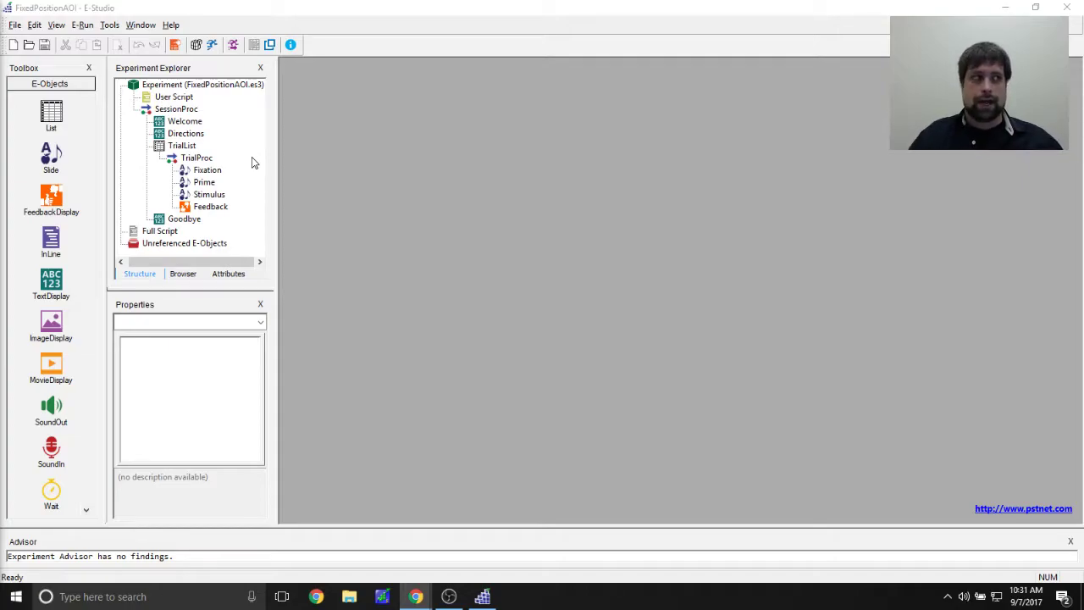
Switch to File Explorer and browse to the Samples folder under Documents, My Experiments, 3.0.
click(488, 323)
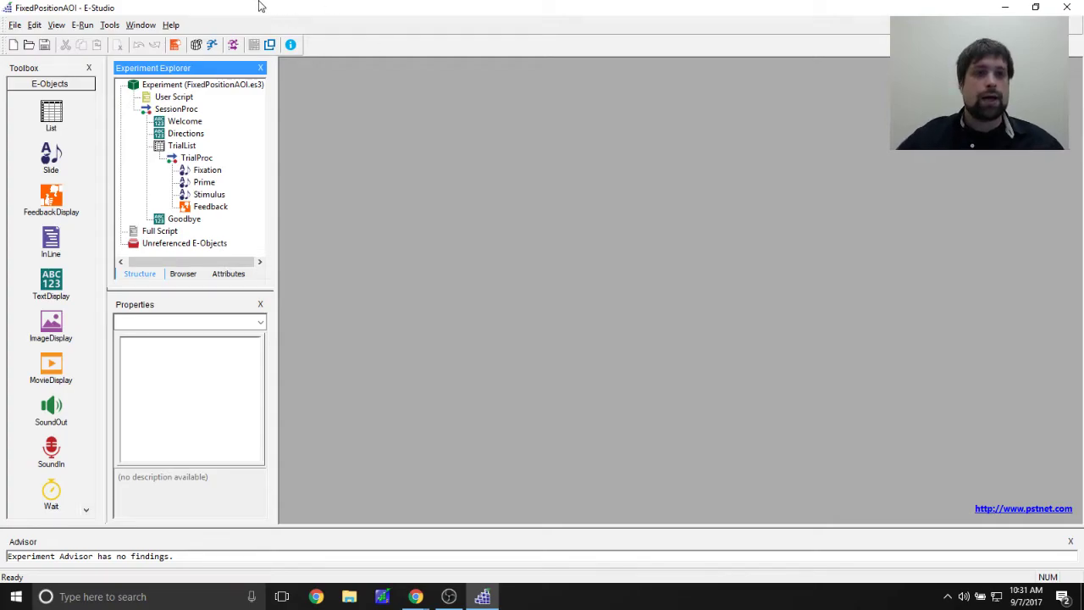
click(347, 587)
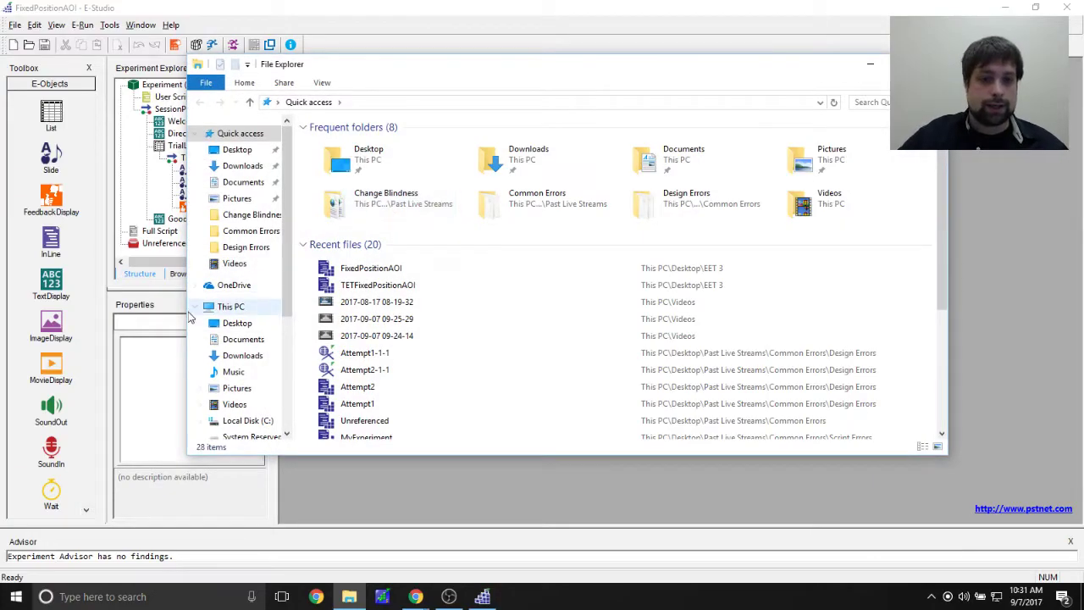
click(251, 339)
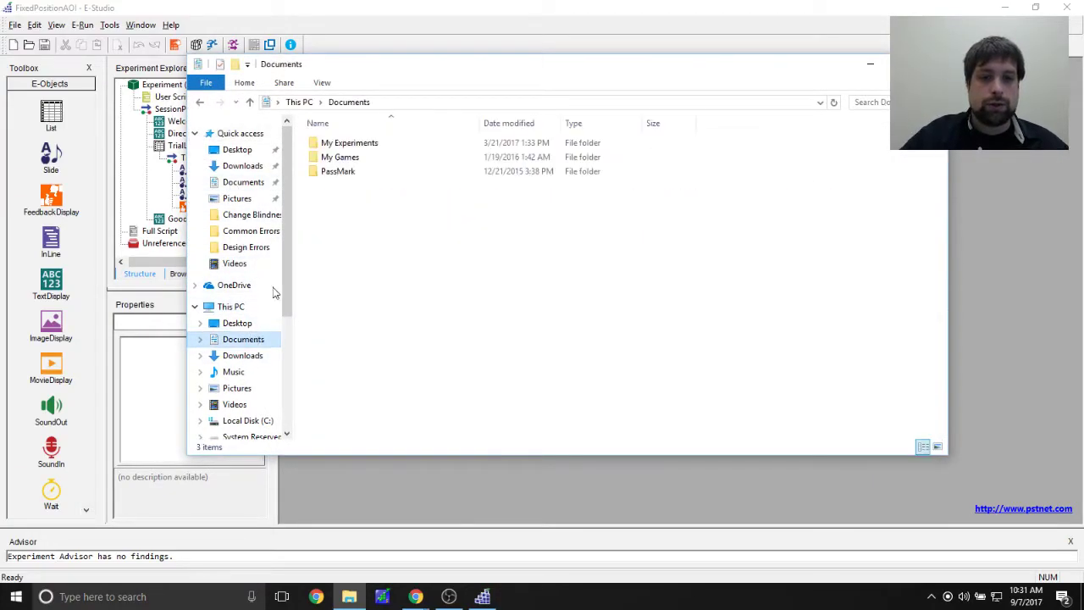
double_click(366, 142)
click(362, 149)
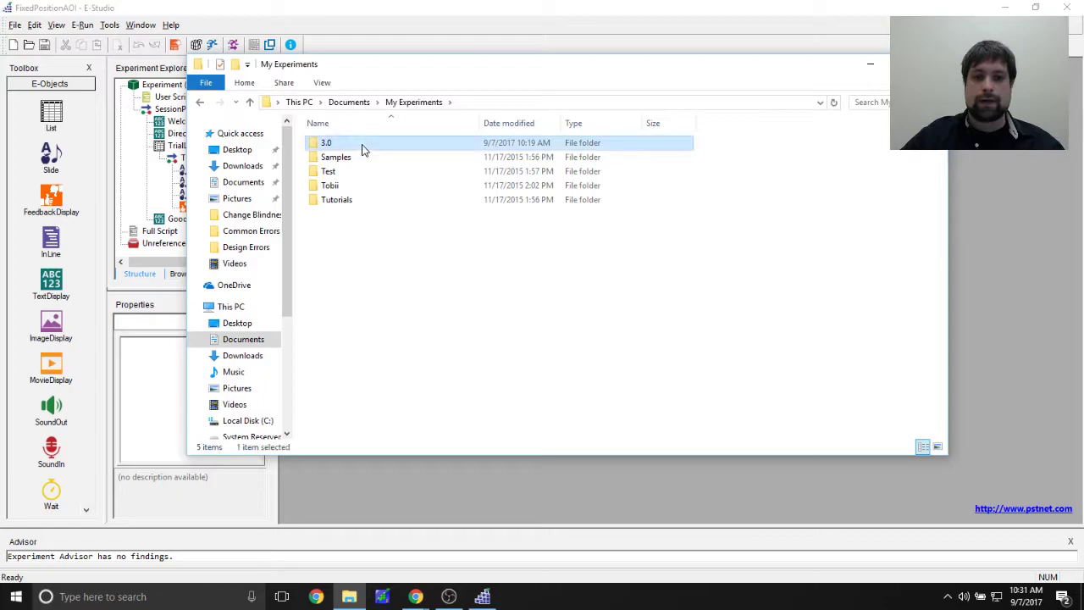
double_click(359, 148)
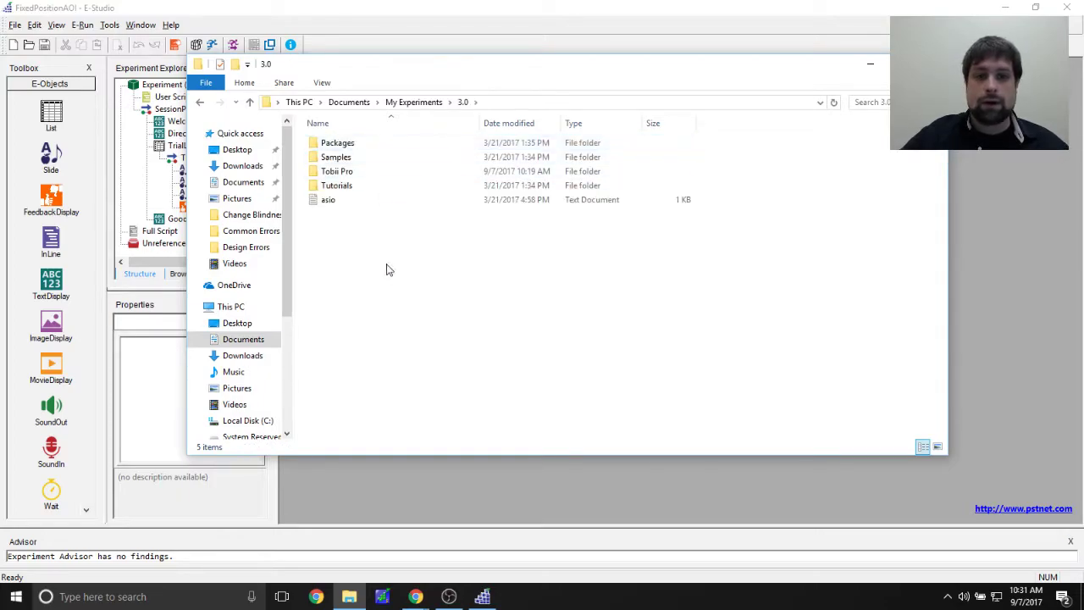
double_click(379, 158)
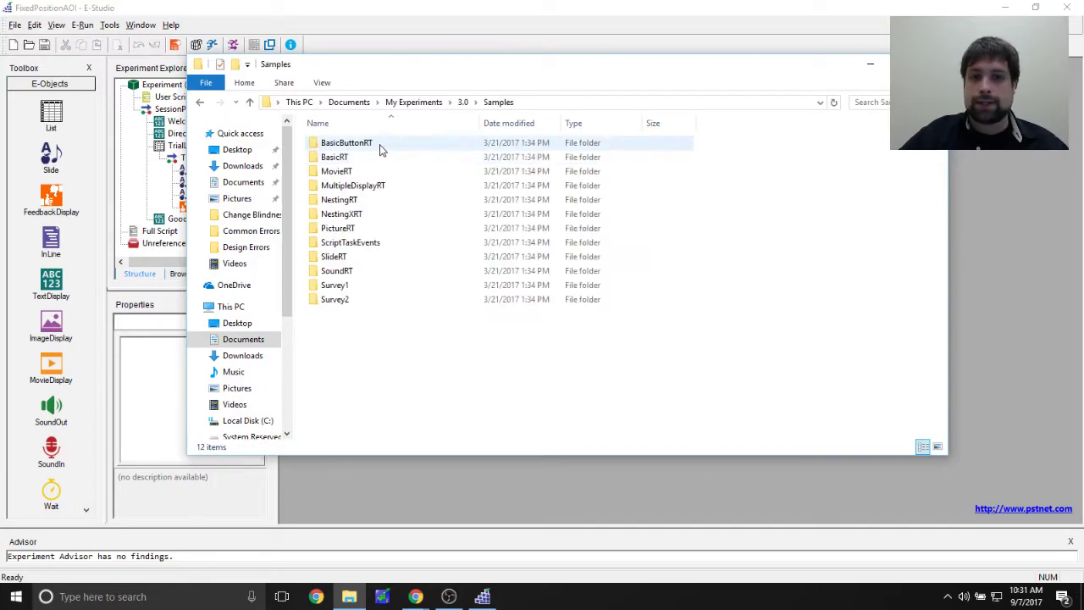
Browse to the TETFixedPositionAOI folder under My Experiments, Tobii, Samples, TET, and return to E-Studio.
click(407, 104)
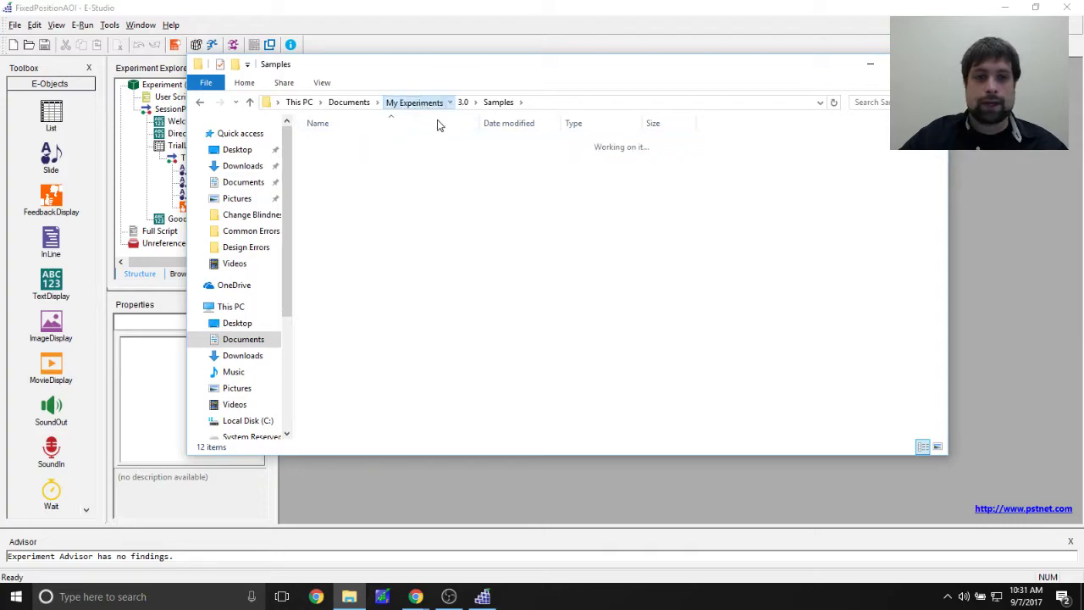
double_click(345, 186)
double_click(392, 146)
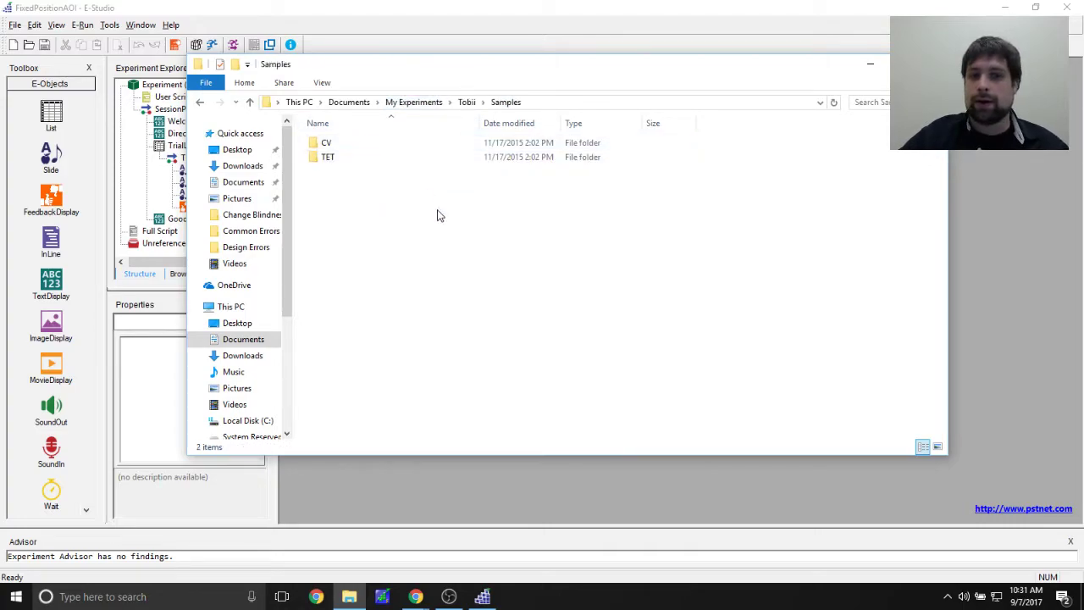
double_click(409, 159)
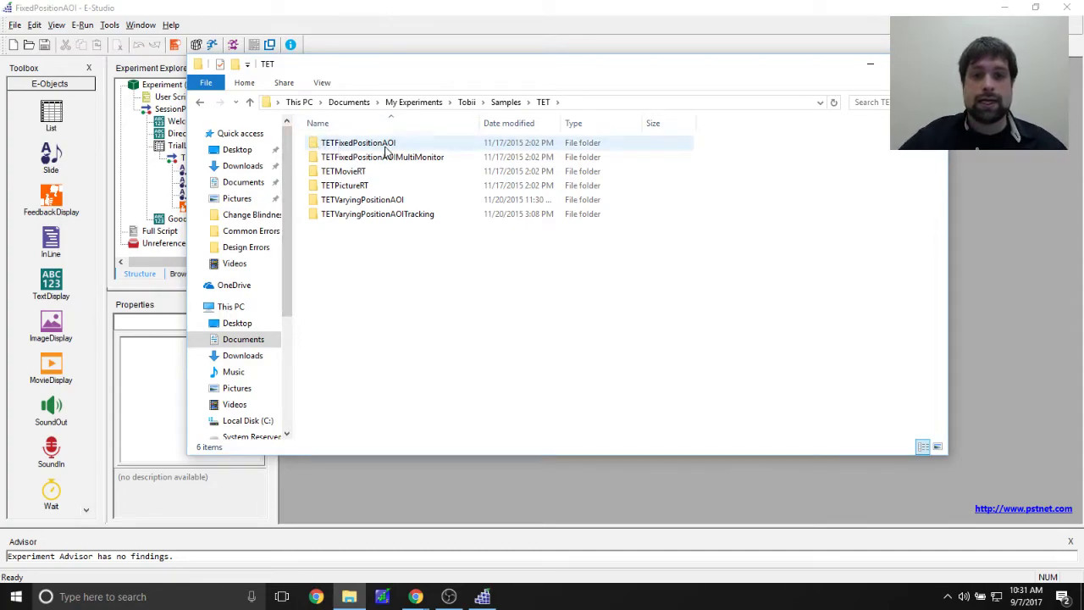
double_click(433, 146)
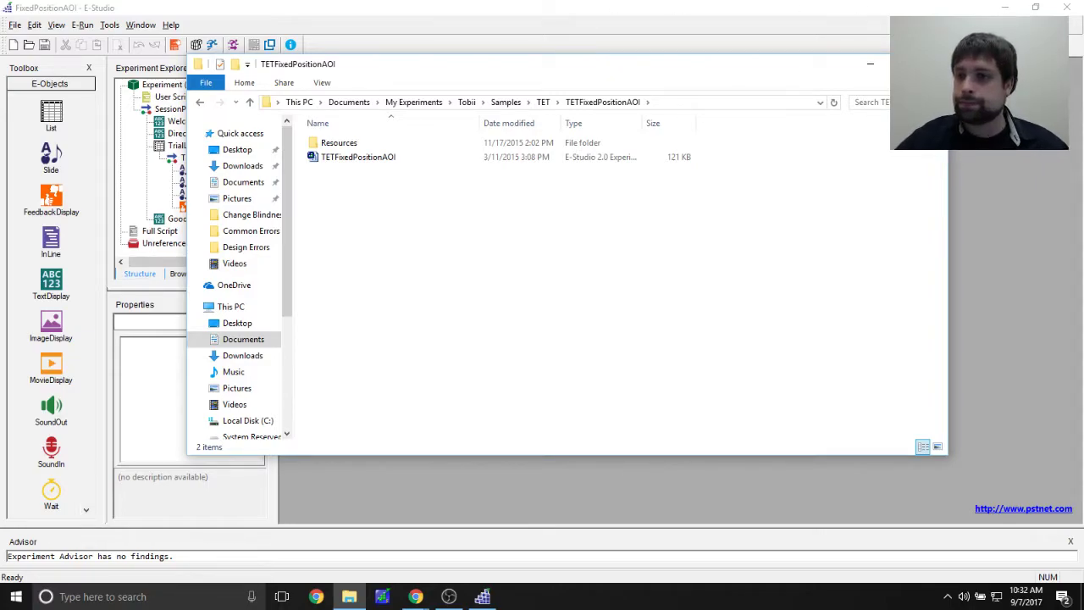
click(632, 120)
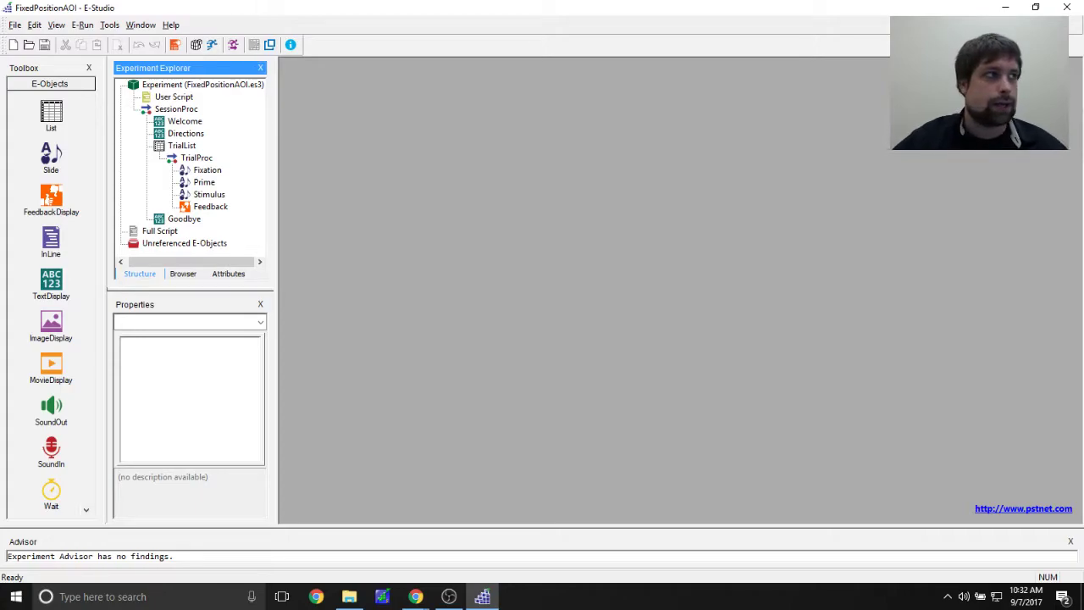
Open the Welcome display to review its calibration instructions, and open the Directions display.
double_click(185, 121)
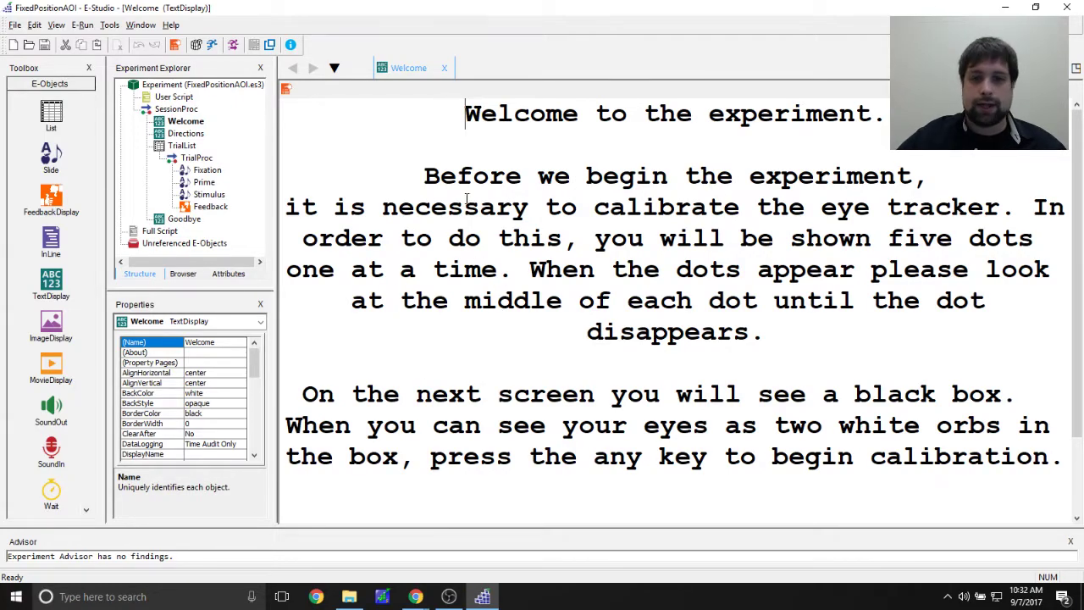
drag(424, 176, 909, 344)
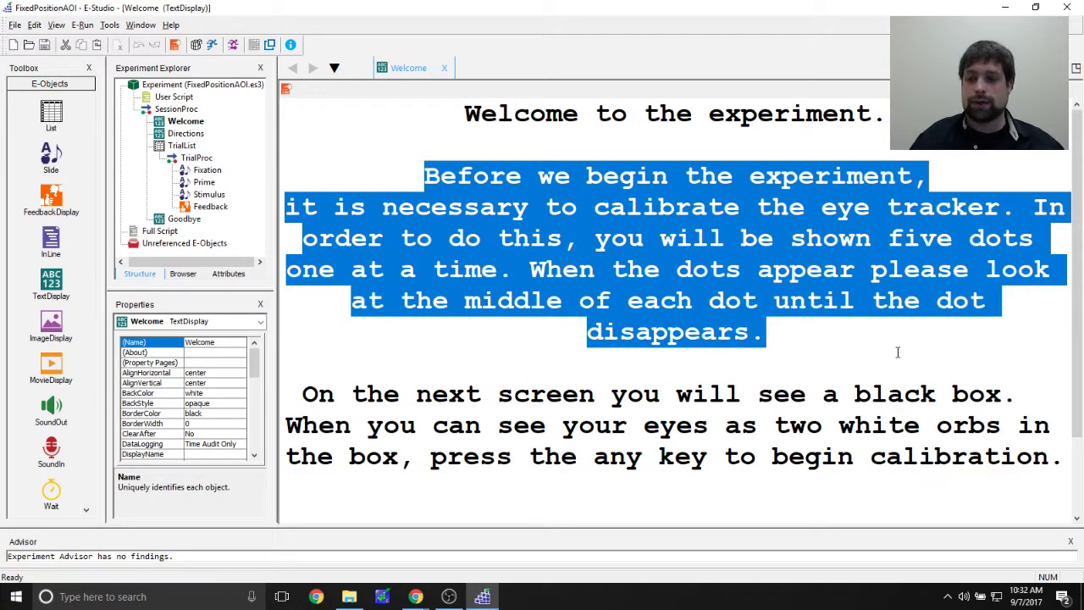
click(894, 328)
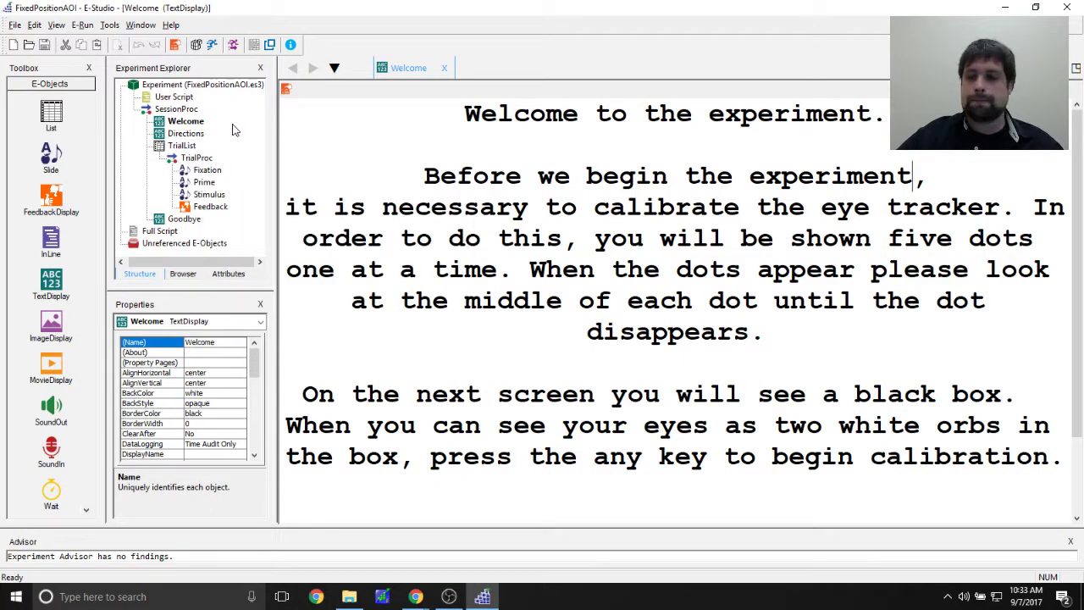
double_click(190, 134)
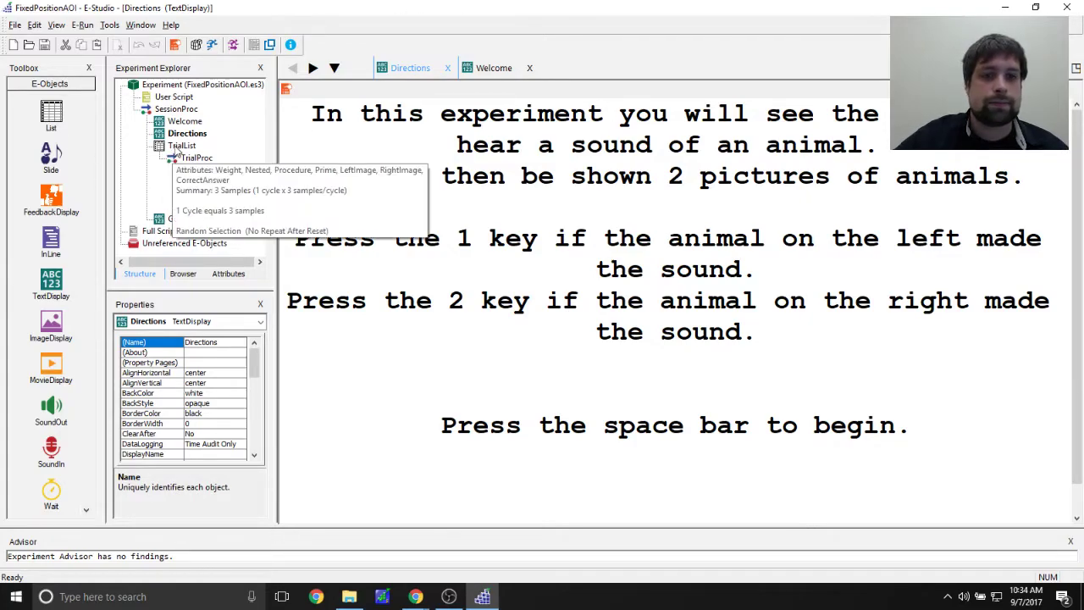
Open TrialList and examine its Prime, LeftImage, RightImage and CorrectAnswer attributes and the sampling summary.
click(172, 146)
double_click(172, 146)
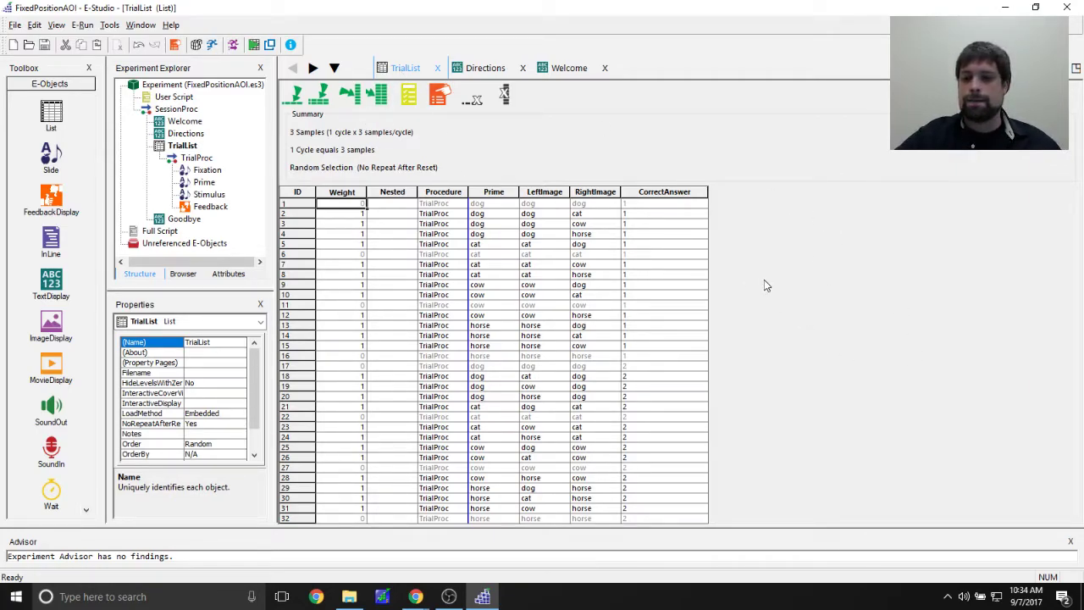
drag(424, 213, 609, 254)
click(624, 396)
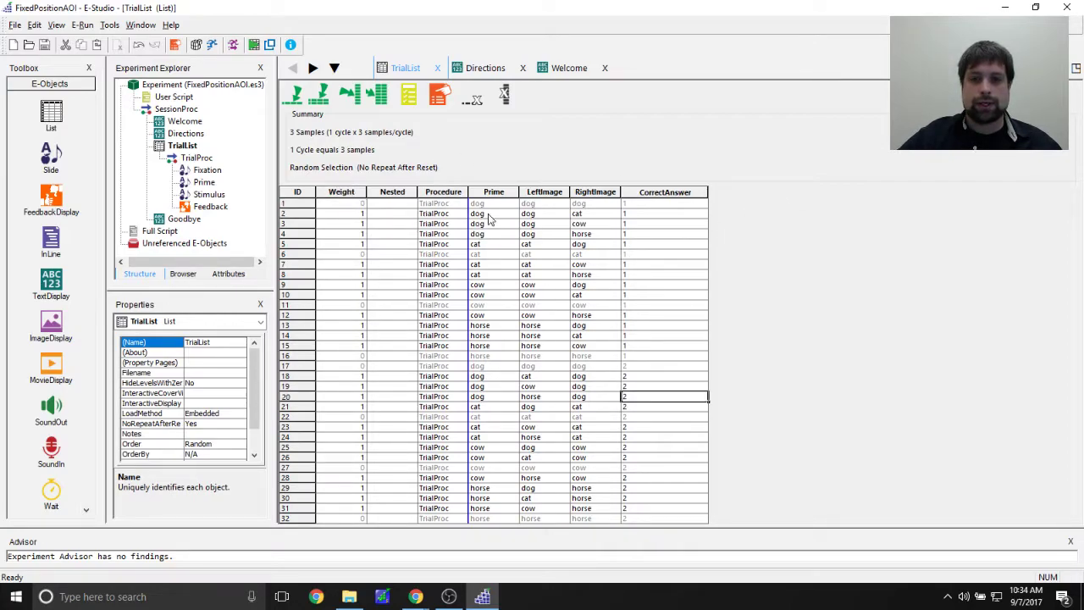
drag(497, 214, 503, 235)
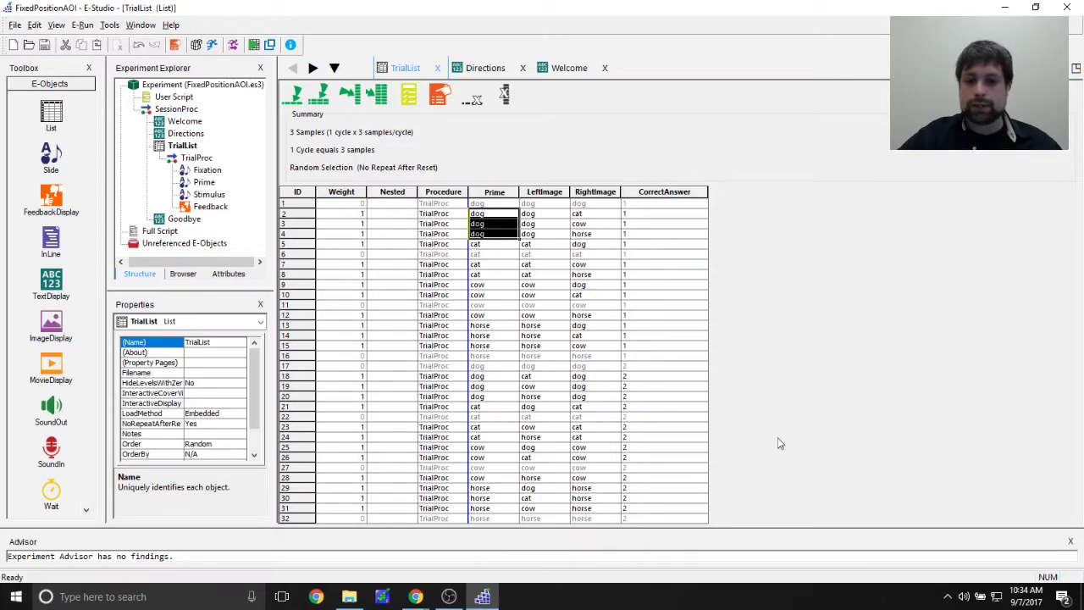
click(554, 234)
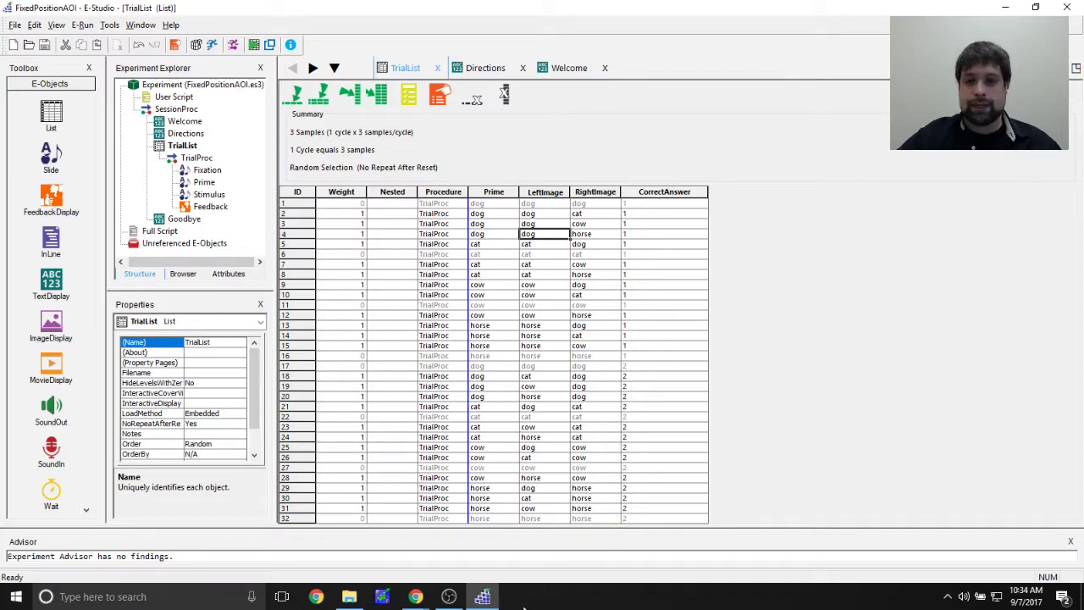
drag(677, 214, 675, 518)
click(675, 518)
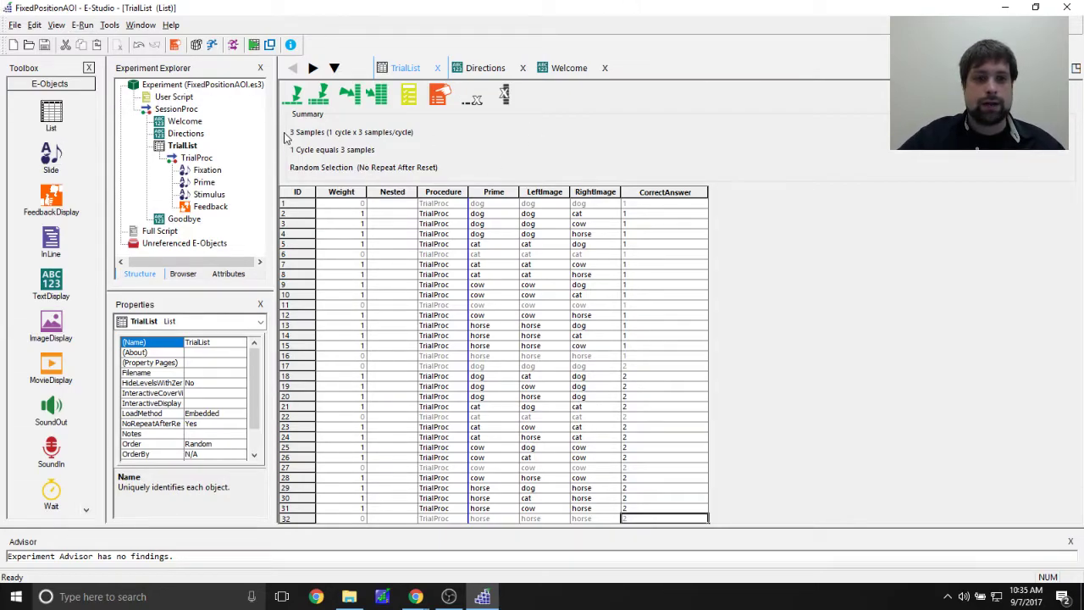
click(459, 153)
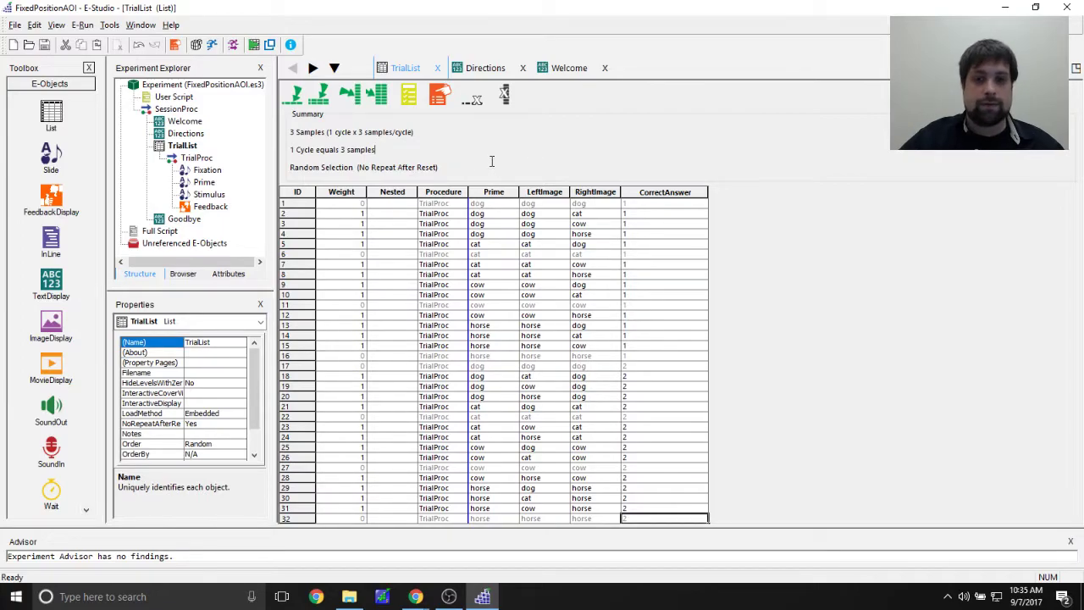
Close all open object windows and set the Fixation slide's duration to 500.
click(141, 25)
click(169, 87)
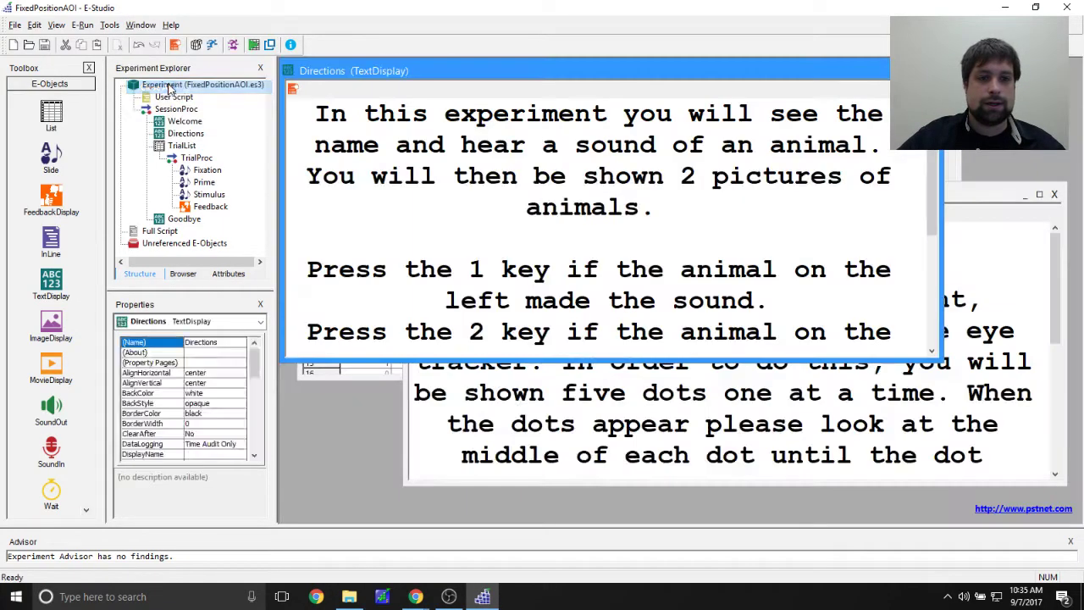
double_click(207, 169)
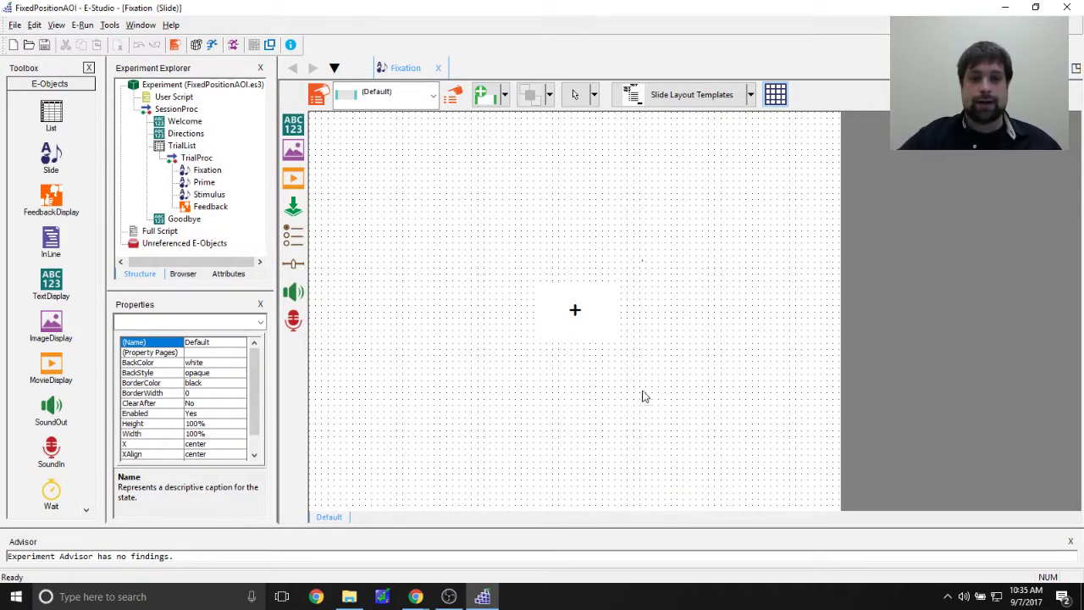
click(317, 94)
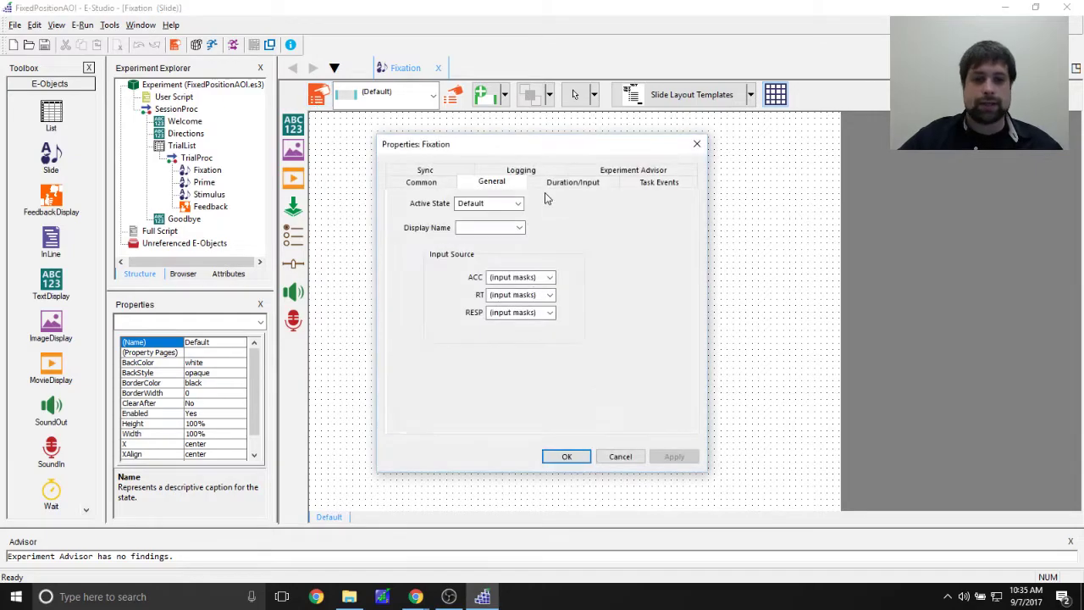
click(592, 186)
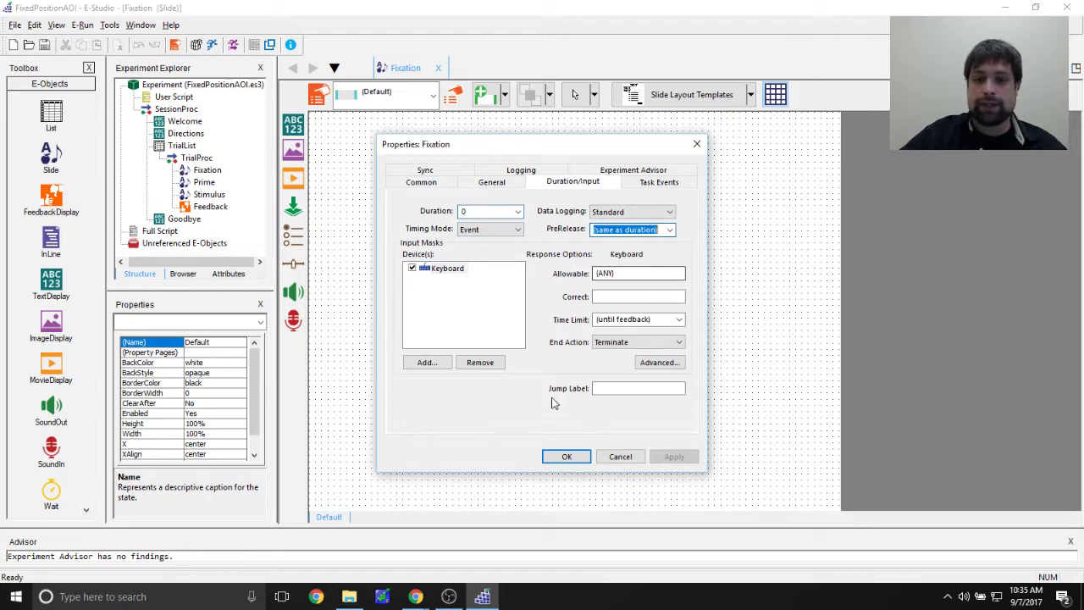
text(500)
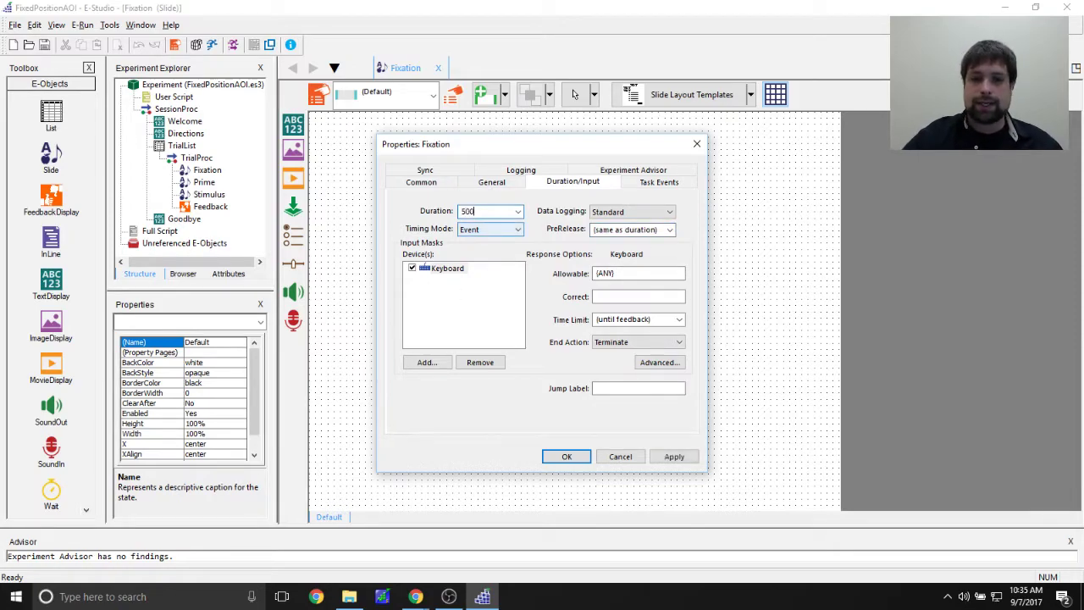
click(667, 456)
click(563, 456)
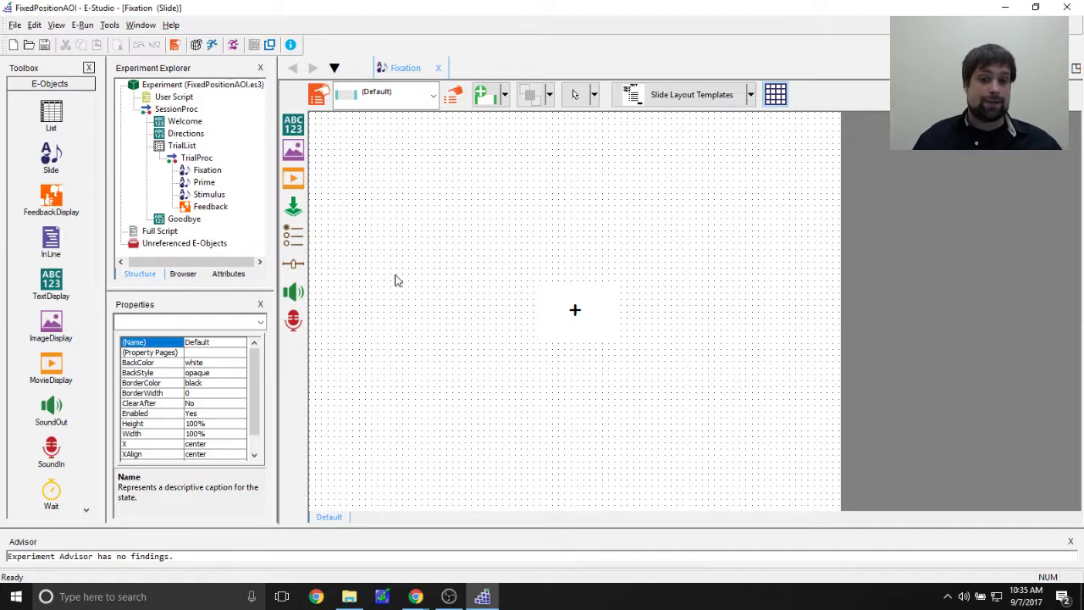
Inspect the fixation cross, the Prime slide's sound object, and the Prime values in rows 2 to 4 of TrialList.
click(563, 315)
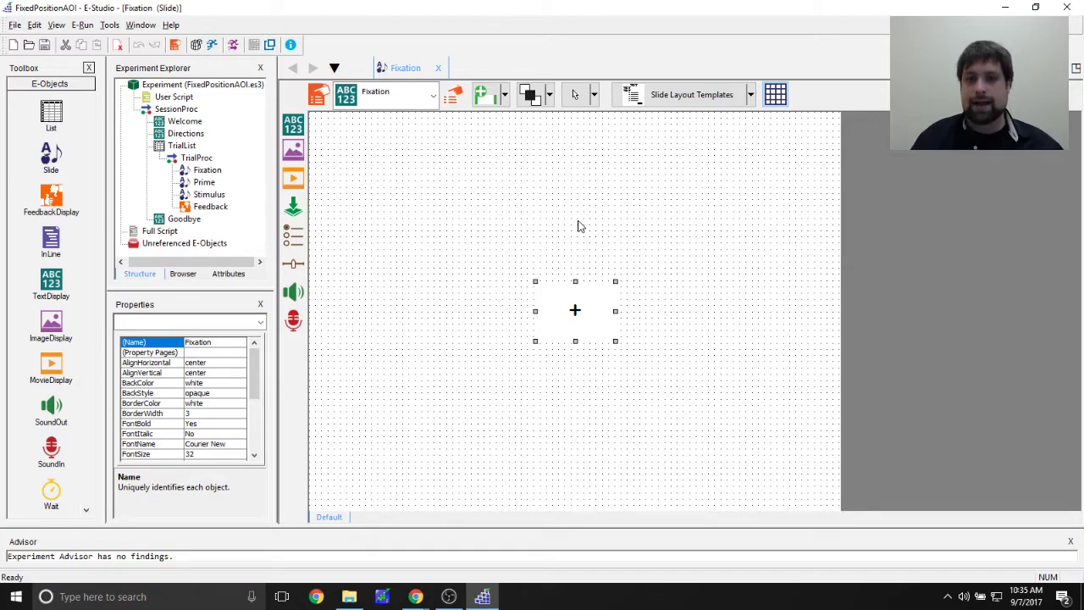
click(206, 182)
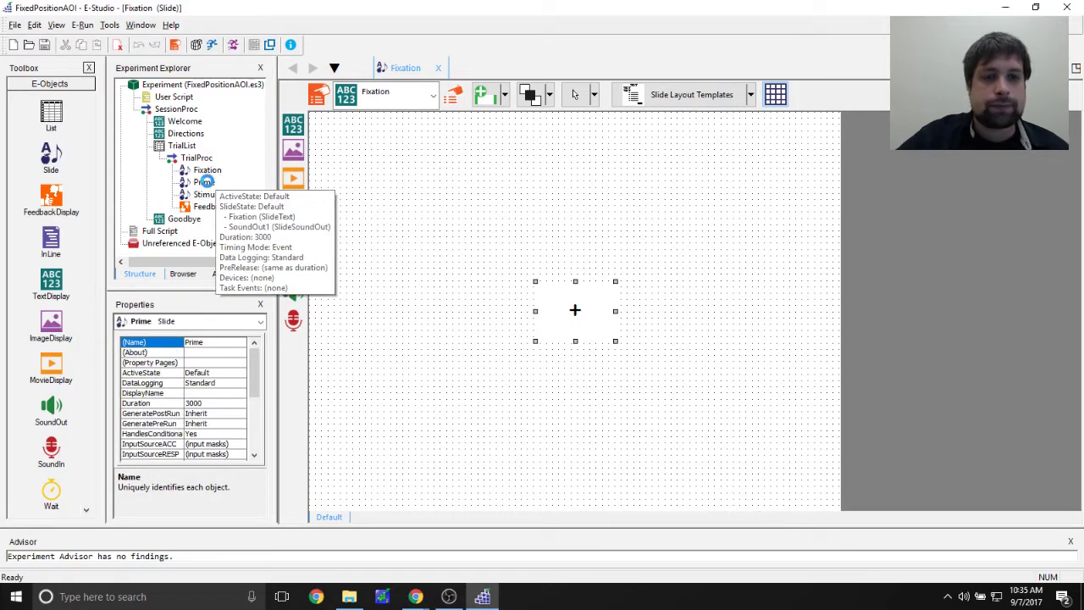
double_click(206, 182)
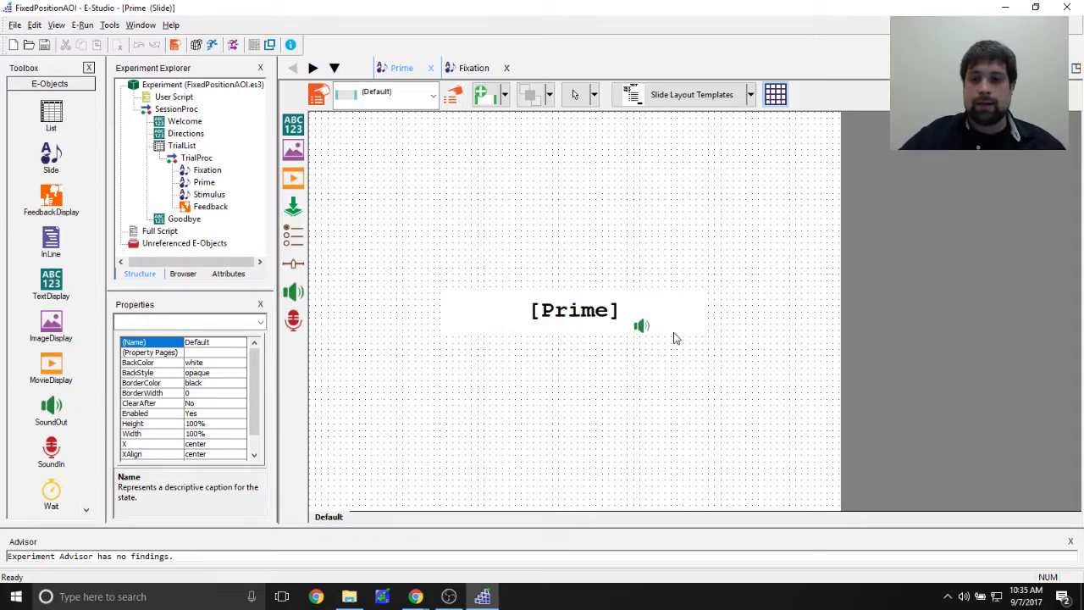
click(642, 326)
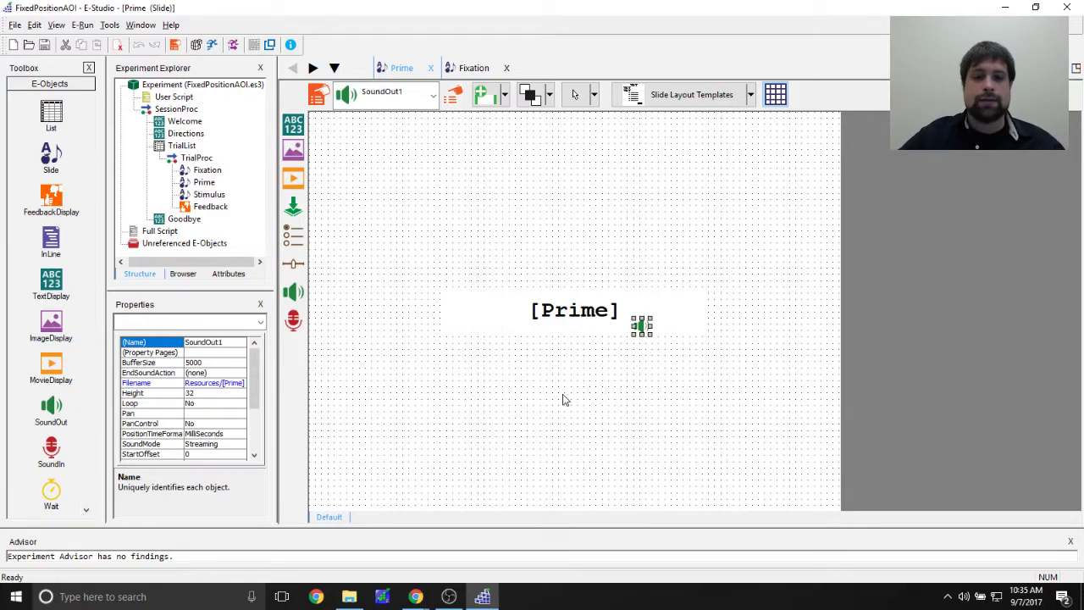
double_click(182, 146)
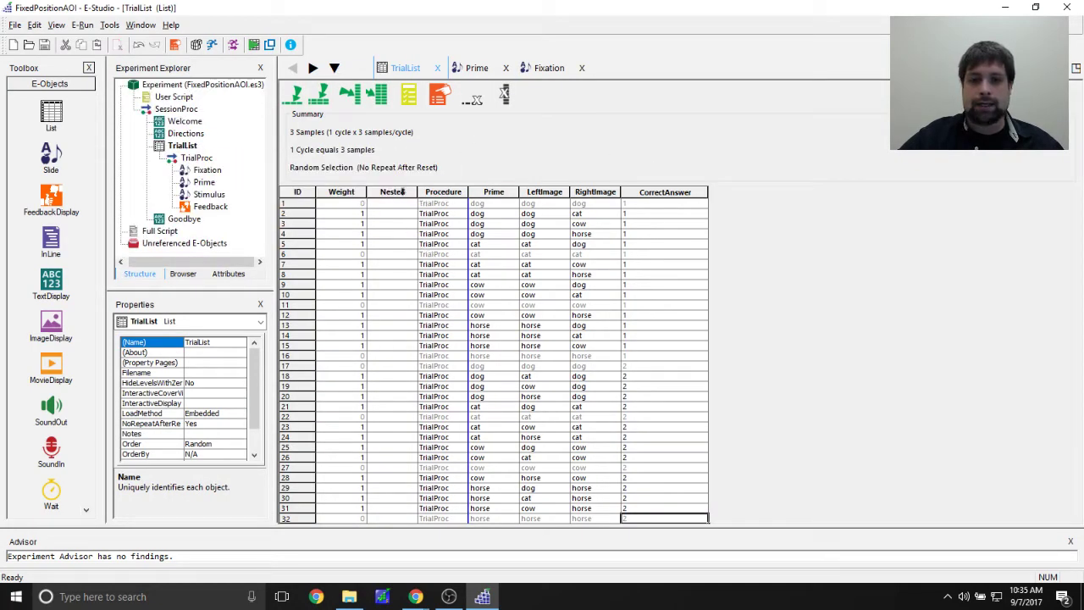
drag(497, 214, 504, 235)
Open the properties of the Prime slide's sound object and examine its Filename reference to the Prime attribute.
right_click(210, 213)
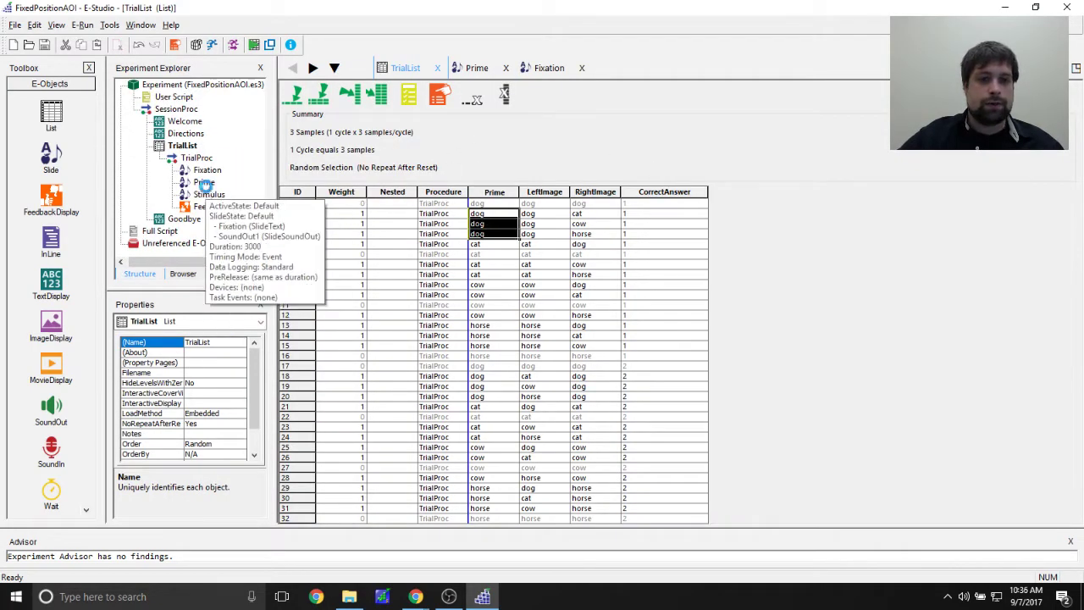
click(477, 68)
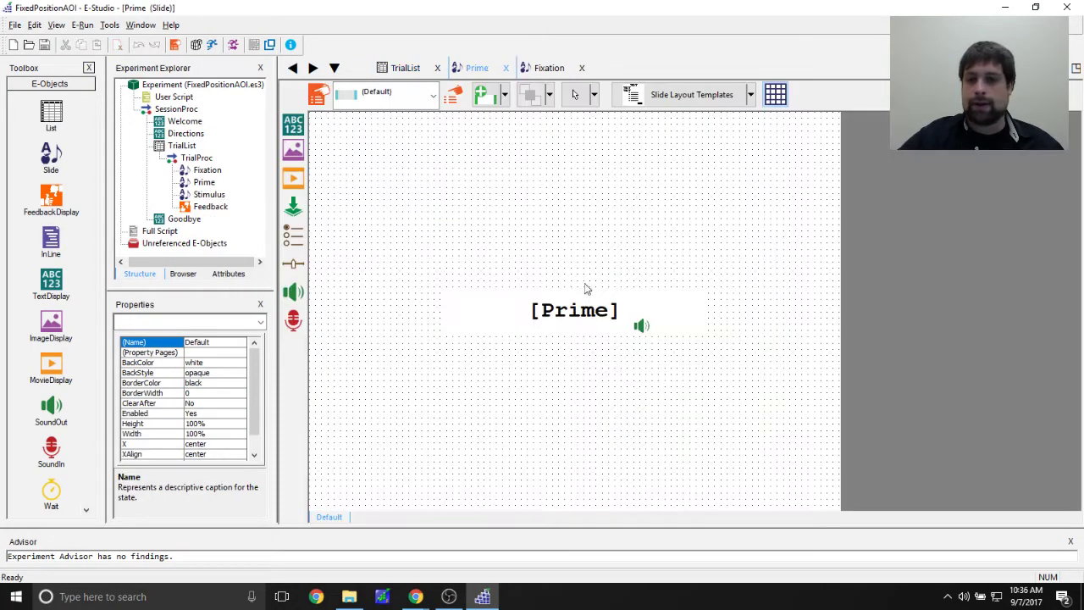
click(451, 94)
drag(471, 227, 518, 227)
Switch to File Explorer to view the image and sound files in the Resources folder, and return to close the sound object's properties.
click(349, 596)
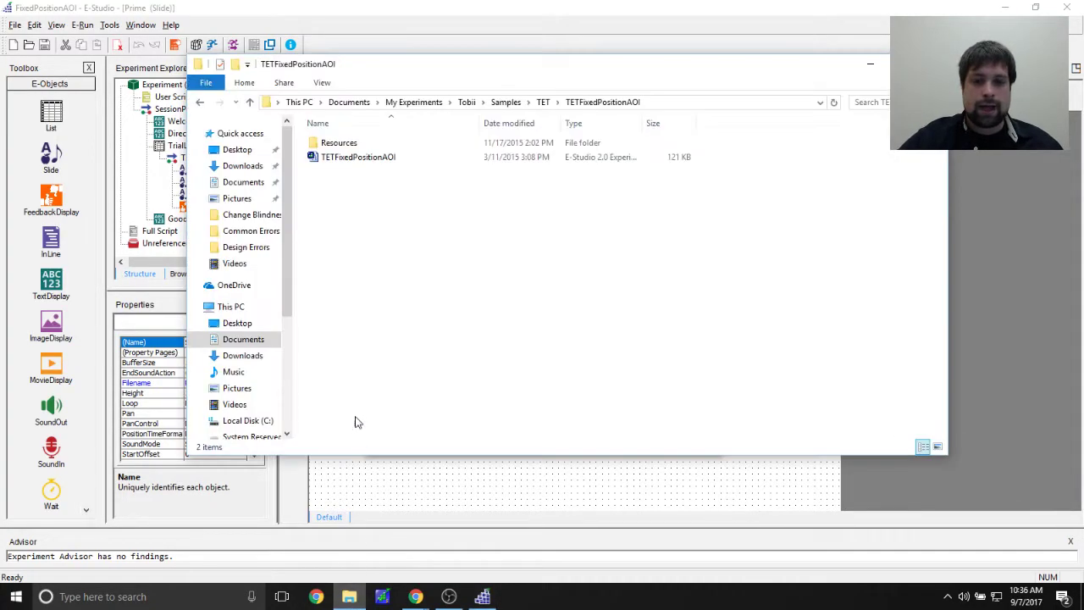
double_click(349, 143)
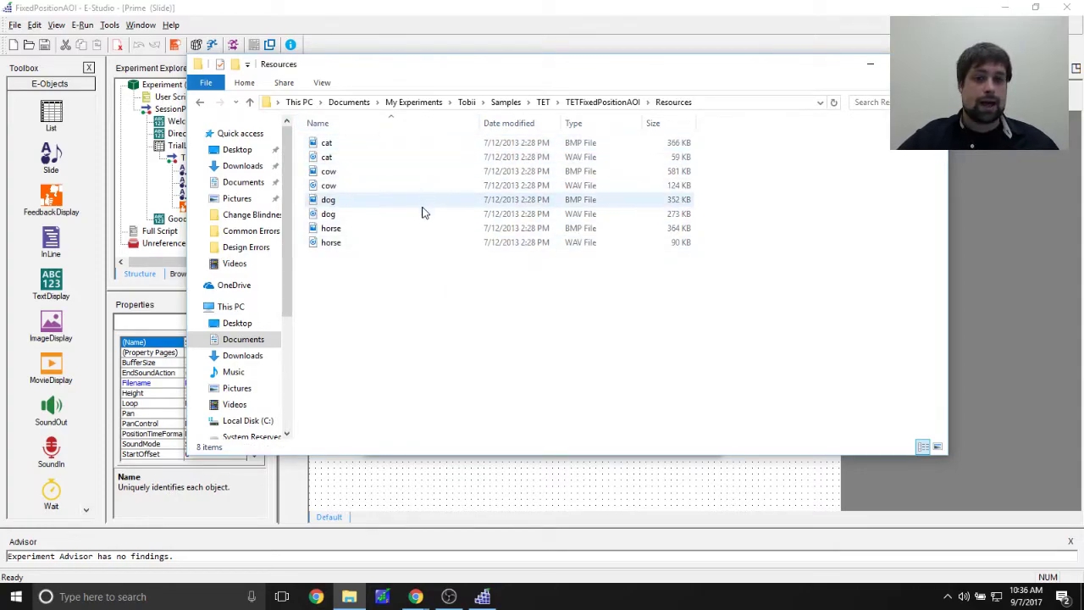
key(alt+Tab)
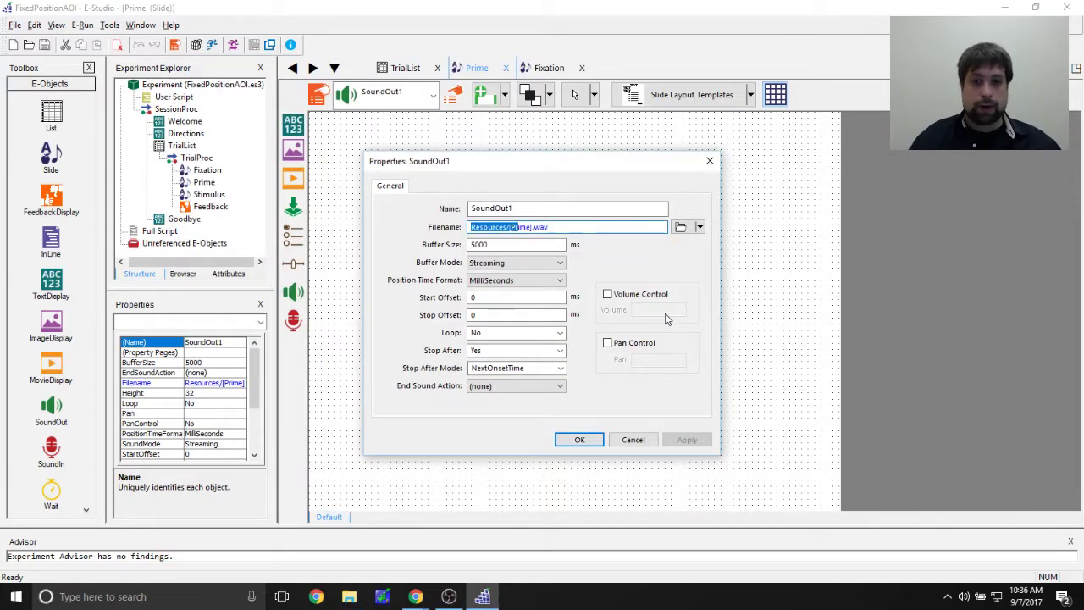
click(601, 229)
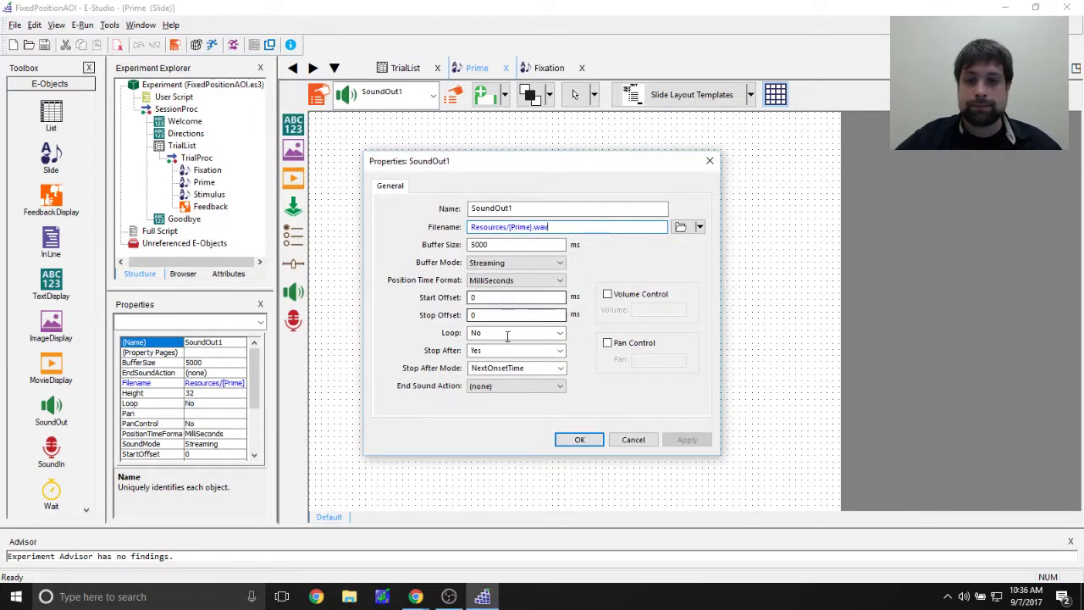
click(579, 438)
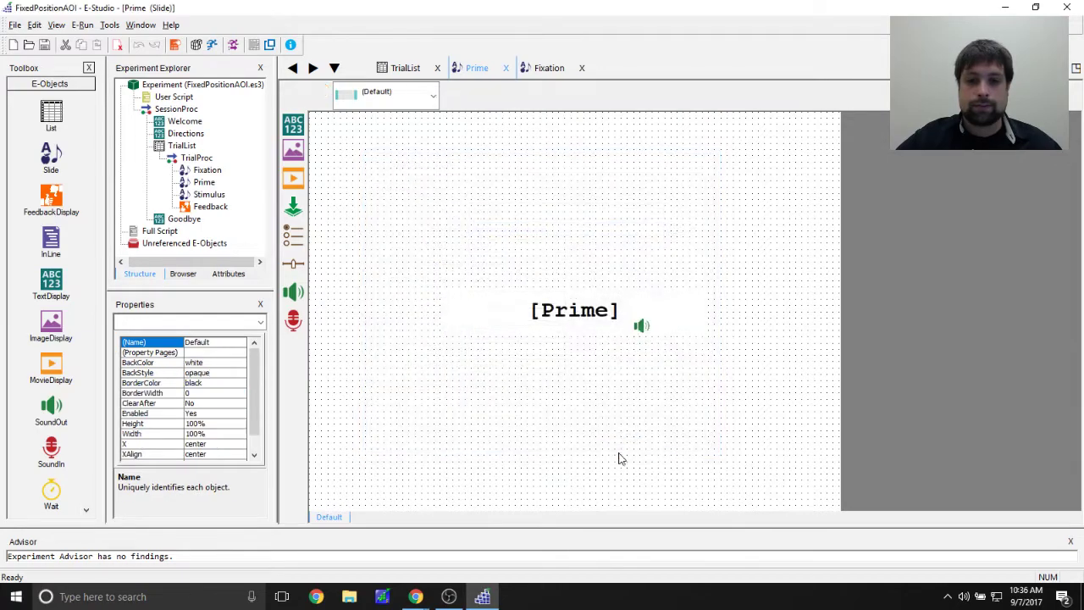
Open the Stimulus slide and inspect the properties of its two image objects, AOI1 and AOI2.
double_click(207, 194)
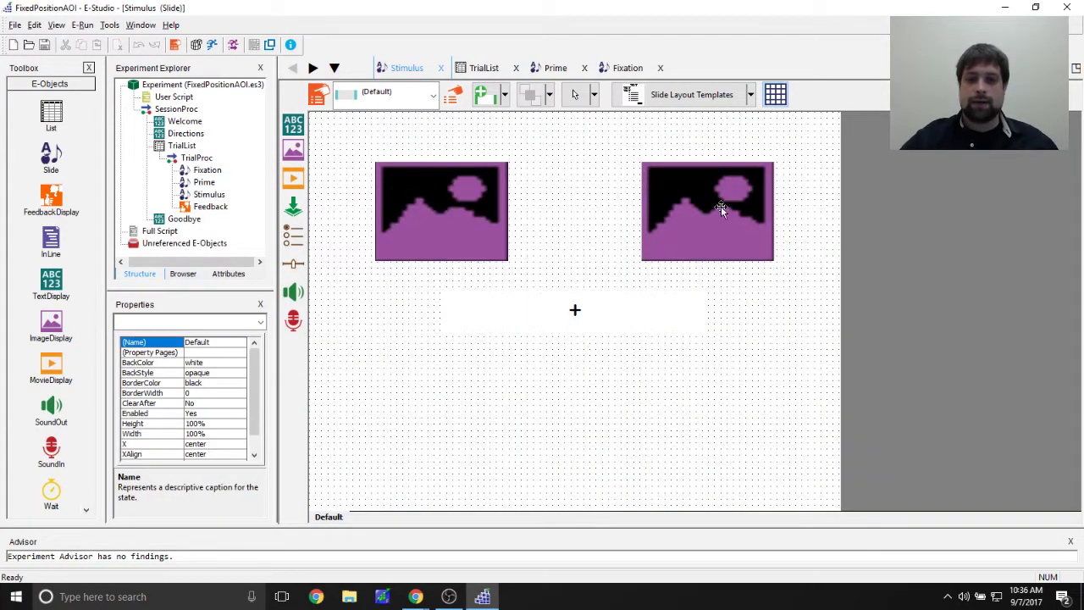
double_click(451, 203)
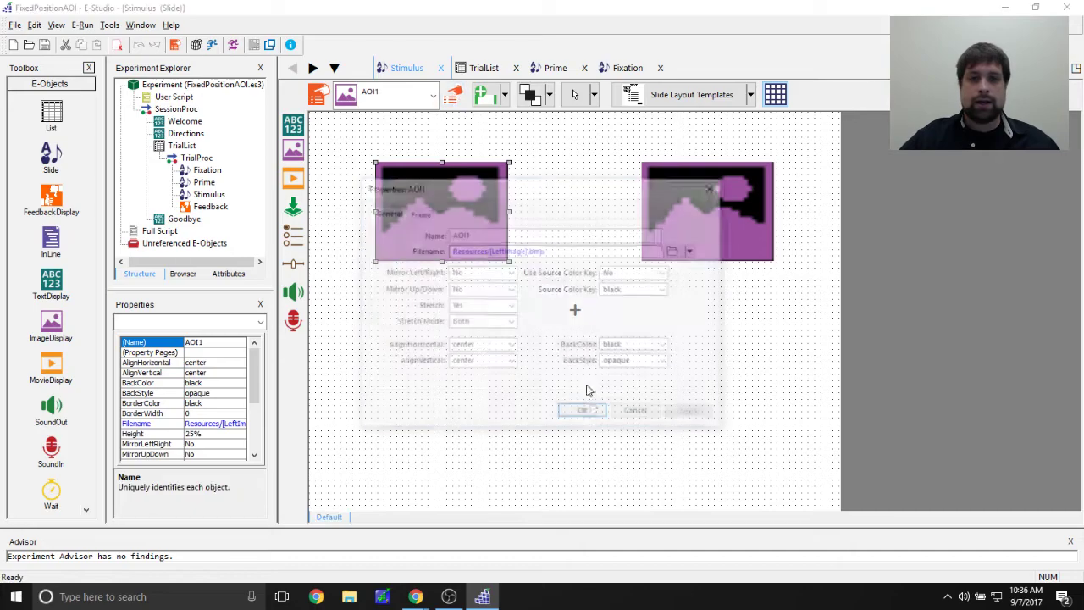
click(716, 186)
click(712, 188)
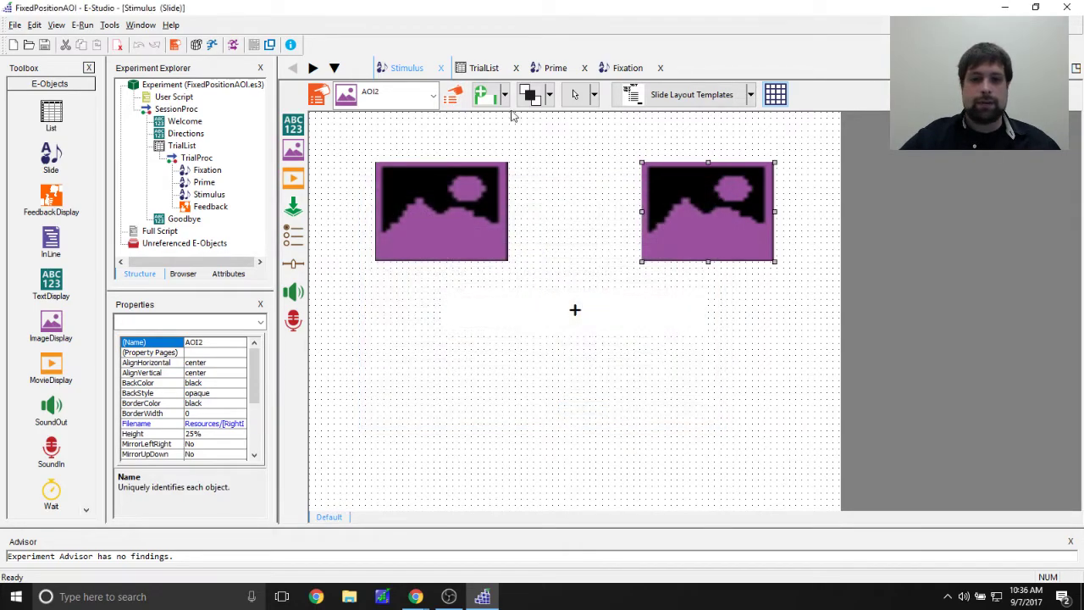
click(451, 94)
click(717, 183)
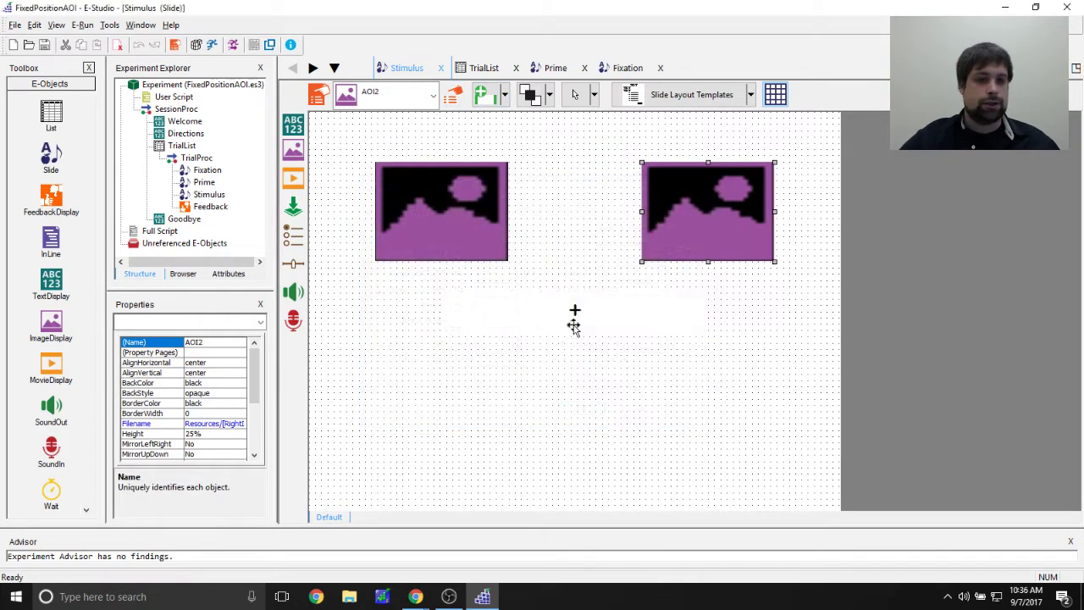
Examine the LeftImage and RightImage values in rows 2 to 4 of TrialList.
double_click(182, 146)
click(538, 236)
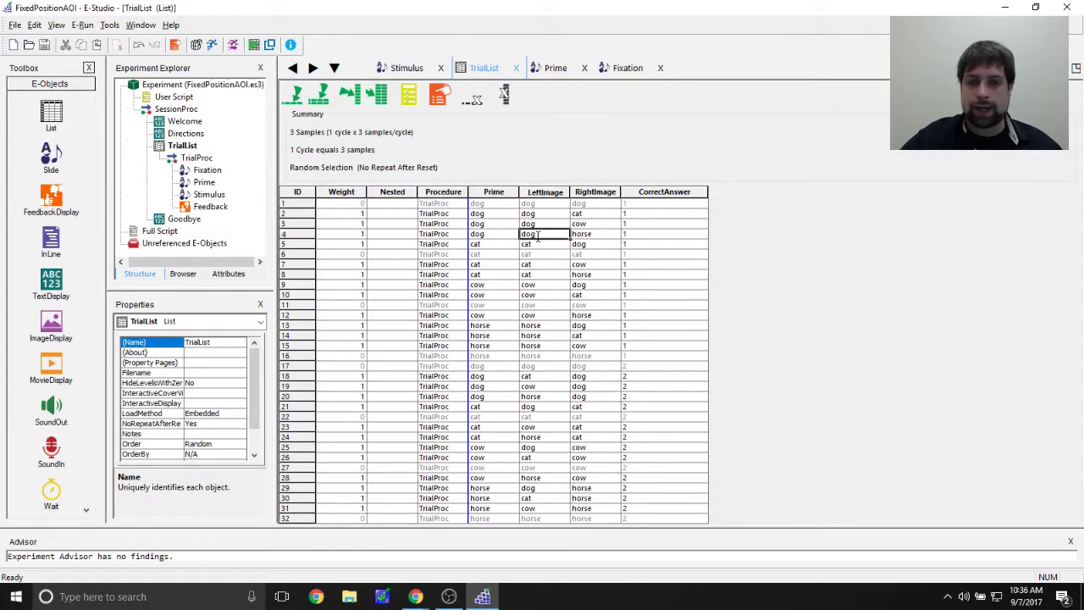
drag(593, 214, 585, 236)
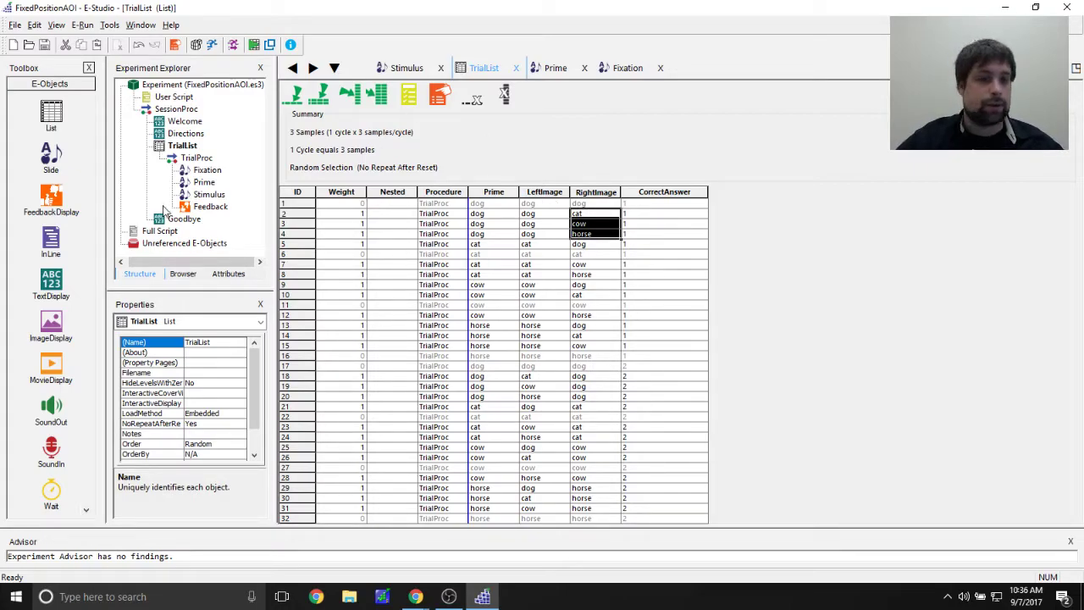
Return to the Stimulus slide and check the object names of the left and right images.
double_click(207, 194)
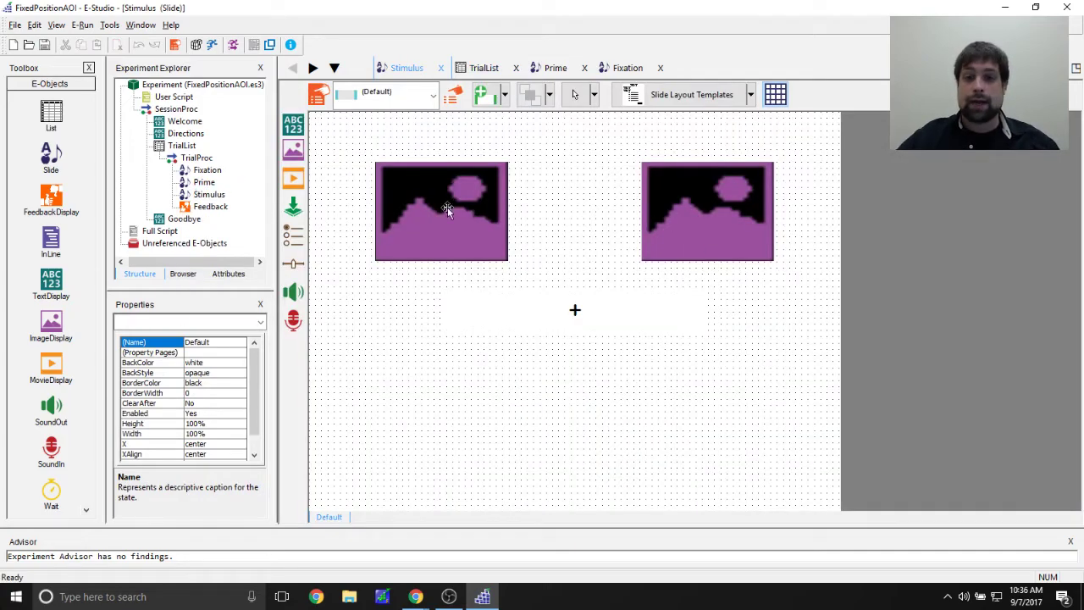
click(501, 203)
click(731, 213)
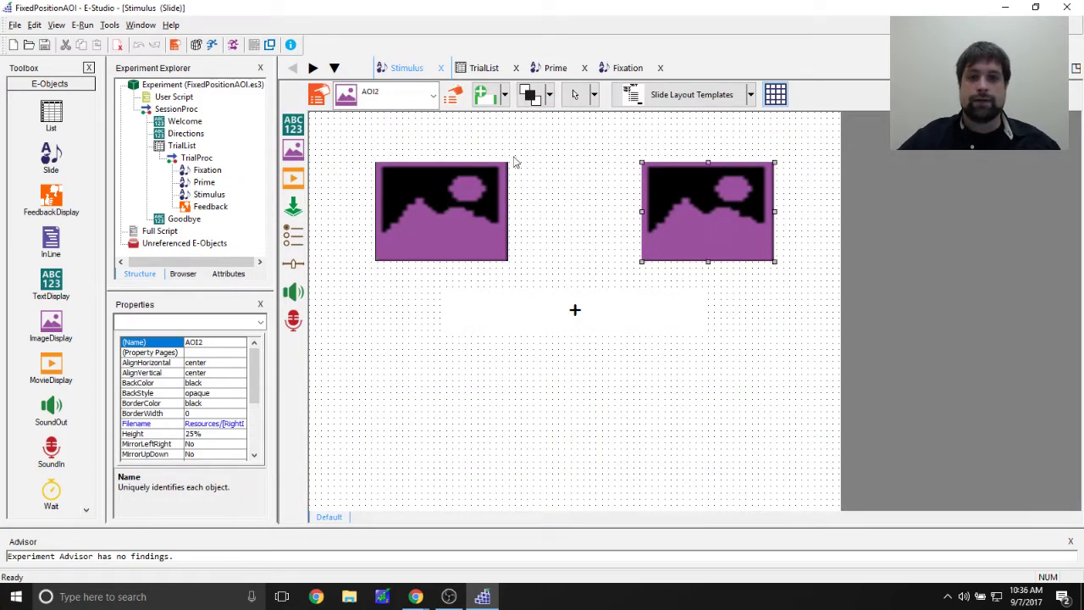
click(492, 222)
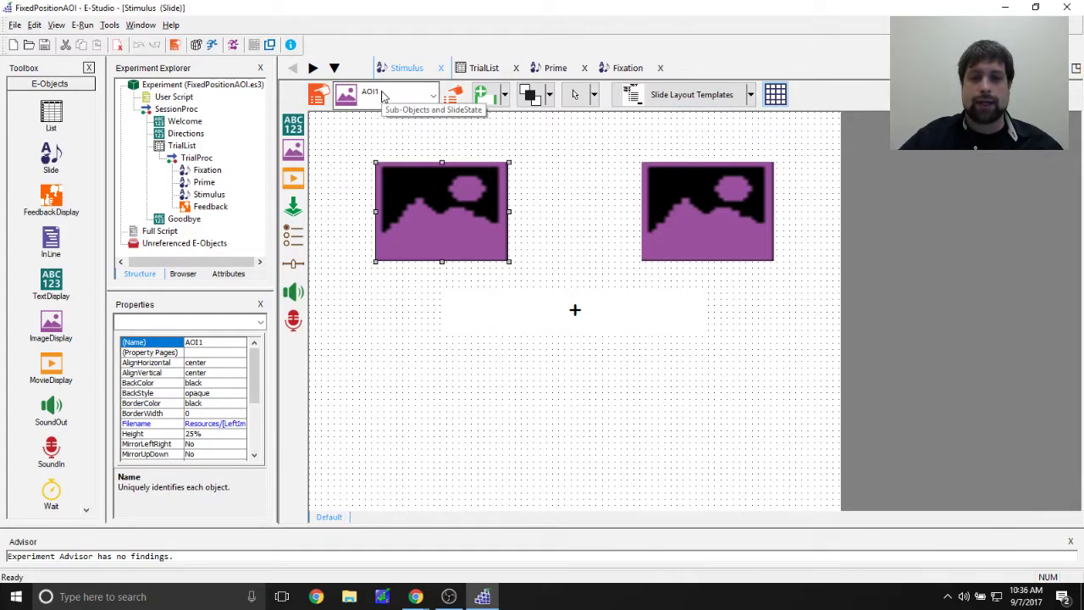
click(703, 205)
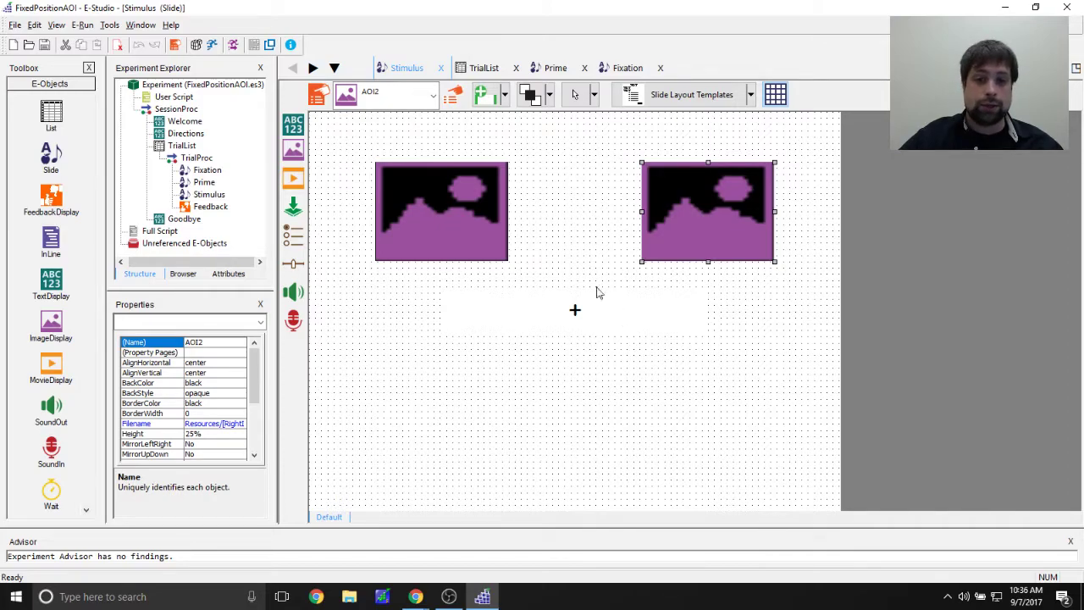
click(486, 354)
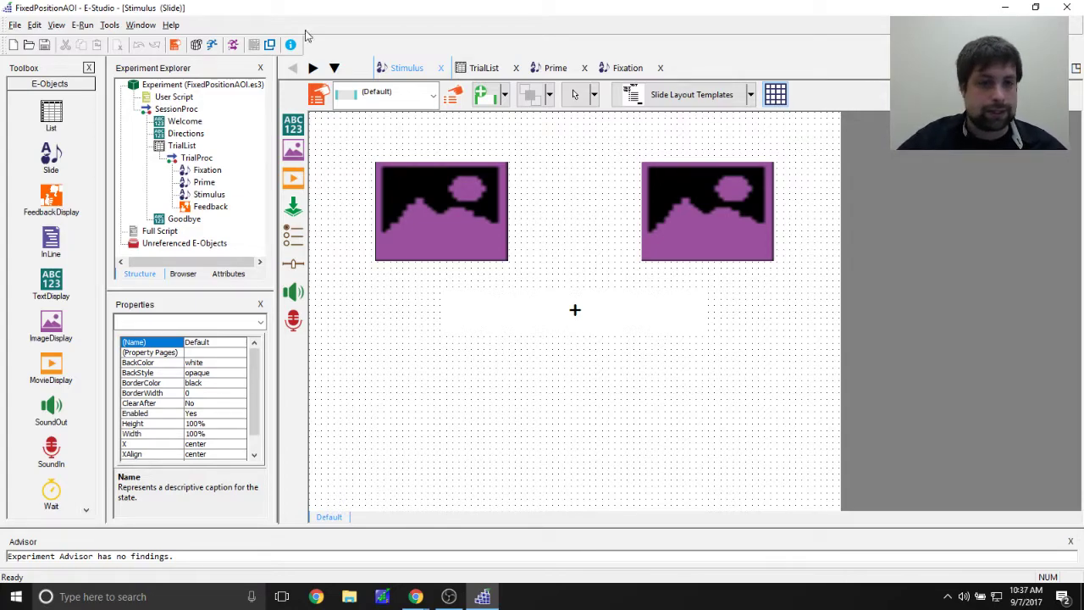
Open the Feedback display, view its Correct and Incorrect states, and check its input object in the general properties.
double_click(210, 205)
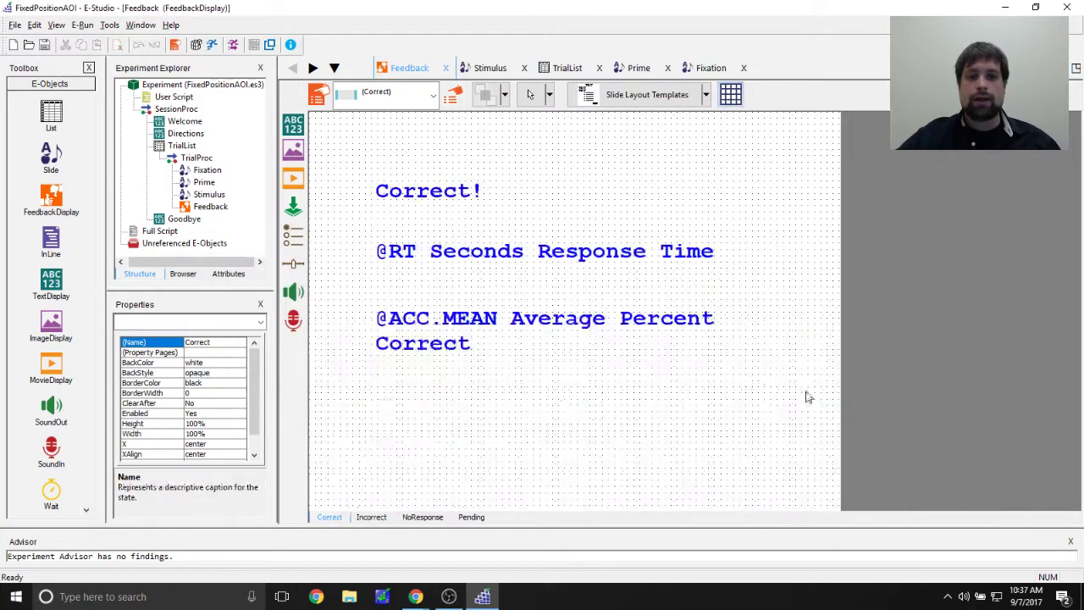
click(377, 517)
click(337, 517)
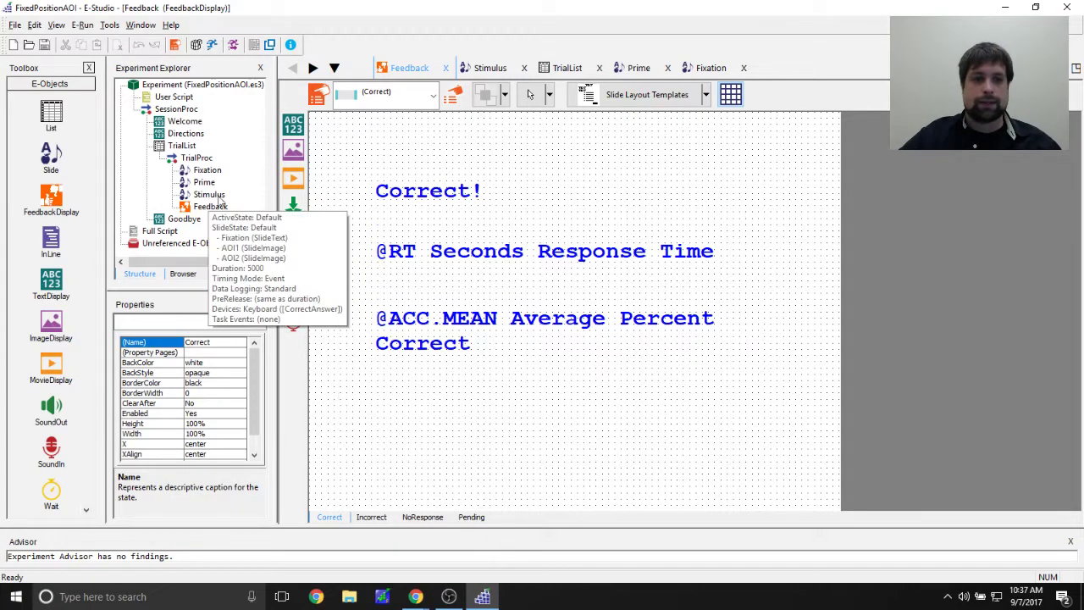
click(496, 199)
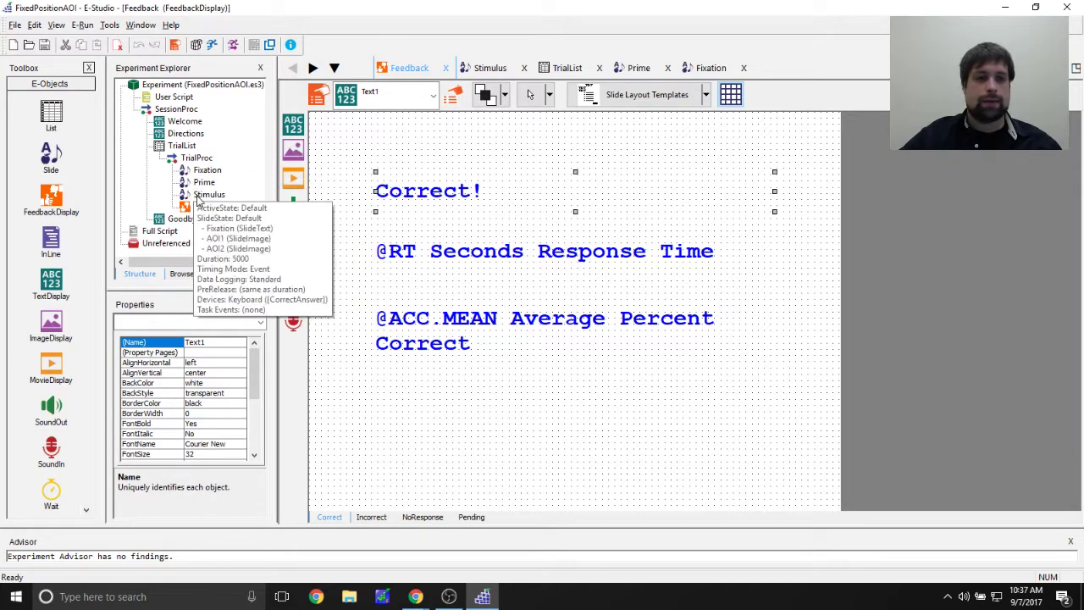
click(318, 94)
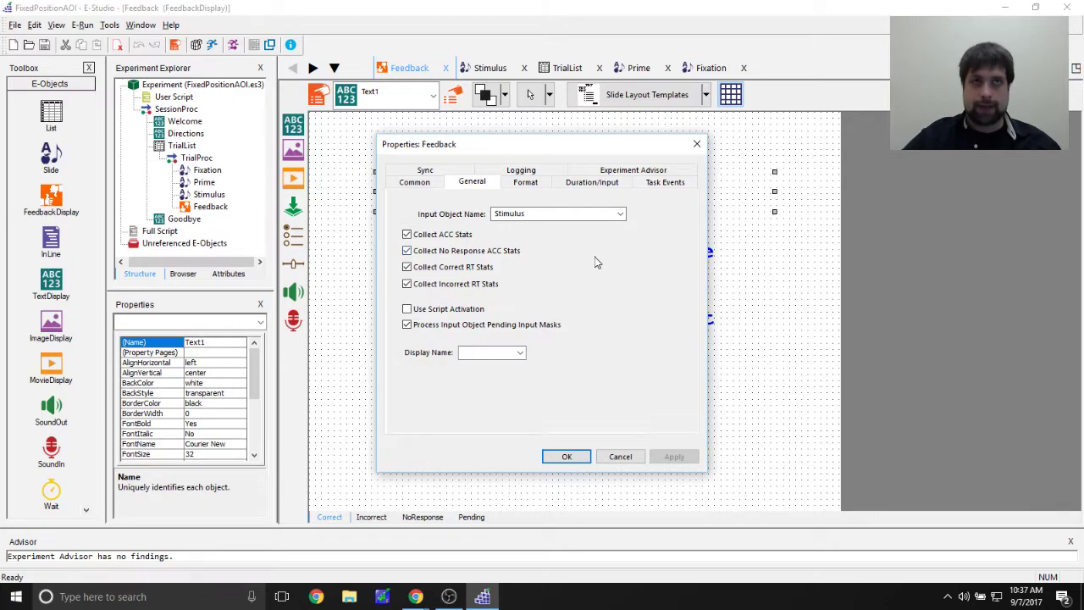
click(695, 143)
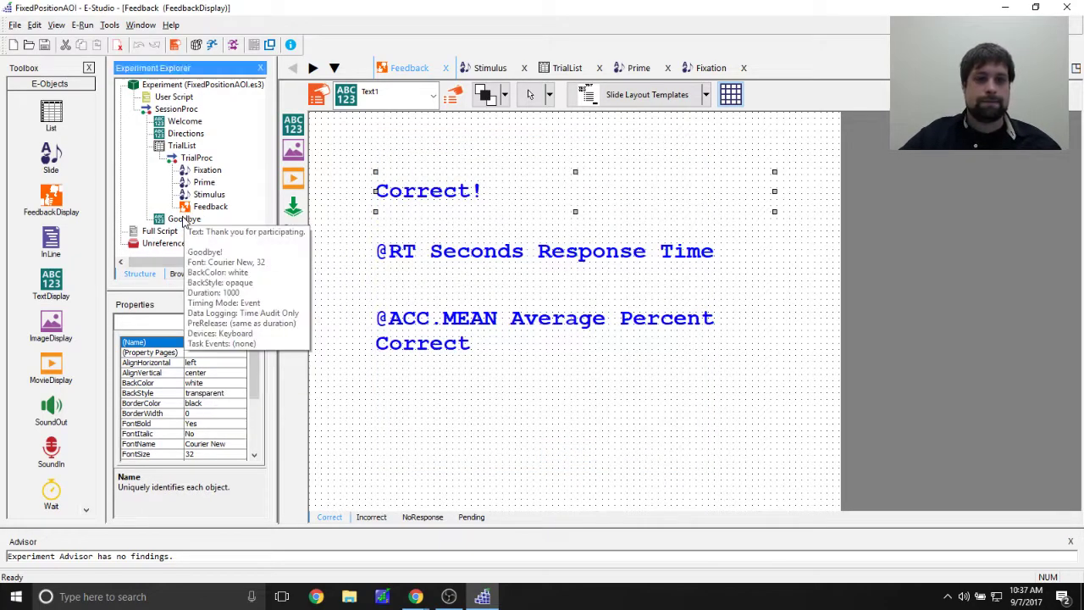
Open the Goodbye display to review its closing text, and close all open object windows.
double_click(184, 218)
click(579, 257)
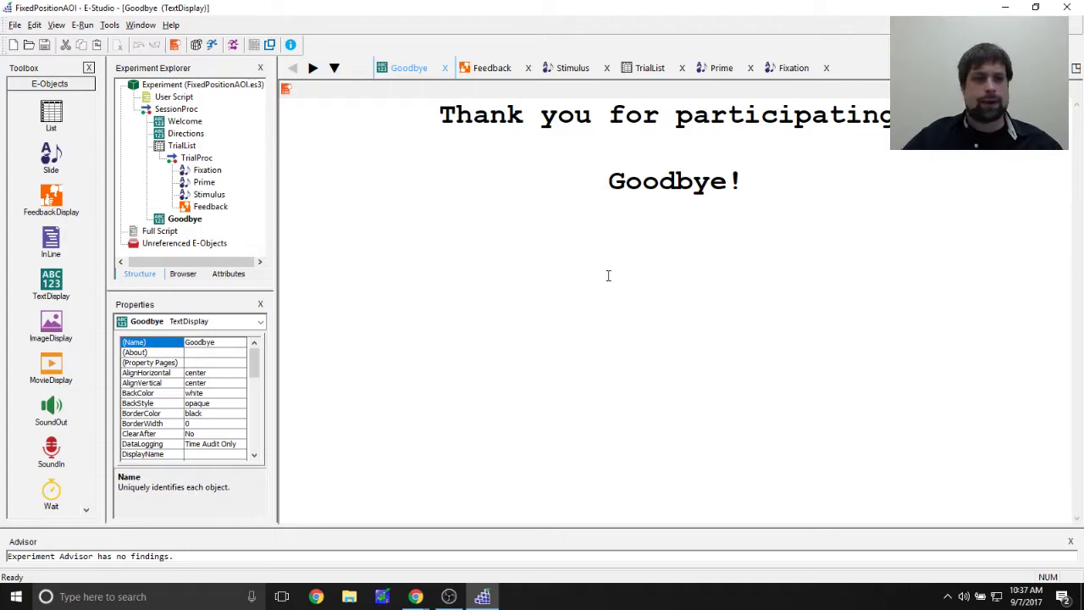
click(141, 24)
click(195, 88)
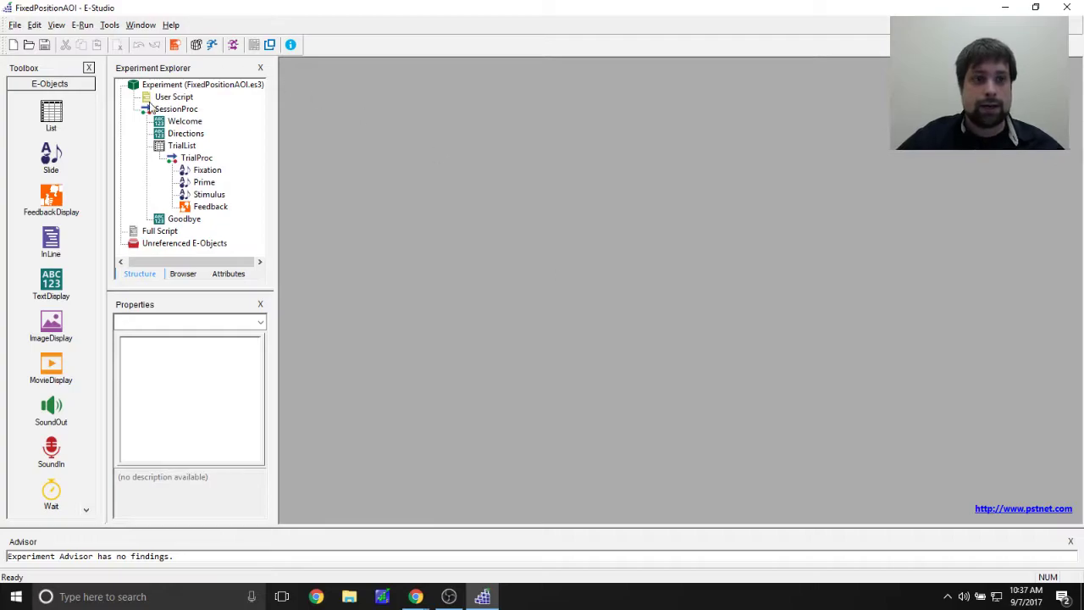
Add the TET package to the experiment object's packages and apply the change.
double_click(203, 87)
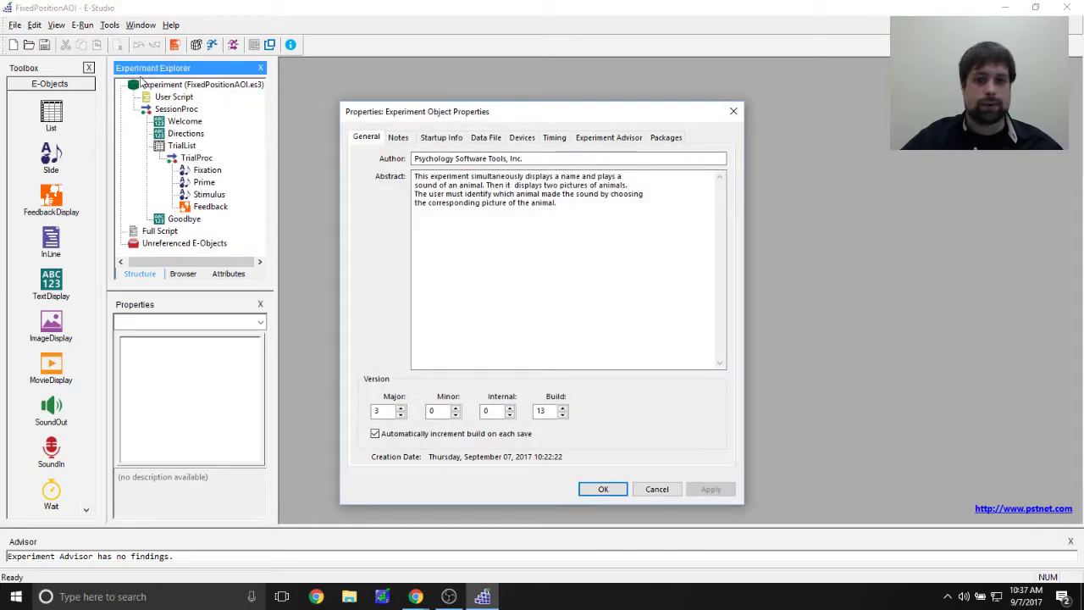
click(668, 140)
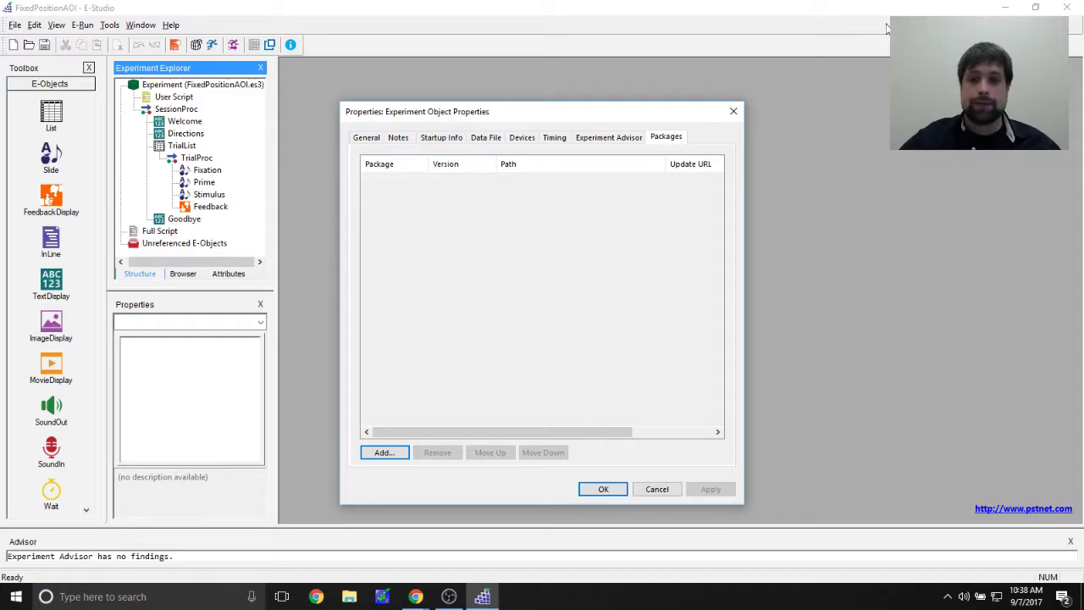
click(391, 453)
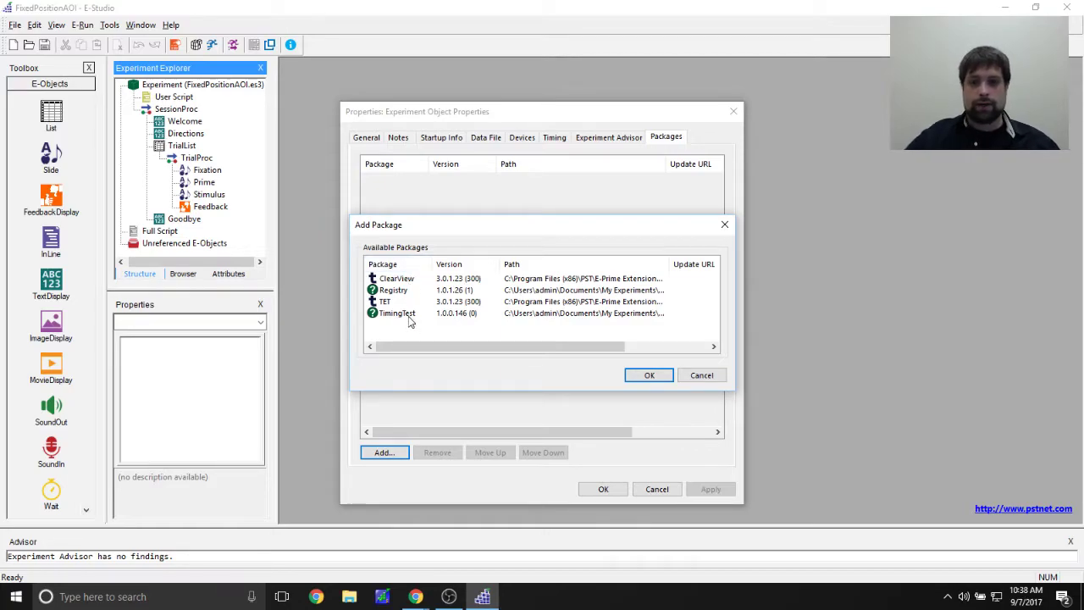
click(386, 303)
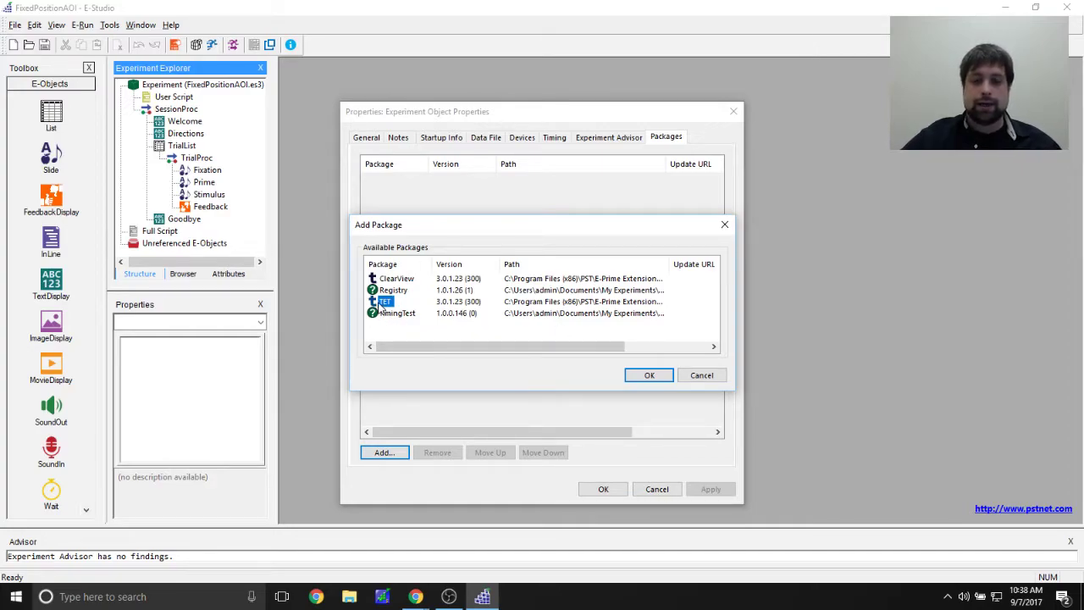
click(410, 312)
click(403, 290)
click(392, 315)
click(385, 303)
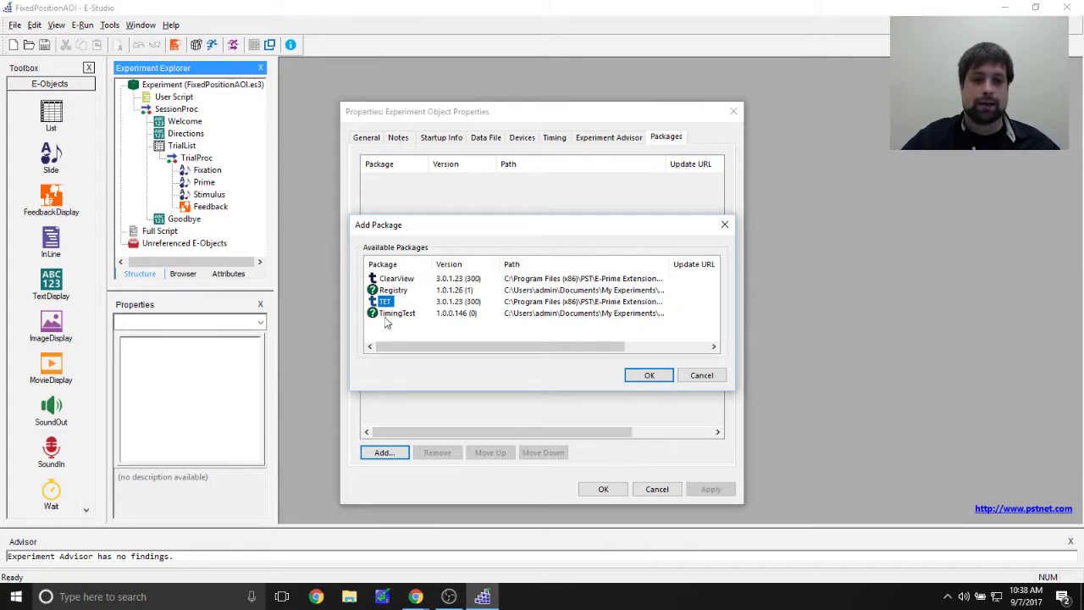
click(628, 378)
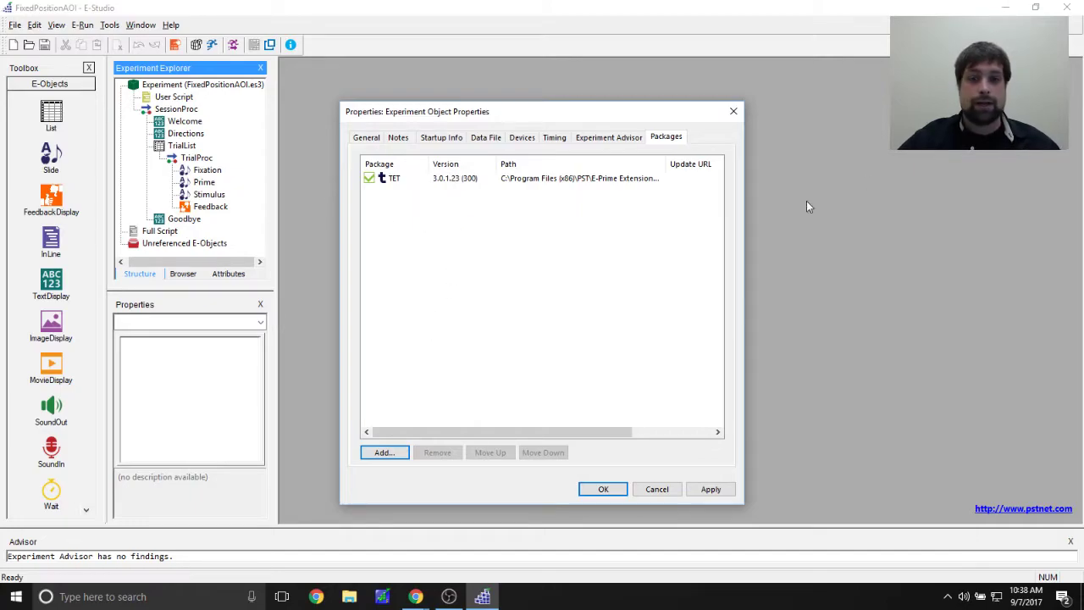
click(714, 489)
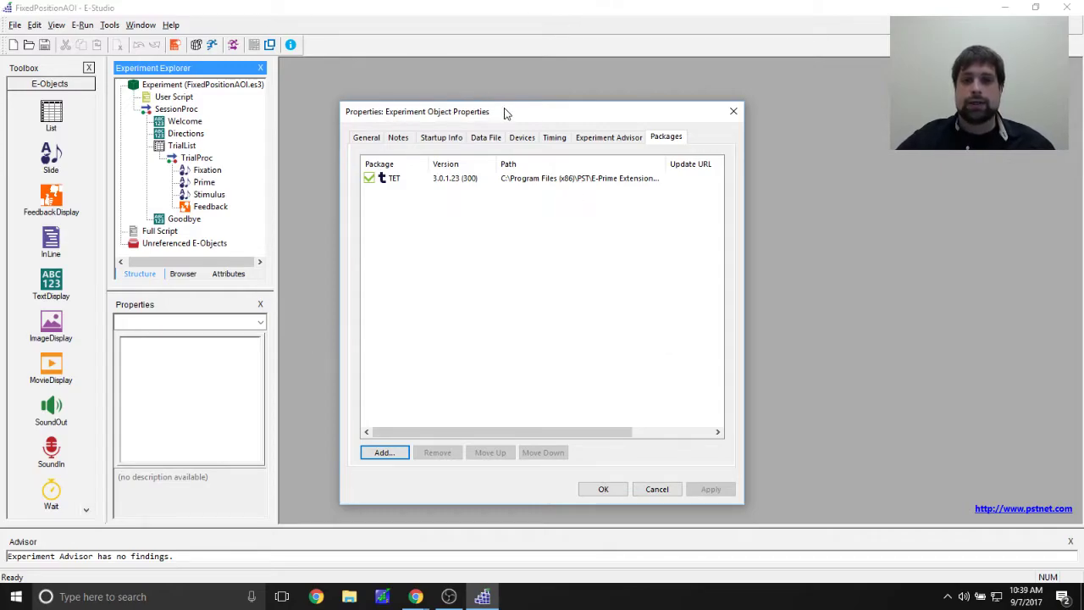
Review the list of available packages again, including ClearView, and dismiss it without adding another package.
drag(505, 109, 526, 76)
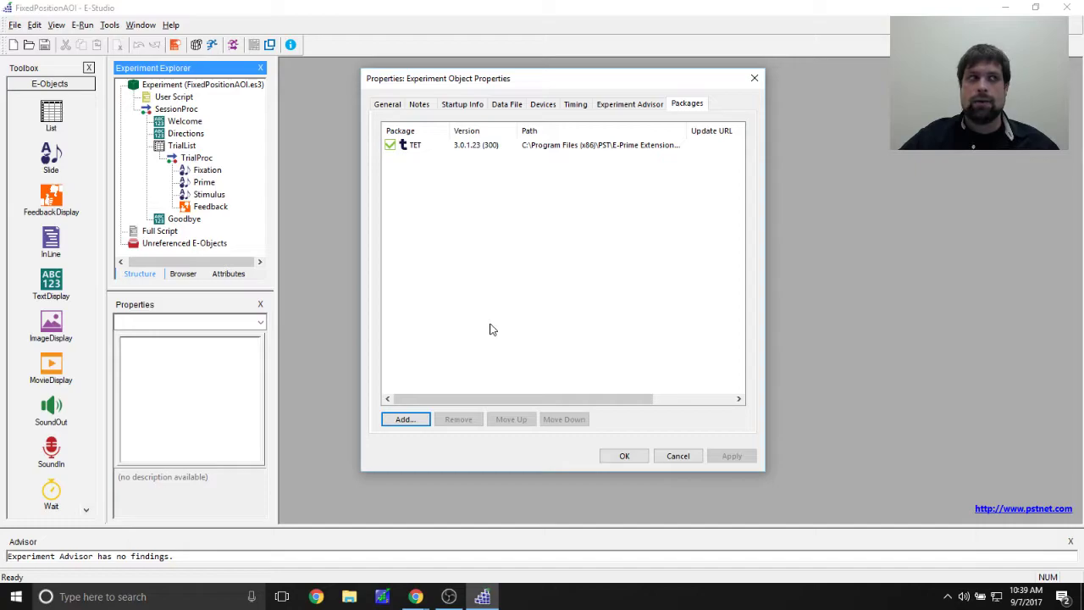
click(398, 419)
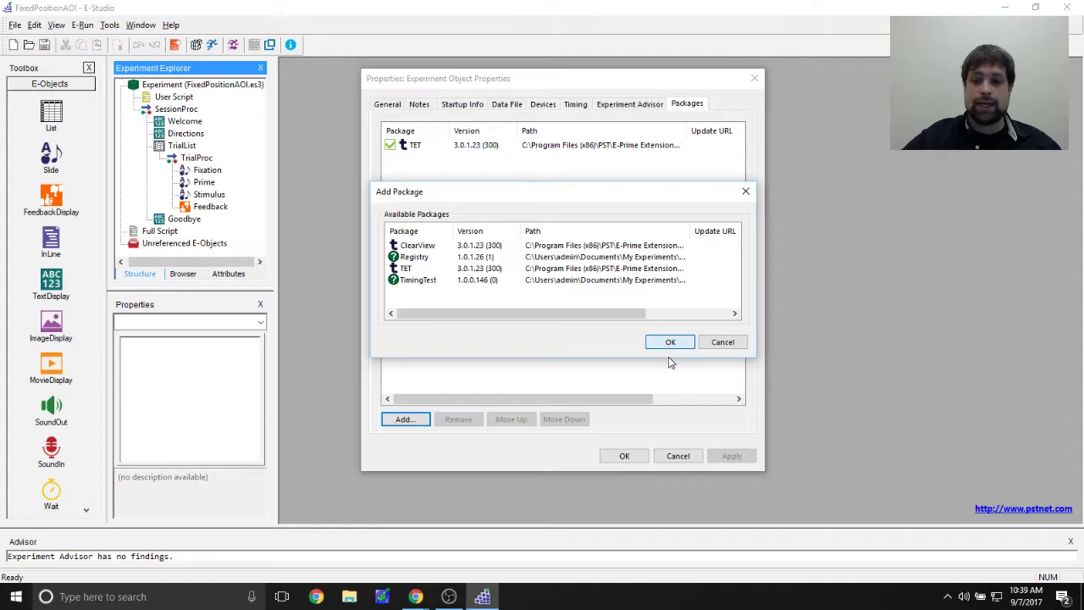
click(718, 343)
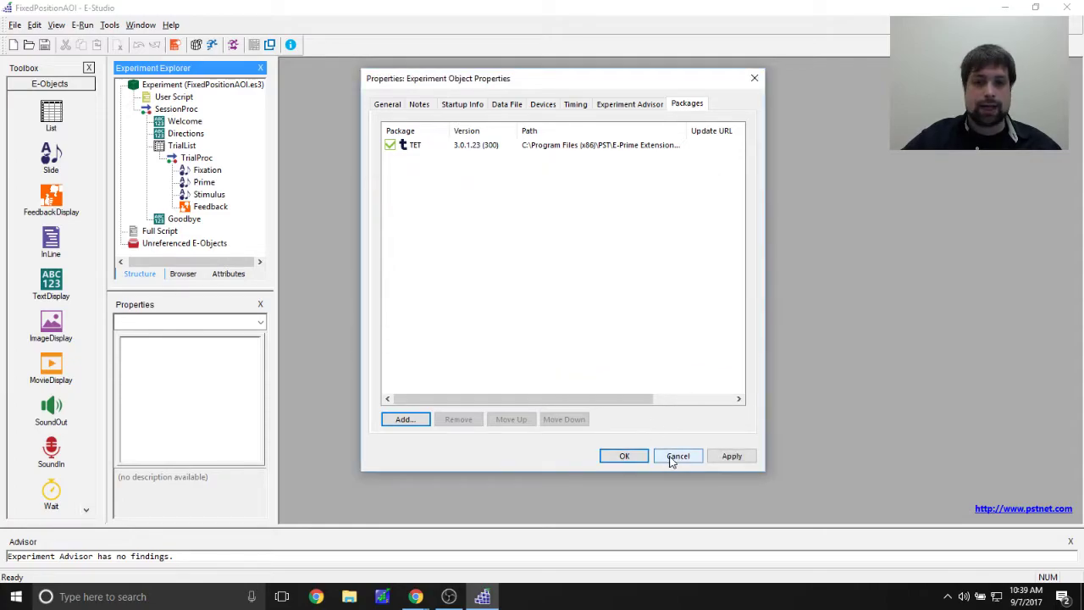
Dismiss the experiment properties, open the Packages page of the program options, and examine the user search folder path.
click(677, 456)
click(112, 26)
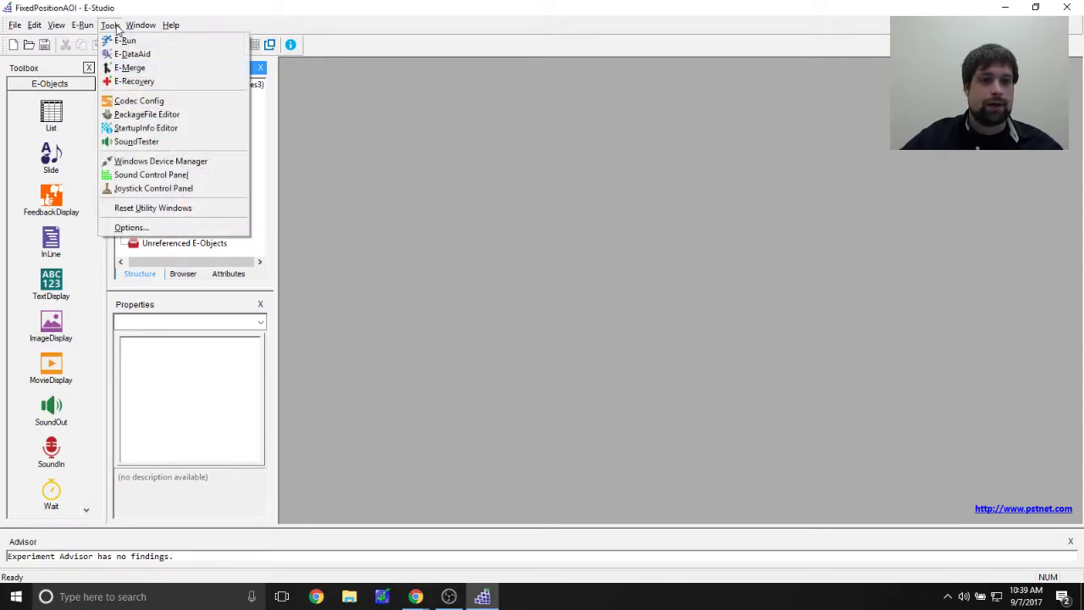
click(136, 227)
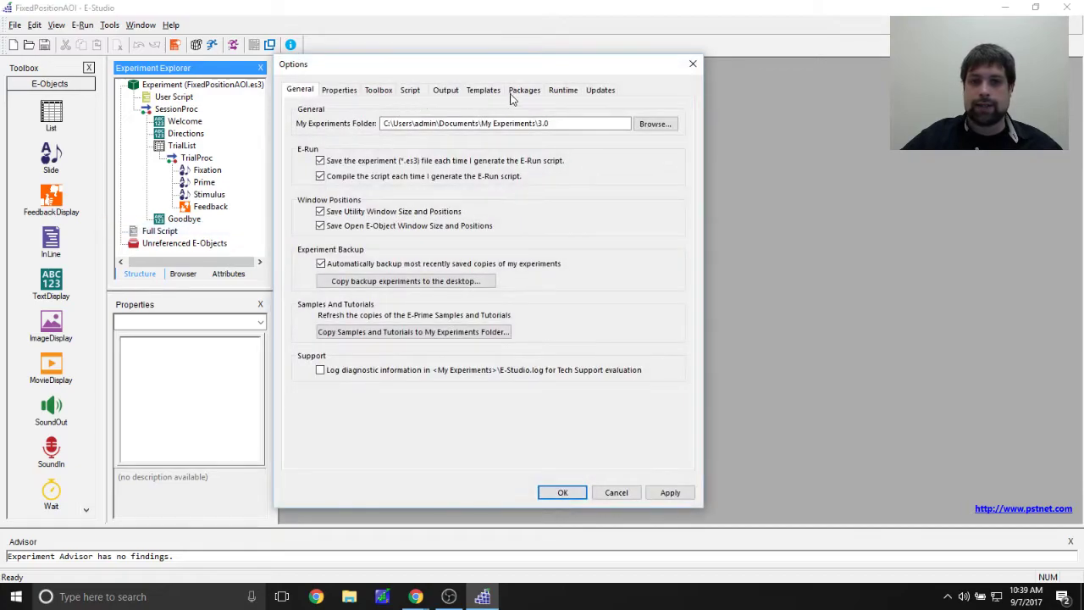
click(525, 90)
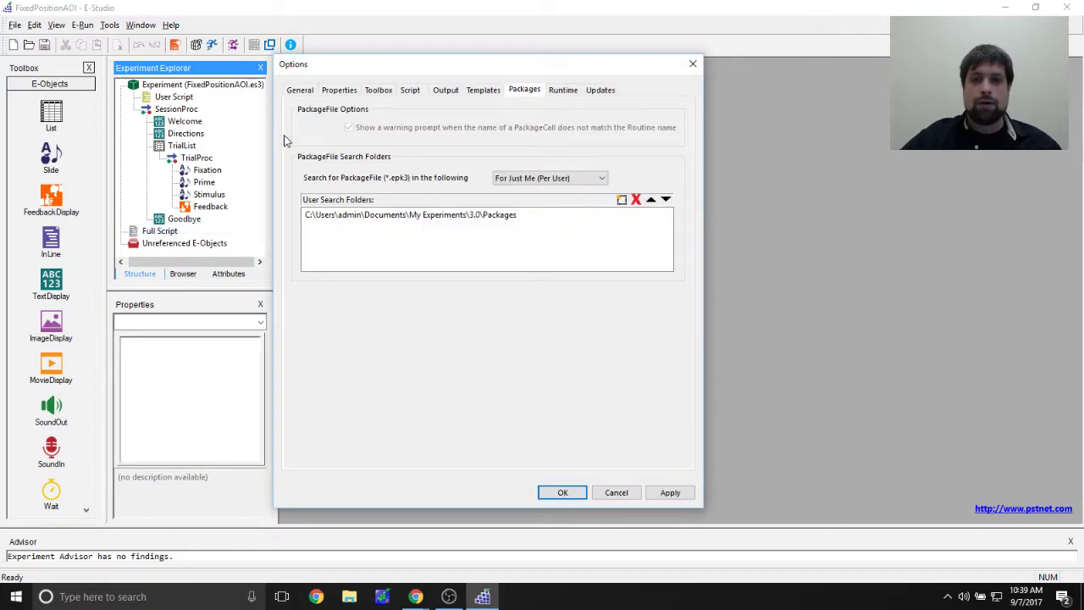
drag(399, 70, 442, 70)
click(356, 216)
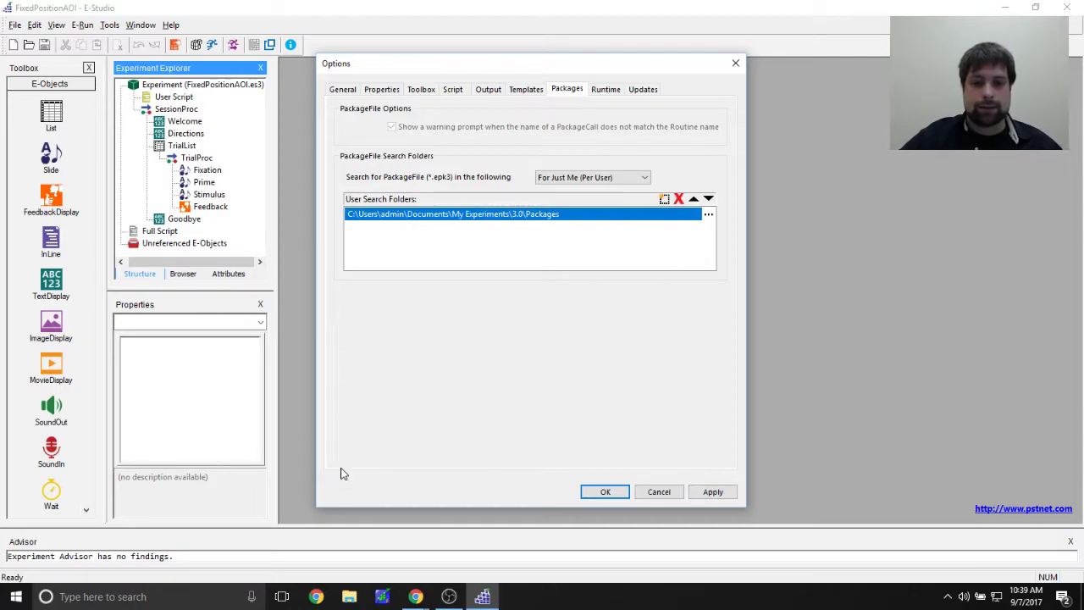
Switch to File Explorer and browse to the admin folder under Users on Local Disk (C:).
click(349, 596)
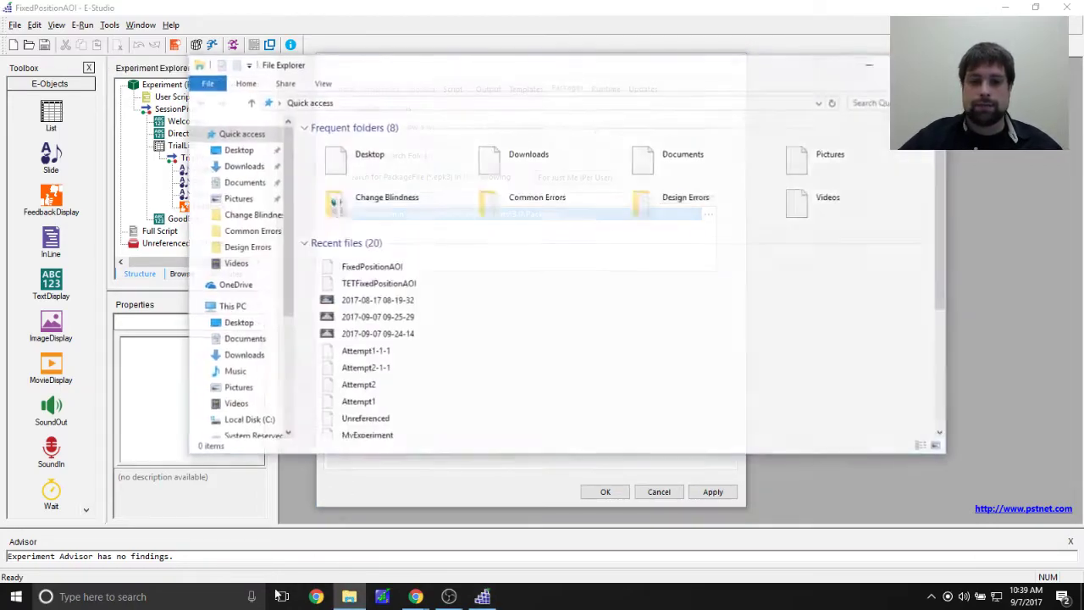
drag(466, 66, 591, 140)
scroll(377, 447, down, 1)
scroll(377, 447, down, 1)
click(369, 434)
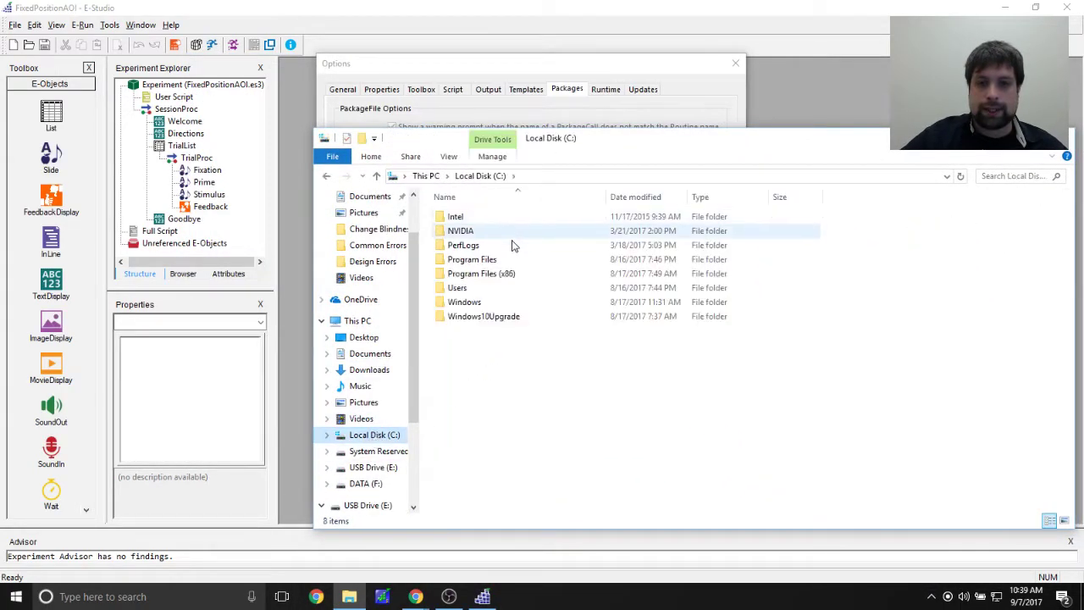
double_click(514, 291)
double_click(522, 217)
Open Documents\My Experiments\3.0\Packages and compare its location and package files with the user search folder in the options.
drag(546, 142, 534, 167)
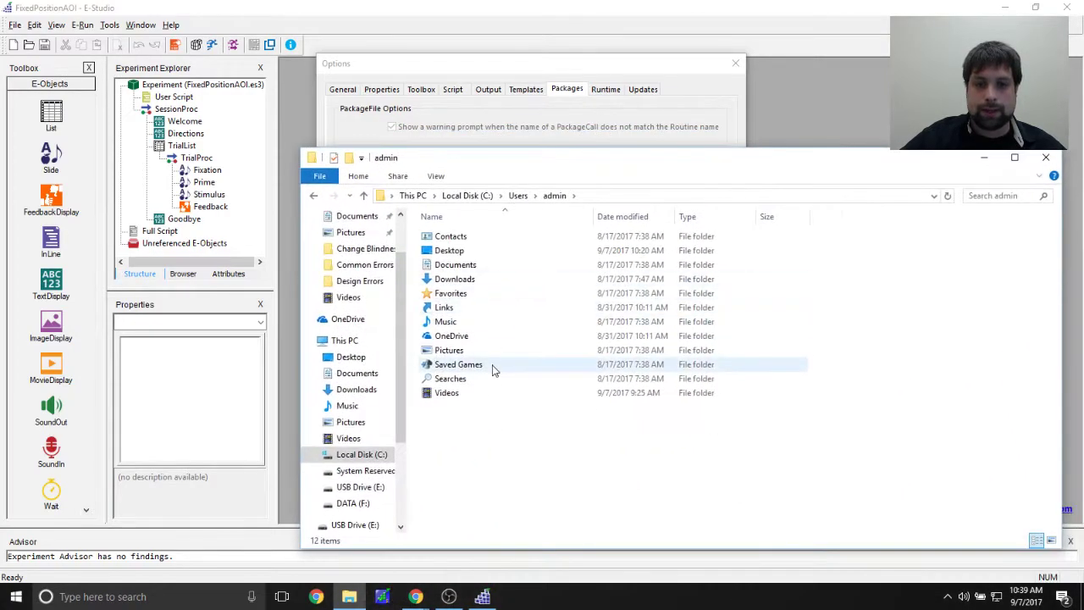
double_click(497, 265)
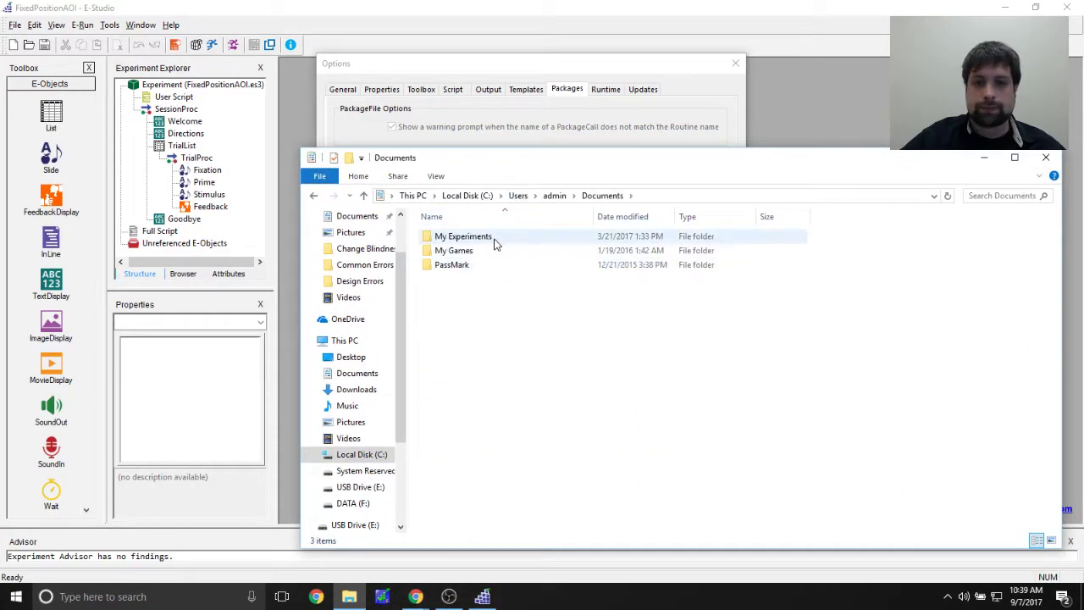
double_click(496, 239)
double_click(496, 236)
click(501, 237)
double_click(501, 237)
drag(624, 162, 619, 340)
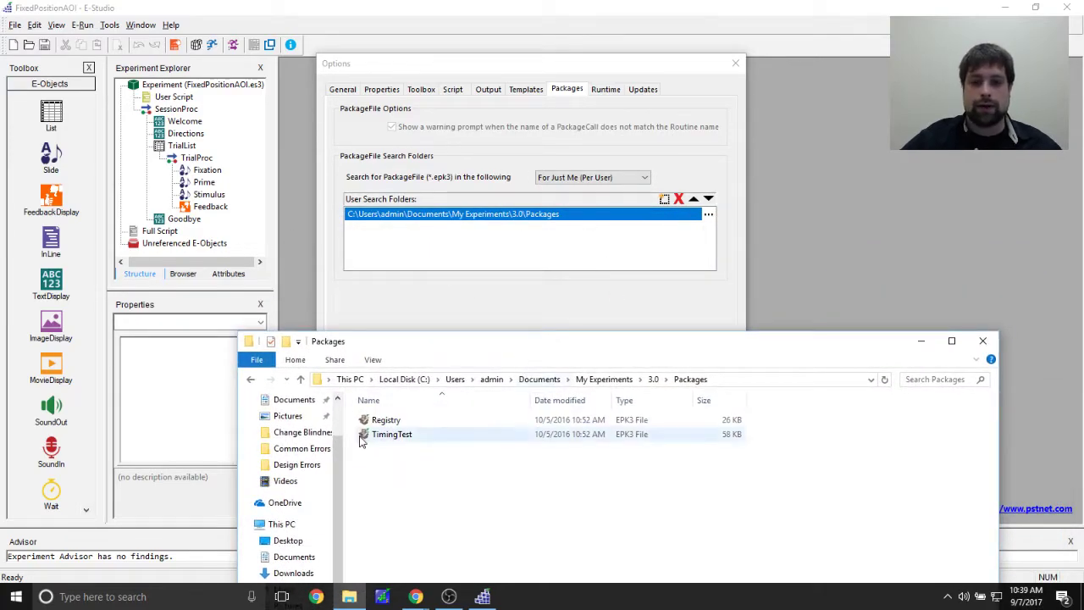
drag(494, 332, 578, 182)
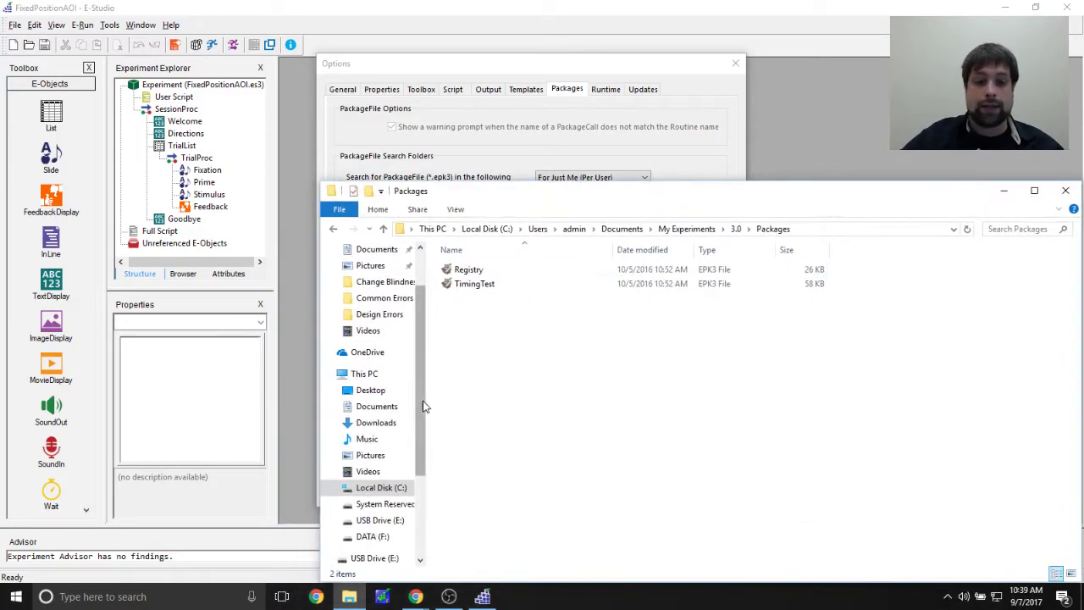
Browse to the Packages folder of E-Prime Extensions for Tobii Pro 3.0 under C:\Program Files (x86)\PST.
scroll(398, 465, up, 1)
scroll(372, 389, down, 1)
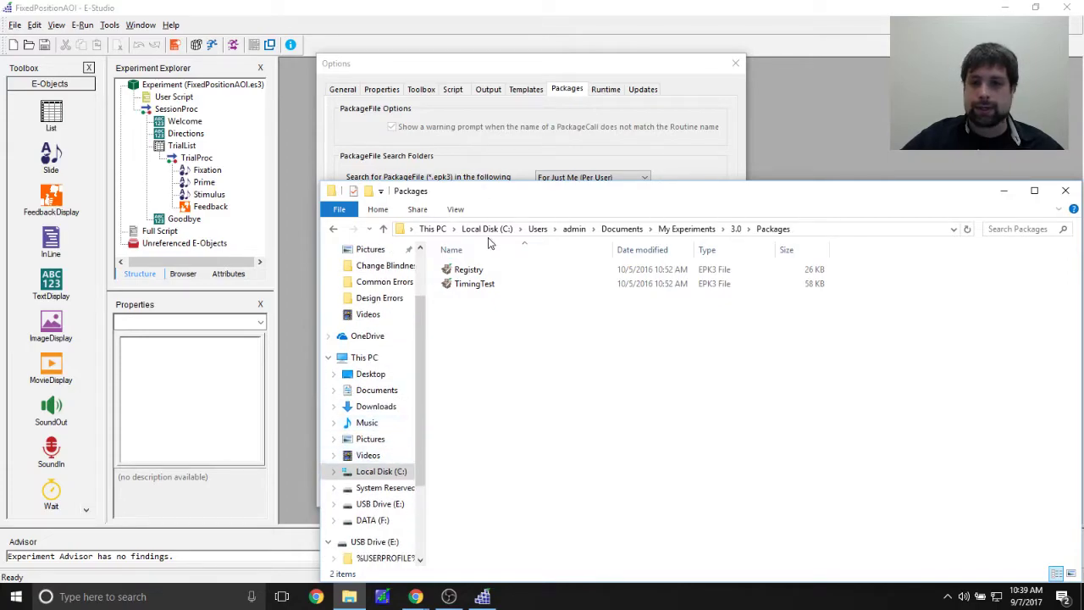
click(488, 228)
double_click(484, 330)
scroll(524, 312, down, 2)
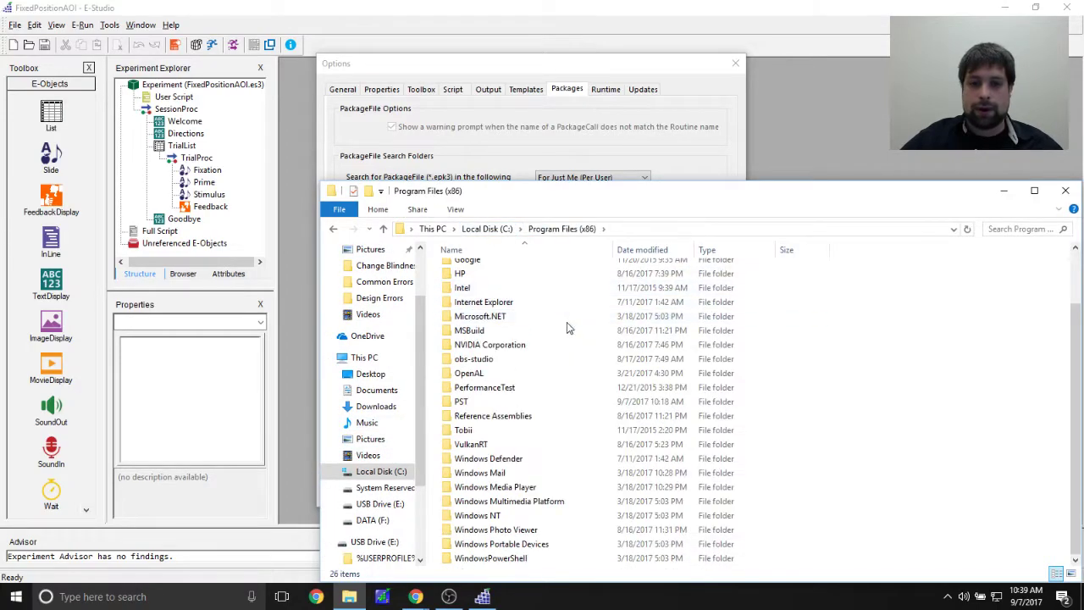
double_click(504, 396)
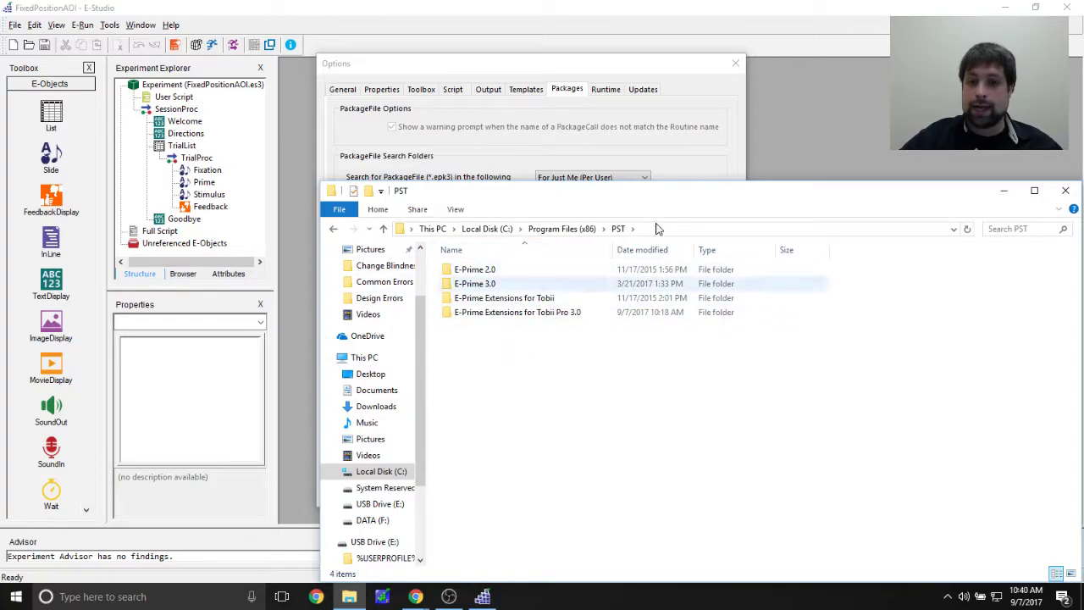
double_click(561, 315)
double_click(469, 287)
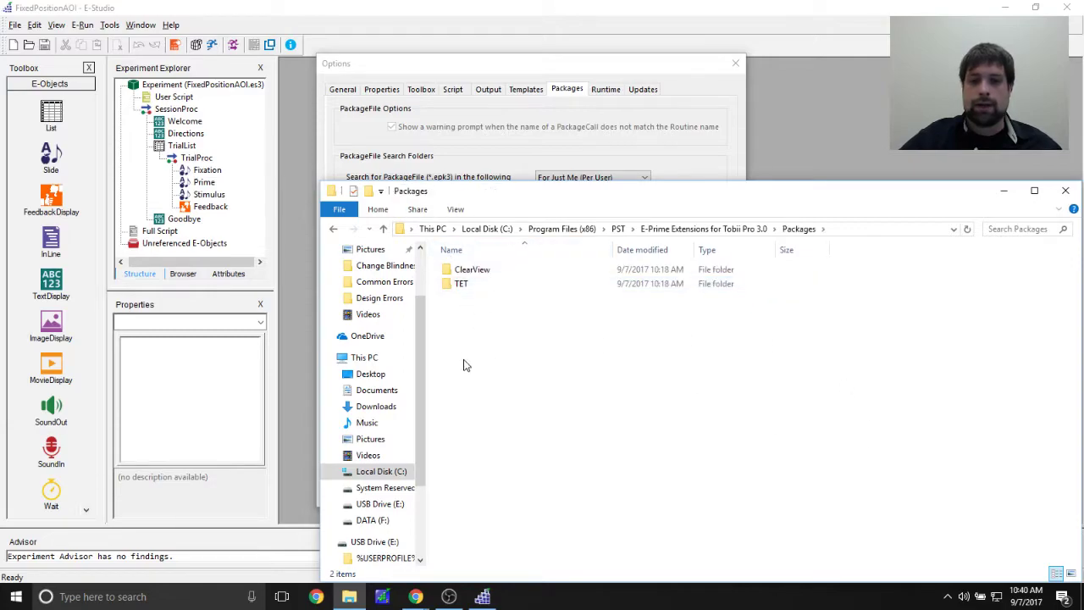
Open the TET folder, examine its contents including the TET package file, and close File Explorer.
click(479, 271)
double_click(467, 287)
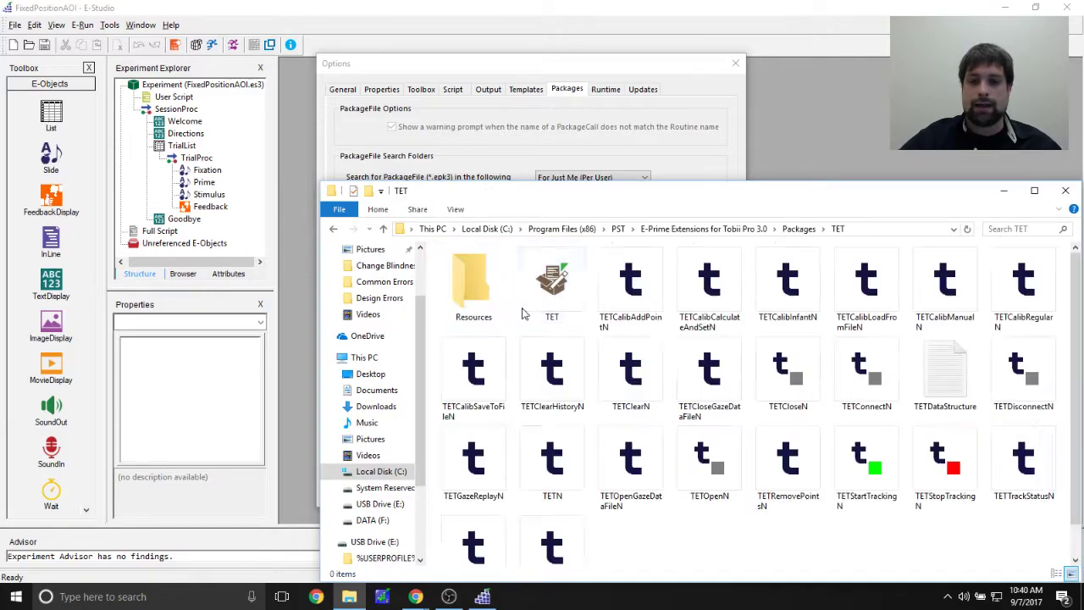
scroll(783, 406, down, 1)
scroll(745, 269, up, 1)
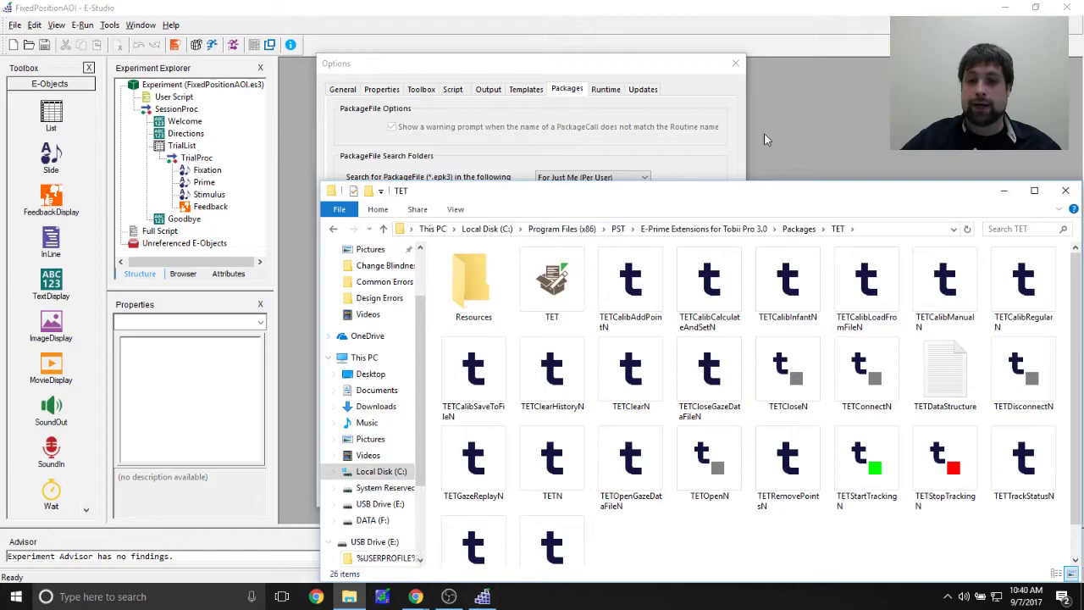
click(558, 284)
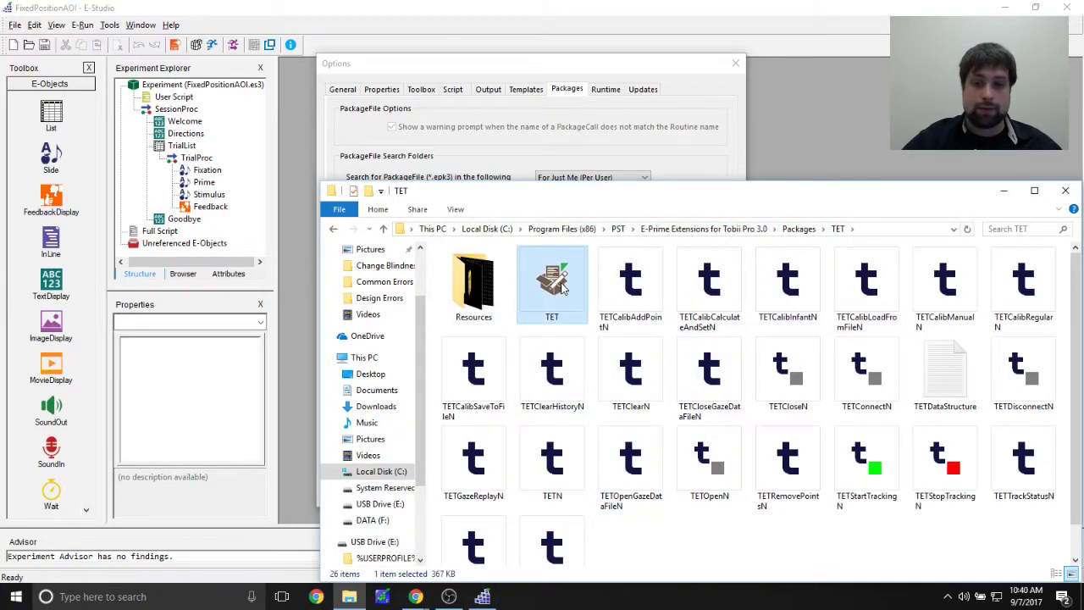
drag(863, 201, 707, 207)
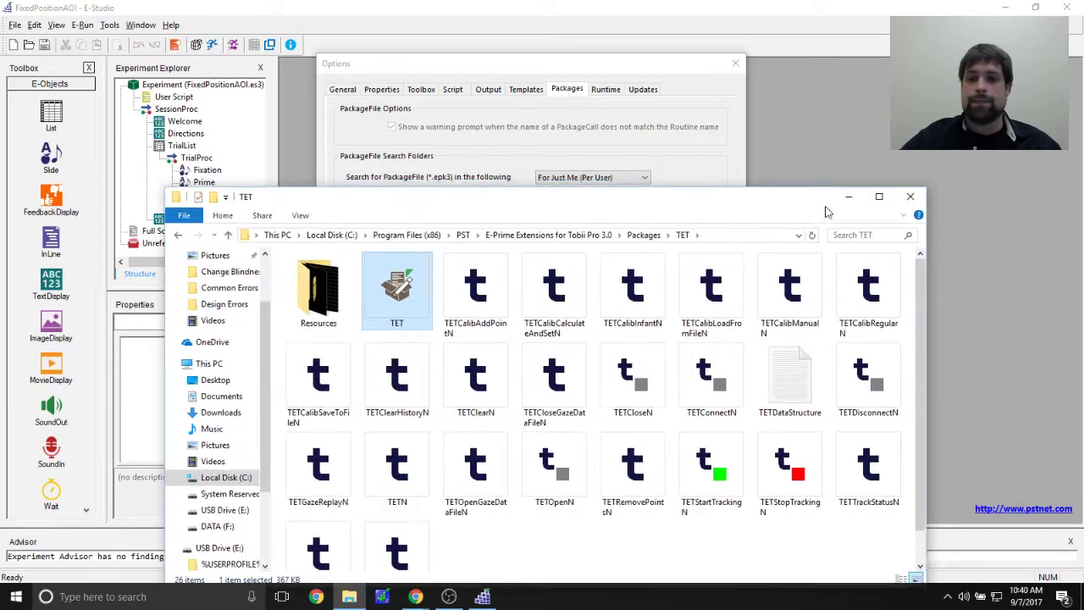
click(908, 197)
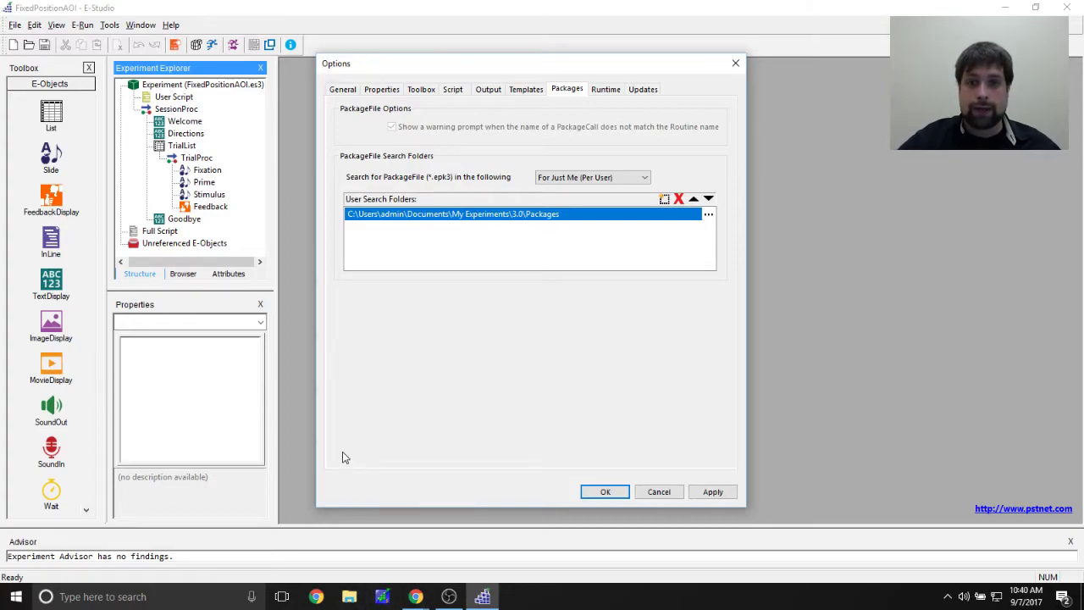
Start adding a user search folder and select Packages under Documents\My Experiments\3.0 in the folder browser.
click(664, 198)
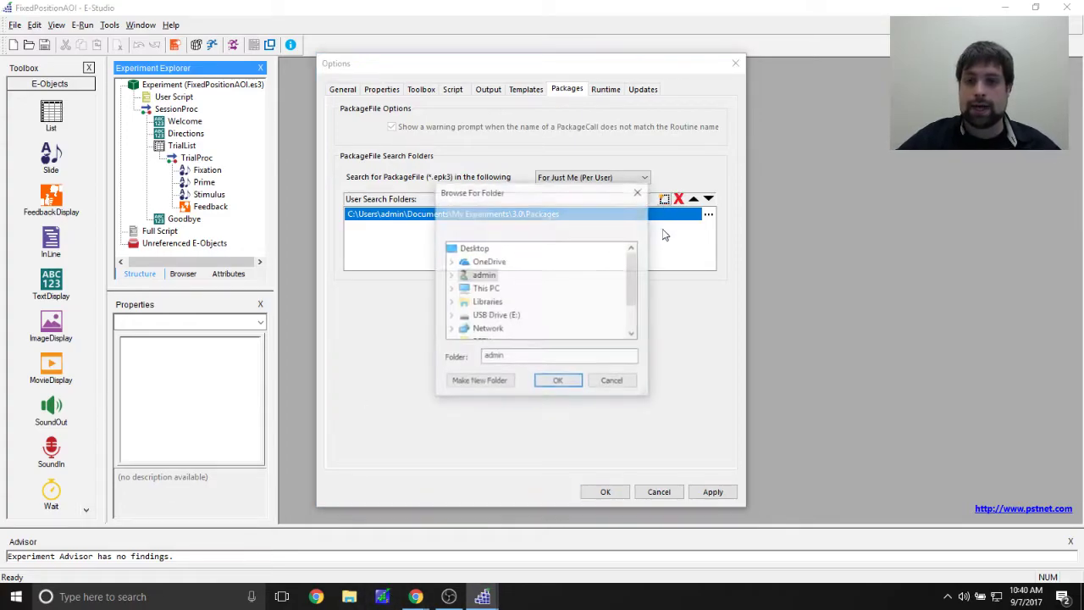
drag(629, 261, 631, 276)
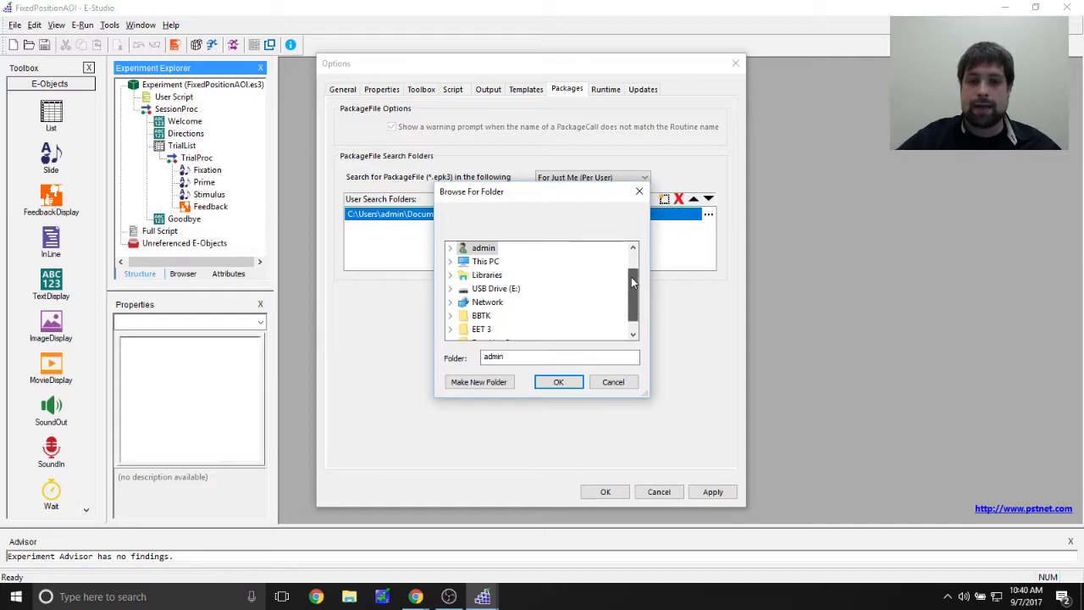
scroll(585, 307, down, 1)
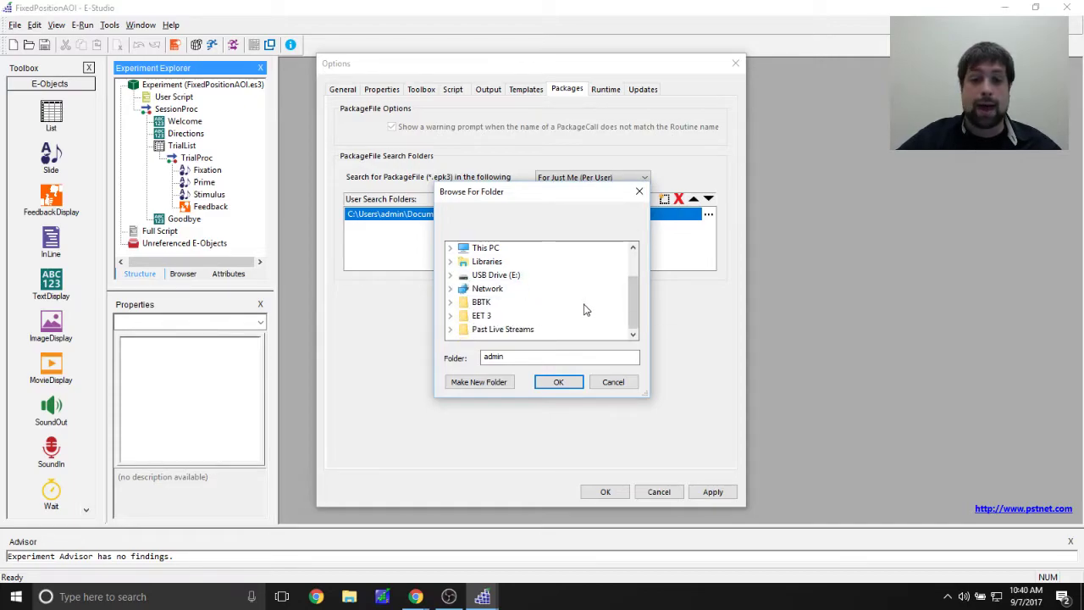
scroll(584, 310, up, 2)
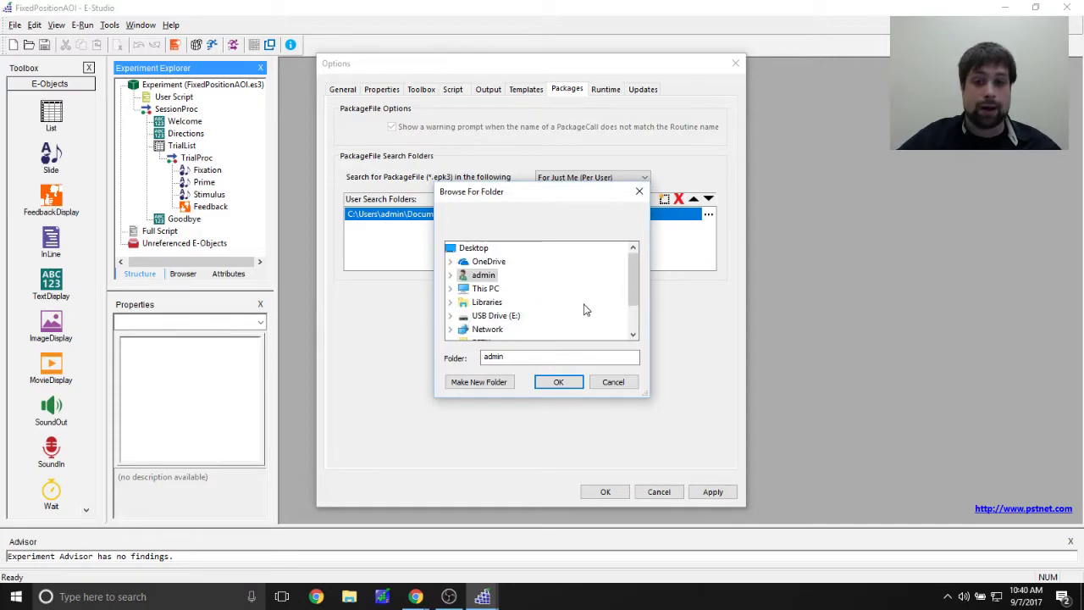
click(451, 289)
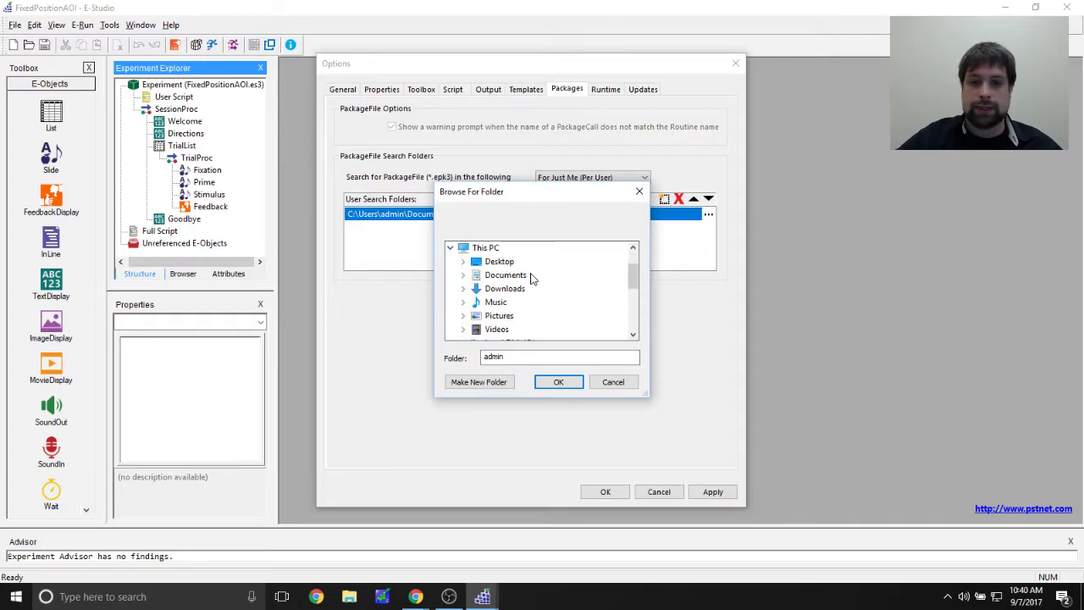
click(464, 275)
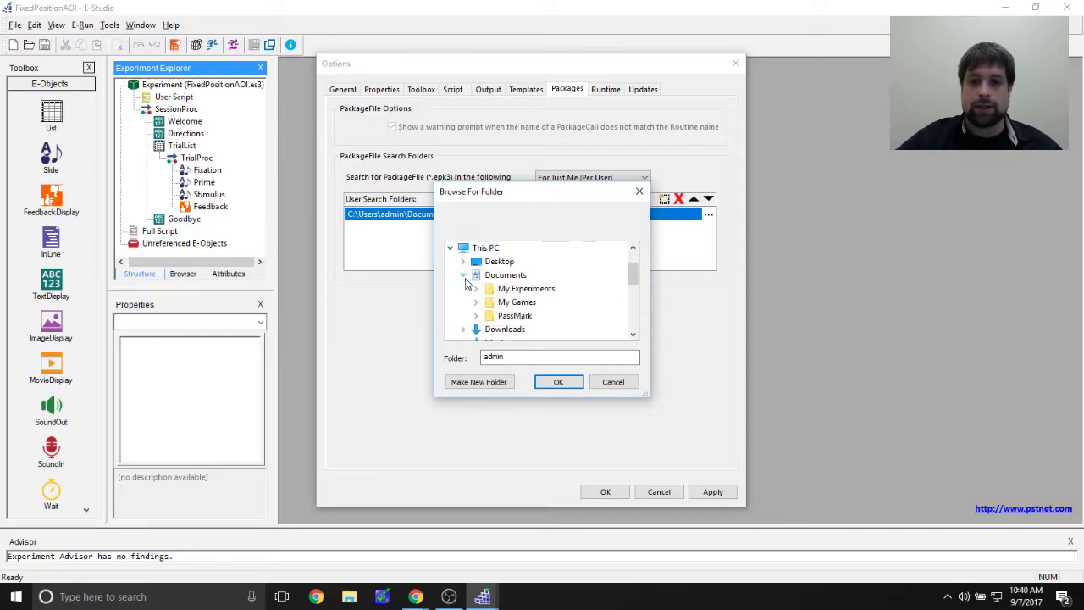
click(476, 288)
click(515, 275)
click(539, 289)
Collapse This PC in the folder browser and look through the other top-level locations.
scroll(525, 305, up, 2)
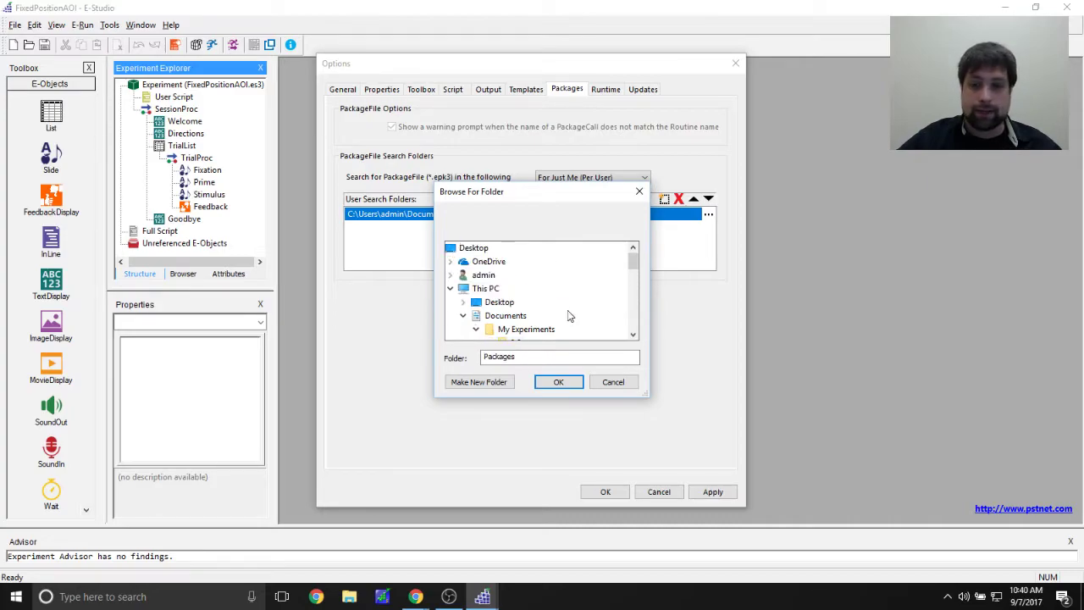
click(456, 290)
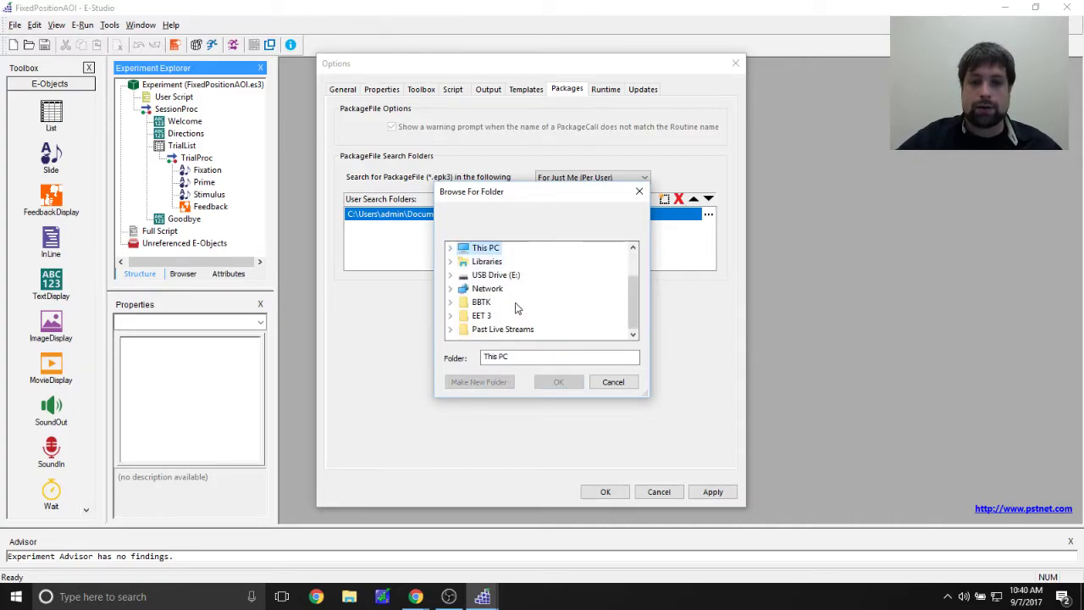
scroll(544, 319, up, 1)
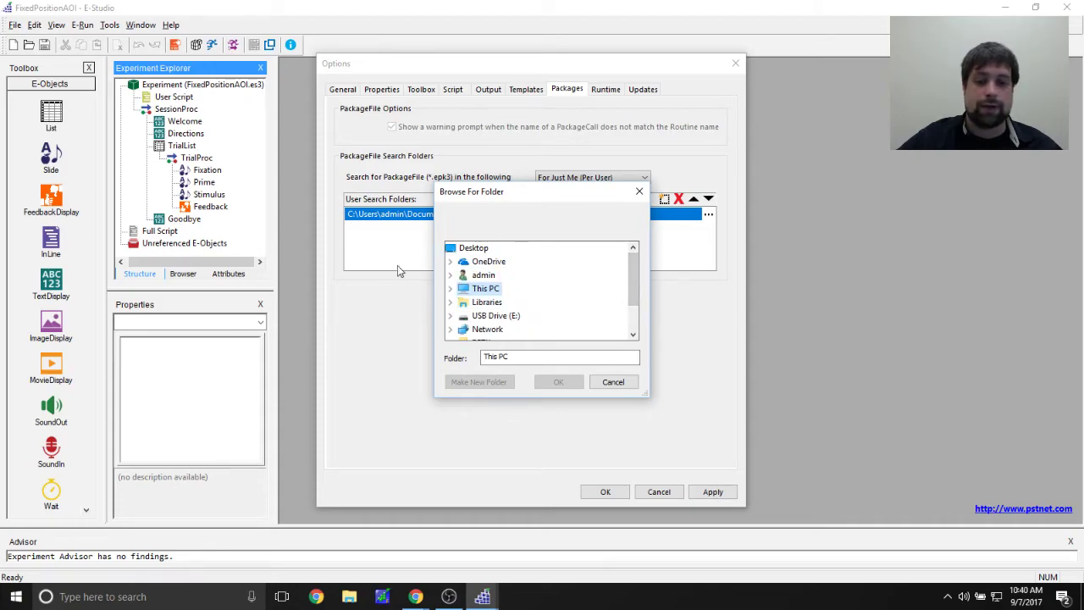
click(449, 274)
click(450, 249)
scroll(583, 281, down, 1)
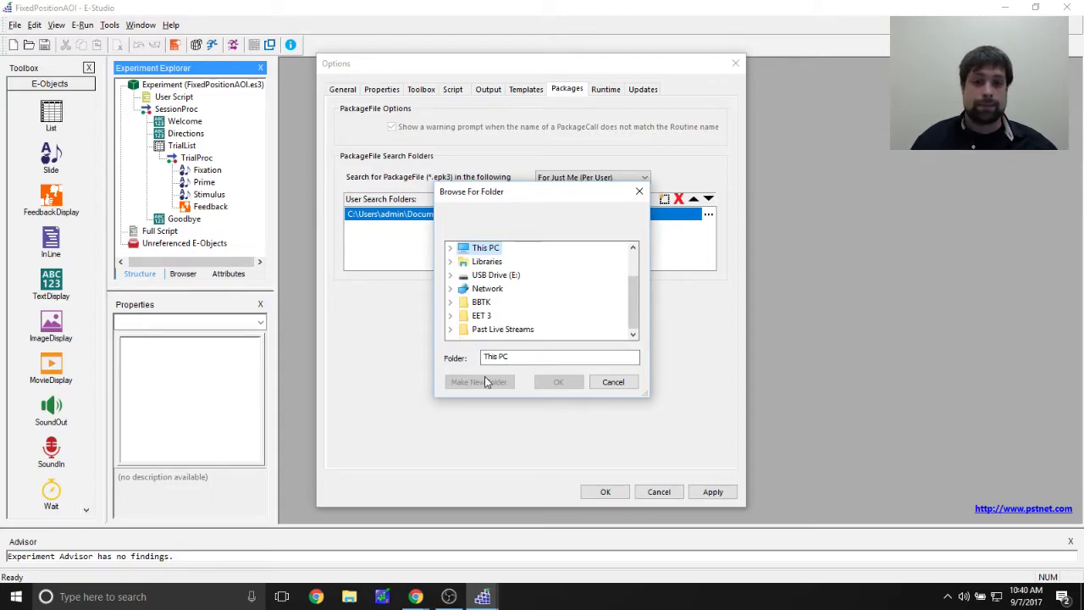
Cancel the folder selection without adding a search folder, and accept the package options.
click(613, 382)
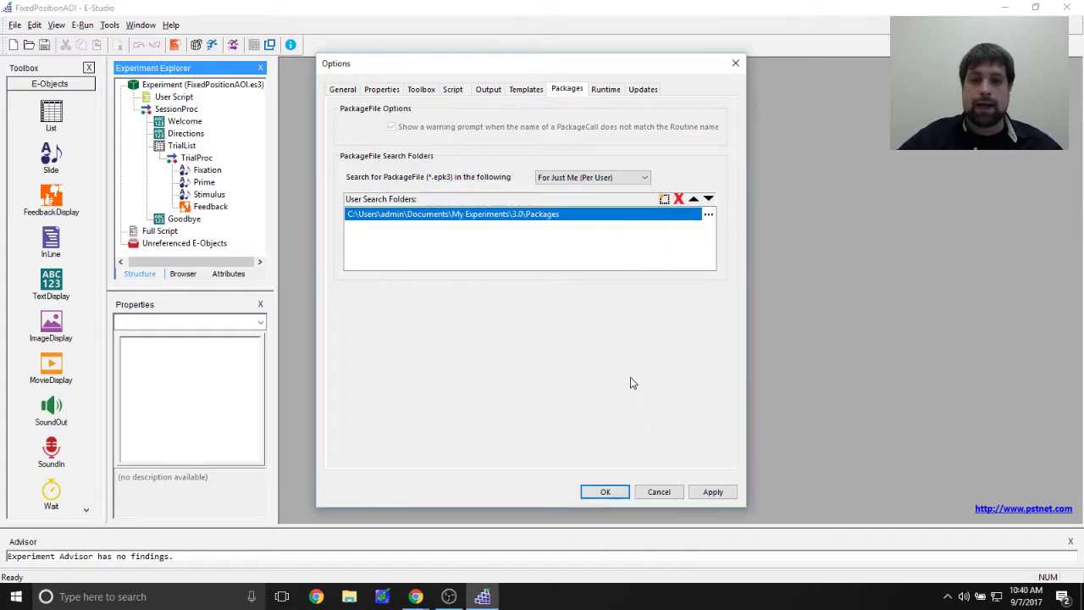
click(354, 229)
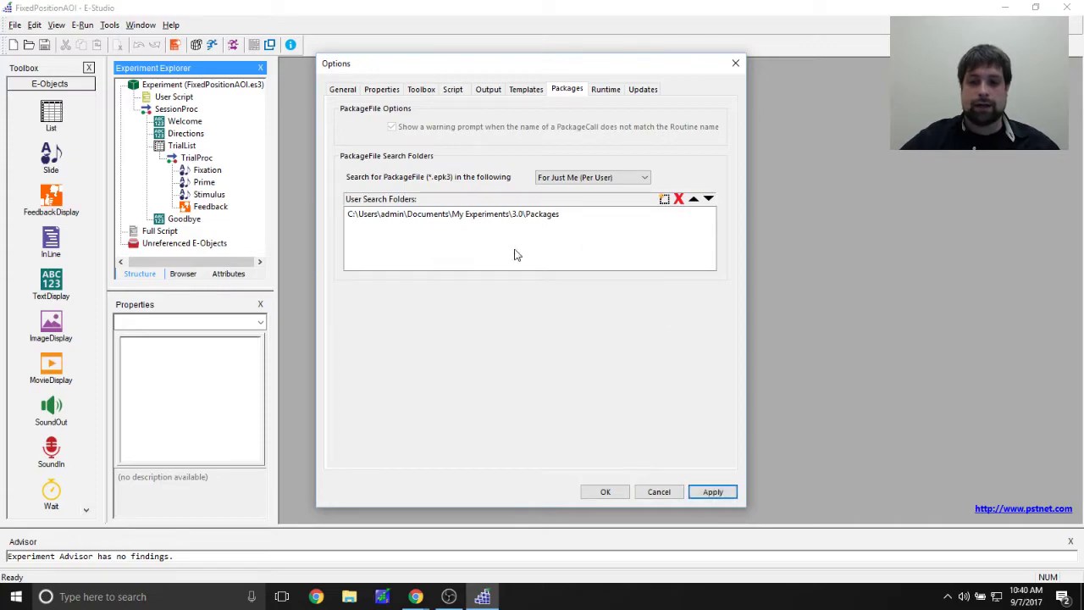
click(605, 491)
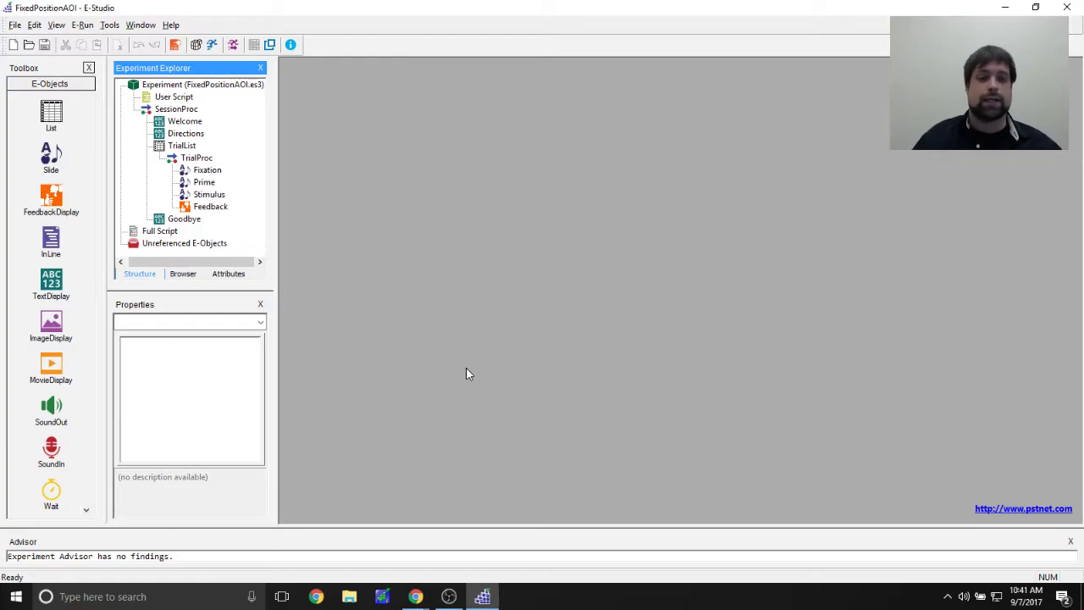
Reopen the experiment object's package settings, review the available packages, and dismiss the list without adding one.
double_click(204, 86)
click(666, 138)
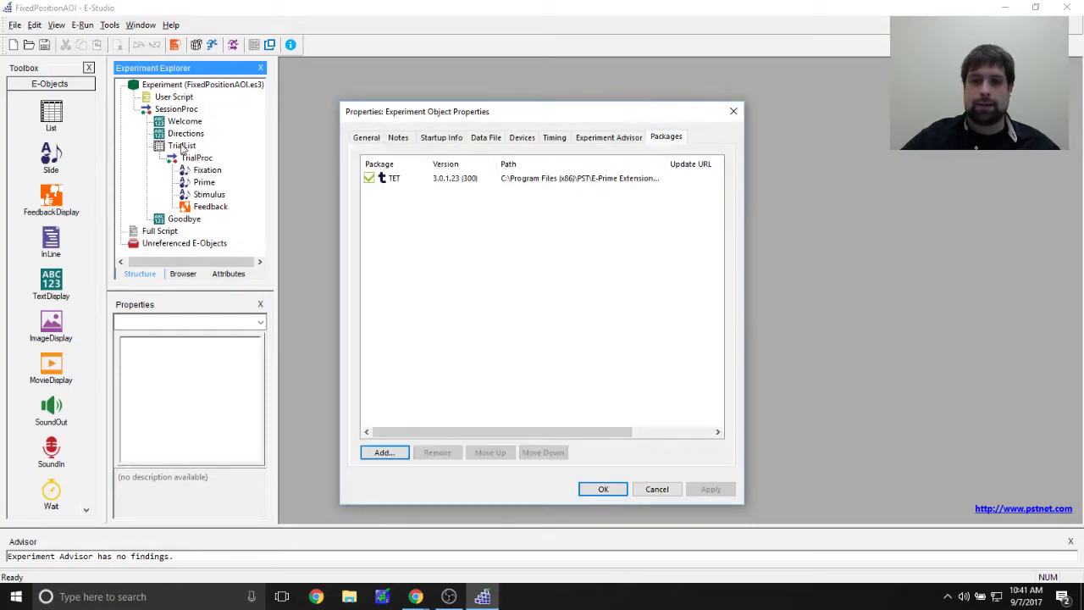
click(383, 451)
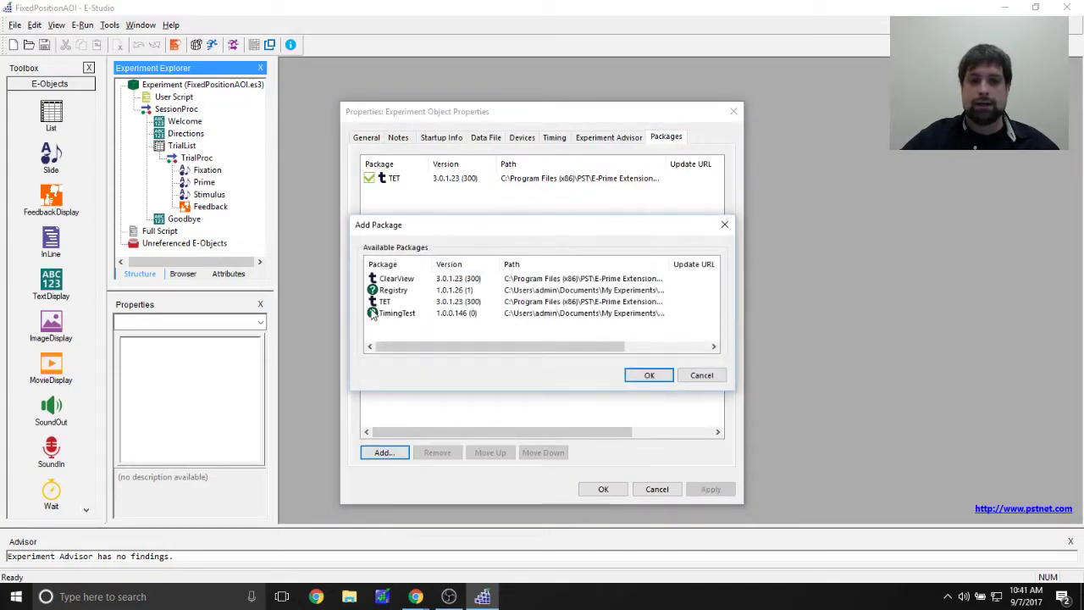
click(724, 224)
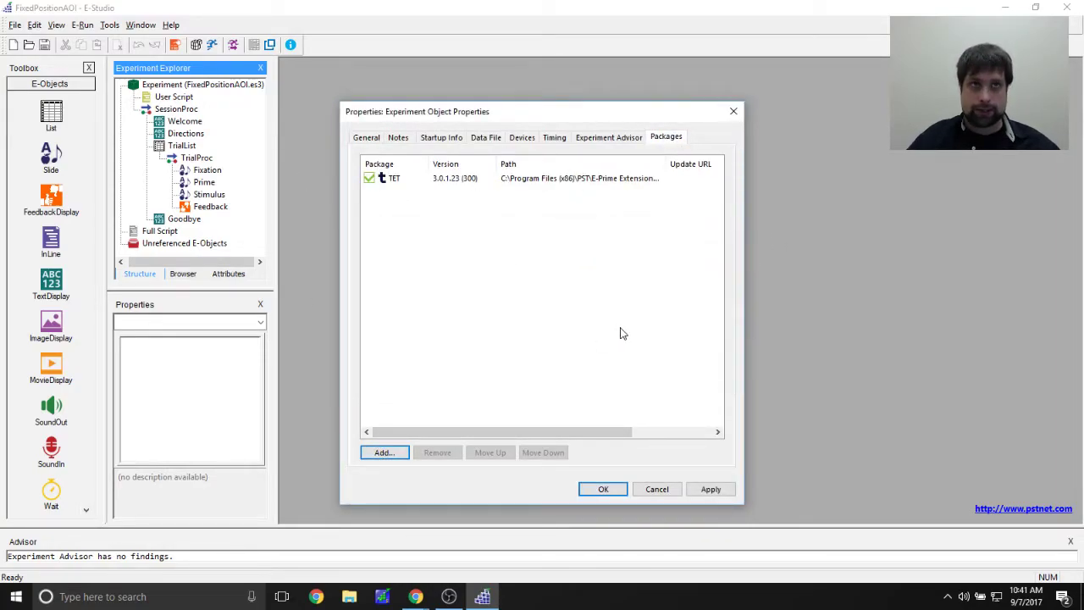
Add the TobiiEyeTracker device to the experiment object's devices, adding no further device from the available list.
click(394, 179)
click(567, 277)
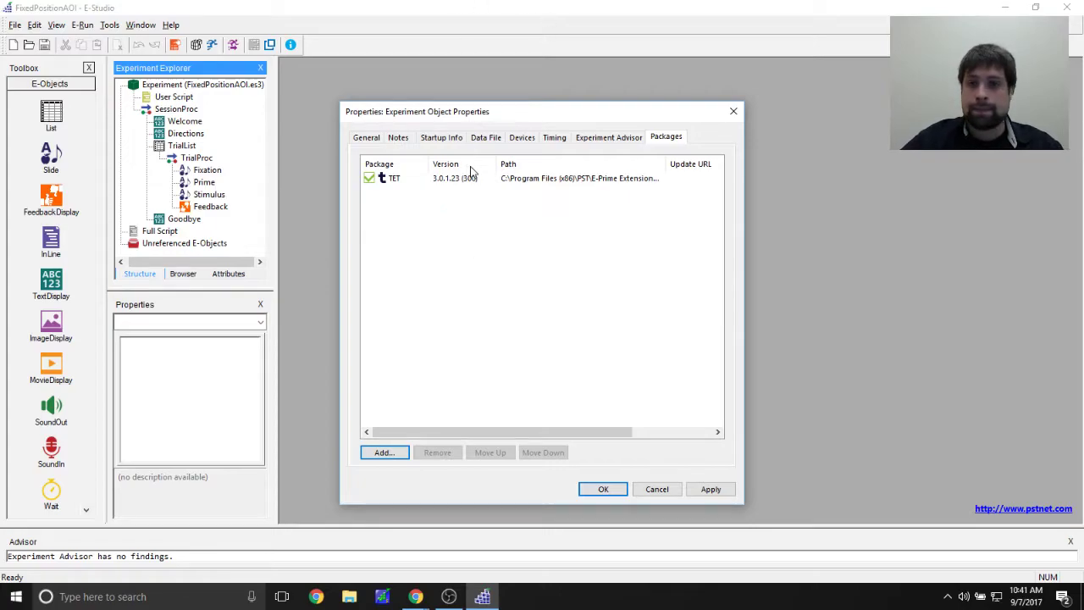
click(521, 139)
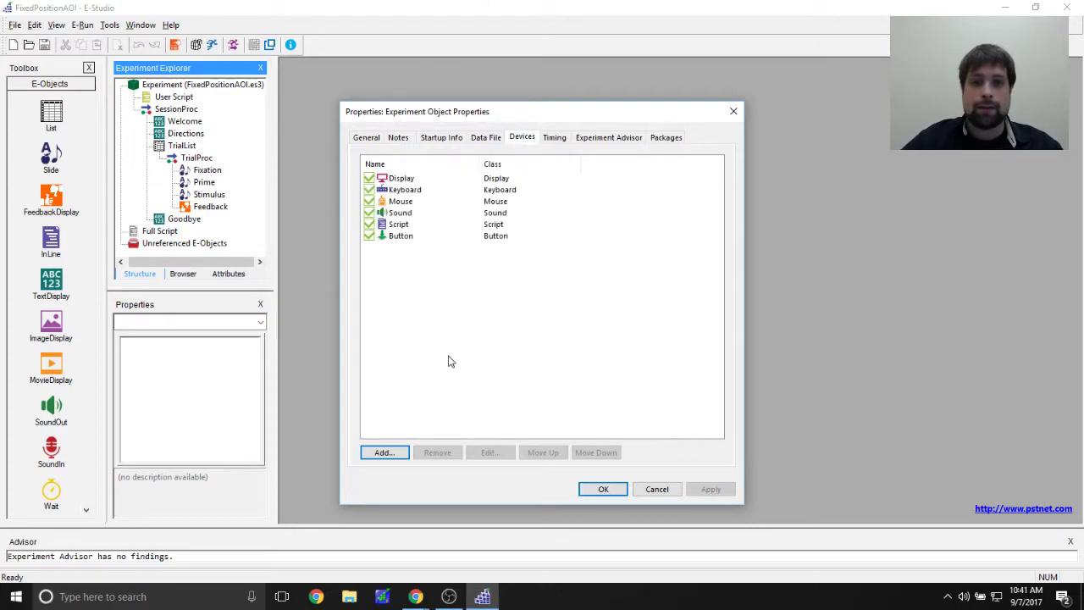
click(382, 456)
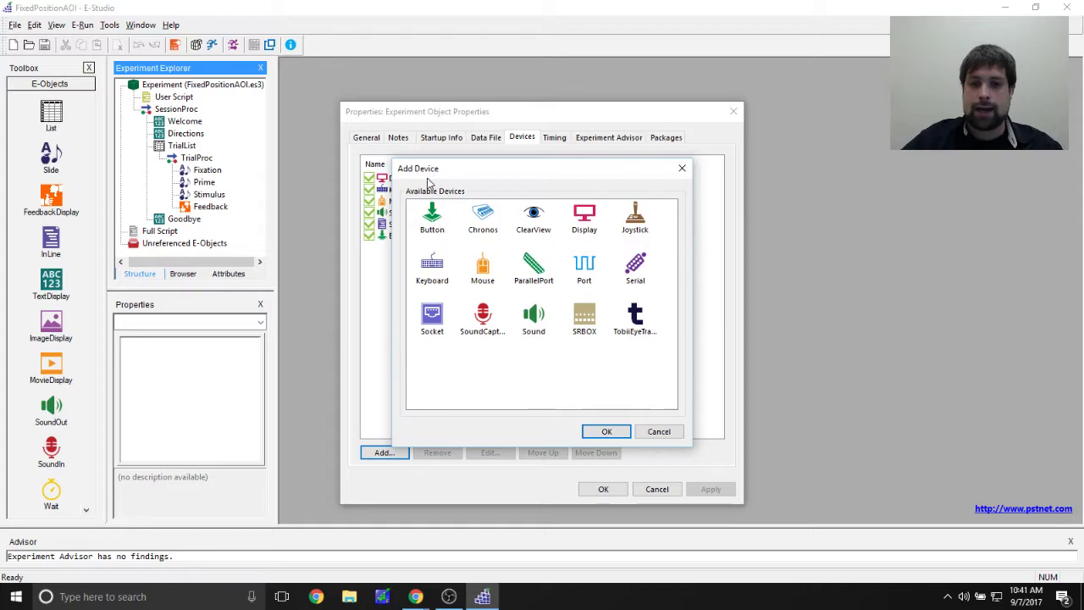
click(640, 320)
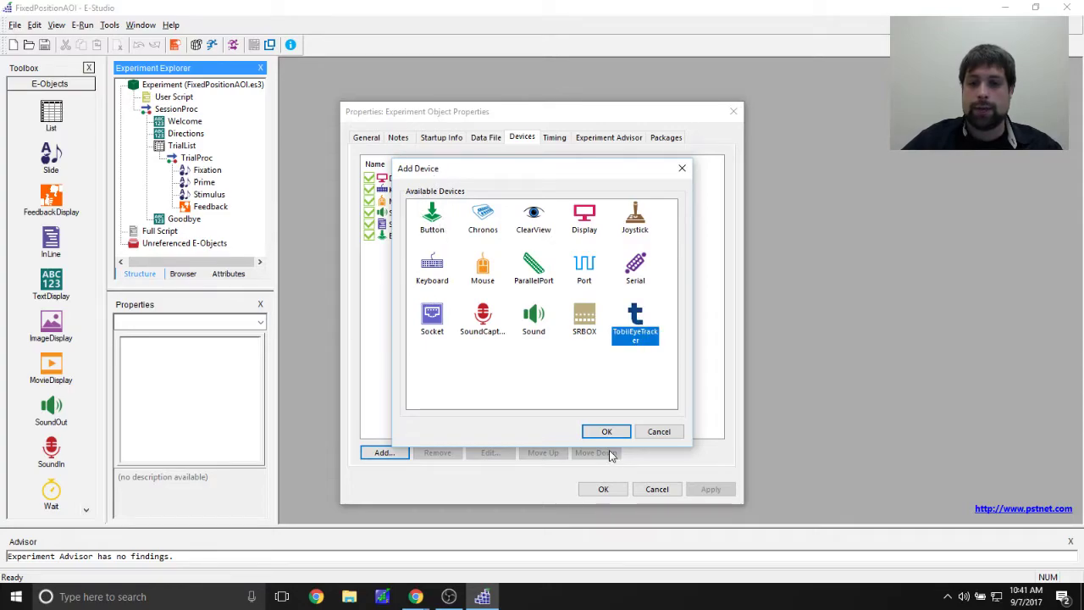
double_click(635, 331)
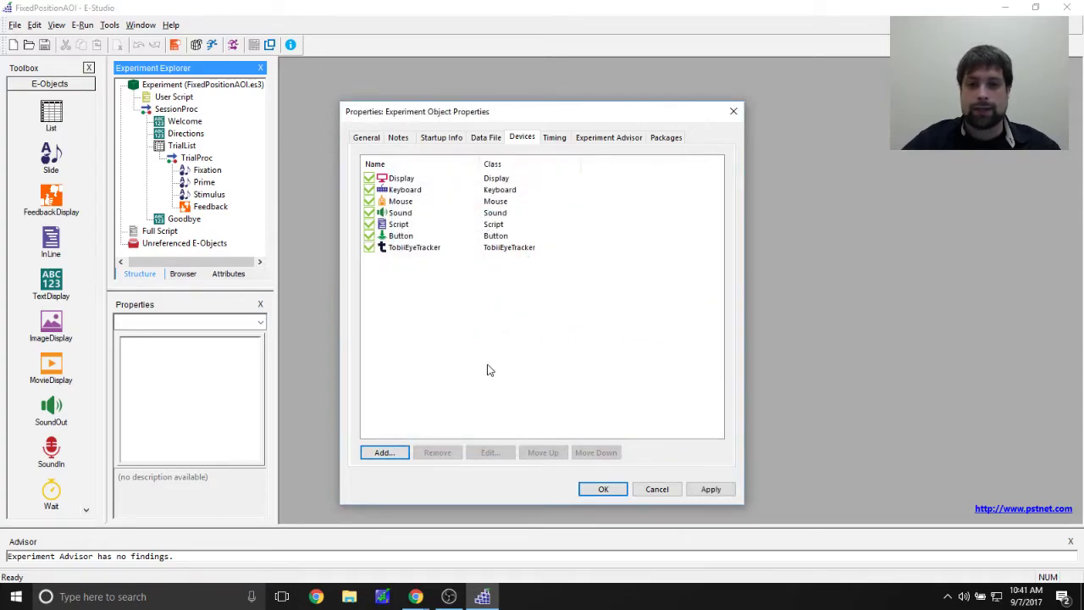
click(400, 454)
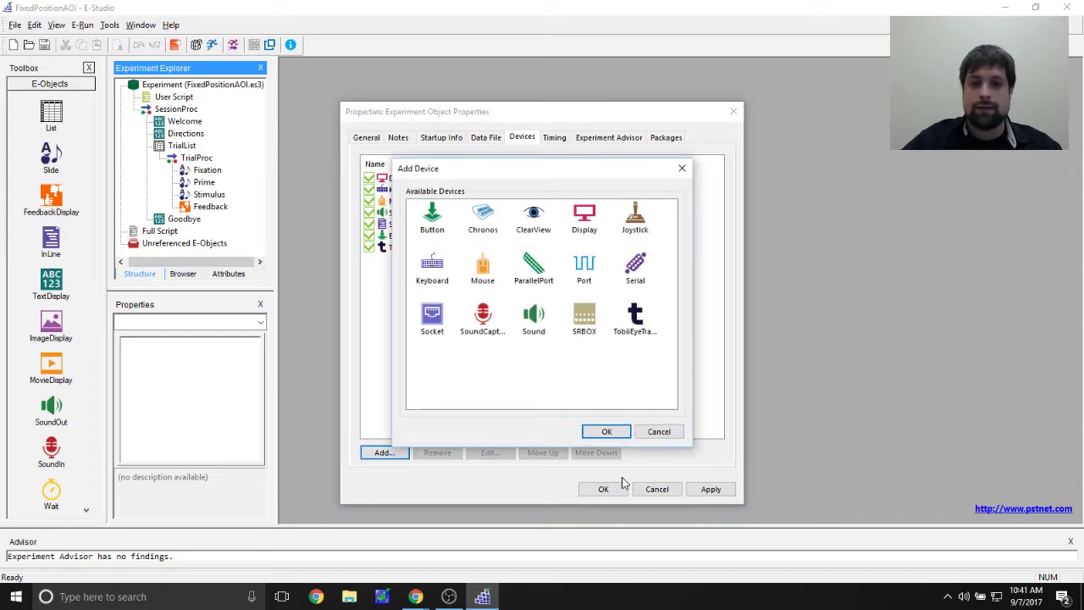
click(643, 432)
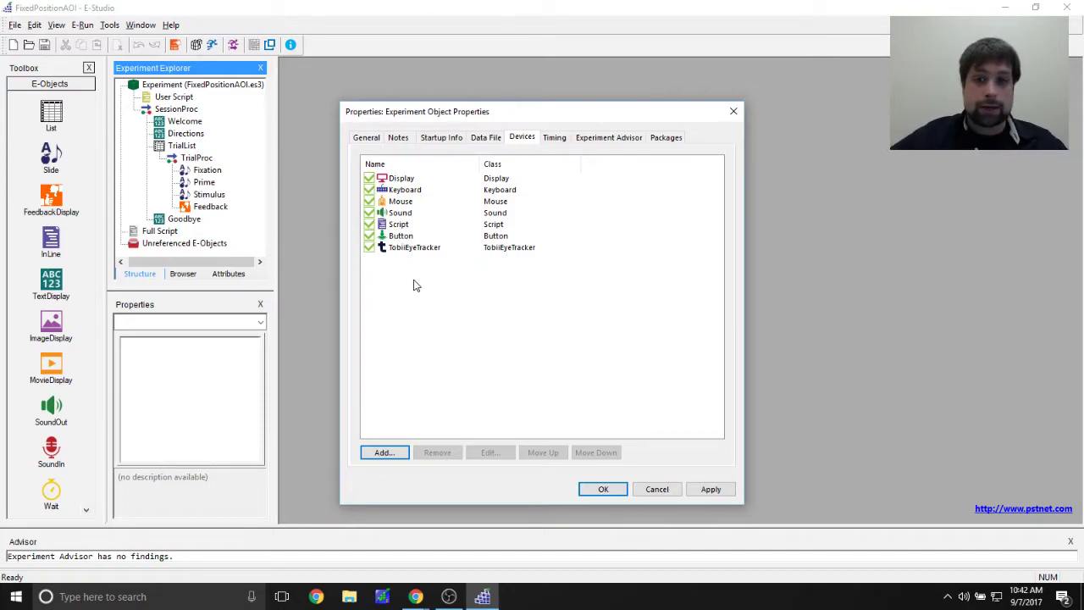
Edit the TobiiEyeTracker device and set its IP Address/Name to EPU02-0000111xis.local.
double_click(437, 250)
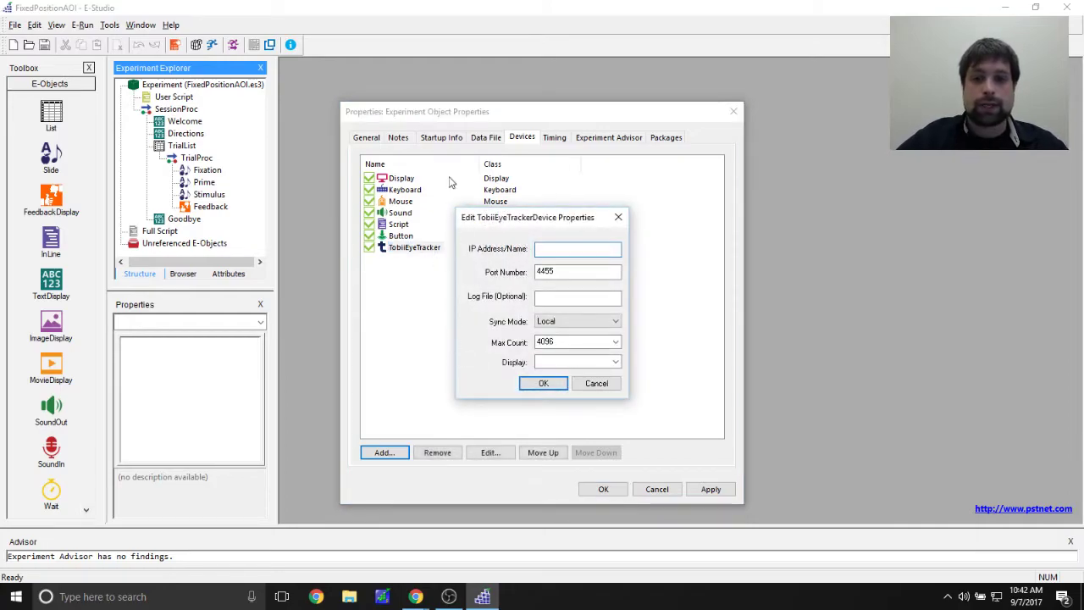
drag(516, 214, 632, 125)
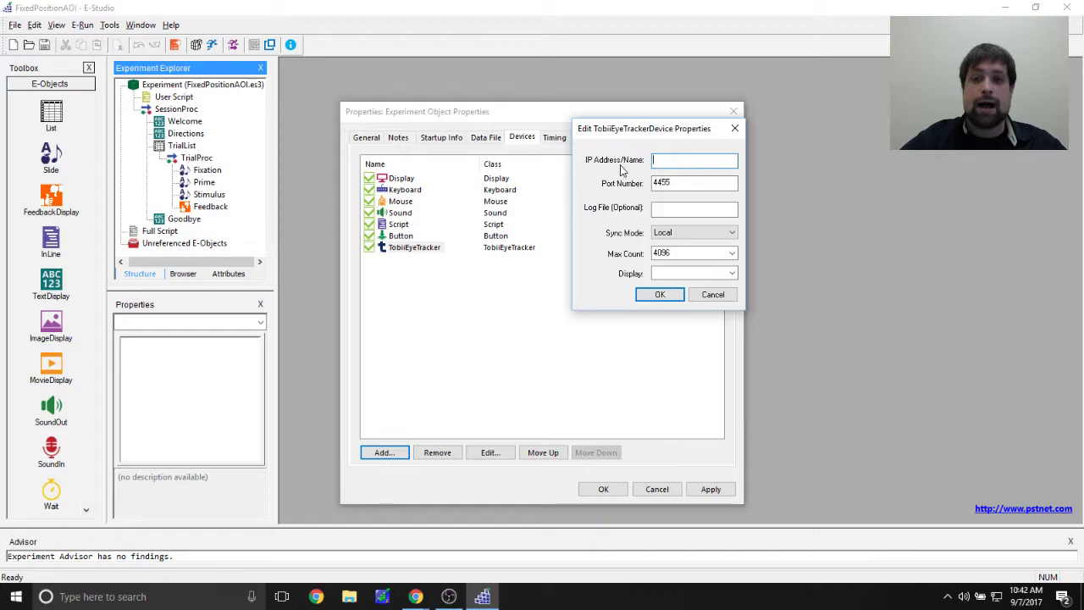
drag(675, 141, 581, 212)
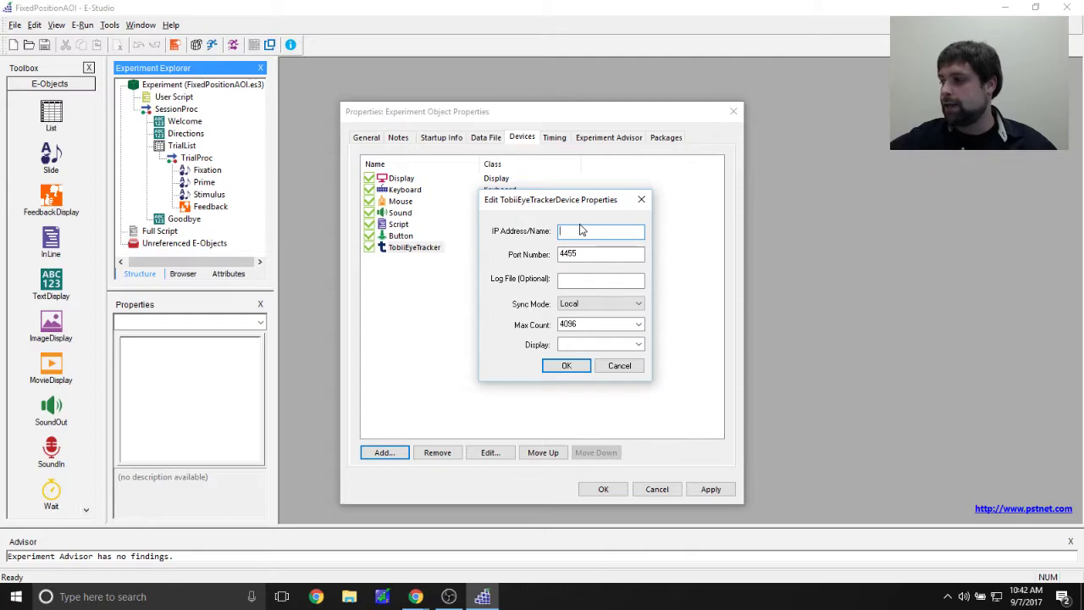
text(E)
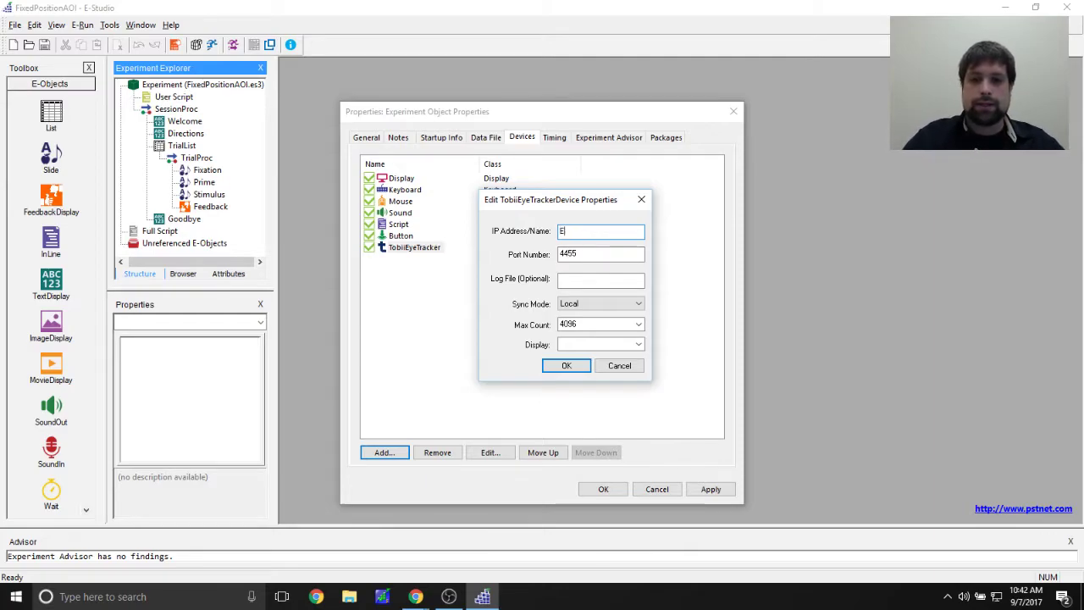
text(PU02)
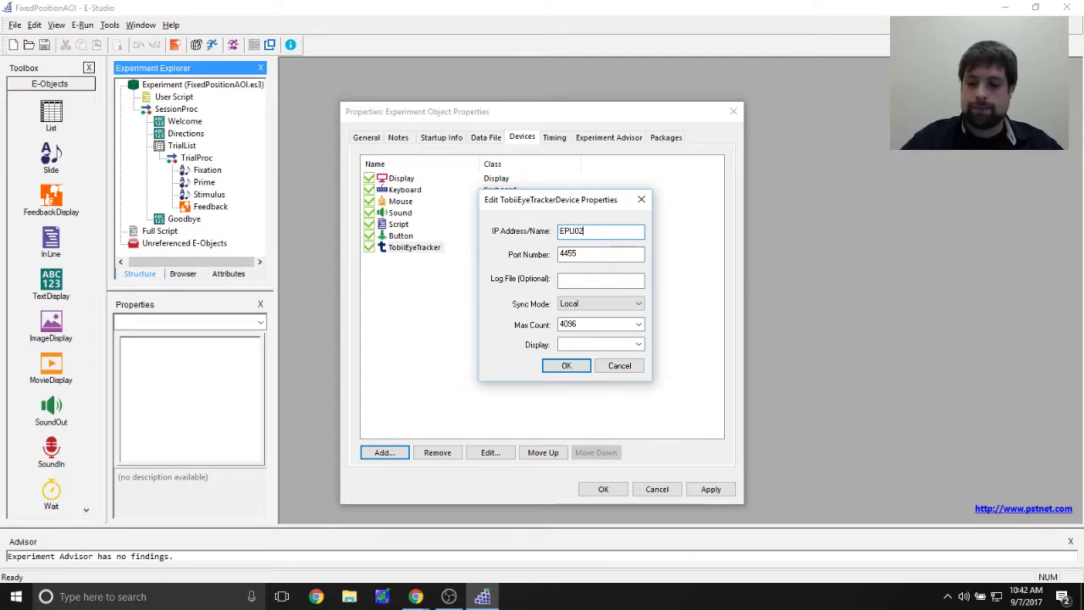
text(-)
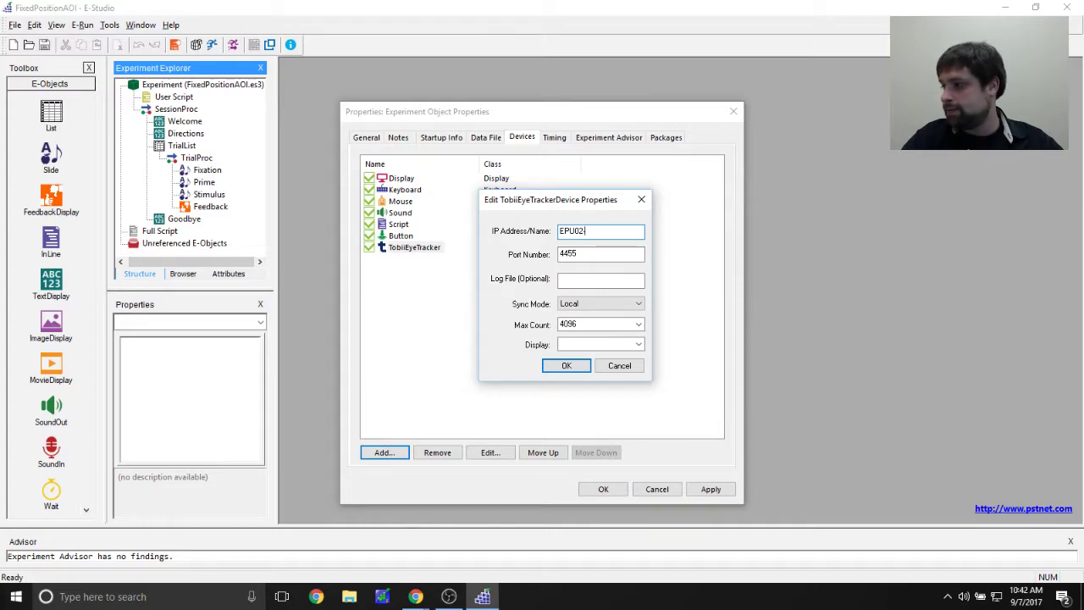
text(000)
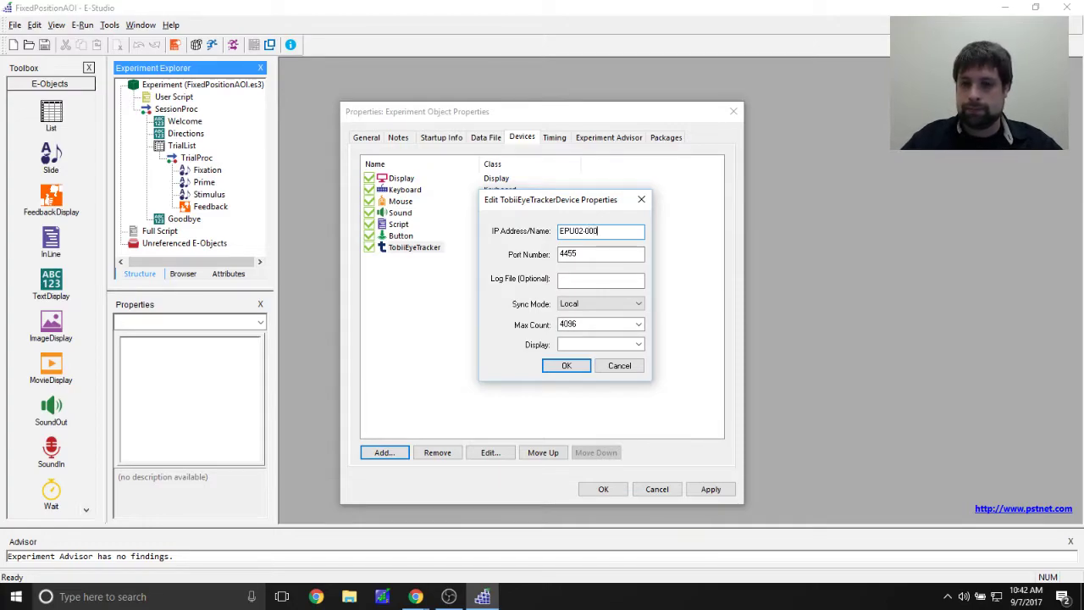
text(0111wed)
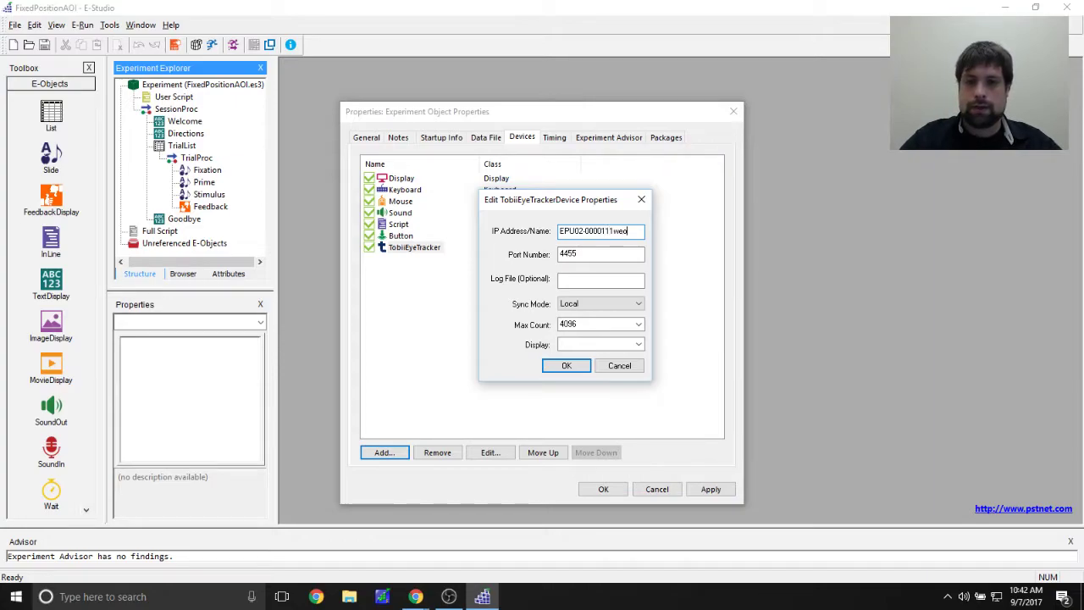
key(BackSpace)
key(BackSpace)
key(BackSpace)
text(xxx)
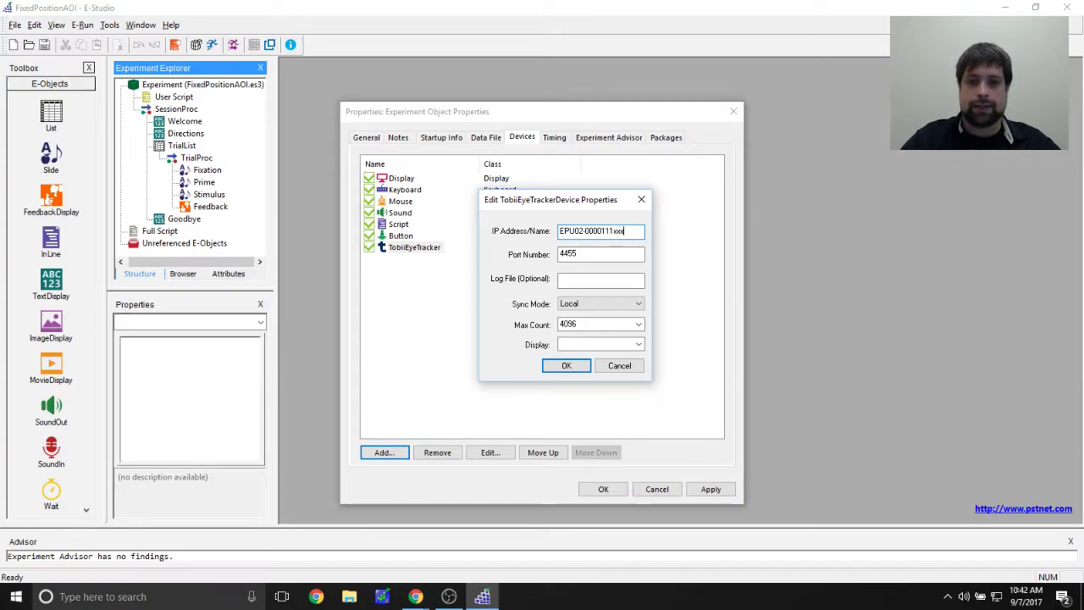
key(BackSpace)
key(BackSpace)
text(is)
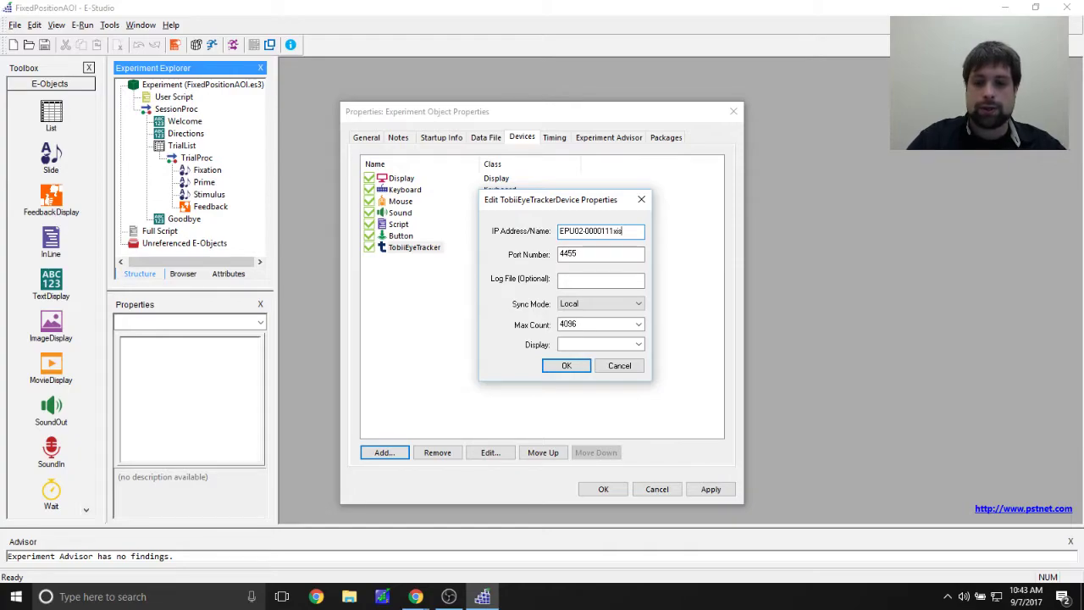
text(local)
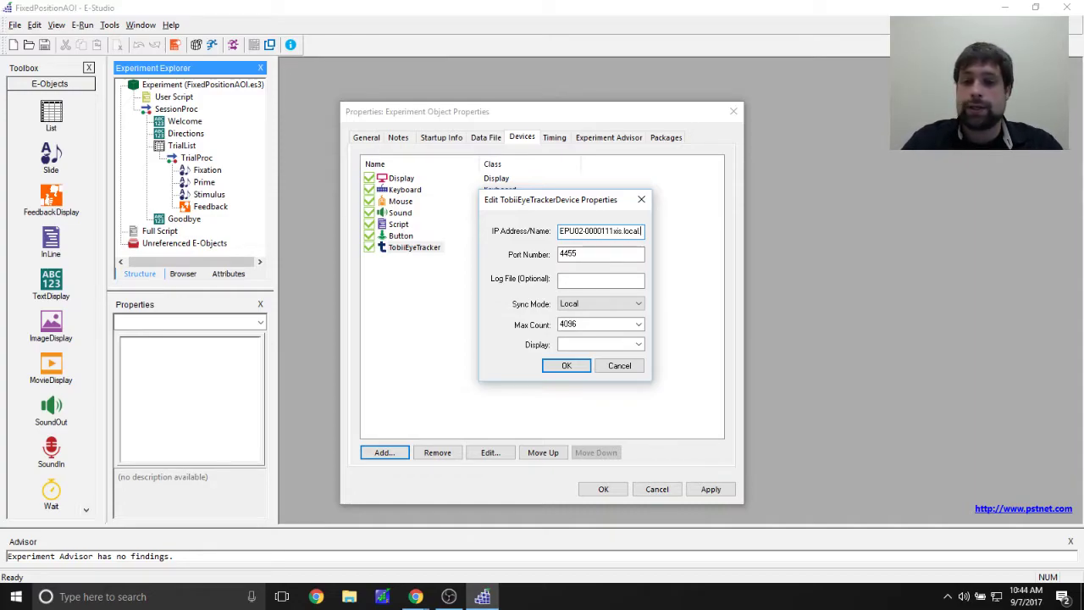
Try the Server and None sync modes for the eye tracker, and return Sync Mode to Local.
key(Tab)
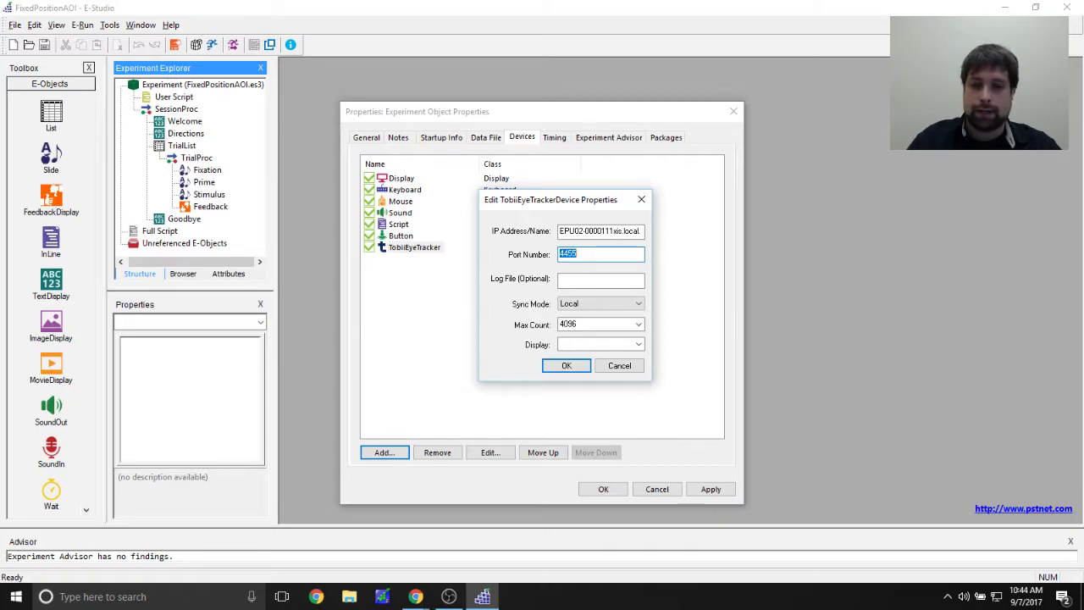
key(Tab)
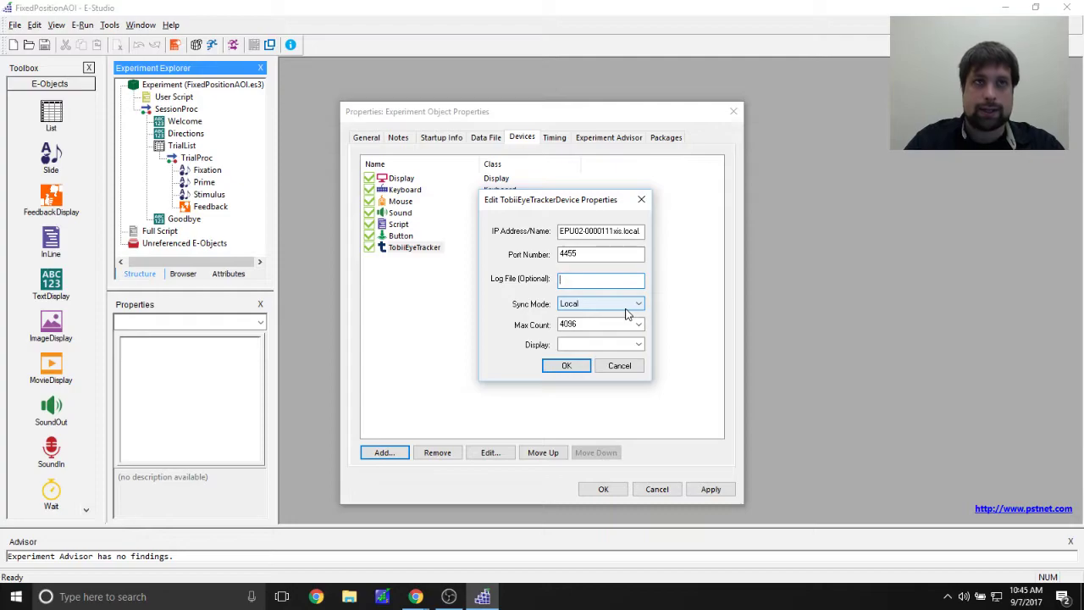
click(627, 312)
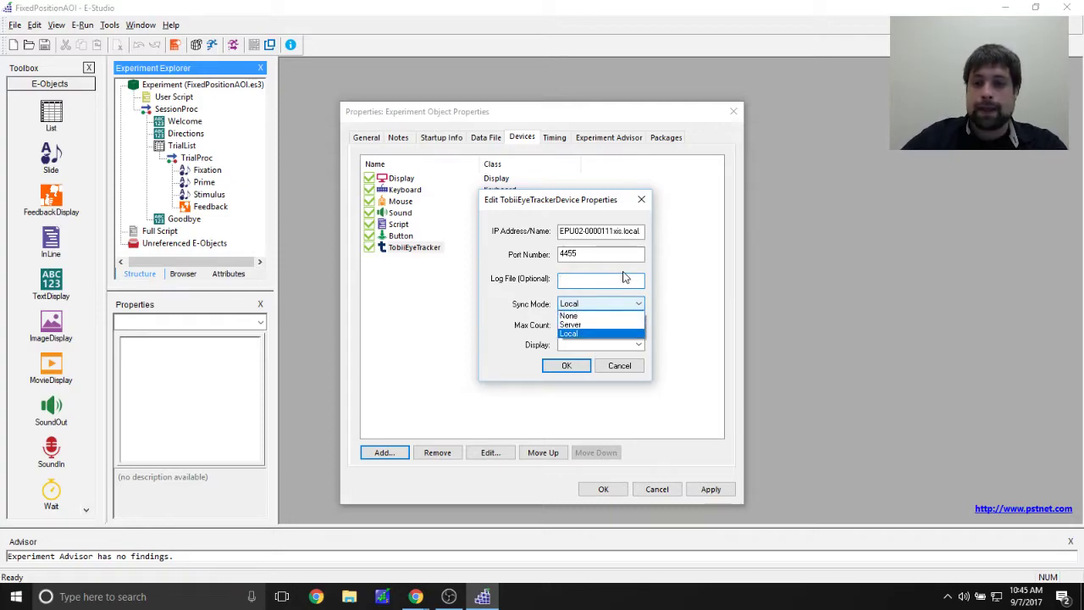
click(605, 325)
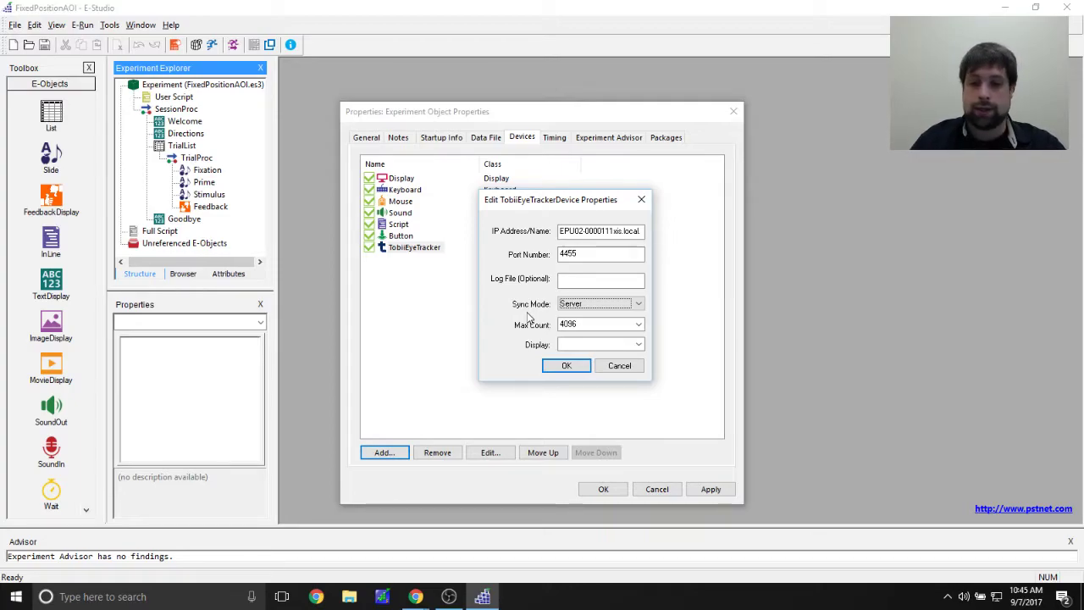
click(637, 303)
click(627, 313)
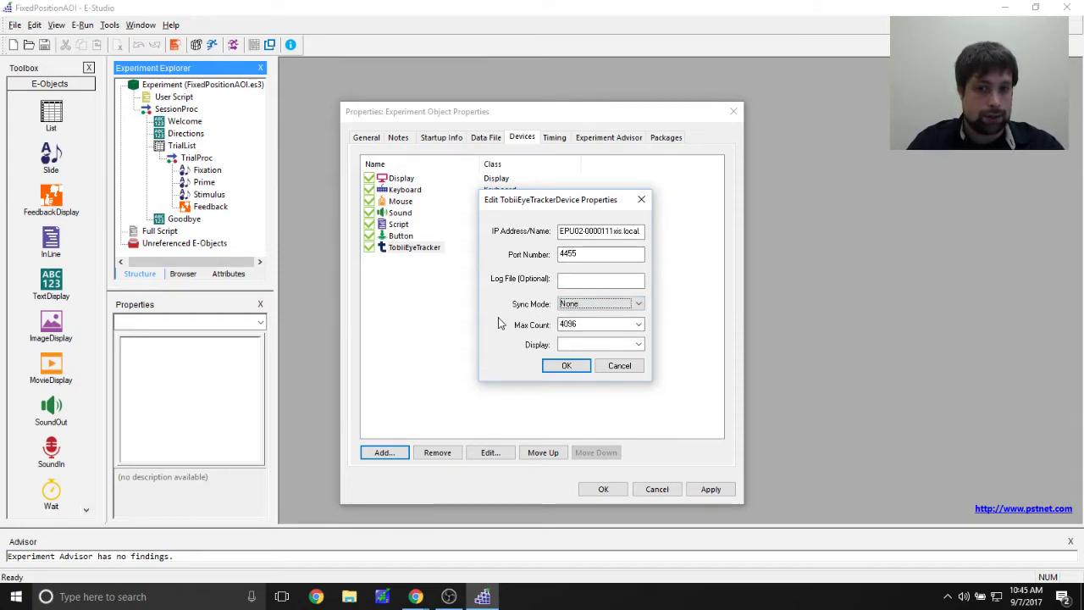
click(637, 303)
click(588, 327)
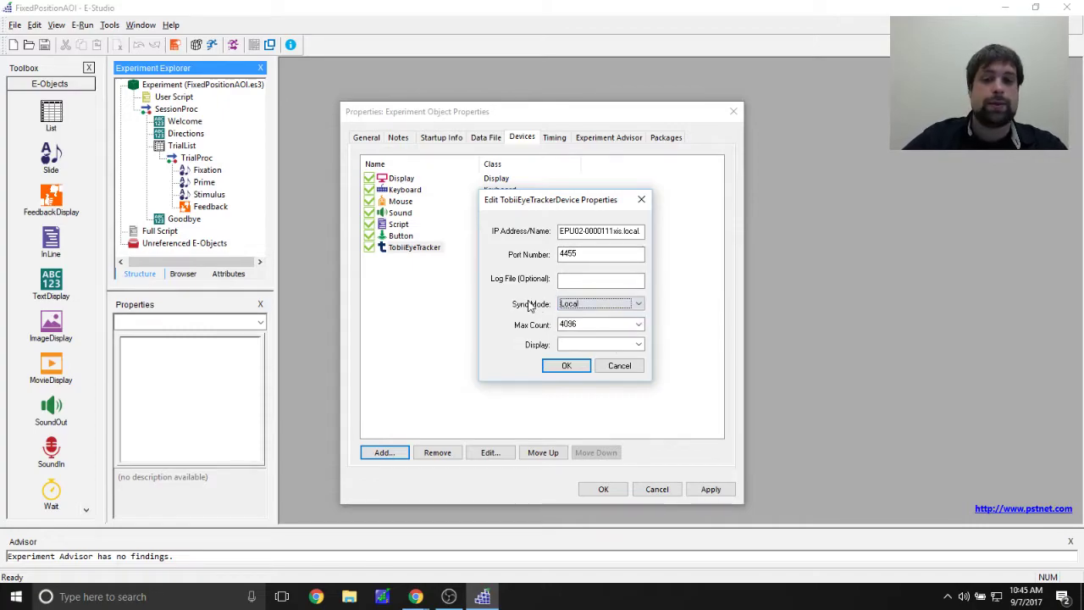
Set the eye tracker's Max Count to 1048576.
double_click(593, 323)
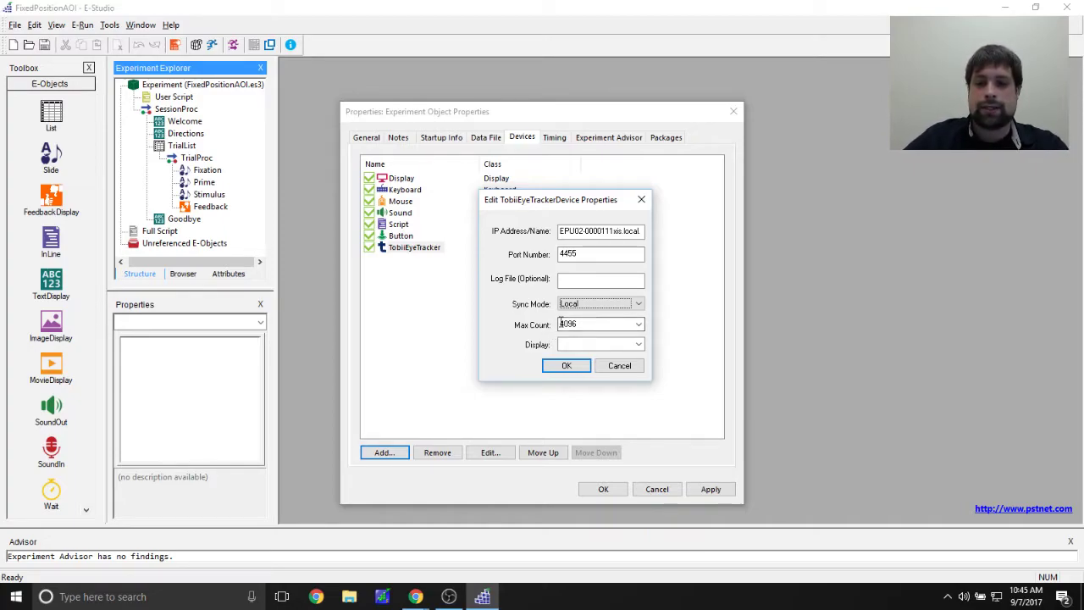
click(596, 325)
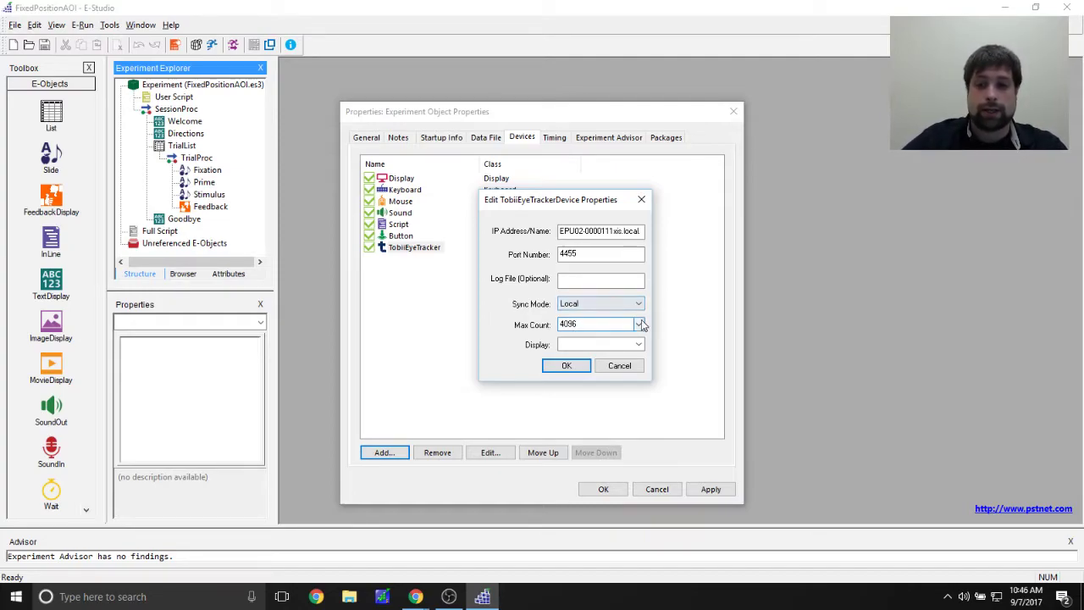
click(639, 324)
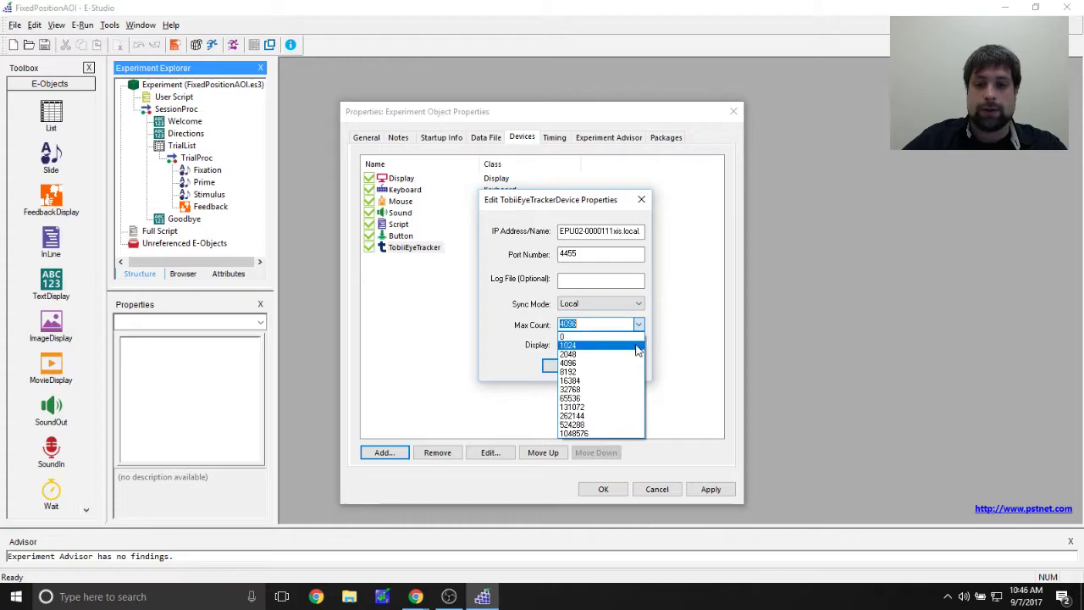
click(617, 434)
click(561, 325)
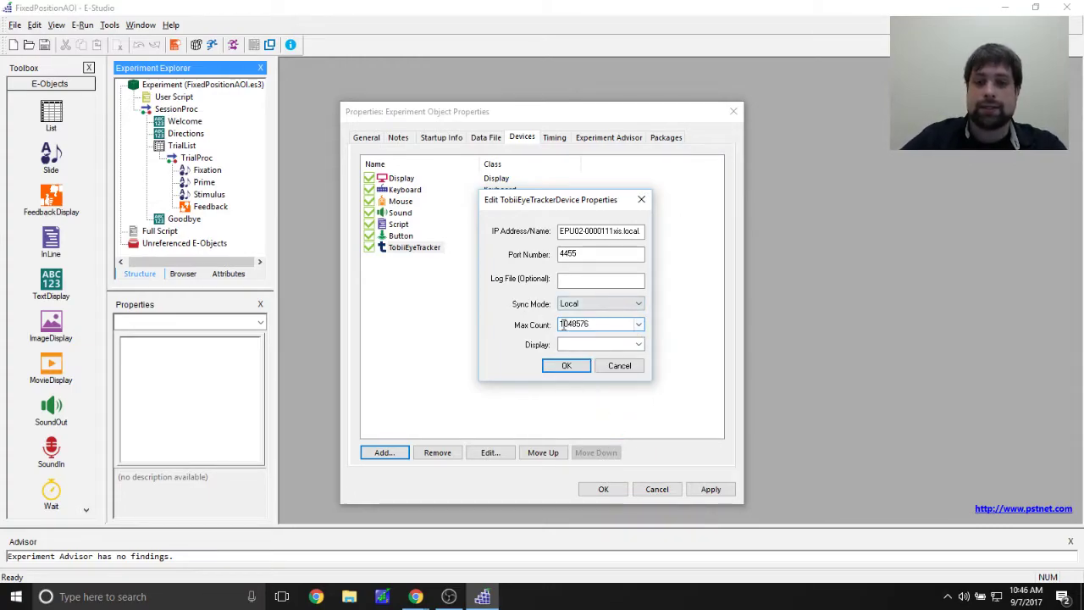
drag(560, 325, 579, 326)
click(563, 325)
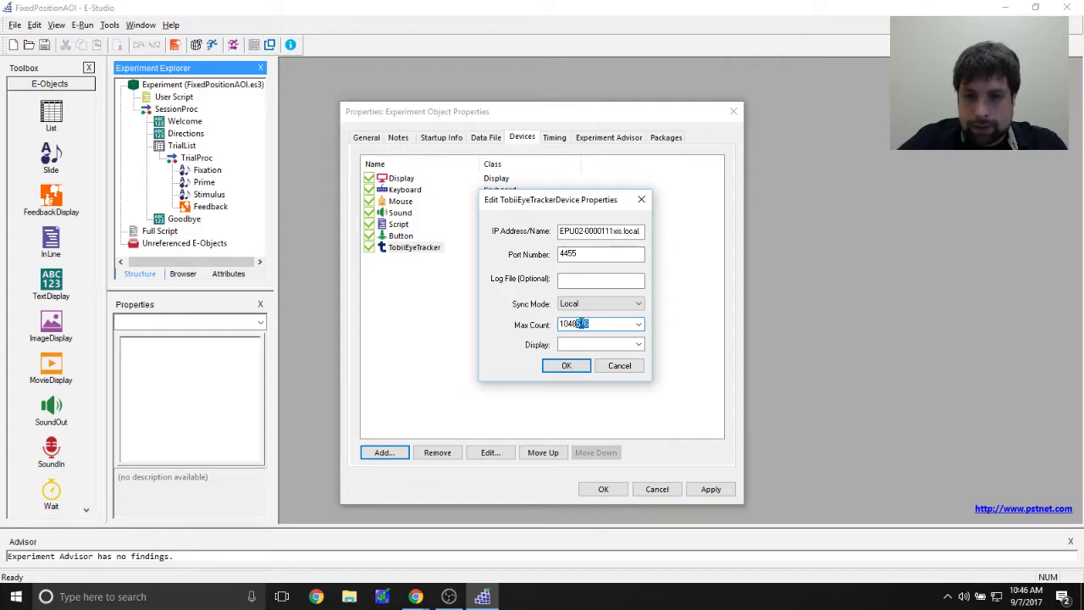
drag(577, 324, 561, 325)
click(574, 324)
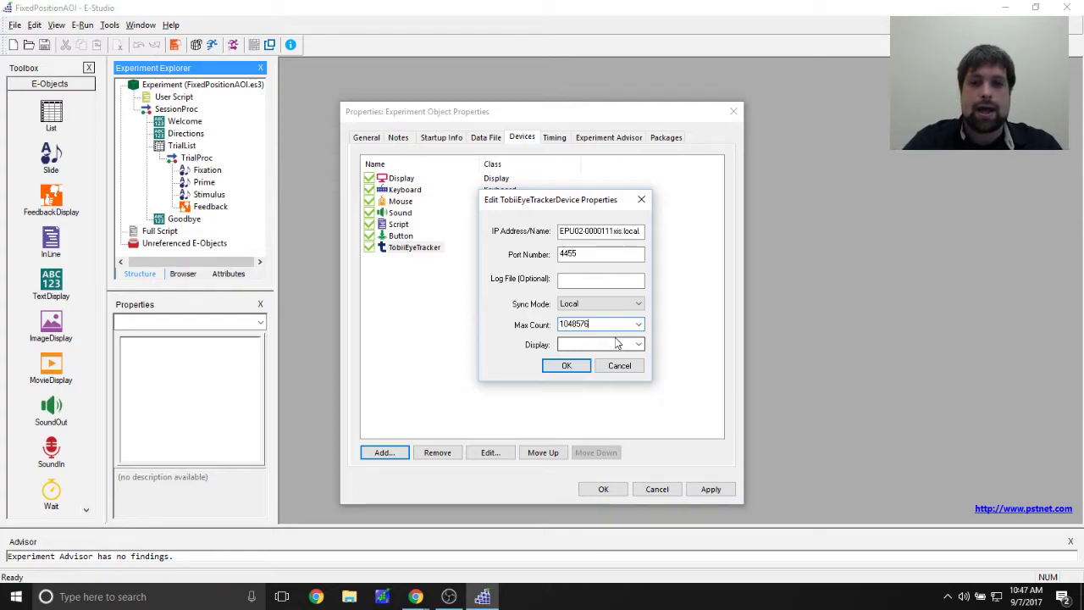
drag(590, 324, 557, 324)
click(604, 325)
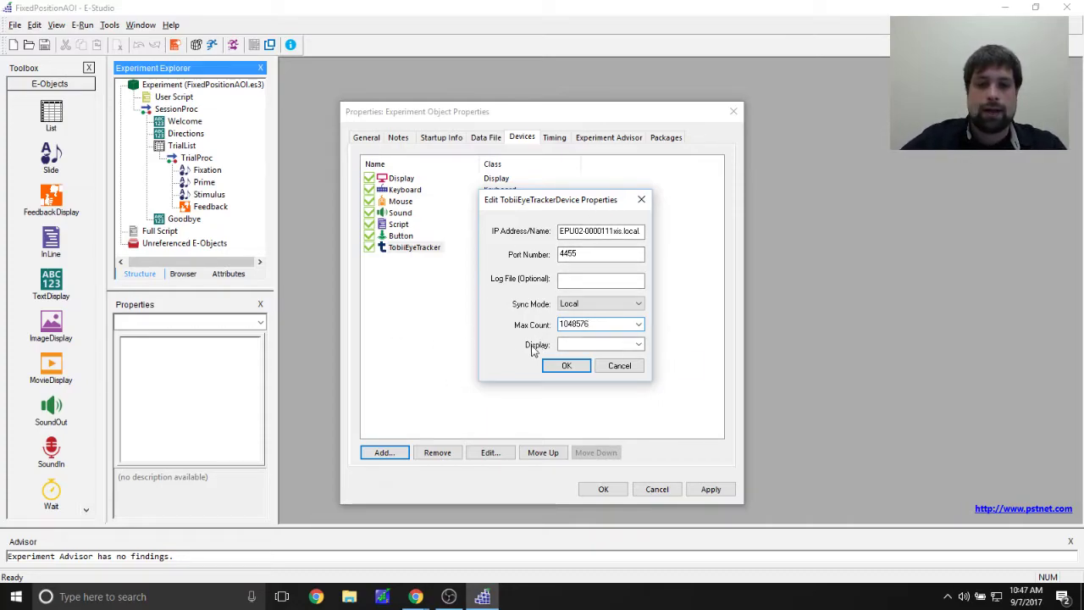
Check the Display choices, leave Display blank, and accept the TobiiEyeTracker device properties.
click(639, 344)
click(604, 345)
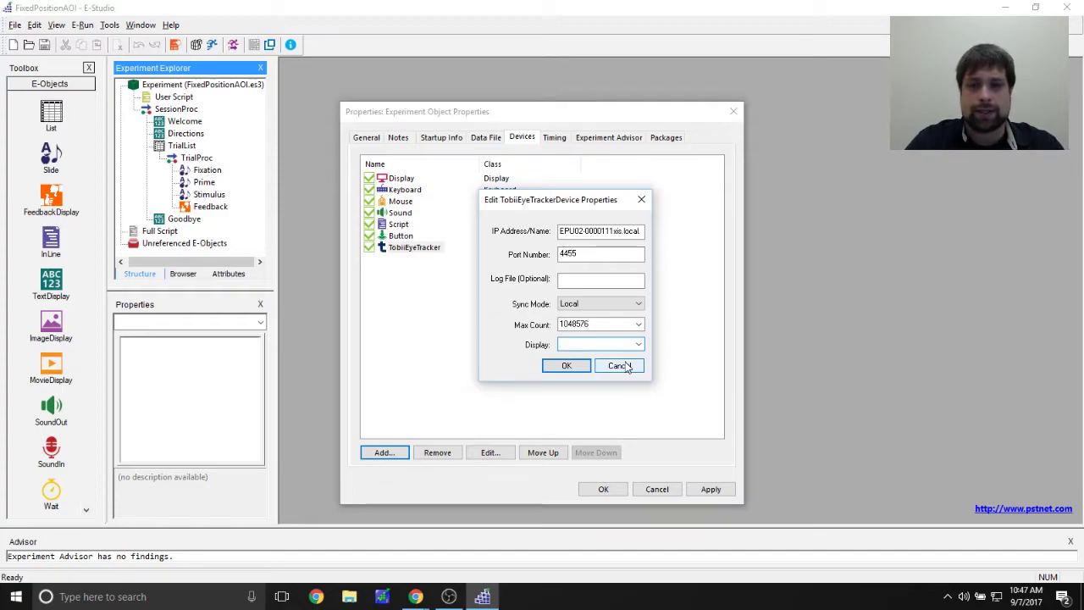
click(566, 365)
Reopen the TobiiEyeTracker device properties to review the saved settings, and accept them as they are.
click(453, 304)
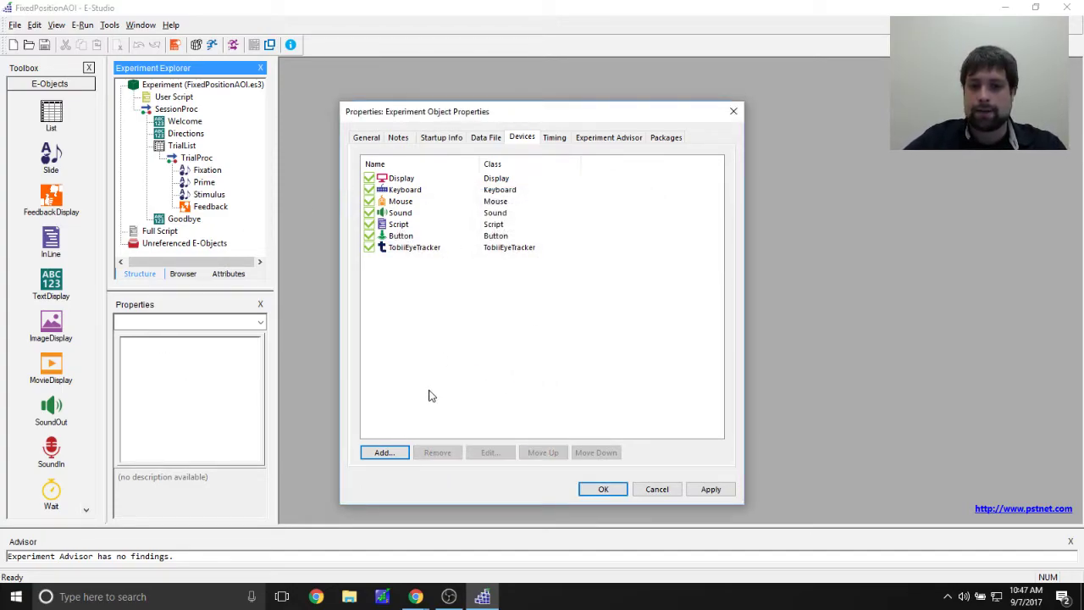
double_click(427, 249)
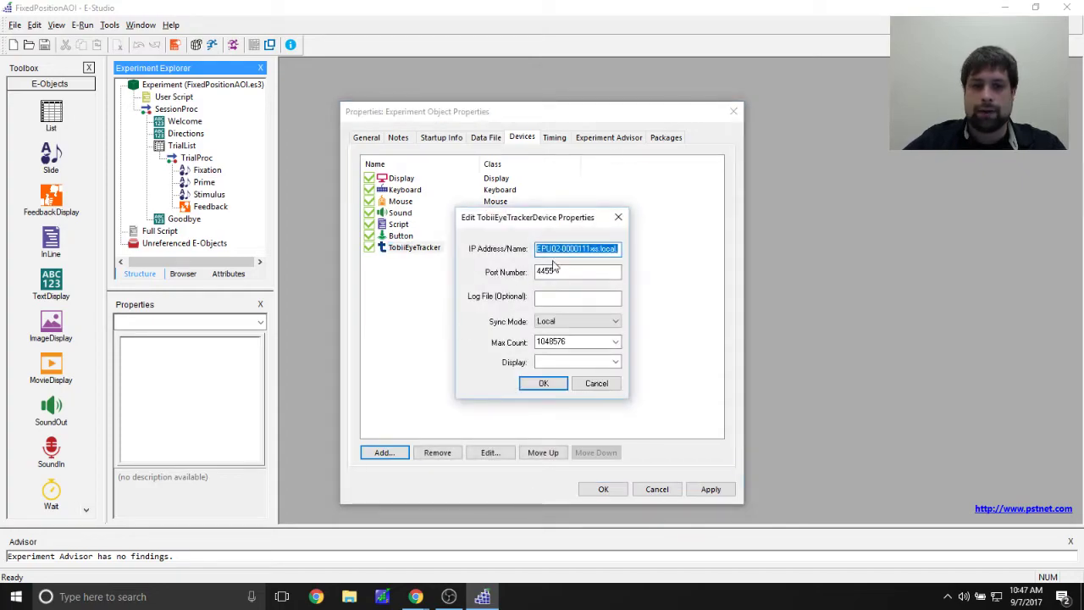
click(543, 383)
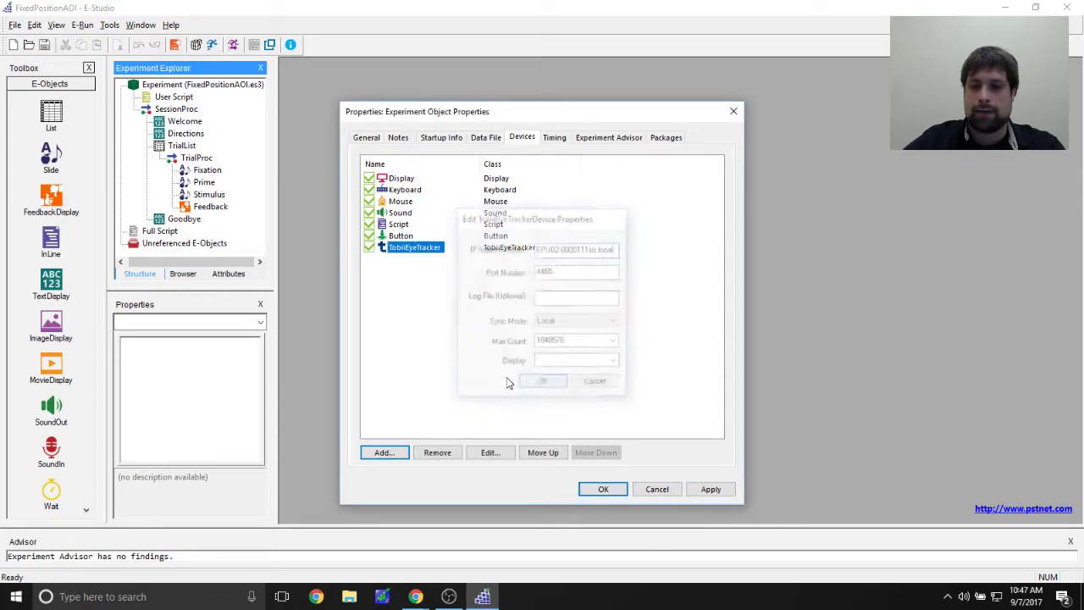
Apply the device changes in the Experiment Object Properties and accept them.
click(713, 491)
click(599, 488)
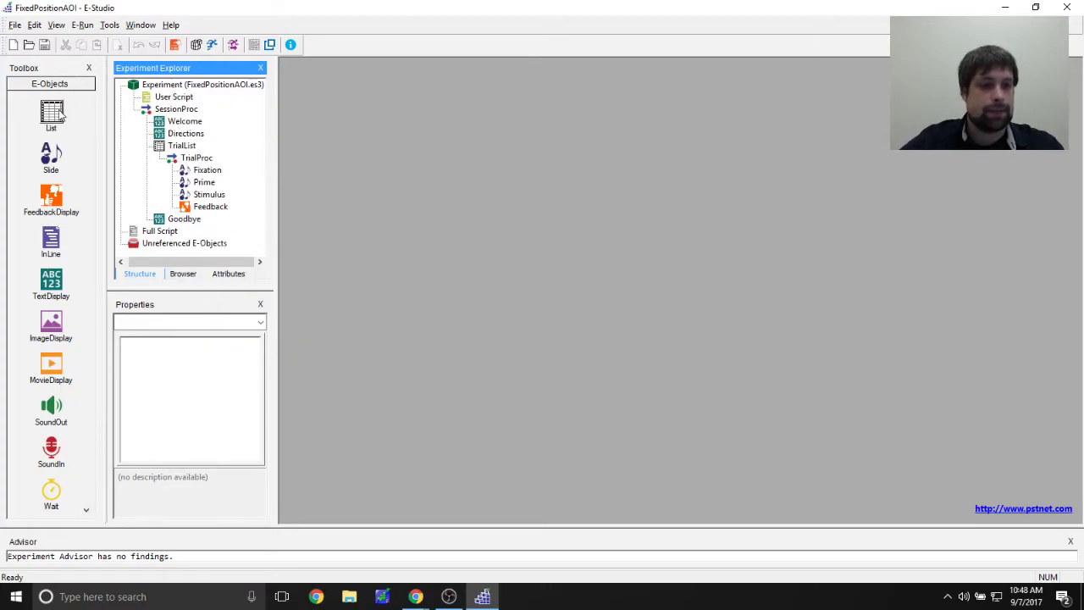
Open SessionProc and add a PackageCall object at the start of the procedure, before Welcome.
click(86, 509)
click(88, 511)
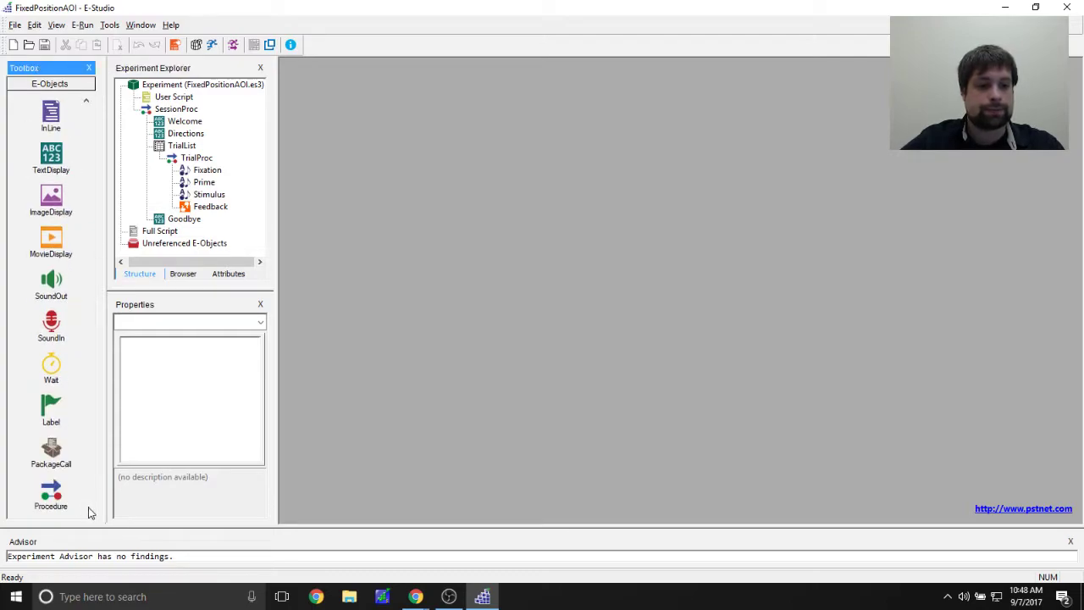
double_click(167, 110)
mouse_move(50, 493)
mouse_down()
mouse_move(330, 220)
mouse_move(358, 160)
mouse_move(375, 162)
mouse_move(53, 453)
mouse_move(248, 280)
mouse_move(342, 174)
mouse_up()
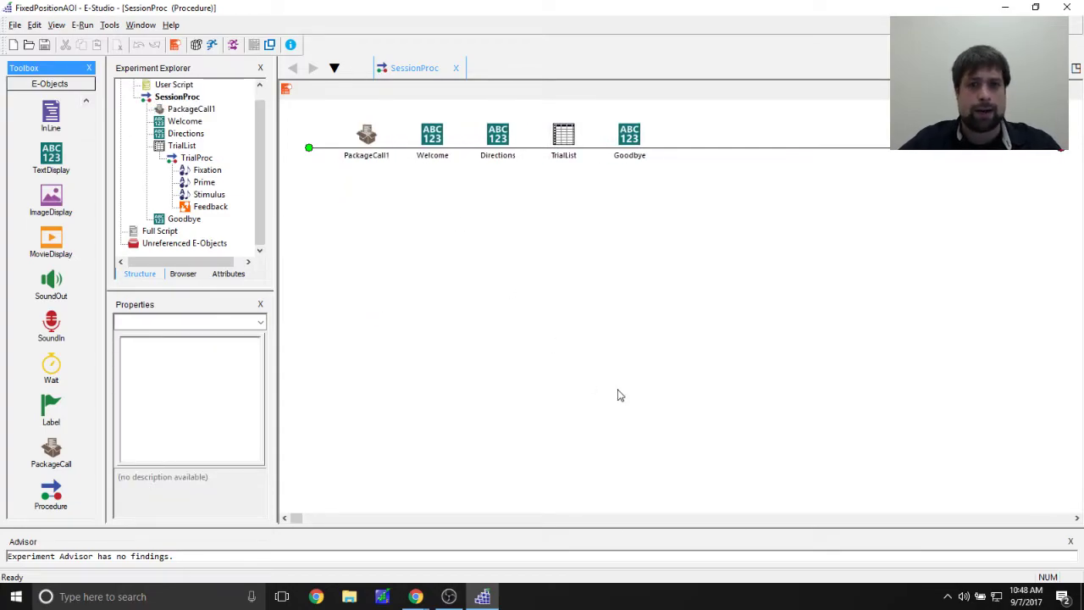
In the new PackageCall's properties, set Package to TET and Routine to Open.
double_click(369, 140)
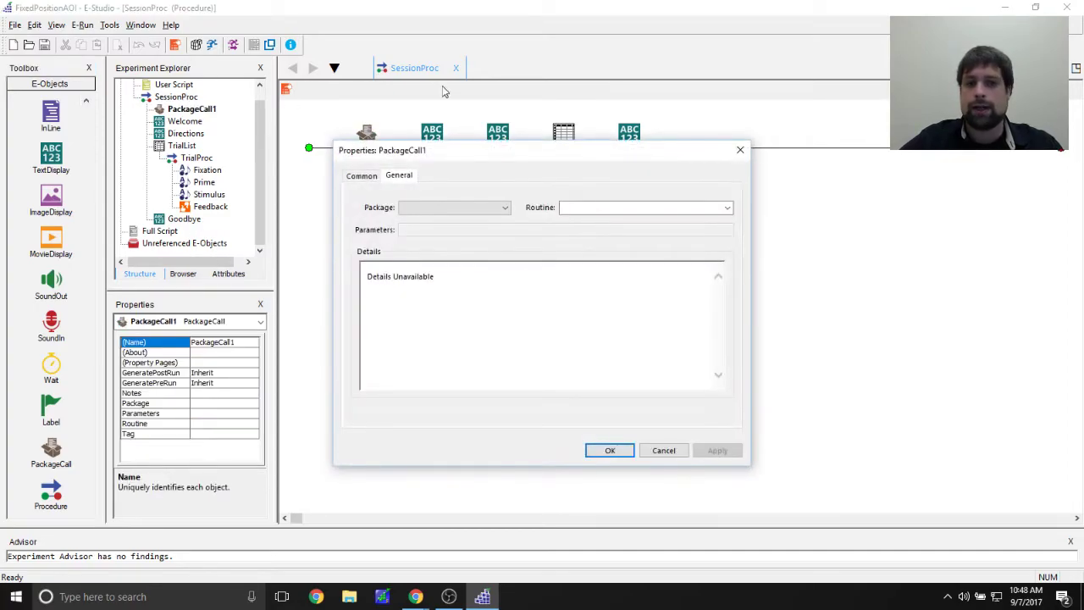
drag(446, 151, 515, 138)
click(520, 197)
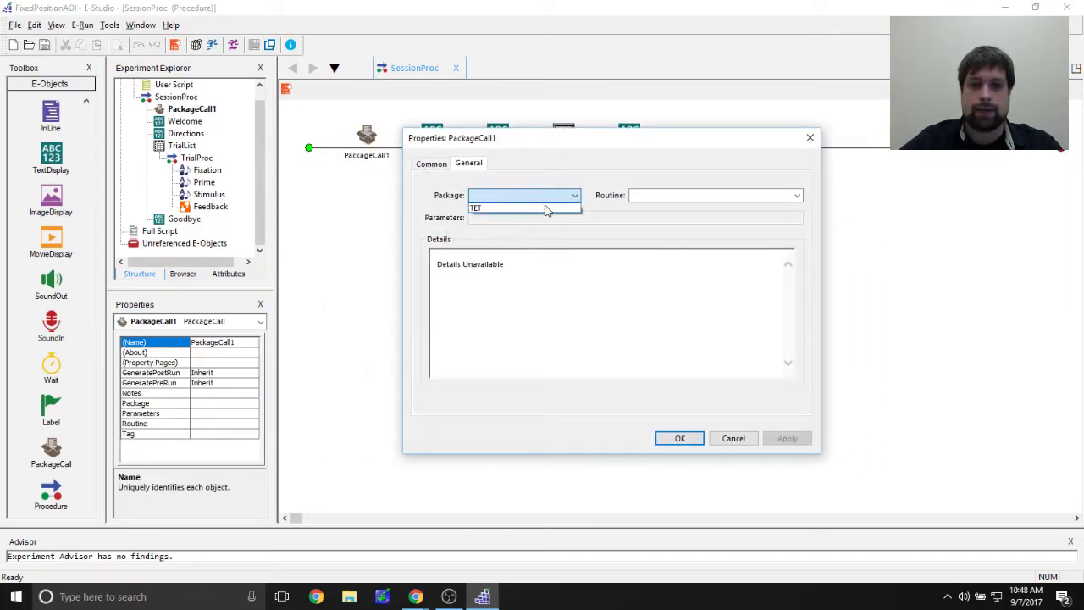
click(510, 208)
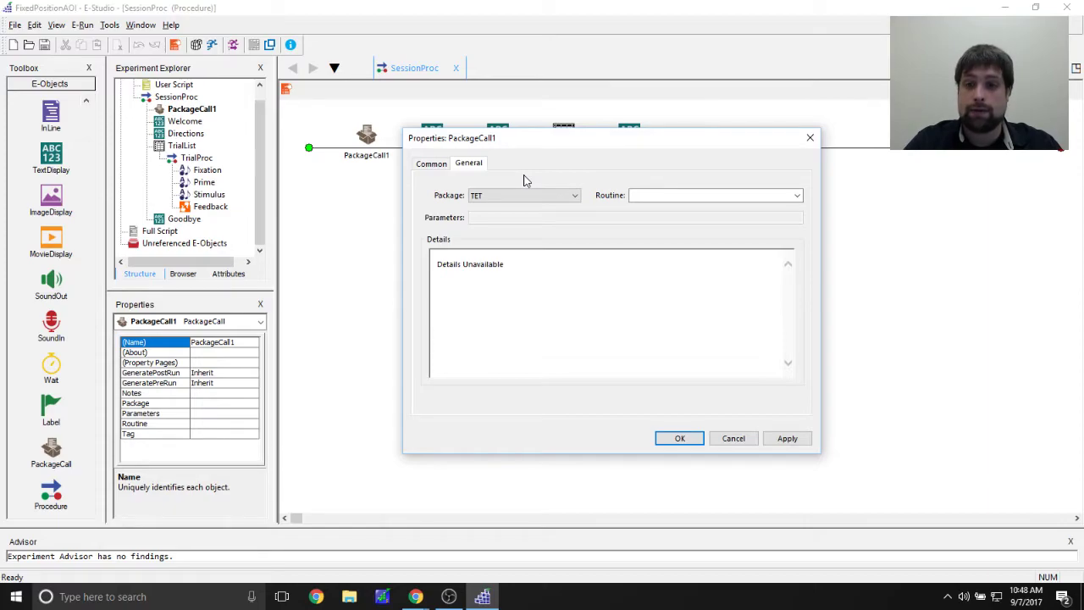
click(796, 196)
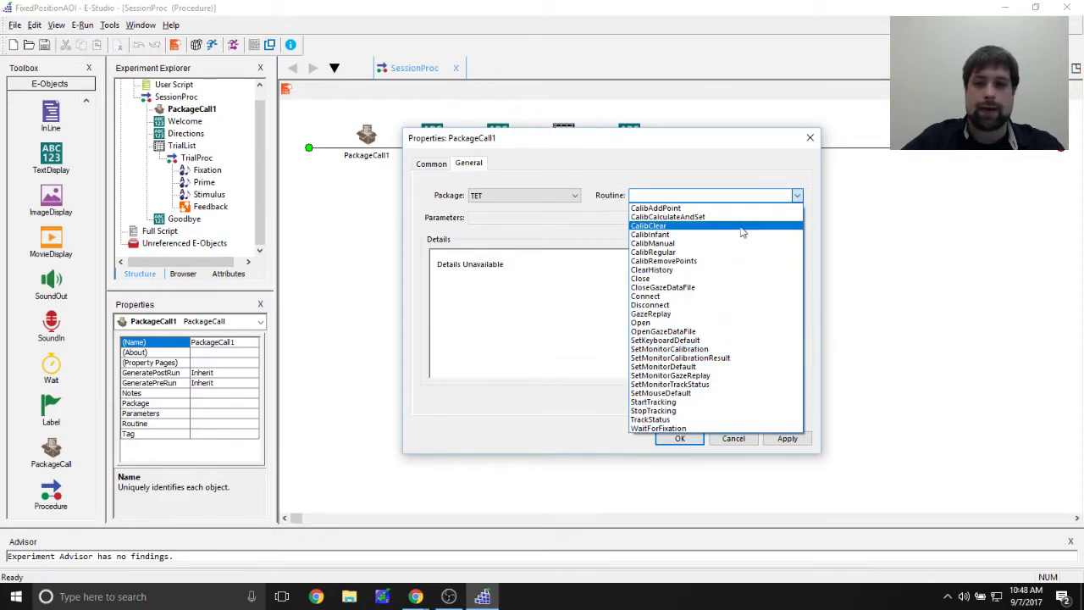
click(709, 323)
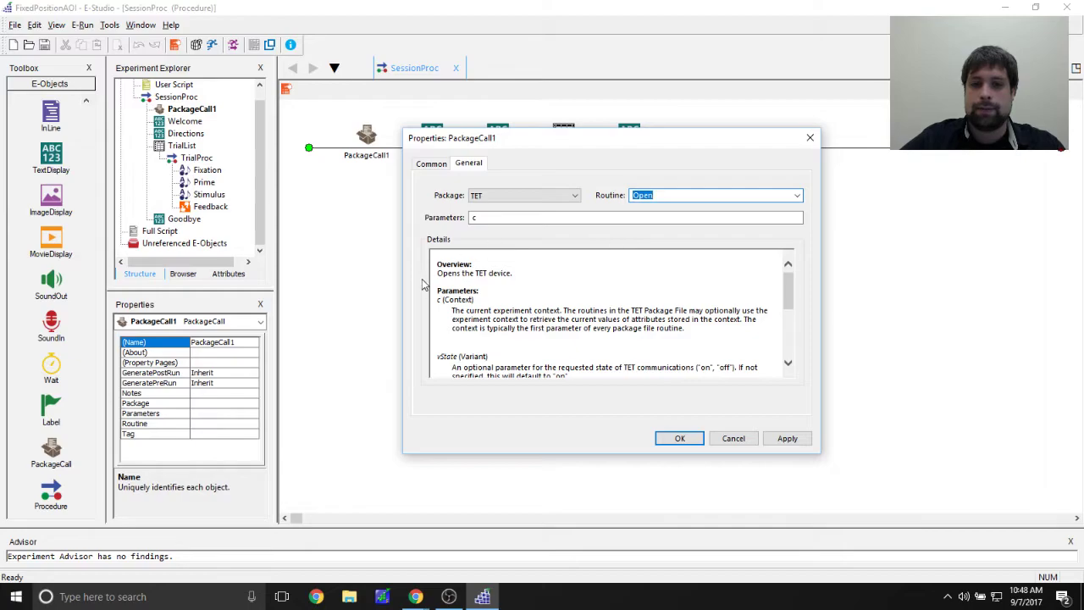
Examine the Open routine's details, covering its overview and the c and vState parameters.
drag(438, 263, 546, 291)
click(546, 291)
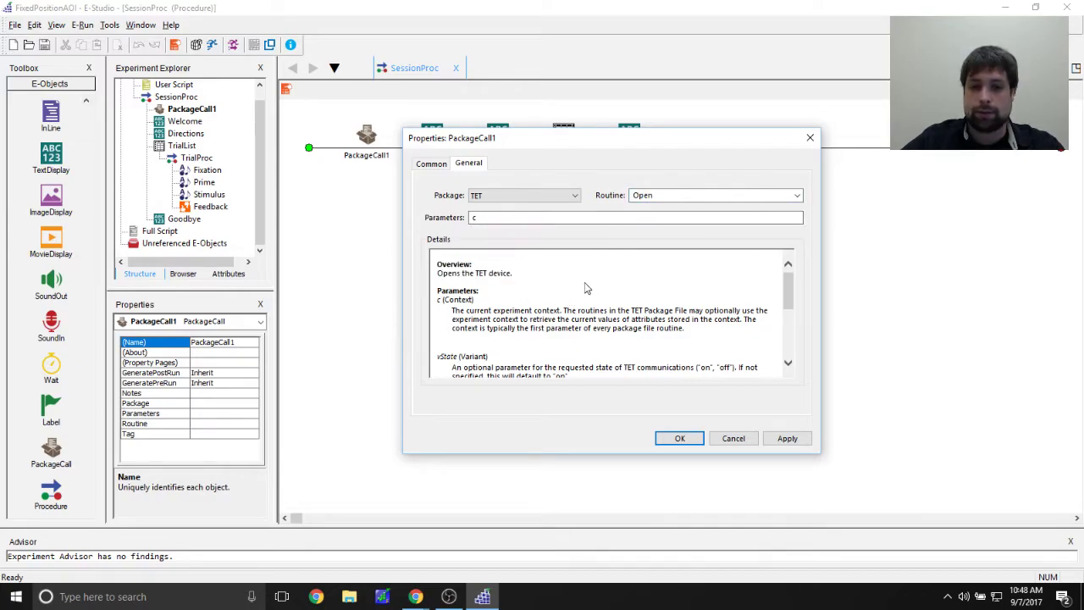
scroll(556, 315, down, 2)
scroll(555, 315, up, 2)
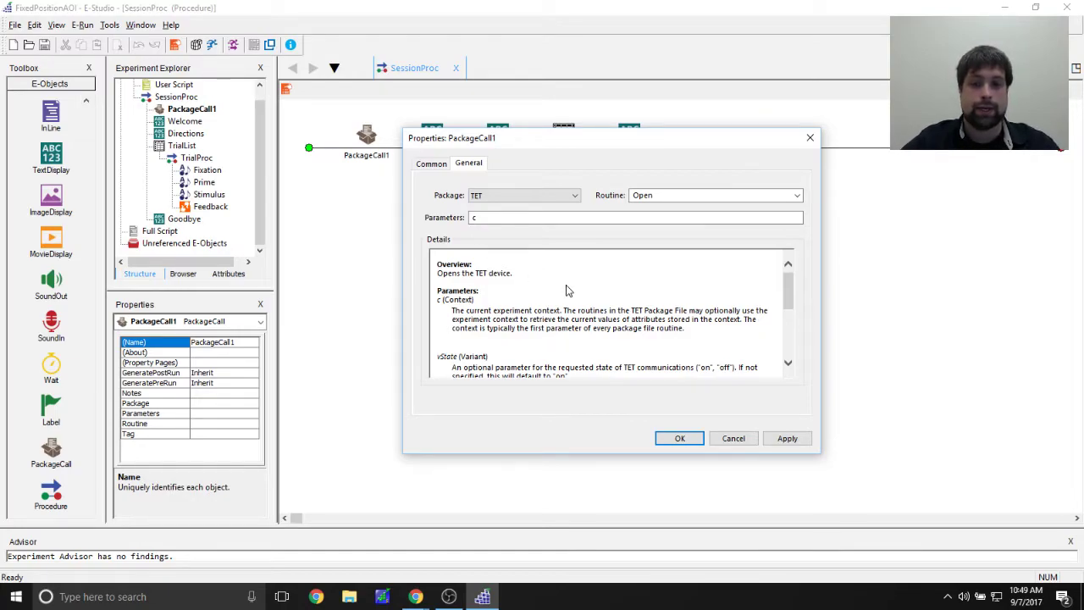
scroll(567, 291, down, 2)
scroll(567, 290, up, 1)
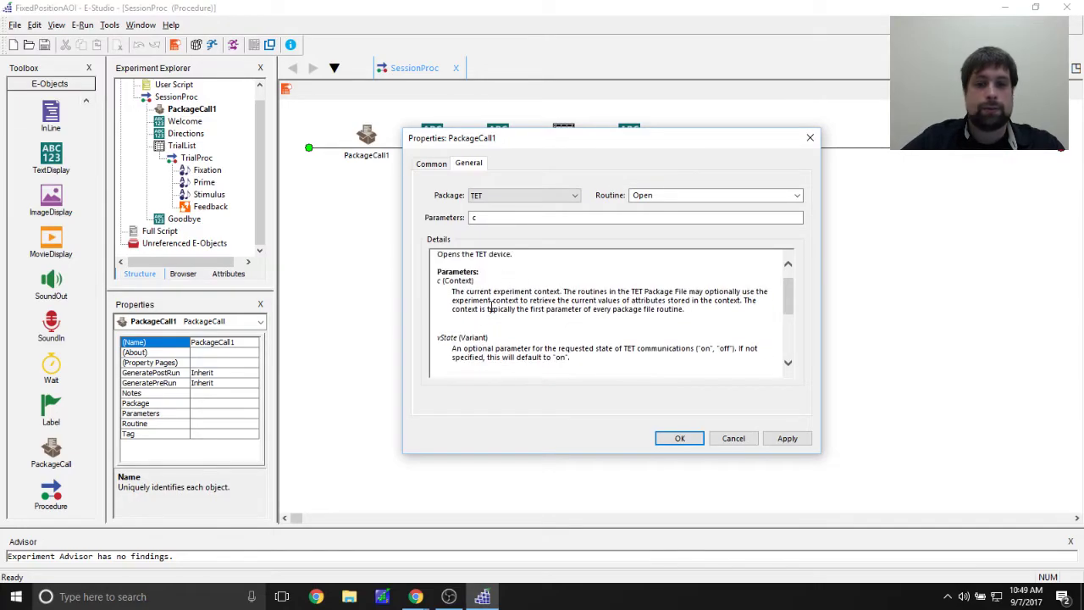
click(491, 217)
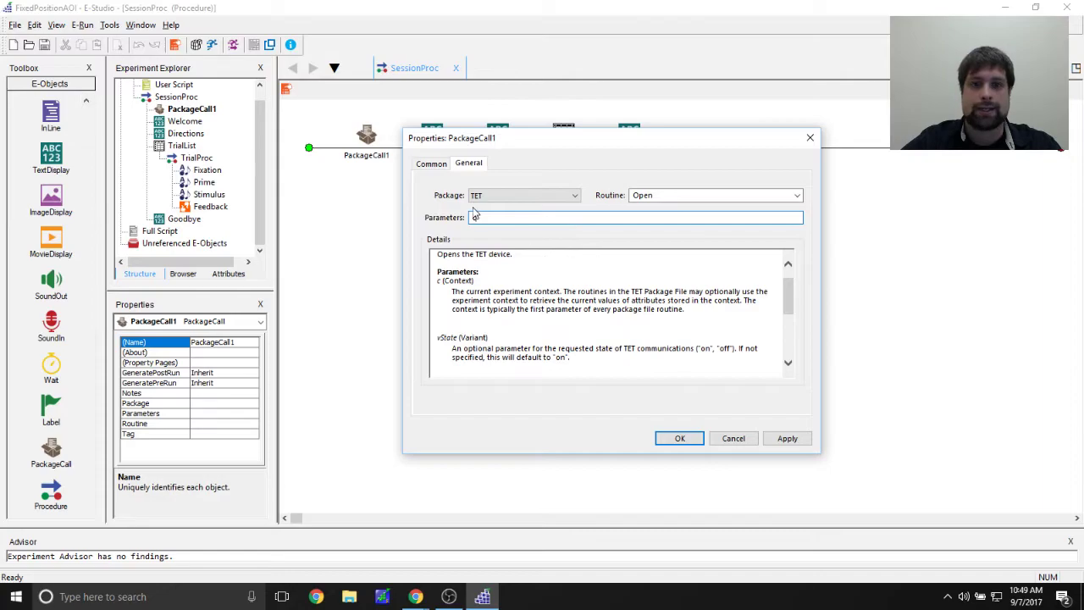
scroll(546, 305, down, 1)
scroll(546, 305, down, 3)
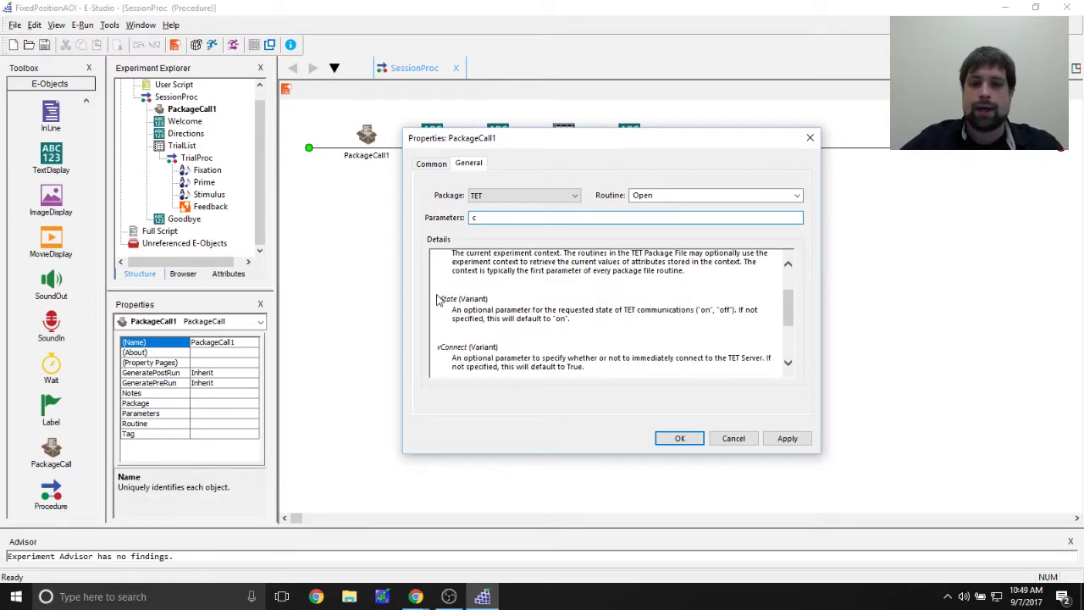
drag(447, 314, 630, 318)
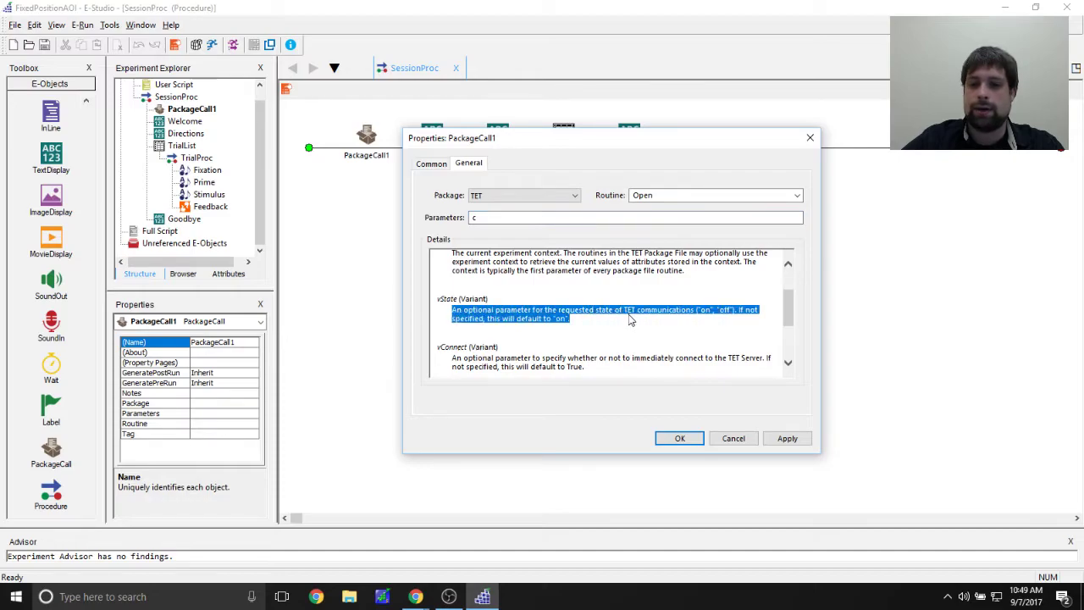
click(591, 320)
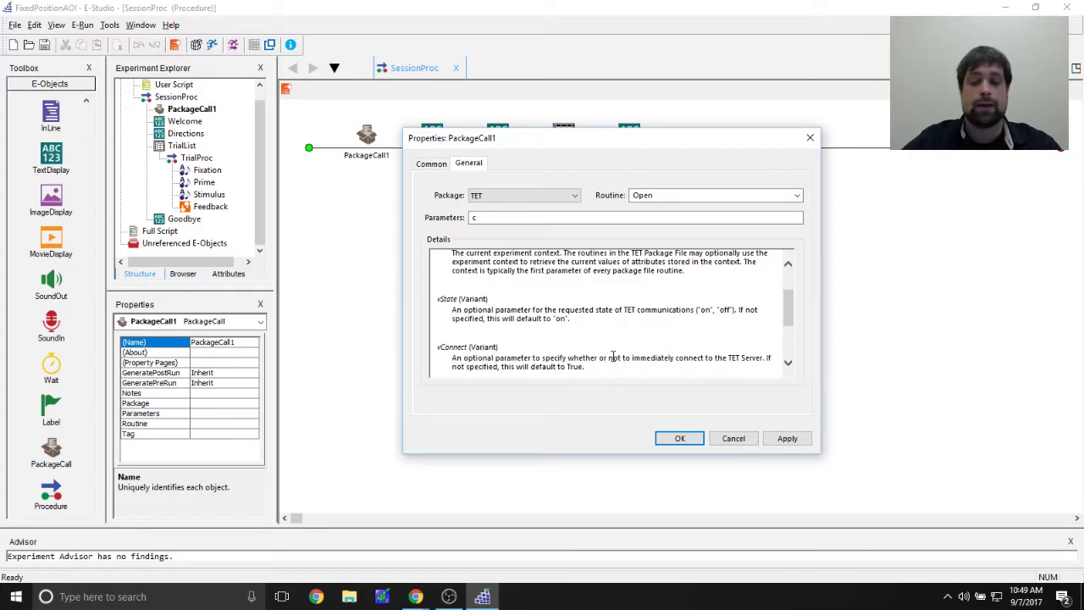
Try the optional vState and vConnect arguments by setting Parameters to c, "off", False.
click(511, 218)
text(, )
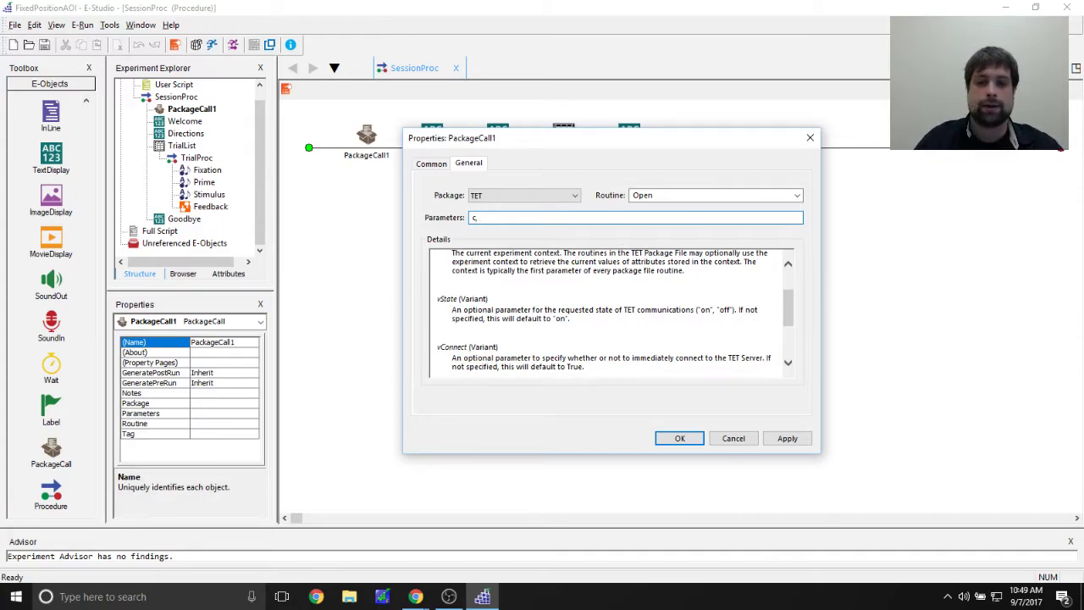
text("off)
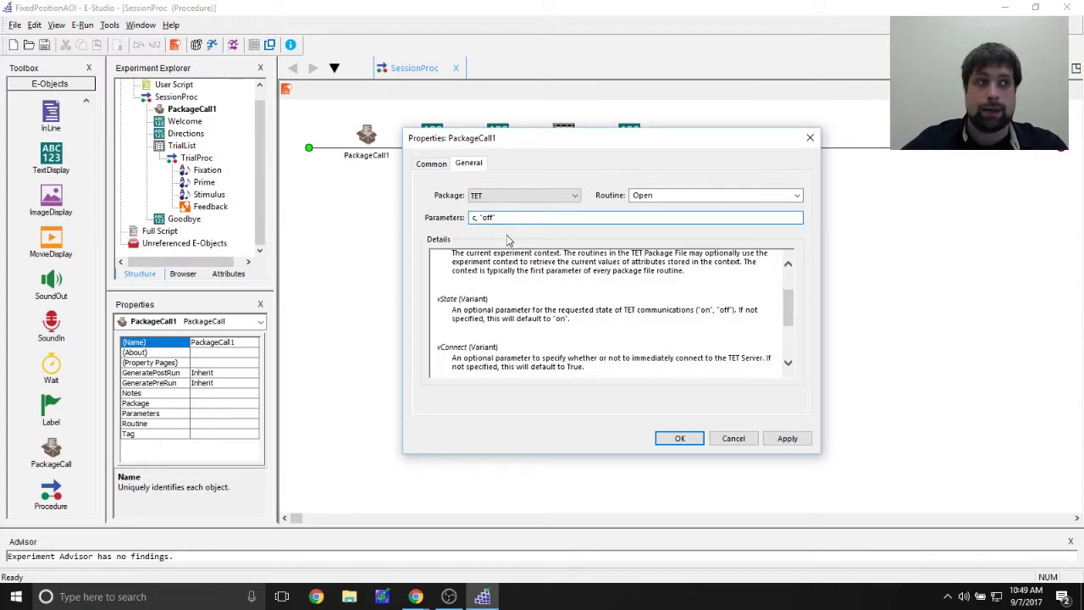
scroll(584, 357, down, 1)
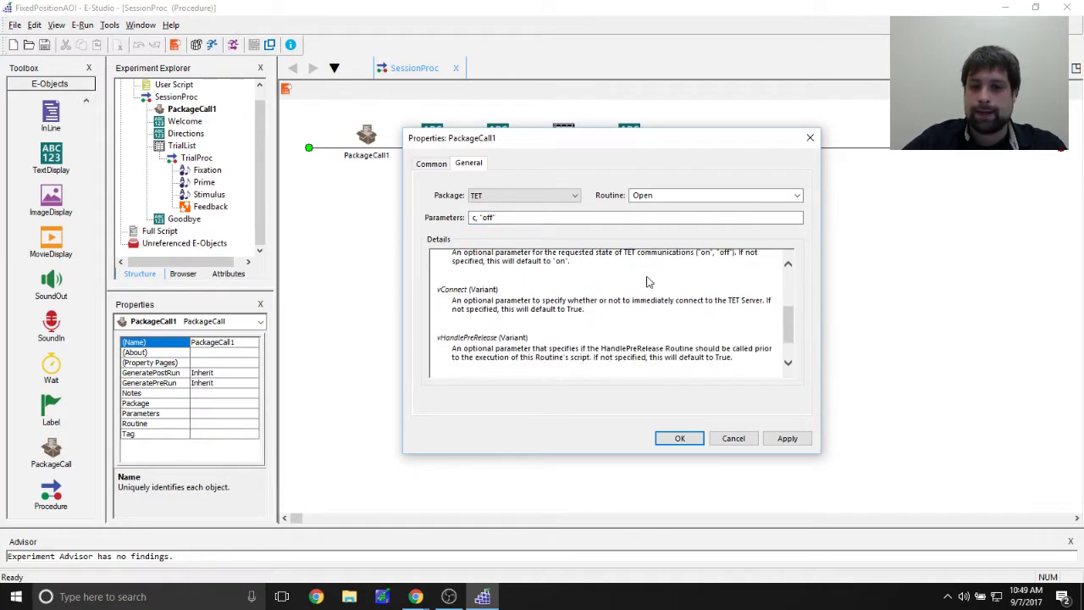
drag(453, 301, 758, 299)
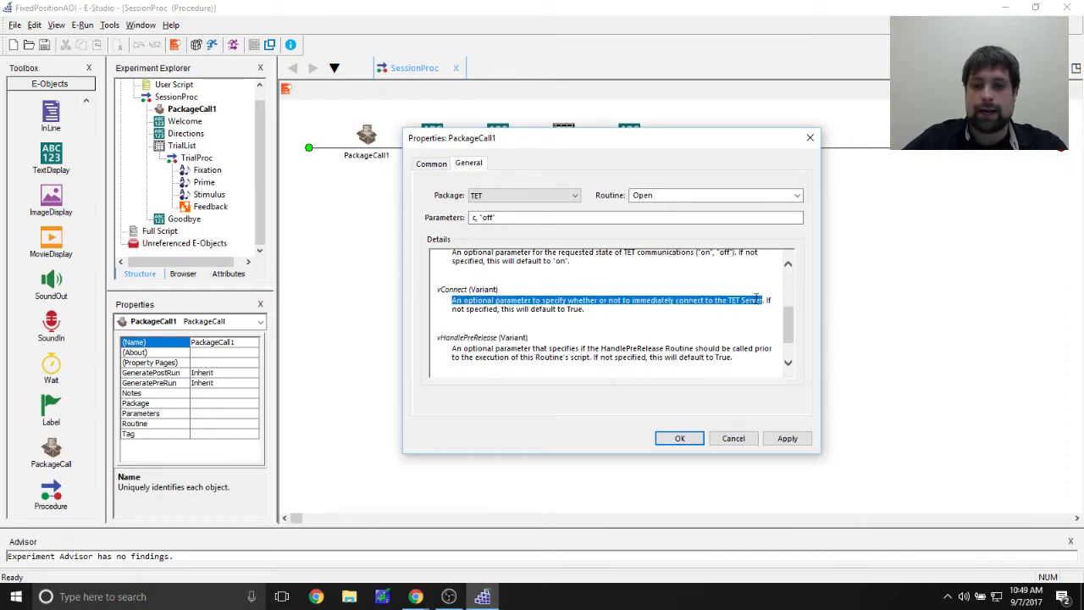
click(744, 342)
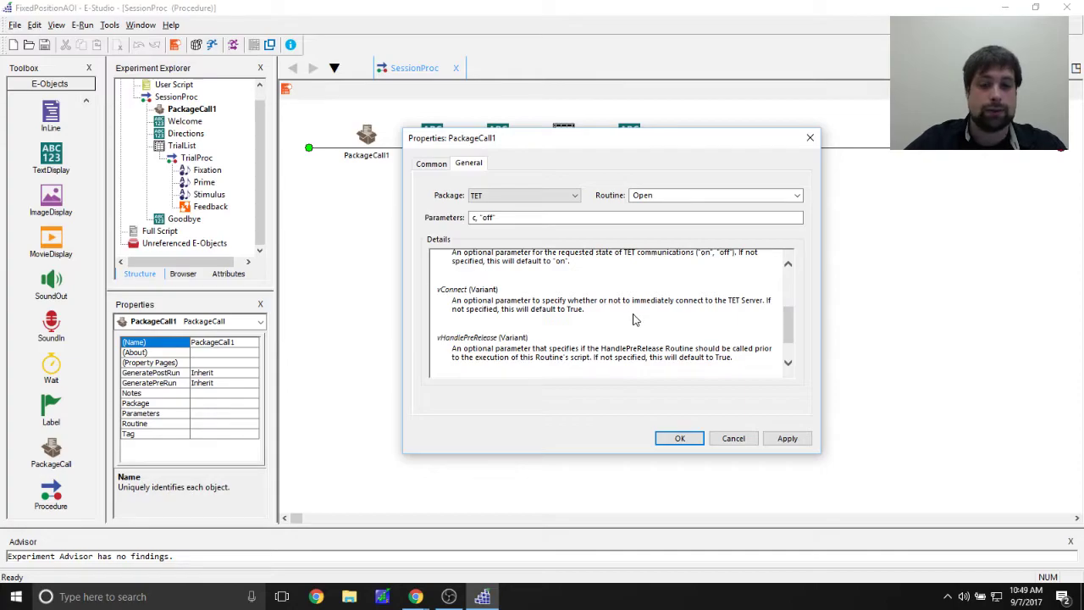
click(537, 218)
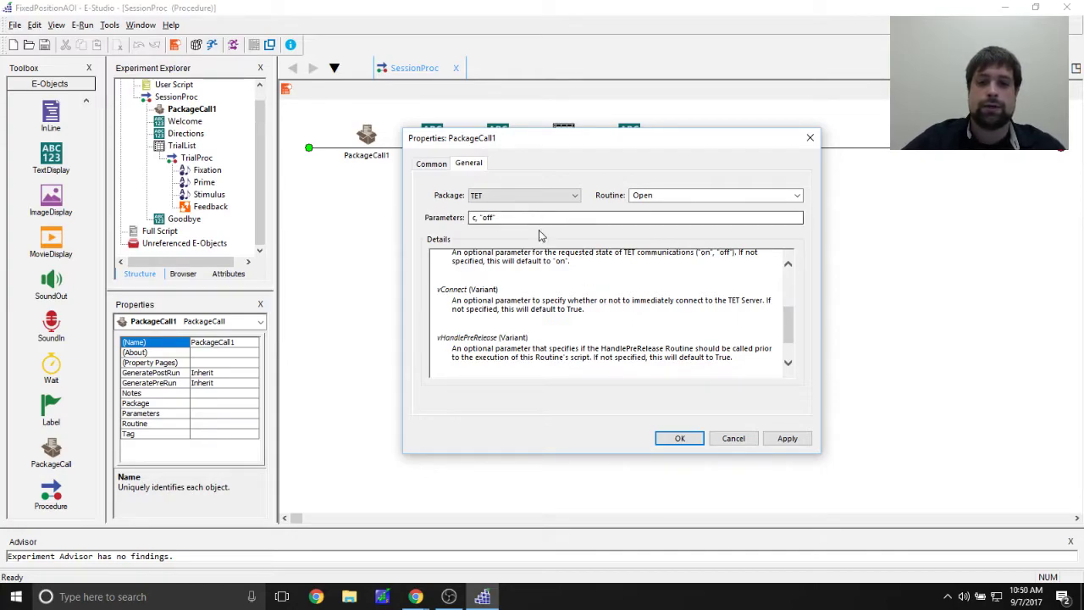
text(, False)
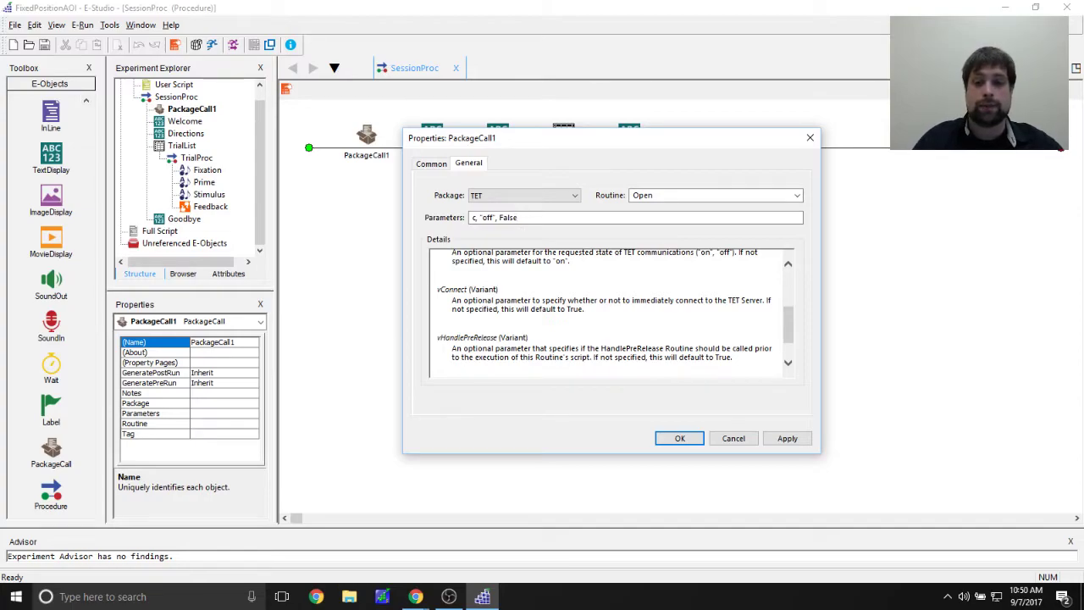
Check the available TET routines, keep Open, and remove the "off" and False arguments so that Parameters contains only c.
click(796, 195)
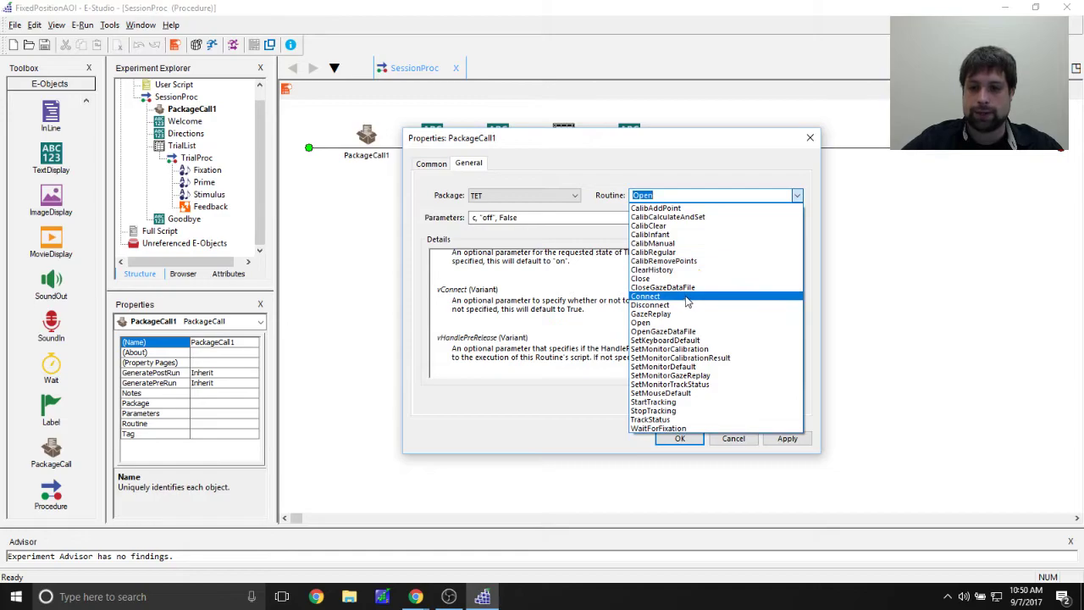
click(716, 194)
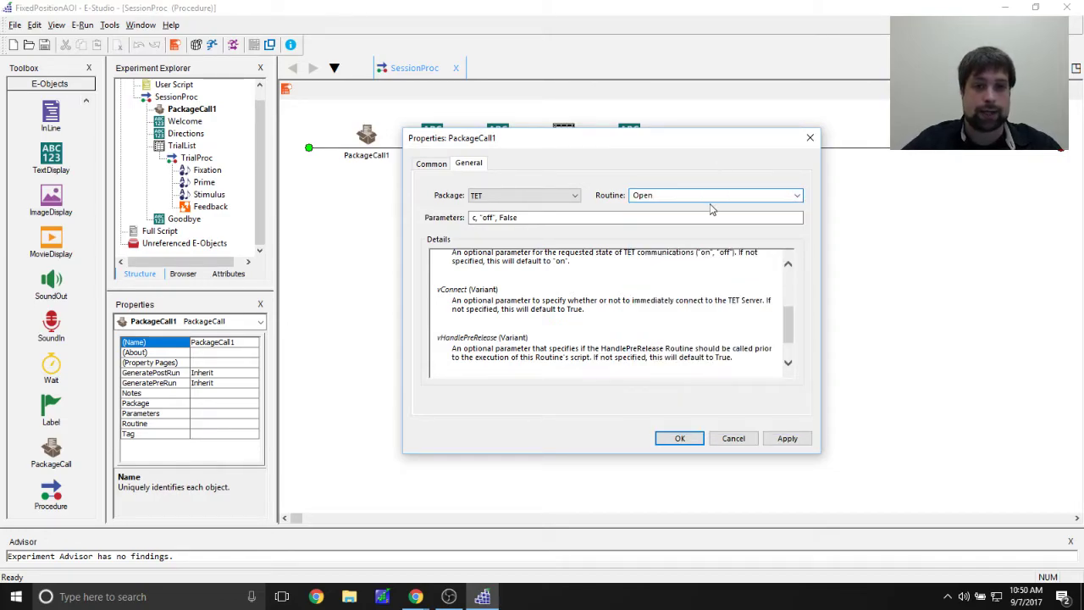
drag(519, 218, 478, 218)
click(500, 218)
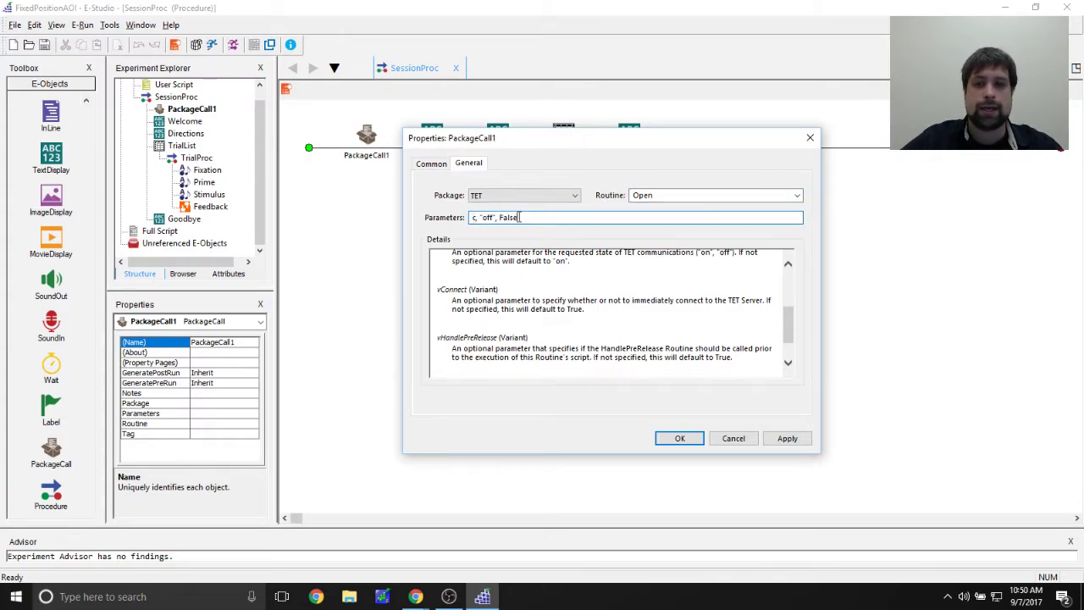
drag(530, 217, 476, 218)
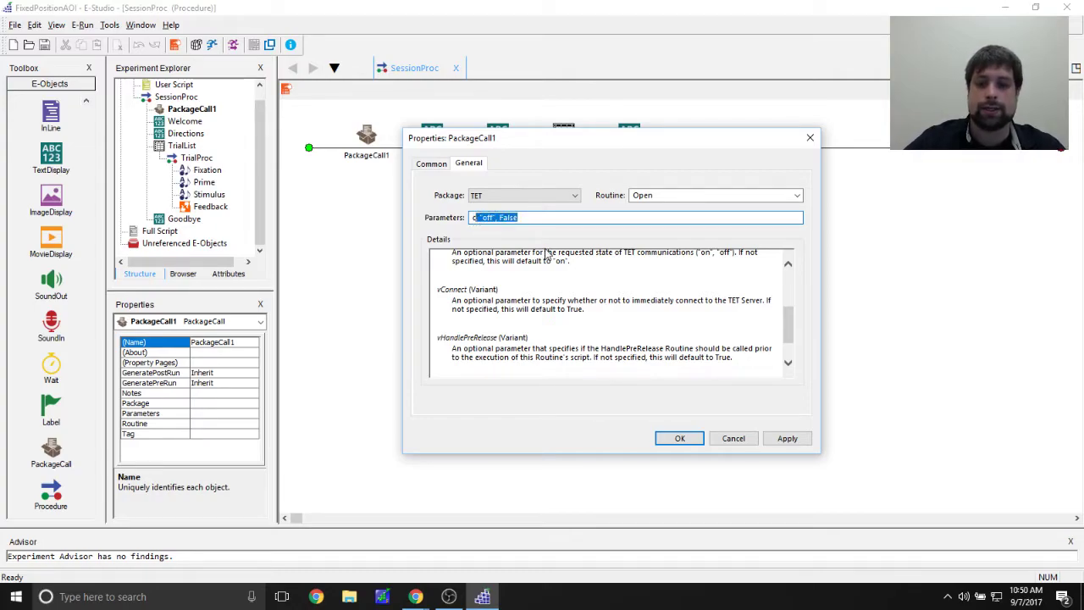
key(BackSpace)
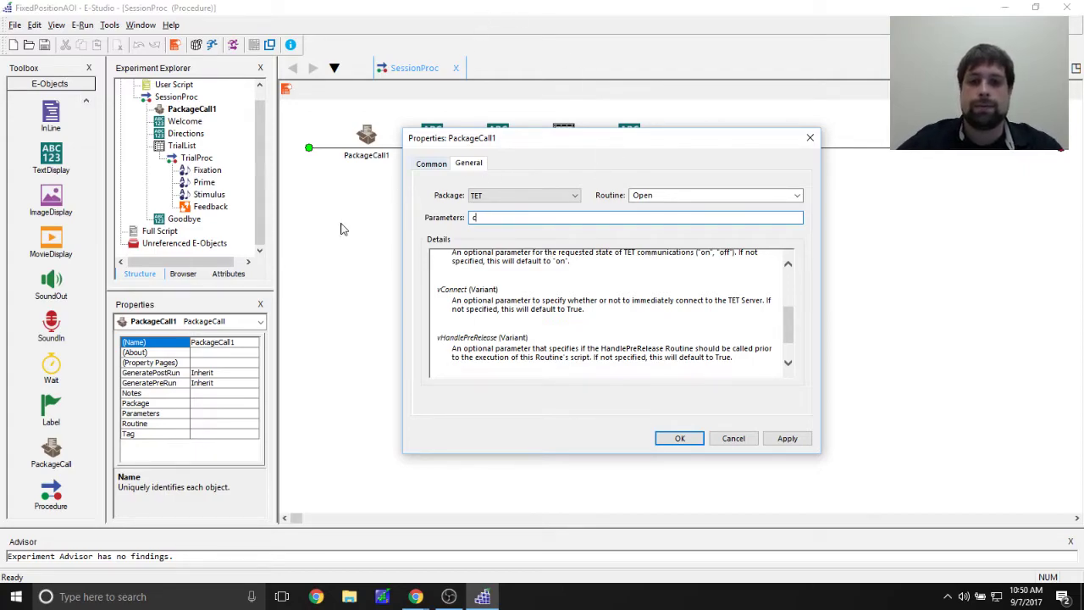
Apply and accept the PackageCall1 properties with c as the only parameter.
double_click(475, 217)
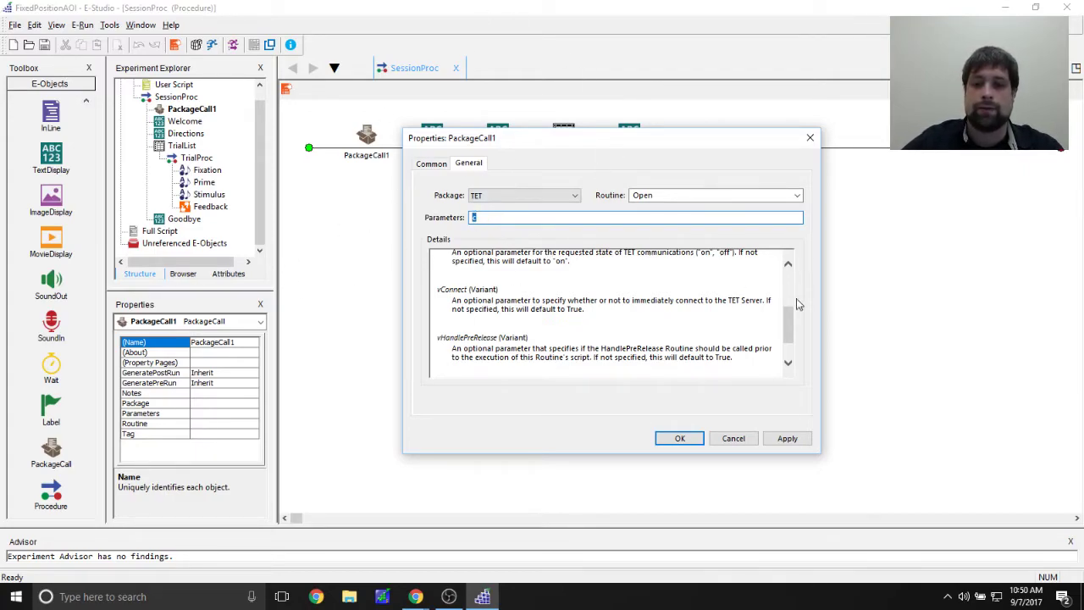
click(787, 438)
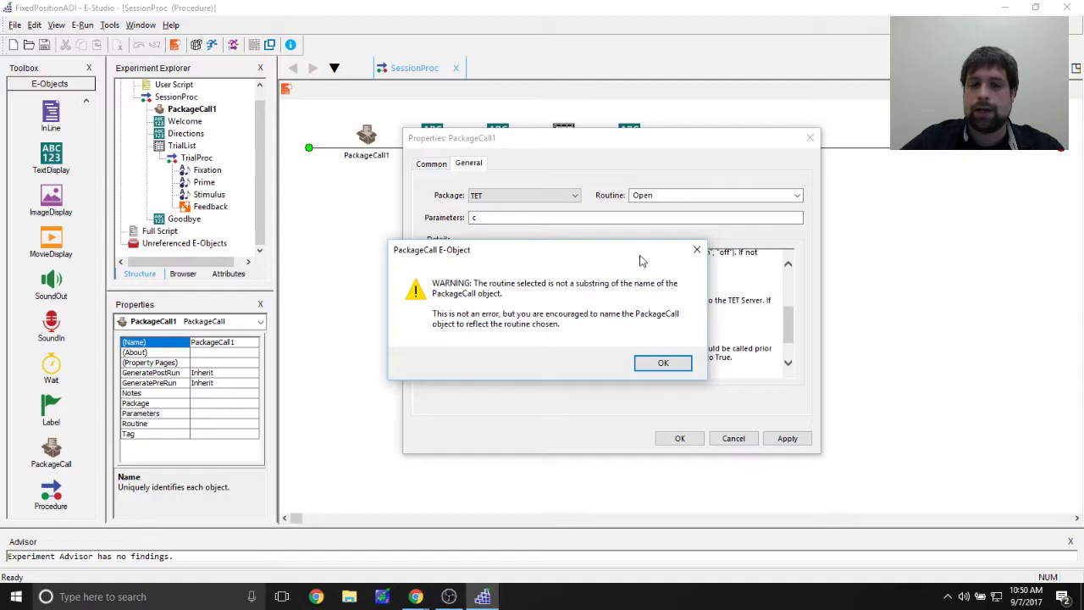
drag(603, 248, 661, 178)
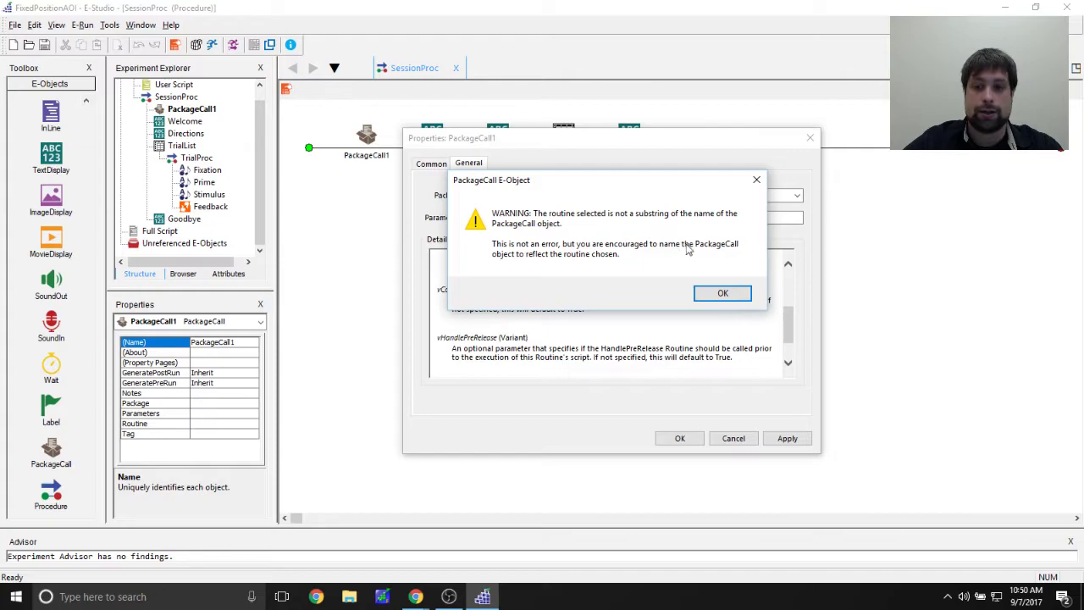
drag(634, 188, 631, 222)
click(721, 327)
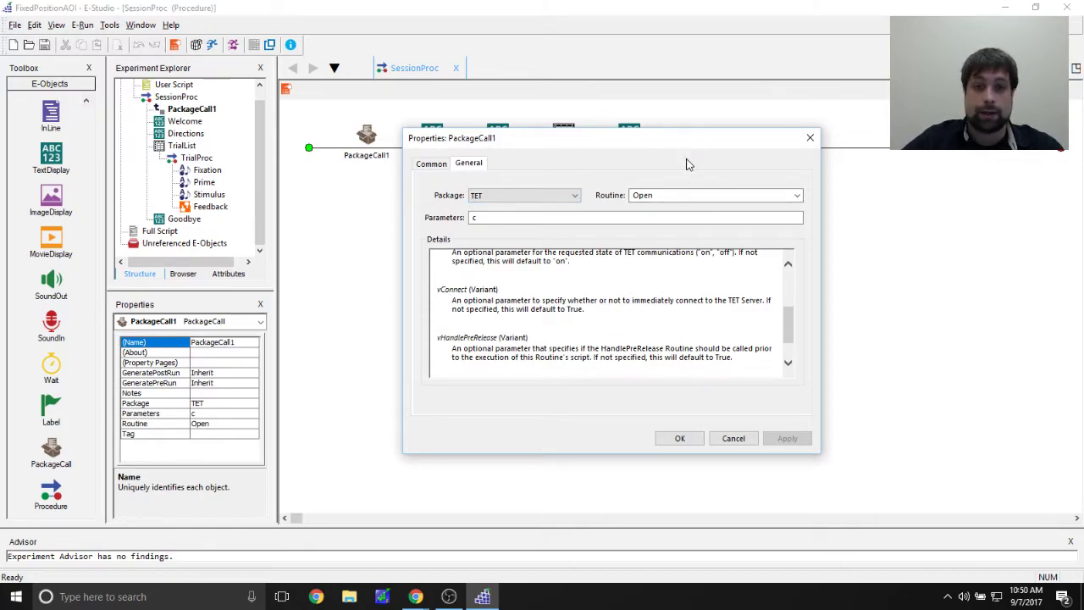
click(674, 438)
click(609, 334)
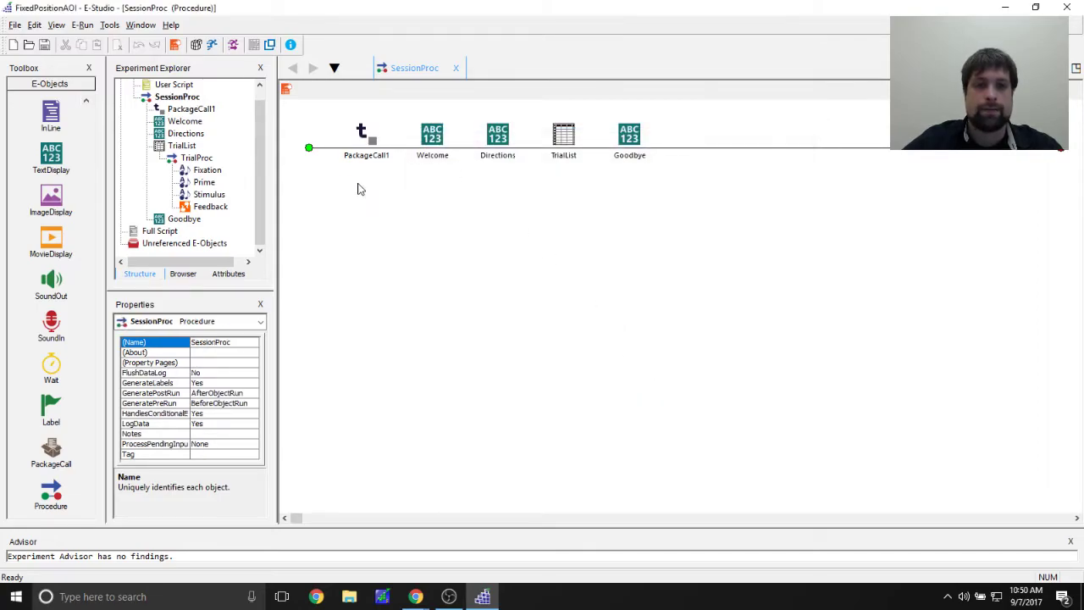
Rename PackageCall1 on the SessionProc timeline as TETOpen.
click(361, 155)
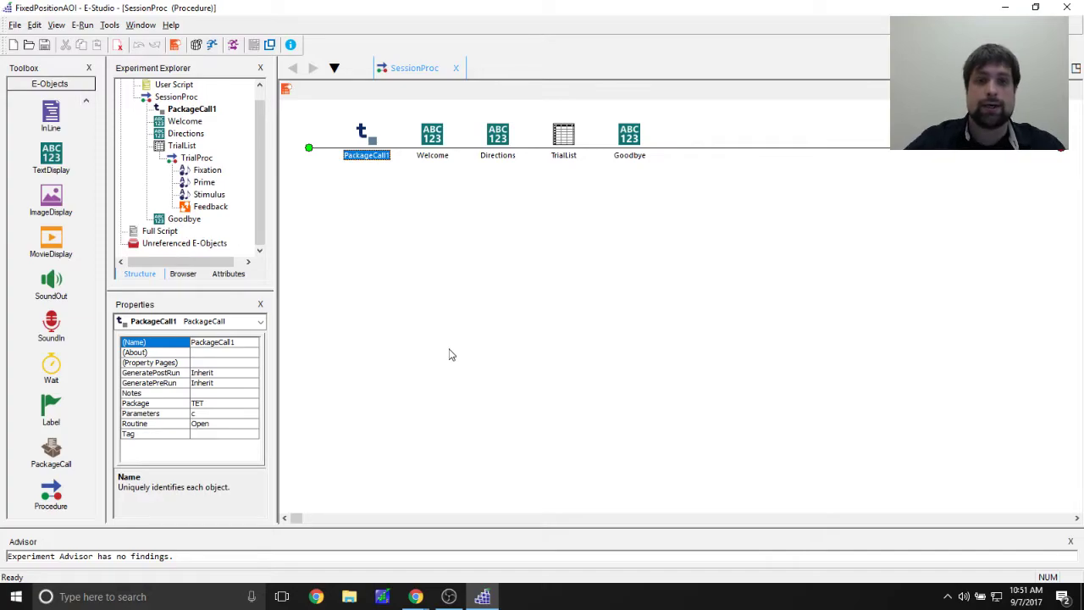
right_click(359, 136)
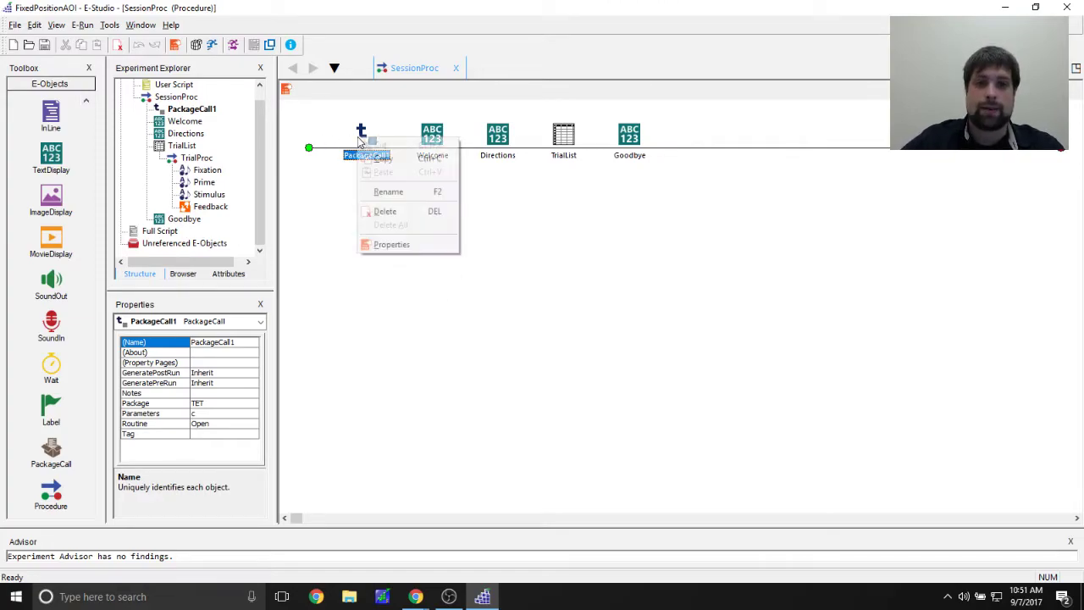
click(388, 191)
text(TETOpen)
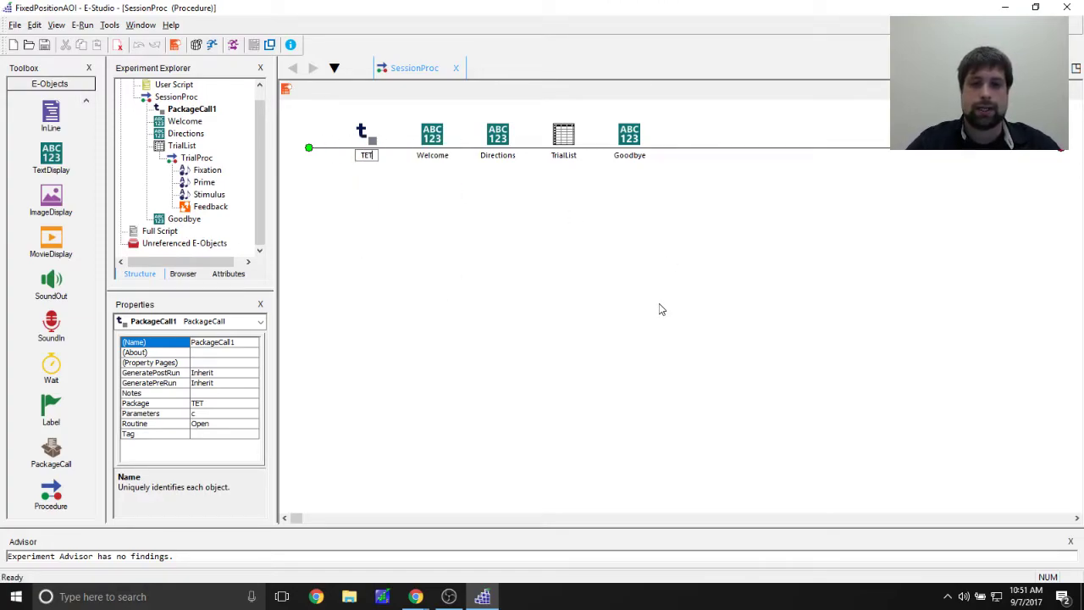
key(Return)
click(420, 437)
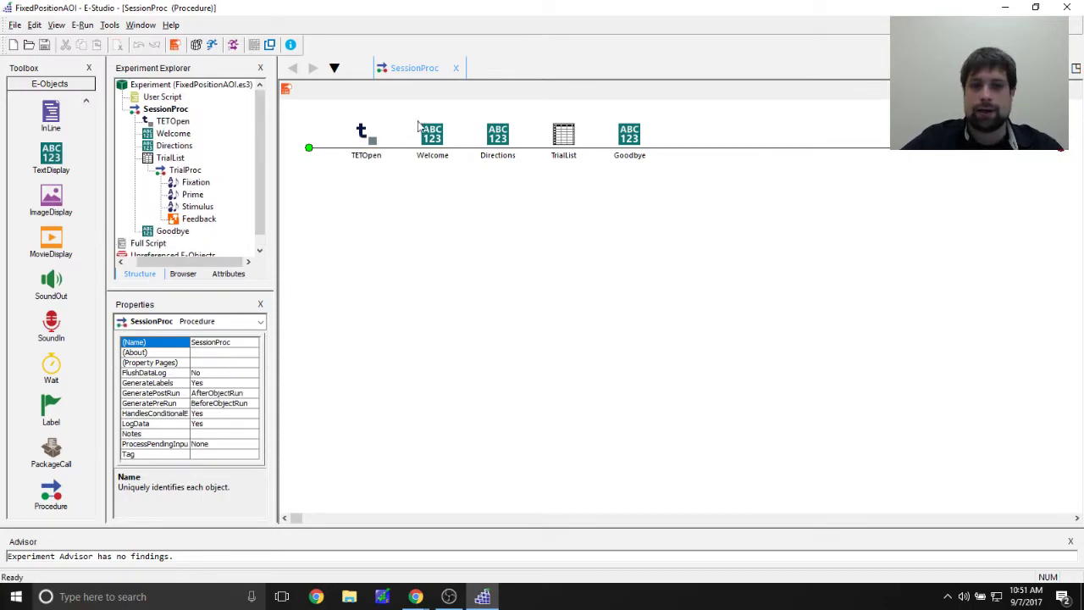
Review TETOpen's properties and the calibration instructions in the Welcome display, and return to SessionProc.
double_click(362, 163)
click(739, 150)
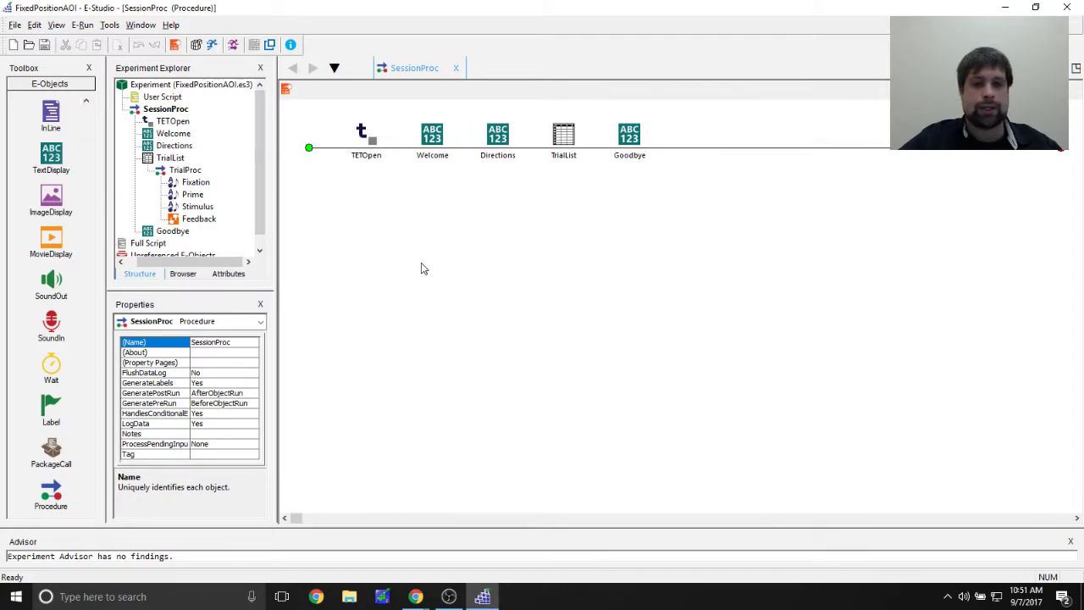
double_click(435, 145)
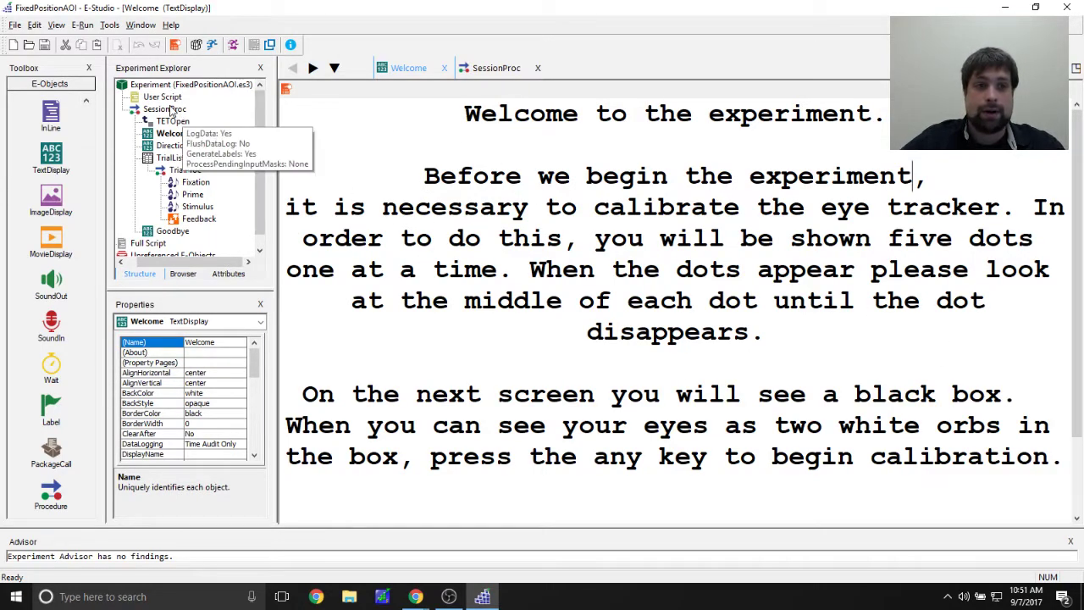
click(519, 70)
click(951, 419)
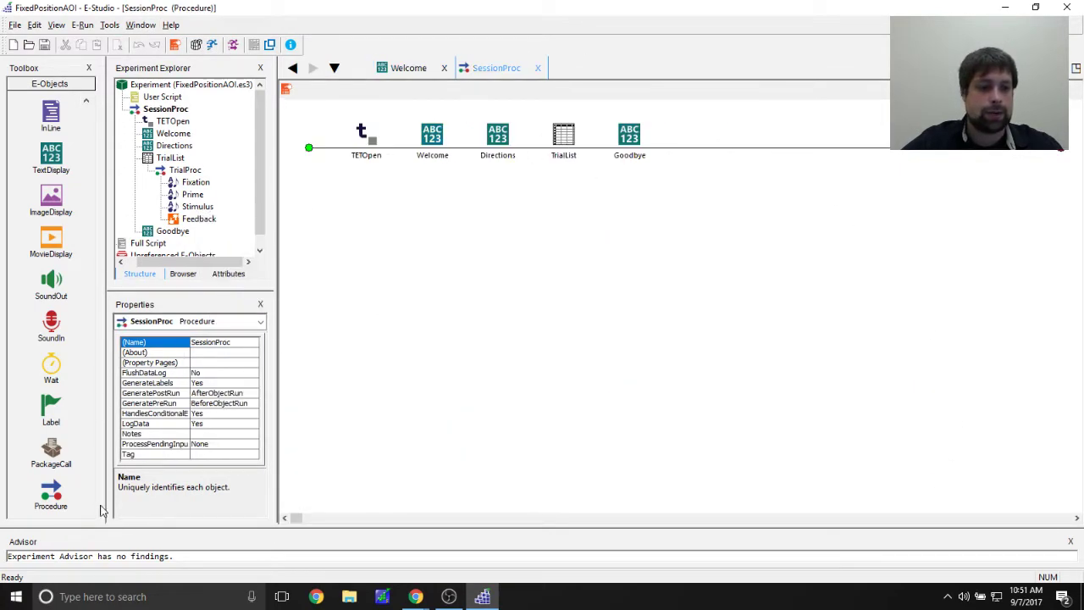
Add a PackageCall between Welcome and Directions in SessionProc and name it TETCalibRegular.
click(52, 454)
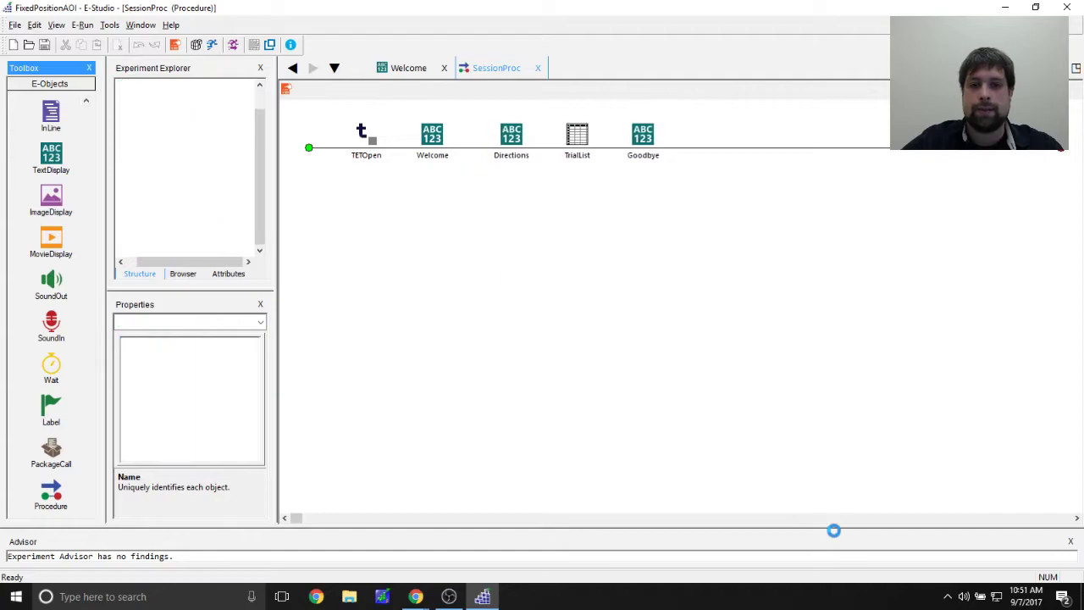
right_click(501, 146)
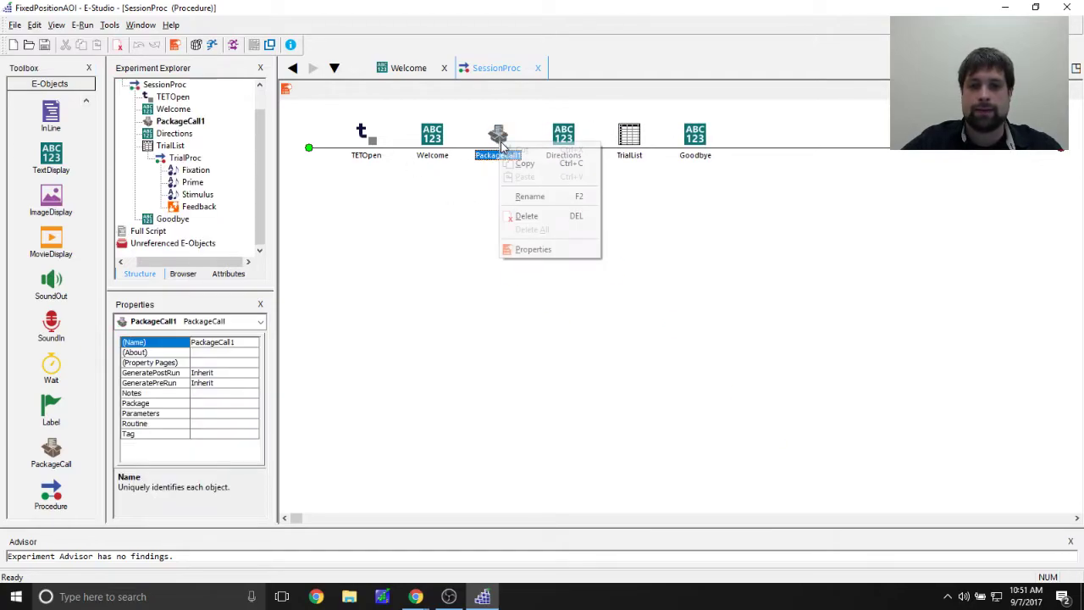
click(529, 196)
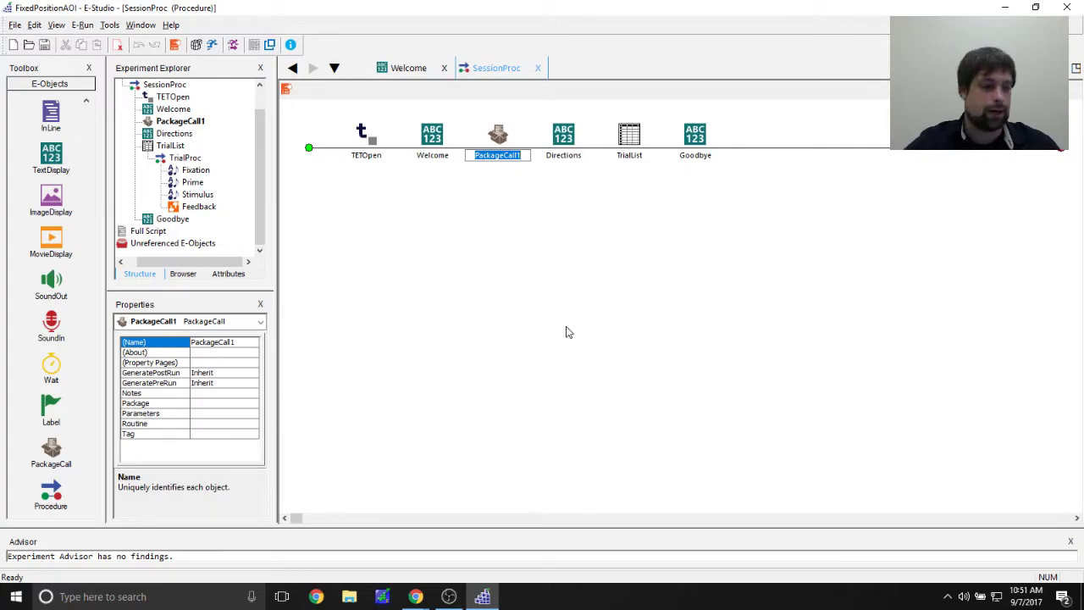
text(TET)
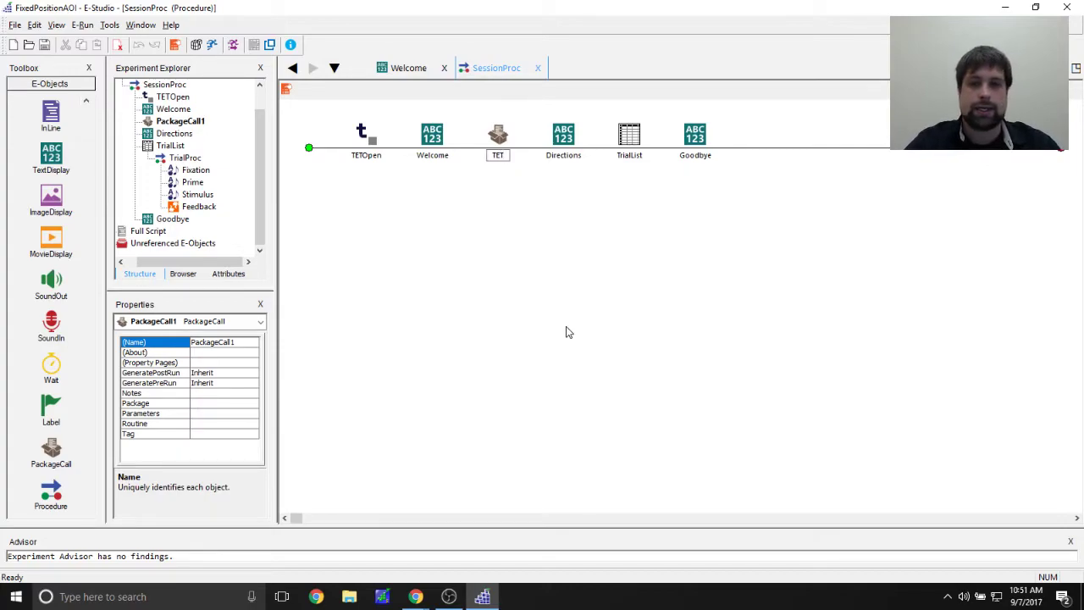
text(CalibRe)
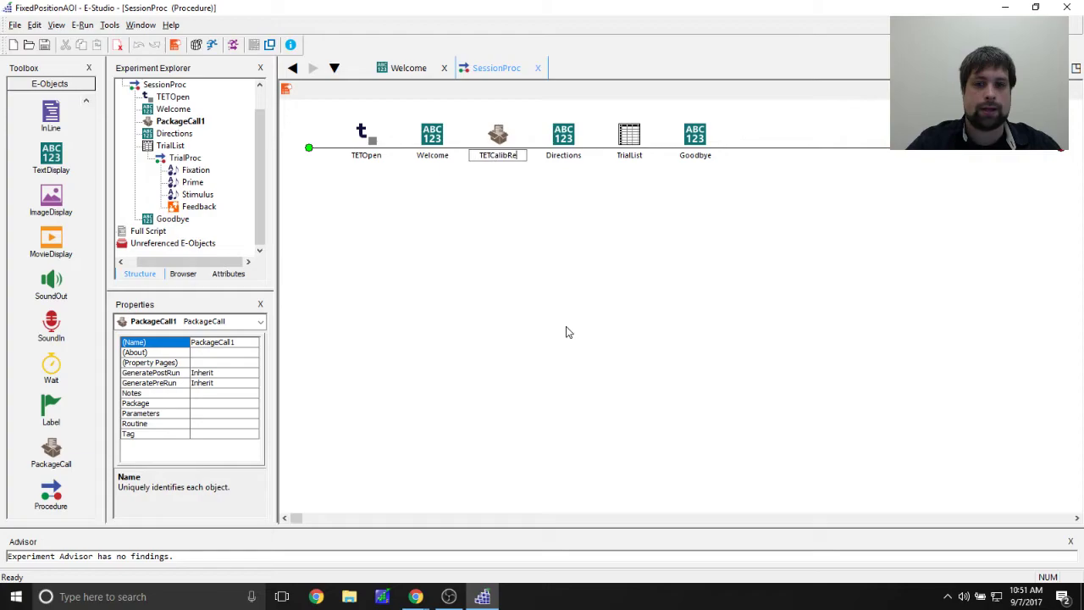
text(cular)
key(Return)
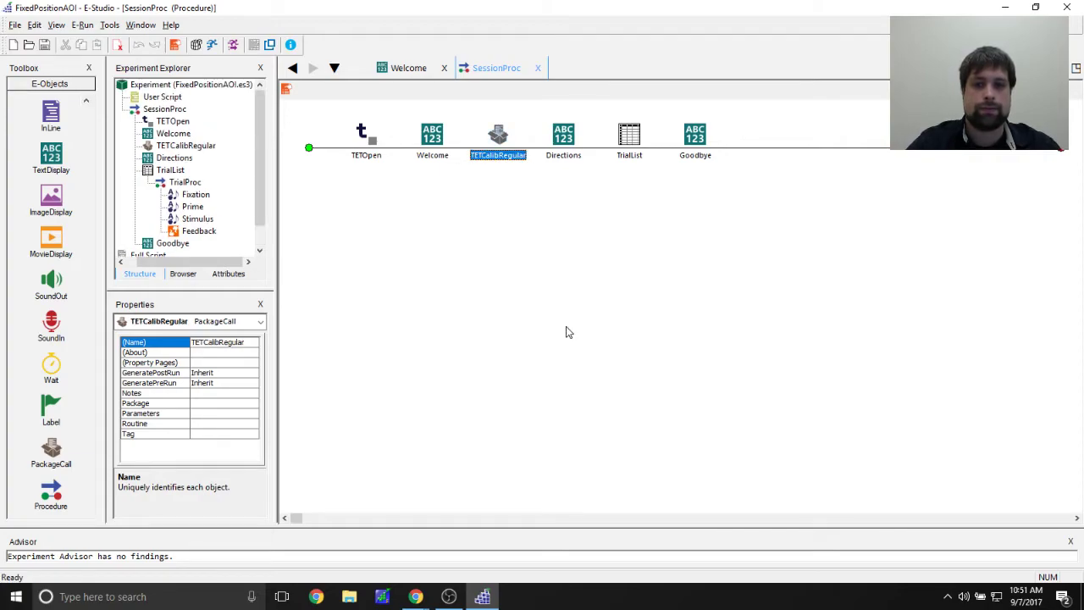
click(598, 329)
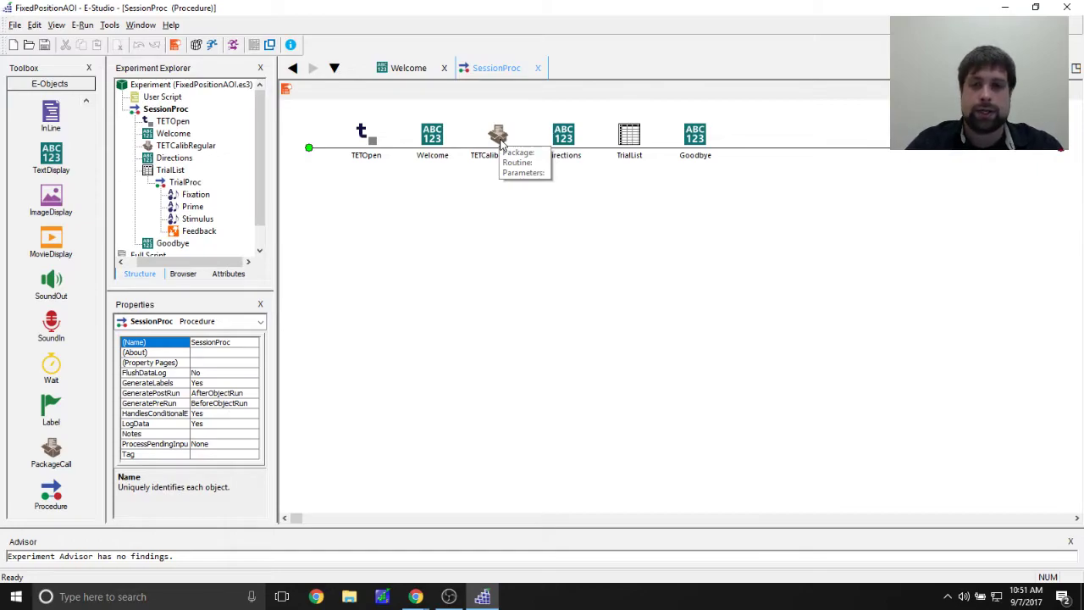
Set the TETCalibRegular PackageCall's package to TET and look through the available calibration routines.
click(505, 155)
click(575, 285)
double_click(498, 131)
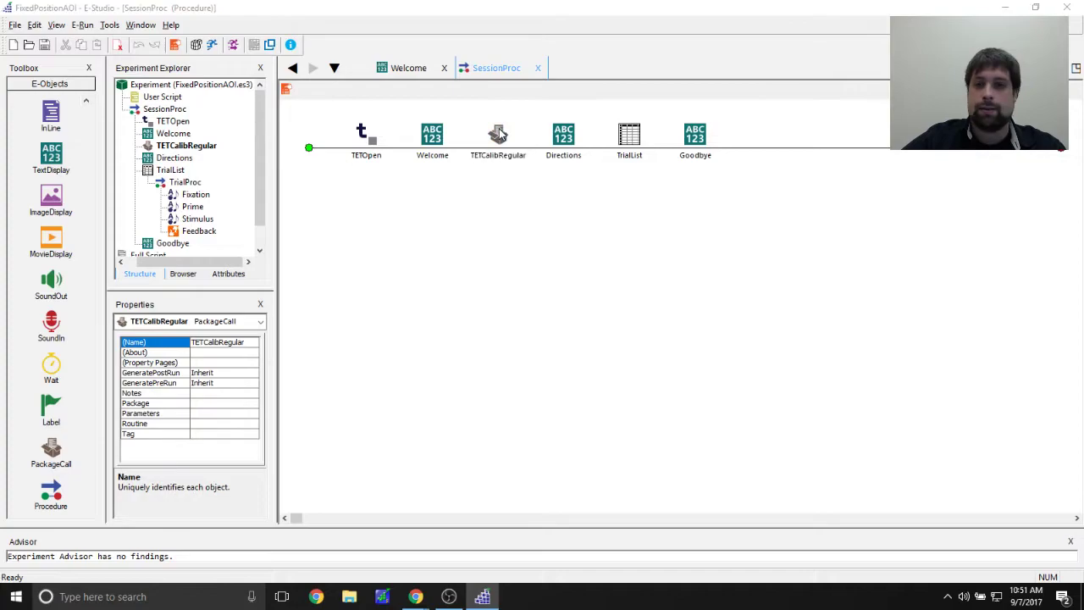
click(432, 207)
click(428, 222)
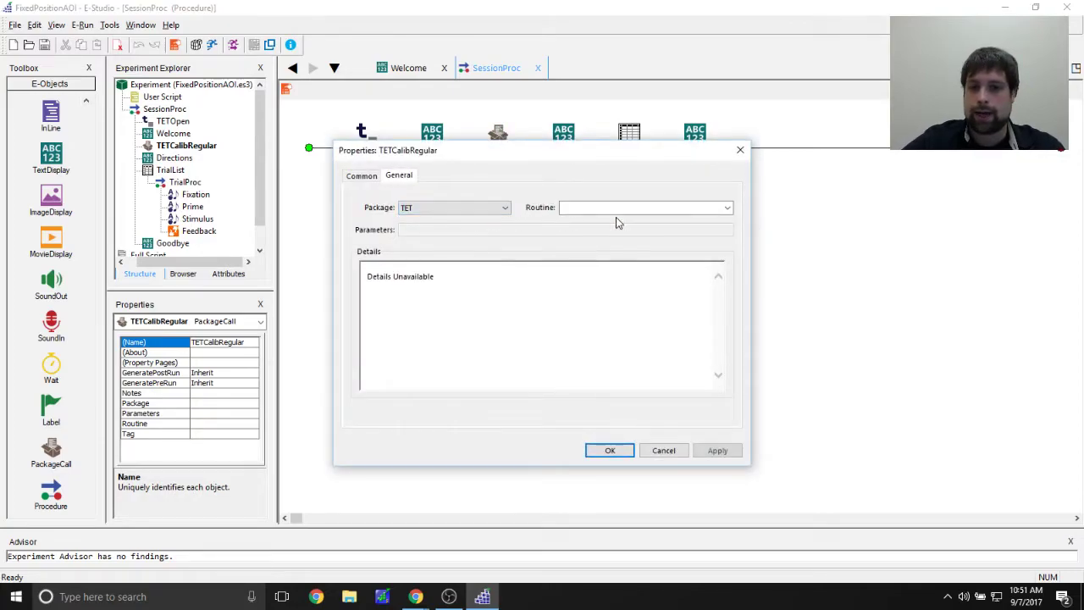
click(726, 207)
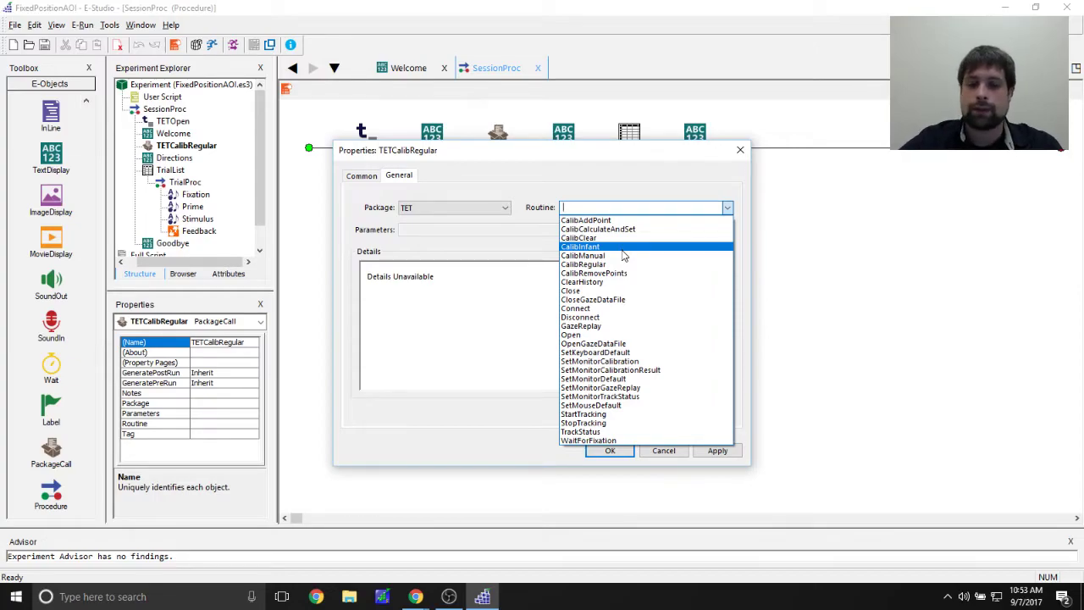
In File Explorer, open C:\Program Files (x86)\PST\E-Prime Extensions for Tobii Pro 3.0\Packages\TET\Resources to view the supplied calibration videos.
click(355, 565)
click(349, 596)
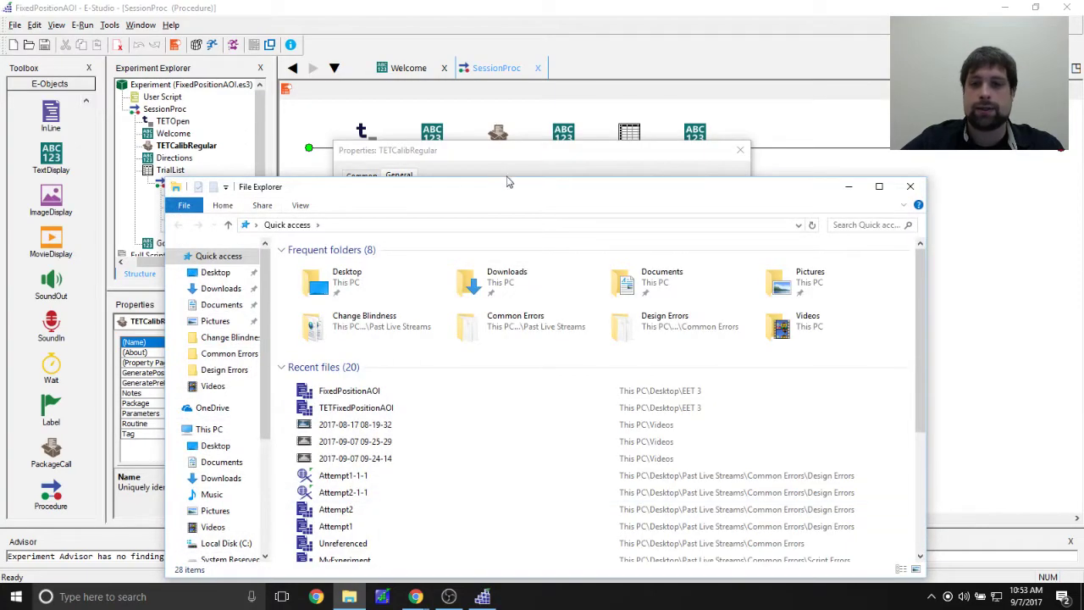
drag(513, 191, 544, 102)
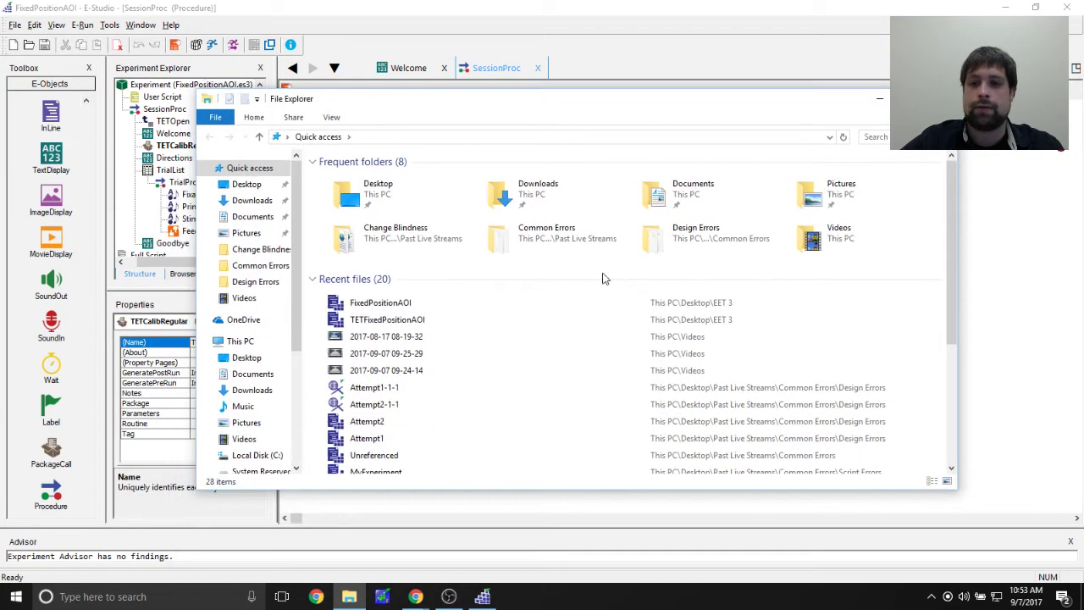
click(252, 217)
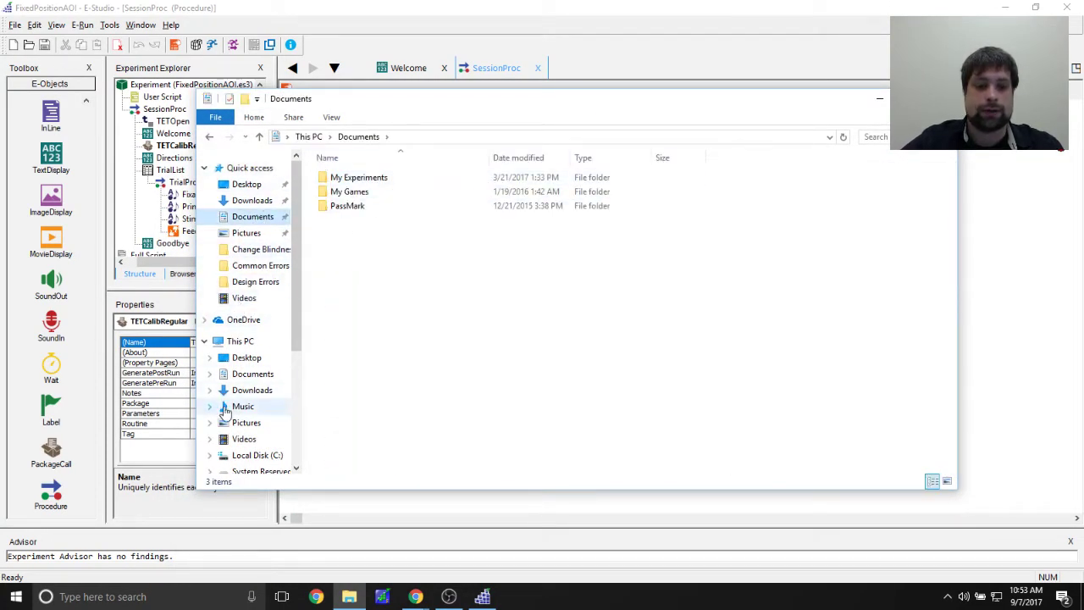
scroll(223, 408, down, 1)
click(249, 412)
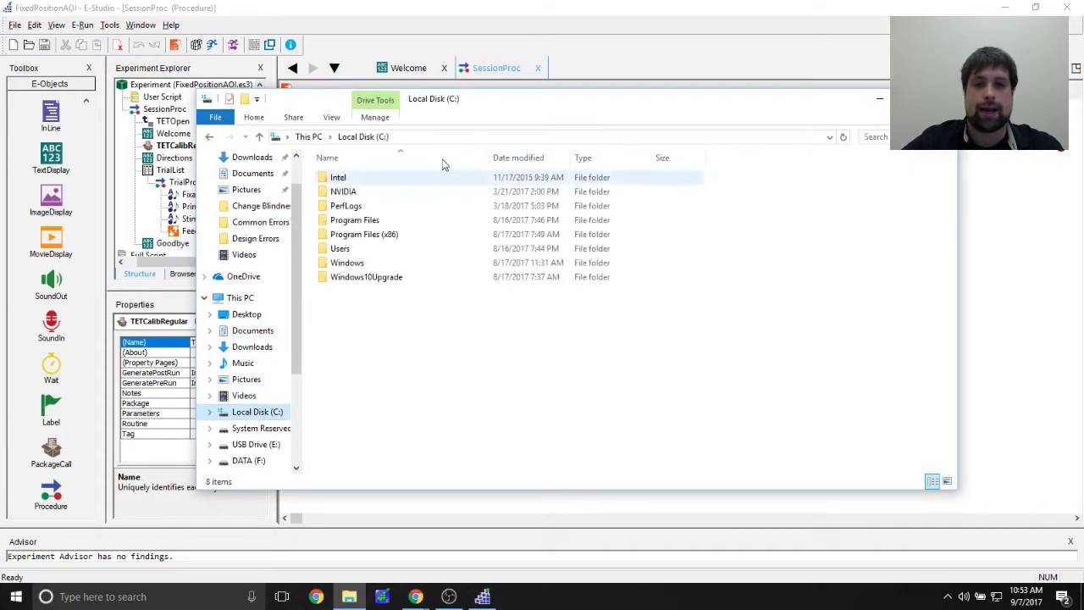
double_click(464, 240)
scroll(444, 277, down, 2)
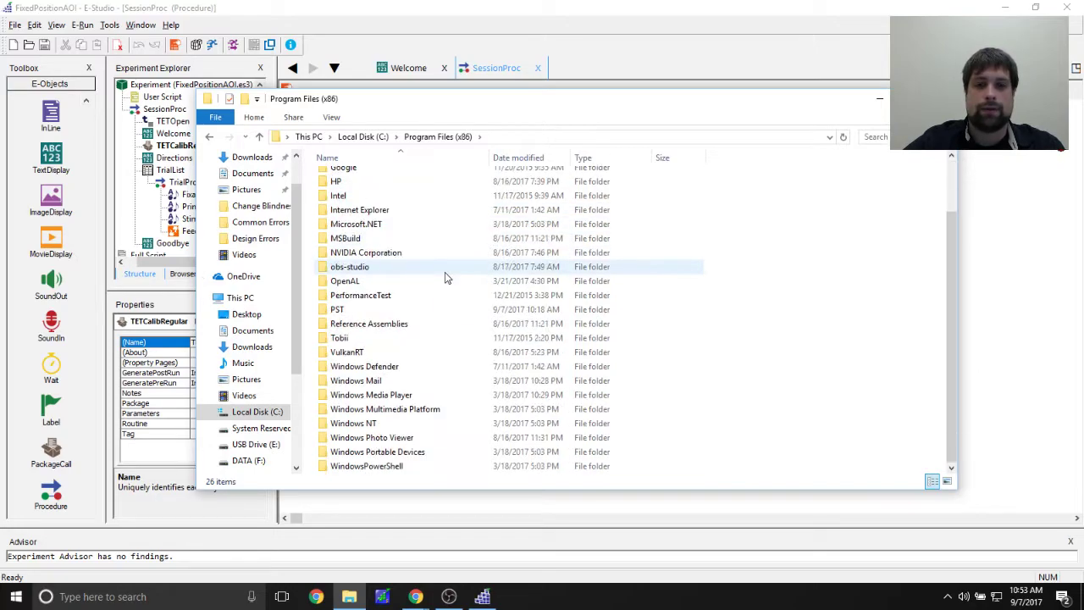
double_click(410, 308)
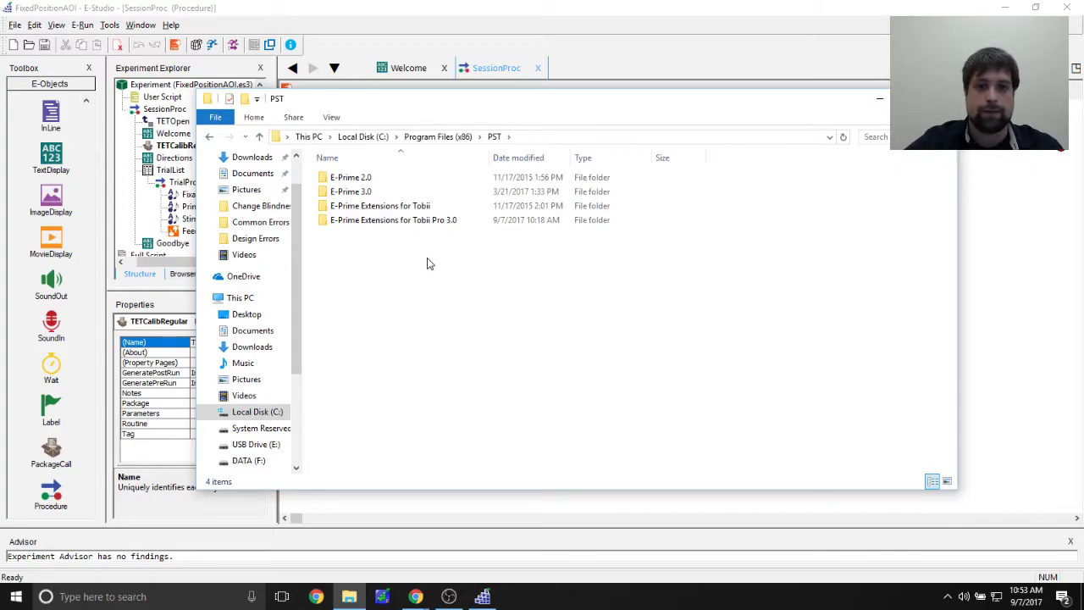
double_click(429, 220)
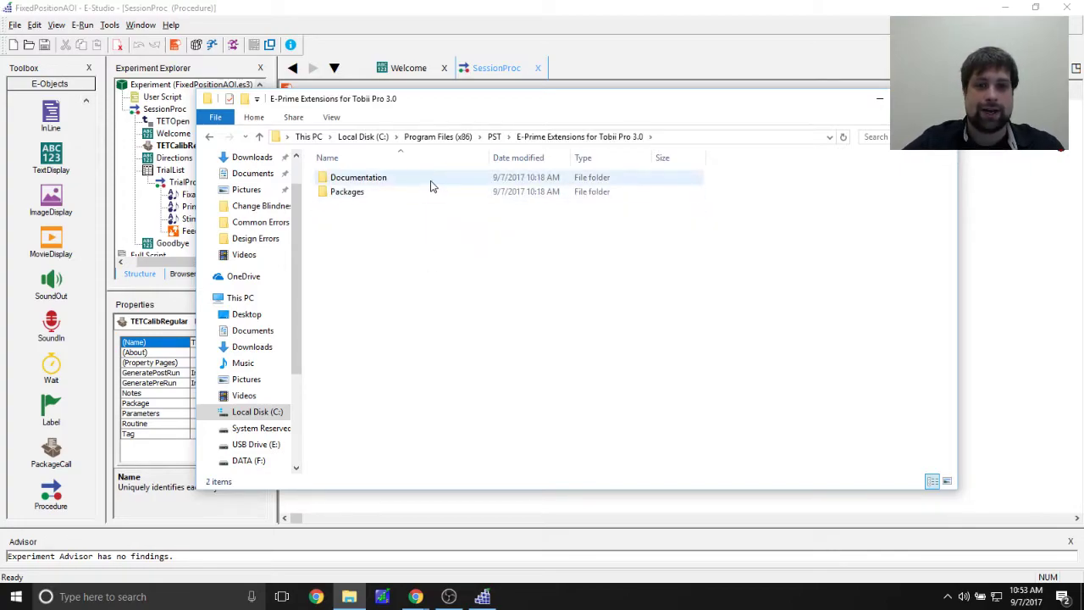
double_click(423, 192)
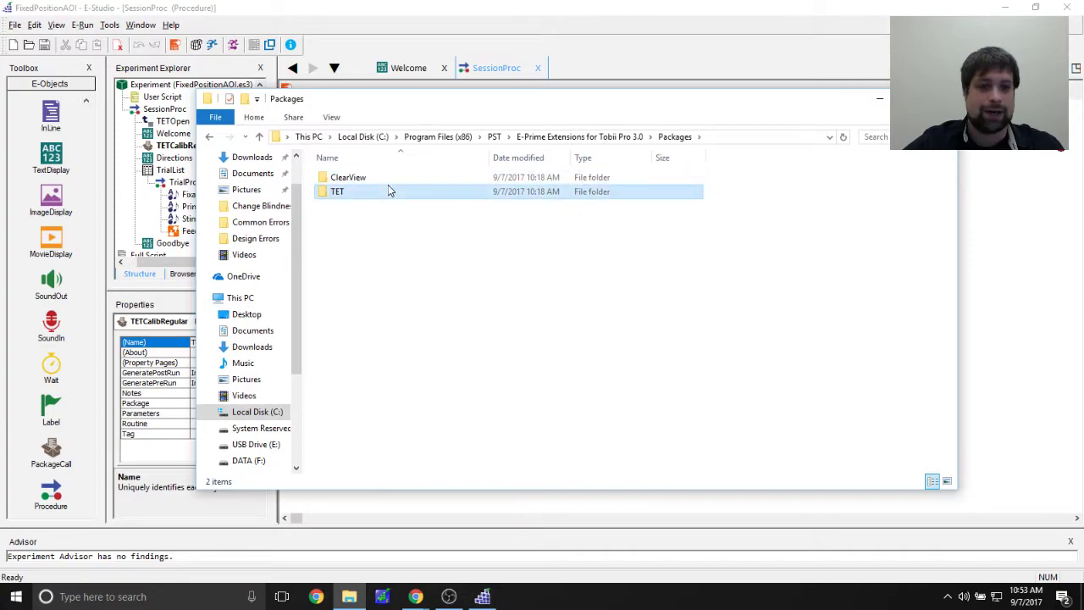
double_click(388, 192)
double_click(381, 188)
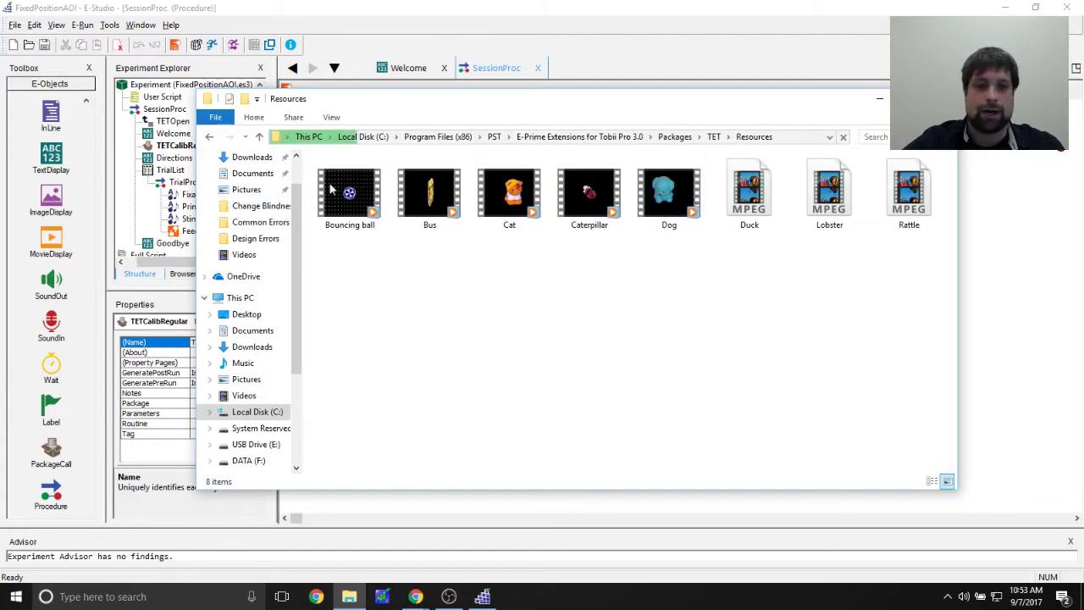
Try to open the Duck video with Windows Media Player and dismiss the player's initial setup.
click(756, 196)
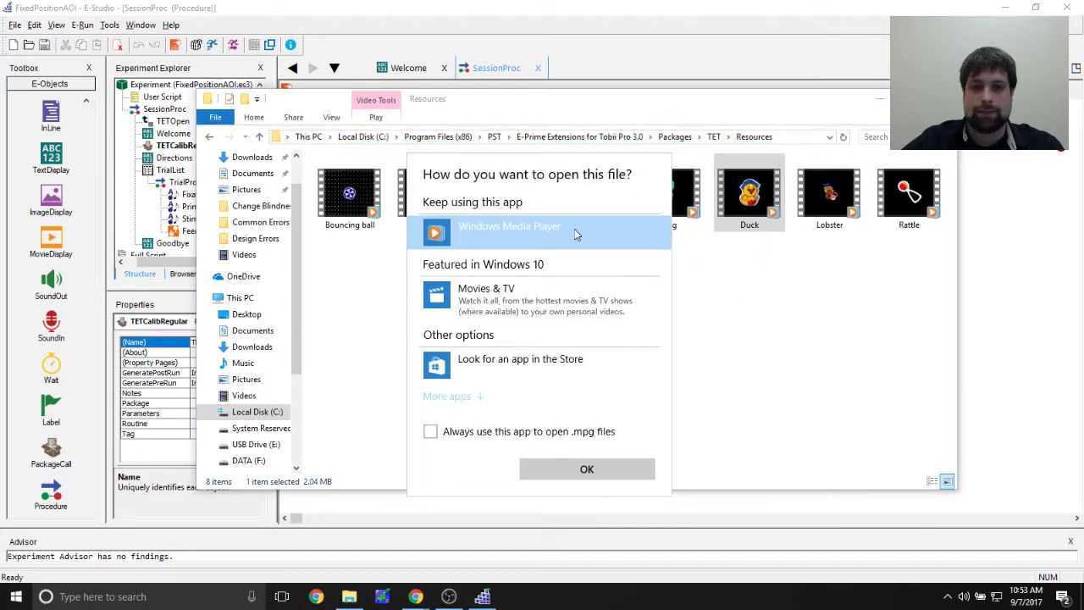
double_click(574, 228)
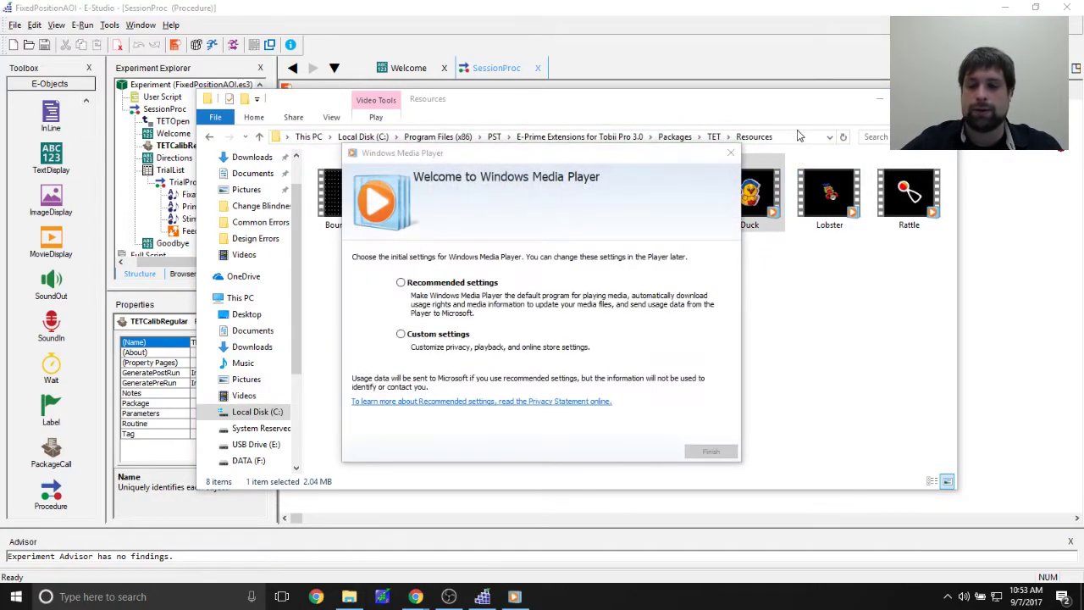
click(730, 153)
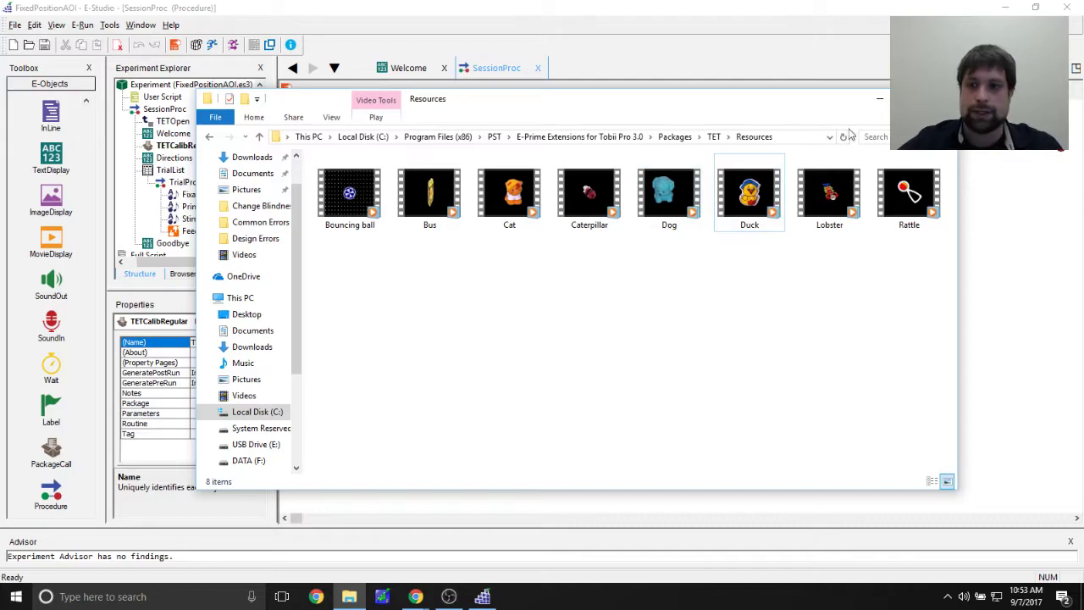
Back in E-Studio, set TETCalibRegular's routine to CalibRegular and review the details of its parameters.
key(alt+Tab)
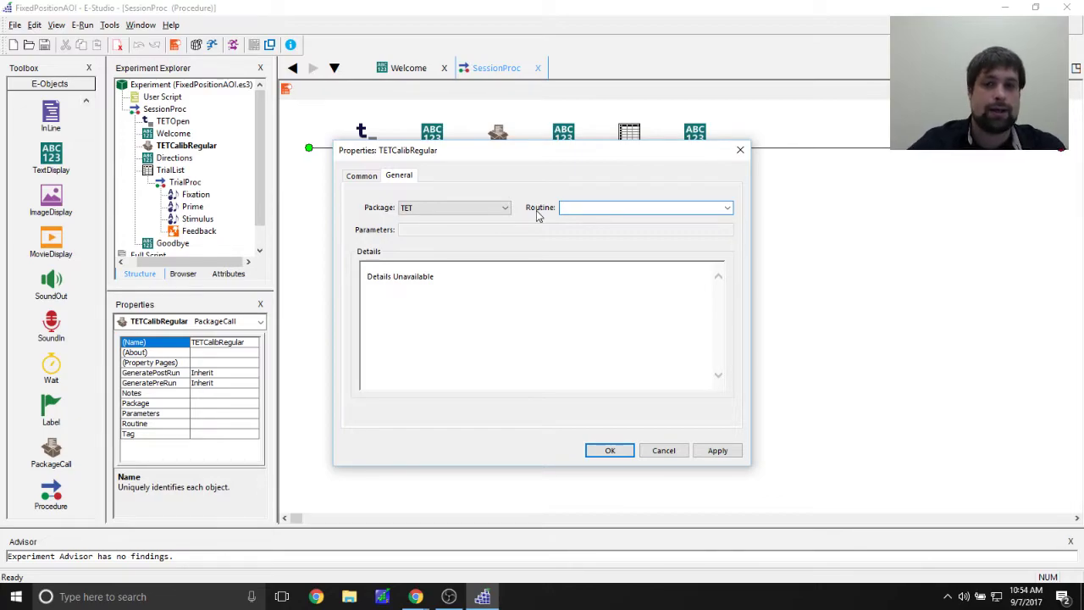
click(727, 208)
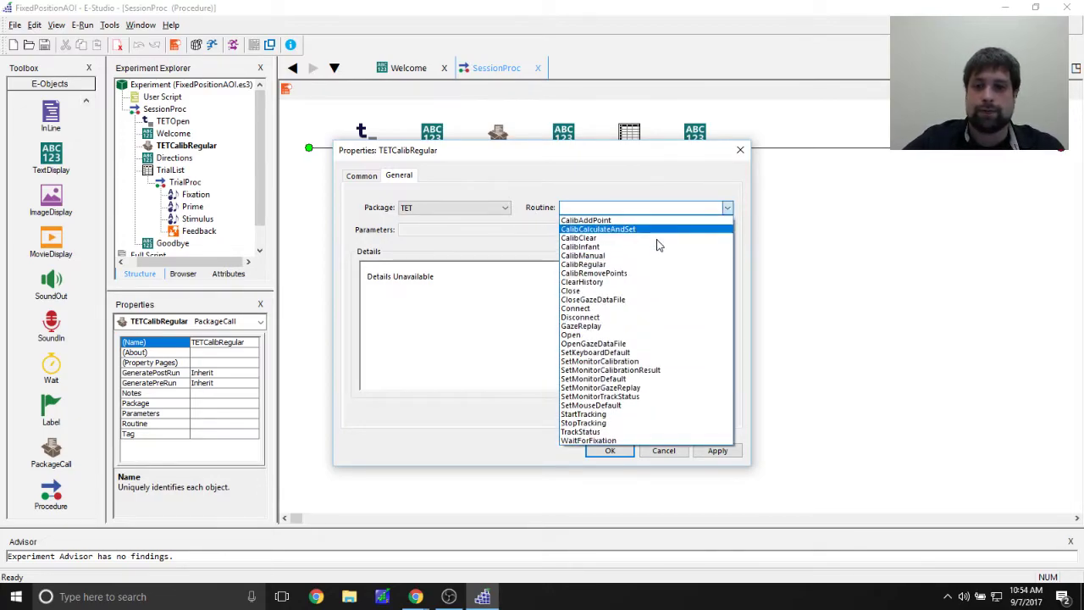
click(660, 263)
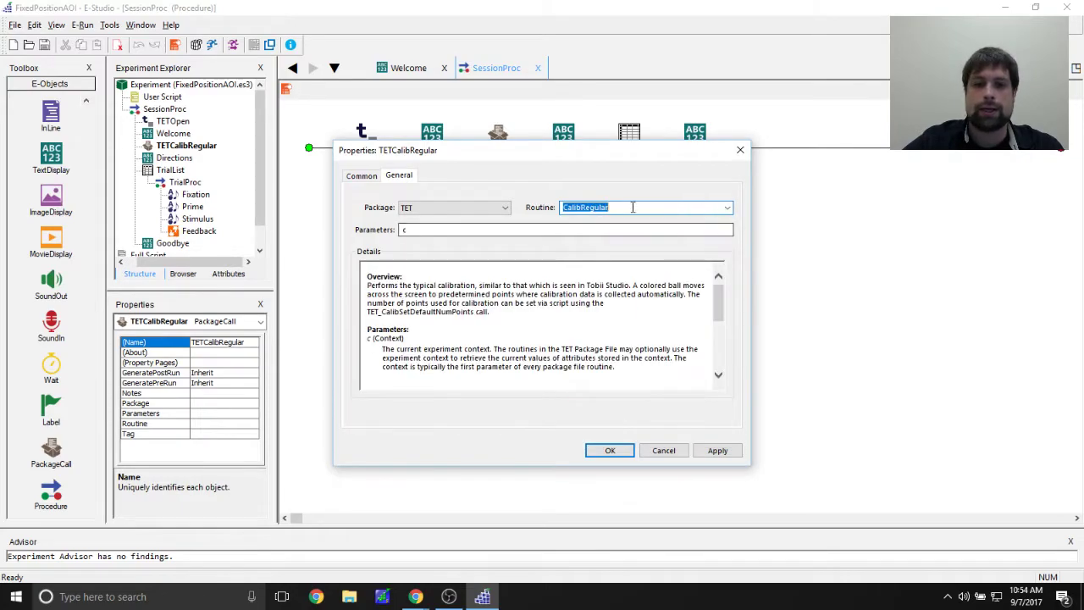
scroll(539, 317, down, 2)
scroll(540, 318, down, 8)
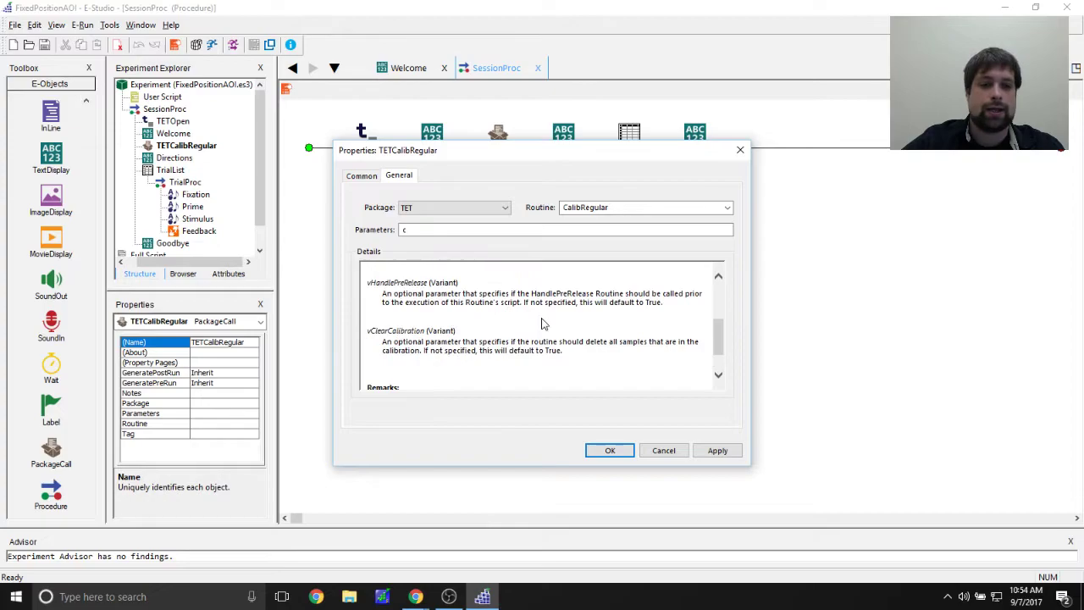
scroll(542, 323, up, 3)
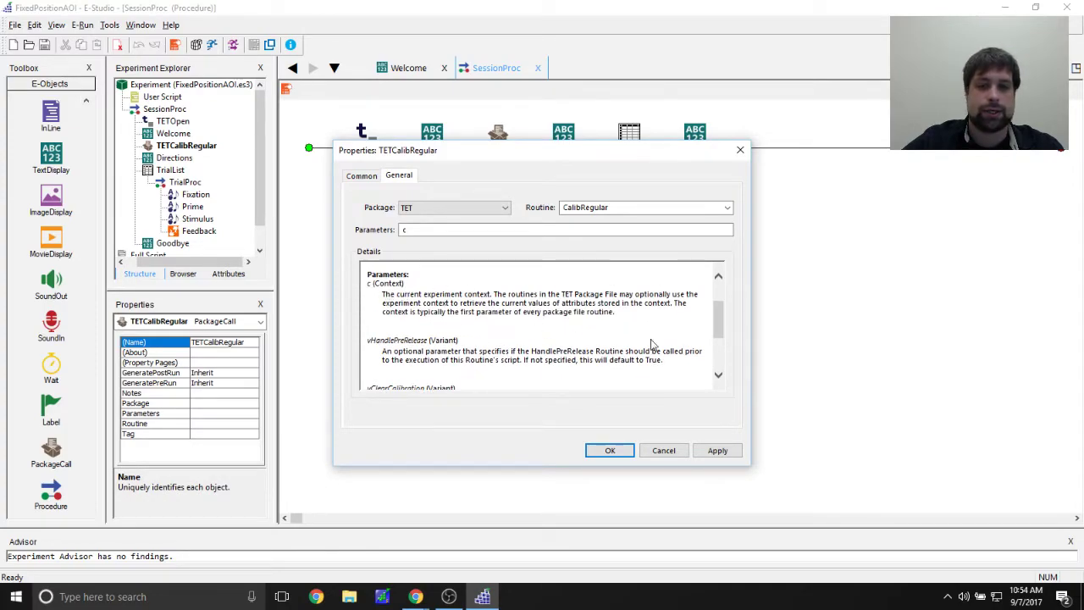
scroll(642, 336, down, 1)
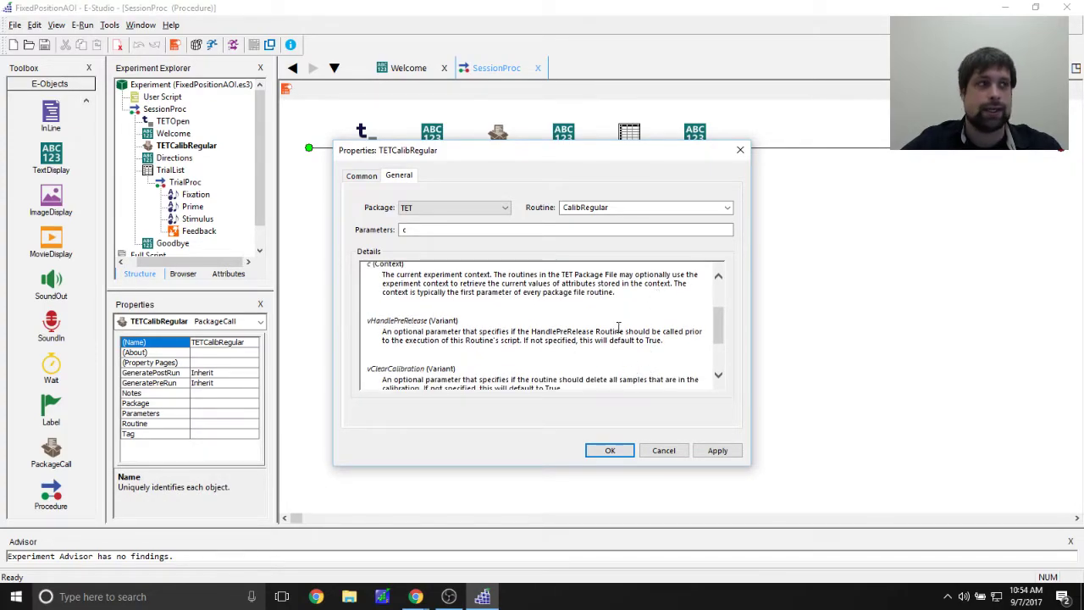
Review the remaining CalibRegular parameter details and remarks, and apply the TETCalibRegular PackageCall's settings.
scroll(621, 330, down, 3)
drag(381, 323, 567, 337)
click(582, 340)
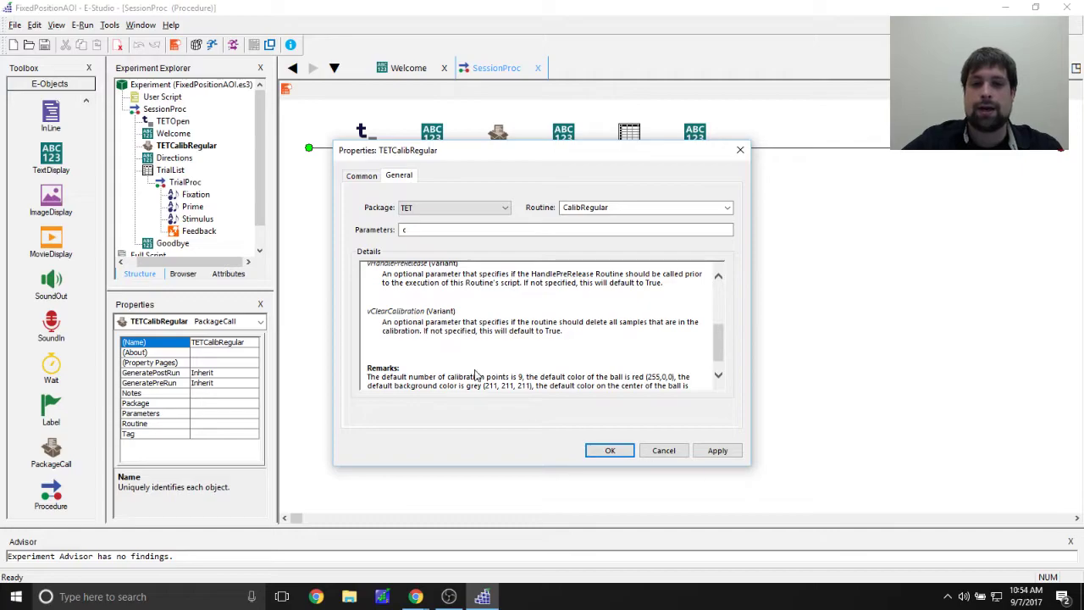
click(718, 450)
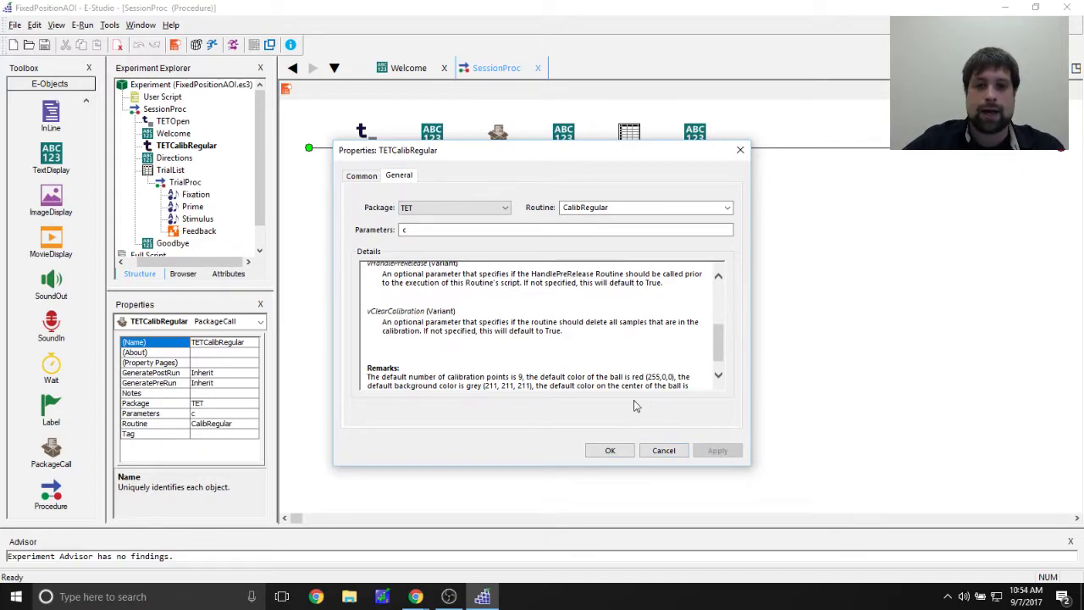
click(608, 455)
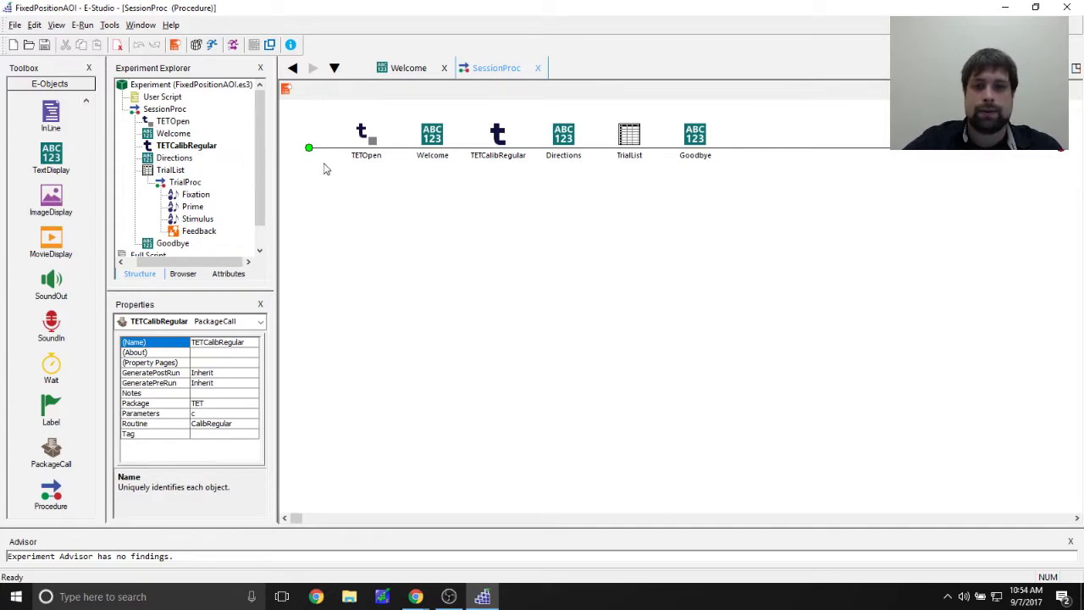
click(494, 141)
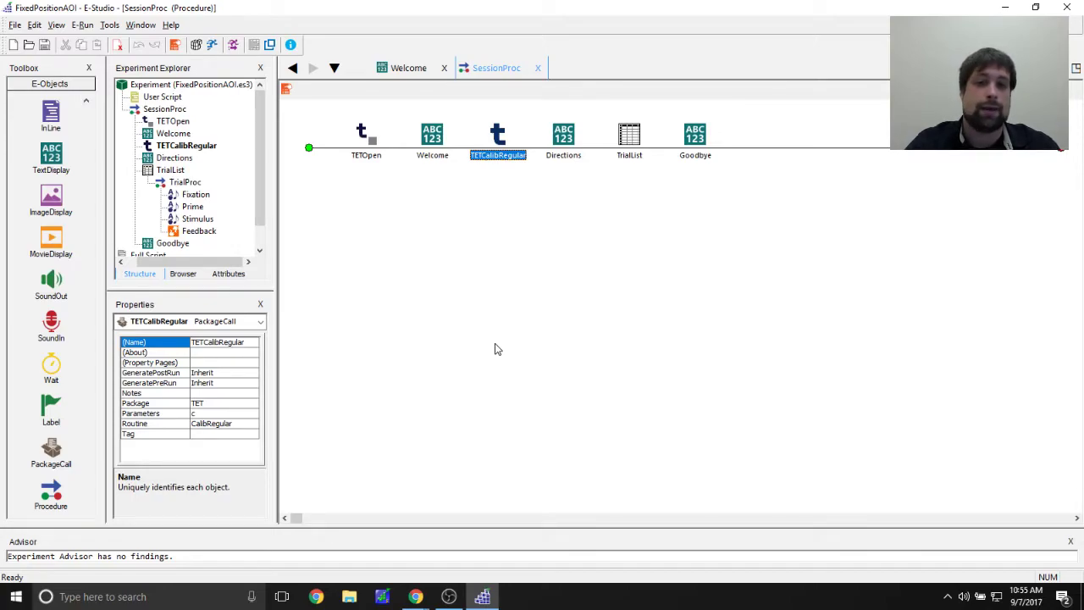
click(497, 350)
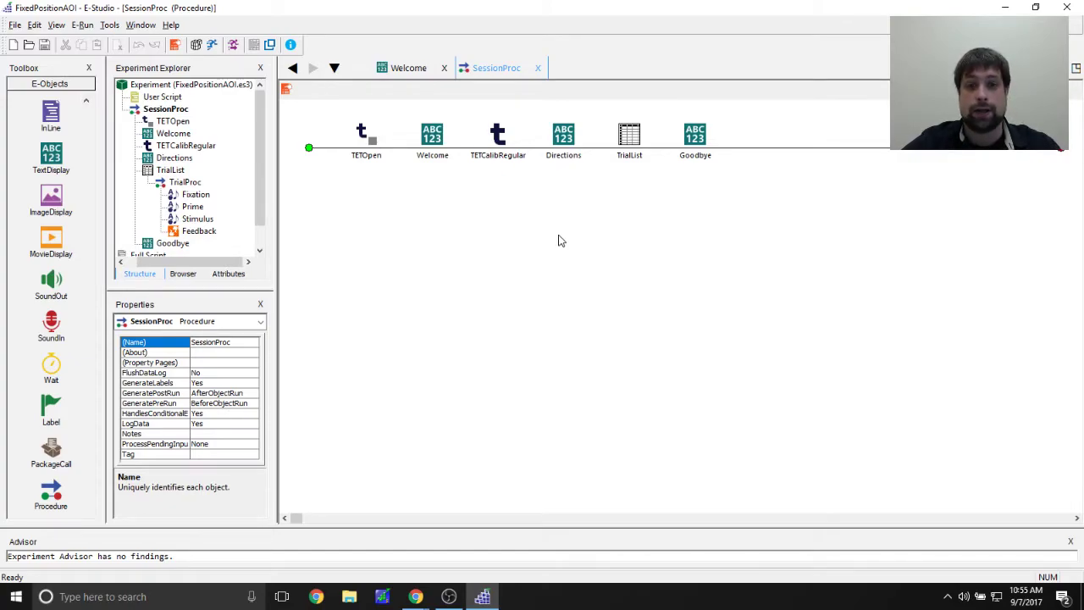
Add a PackageCall to SessionProc between TETCalibRegular and Directions and name it TETOpenGazeDataFile.
drag(59, 456, 550, 281)
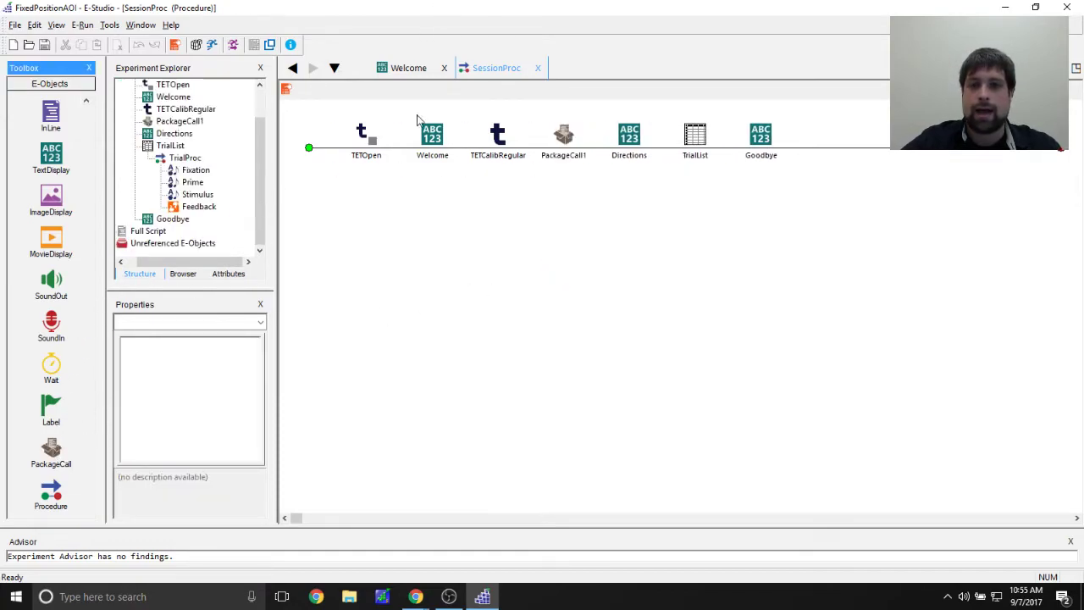
click(567, 152)
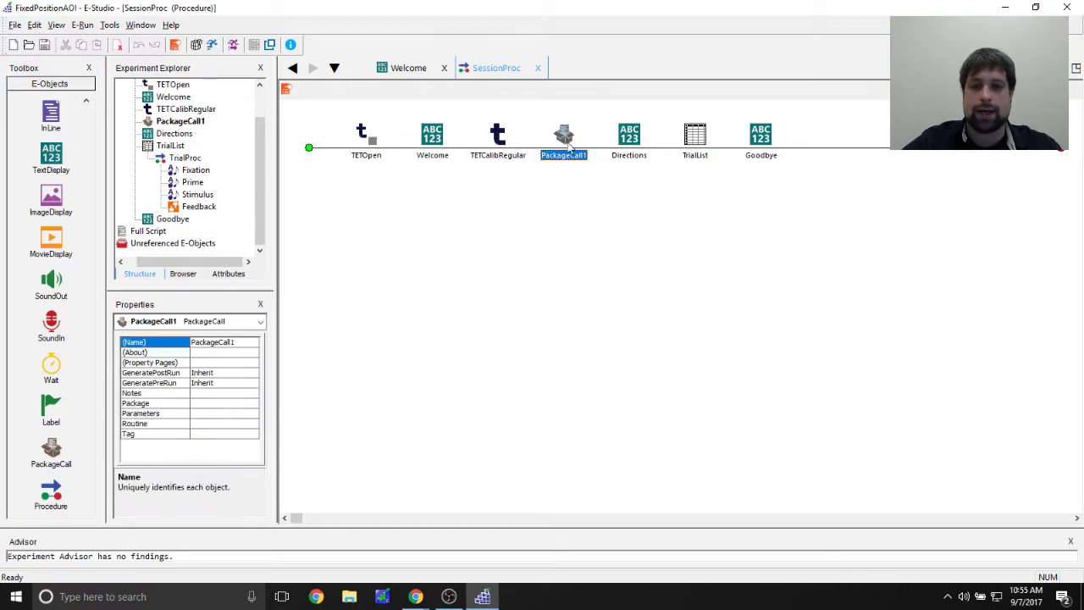
right_click(569, 148)
click(589, 196)
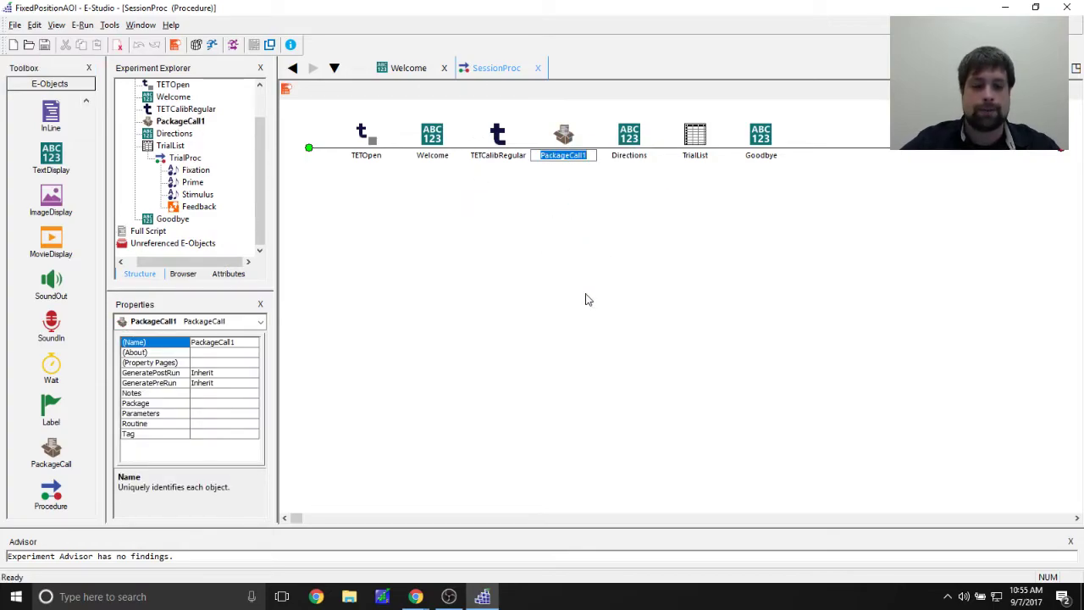
text(TET)
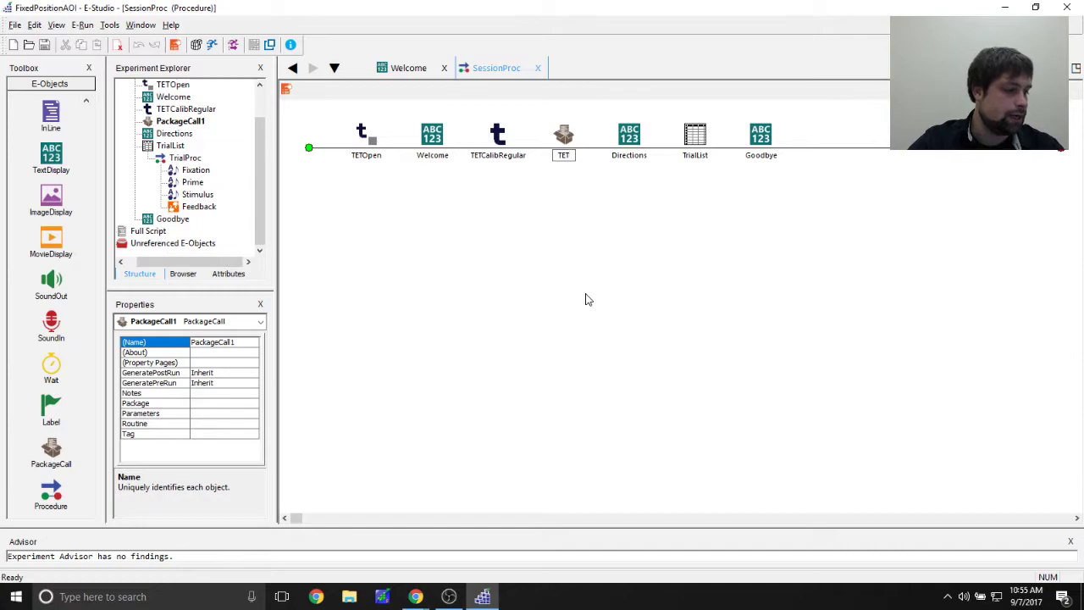
text(OpenGa)
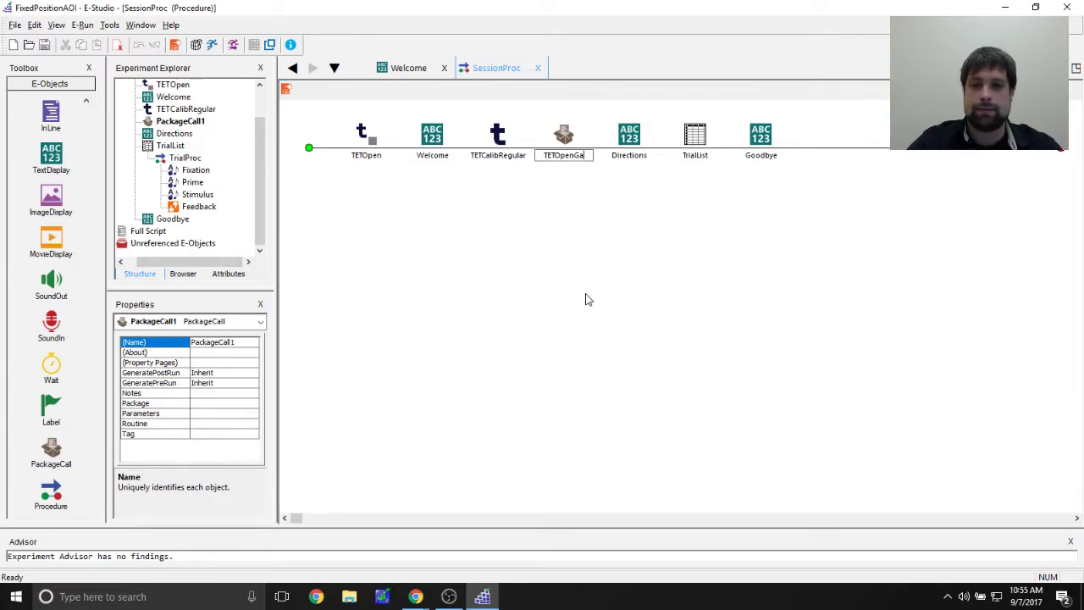
text(zeDataFile)
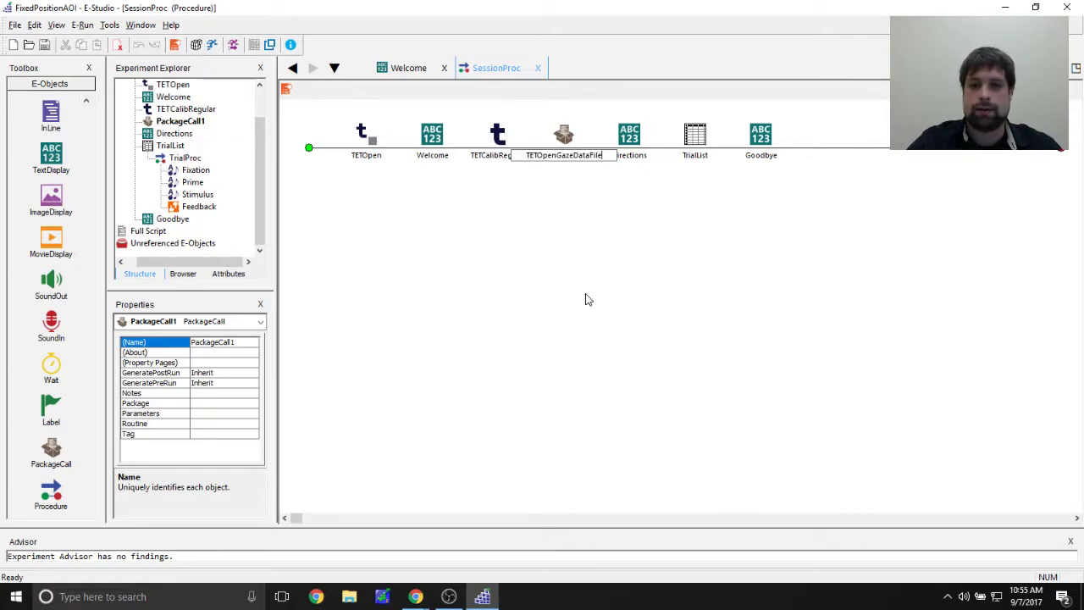
key(Return)
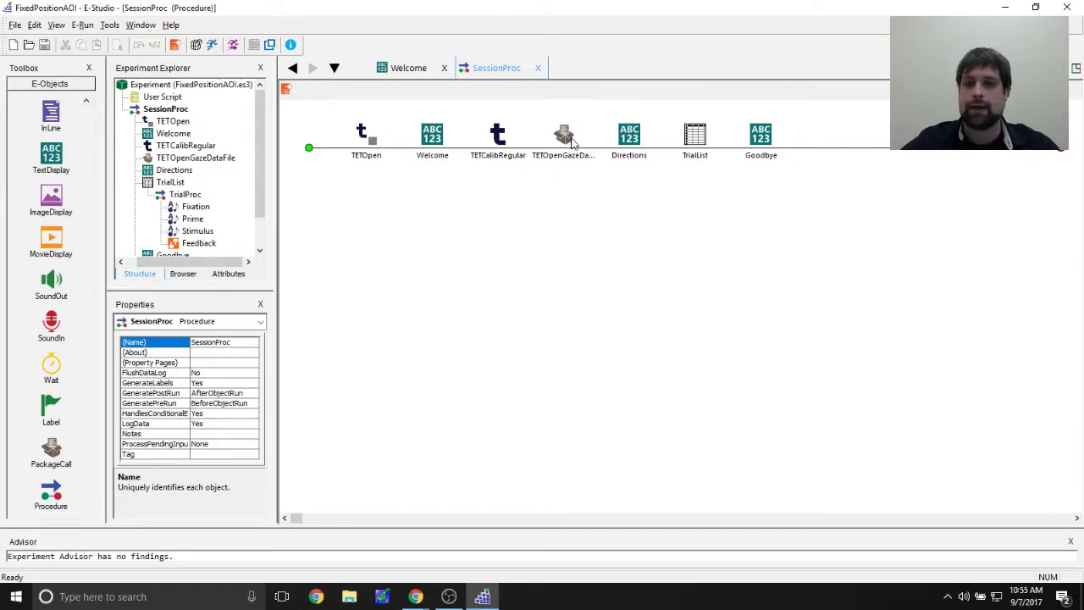
Set the TETOpenGazeDataFile PackageCall's package to TET and its routine to OpenGazeDataFile.
double_click(568, 138)
click(487, 208)
click(488, 222)
click(727, 208)
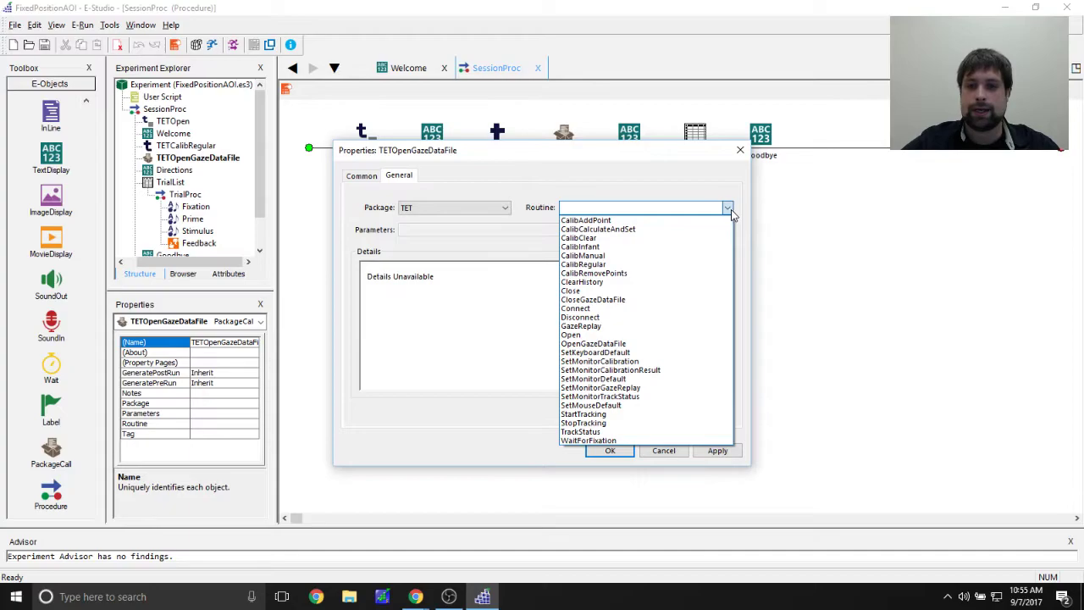
click(694, 345)
Examine the OpenGazeDataFile routine's overview and how its vFilename parameter forms the default gaze data file name.
drag(368, 287, 559, 292)
click(561, 291)
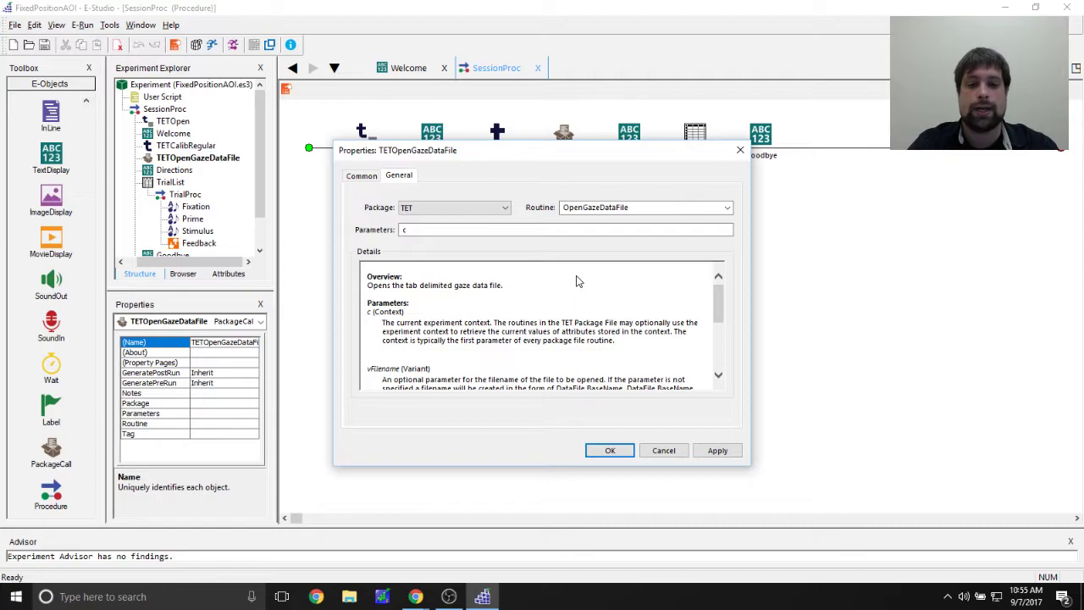
scroll(575, 288, down, 2)
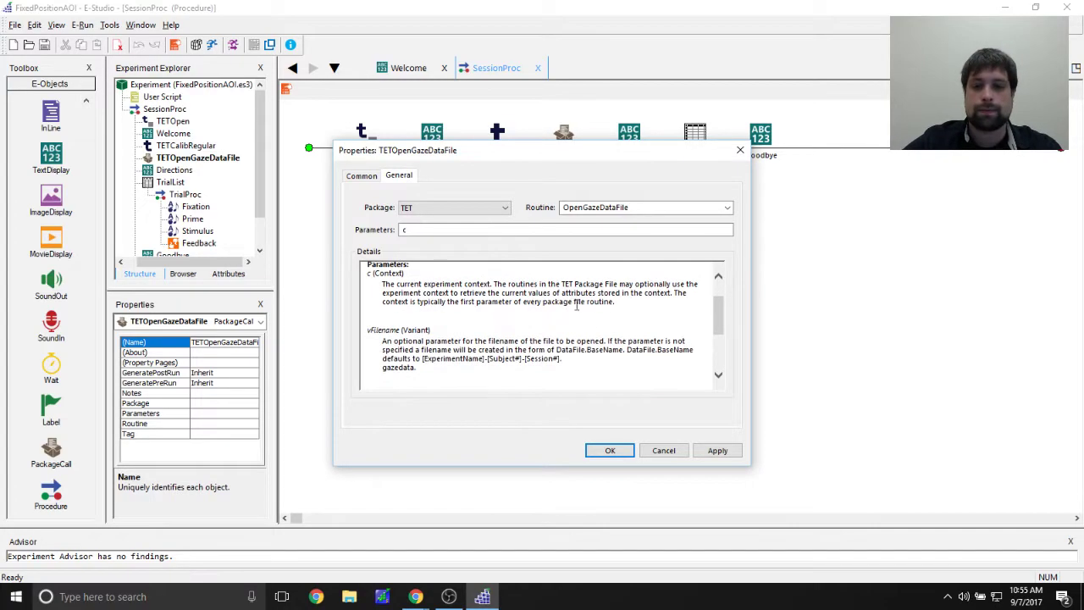
mouse_move(385, 342)
mouse_down()
mouse_move(481, 374)
mouse_move(369, 329)
mouse_up()
click(479, 375)
click(401, 345)
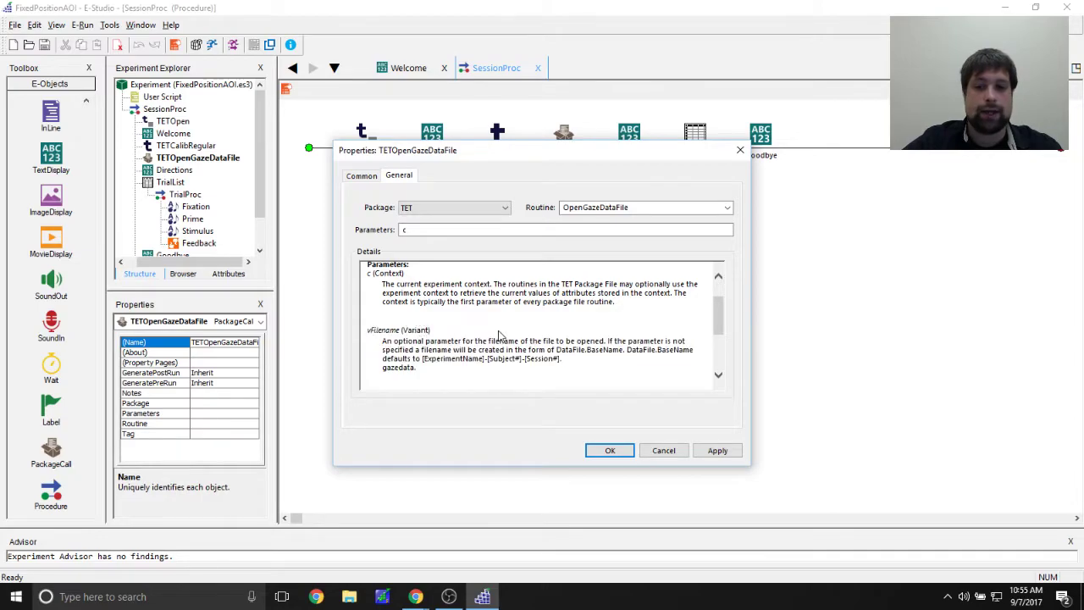
scroll(497, 342, down, 2)
scroll(500, 342, up, 1)
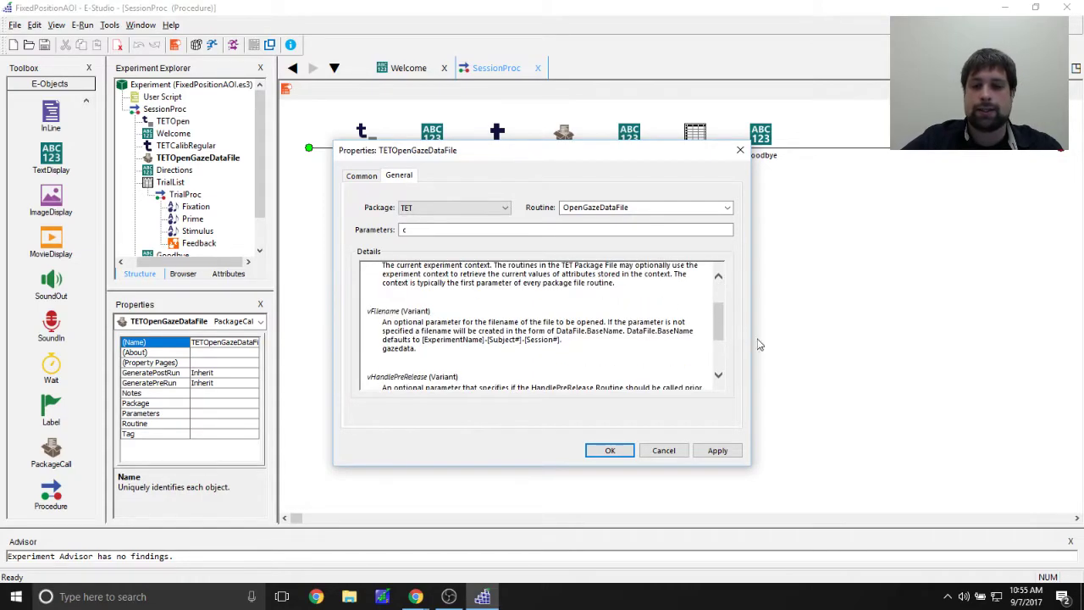
drag(424, 340, 470, 342)
click(496, 340)
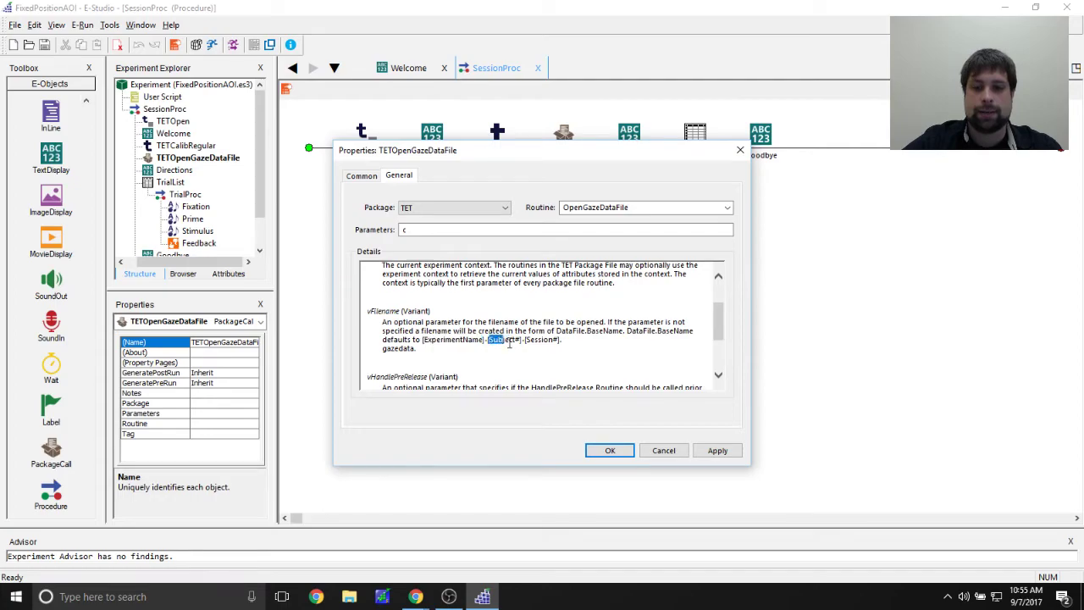
drag(568, 350, 591, 339)
click(422, 339)
click(599, 354)
Read the OpenGazeDataFile remarks about existing files and file numbers, and apply the TETOpenGazeDataFile settings.
scroll(524, 352, down, 3)
scroll(631, 372, down, 1)
drag(368, 356, 576, 381)
click(394, 352)
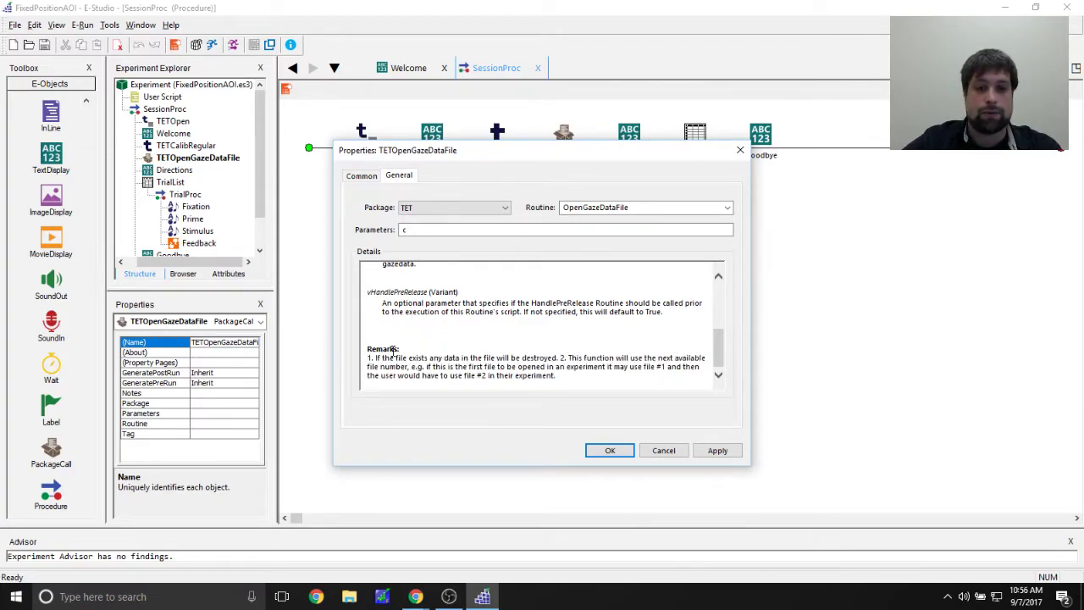
drag(369, 357, 558, 359)
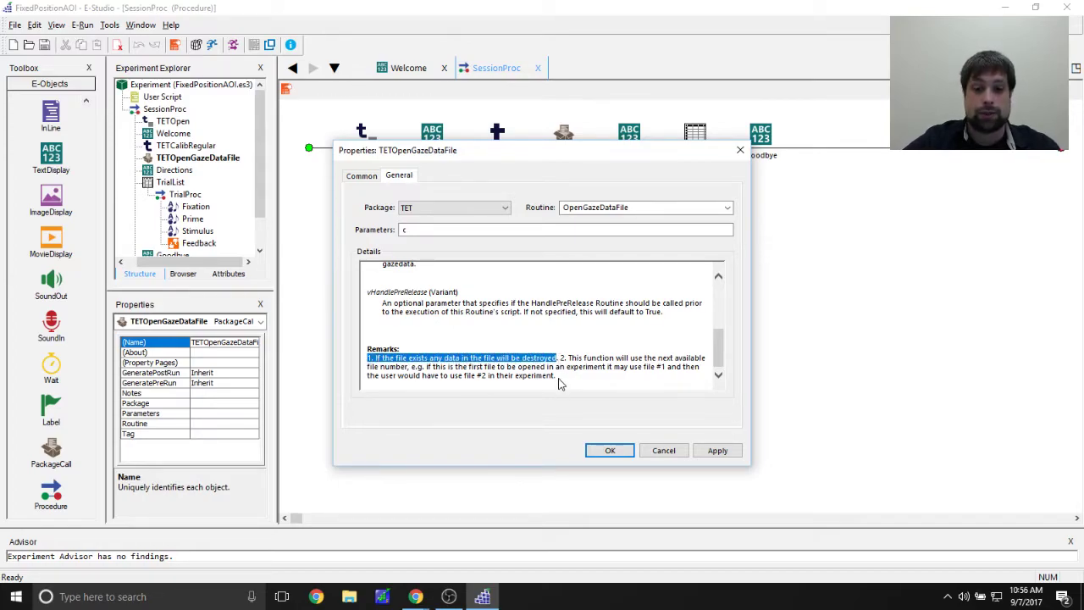
click(559, 383)
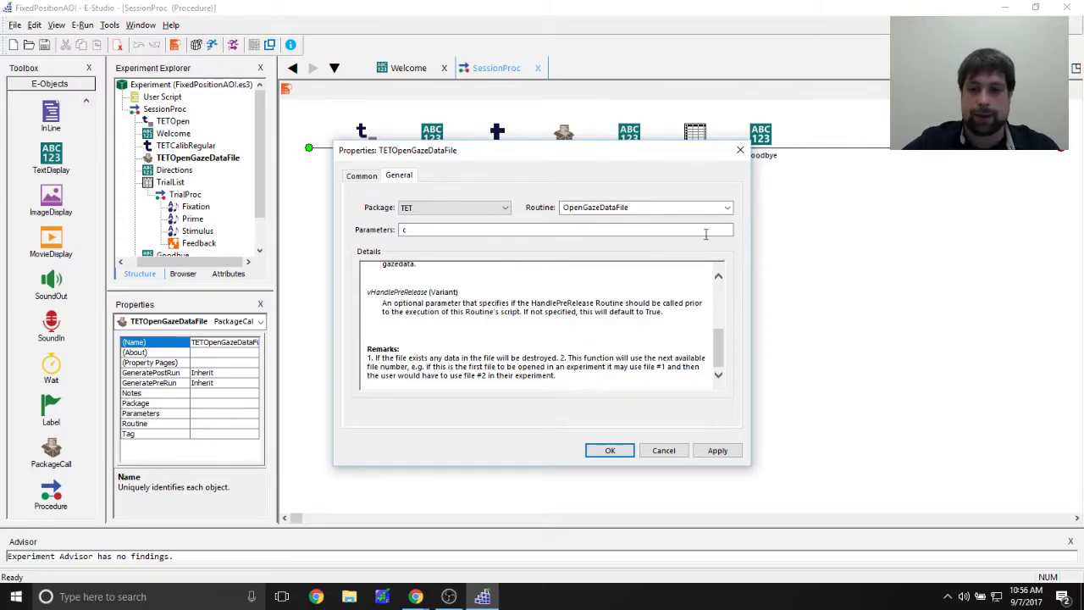
click(718, 449)
click(607, 449)
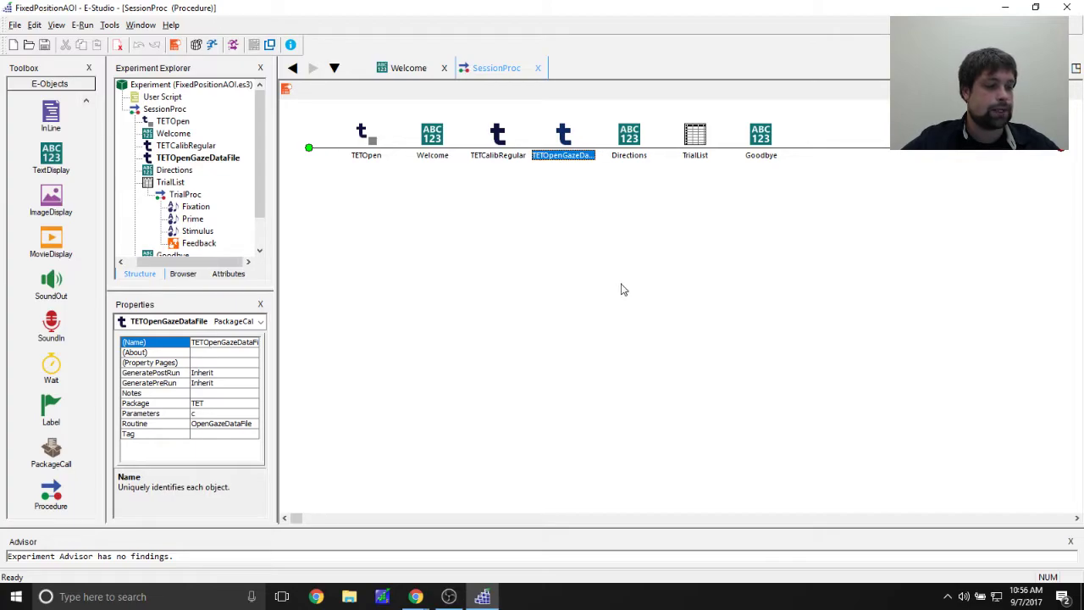
click(372, 134)
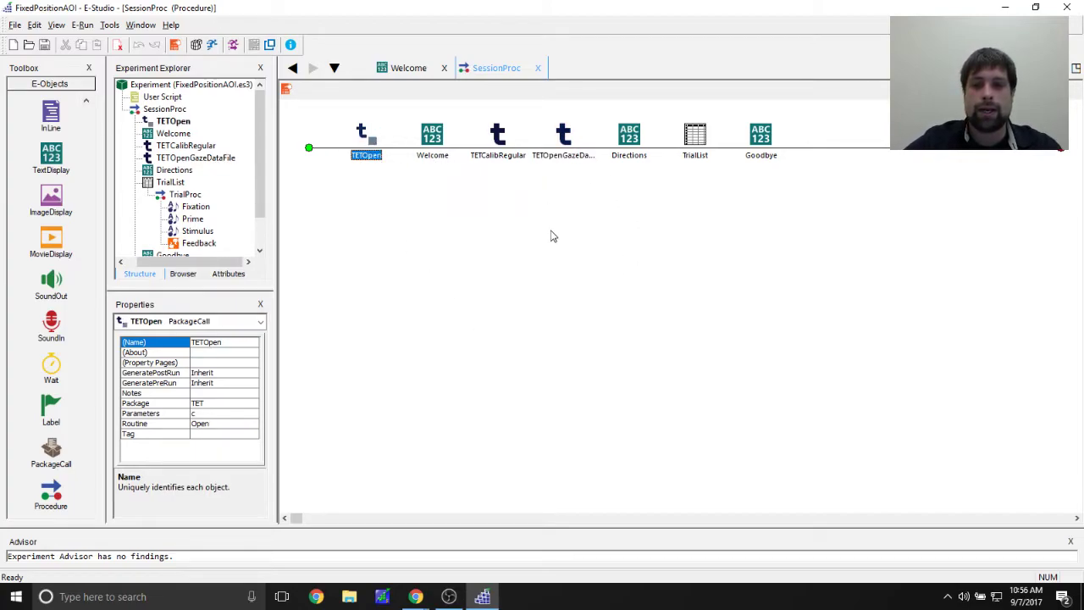
click(557, 139)
click(589, 352)
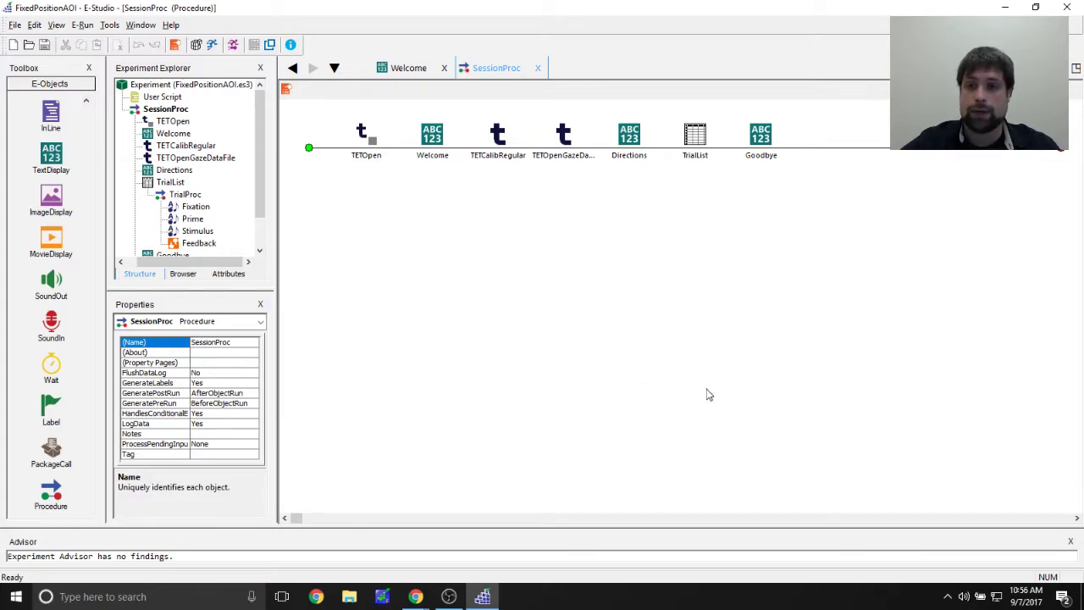
Add a PackageCall at the end of SessionProc, after Goodbye, and name it TETCloseGazeDataFile.
drag(56, 460, 832, 229)
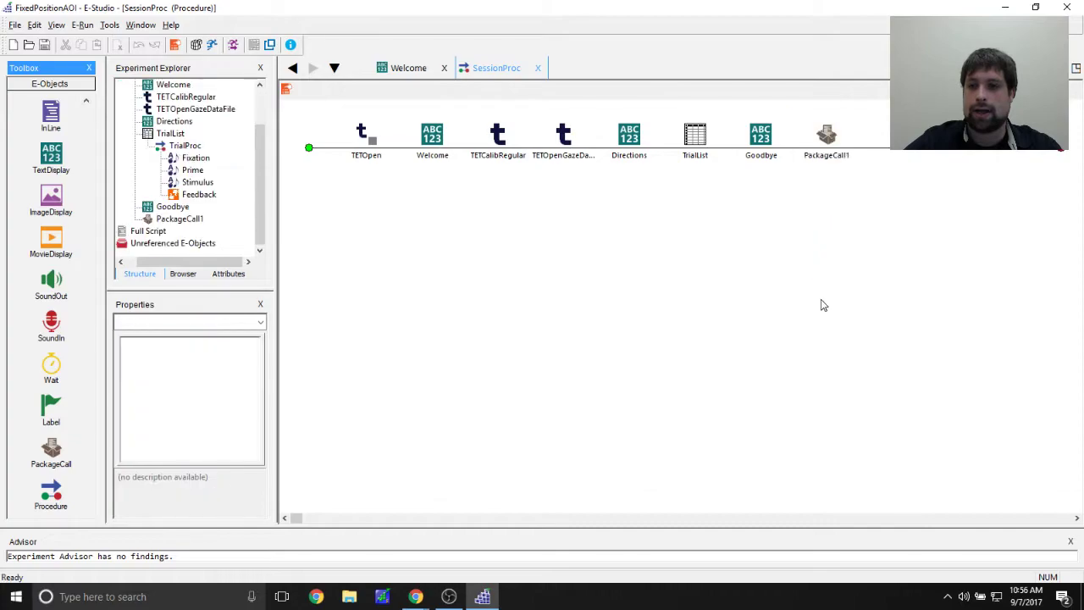
right_click(829, 152)
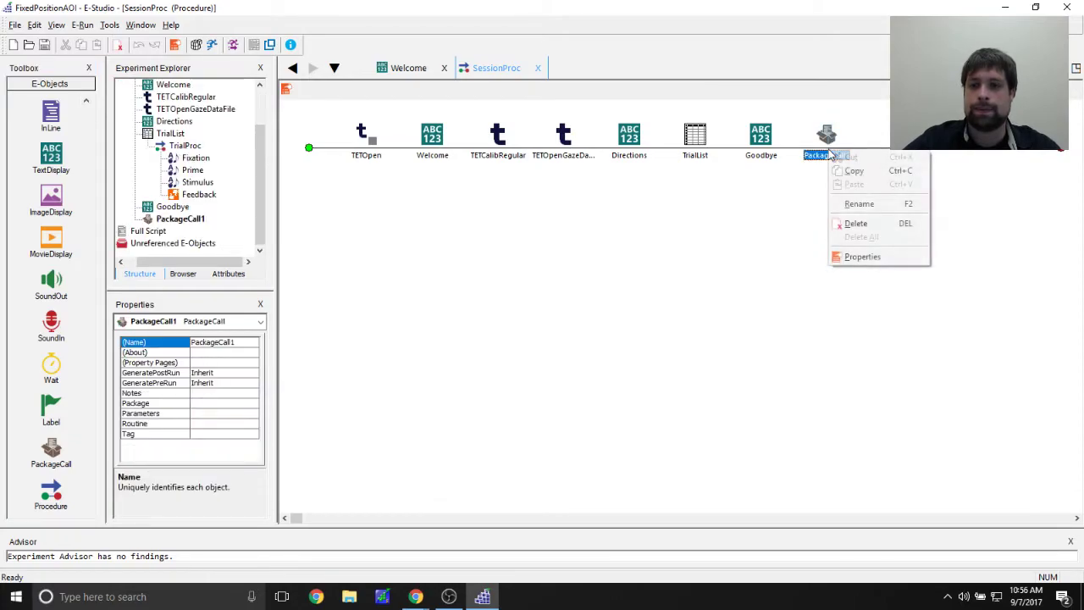
click(860, 205)
text(TET)
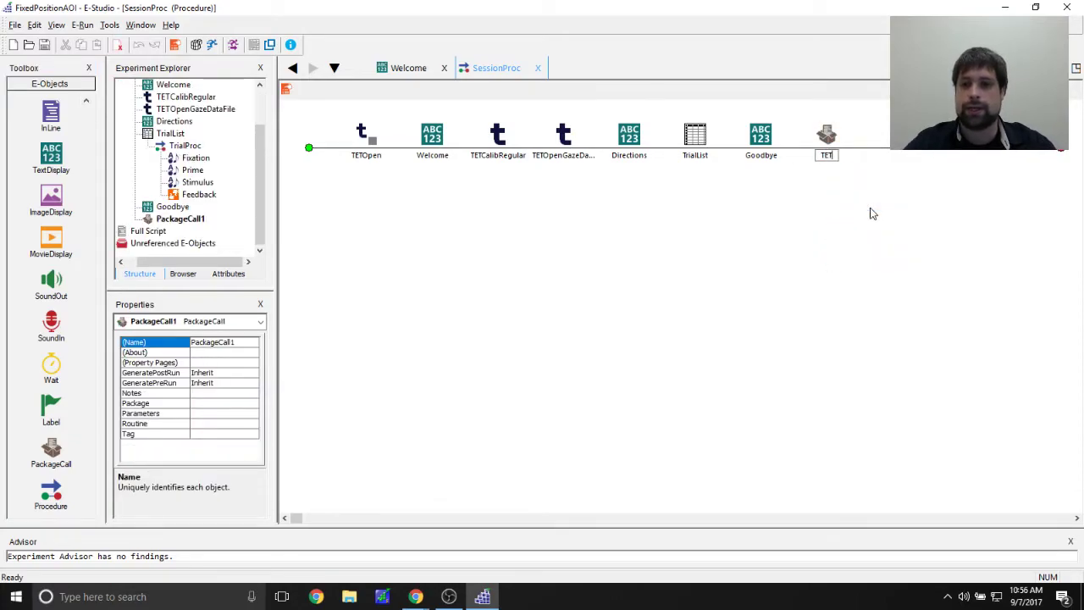
text(CloseGazeDataFile)
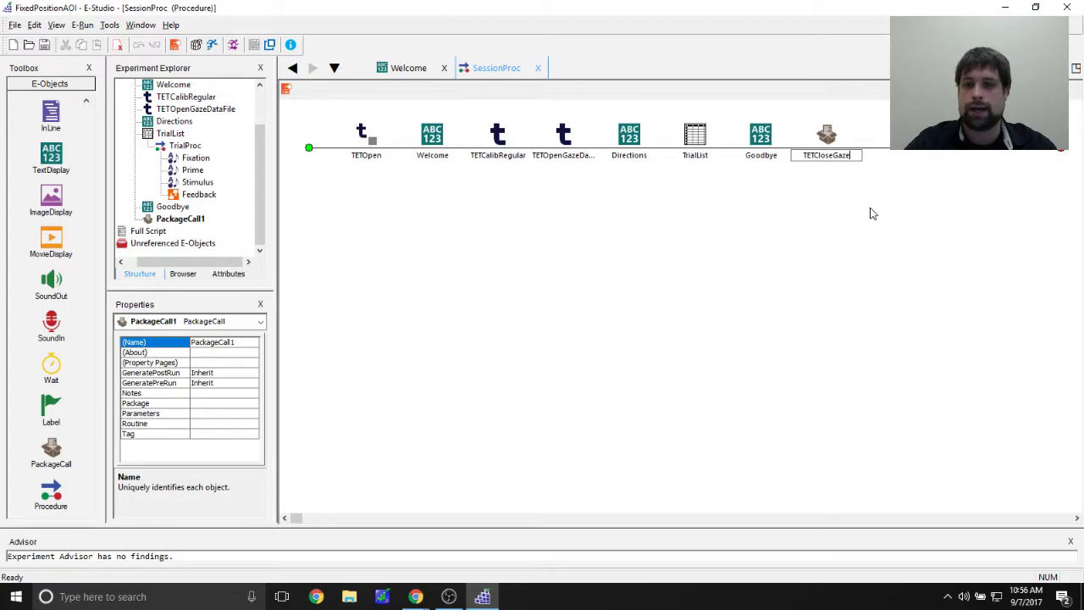
key(Return)
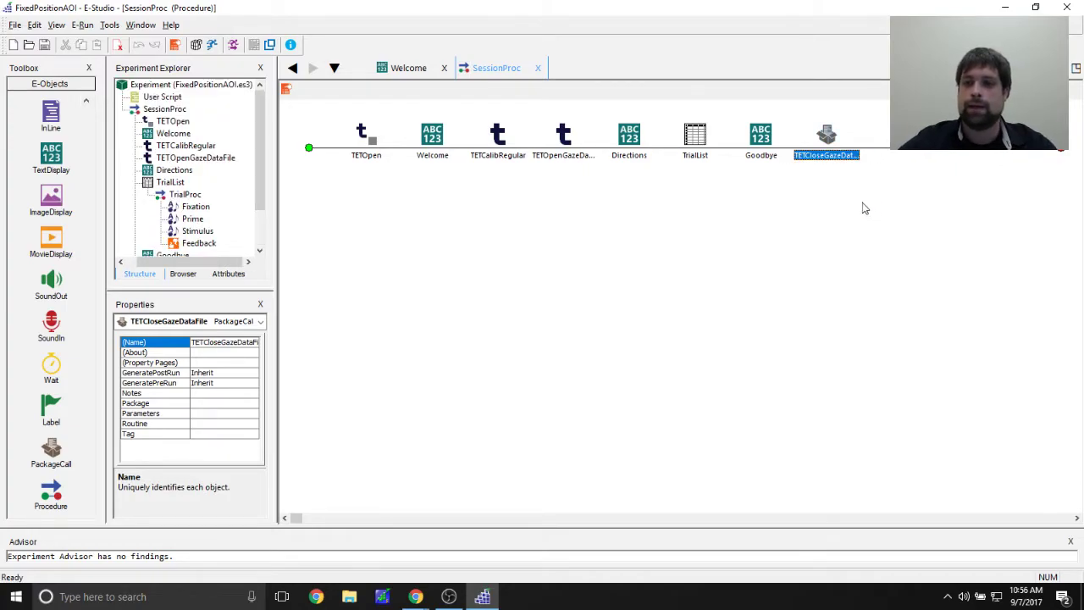
click(860, 207)
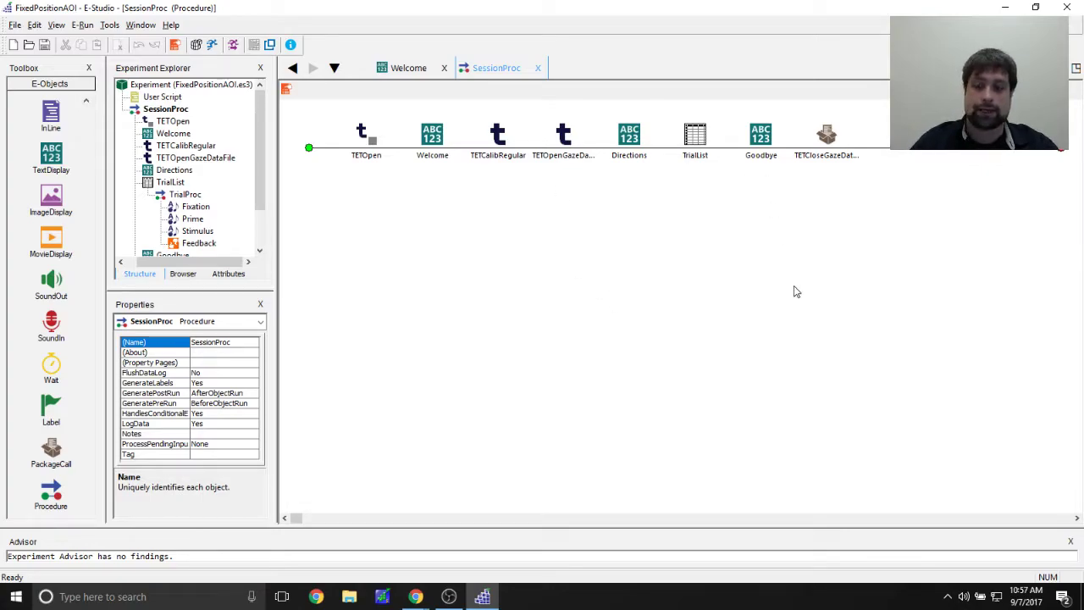
Set the TETCloseGazeDataFile PackageCall to package TET and routine CloseGazeDataFile, review the routine's details, and apply the settings.
double_click(836, 146)
click(455, 211)
click(446, 218)
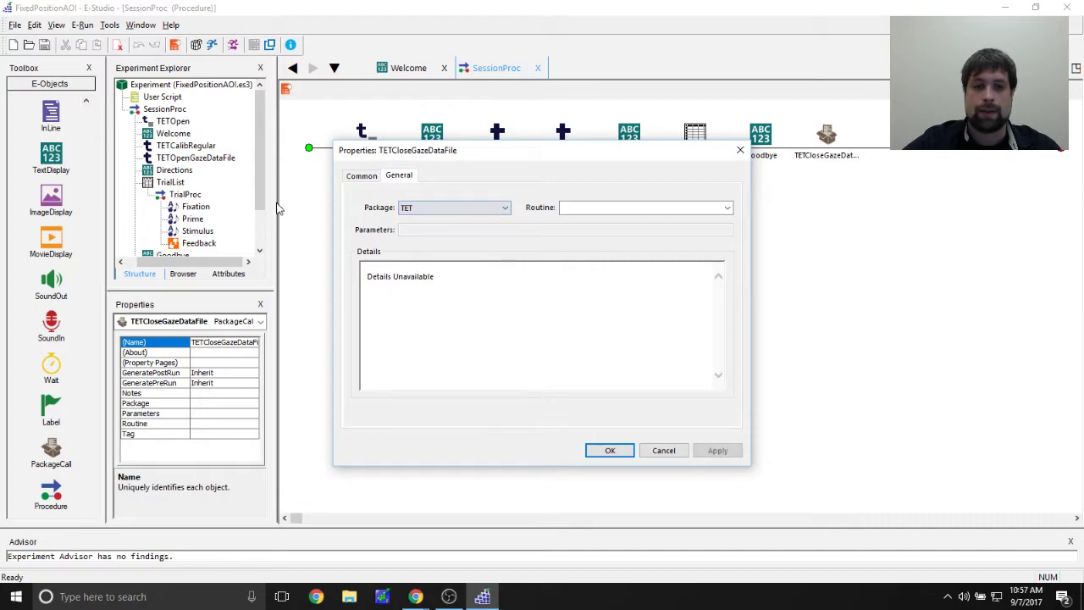
click(720, 207)
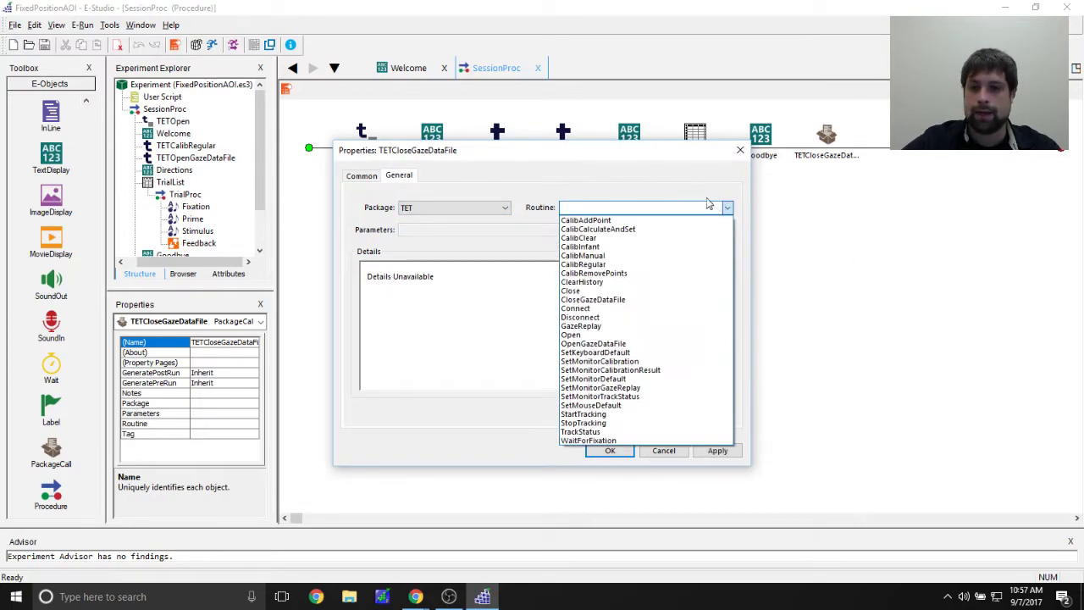
click(643, 300)
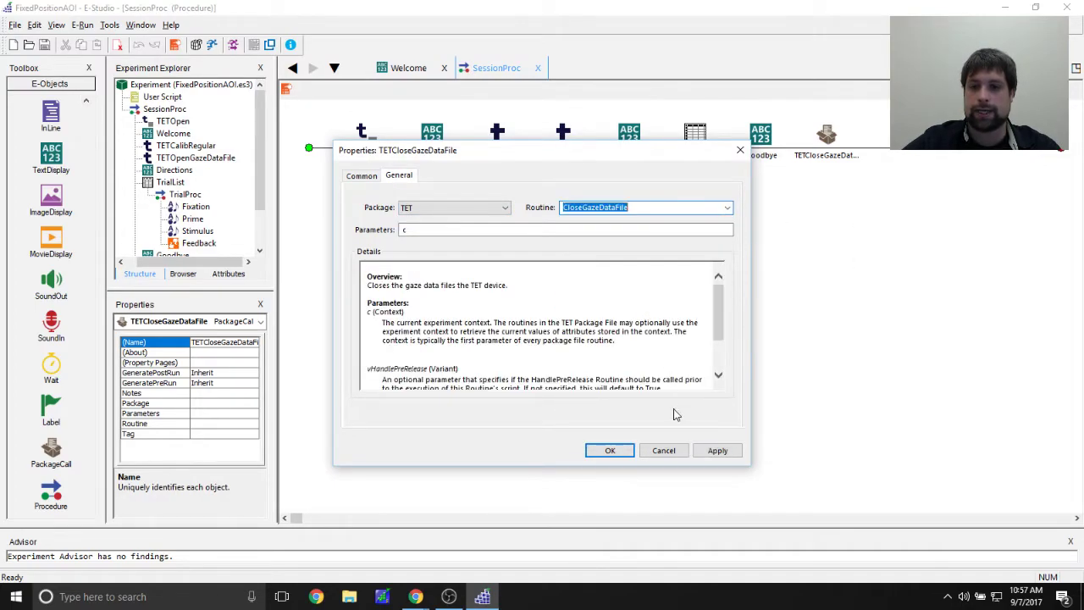
scroll(550, 332, down, 2)
scroll(491, 333, up, 1)
scroll(457, 335, down, 1)
scroll(447, 333, up, 1)
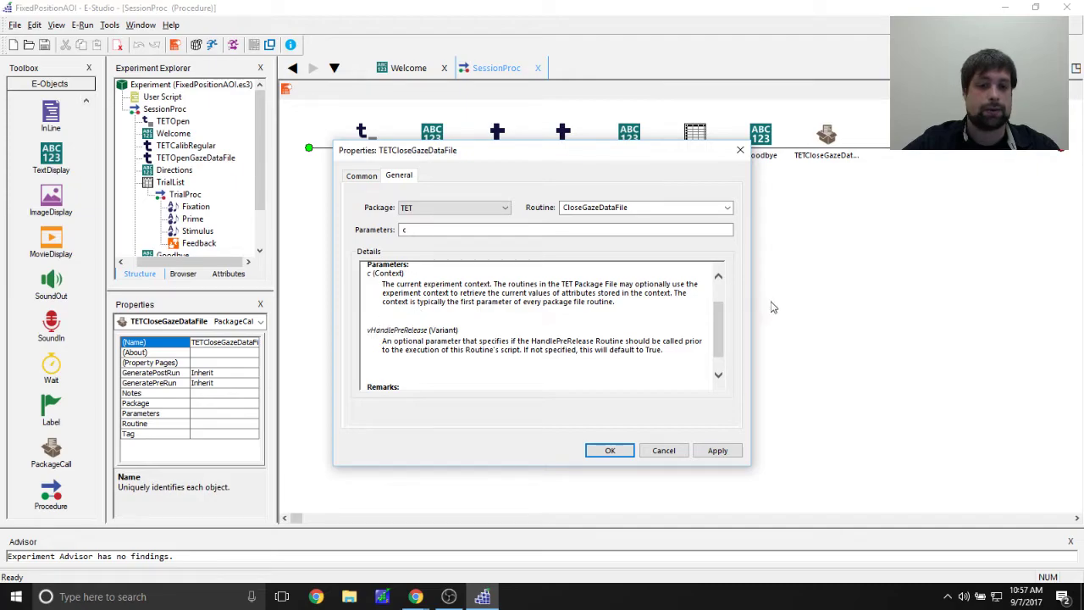
click(714, 450)
click(612, 450)
click(601, 392)
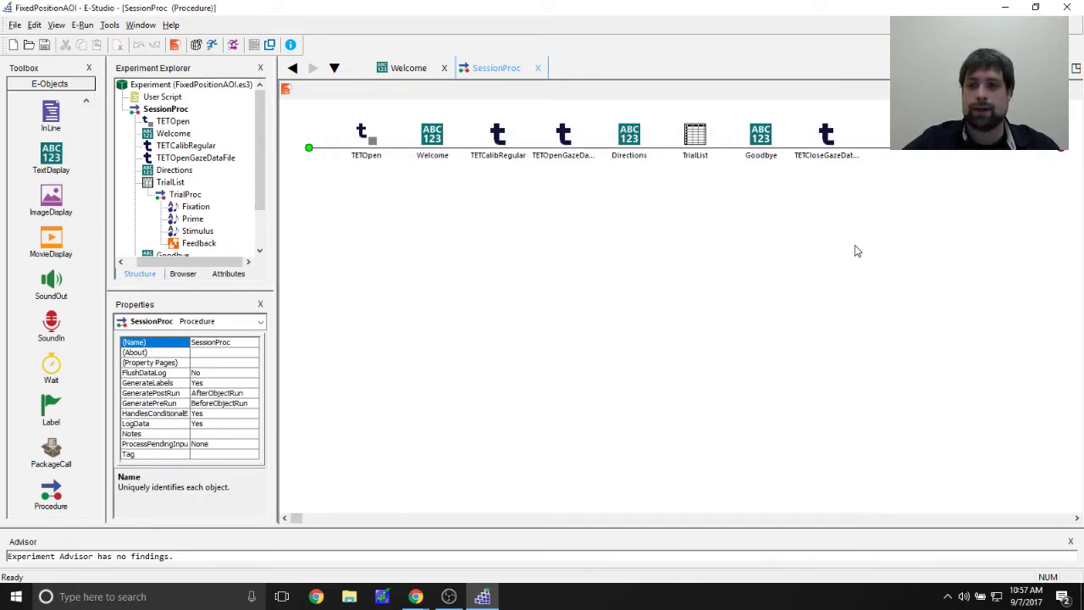
Add a PackageCall at the end of SessionProc, after TETCloseGazeDataFile, and name it TETClose.
drag(51, 450, 979, 337)
right_click(891, 159)
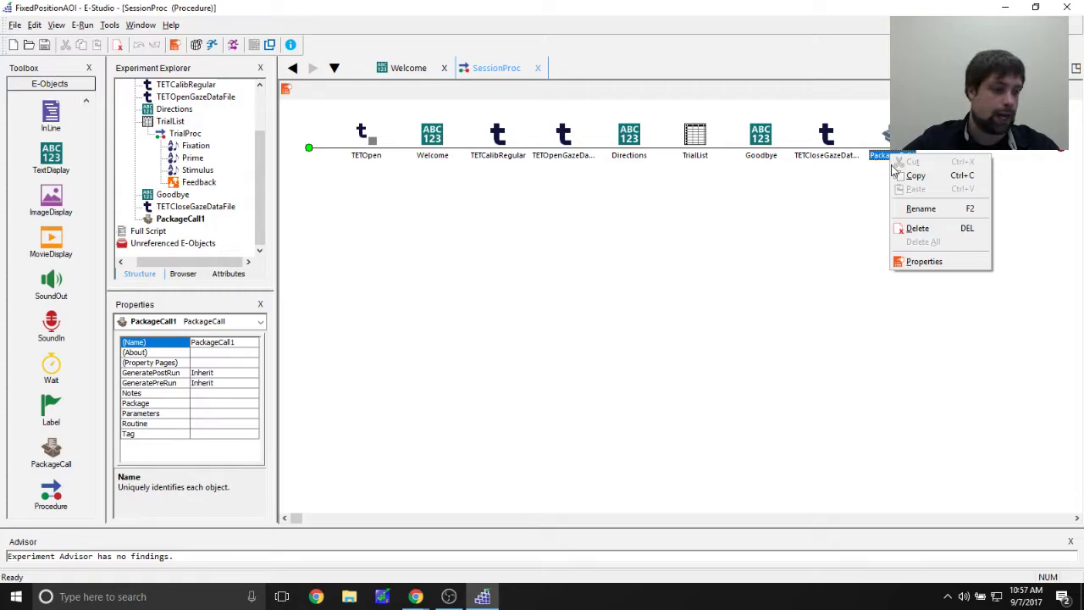
click(921, 210)
text(TETClose)
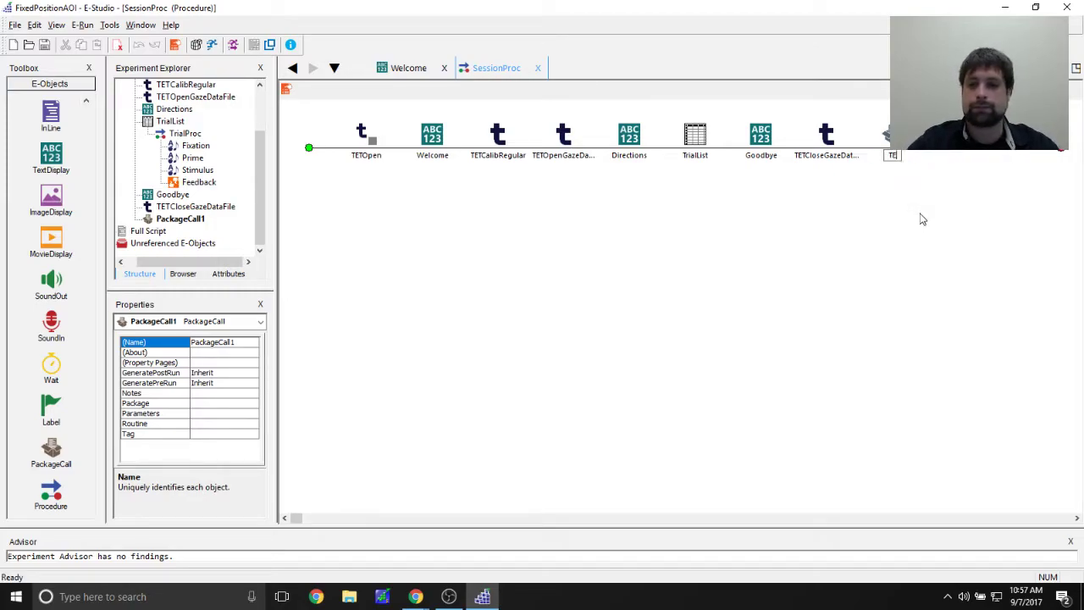
key(Return)
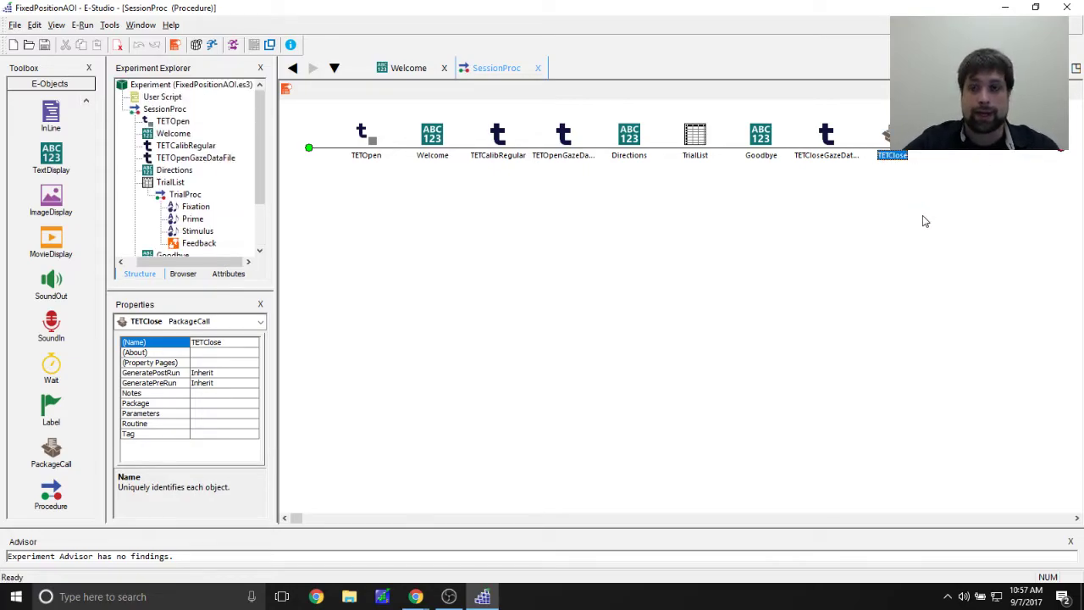
Set the TETClose PackageCall to package TET and routine Close.
double_click(891, 136)
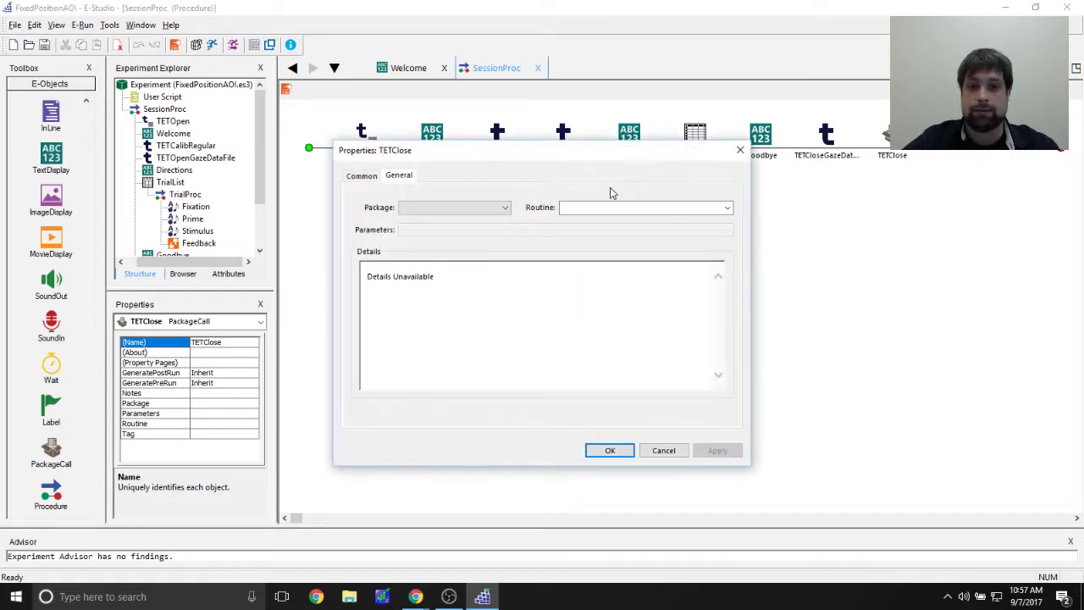
click(505, 208)
click(499, 230)
click(449, 207)
click(448, 220)
click(728, 207)
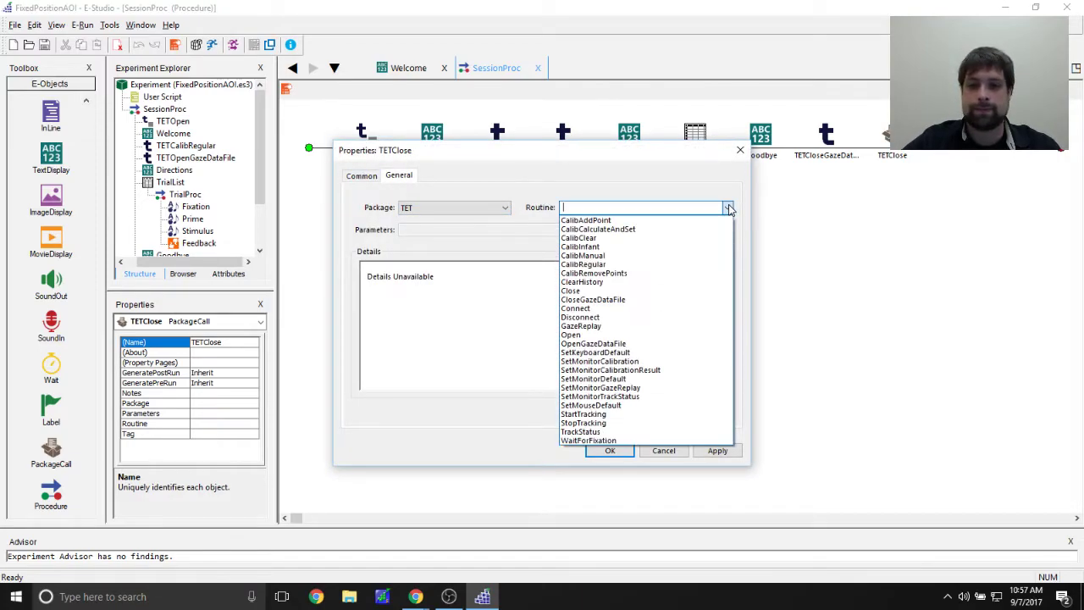
click(685, 290)
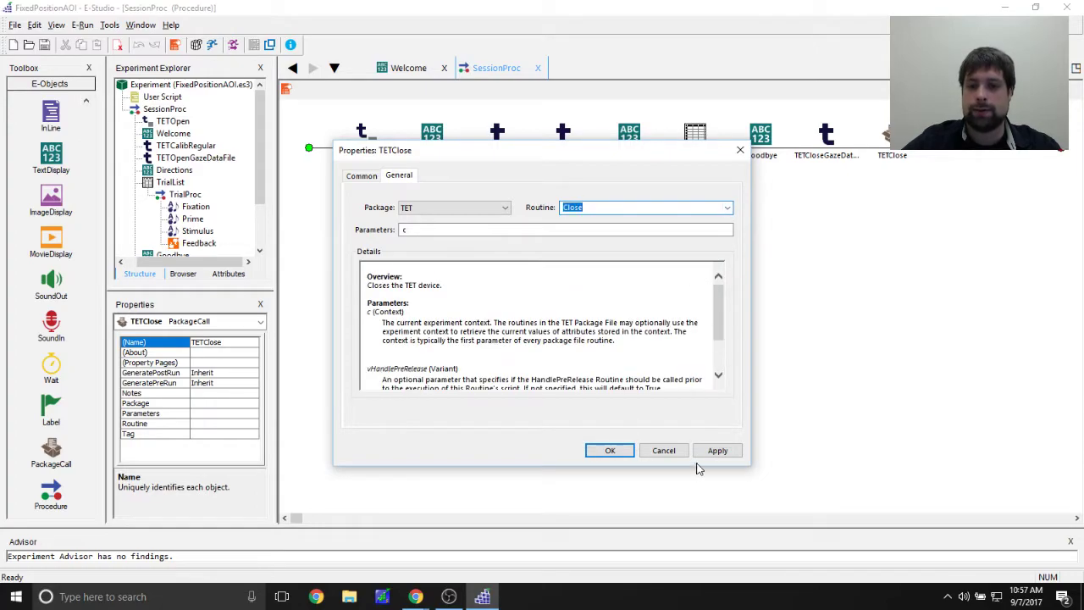
Read the Close routine's overview and parameter details, and apply the TETClose settings.
scroll(532, 309, down, 3)
scroll(545, 320, up, 3)
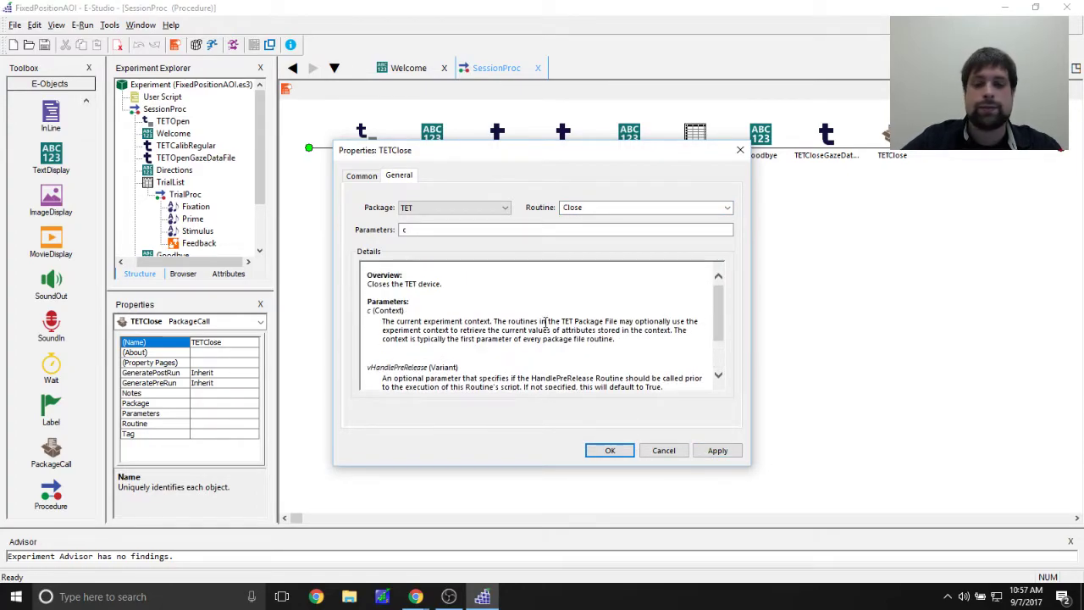
scroll(500, 320, down, 1)
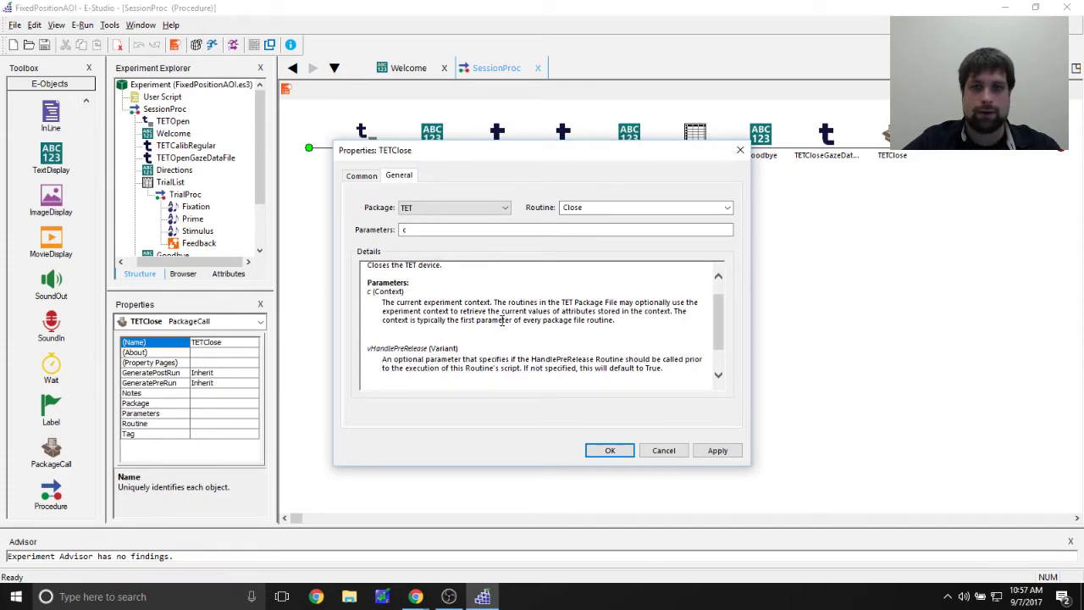
drag(481, 152, 496, 189)
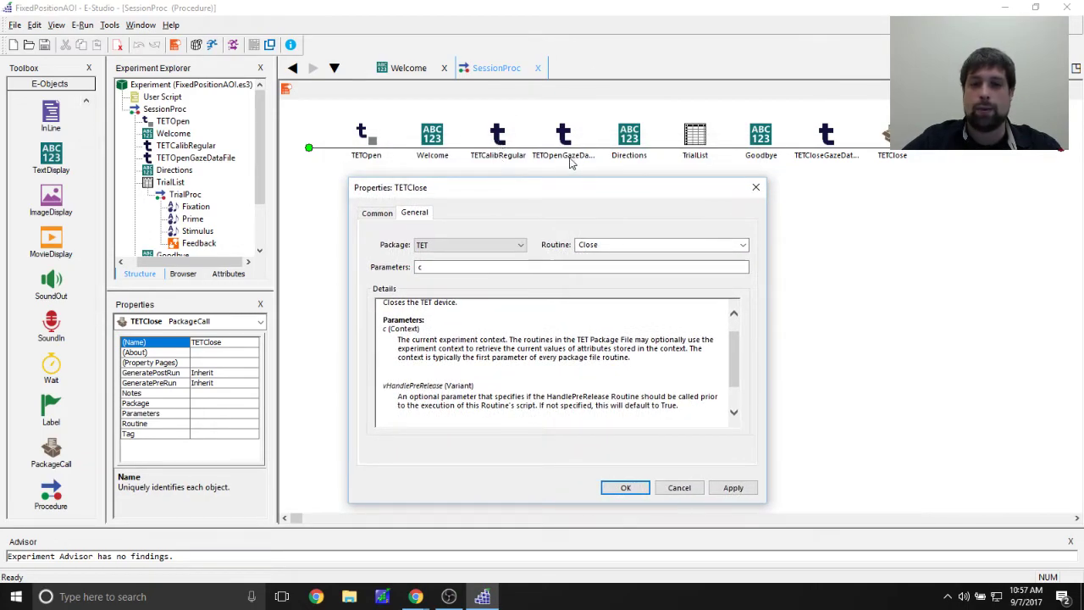
mouse_move(516, 194)
mouse_down()
mouse_move(511, 203)
mouse_move(526, 189)
mouse_up()
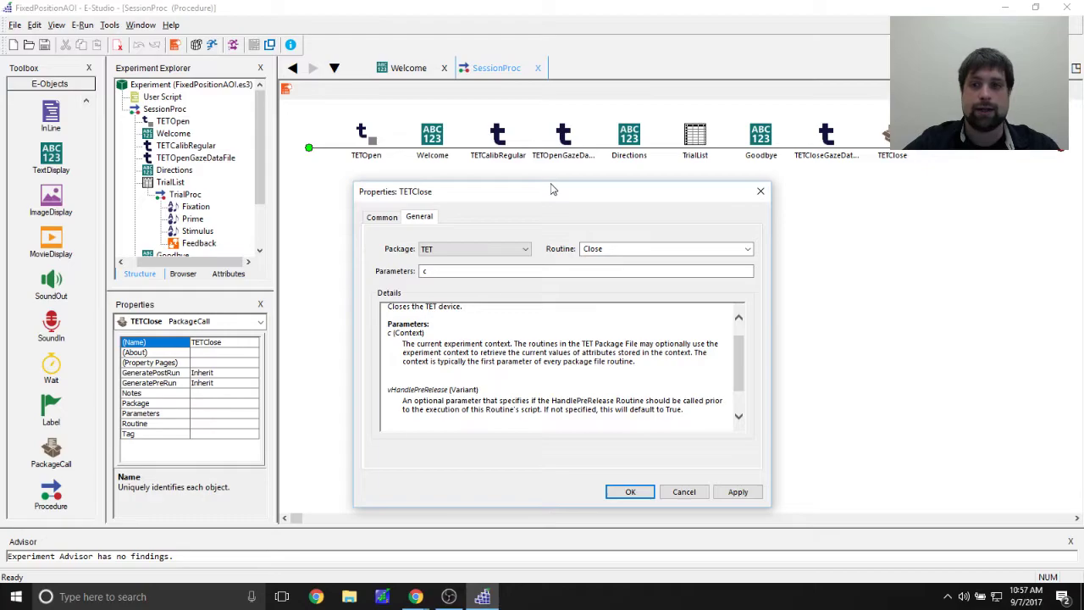
drag(549, 193, 573, 150)
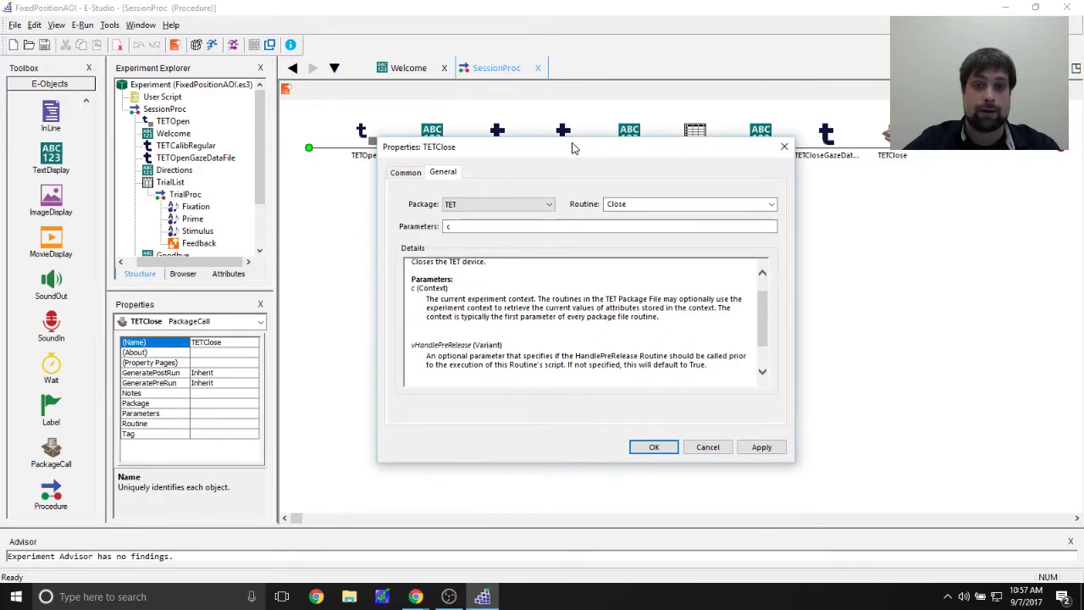
click(761, 449)
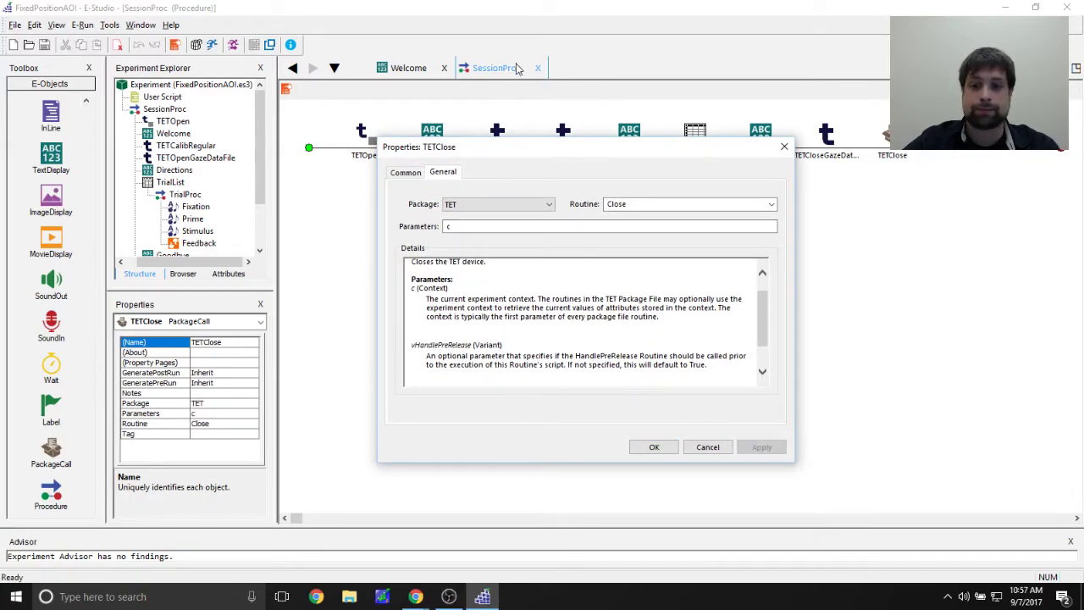
click(653, 448)
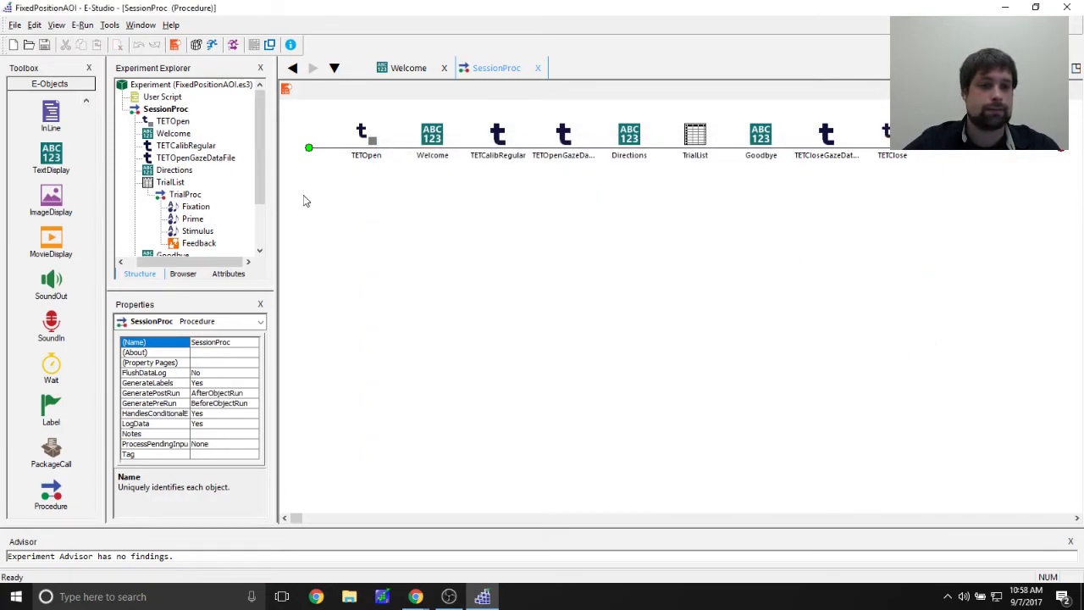
Review the objects in the SessionProc structure and open the TrialProc procedure under TrialList.
drag(259, 161, 252, 95)
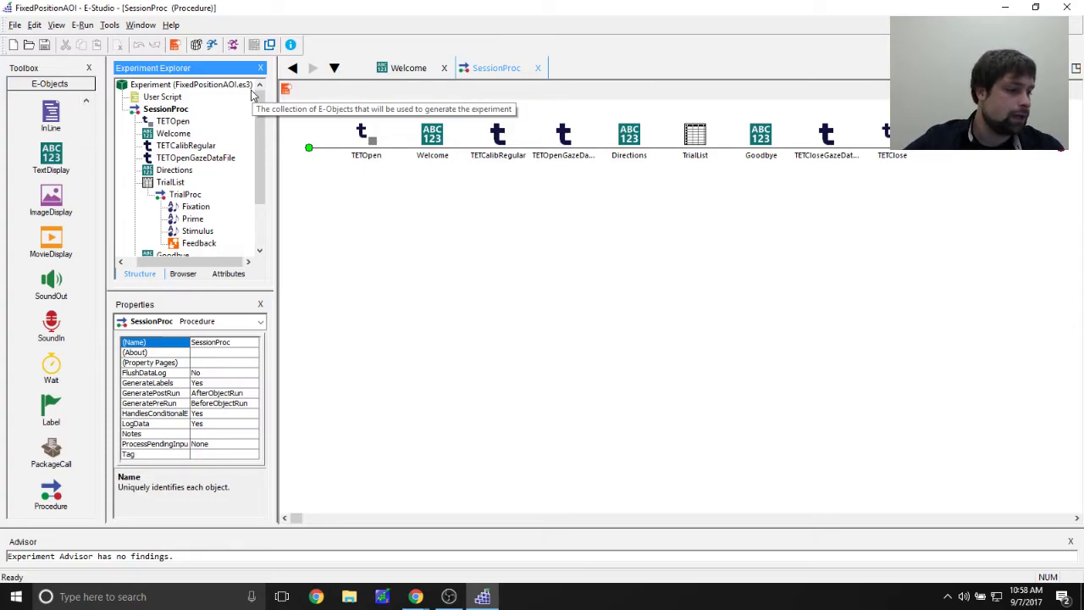
drag(258, 105, 262, 154)
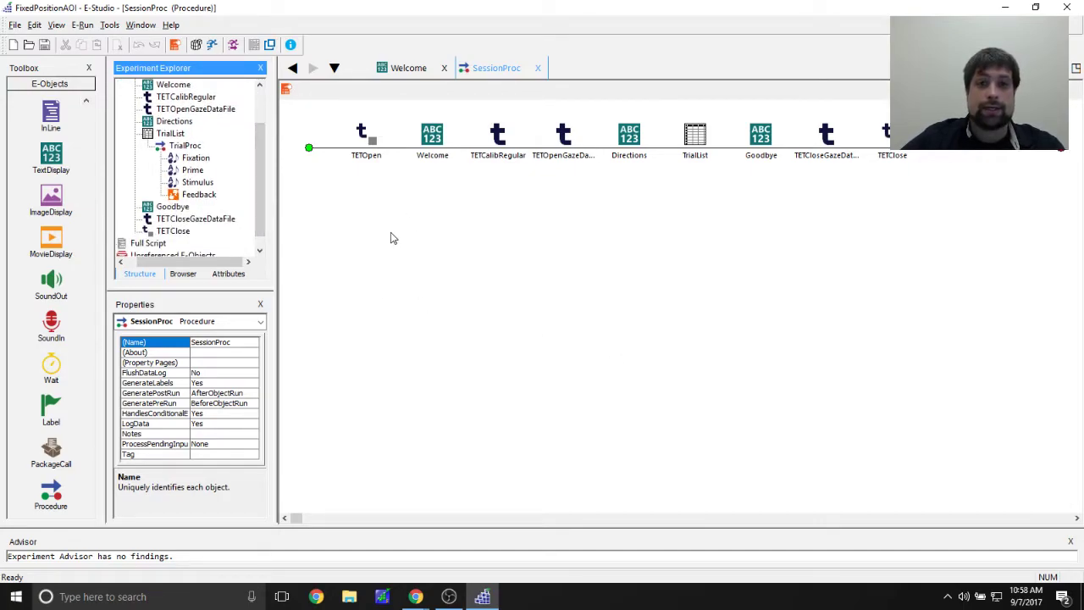
double_click(185, 145)
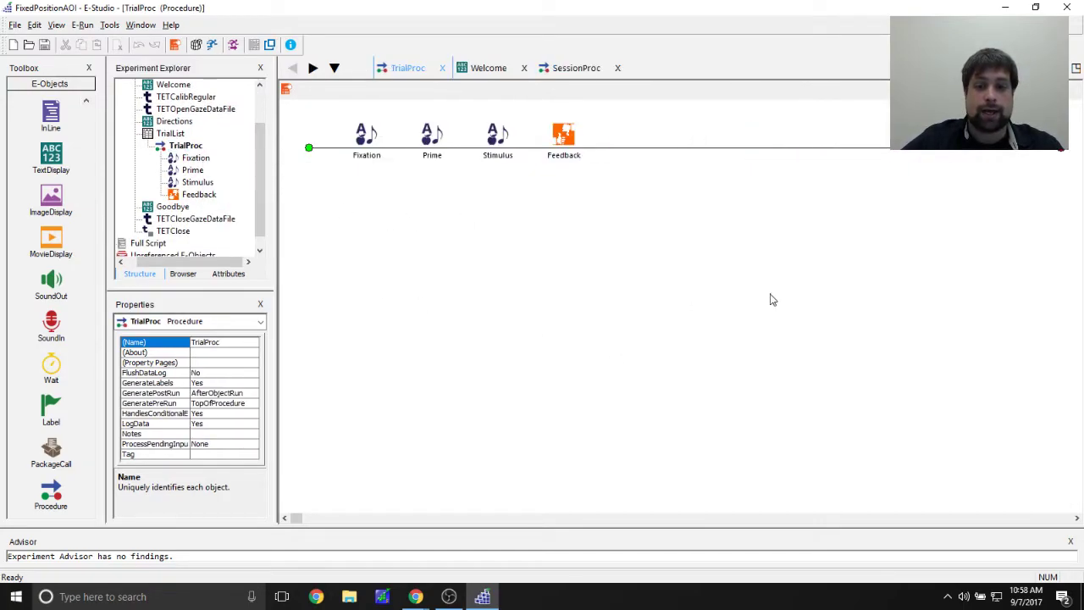
drag(261, 169, 258, 127)
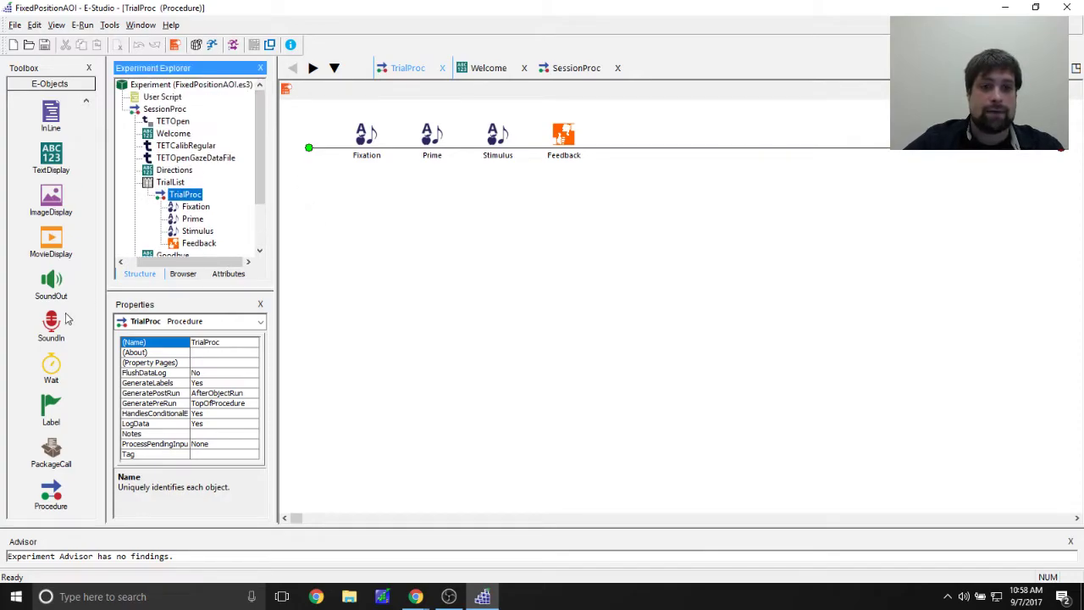
scroll(194, 170, down, 1)
click(409, 326)
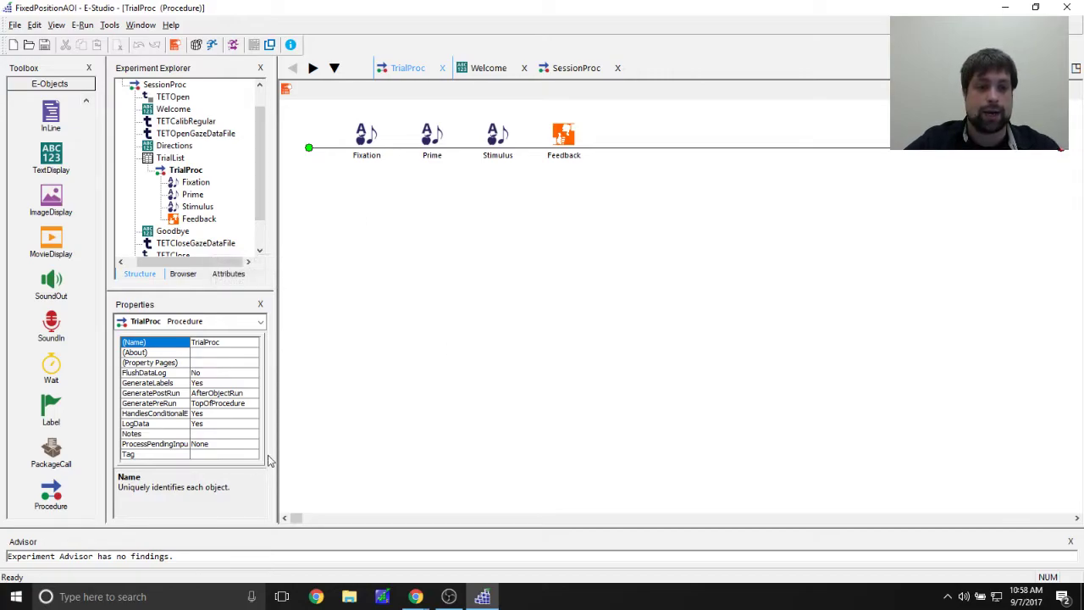
Add a PackageCall at the start of TrialProc, before Fixation, and name it TETStartTracking.
drag(53, 459, 330, 266)
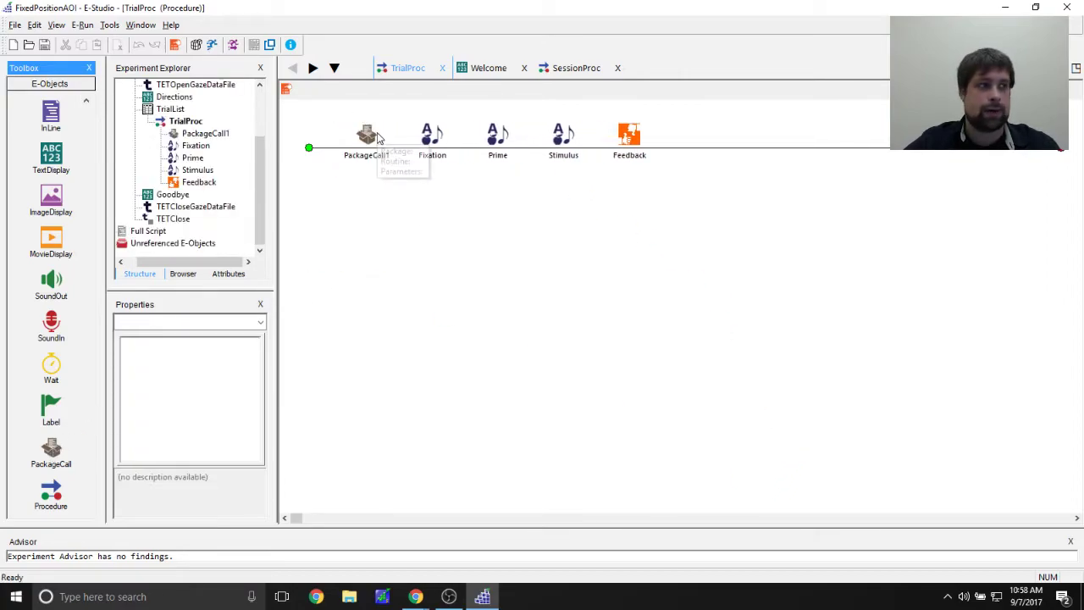
right_click(366, 146)
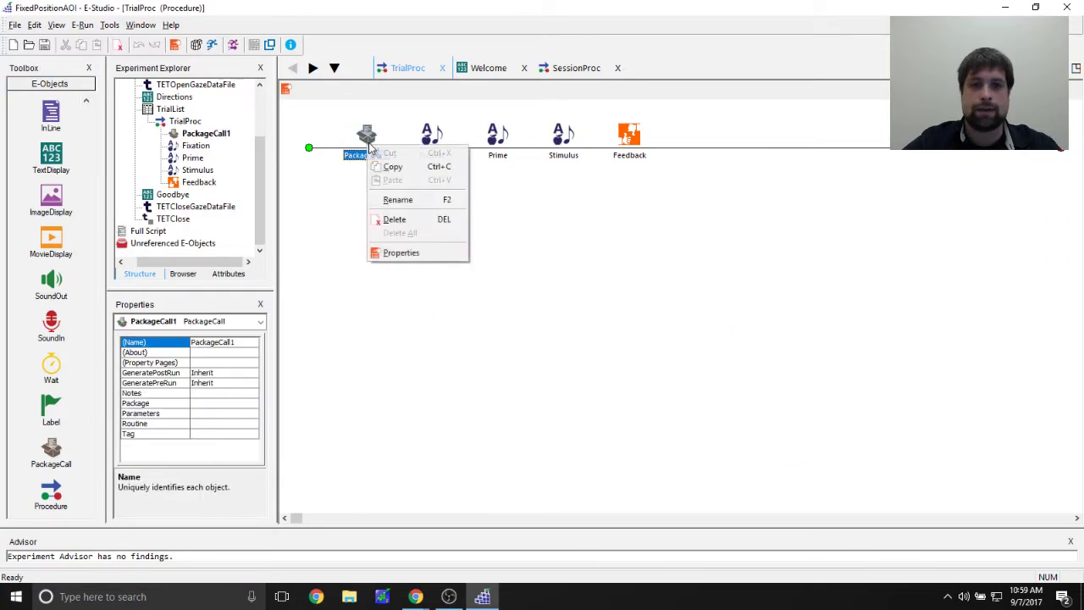
click(417, 202)
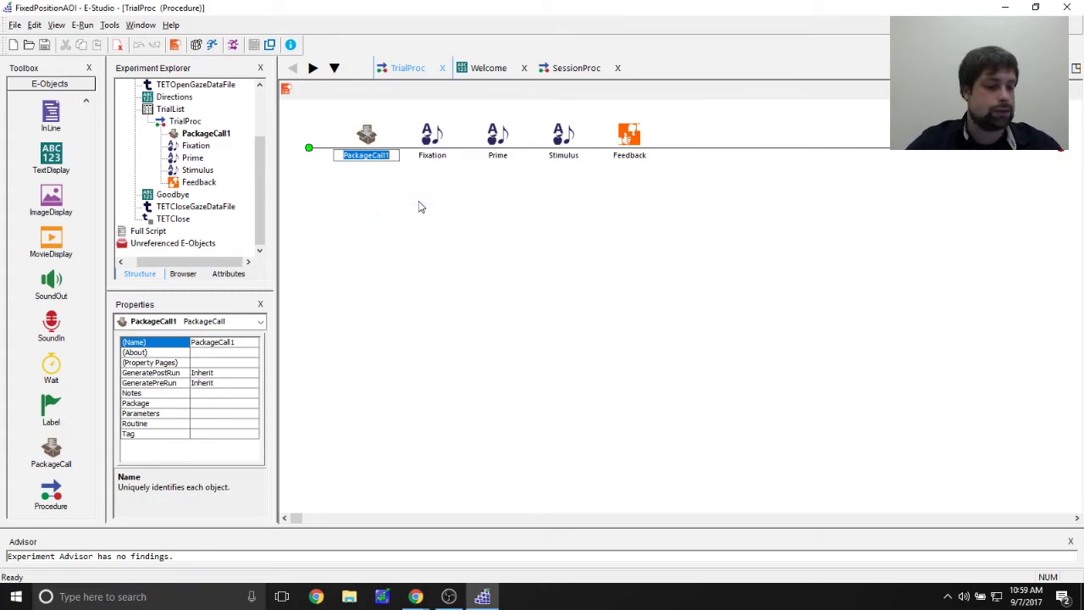
text(TETStartTracking)
key(Return)
click(397, 245)
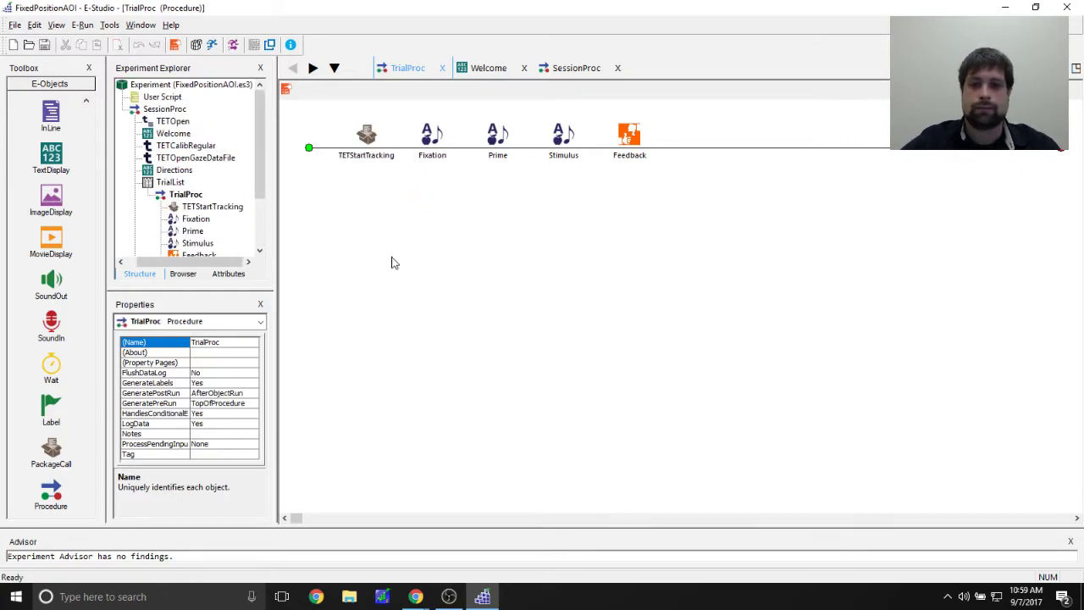
Set the TETStartTracking PackageCall to package TET and routine StartTracking.
double_click(372, 142)
click(496, 211)
click(496, 220)
click(726, 207)
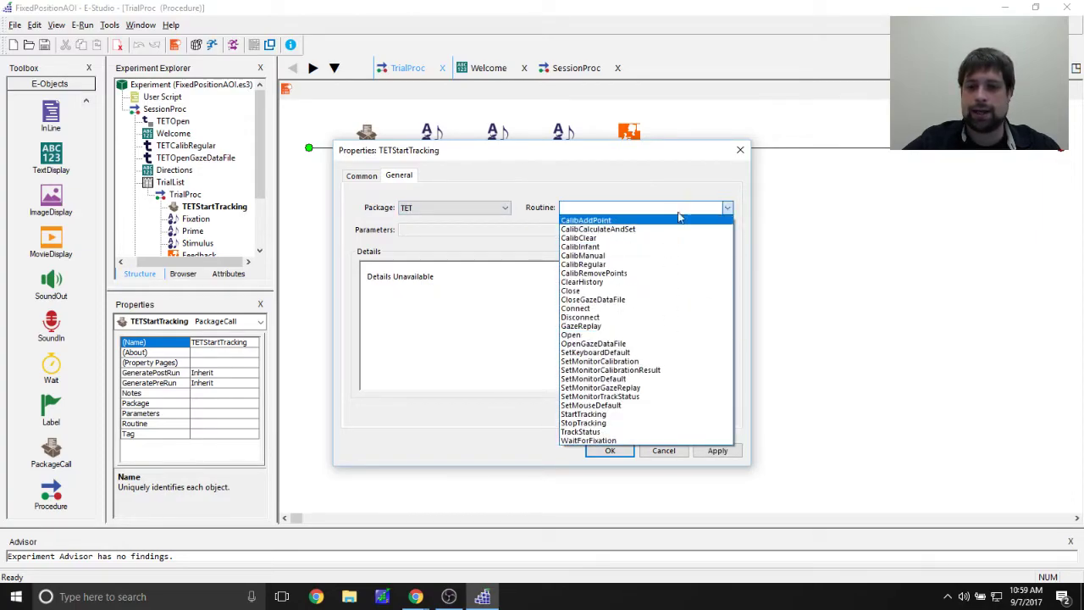
click(643, 414)
Read the StartTracking routine's vClearHistory parameter description and apply the TETStartTracking settings.
scroll(566, 322, down, 3)
scroll(565, 321, down, 2)
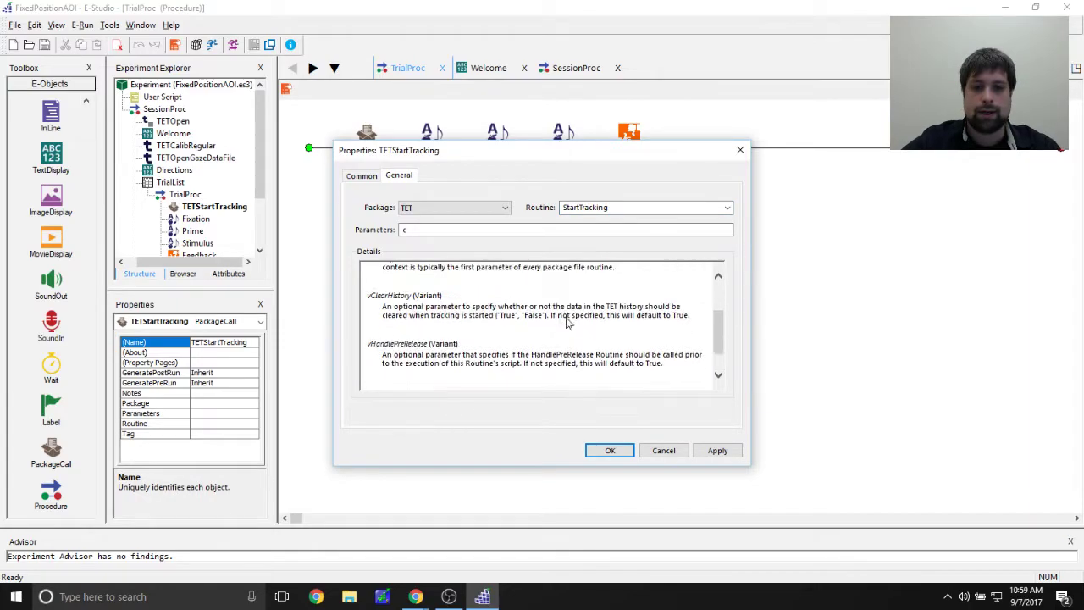
scroll(567, 318, up, 2)
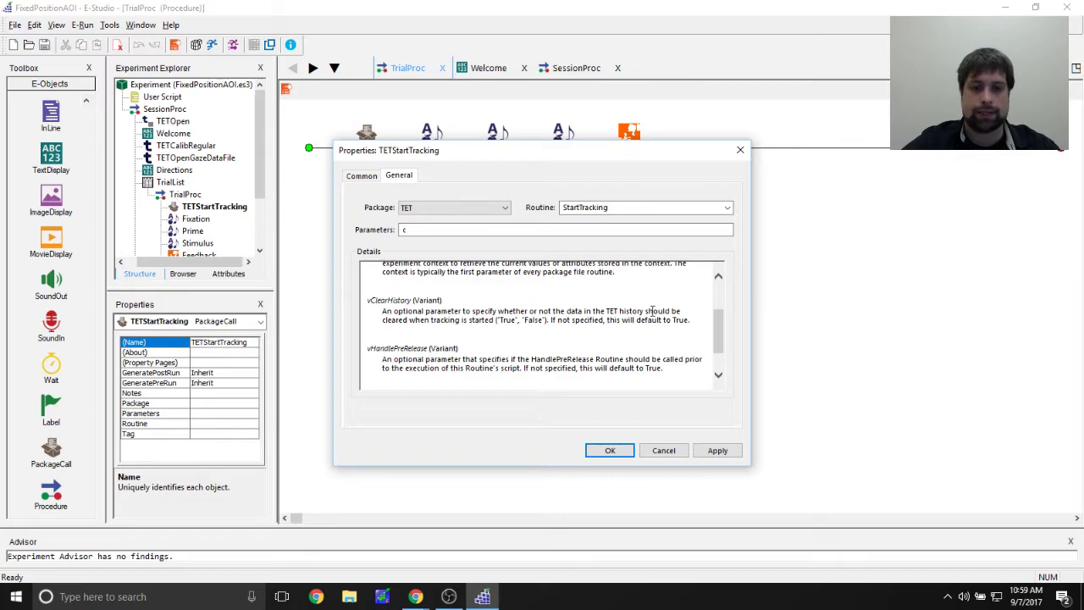
drag(382, 312, 641, 323)
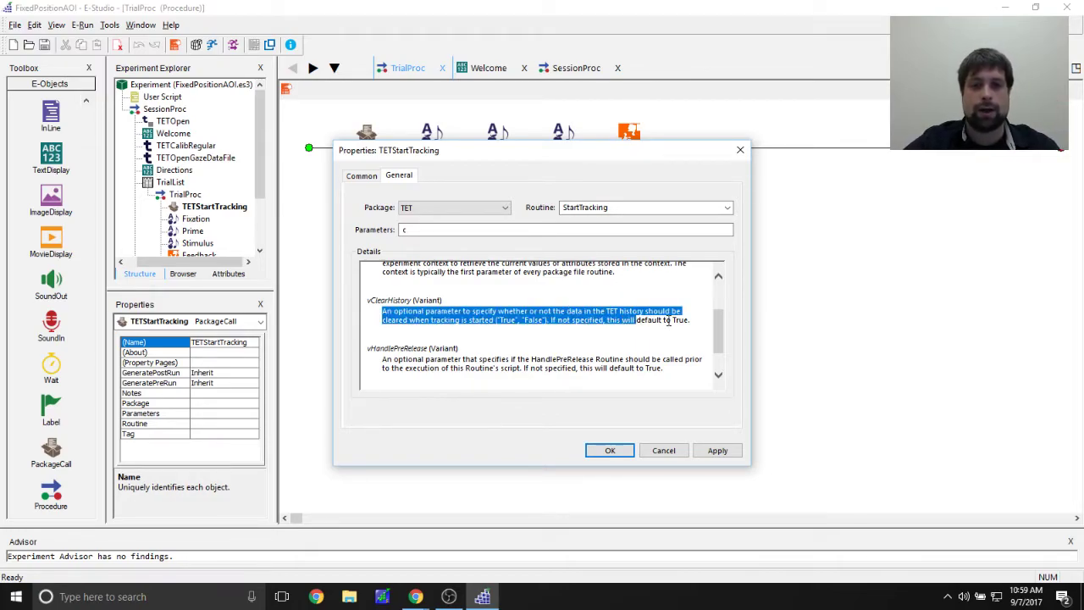
drag(496, 158, 501, 189)
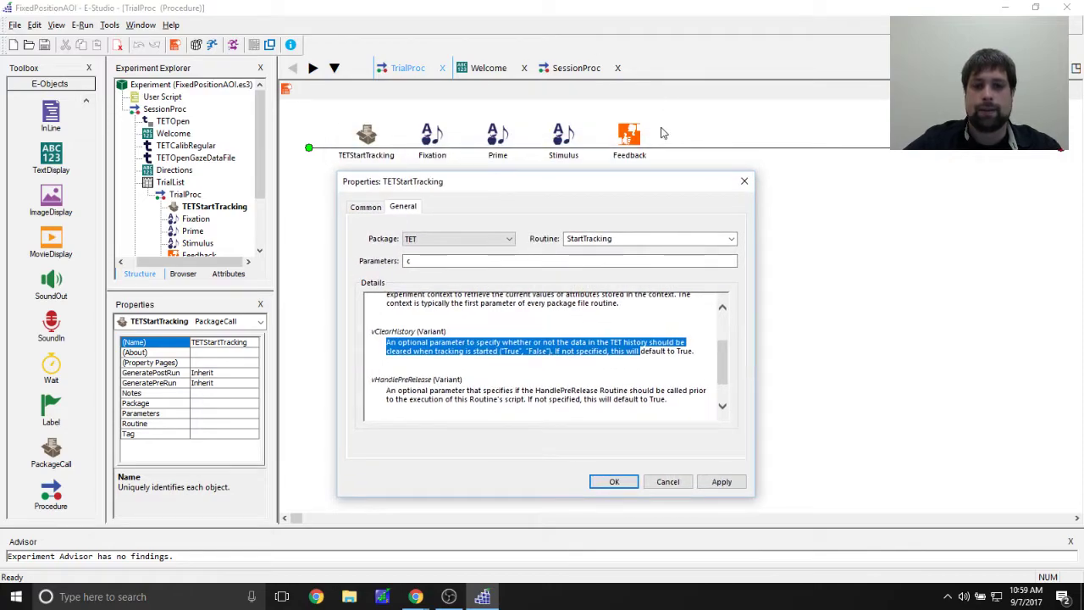
click(573, 347)
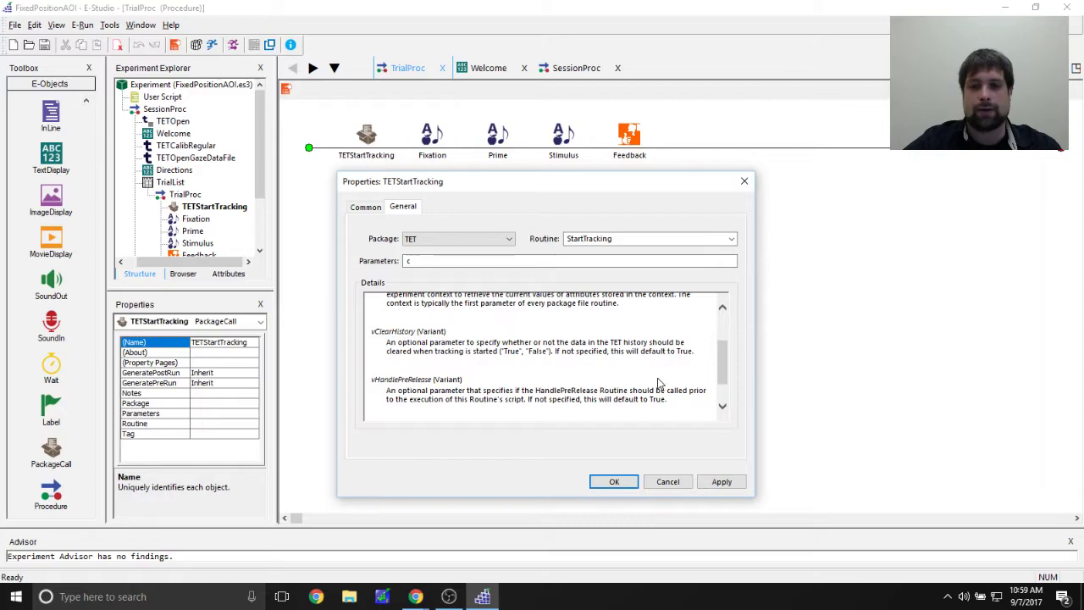
click(720, 481)
click(614, 481)
mouse_move(385, 160)
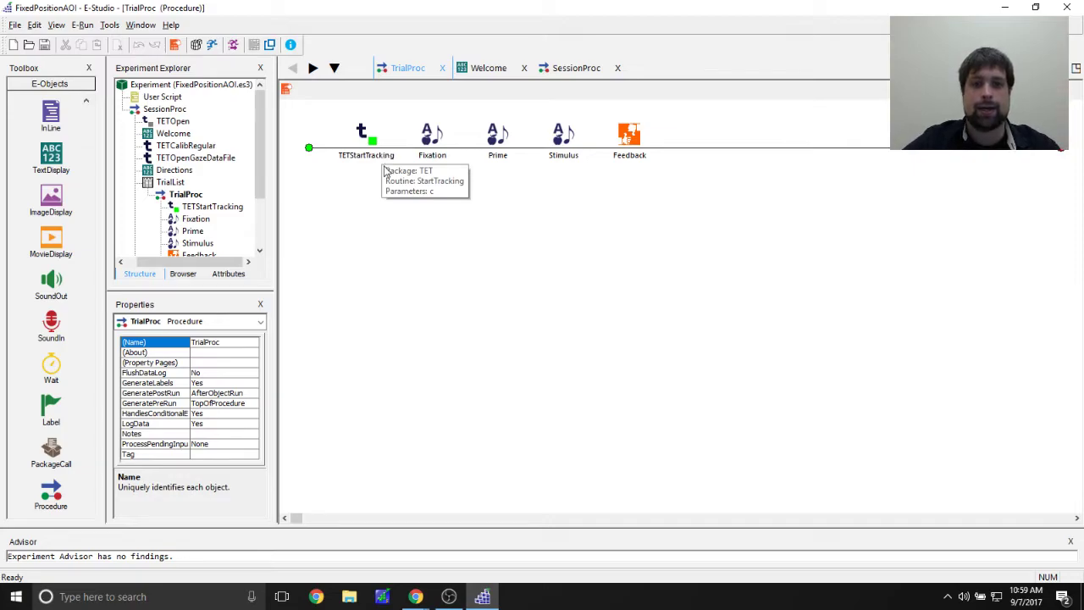
Check the properties of the Fixation and Prime slides in TrialProc, and open the Prime slide.
drag(261, 124, 261, 141)
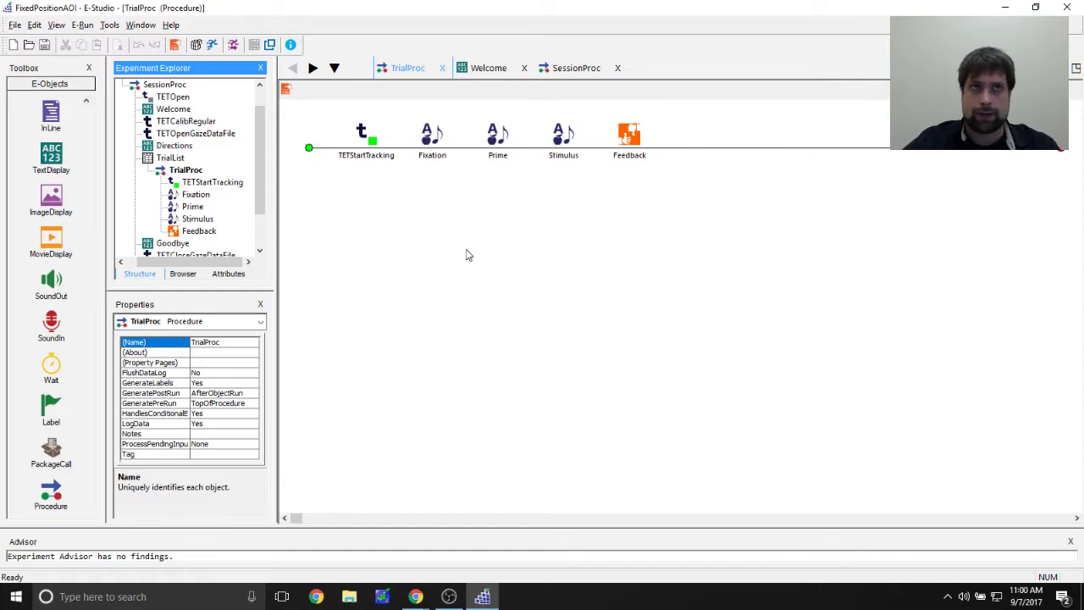
click(578, 262)
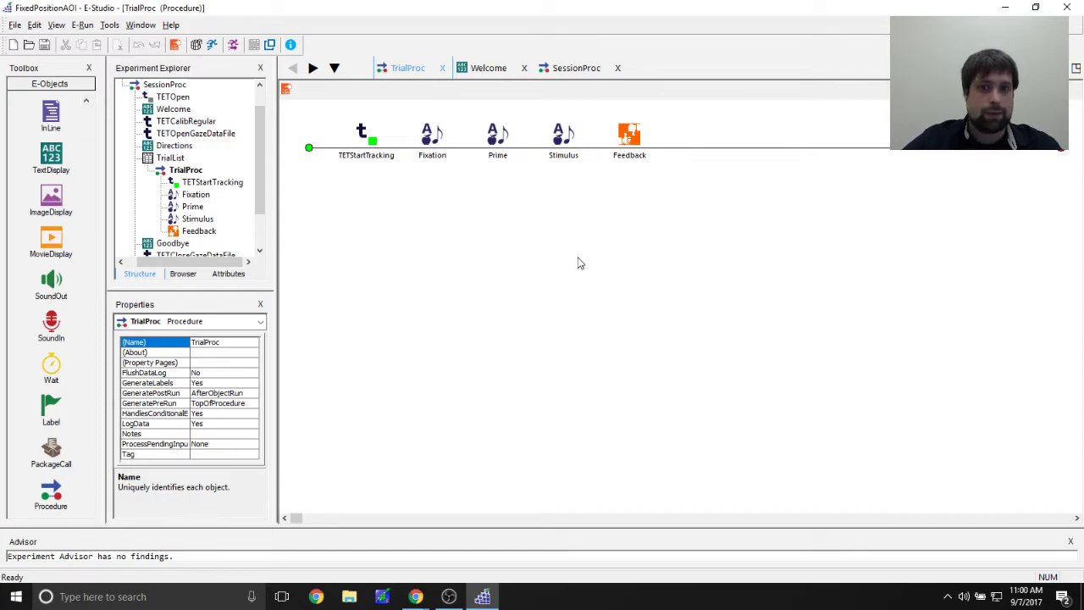
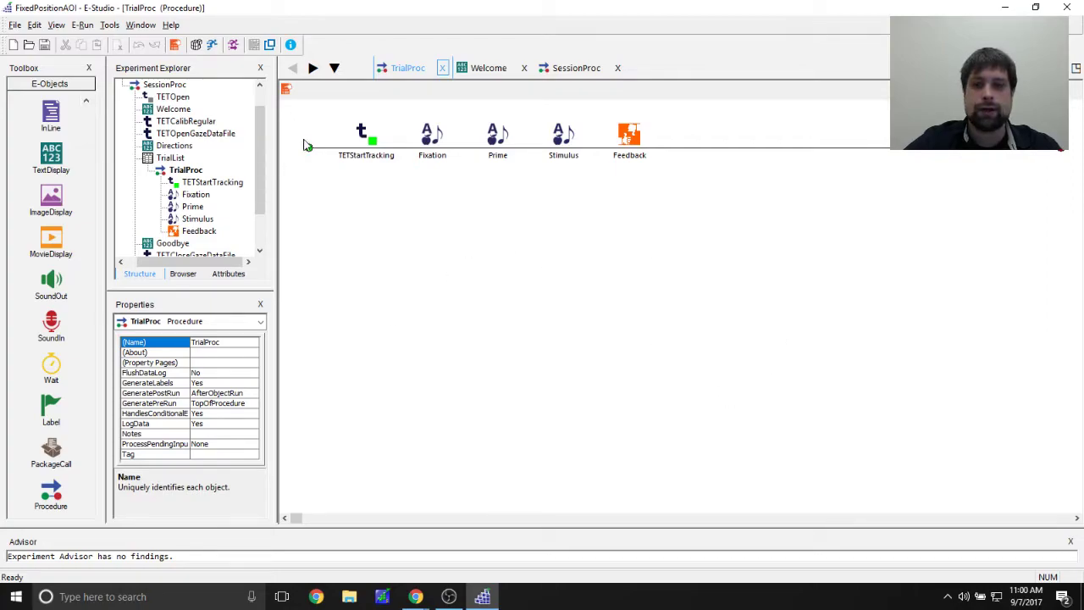
click(434, 153)
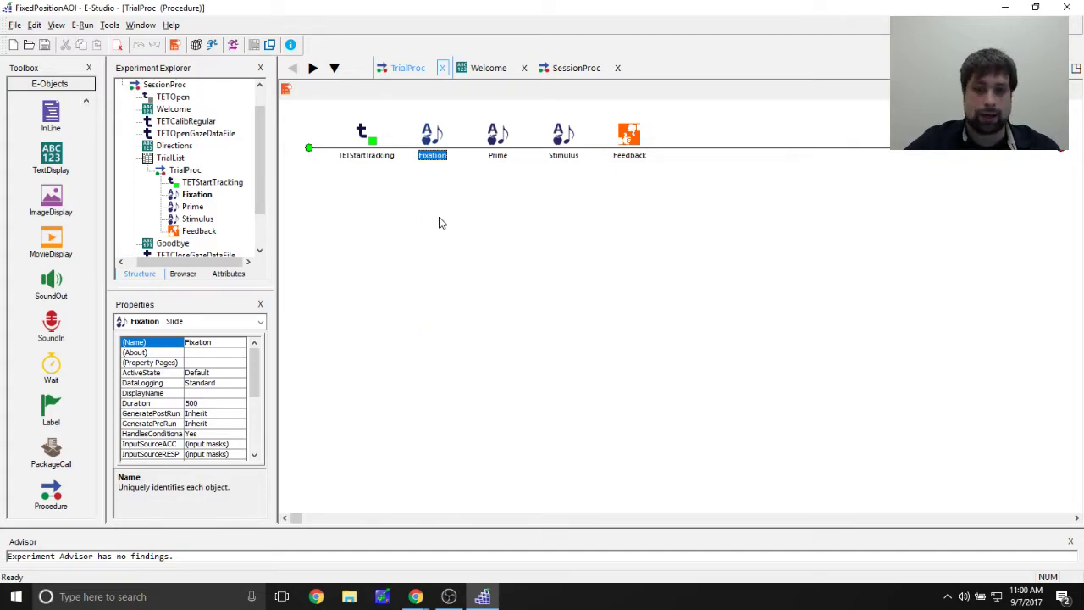
click(497, 144)
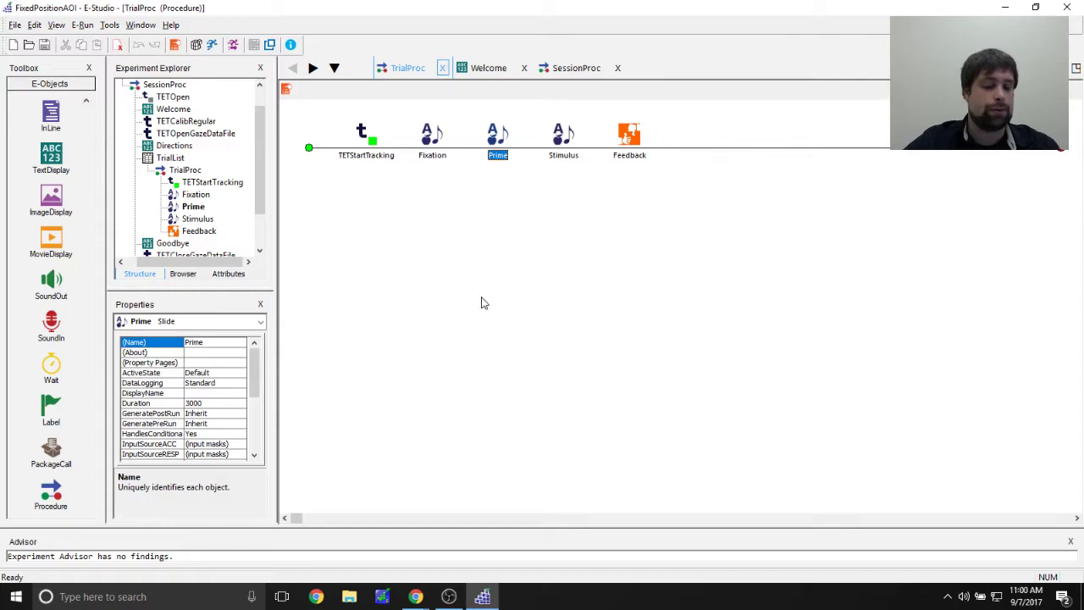
double_click(497, 138)
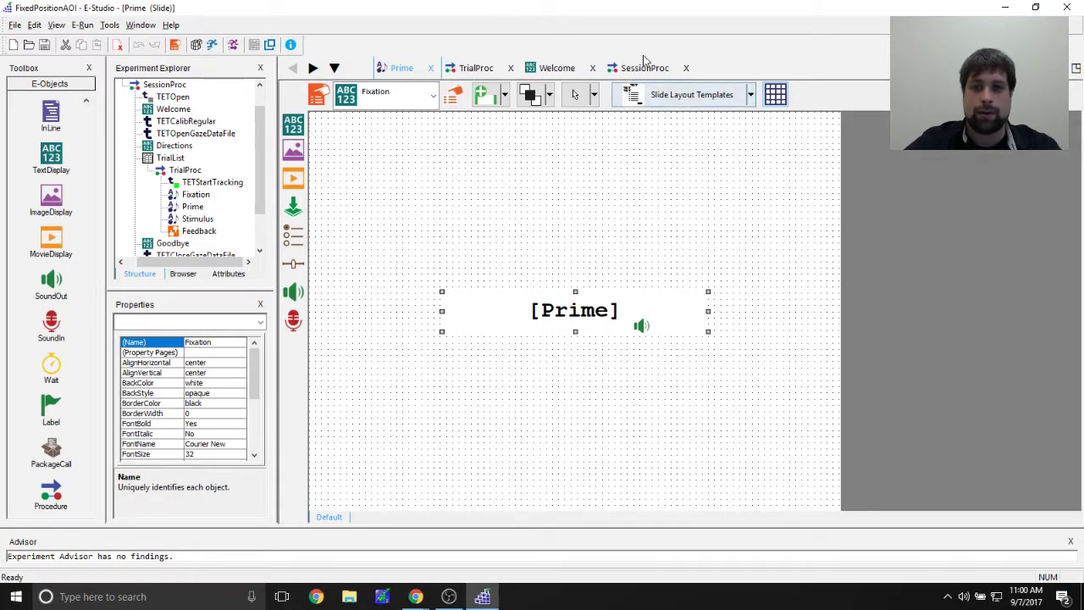
Check the Stimulus slide's layout and the Feedback object's properties in TrialProc.
click(505, 71)
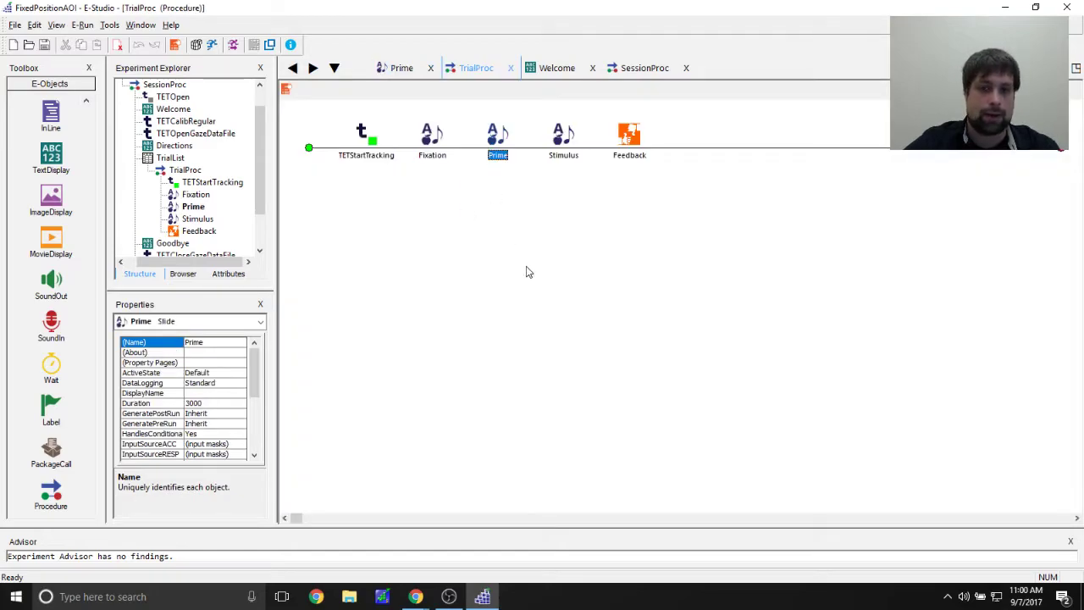
double_click(565, 149)
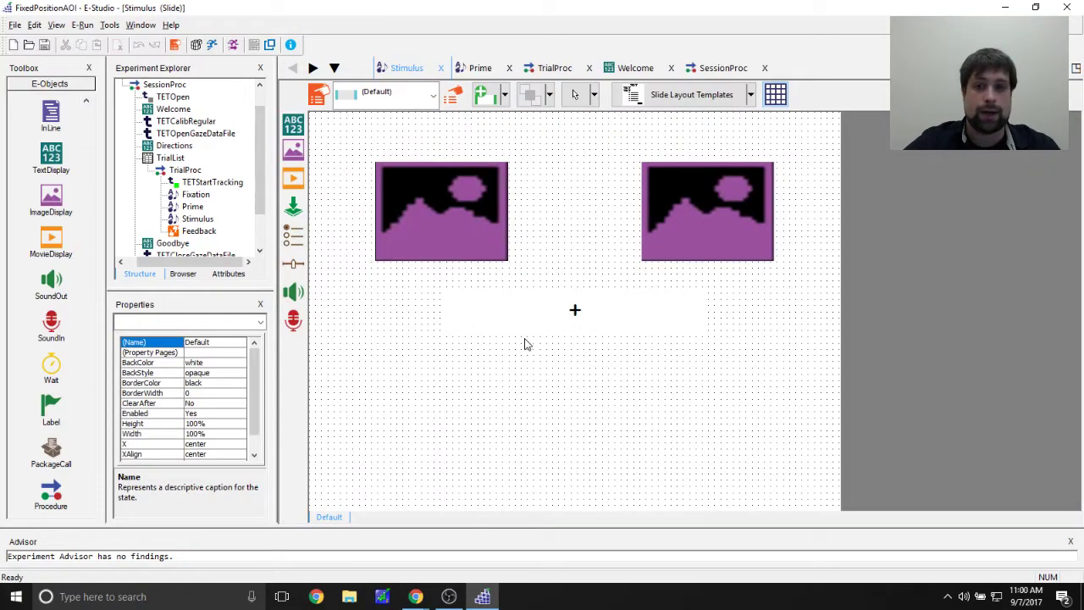
click(569, 66)
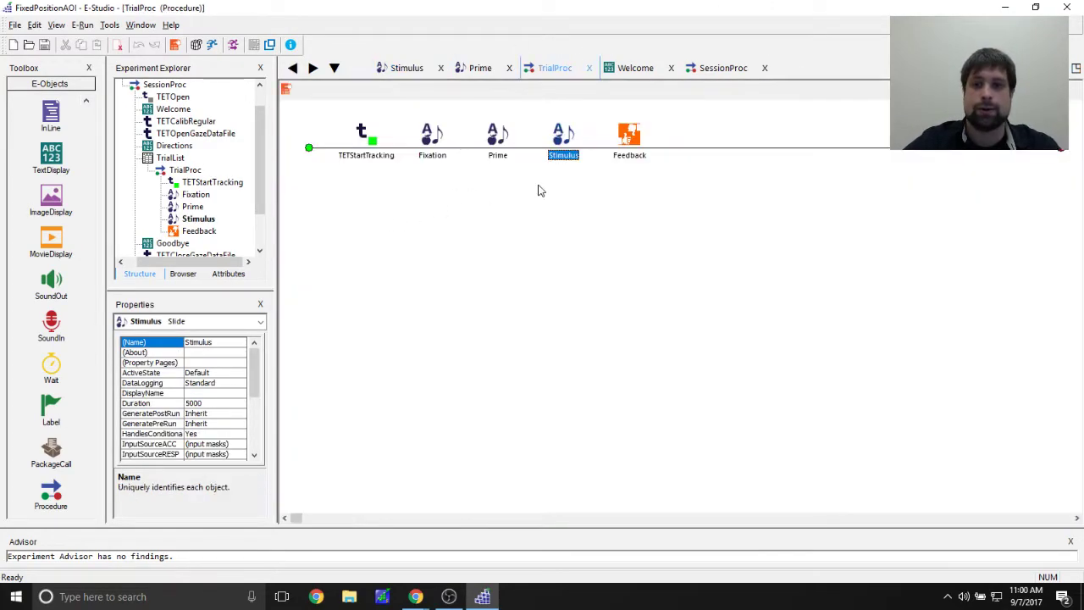
click(611, 158)
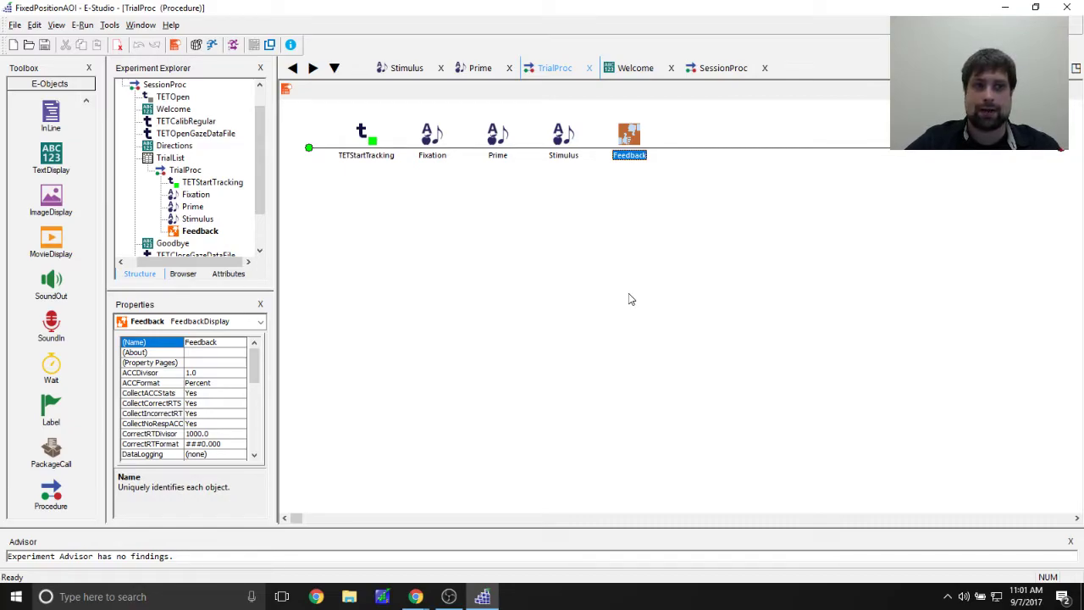
click(630, 299)
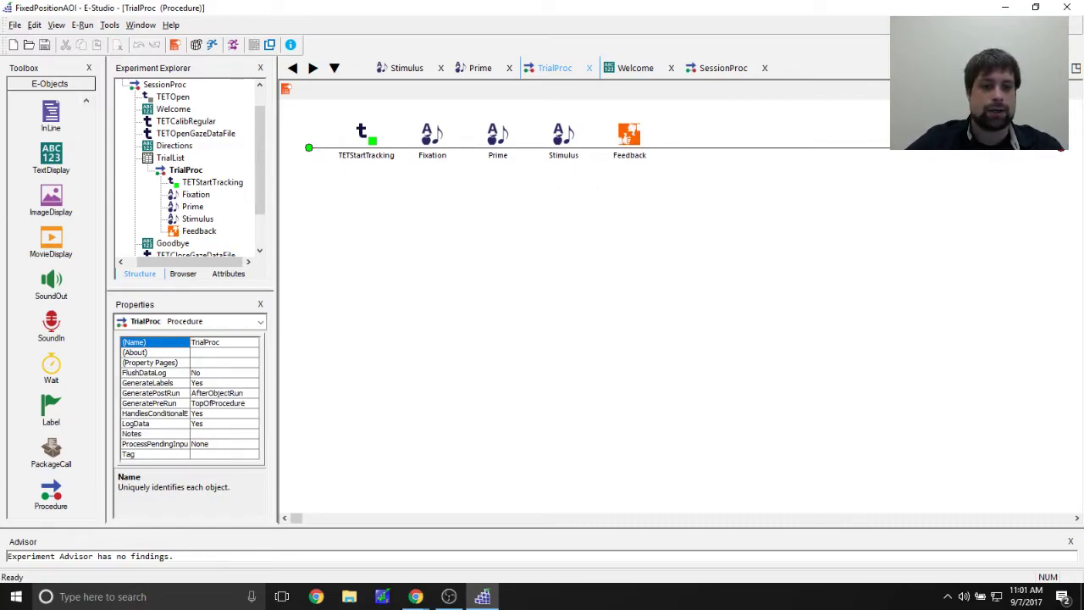
Add a PackageCall to TrialProc between Stimulus and Feedback, and name it TETStopTracking.
drag(52, 449, 597, 203)
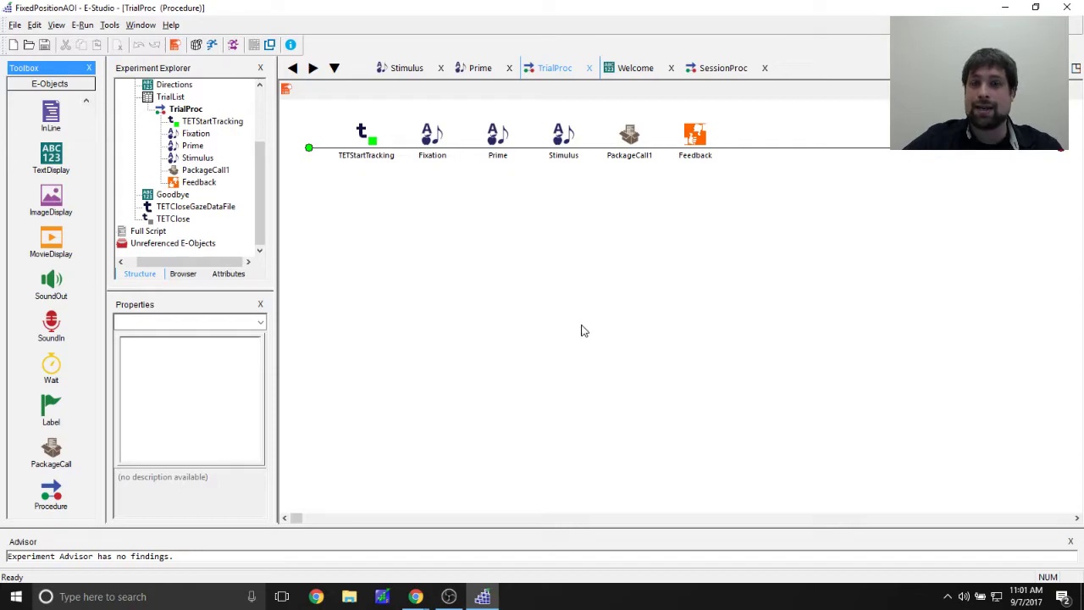
right_click(626, 130)
click(657, 185)
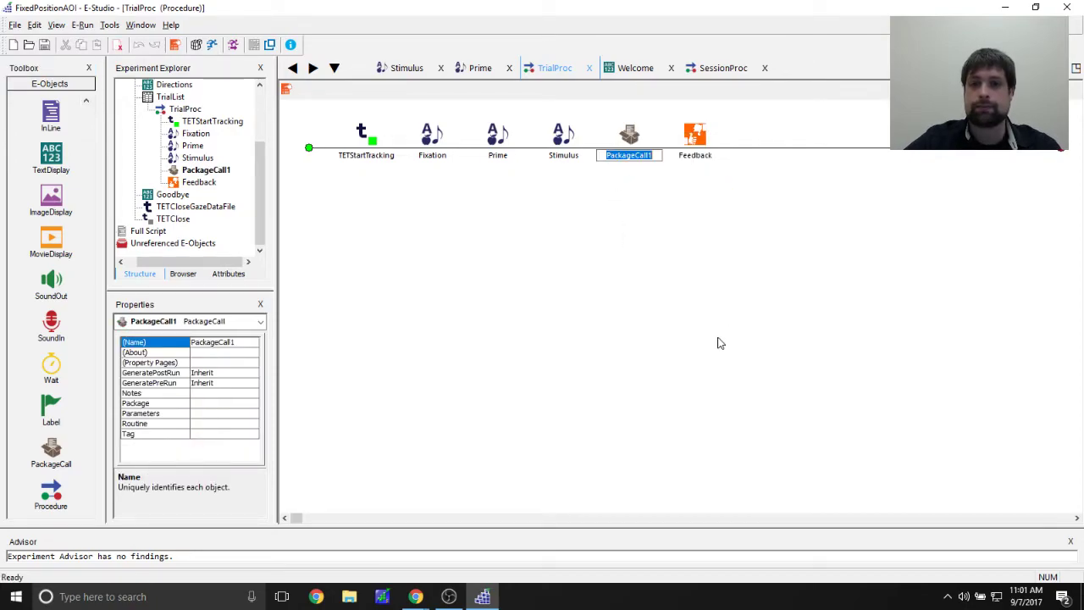
text(TE)
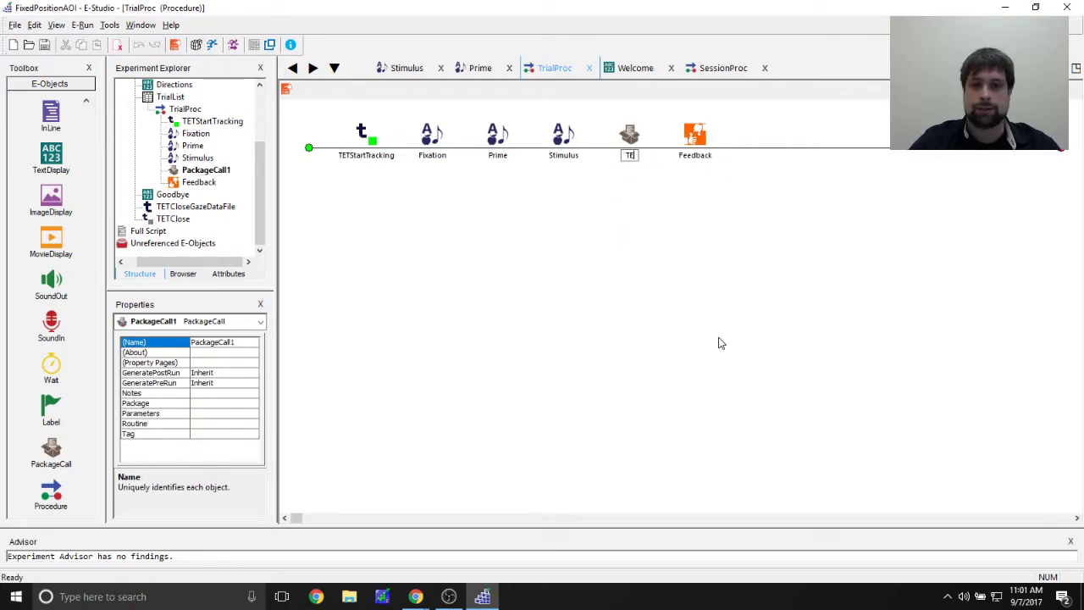
text(TStopTracking)
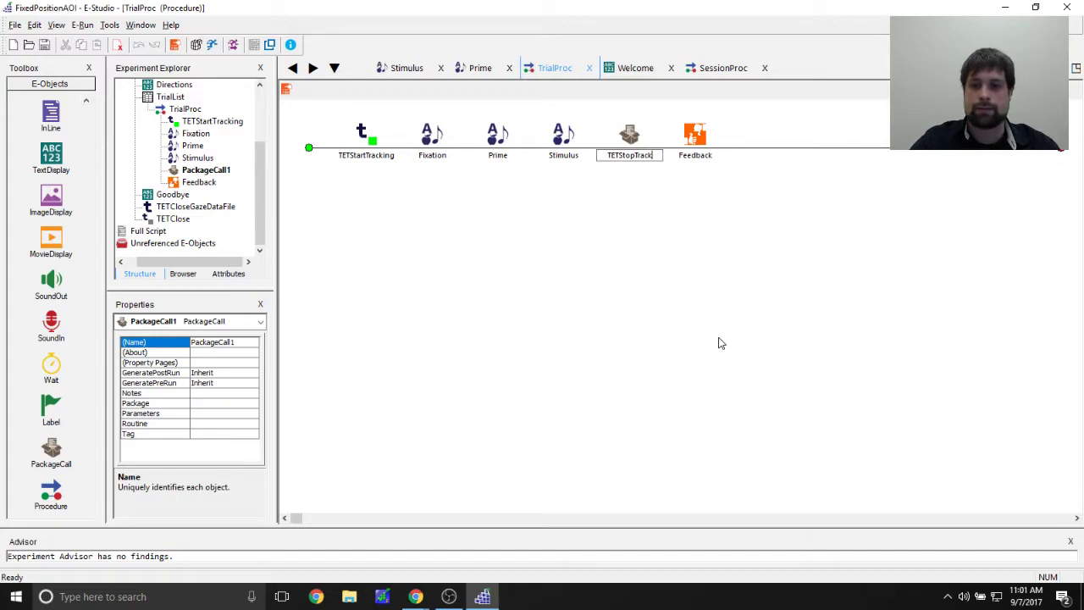
key(Return)
click(719, 343)
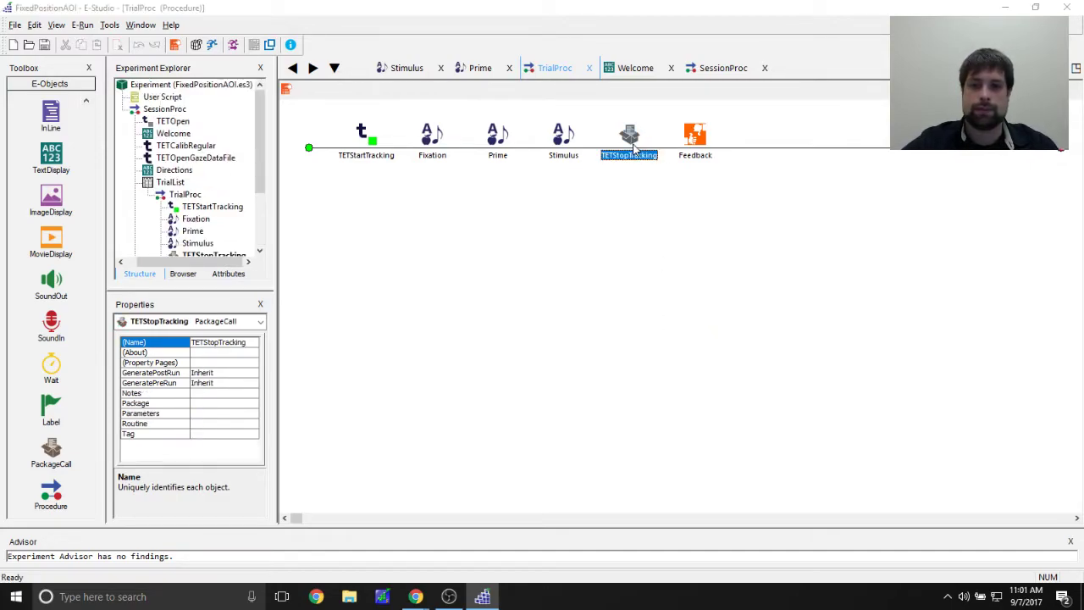
Set the TETStopTracking PackageCall to package TET and routine StopTracking.
double_click(629, 136)
click(467, 210)
click(464, 222)
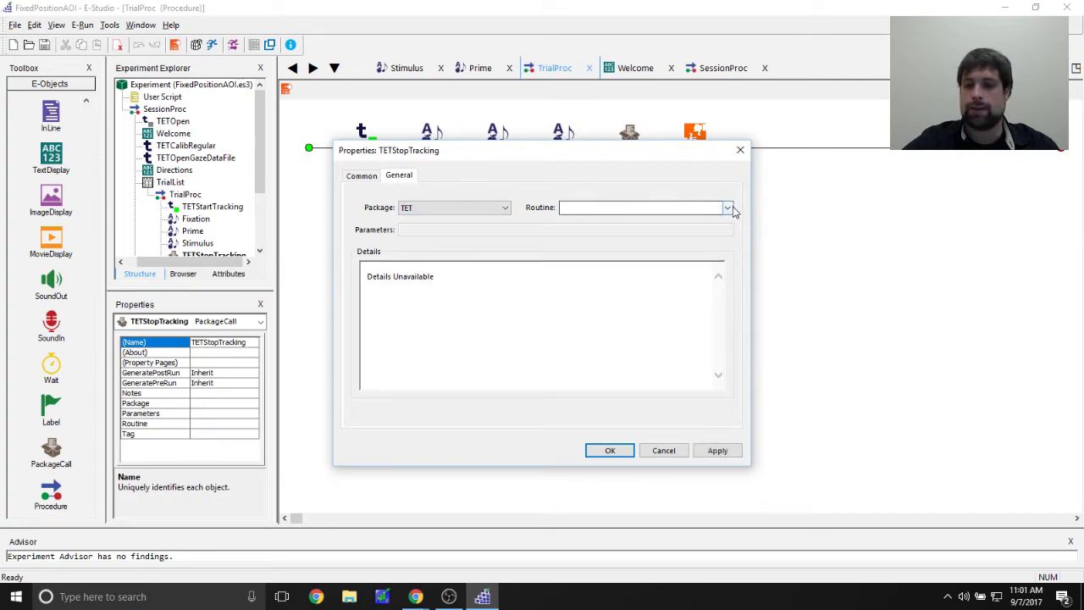
click(726, 207)
click(667, 423)
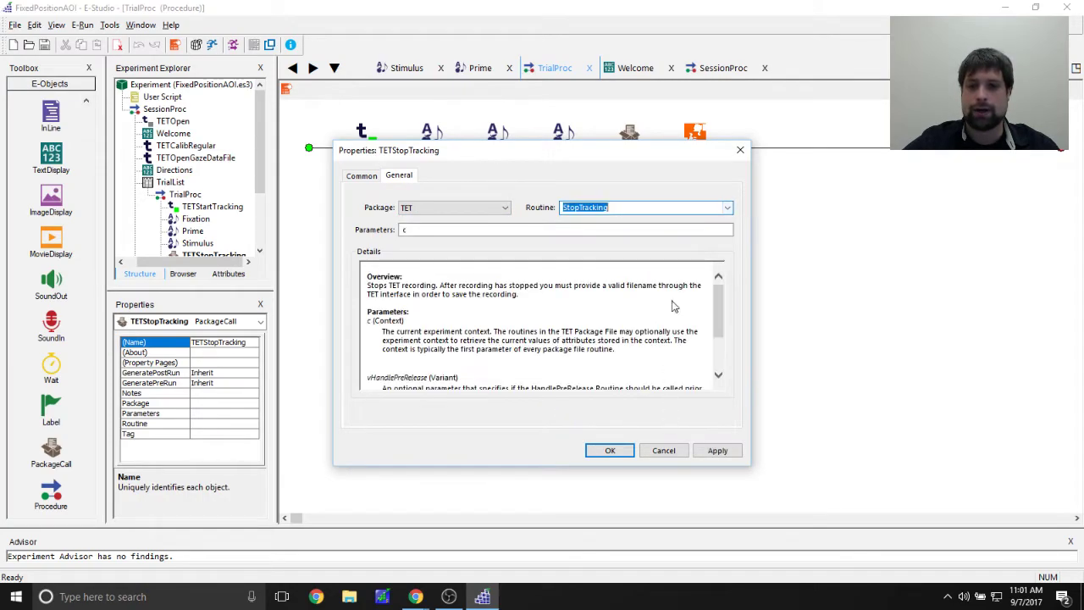
Read the StopTracking routine's vHandlePreRelease parameter description and apply the TETStopTracking settings.
scroll(593, 363, down, 3)
scroll(593, 362, up, 2)
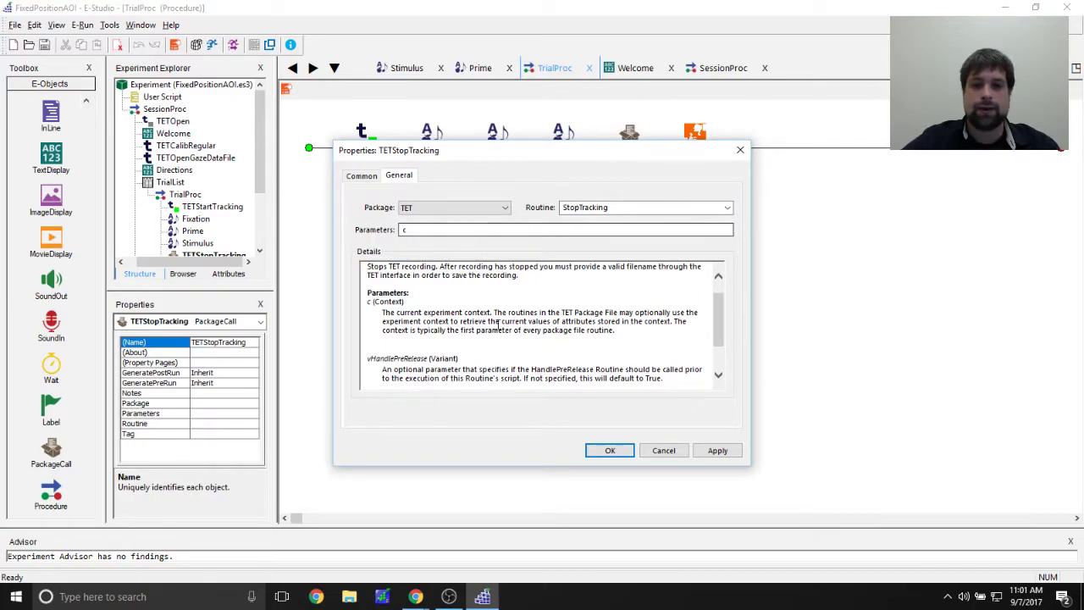
scroll(544, 309, down, 1)
scroll(545, 309, down, 1)
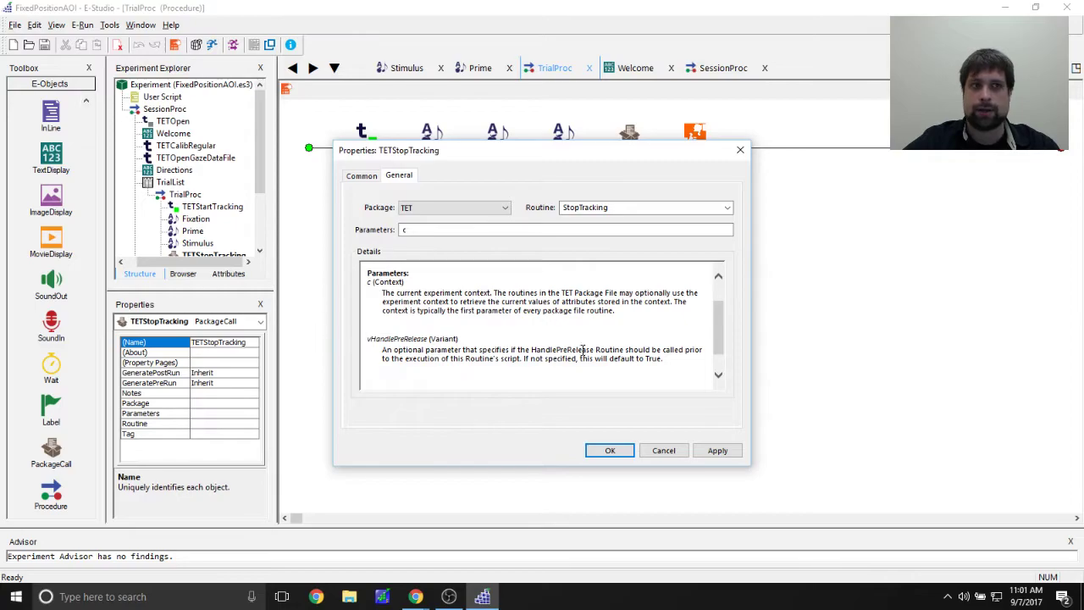
click(717, 449)
click(608, 449)
click(555, 68)
click(628, 134)
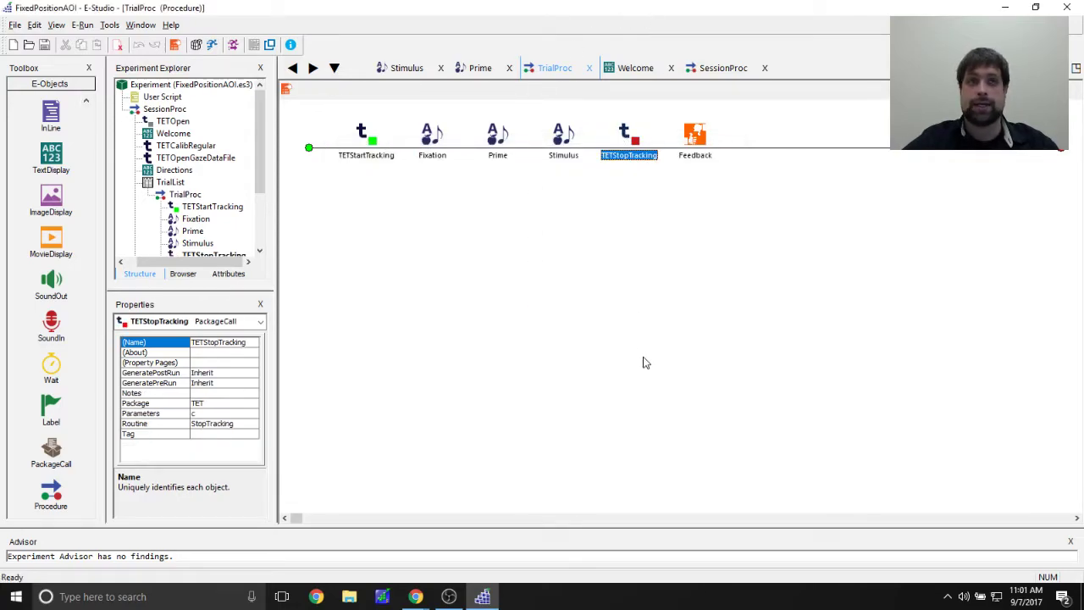
Review the TrialProc sequence from TETStartTracking through the Fixation, Prime and Stimulus slides to TETStopTracking.
click(363, 127)
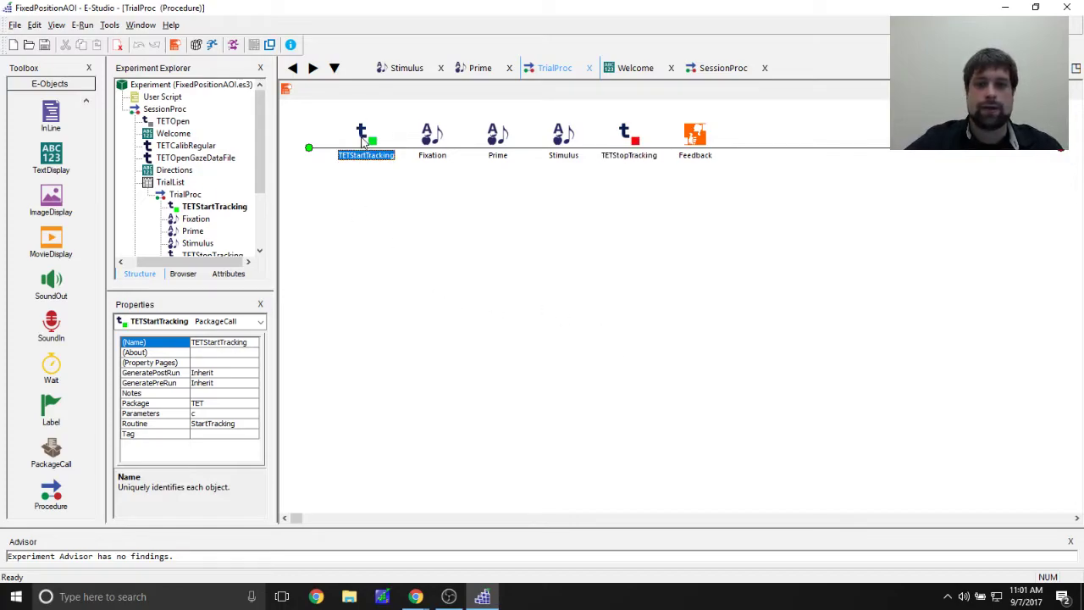
click(431, 136)
click(511, 137)
click(563, 135)
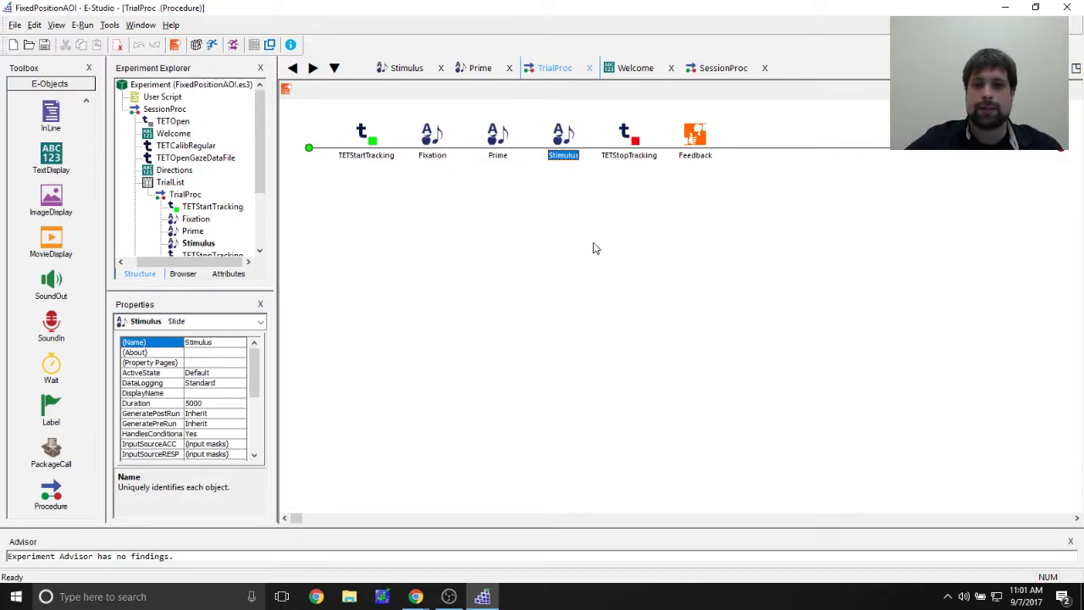
click(585, 231)
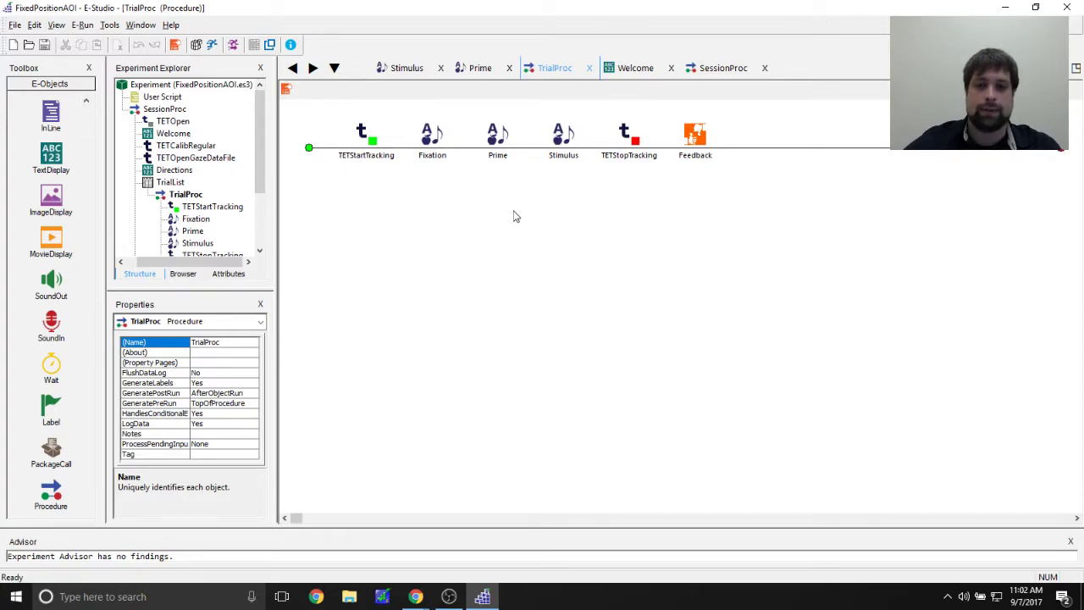
click(370, 139)
click(618, 140)
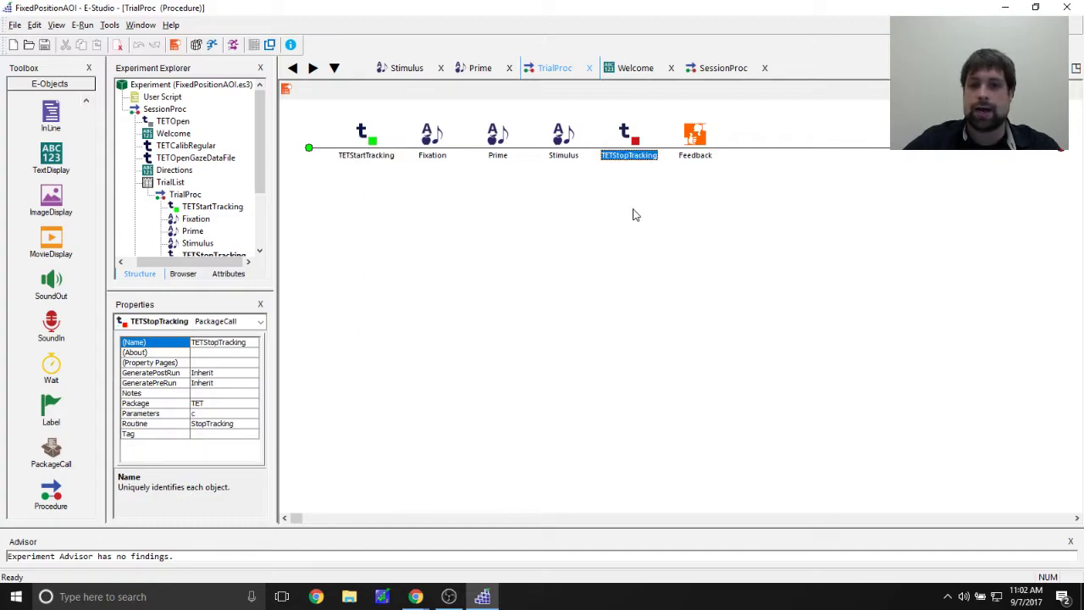
click(559, 296)
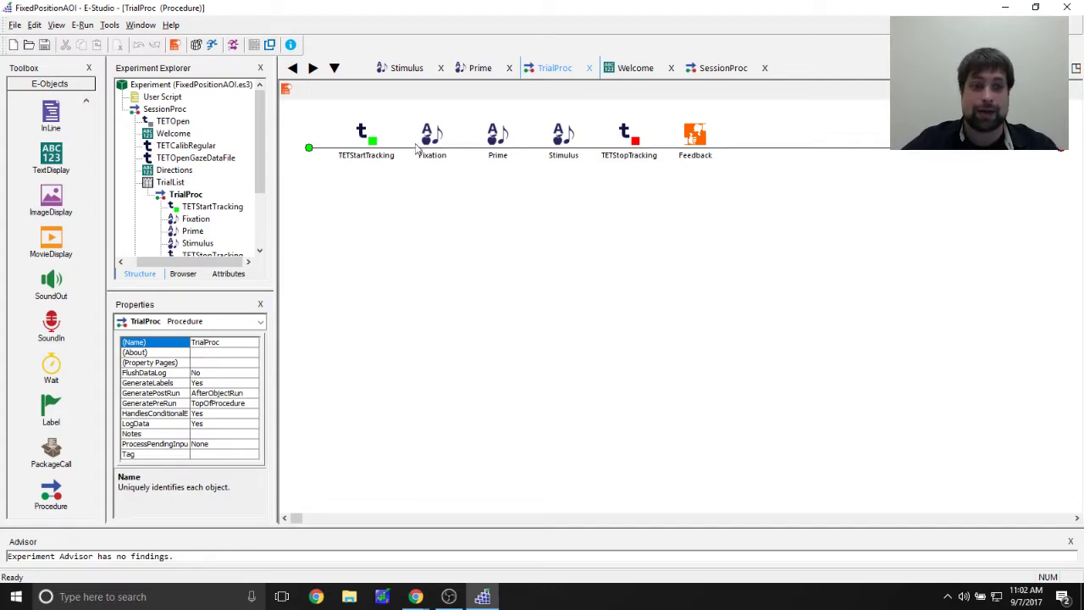
Add a PackageCall at the end of TrialProc, after Feedback, and name it TETGazeReplay.
drag(52, 450, 926, 380)
right_click(761, 143)
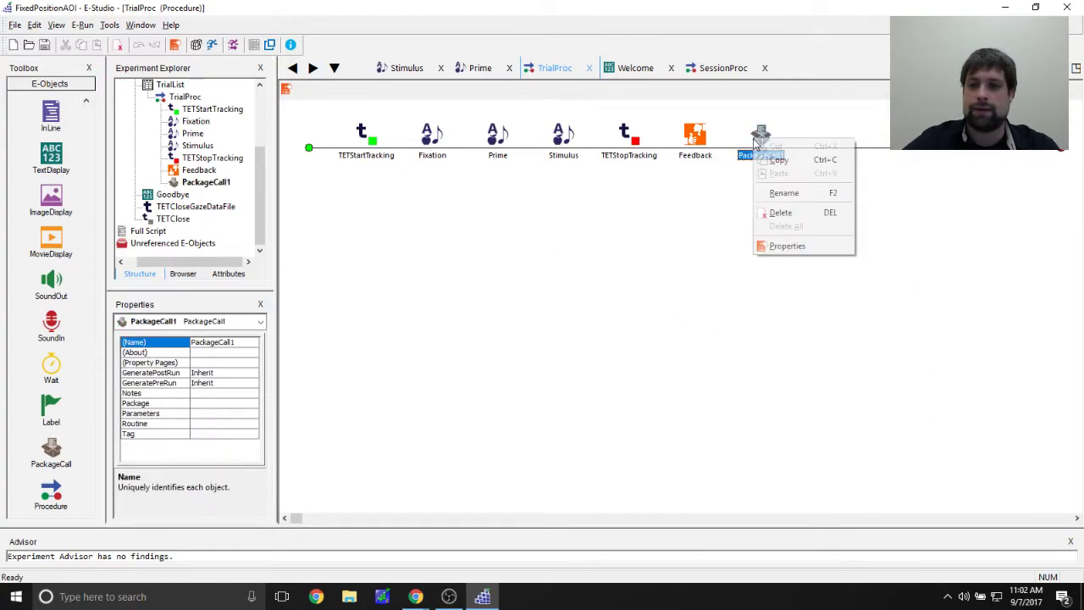
click(766, 193)
text(TETGazeRep)
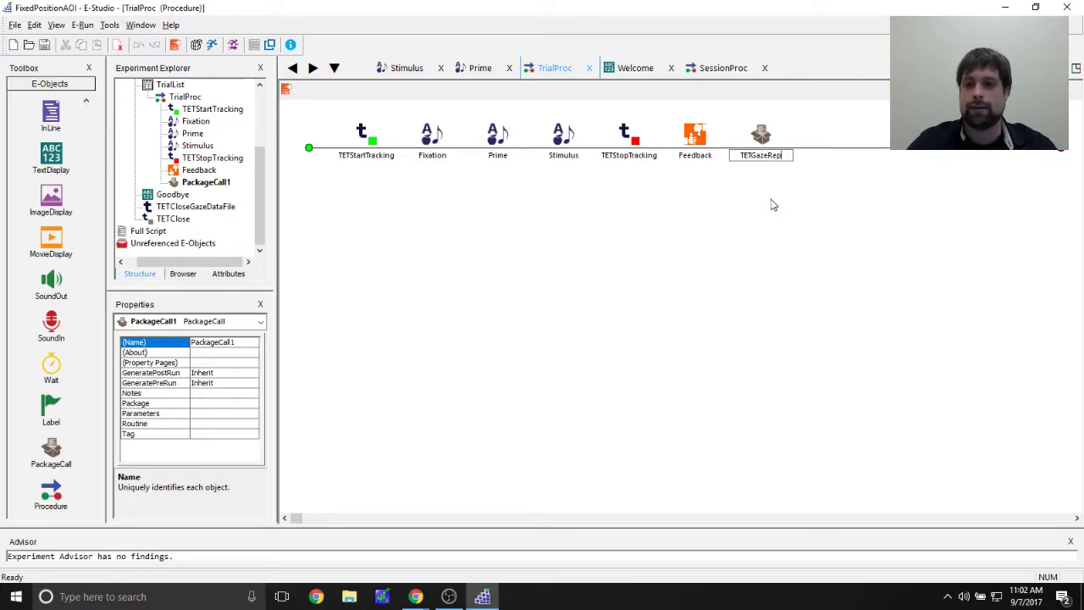
text(lay)
key(Return)
Set the TETGazeReplay PackageCall to package TET and routine GazeReplay, and apply the settings.
double_click(763, 142)
click(504, 208)
click(457, 219)
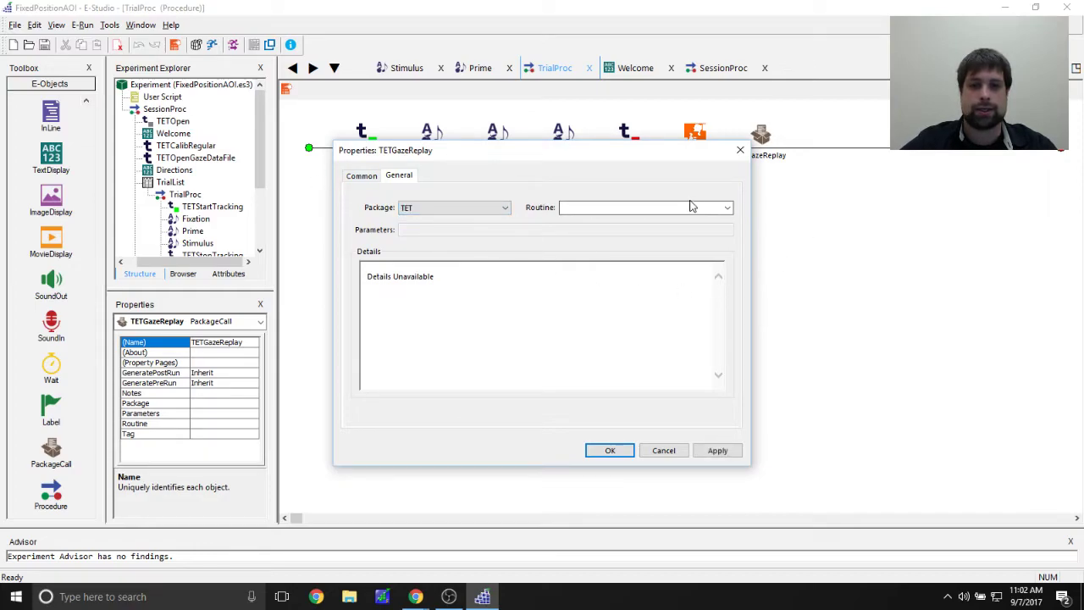
click(727, 208)
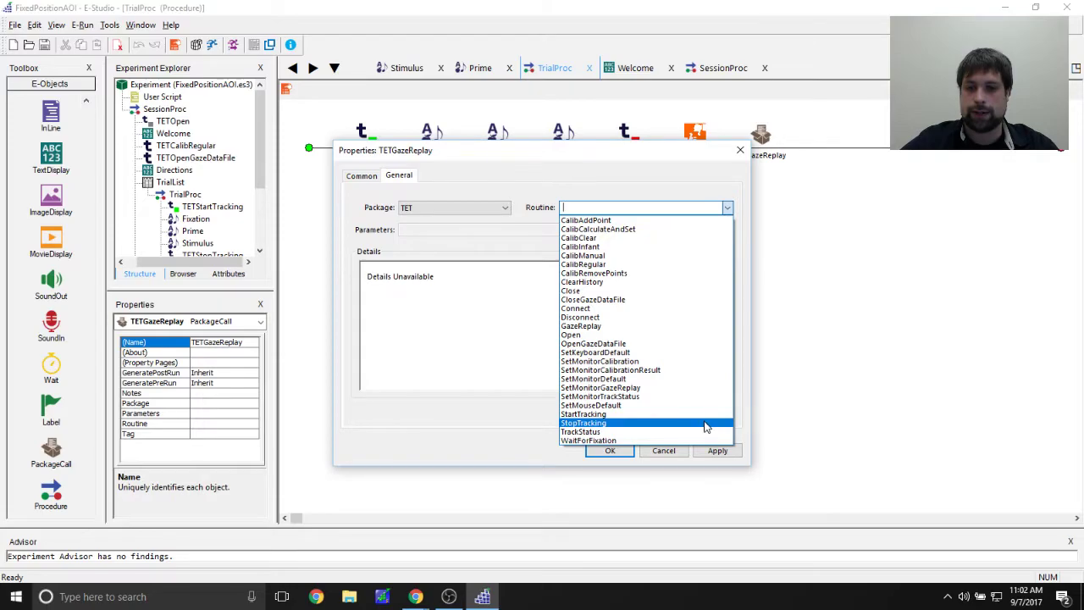
click(593, 325)
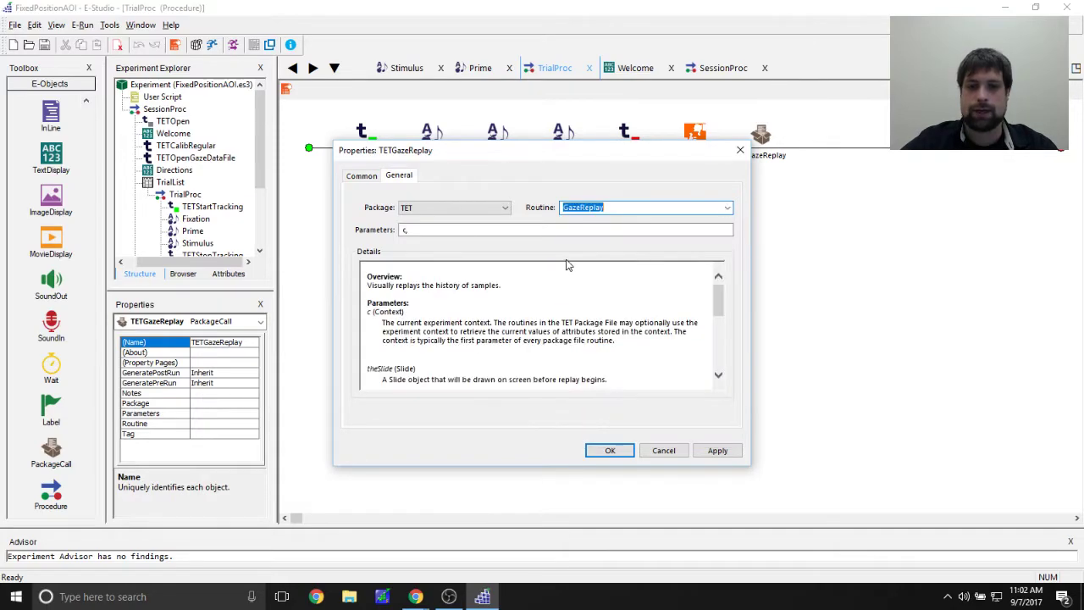
click(721, 451)
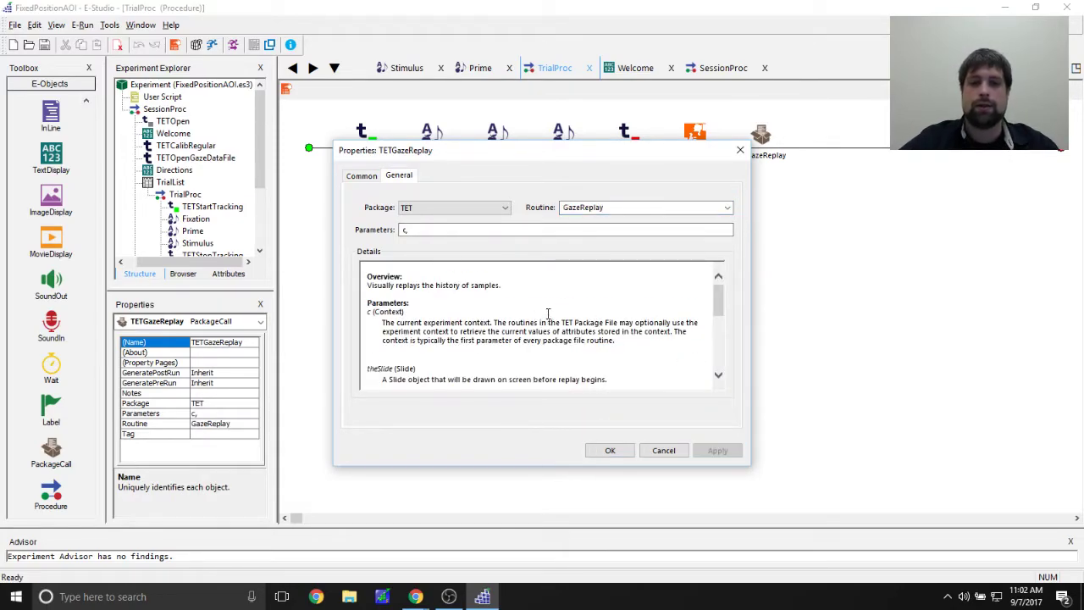
Read the GazeReplay routine's theSlide and vStartTime parameter descriptions.
scroll(549, 318, down, 1)
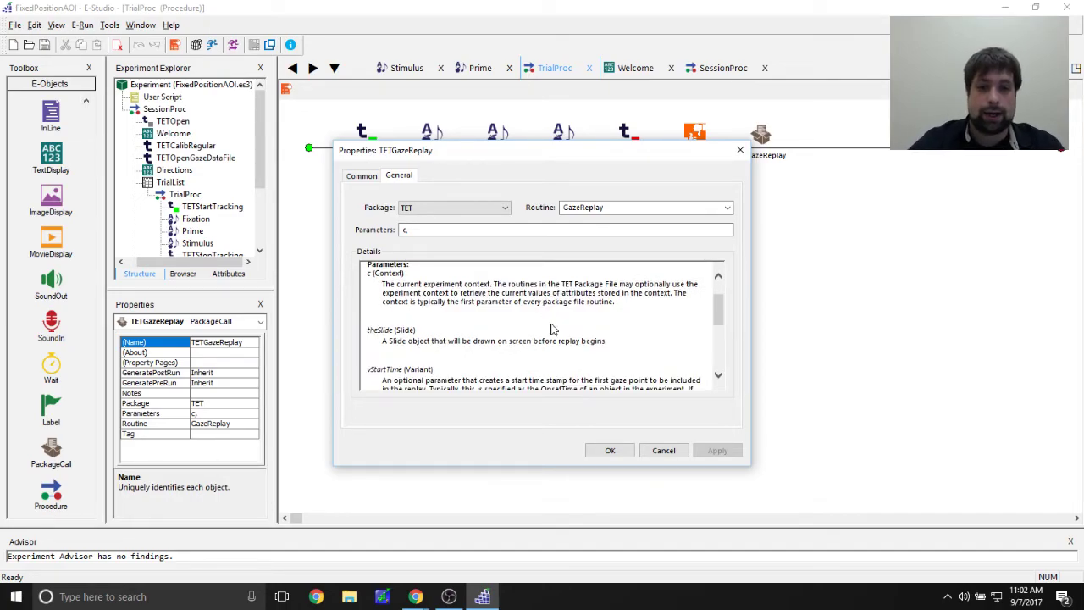
scroll(549, 320, down, 1)
drag(506, 150, 475, 150)
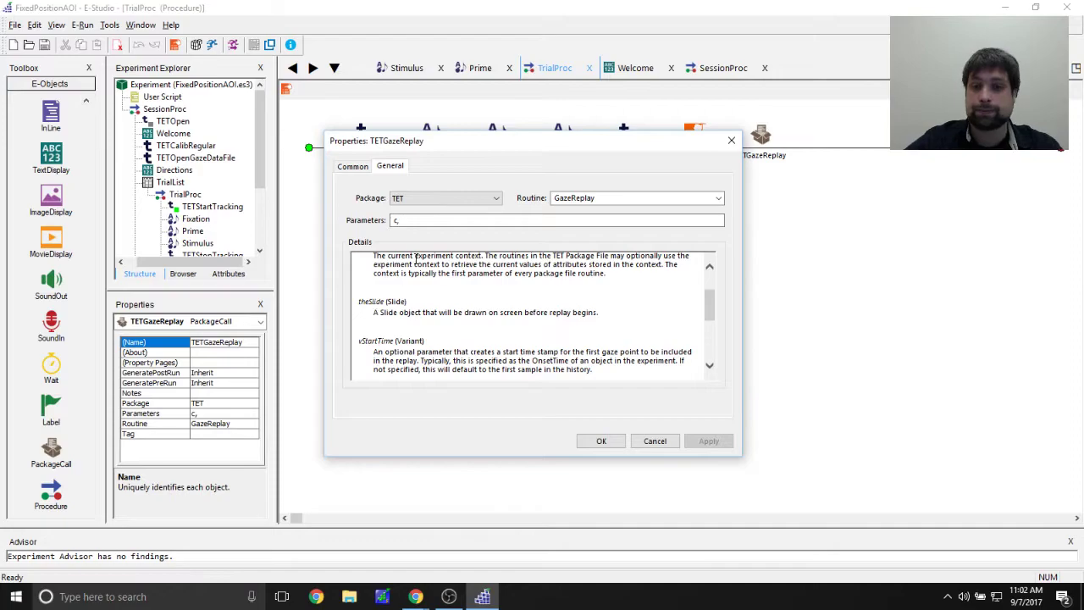
Add Stimulus as the slide parameter of the TETGazeReplay call so its parameters read c, Stimulus.
drag(677, 138, 724, 181)
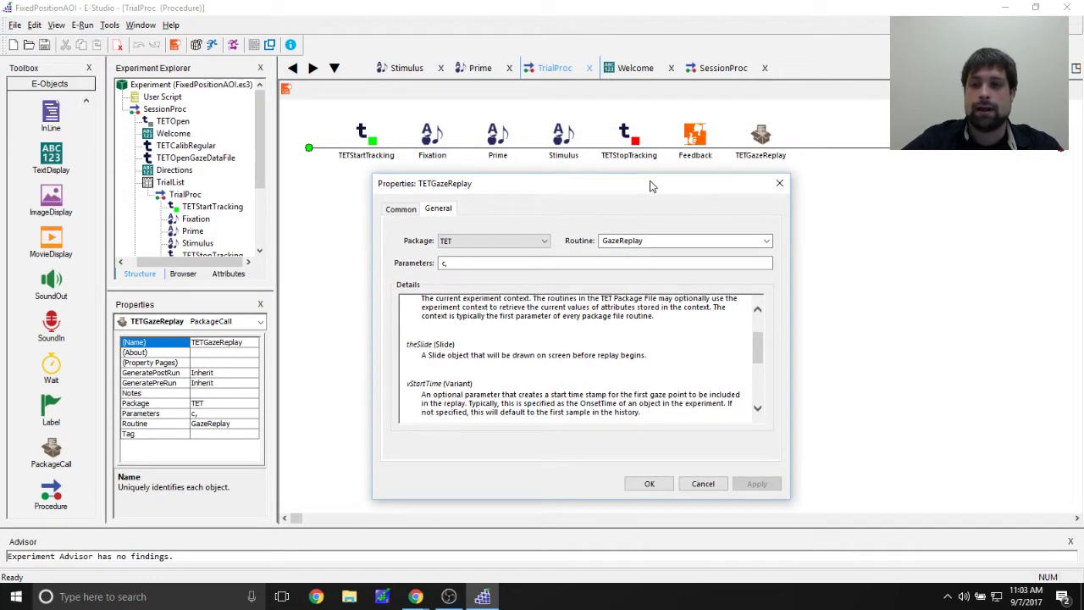
drag(652, 185, 632, 126)
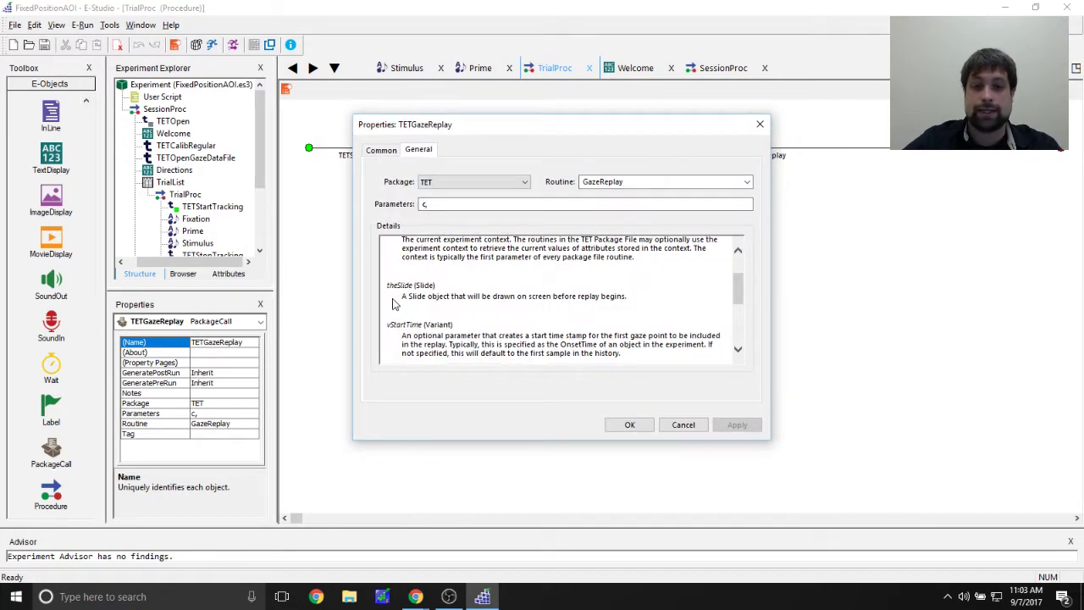
drag(402, 297, 630, 298)
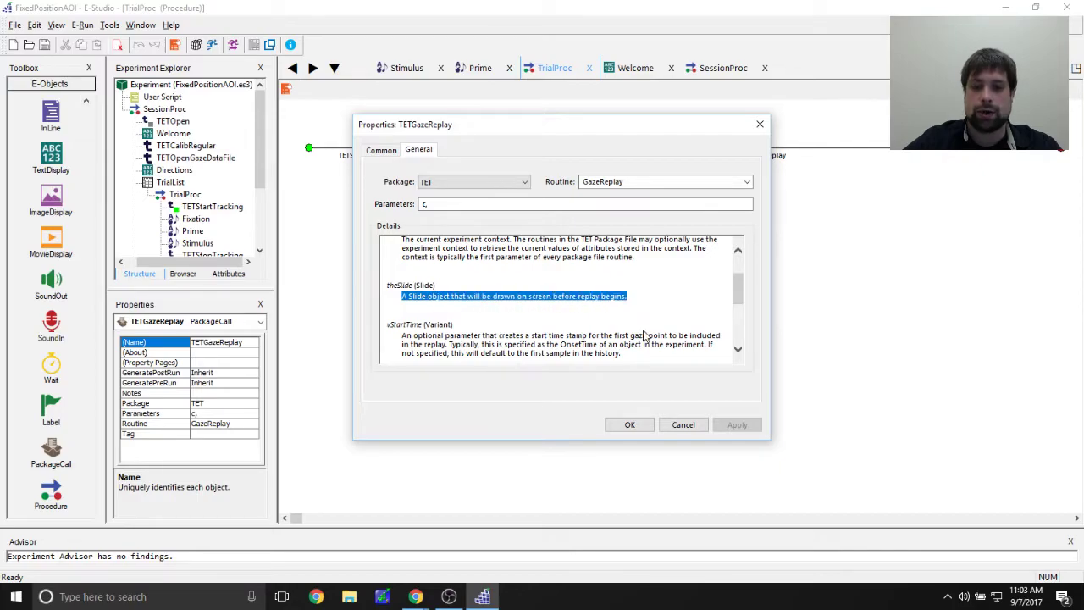
drag(590, 128, 611, 187)
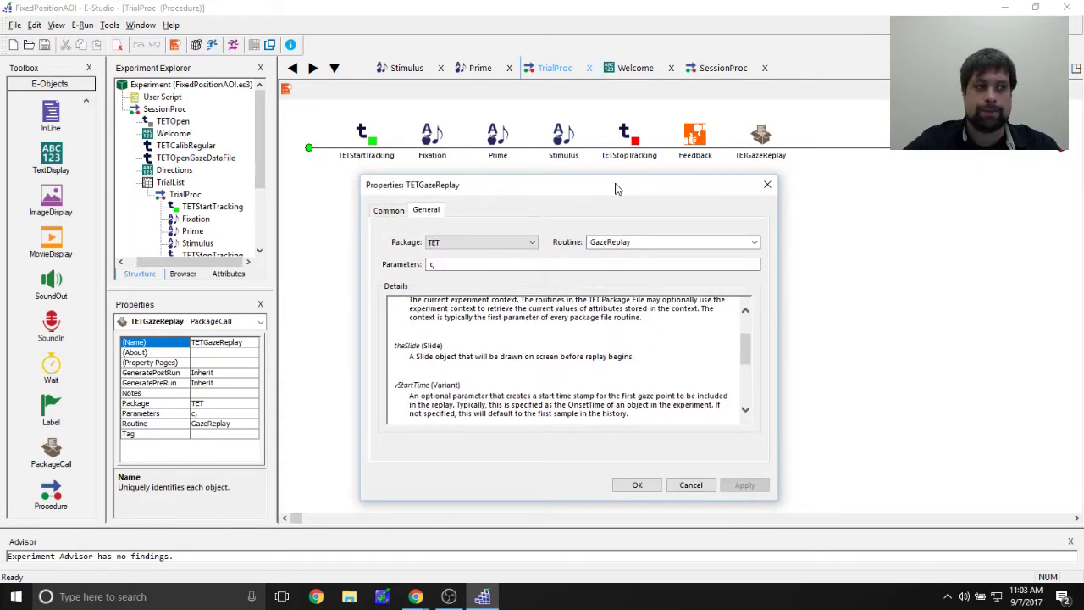
click(464, 266)
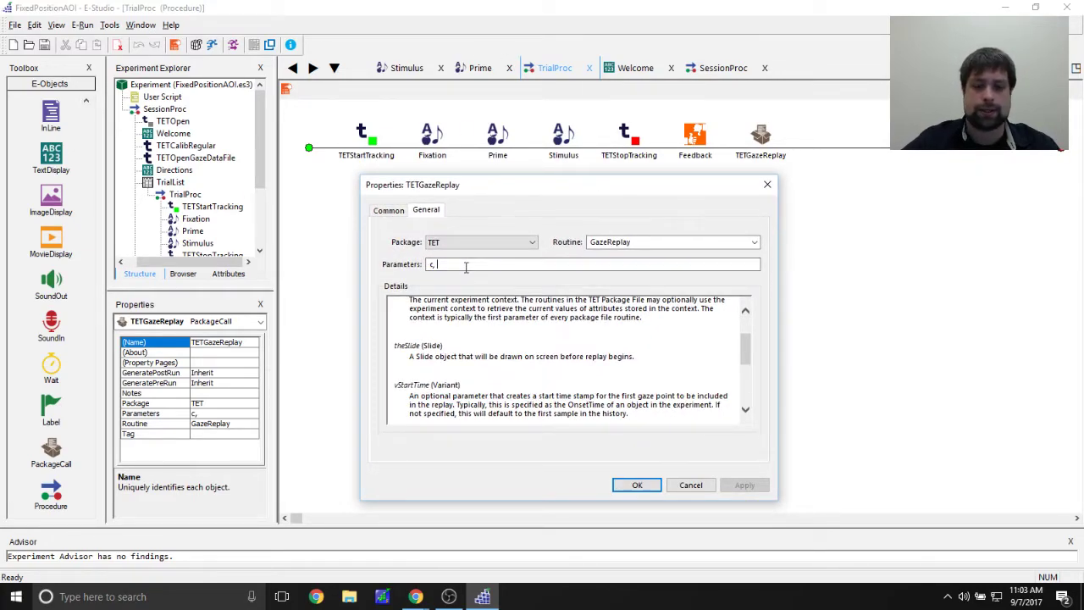
text(Stimulus)
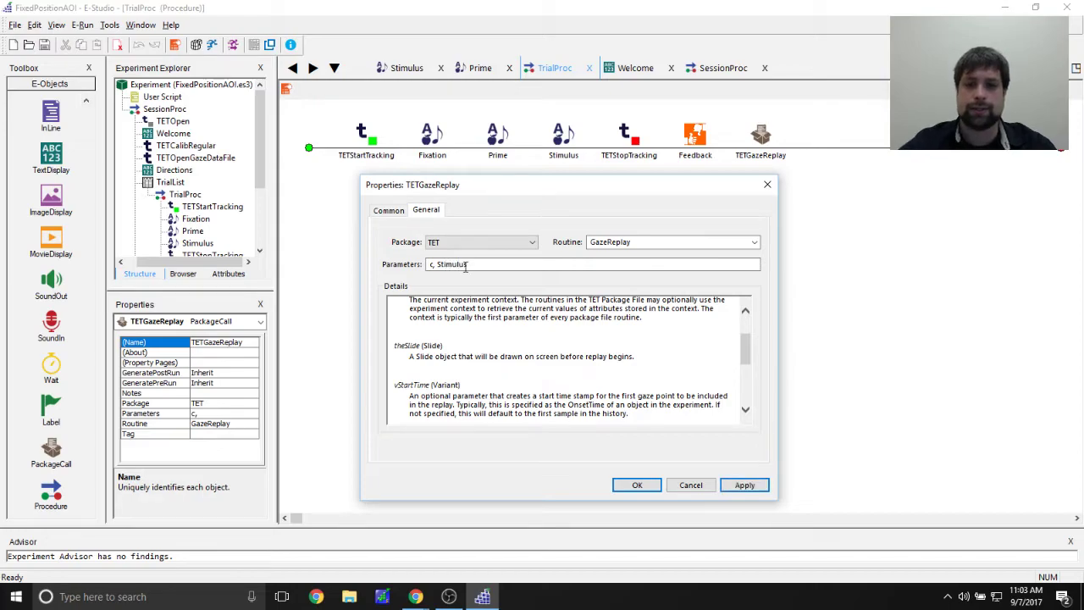
Review the optional vStartTime parameter description and compare it with the parameters entered for TETGazeReplay.
scroll(551, 332, down, 2)
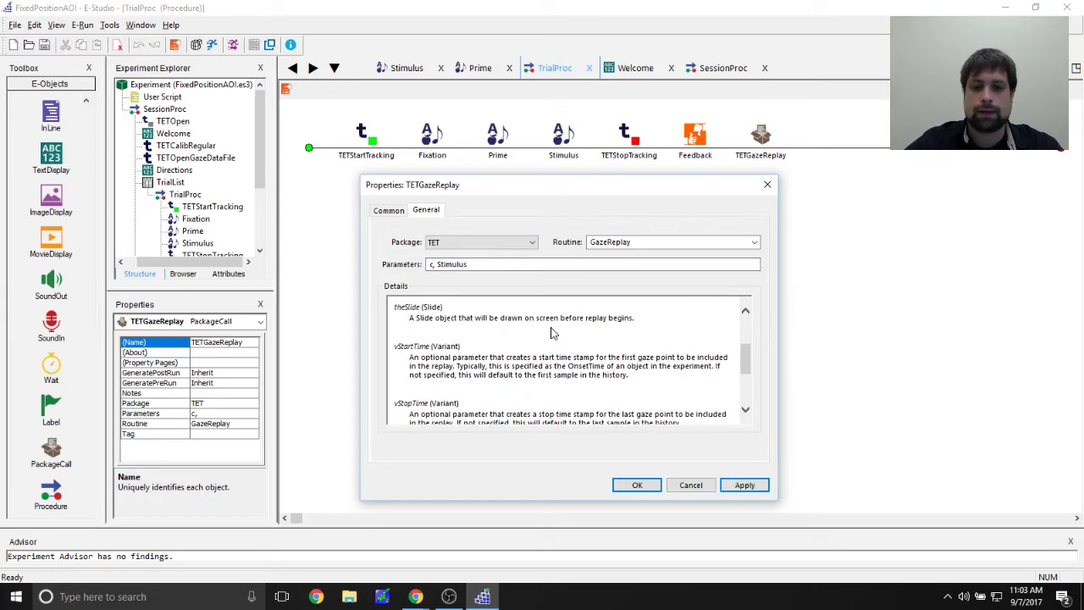
drag(413, 356, 490, 359)
click(511, 359)
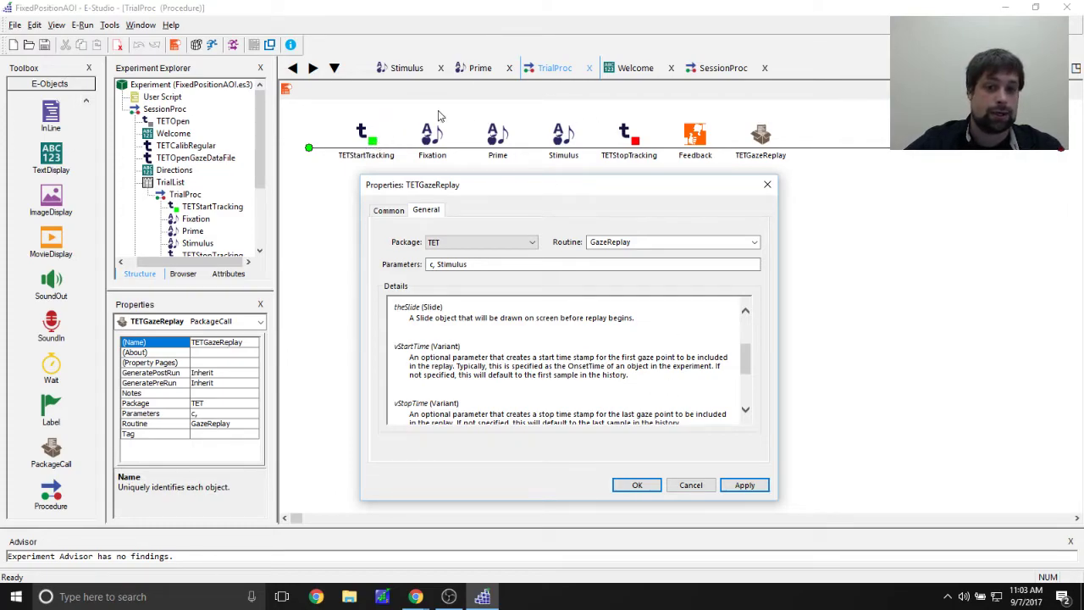
click(508, 263)
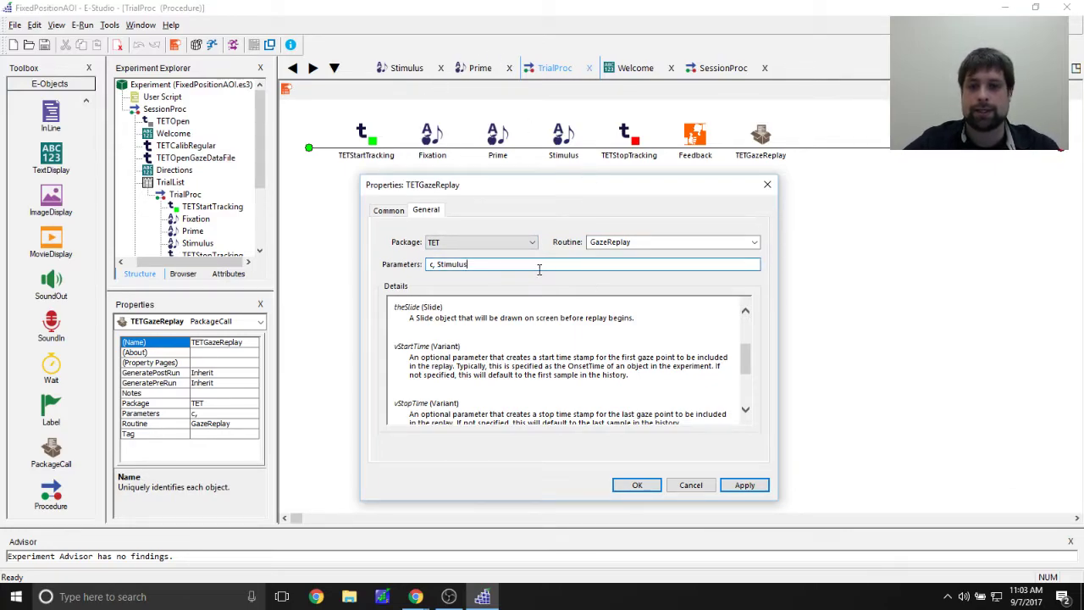
mouse_move(527, 184)
mouse_down()
mouse_move(525, 214)
mouse_move(544, 173)
mouse_up()
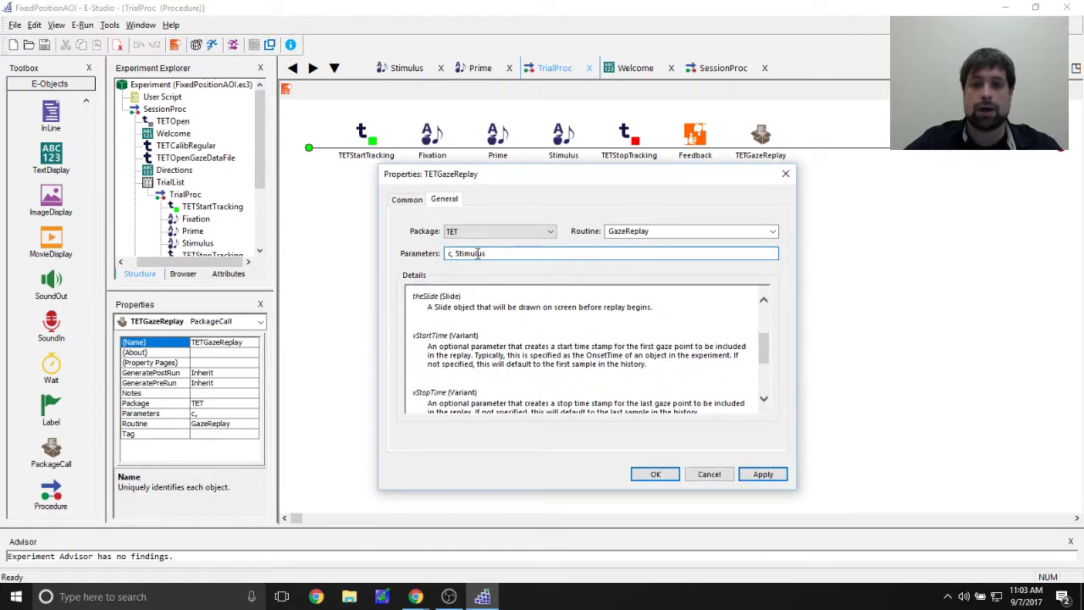
drag(503, 253, 444, 253)
click(445, 253)
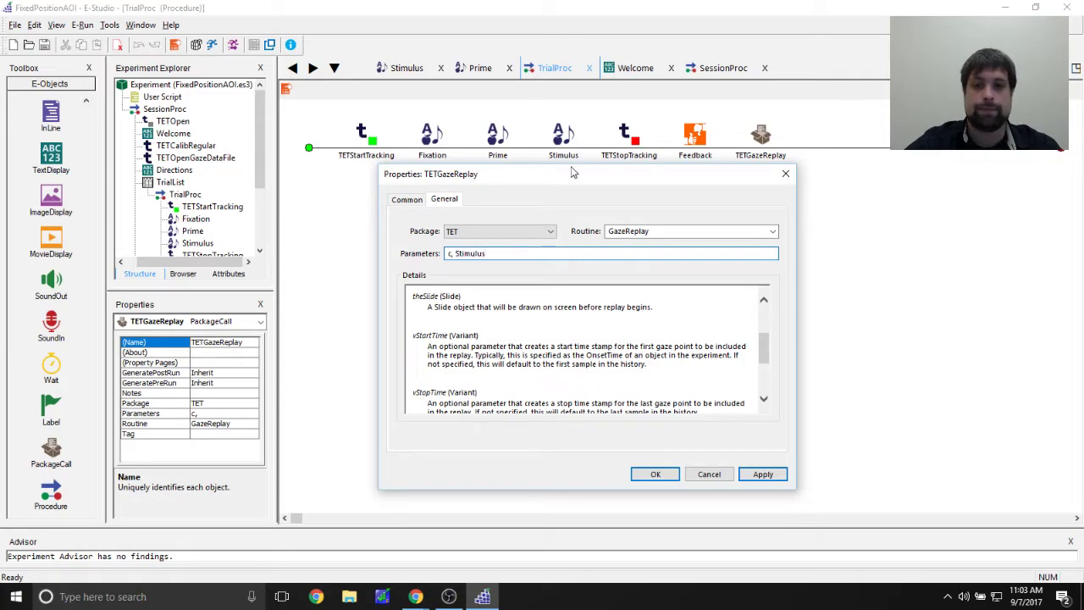
drag(570, 173, 570, 193)
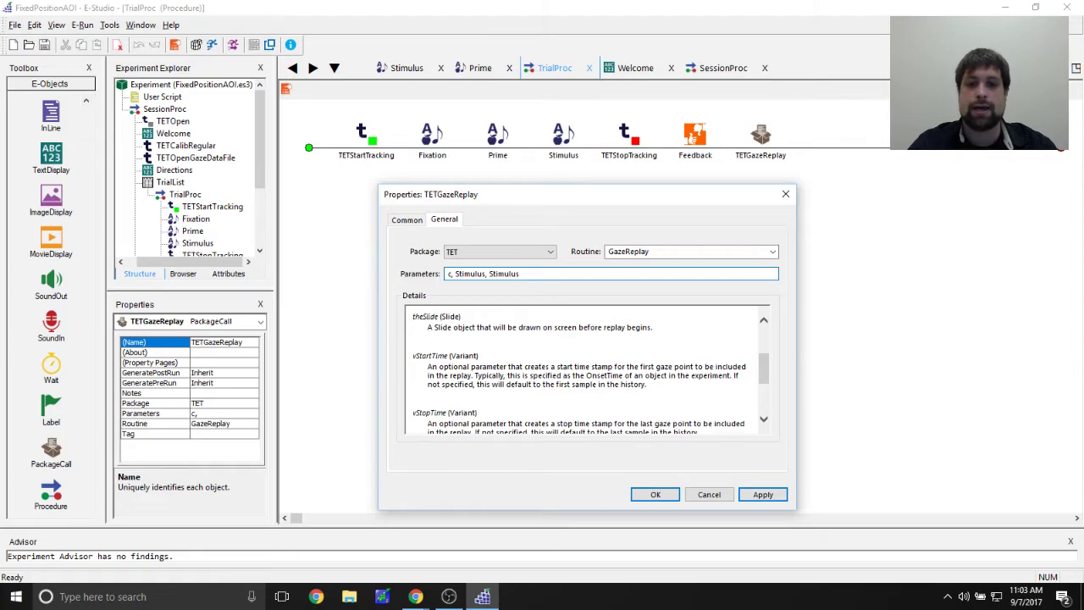
key(ctrl+shift+Left)
key(ctrl+shift+Left)
key(ctrl+shift+Right)
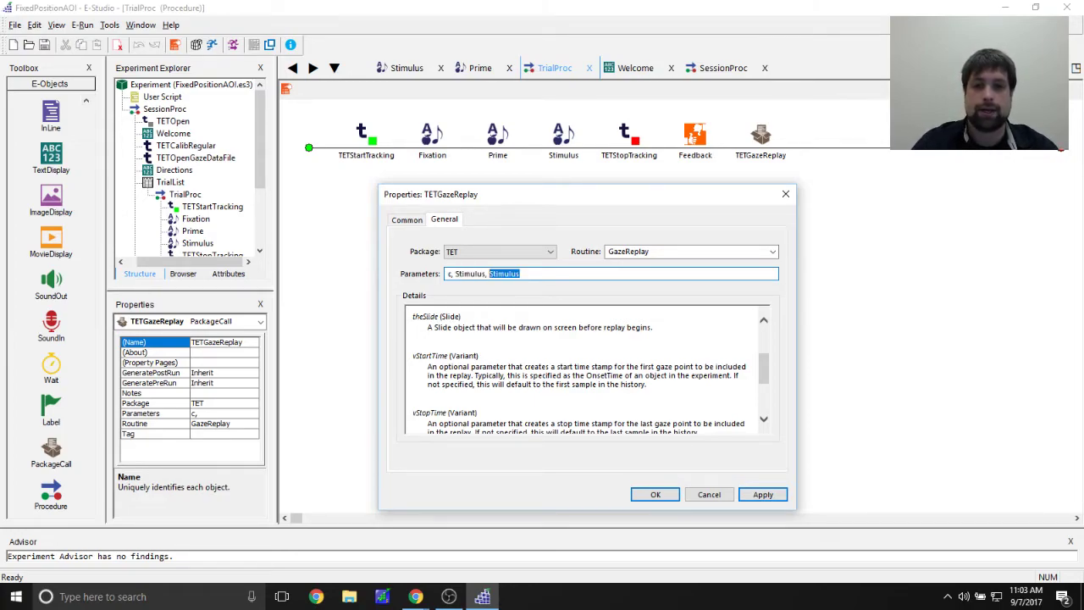
key(BackSpace)
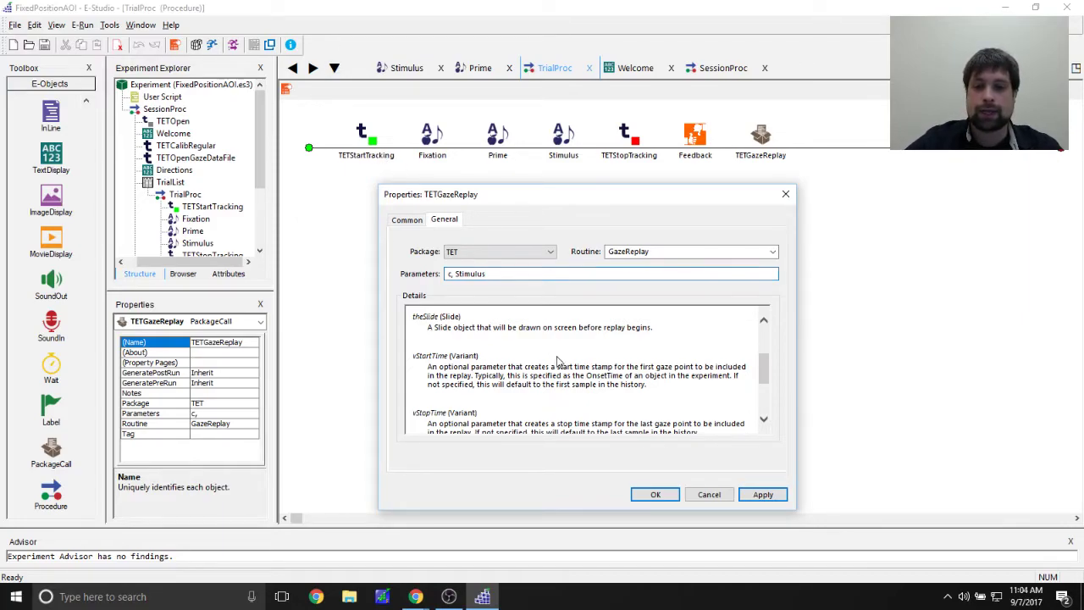
Apply the c, Stimulus parameters to TETGazeReplay and close its properties.
scroll(557, 351, down, 2)
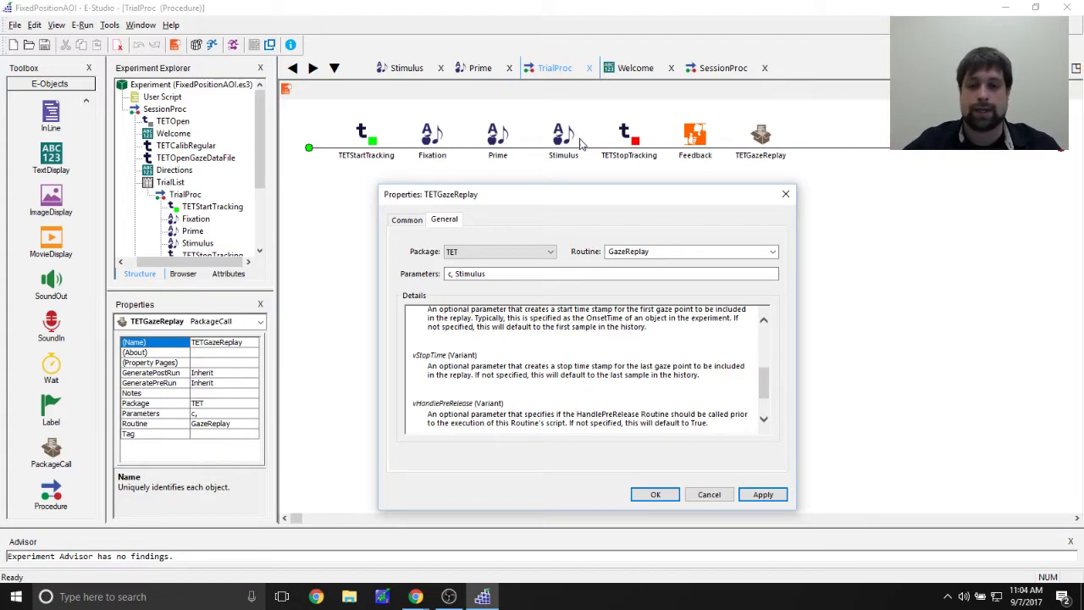
click(762, 494)
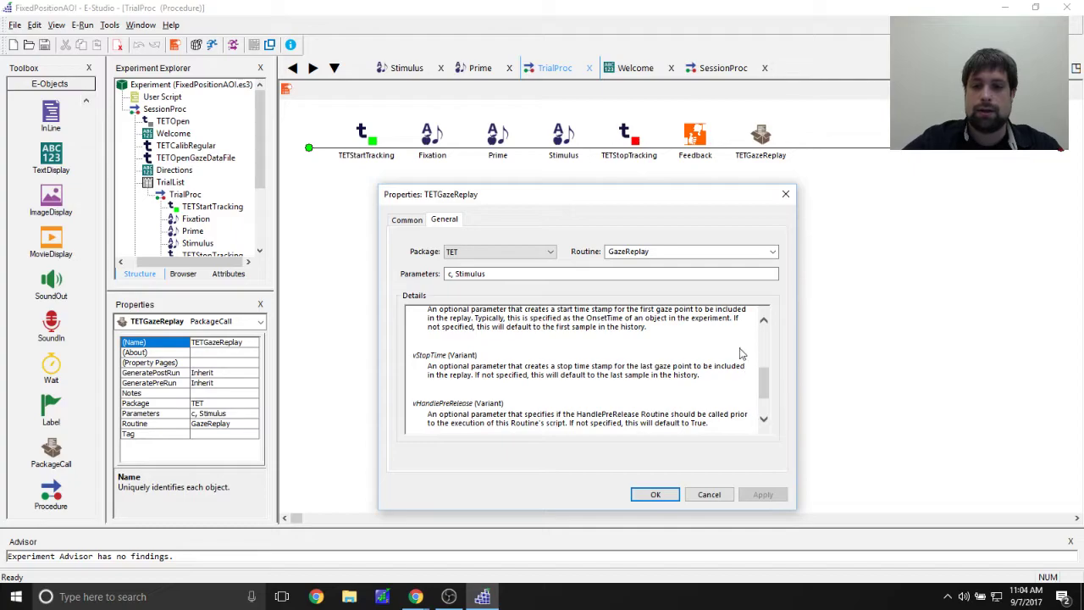
click(654, 494)
click(565, 144)
click(649, 299)
click(760, 139)
click(850, 402)
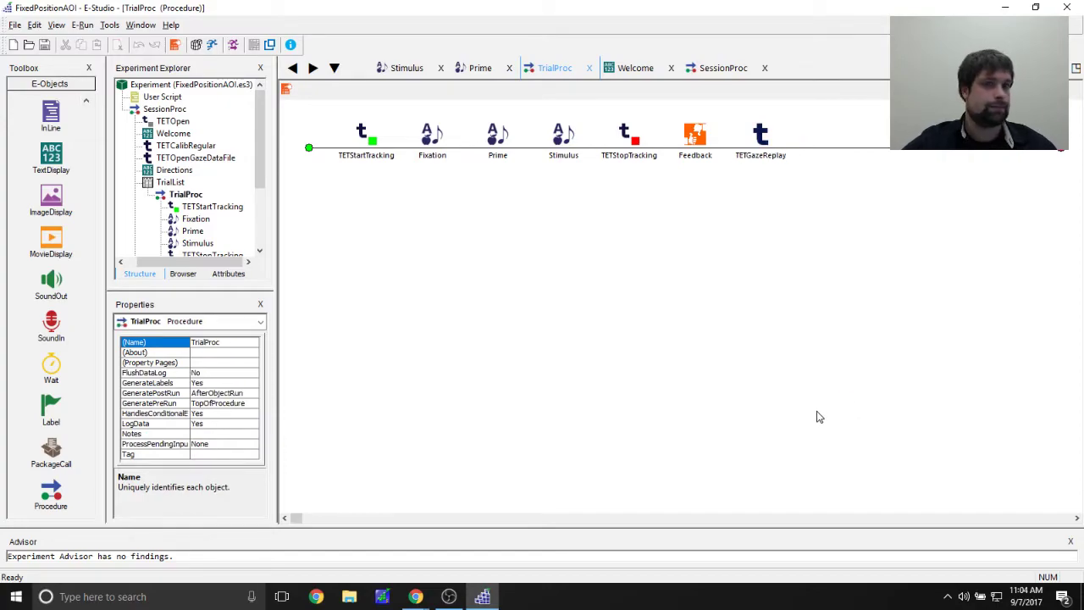
Save the experiment under the new name TETFixedPositionLiveStream and generate its script.
click(14, 25)
click(34, 80)
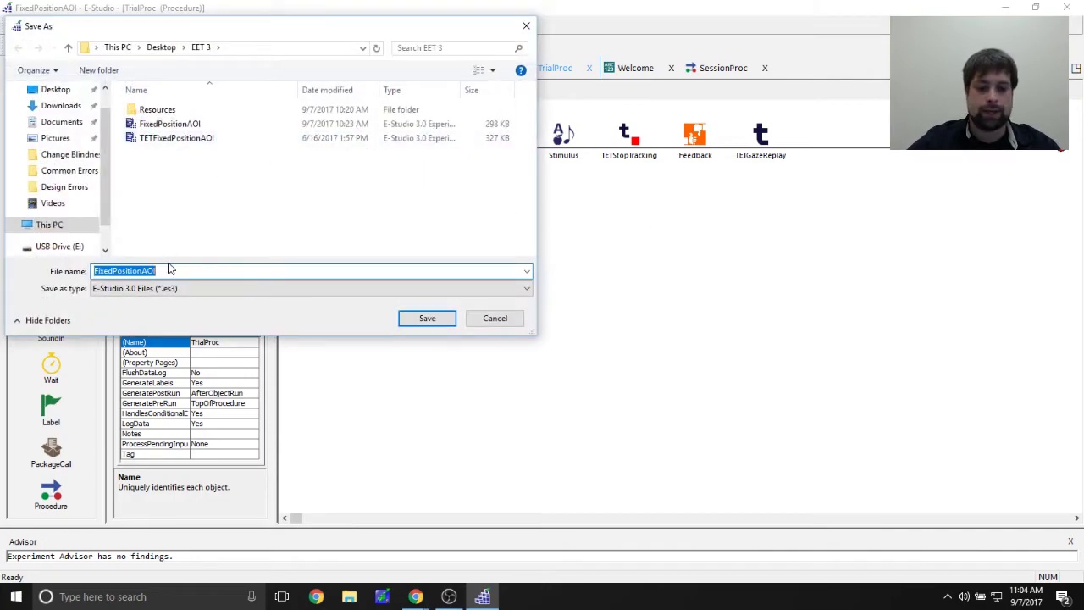
text(TET)
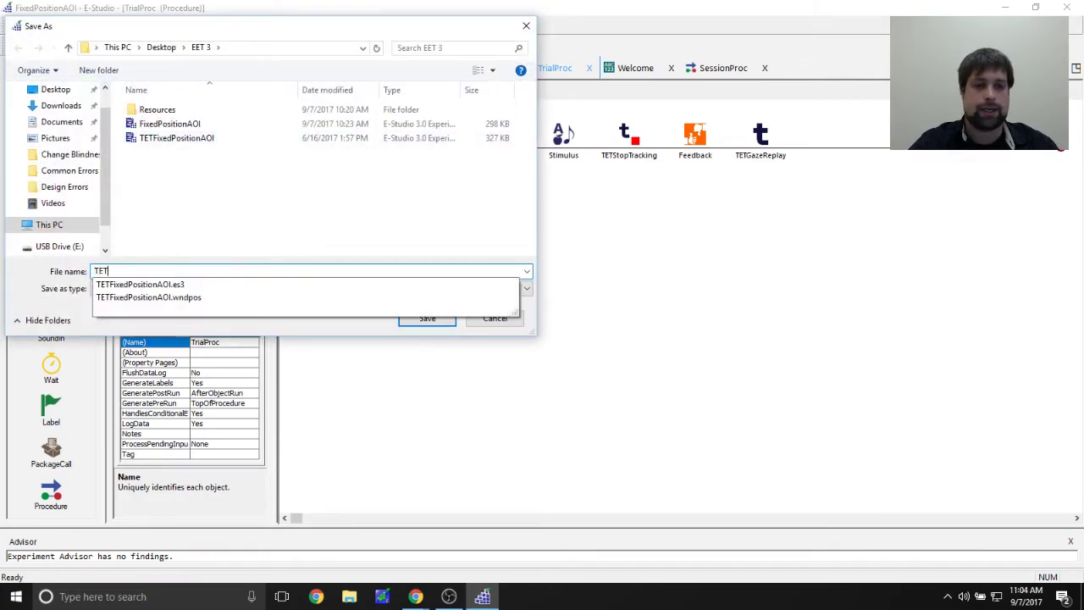
text(FixedPosition)
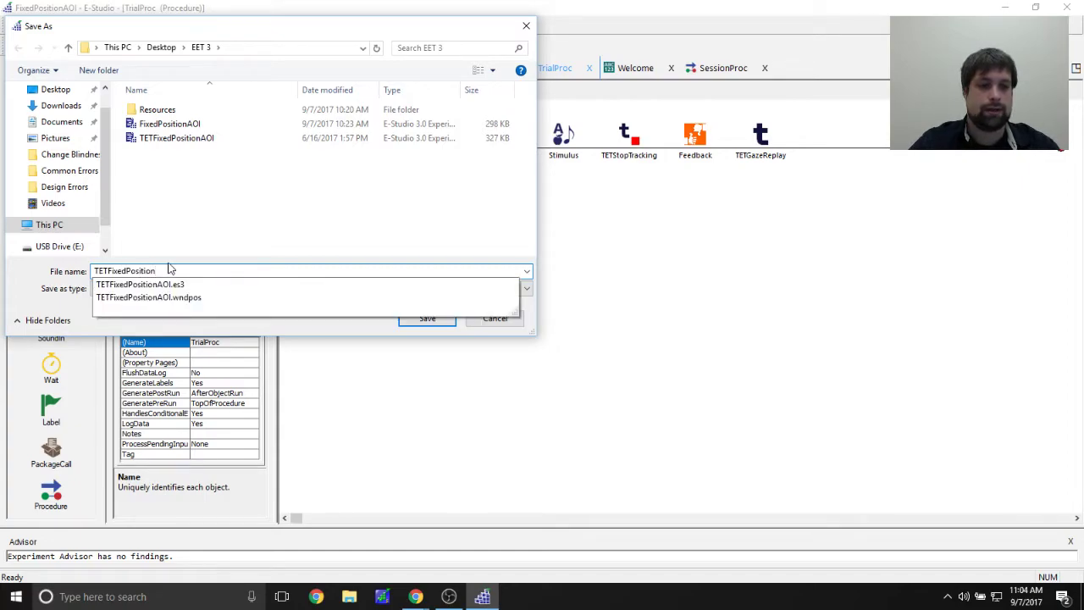
text(LiveStream)
key(Return)
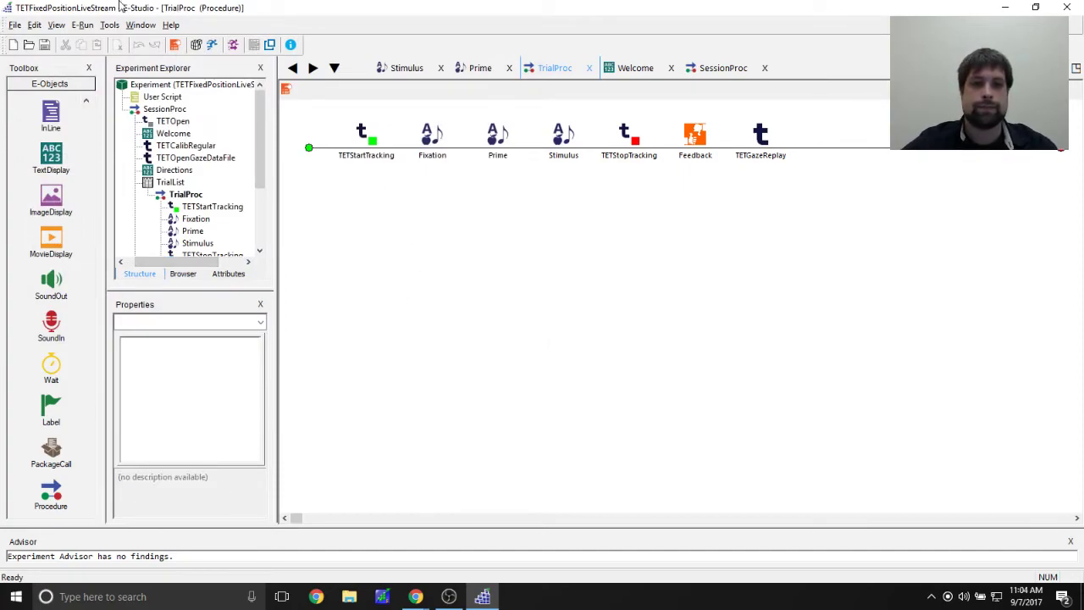
click(196, 44)
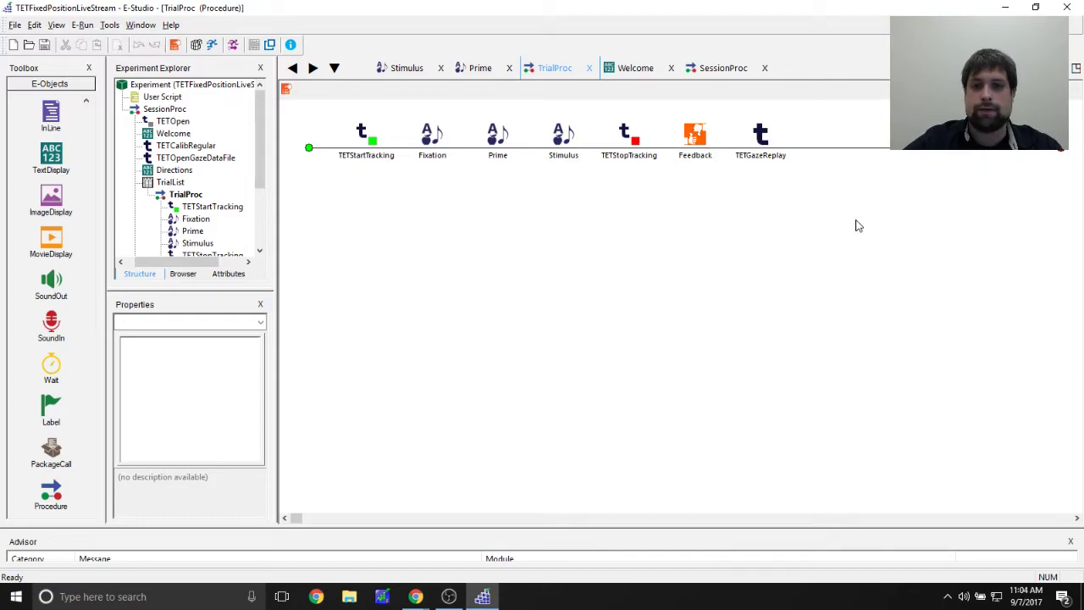
Replace the Stimulus parameter of TETGazeReplay with "1" and apply the change.
double_click(629, 136)
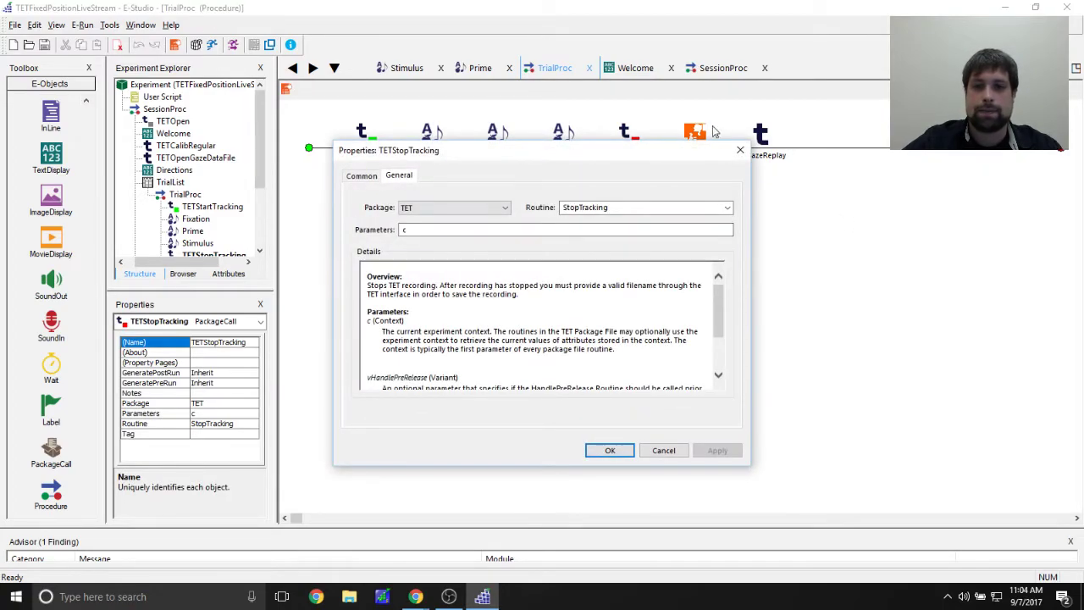
click(738, 151)
double_click(761, 133)
double_click(450, 229)
key(BackSpace)
text("1)
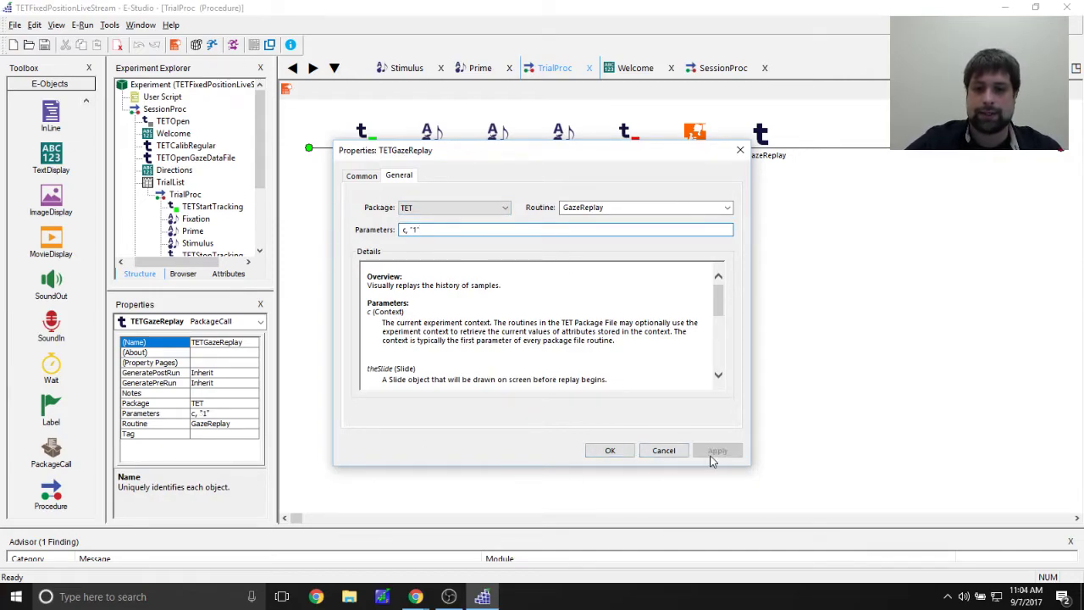
click(716, 450)
click(610, 449)
Try to compile the script with "1" as the slide parameter of TETGazeReplay.
click(196, 44)
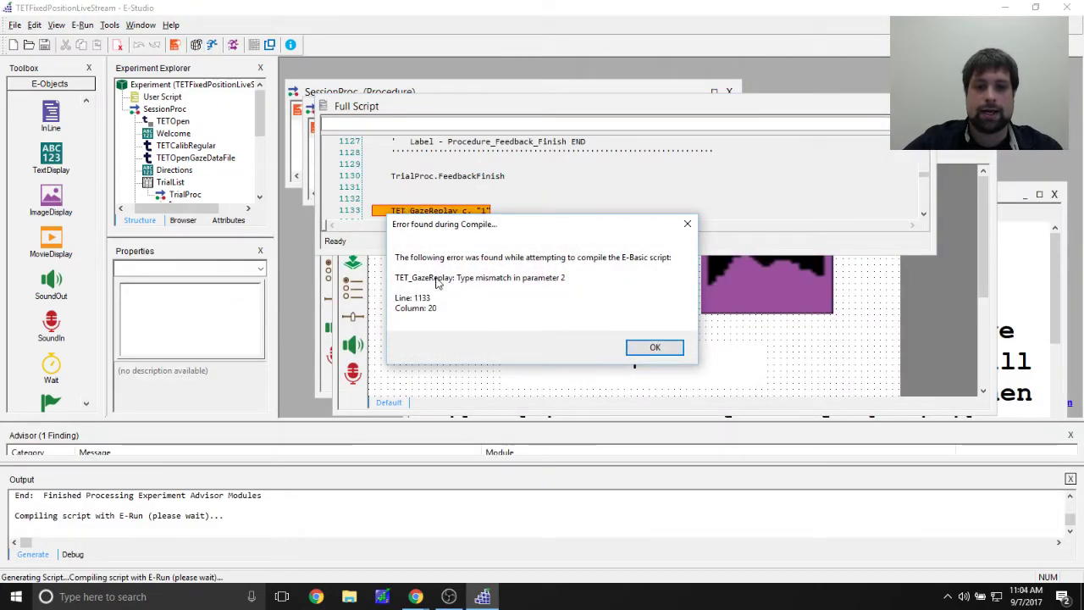
click(654, 347)
click(523, 213)
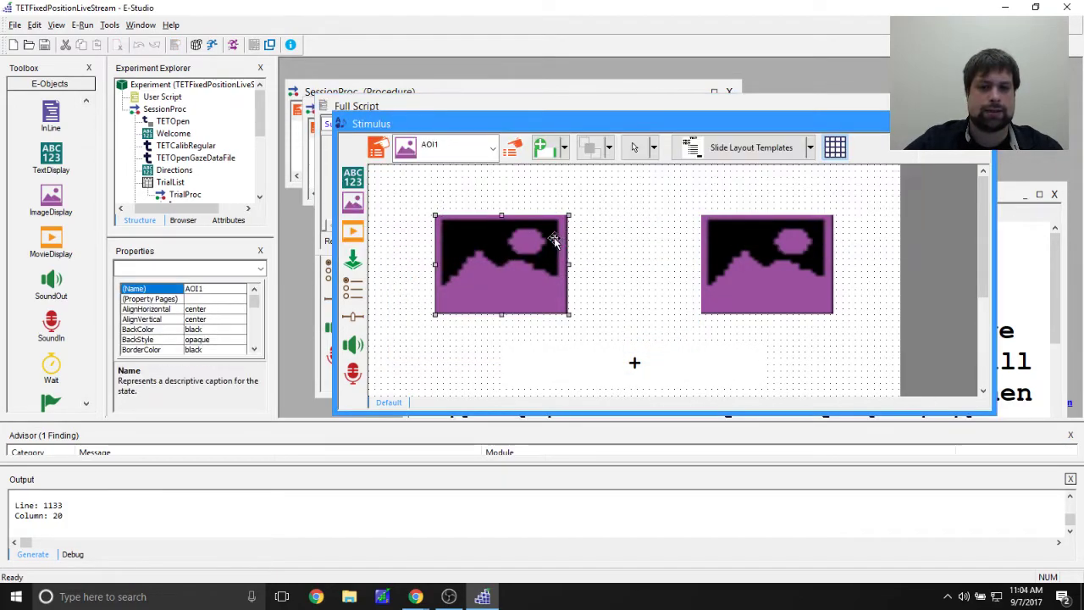
Set the TETGazeReplay parameters back to c, Stimulus and regenerate the experiment script.
drag(261, 121, 260, 155)
double_click(249, 158)
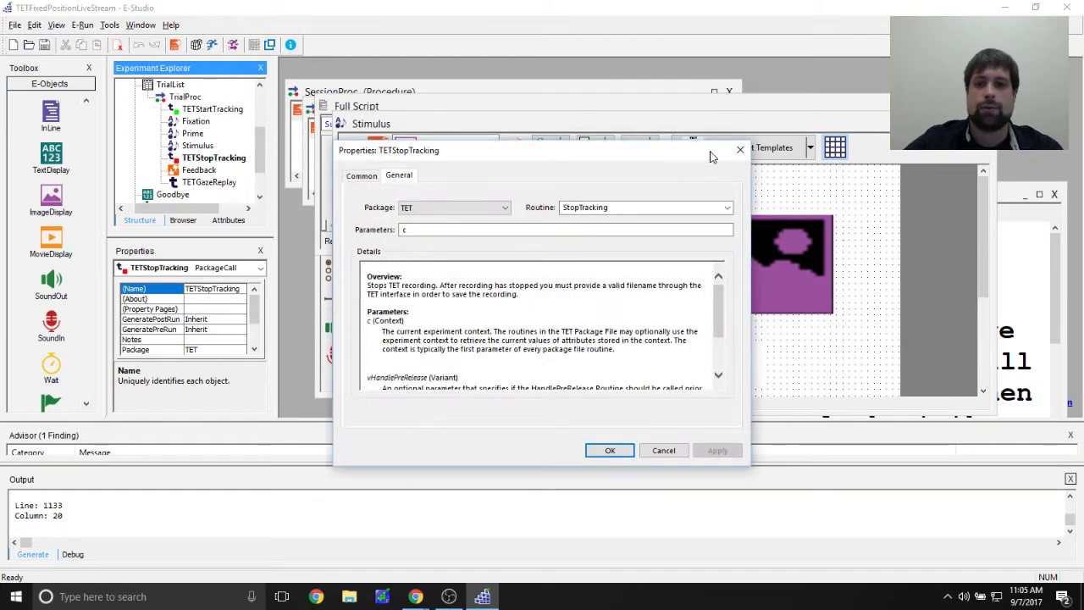
key(Escape)
double_click(195, 183)
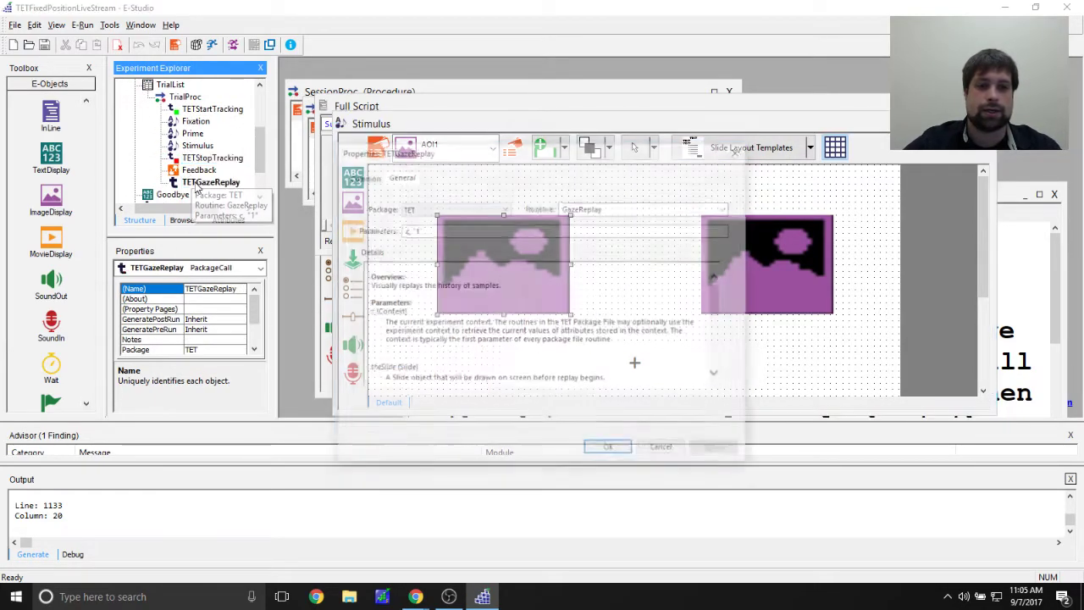
double_click(409, 229)
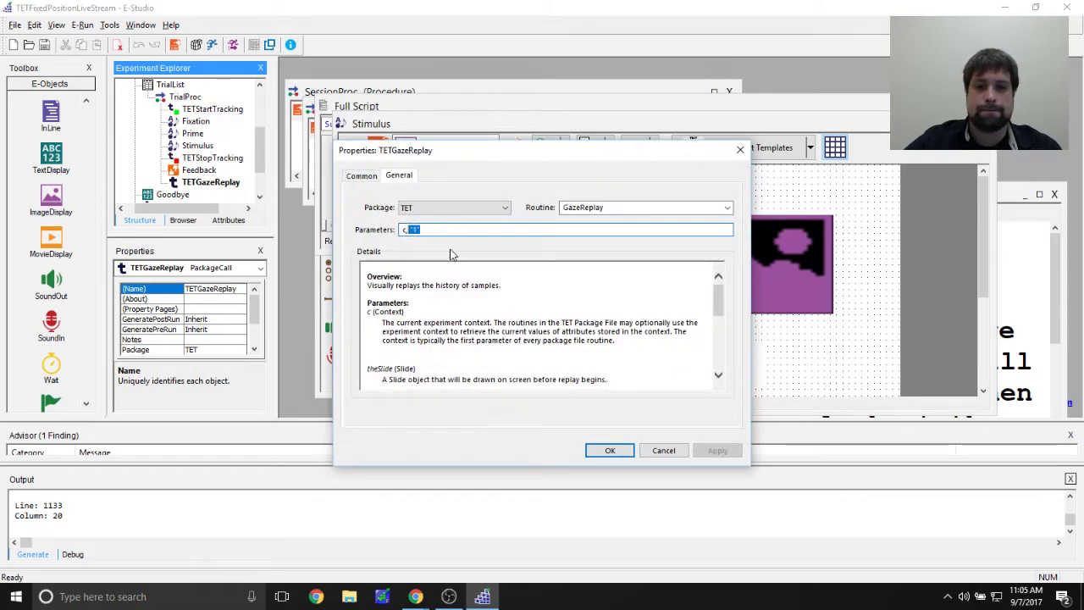
key(BackSpace)
text(Stimulus)
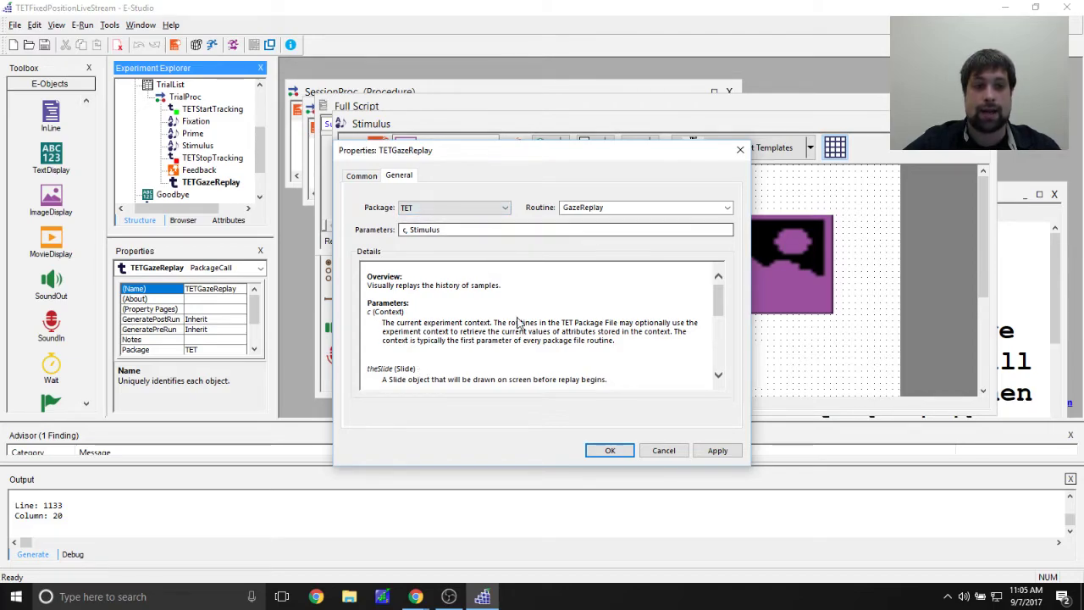
click(709, 451)
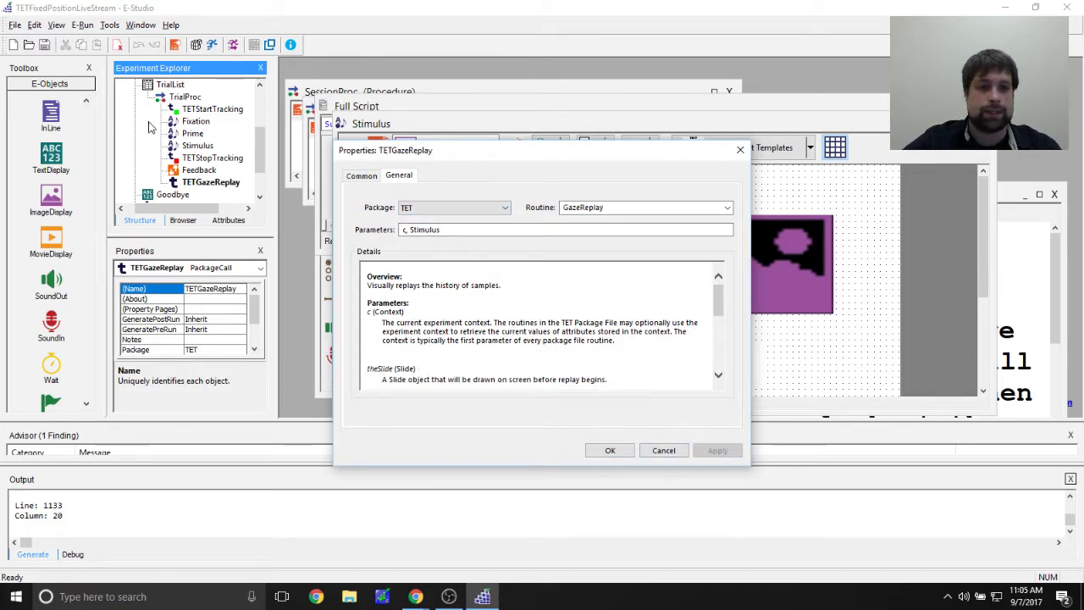
click(609, 450)
key(ctrl+F7)
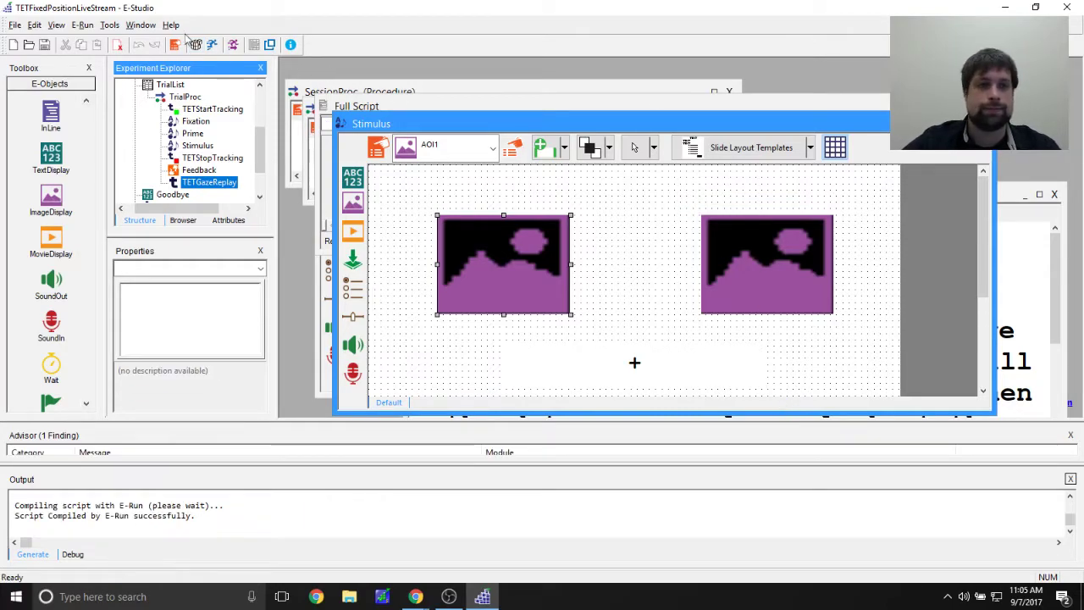
Close all open object windows and reopen the TrialProc procedure.
click(142, 25)
click(157, 87)
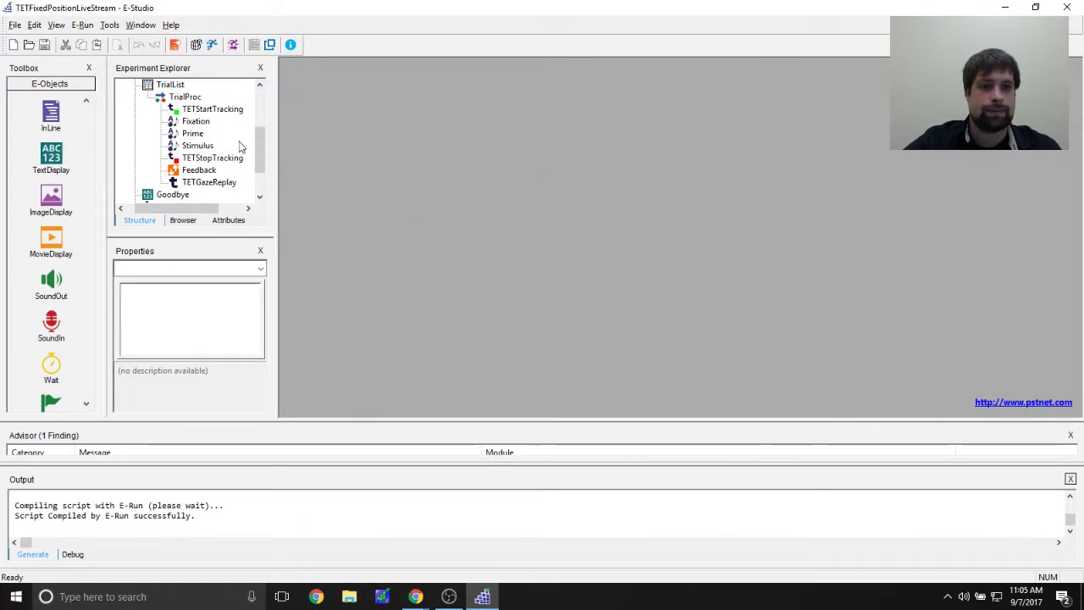
double_click(187, 98)
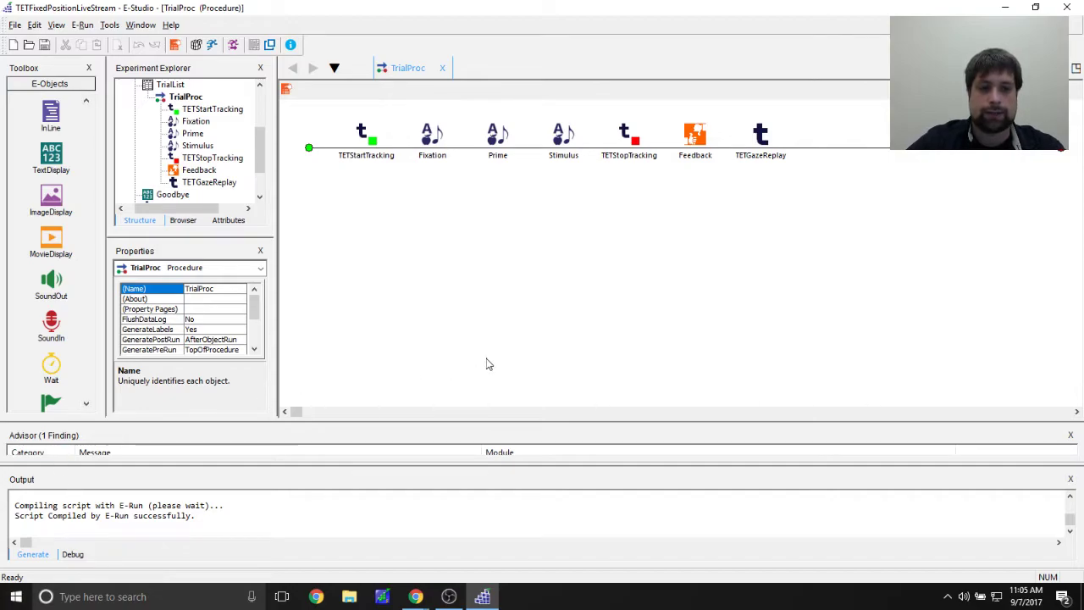
Add a PackageCall between Fixation and Prime in TrialProc and name it TETWaitforFixation.
click(85, 403)
mouse_move(51, 369)
mouse_down()
mouse_move(462, 303)
mouse_move(467, 170)
mouse_up()
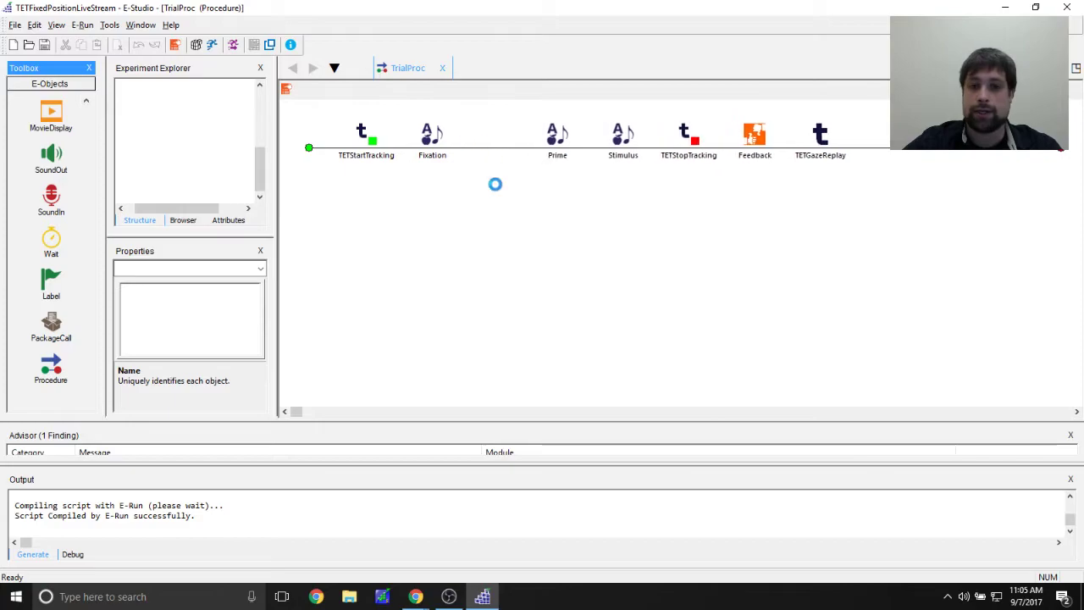
right_click(496, 144)
click(521, 199)
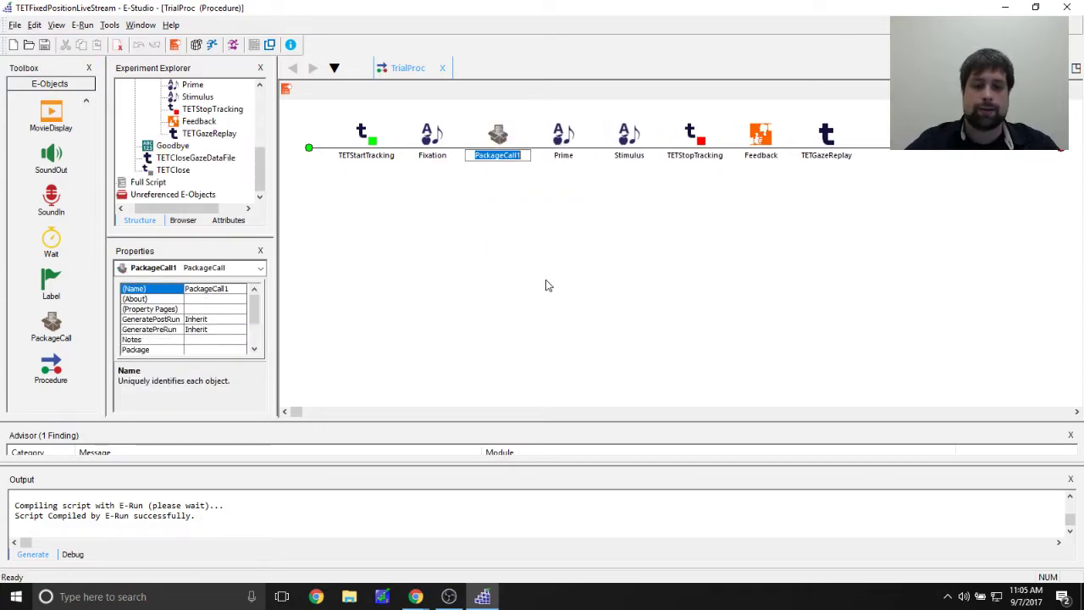
text(TETWait)
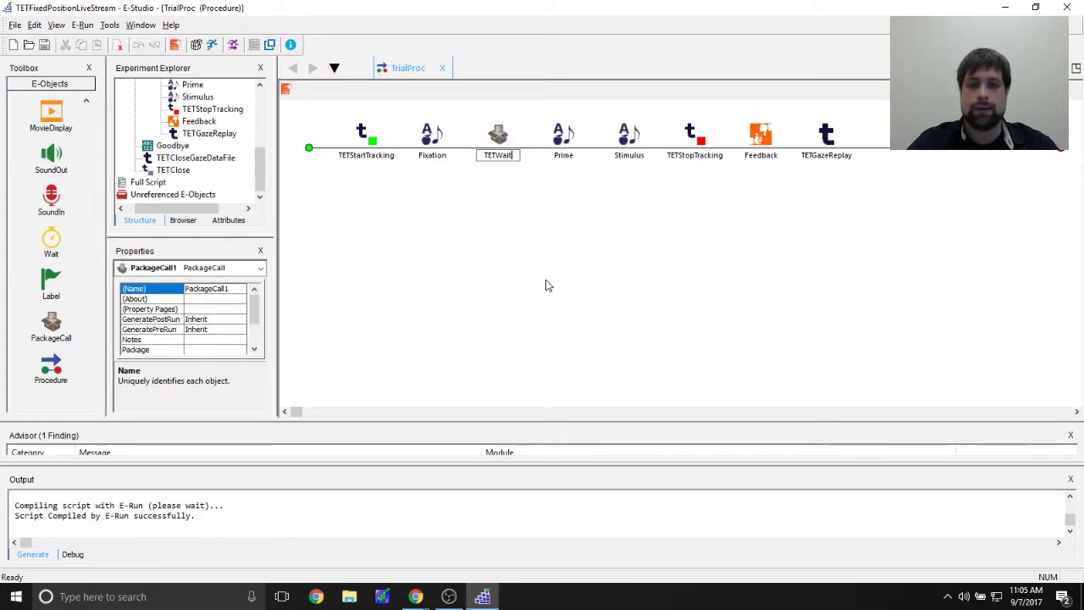
text(ForFixation)
key(Return)
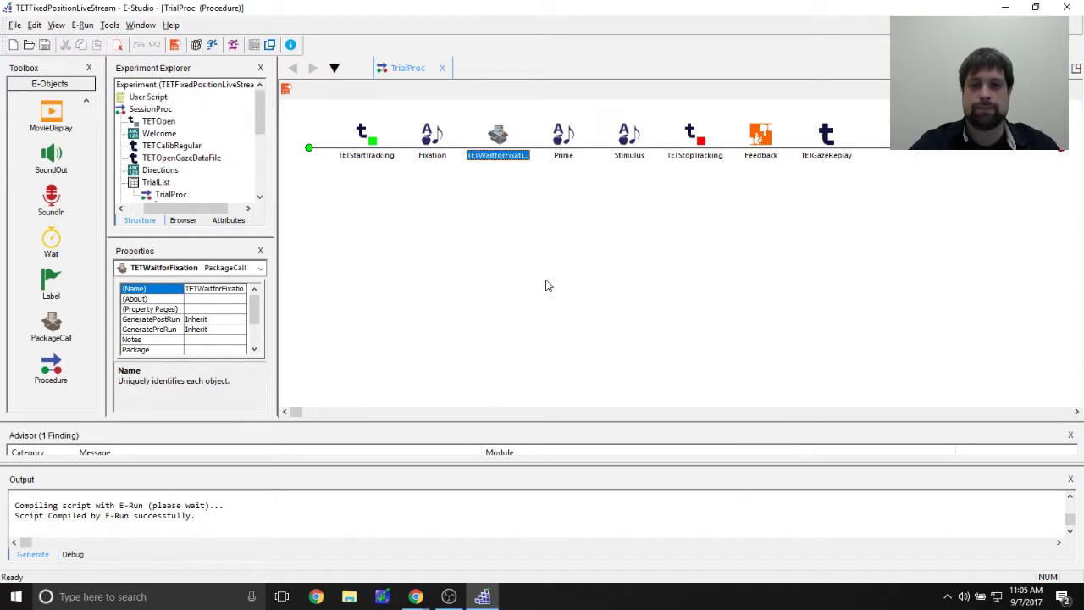
Assign the TET package and the WaitForFixation routine to the TETWaitforFixation package call.
double_click(498, 136)
click(483, 211)
click(481, 216)
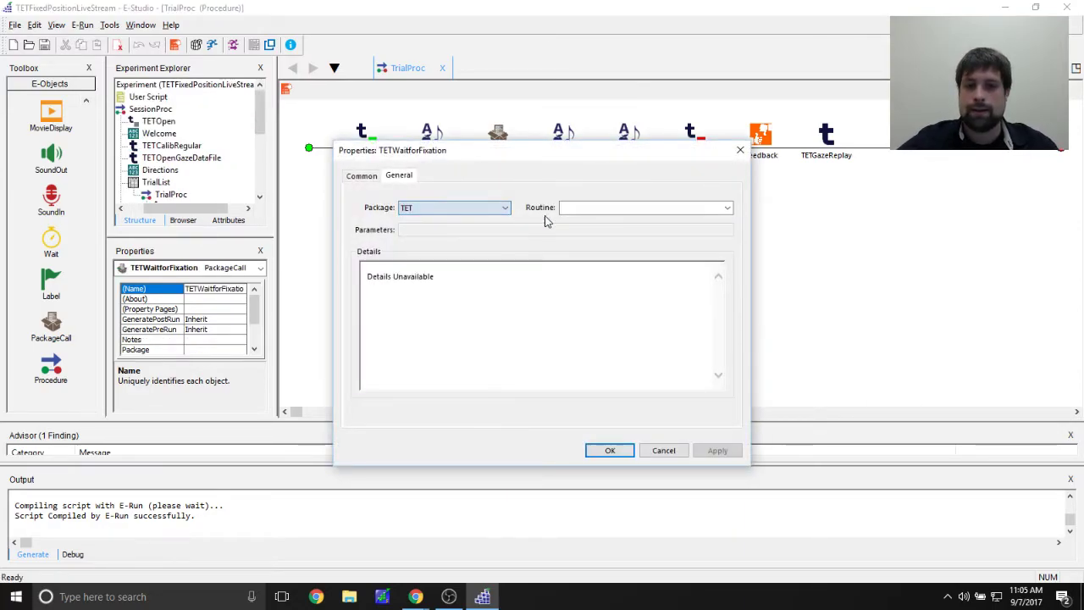
click(727, 207)
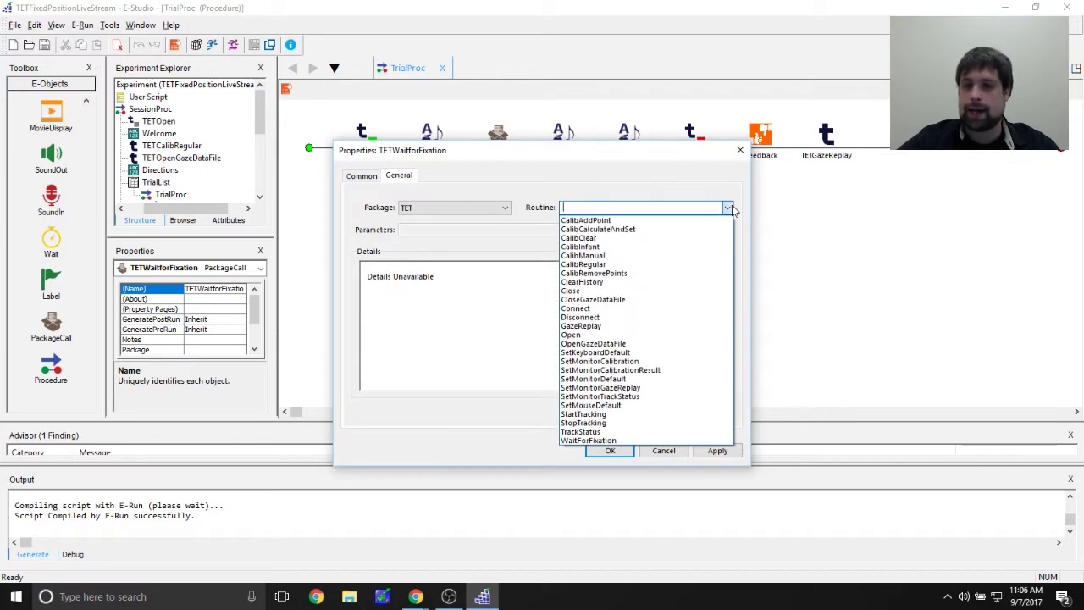
click(647, 440)
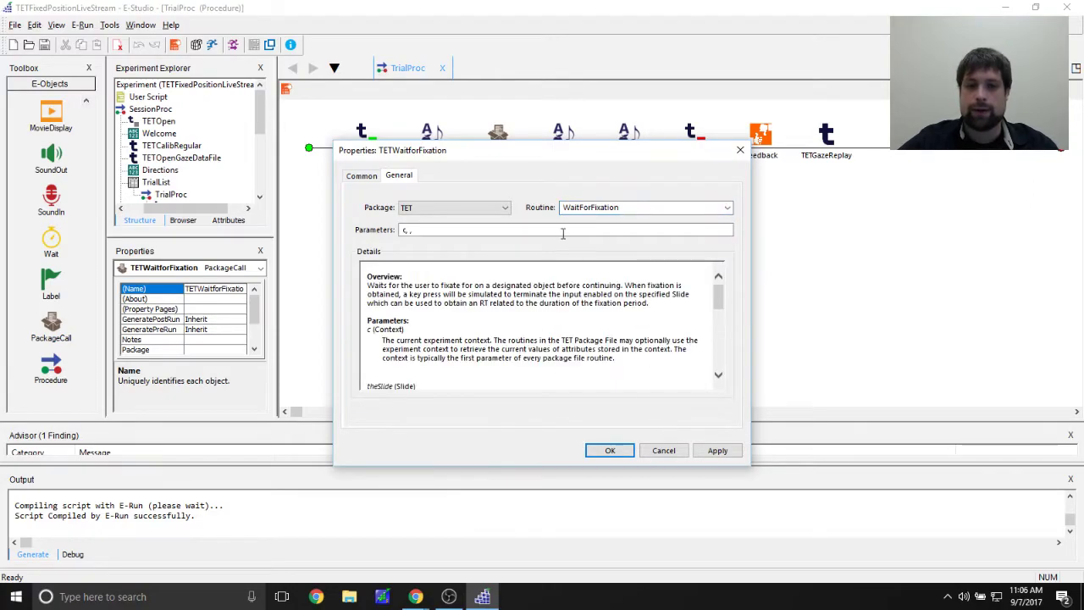
Read the WaitForFixation overview and the description of its theSlide parameter in the routine details.
drag(369, 288, 550, 294)
click(389, 290)
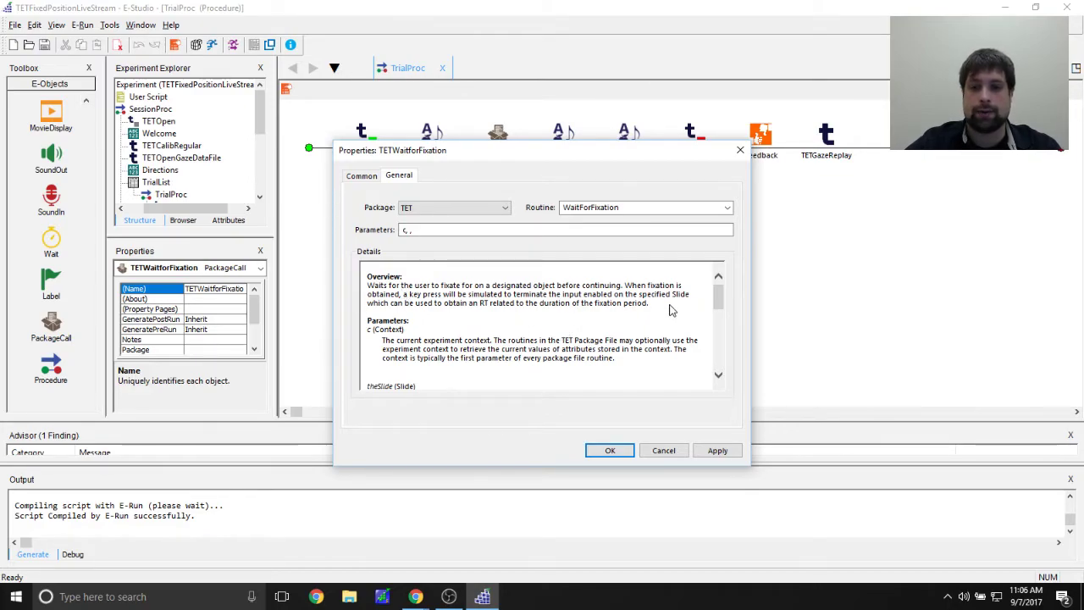
scroll(594, 317, down, 2)
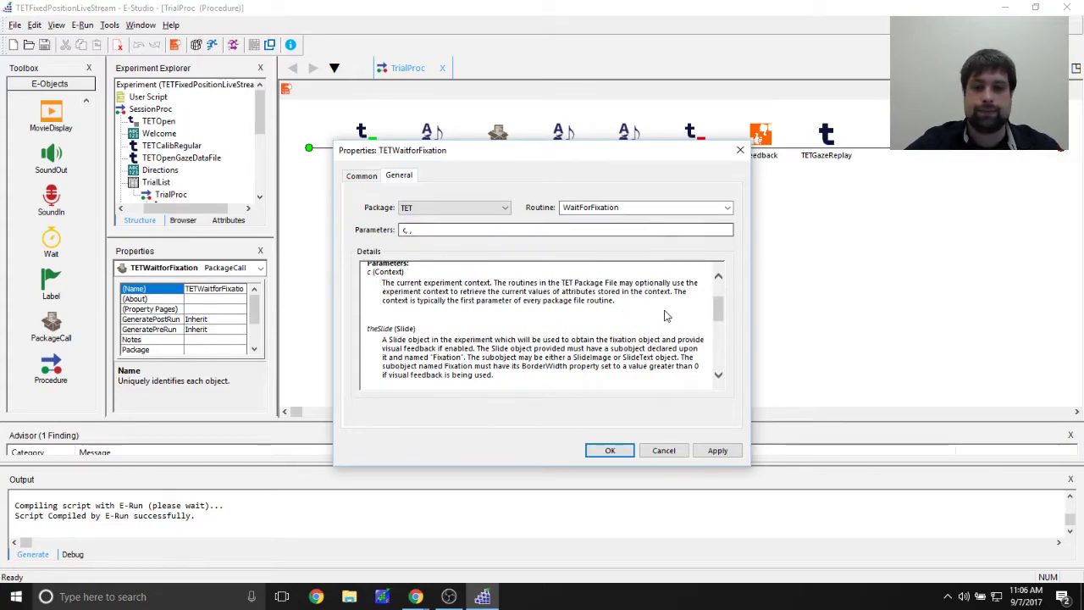
scroll(539, 334, down, 1)
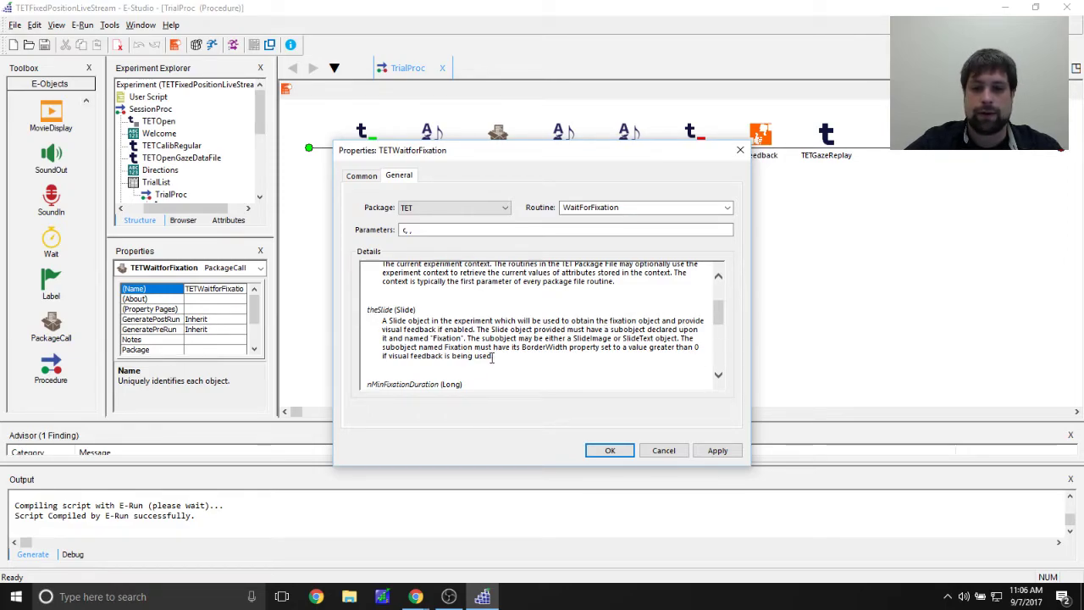
drag(476, 329, 646, 329)
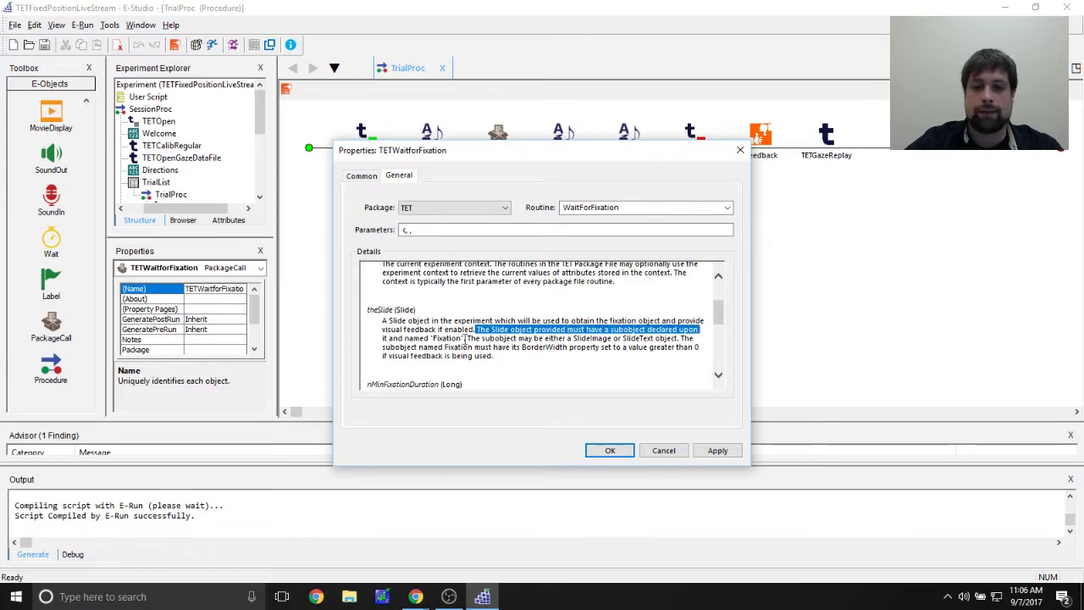
drag(381, 339, 479, 338)
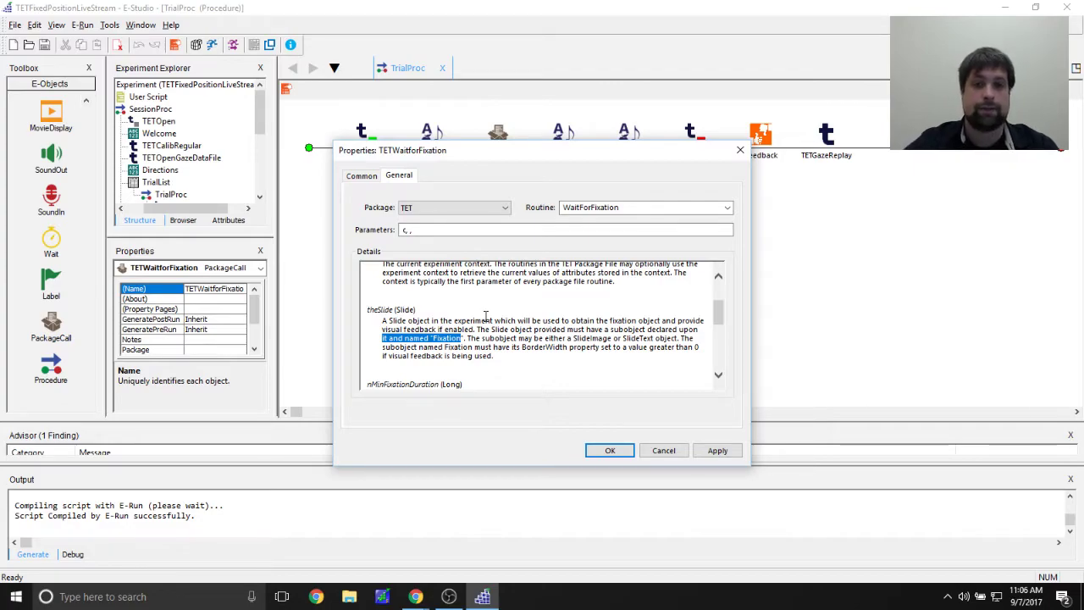
click(406, 230)
text(c,)
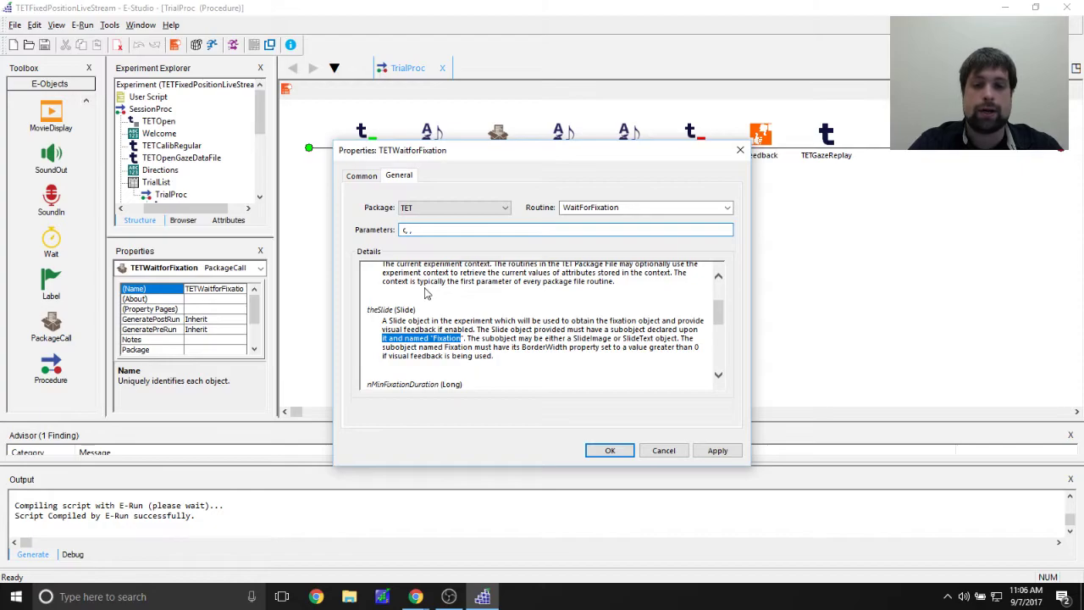
text( ,)
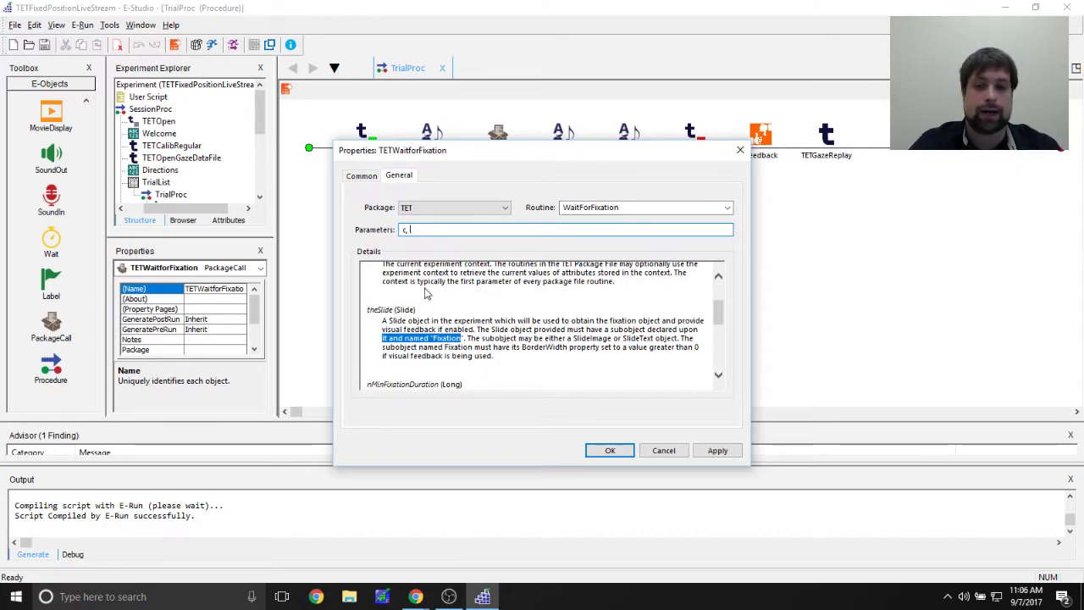
key(BackSpace)
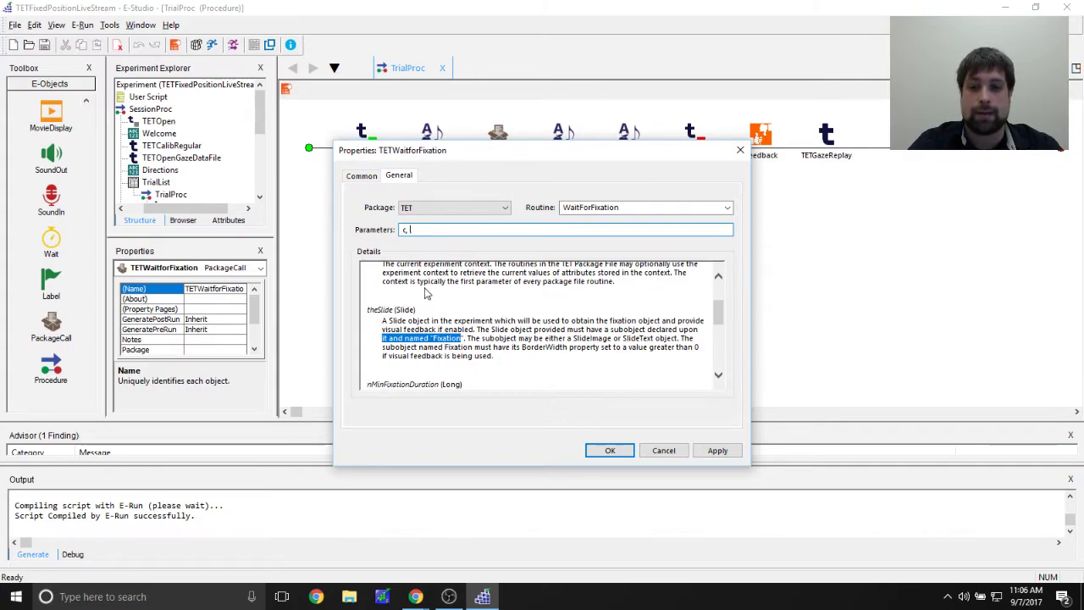
text(,)
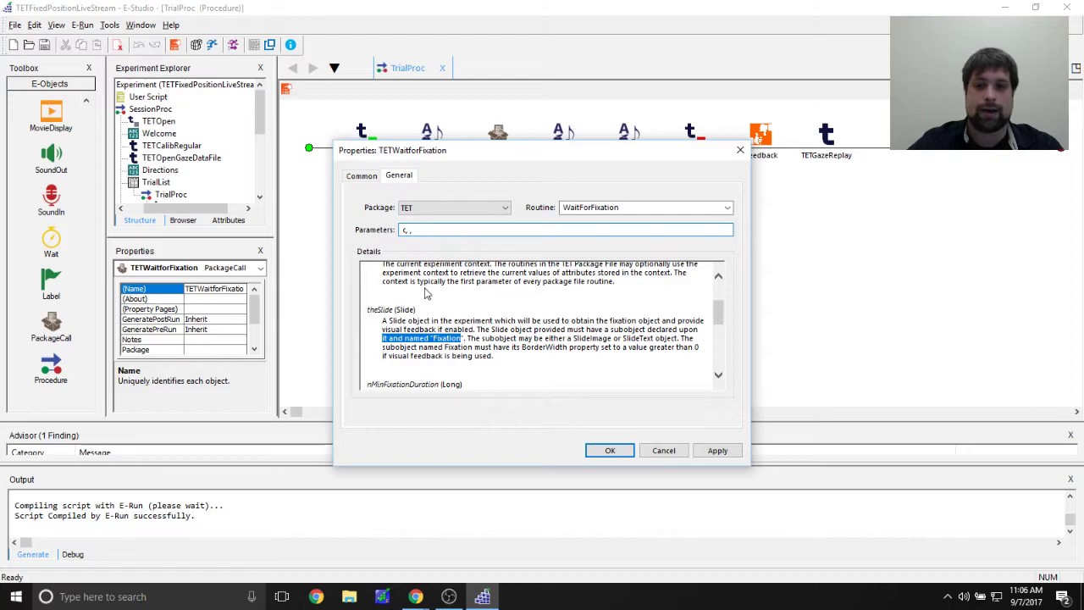
Examine the allowed subobject types and the BorderWidth requirement described for theSlide.
drag(573, 338, 654, 338)
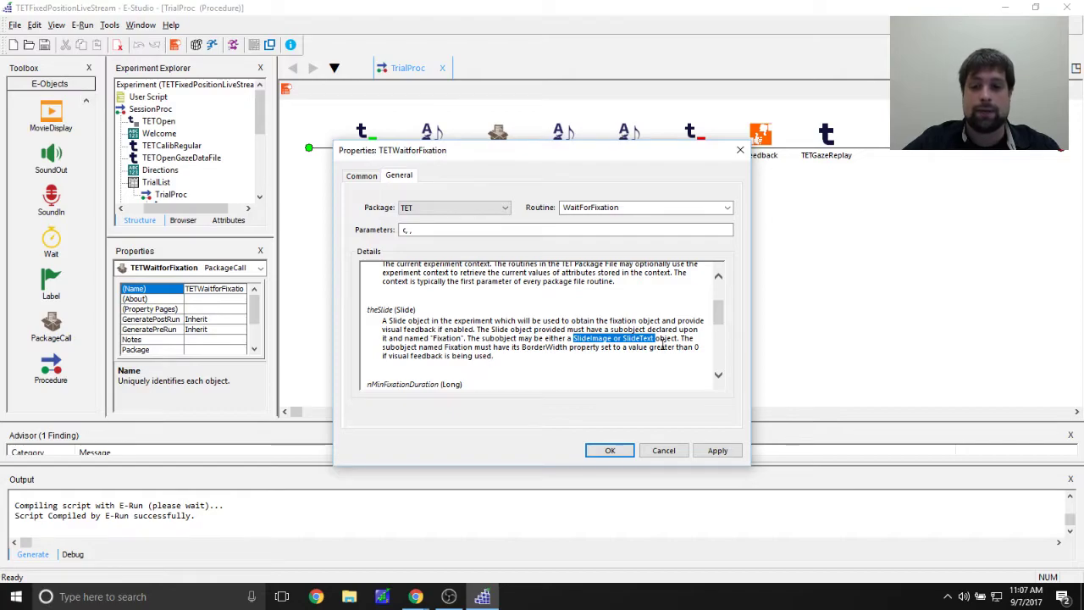
click(402, 348)
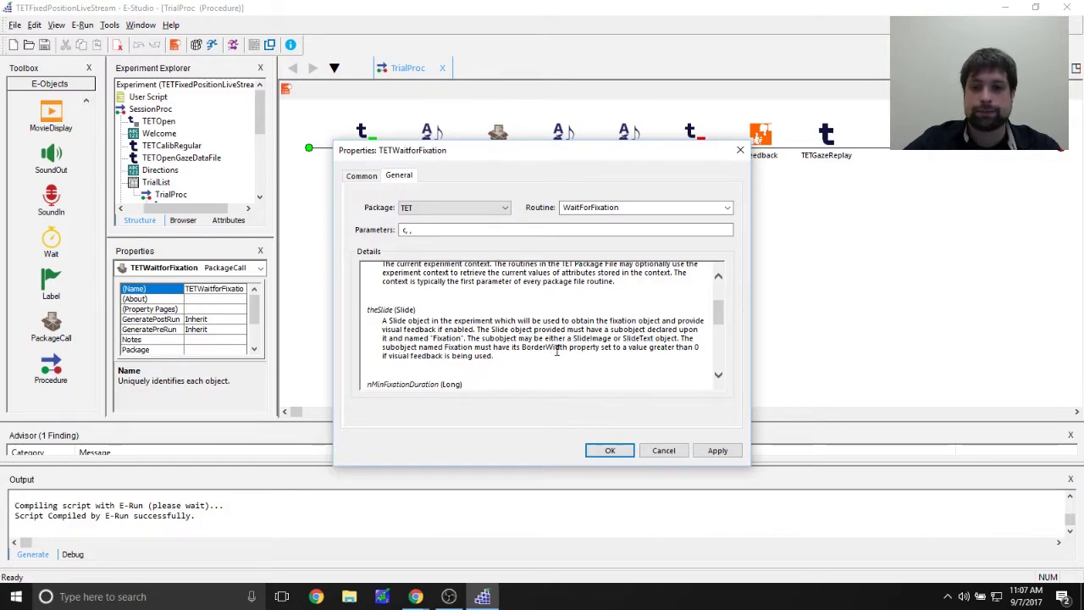
drag(512, 348, 702, 348)
click(380, 359)
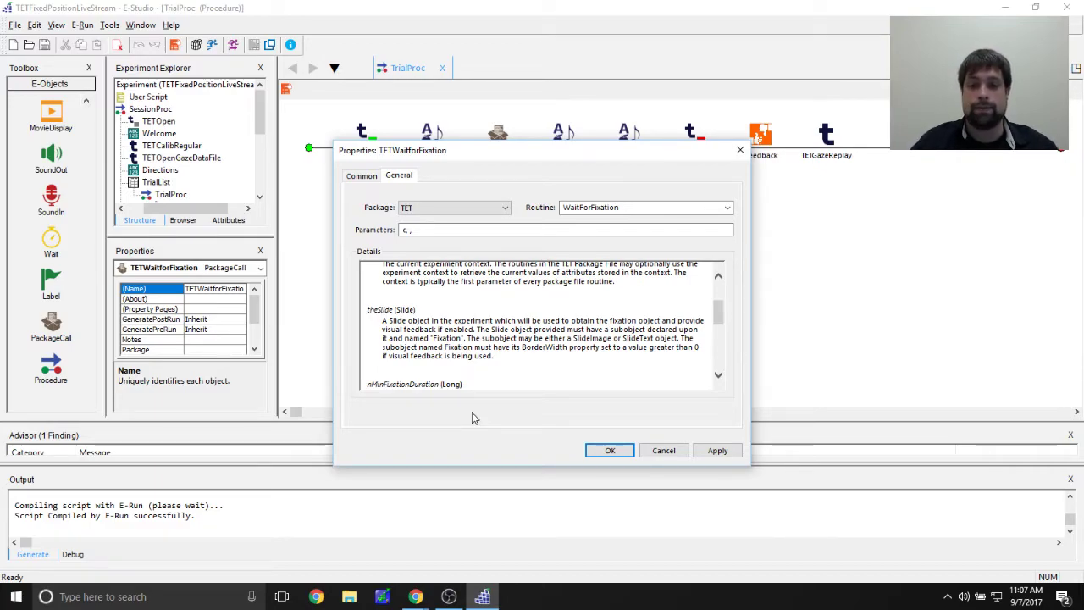
Enter Fixation as the slide parameter after c in the WaitForFixation parameters.
click(413, 230)
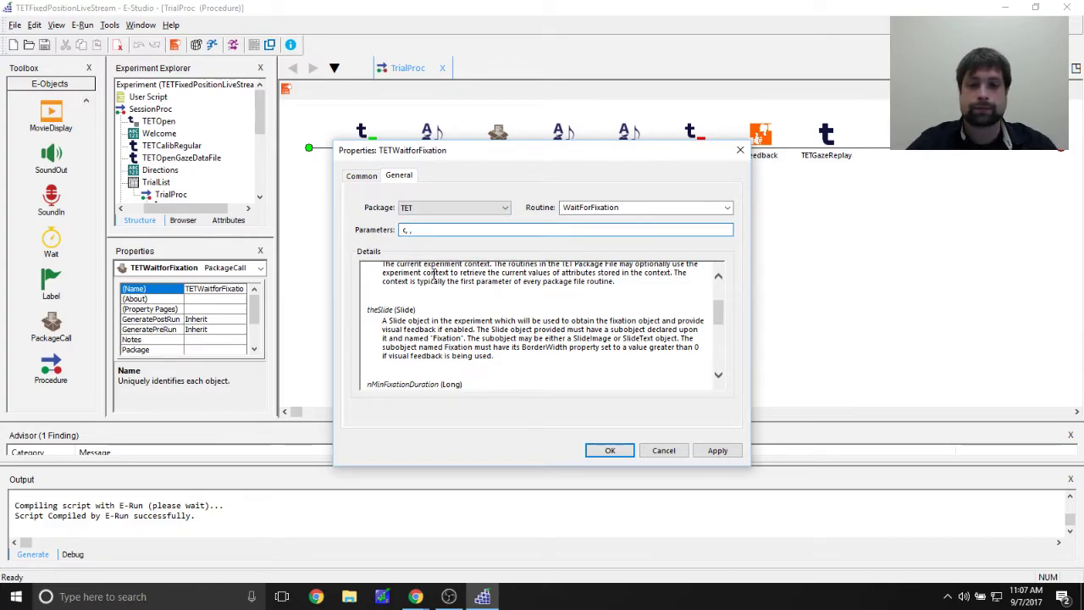
text(, Fixa)
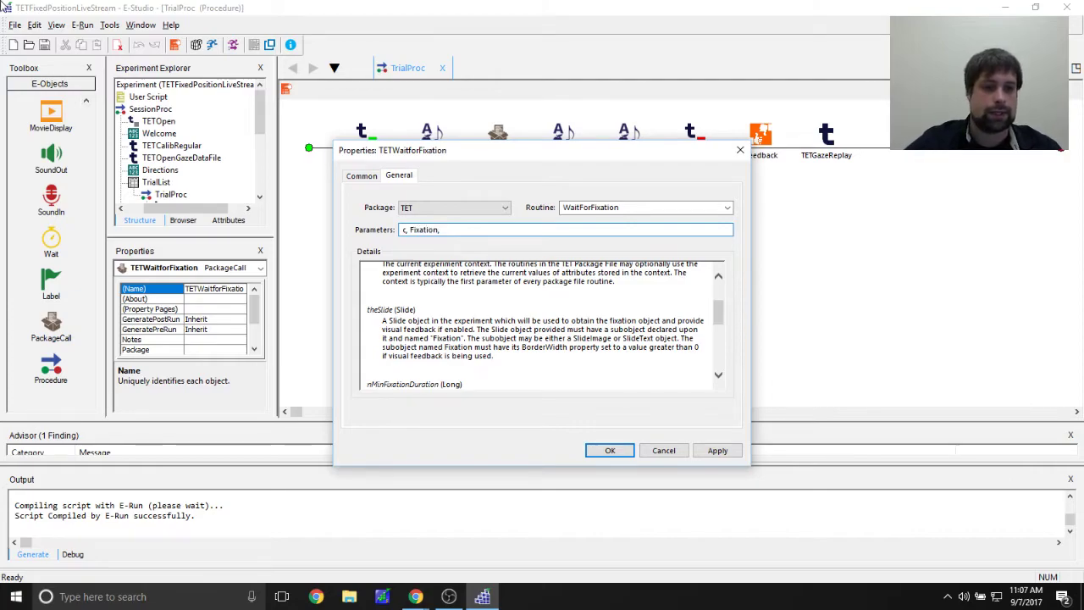
text(tion)
drag(459, 155, 490, 199)
text(,)
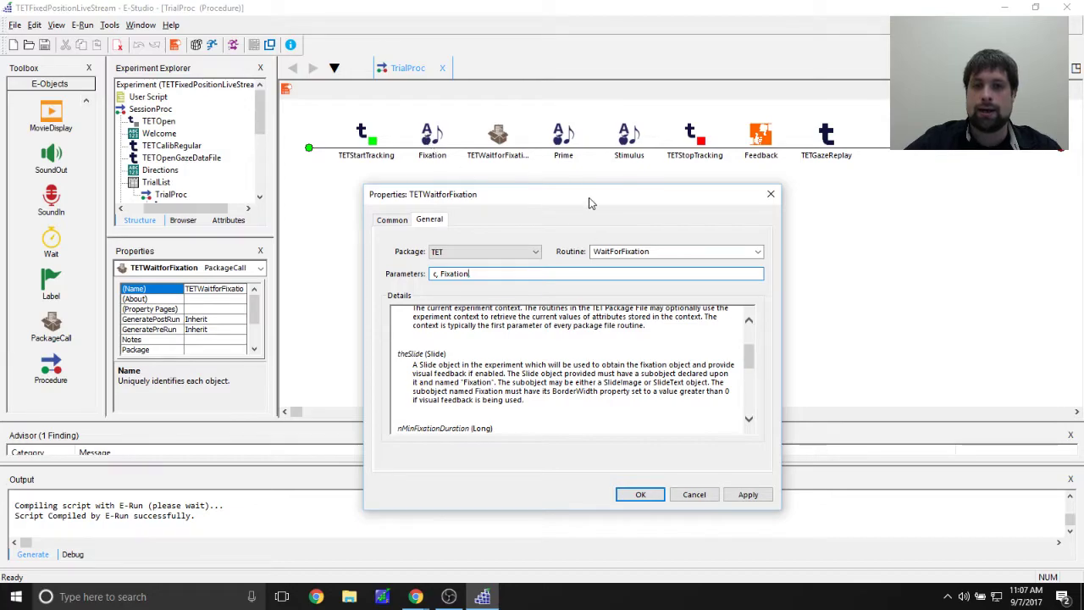
drag(590, 195, 581, 110)
Set the minimum fixation duration parameter to 500, leaving the parameters as c, Fixation, 500, and apply the change.
drag(741, 271, 741, 288)
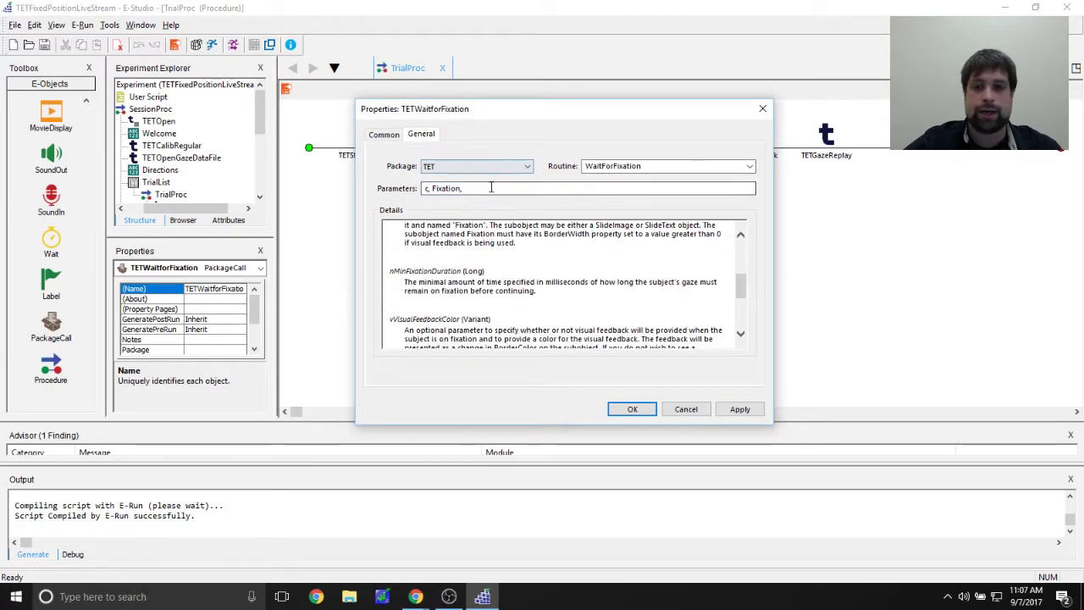
text(00,)
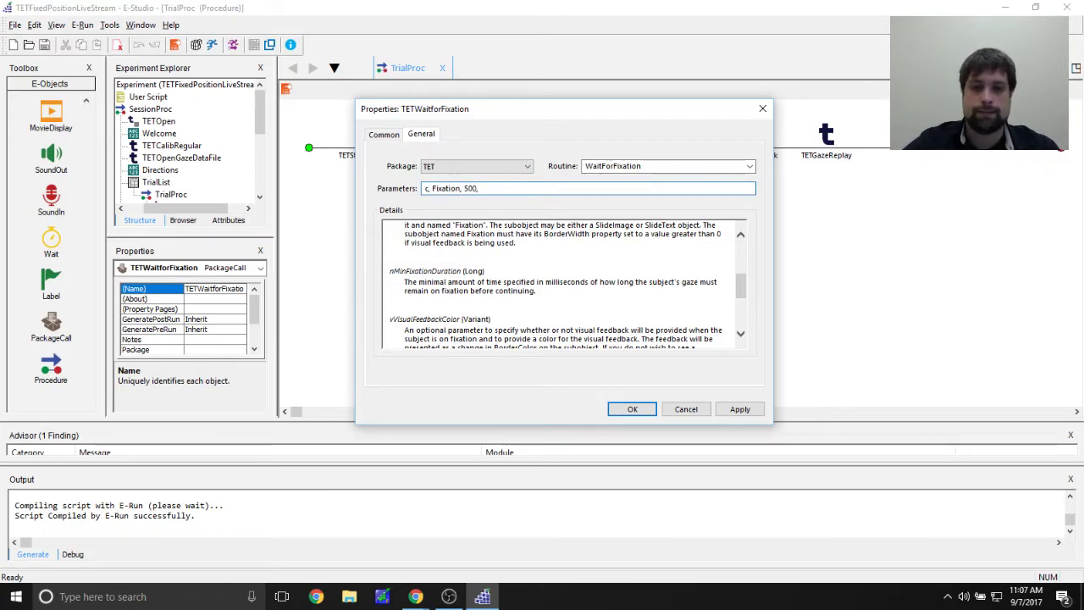
scroll(550, 307, down, 2)
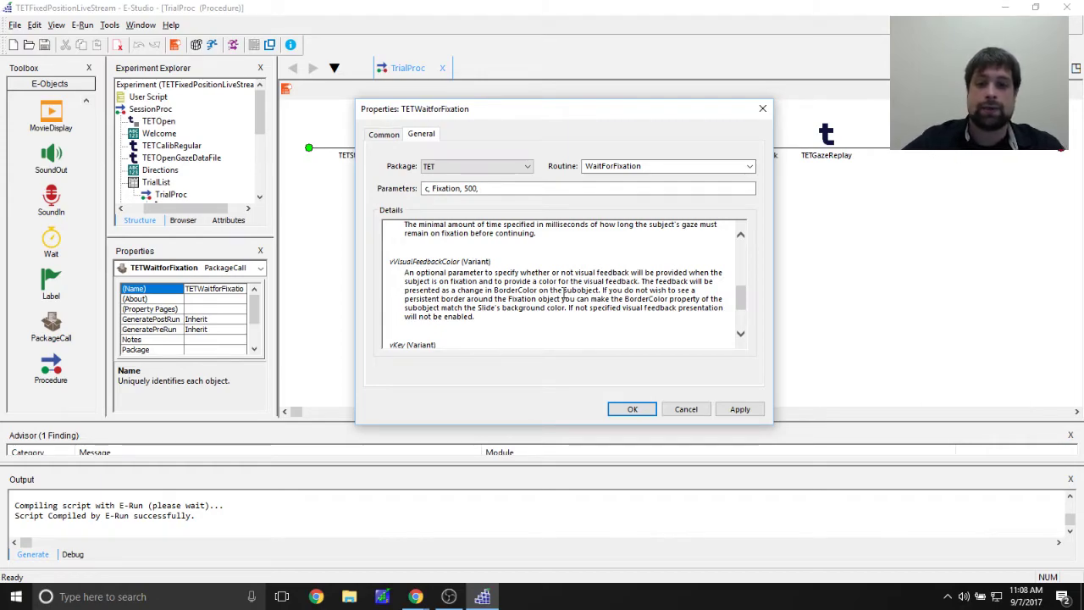
click(508, 188)
key(BackSpace)
key(BackSpace)
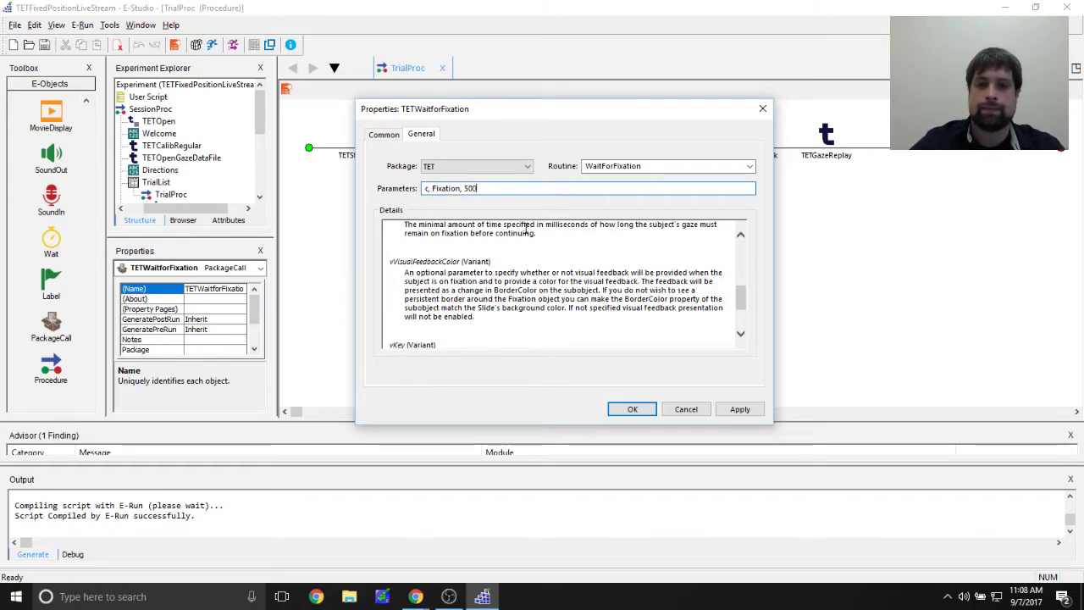
click(755, 409)
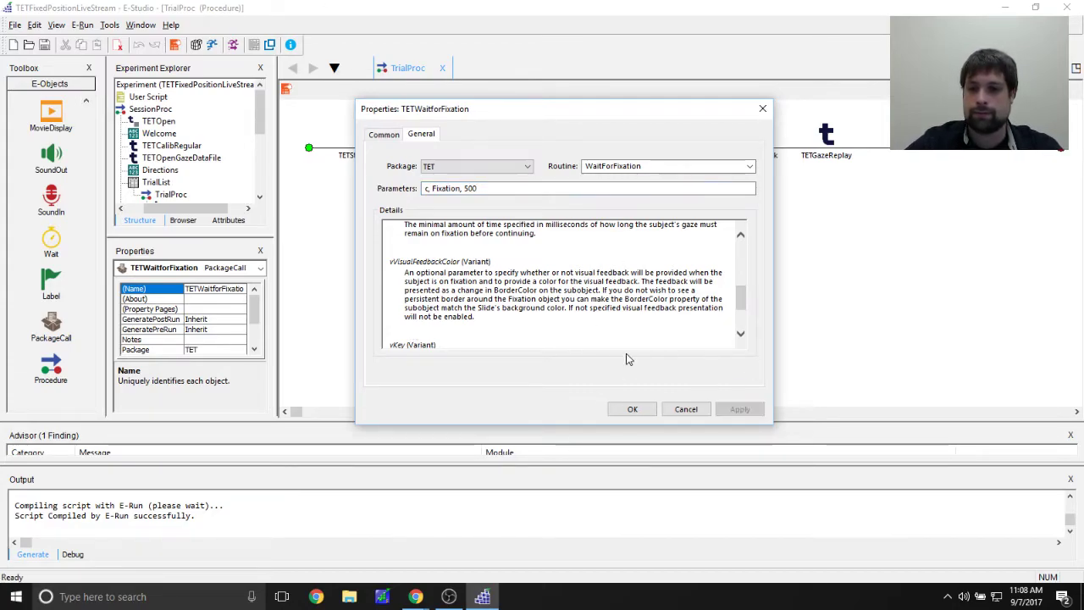
Try to compile the script with unquoted red added as the visual feedback color parameter of TETWaitforFixation.
text(, red)
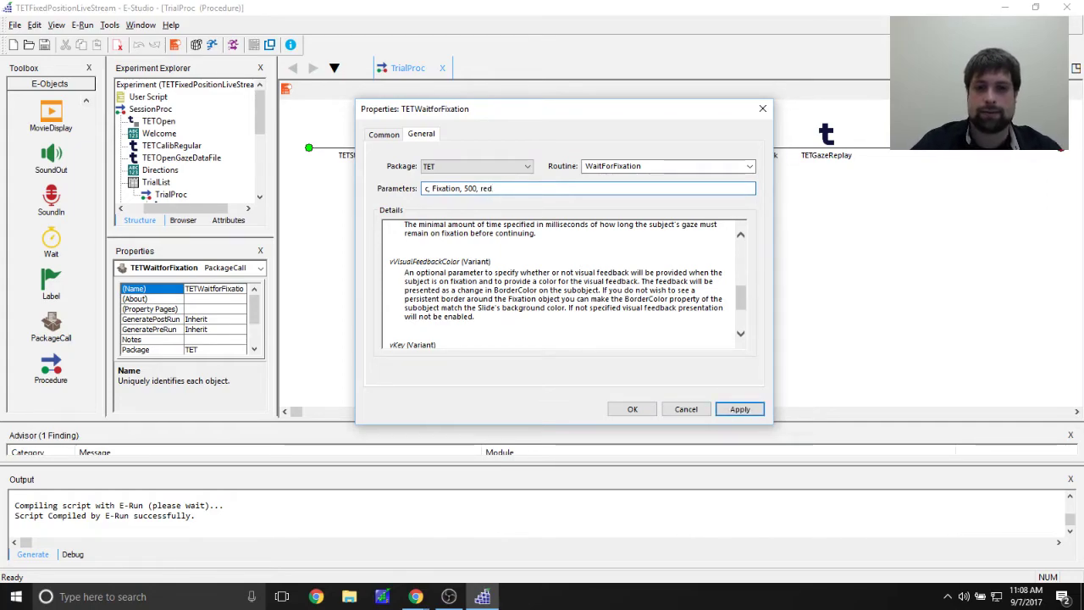
click(632, 409)
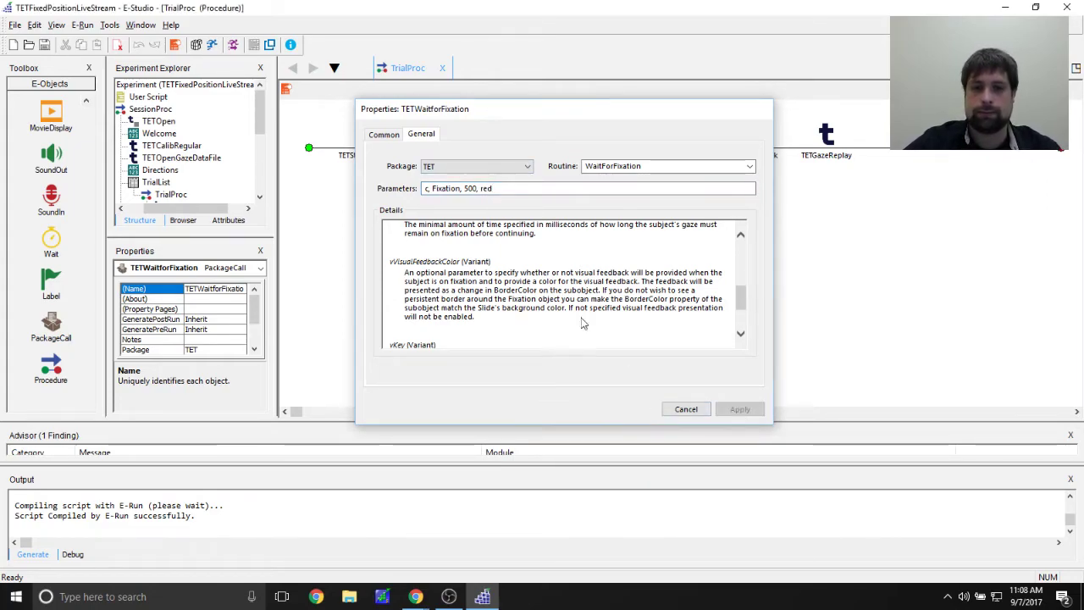
click(195, 44)
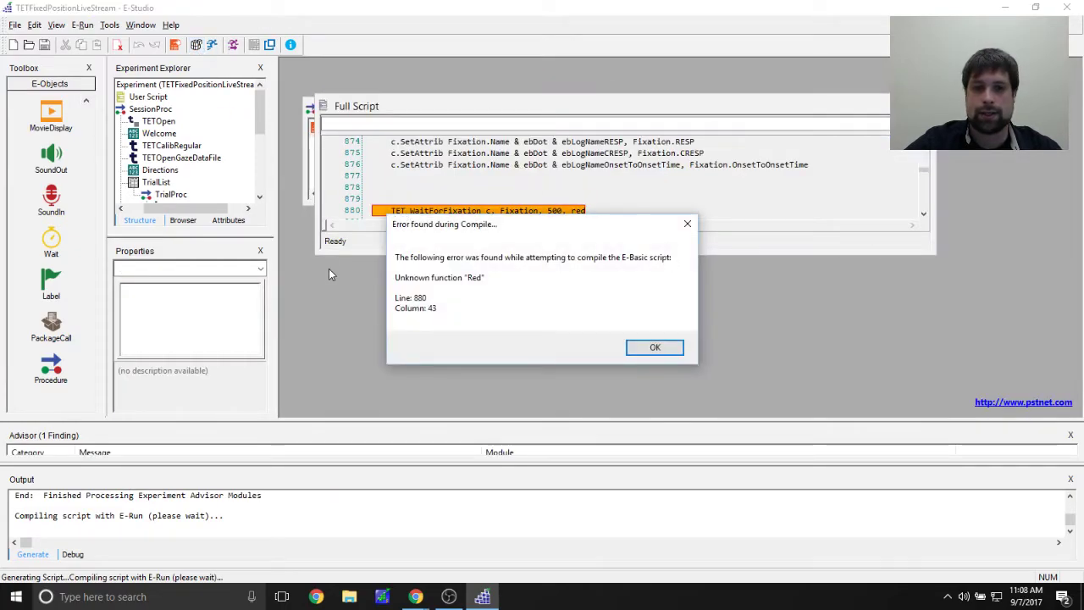
click(655, 347)
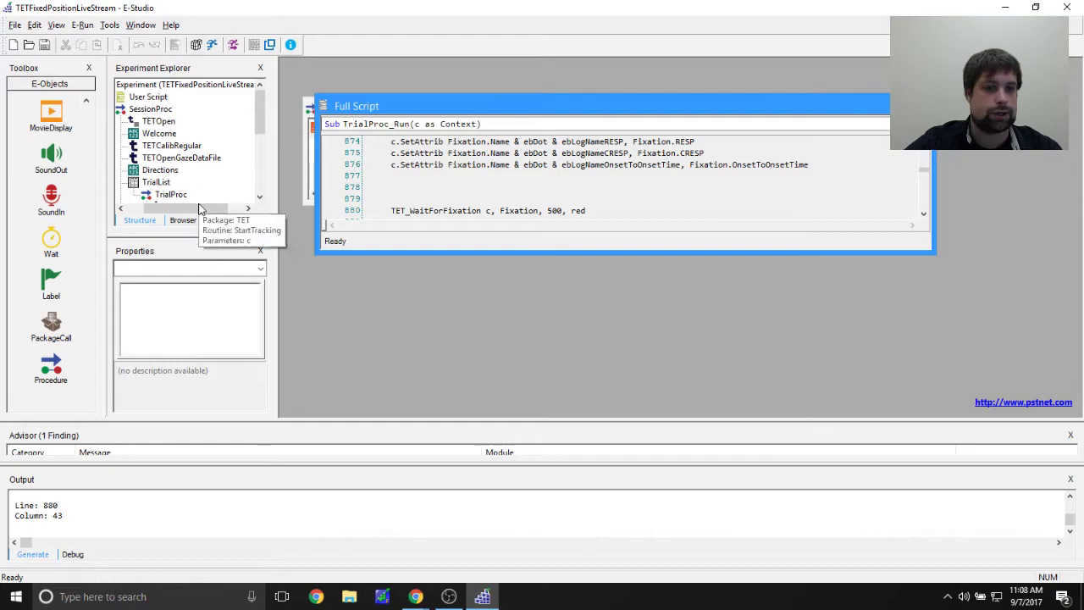
Set the visual feedback color parameter of TETWaitforFixation to the quoted string "Red" and regenerate the experiment script.
click(199, 209)
scroll(200, 203, down, 3)
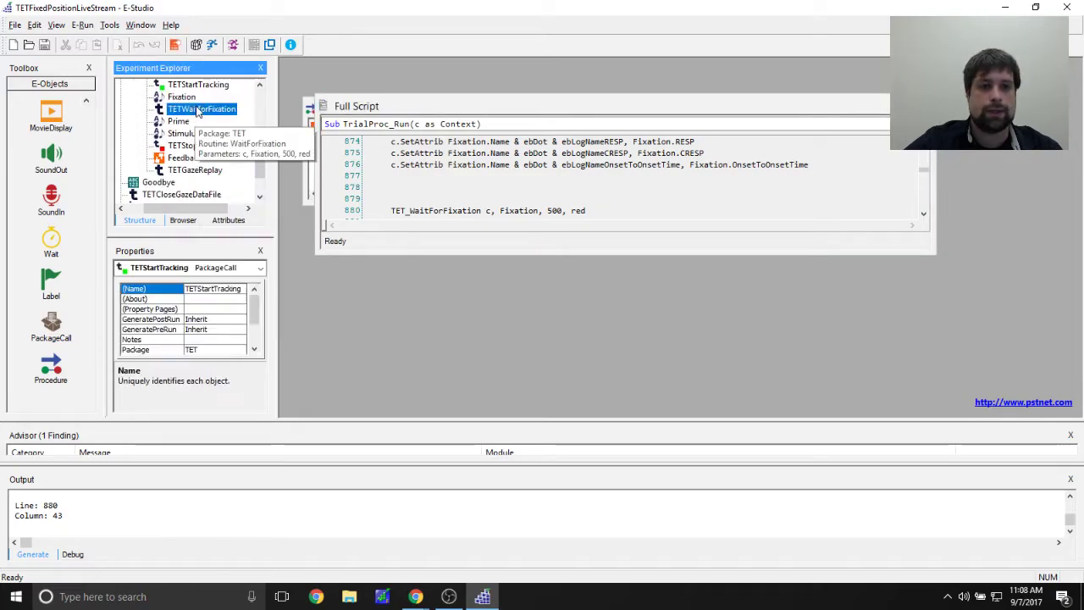
double_click(197, 112)
click(499, 229)
key(BackSpace)
key(BackSpace)
key(BackSpace)
text("Red")
click(717, 449)
click(609, 450)
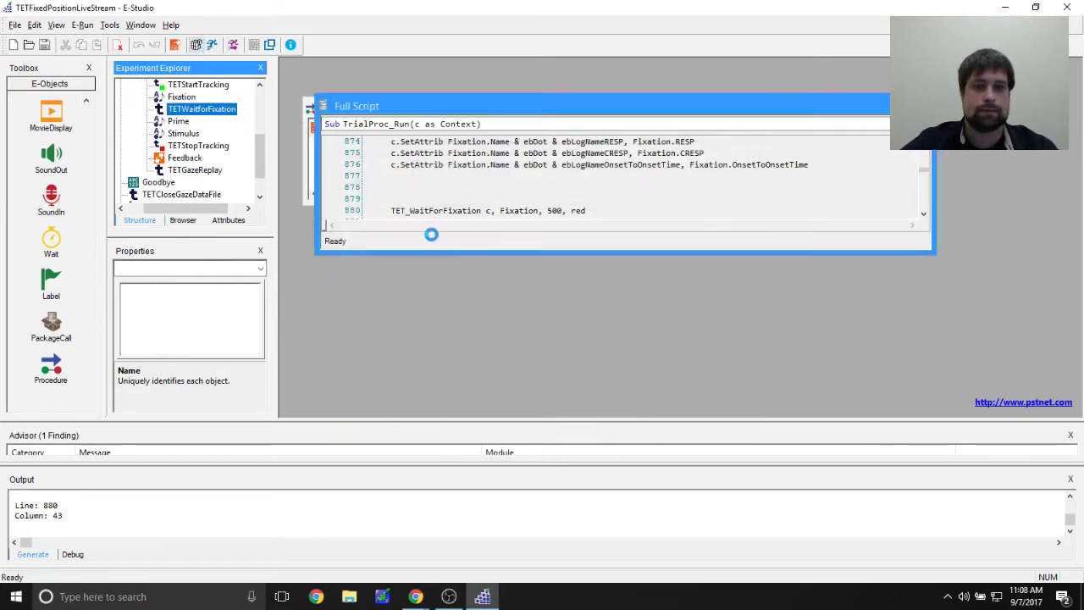
key(ctrl+F7)
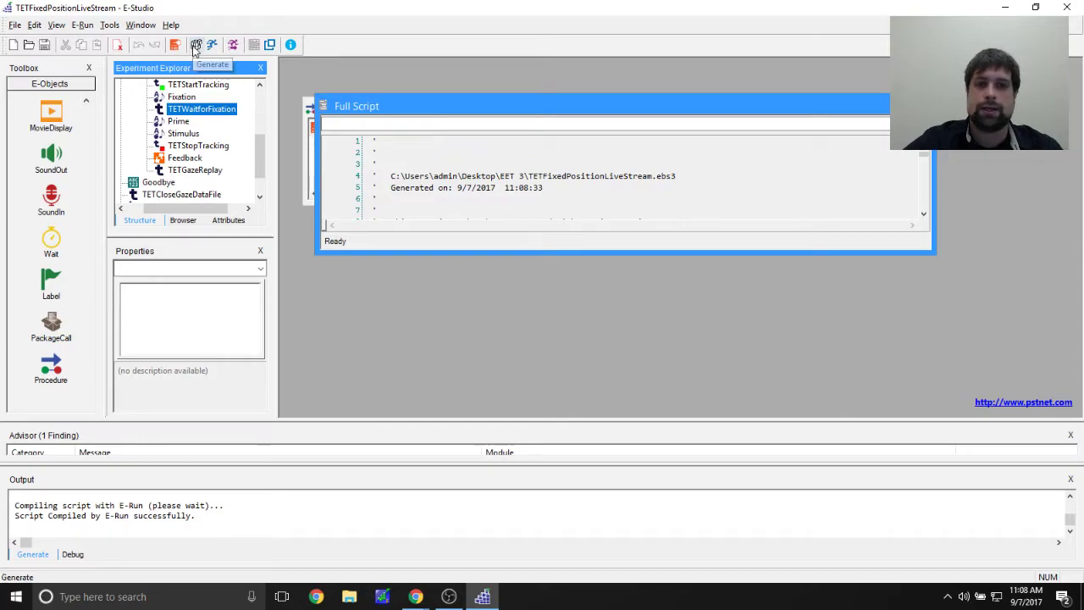
Reopen the properties of TETWaitforFixation and read the descriptions of the optional vVisualFeedbackColor and vKey parameters.
double_click(203, 109)
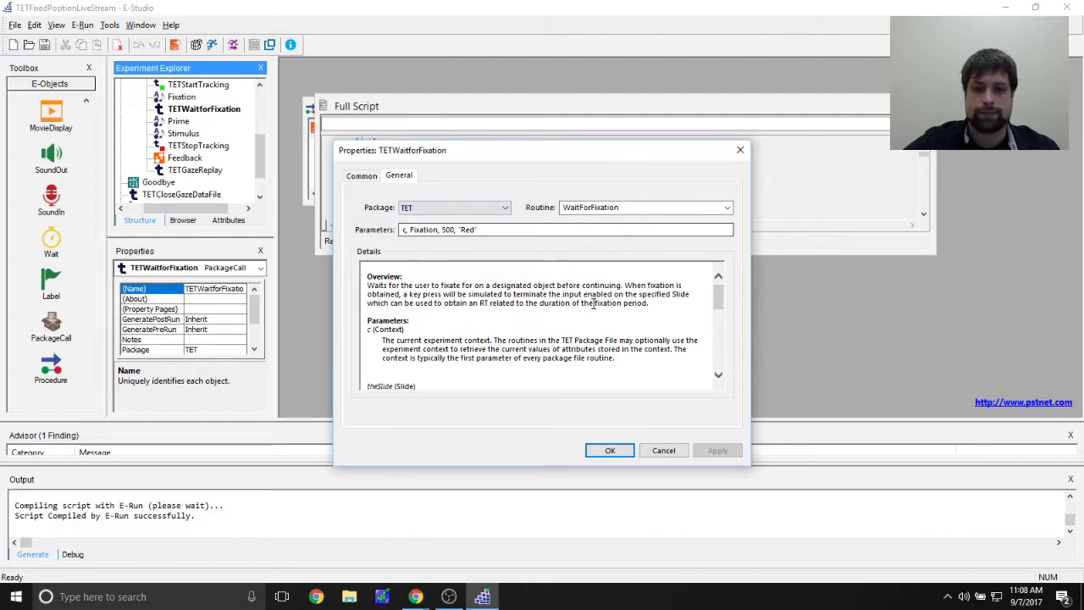
scroll(593, 305, down, 10)
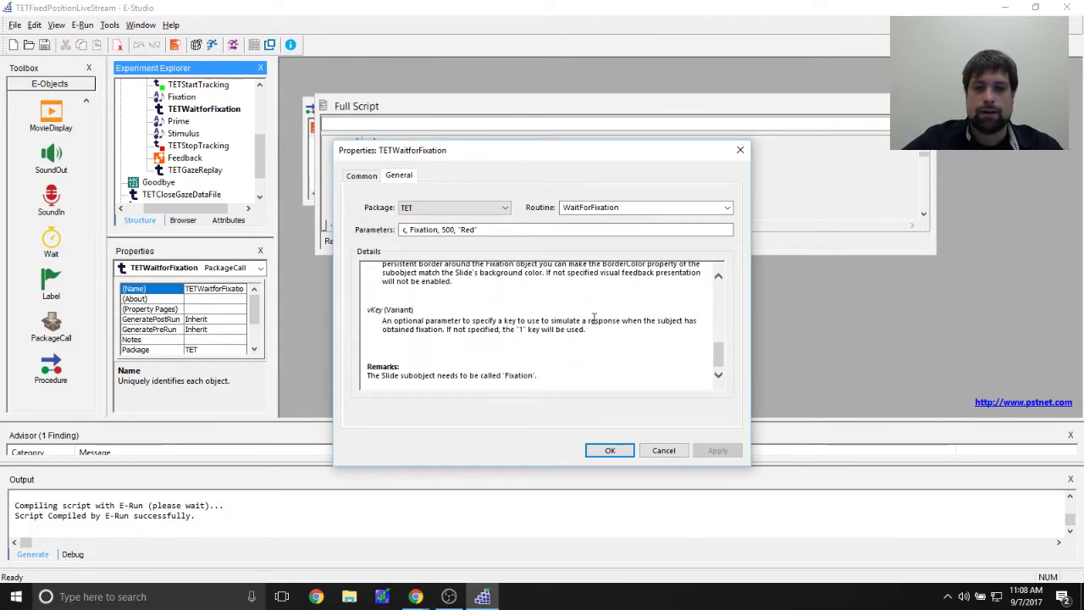
scroll(546, 357, up, 2)
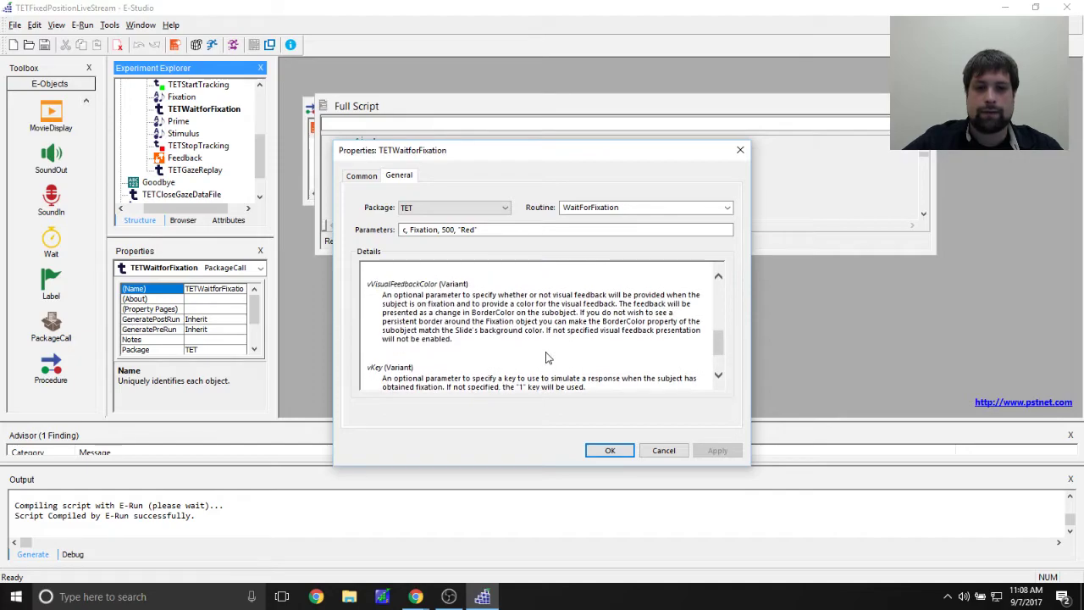
scroll(527, 339, down, 2)
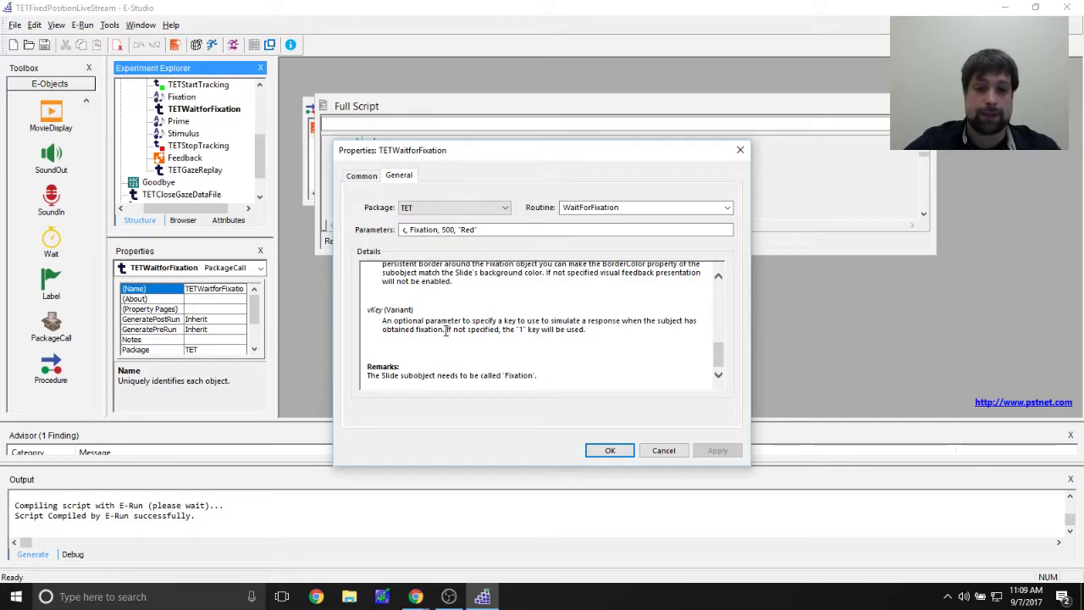
drag(446, 329, 604, 327)
click(634, 367)
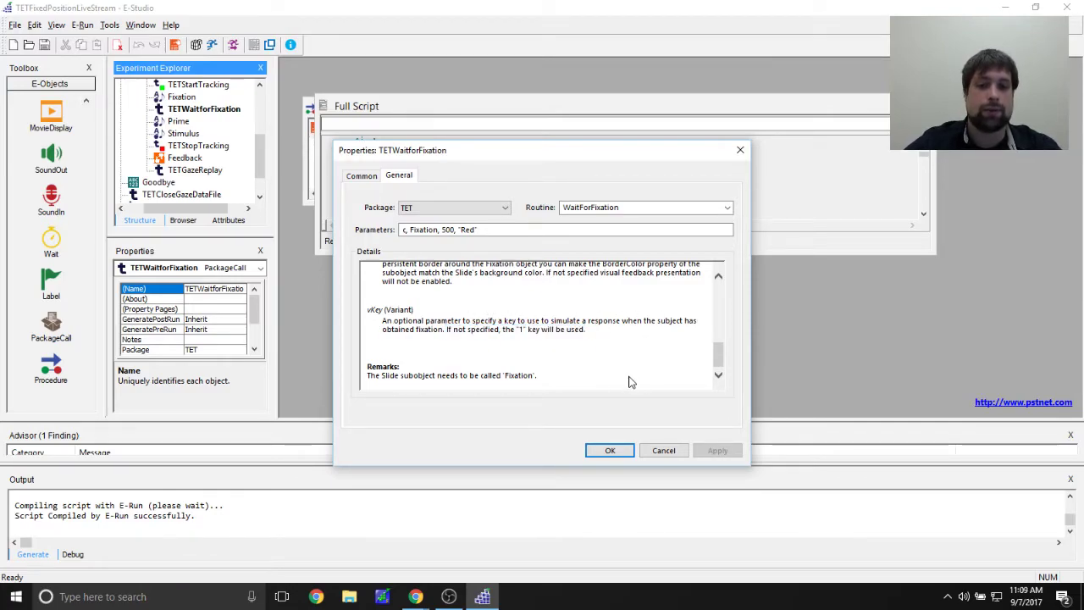
Try adding {SPACE} as the optional simulated response key parameter after "Red" in the WaitForFixation parameters.
click(488, 229)
text(, ()
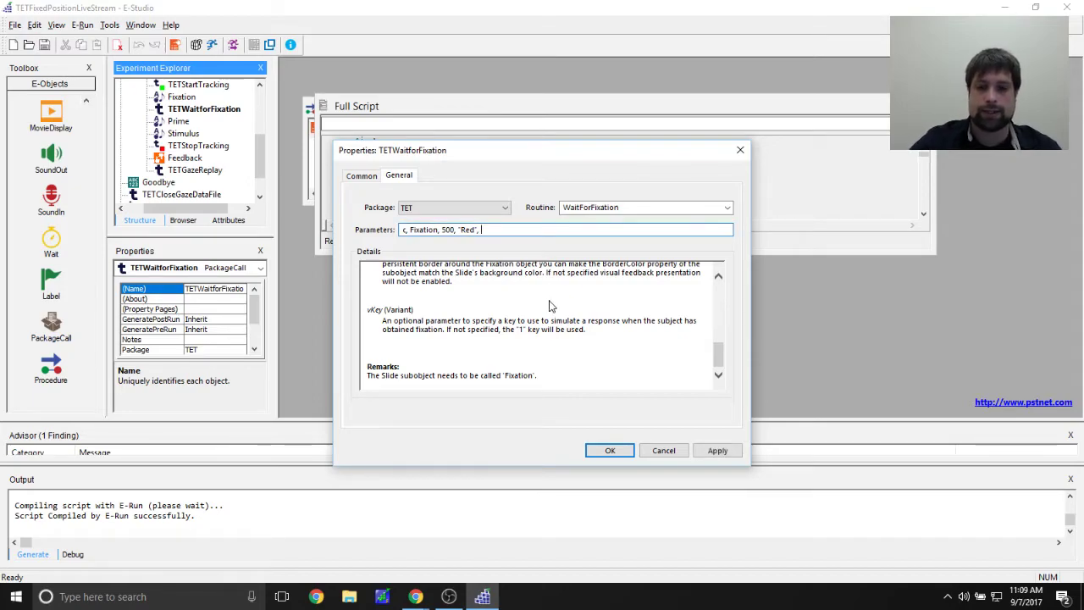
text())
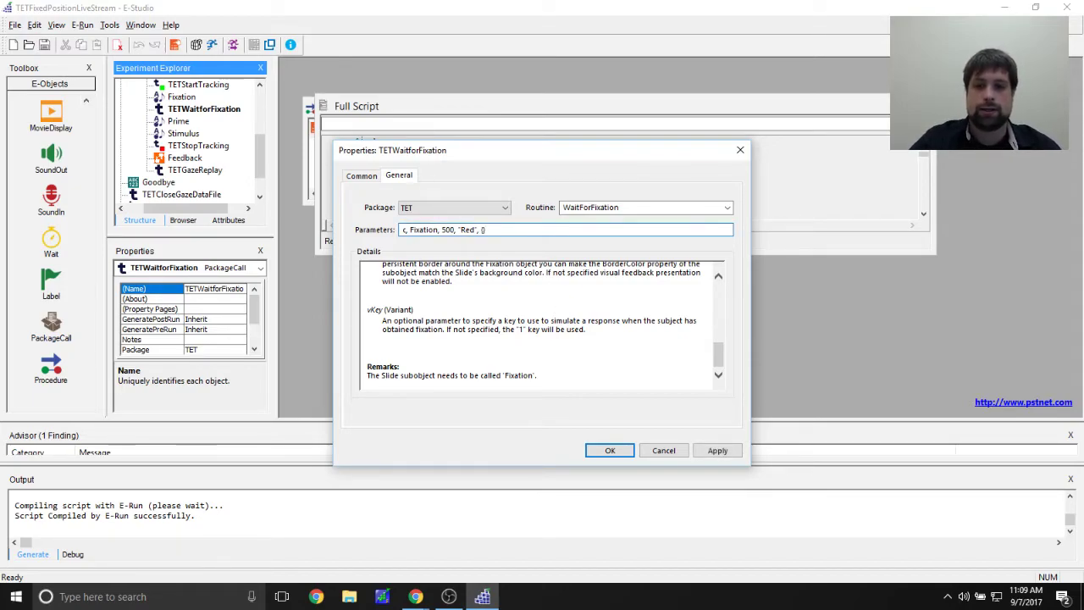
text(SPACE)
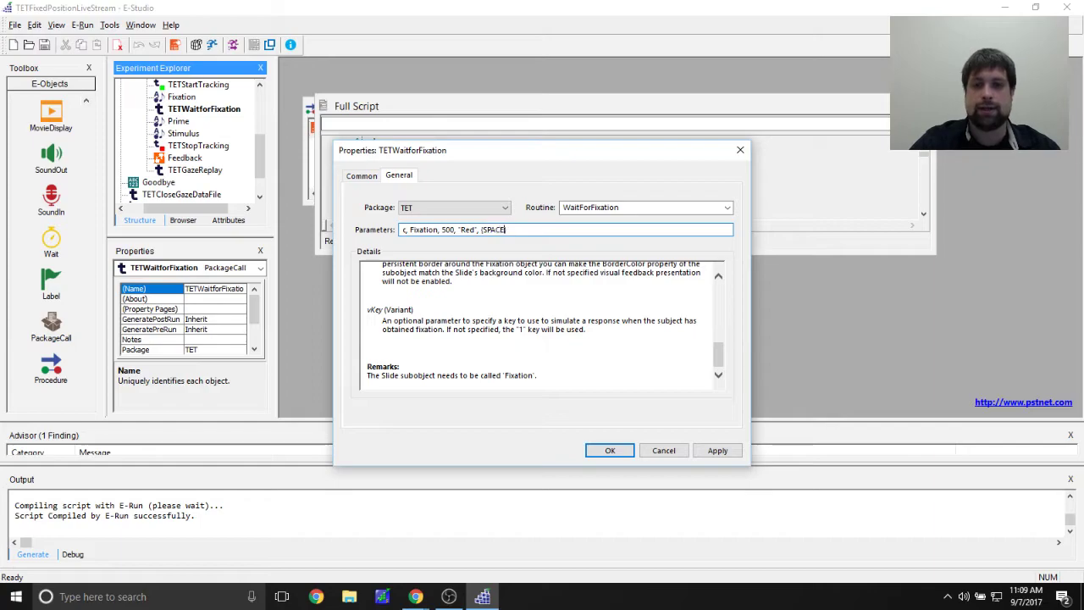
Remove the key parameter again, leaving c, Fixation, 500, "Red", and apply the TETWaitforFixation properties.
key(shift+Left)
key(shift+Left)
key(shift+Left)
key(shift+Left)
key(shift+Left)
key(shift+Left)
key(shift+Left)
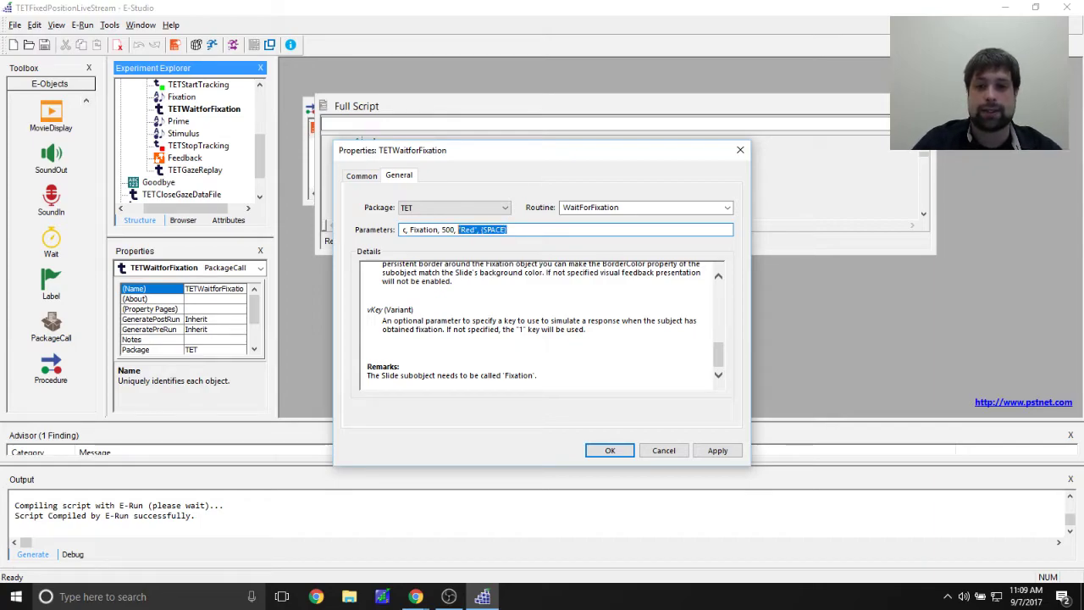
key(Delete)
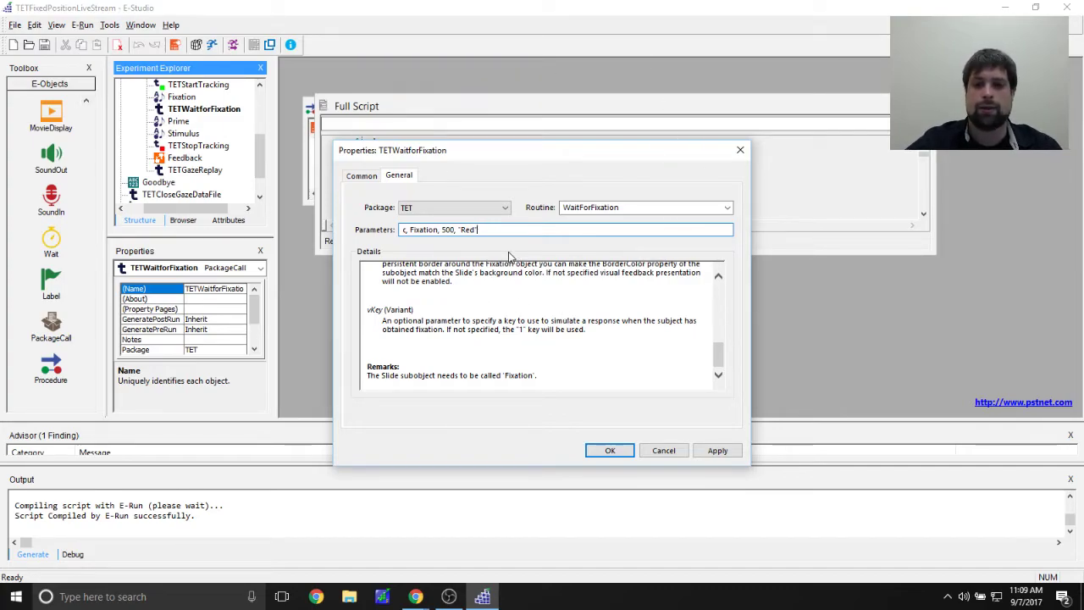
click(717, 451)
click(608, 449)
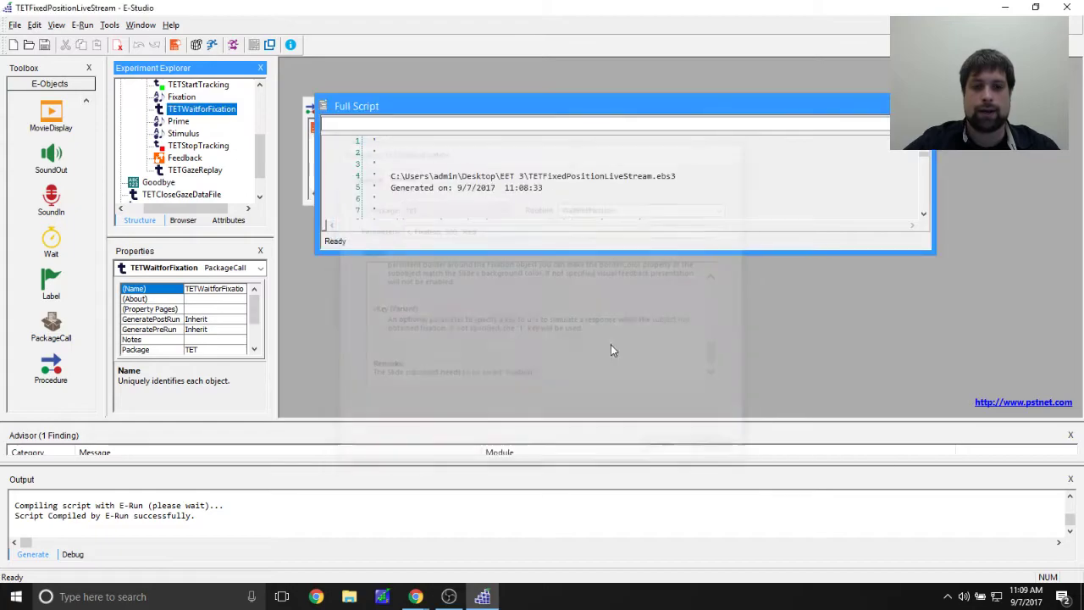
Open the Fixation slide, set its duration to 0 and apply the change.
double_click(182, 97)
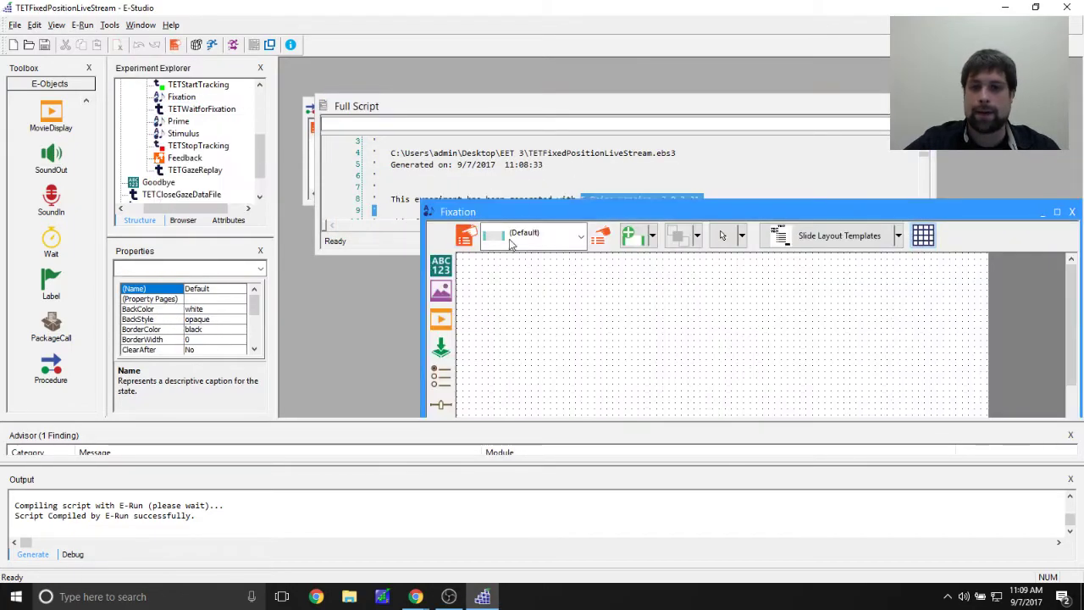
drag(497, 211, 453, 77)
click(420, 101)
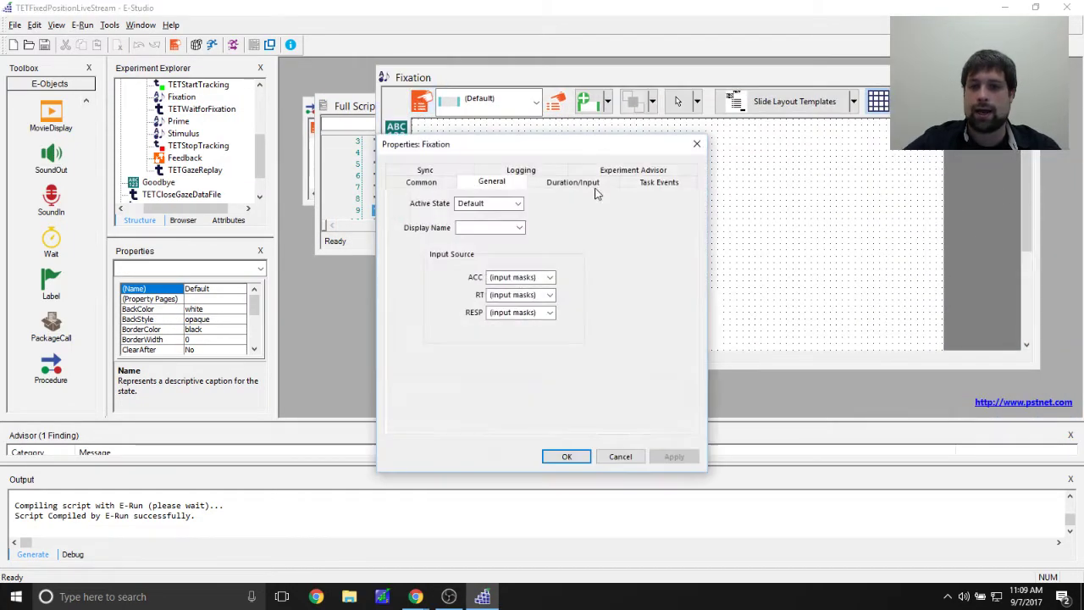
click(569, 182)
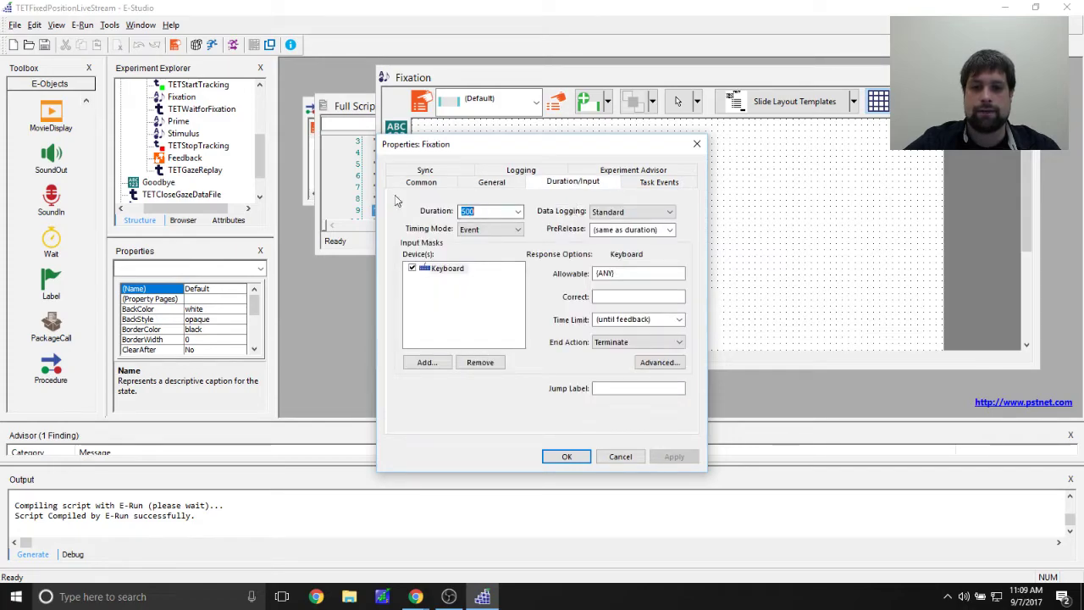
text(0)
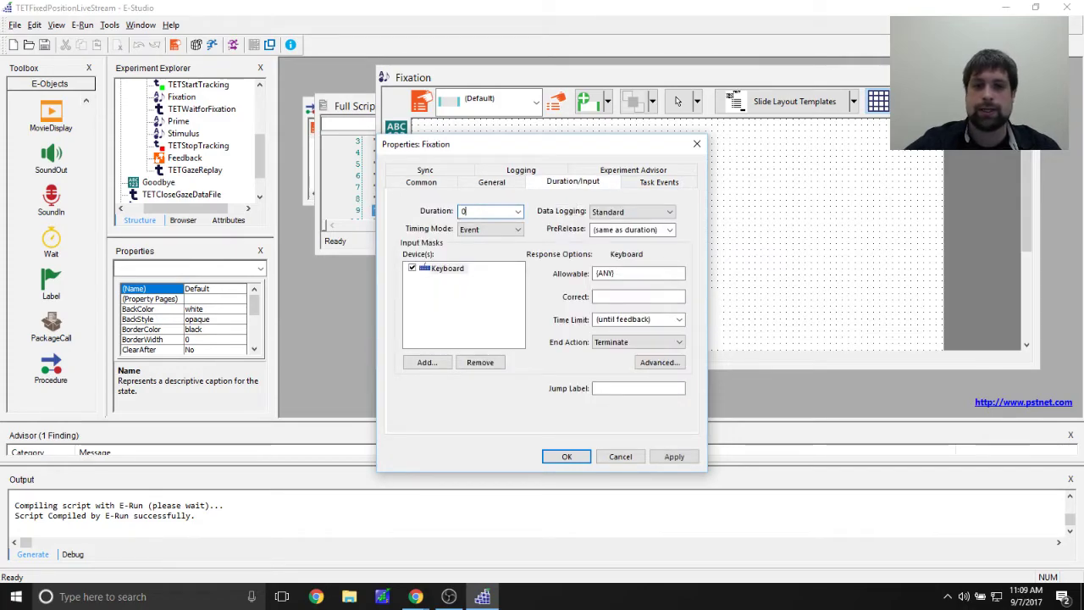
double_click(475, 212)
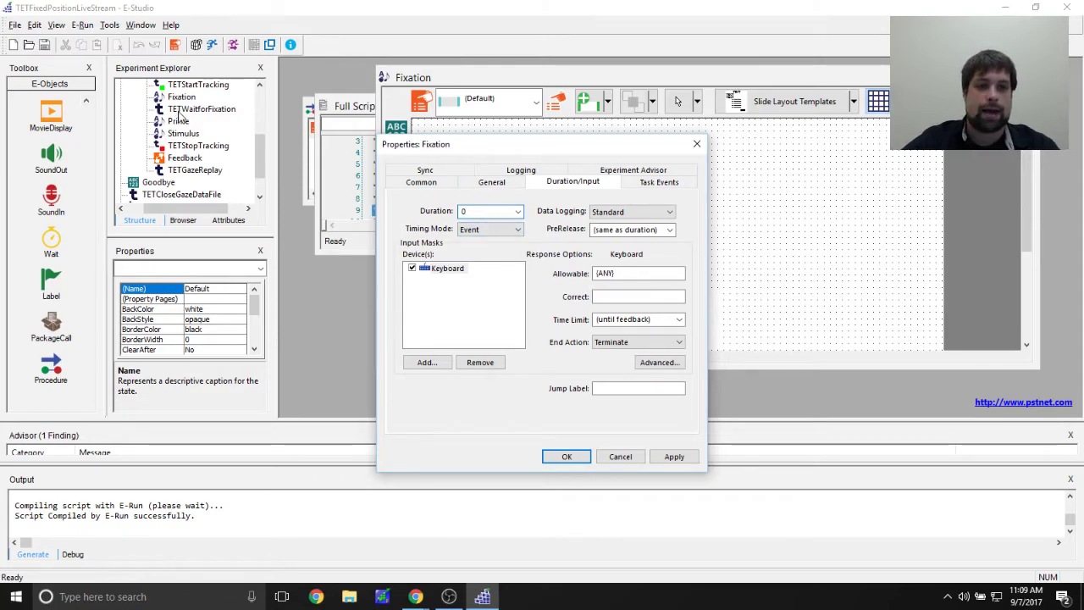
key(BackSpace)
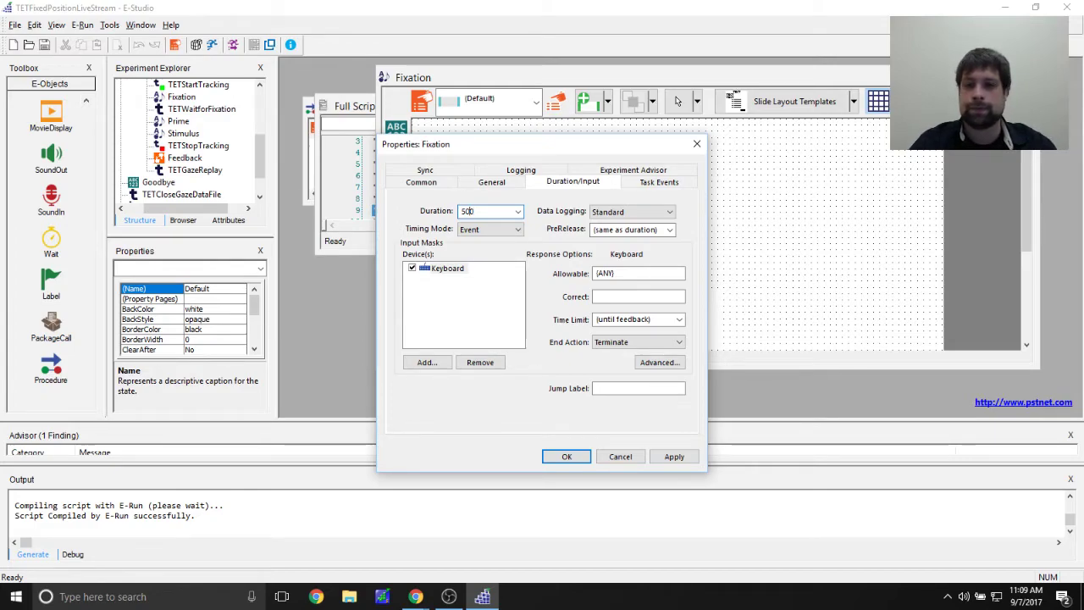
text(0)
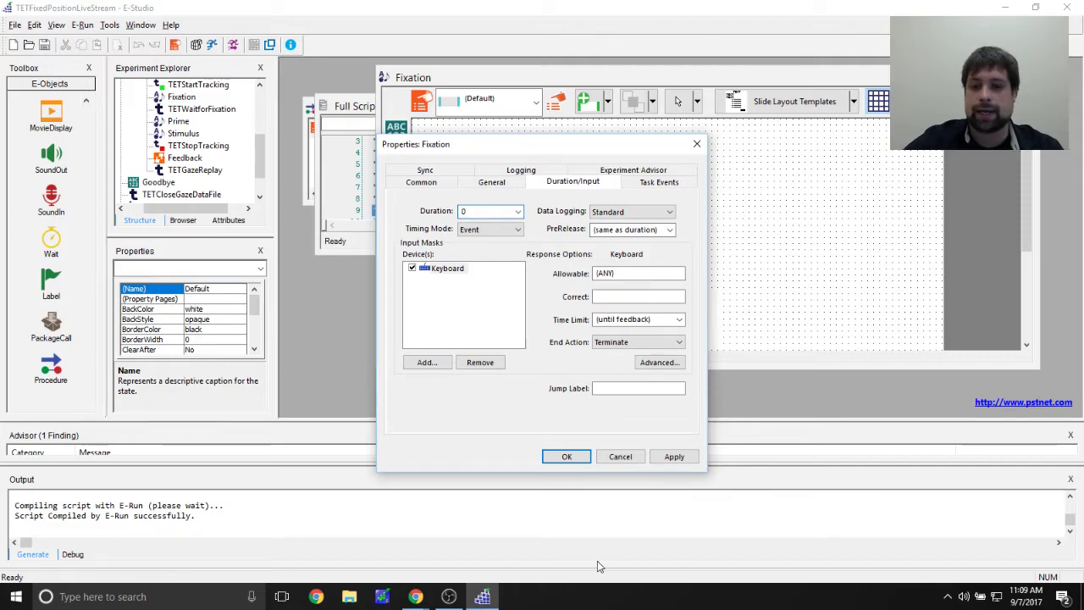
click(682, 460)
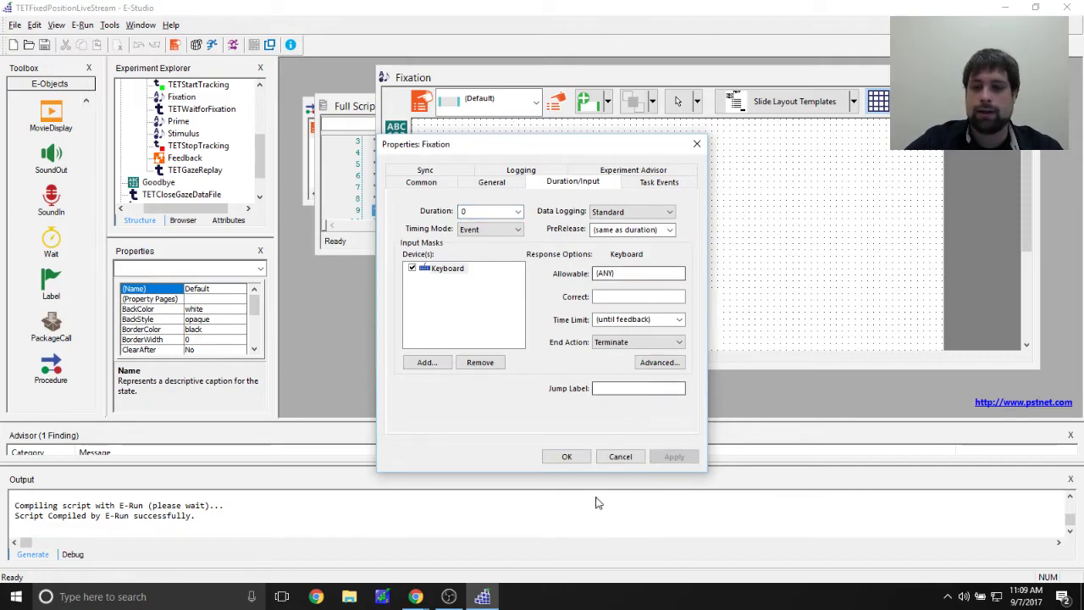
click(567, 457)
Give the Fixation text object on the slide a border width of 3 and a red border color.
click(671, 305)
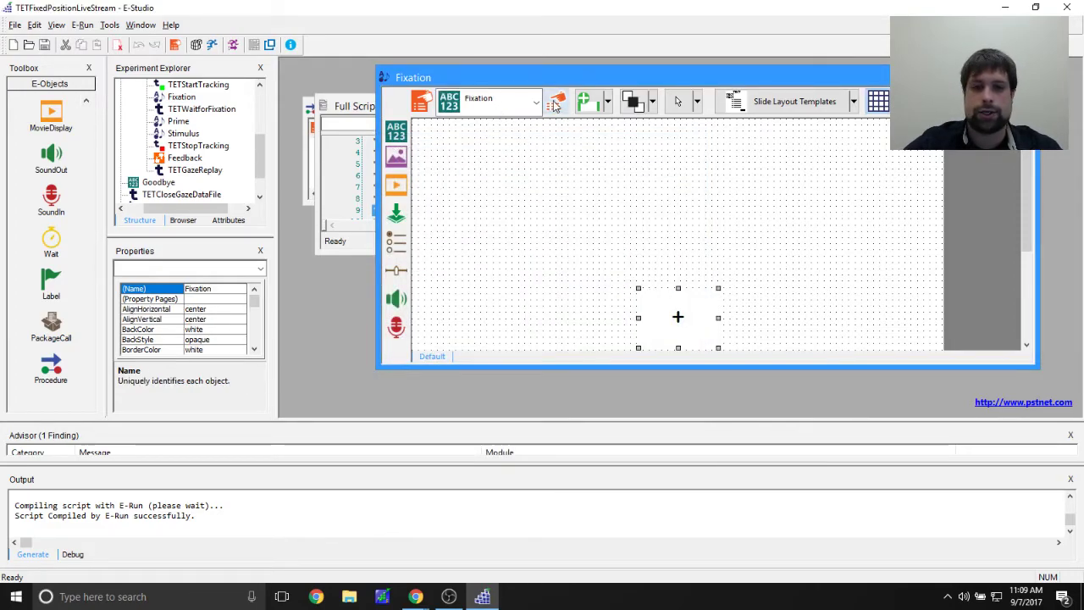
click(555, 102)
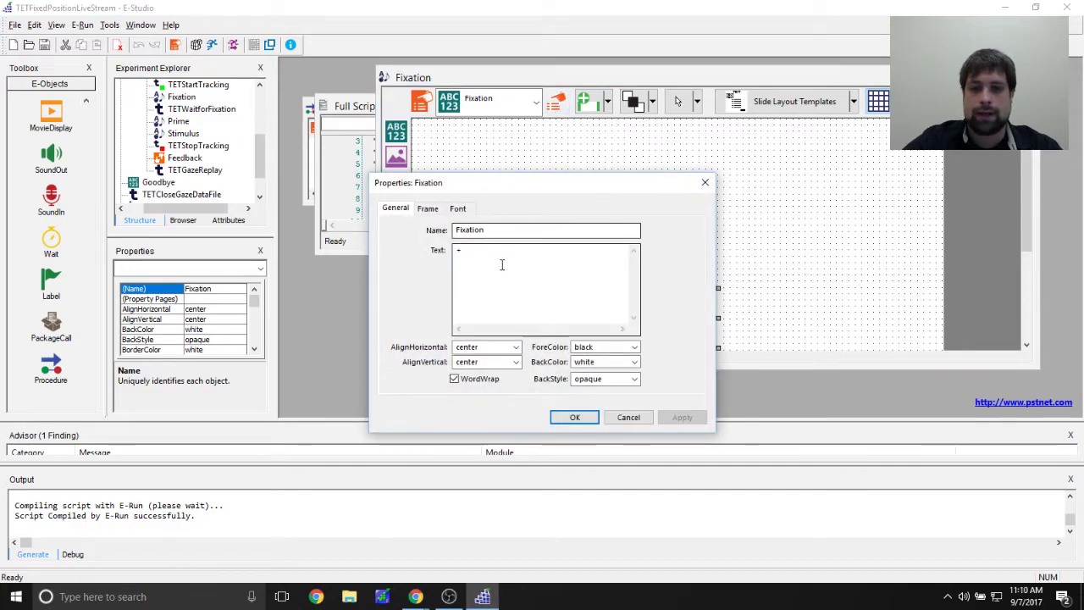
click(428, 209)
double_click(629, 343)
text(3)
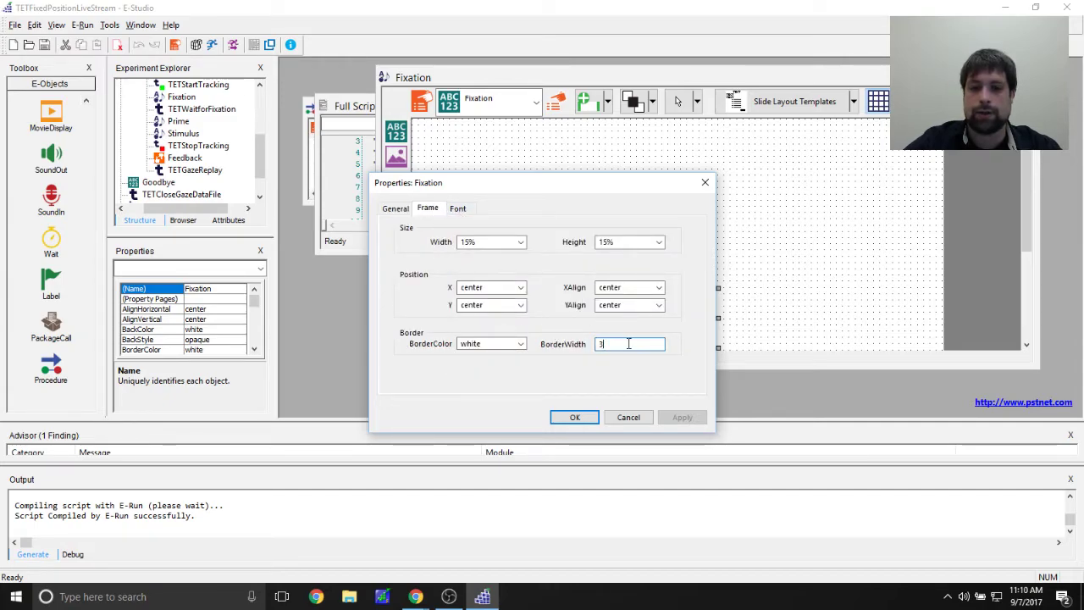
click(520, 343)
click(491, 439)
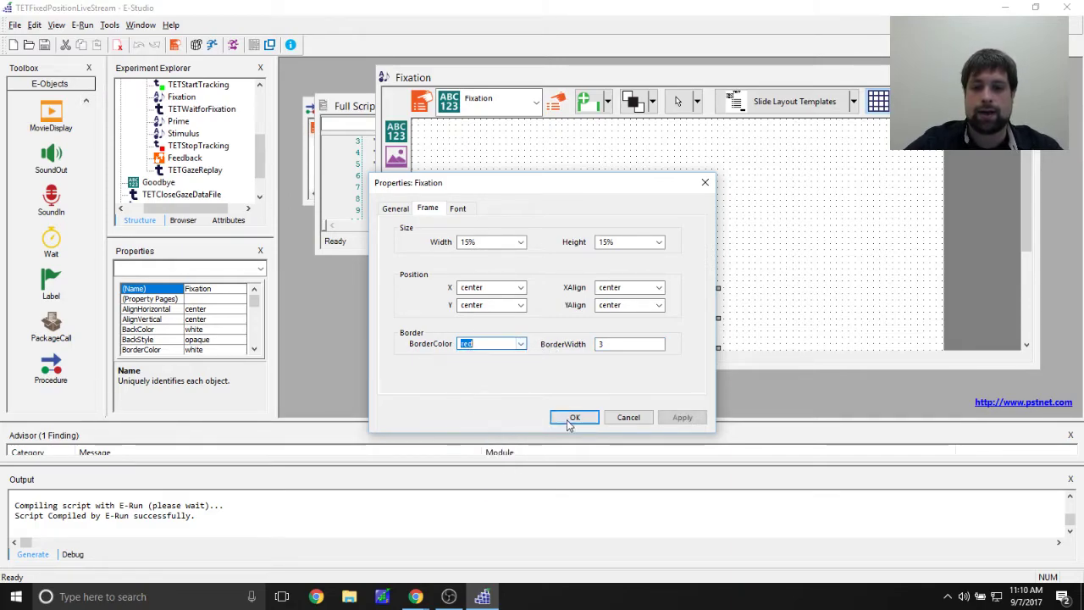
click(683, 417)
click(596, 417)
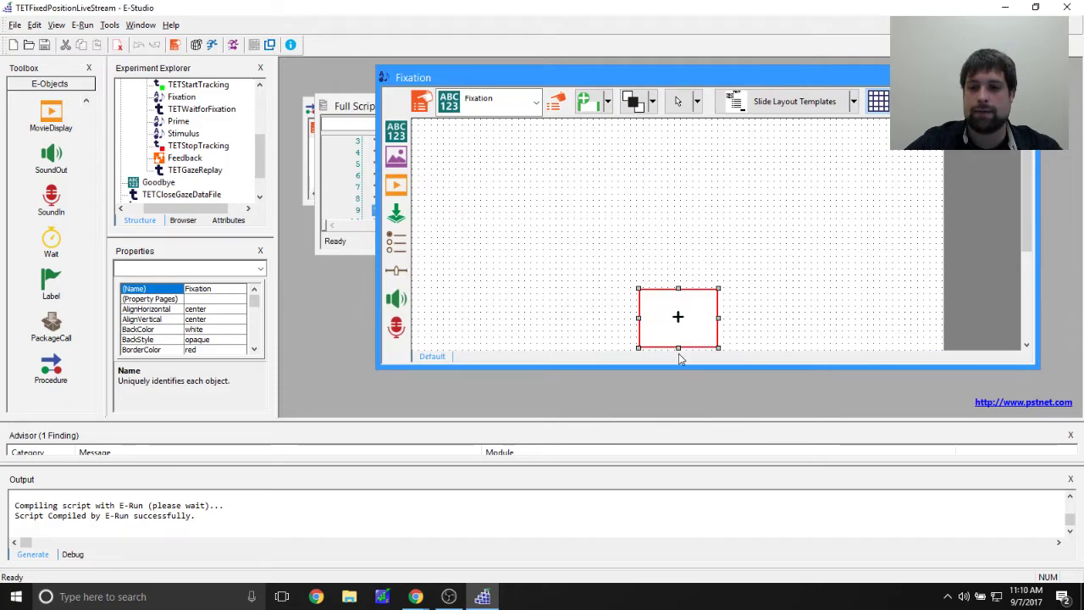
Set the border color of the Fixation text object to white, matching the slide background.
click(640, 323)
click(656, 311)
click(557, 105)
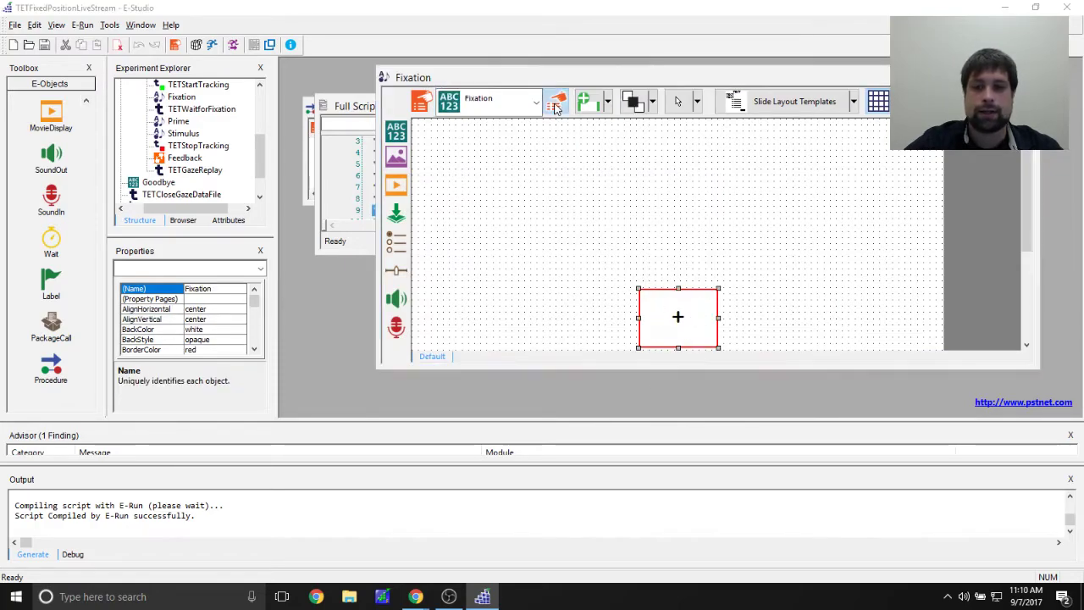
click(428, 207)
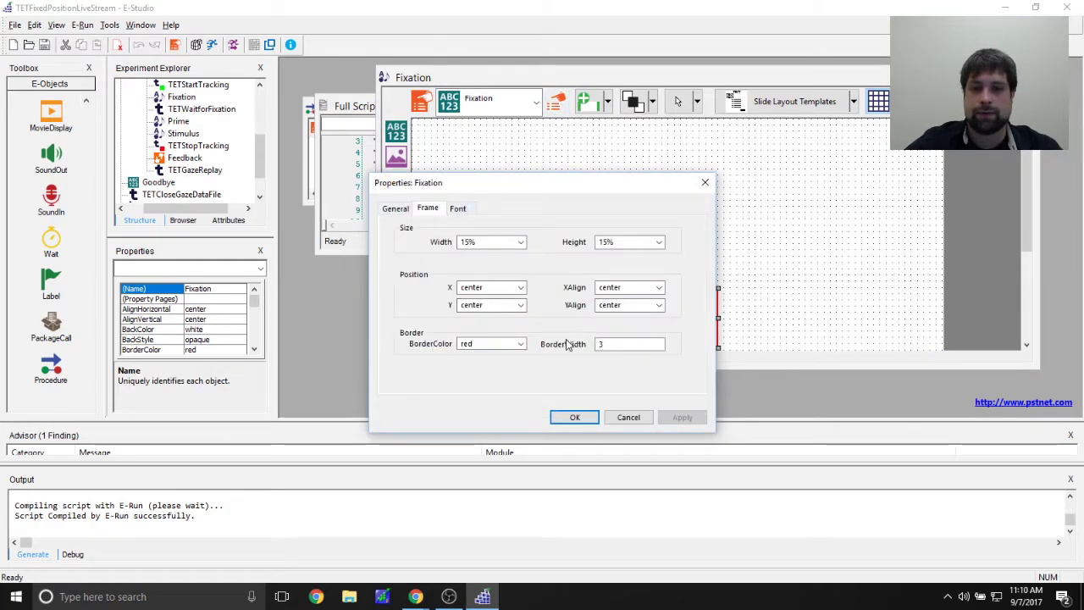
click(522, 344)
click(484, 477)
click(682, 417)
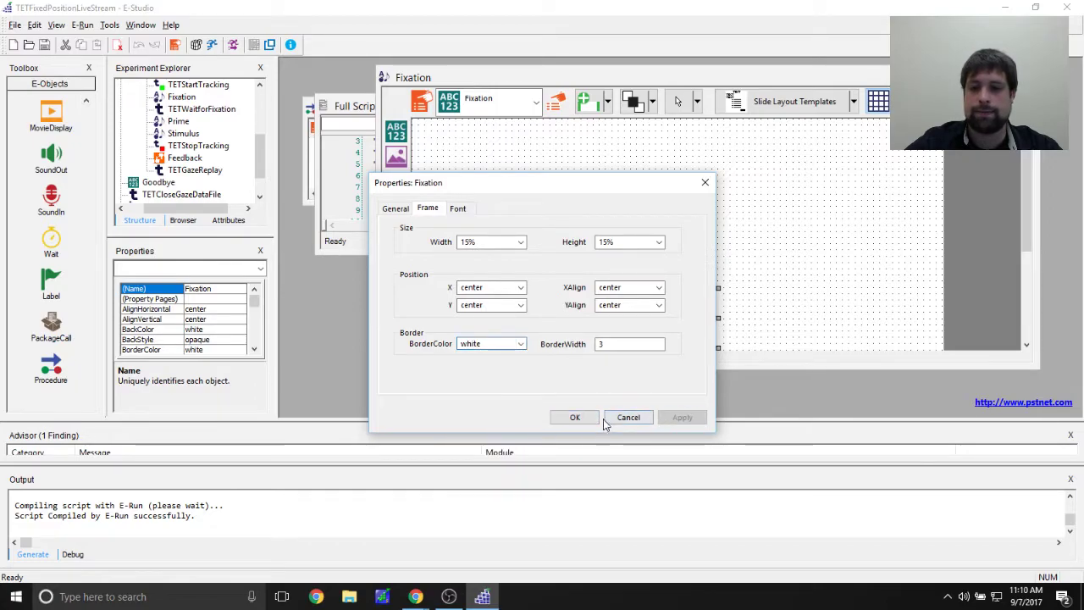
click(606, 422)
click(431, 226)
drag(733, 78, 652, 68)
scroll(702, 237, down, 3)
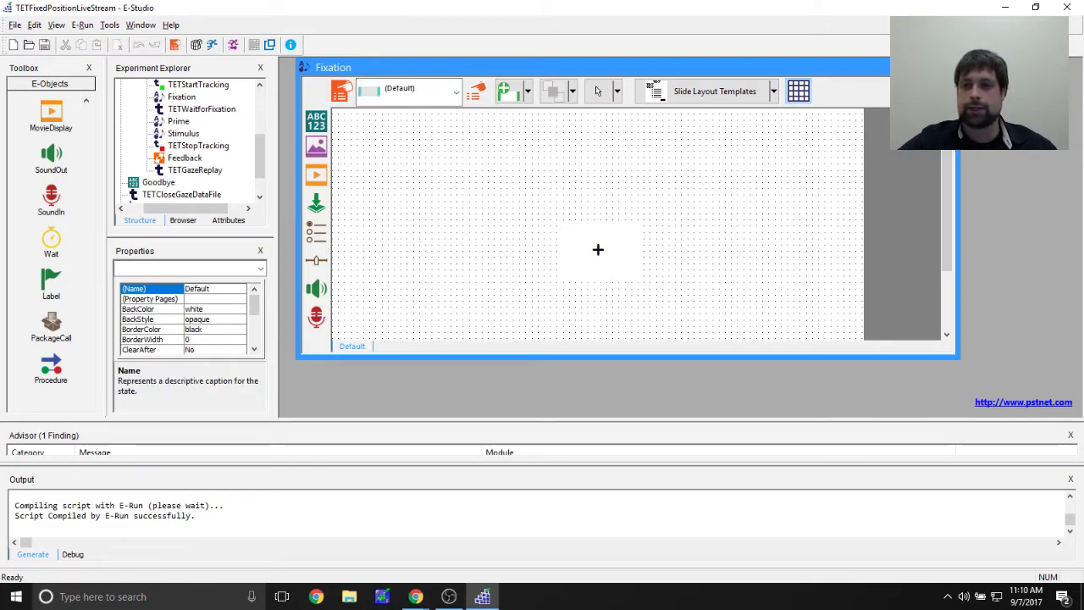
Close all open slide, script and procedure windows and enlarge the Experiment Explorer to show more of the structure.
key(alt+5)
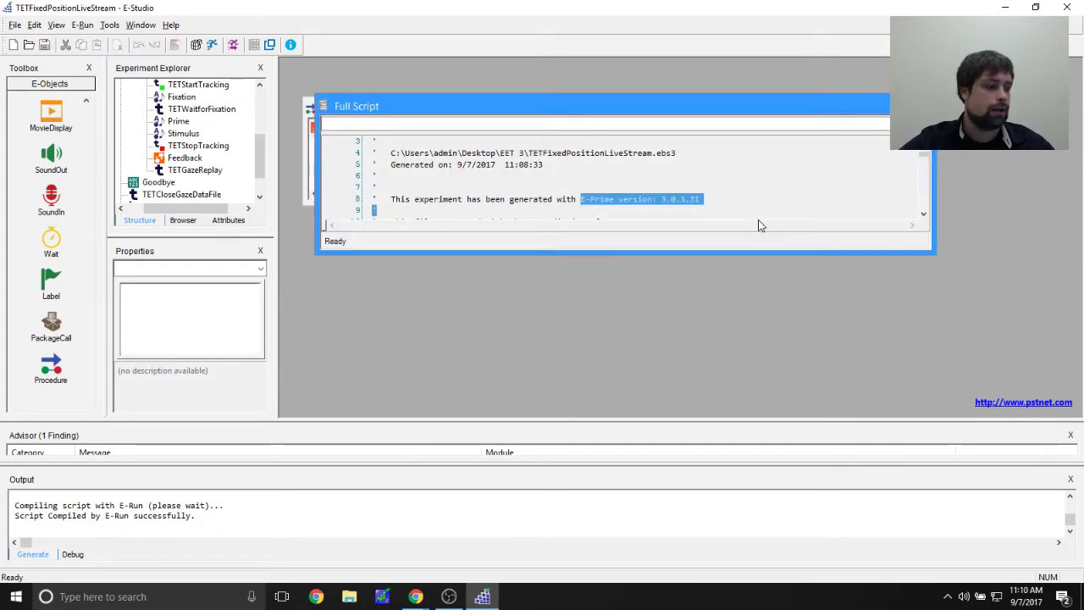
click(721, 213)
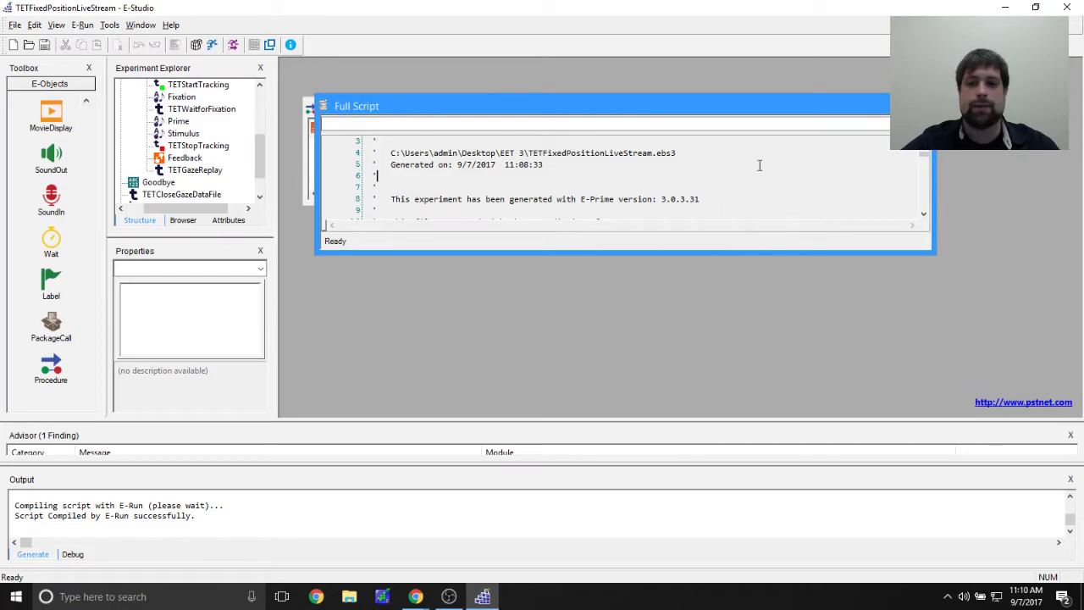
click(921, 106)
click(749, 106)
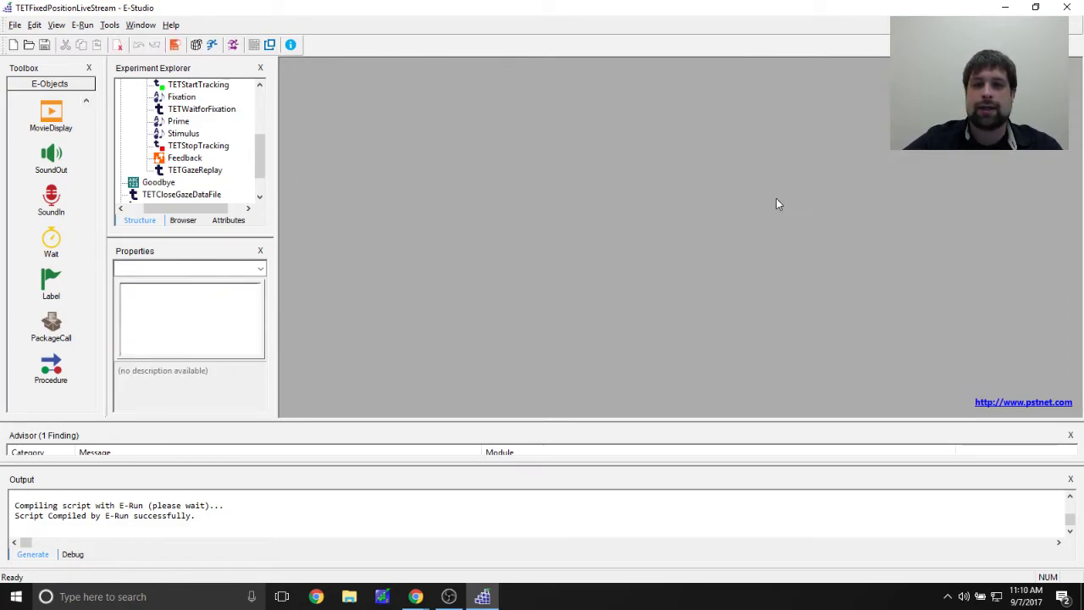
drag(237, 246, 233, 335)
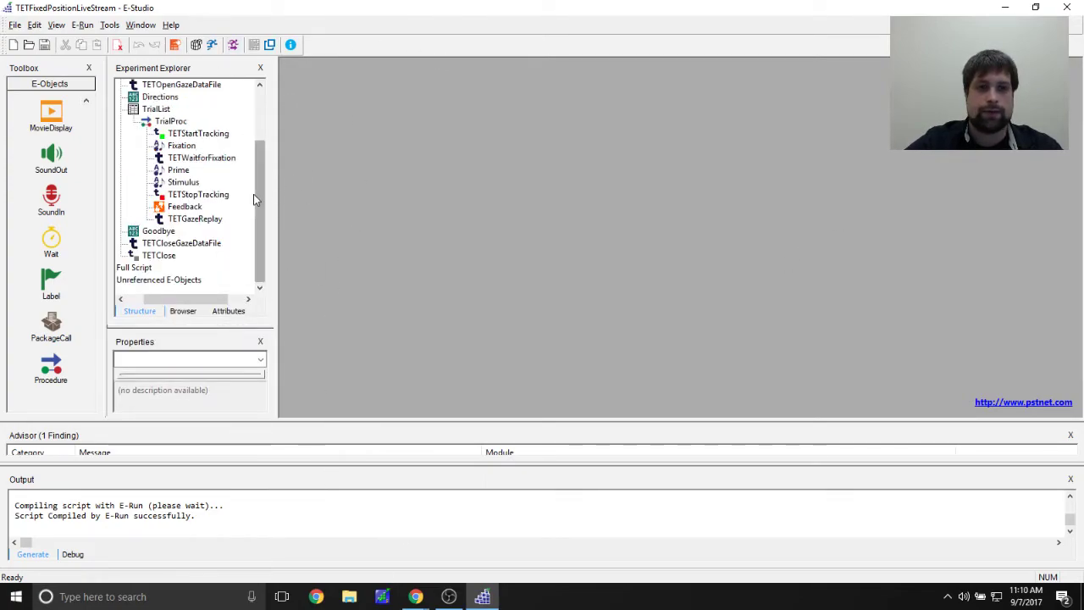
click(258, 110)
scroll(259, 110, up, 3)
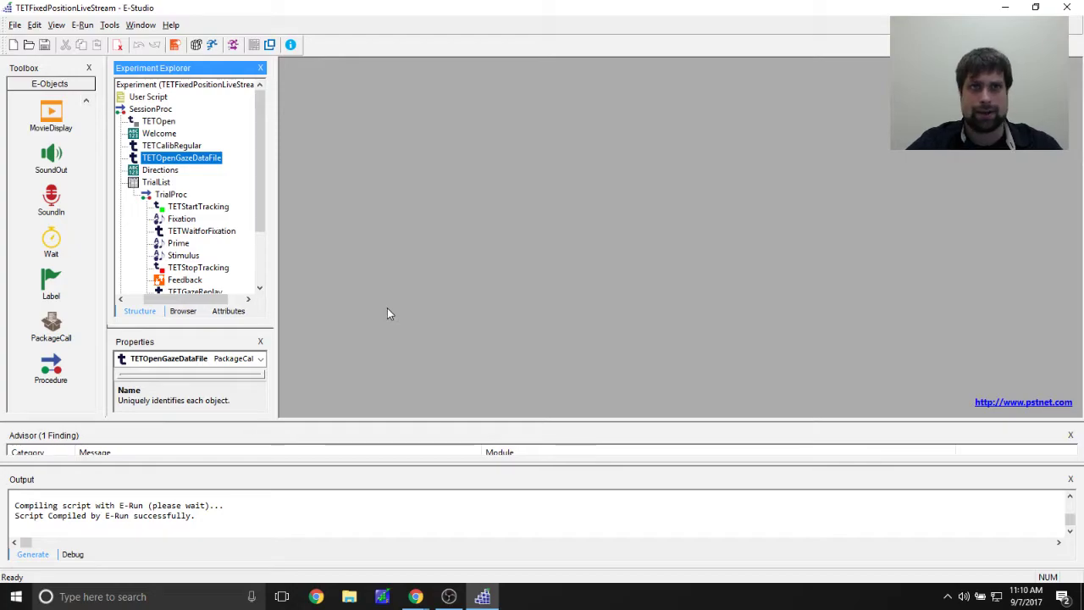
Open the UserScript text file from the EET 3 folder on the desktop and copy its entire contents.
click(349, 596)
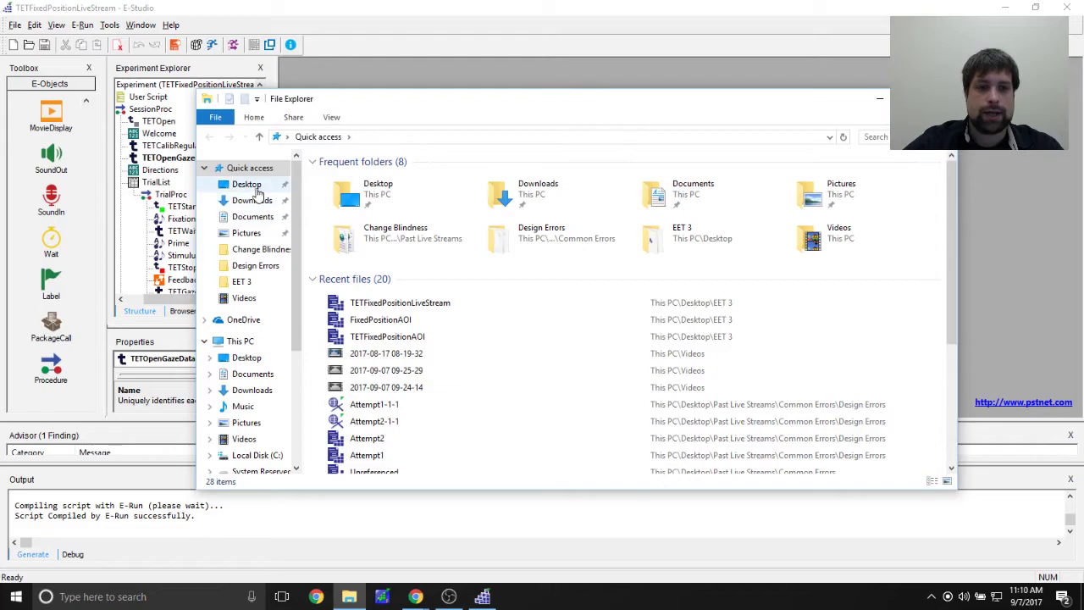
click(246, 184)
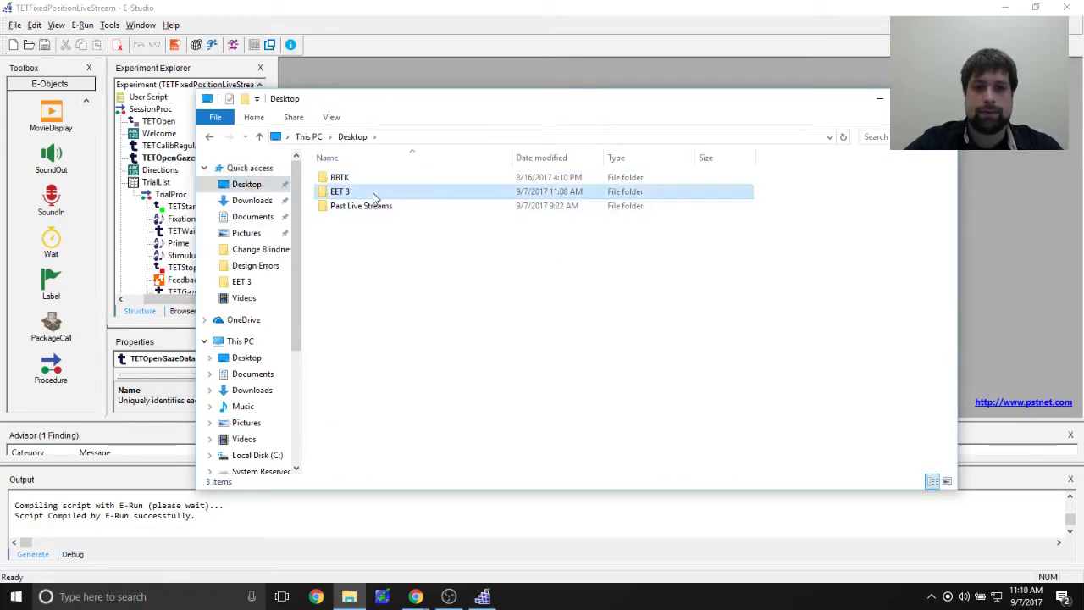
double_click(372, 192)
click(420, 310)
double_click(420, 310)
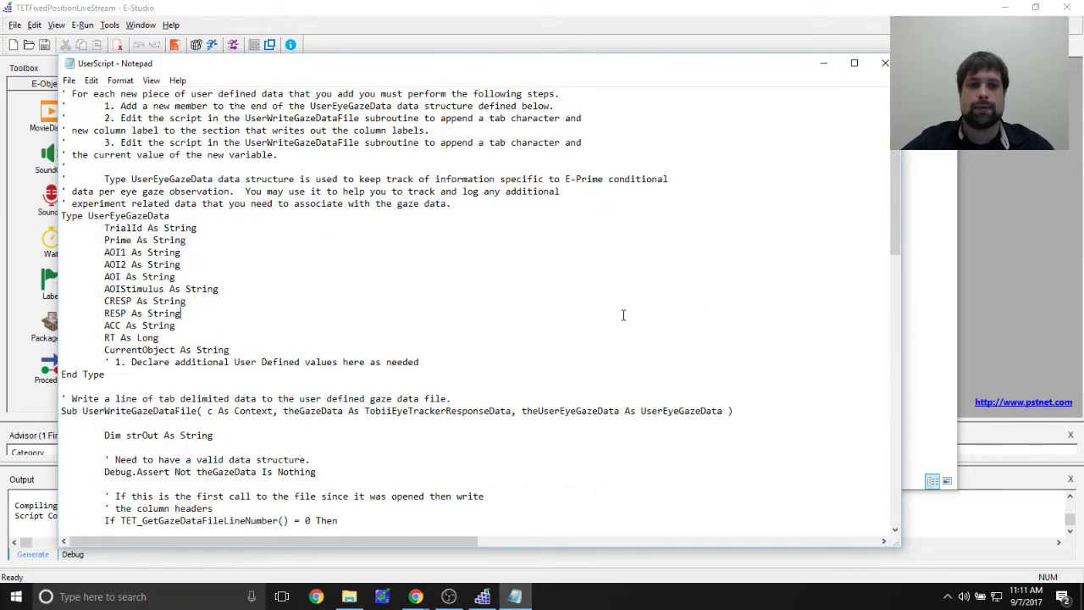
key(ctrl+a)
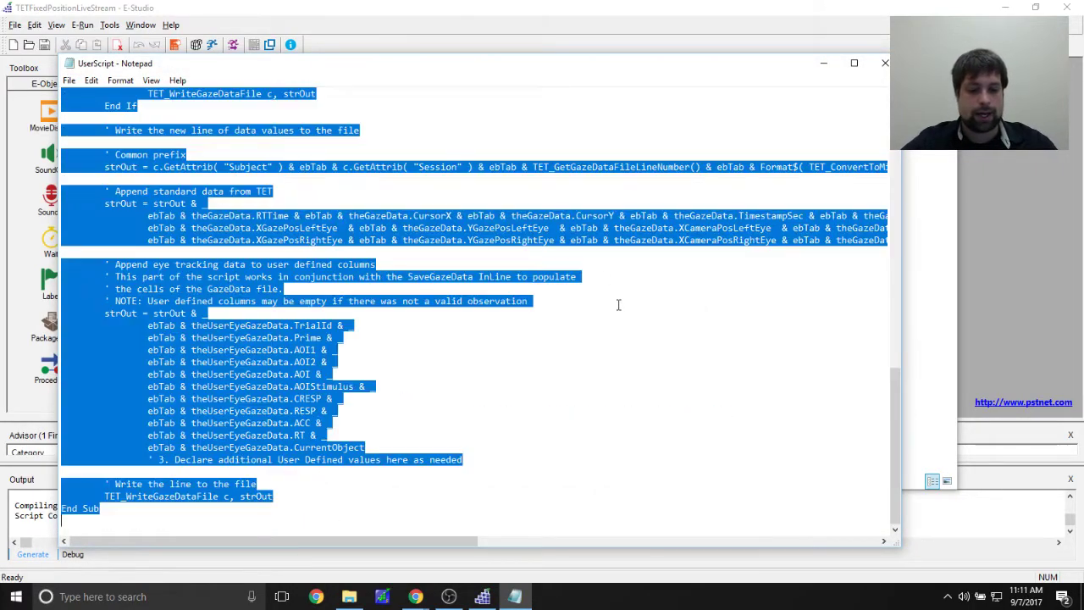
Return to E-Studio and paste the copied gaze data script into the experiment's empty User Script.
click(822, 62)
double_click(148, 97)
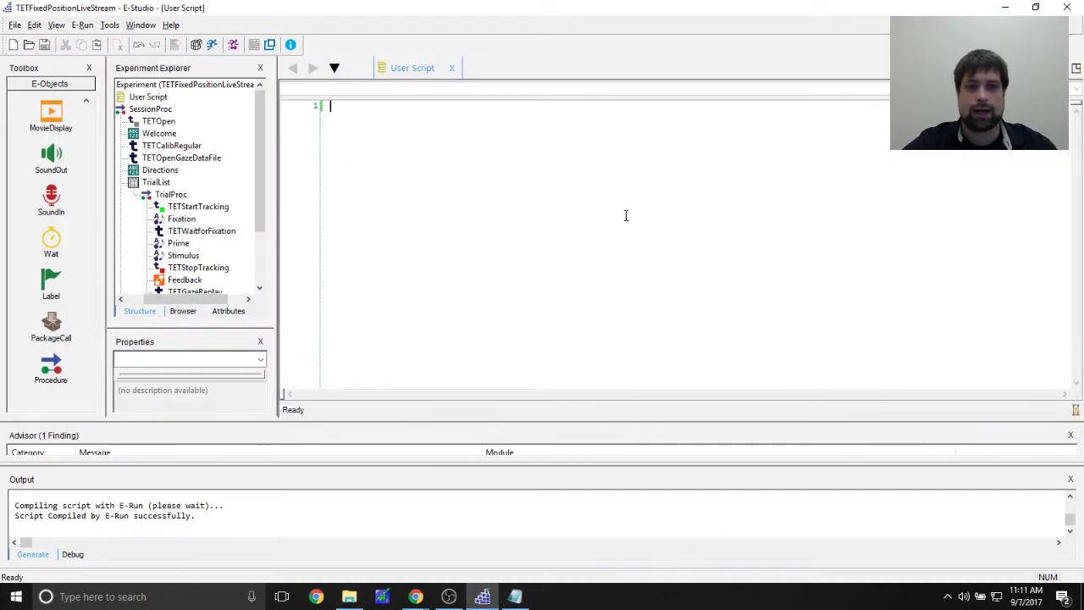
key(ctrl+v)
scroll(757, 246, up, 20)
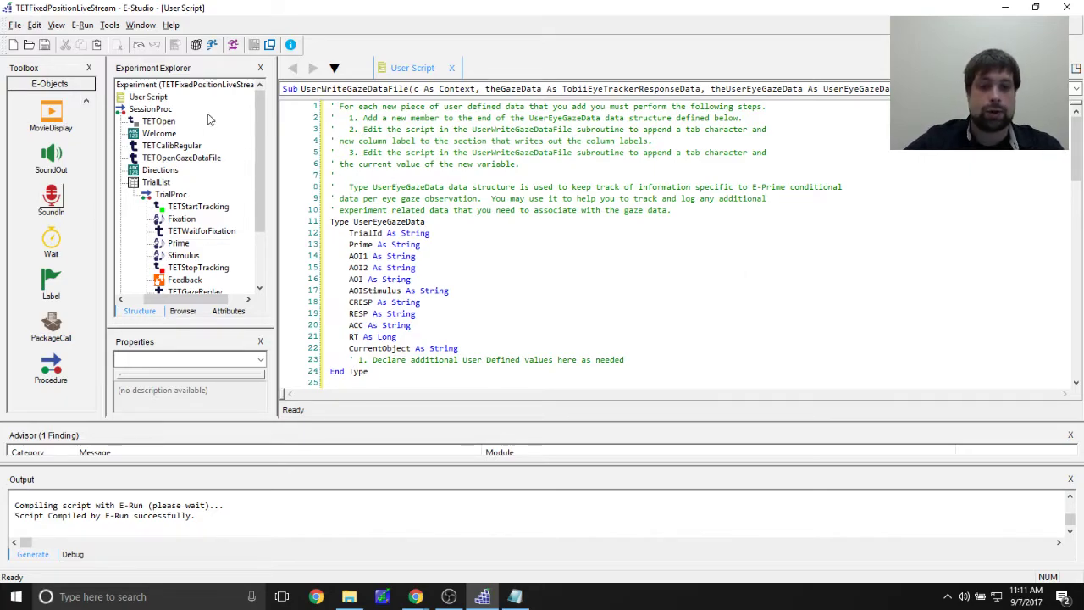
Examine the members declared in the UserEyeGazeData type, from TrialId through CurrentObject, and their data types.
double_click(364, 233)
drag(452, 237, 440, 236)
drag(348, 245, 431, 245)
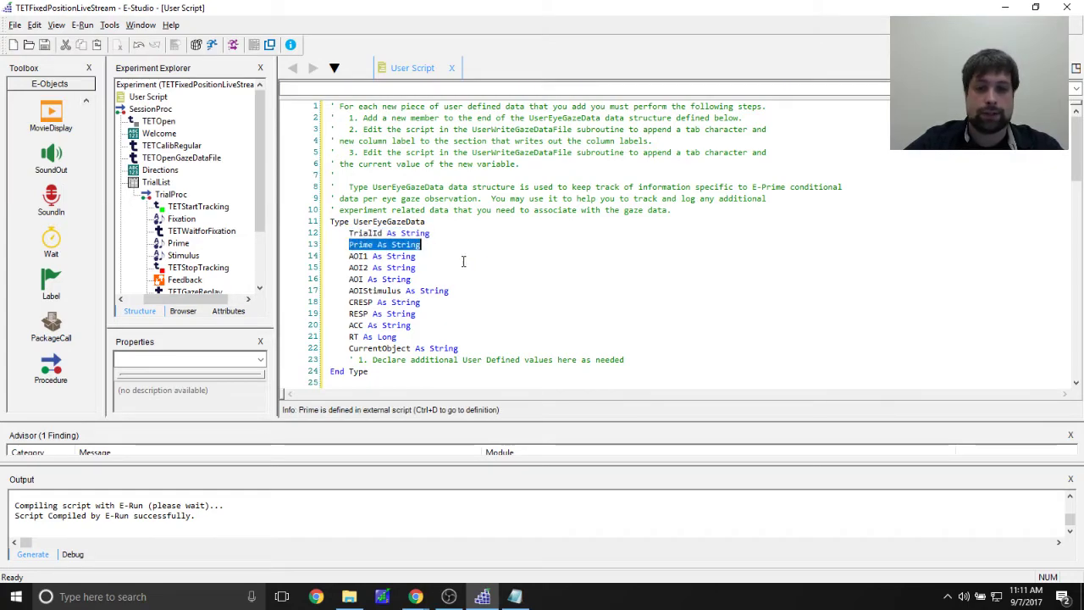
drag(348, 256, 421, 267)
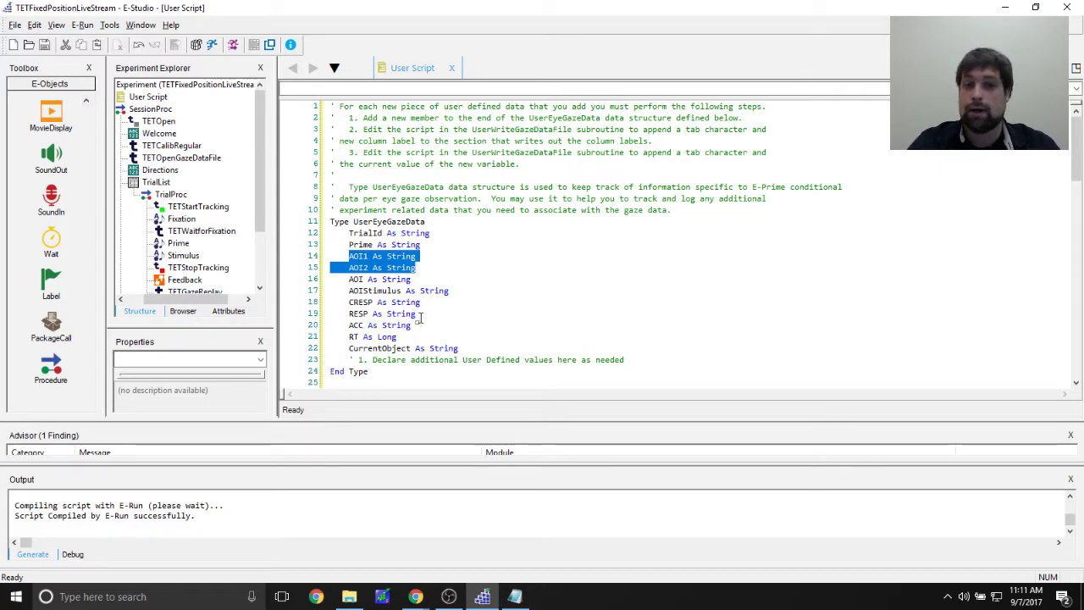
drag(333, 279, 457, 285)
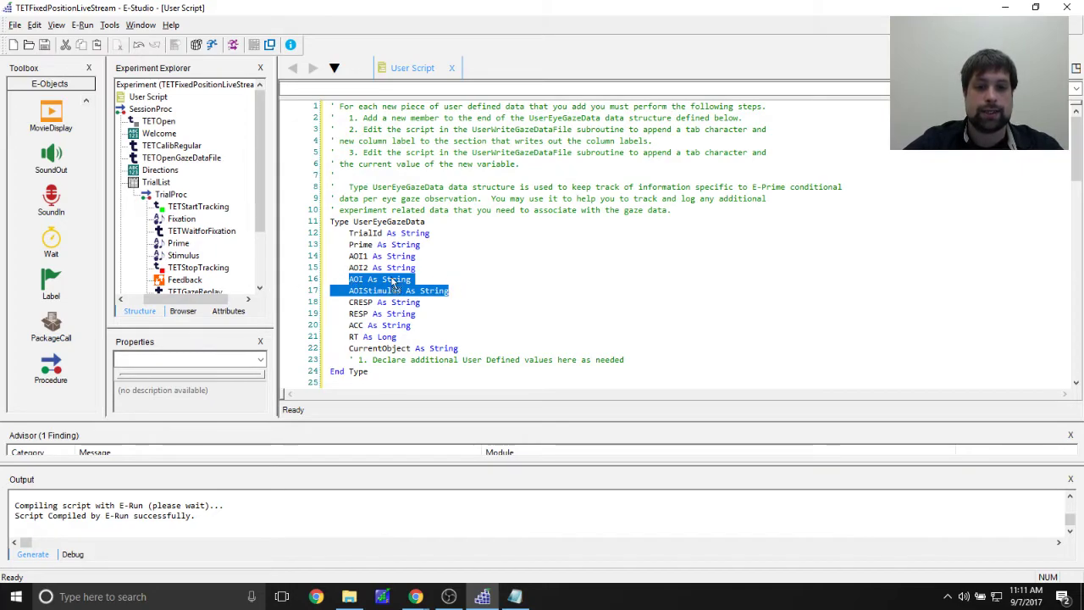
click(325, 281)
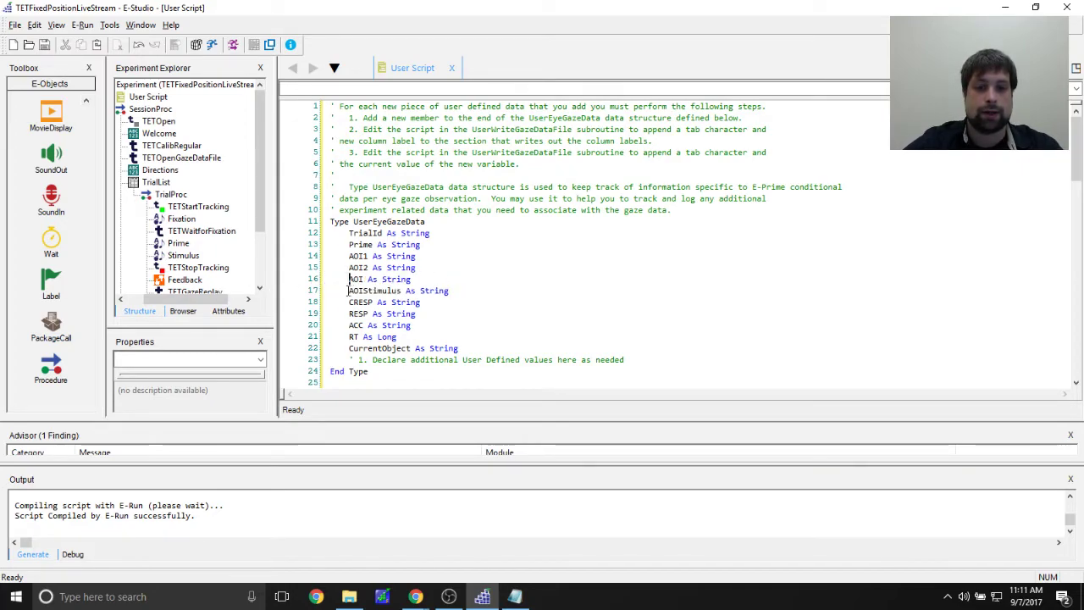
double_click(349, 291)
drag(449, 291, 348, 290)
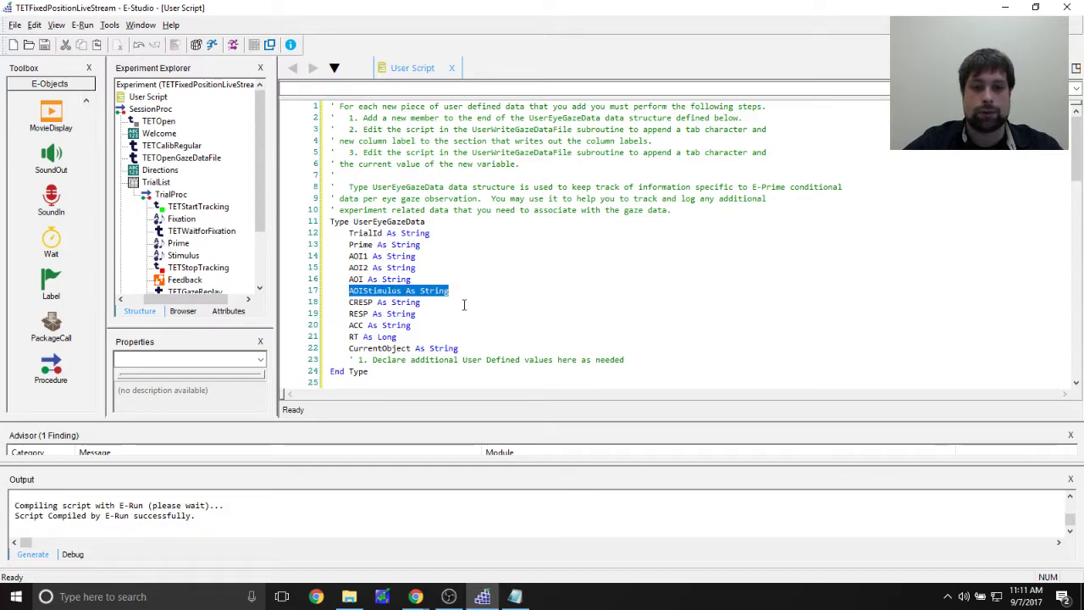
click(349, 302)
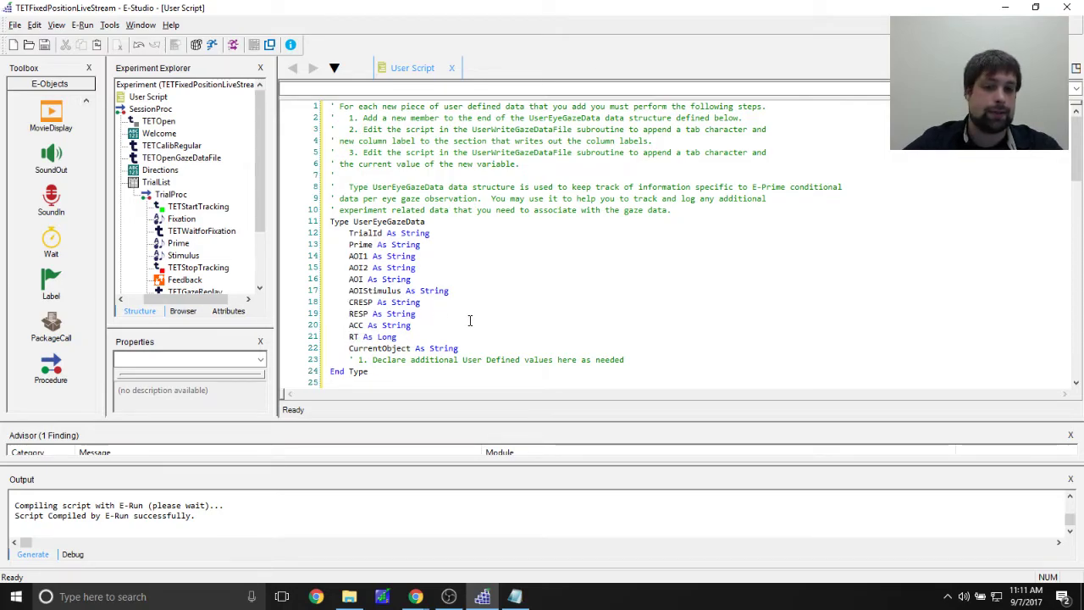
mouse_move(193, 261)
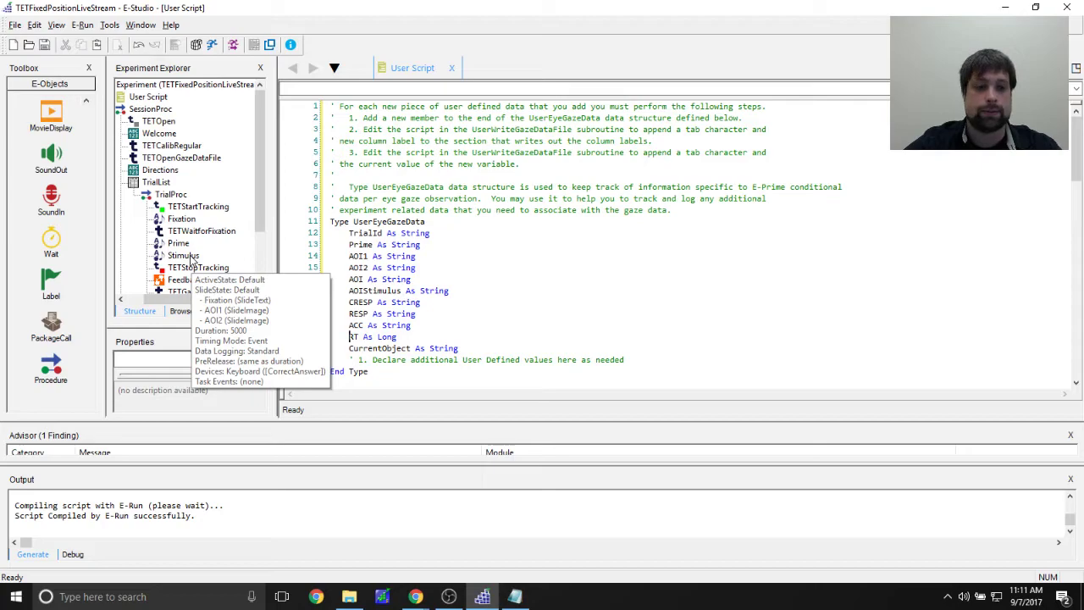
click(183, 255)
drag(347, 336, 428, 333)
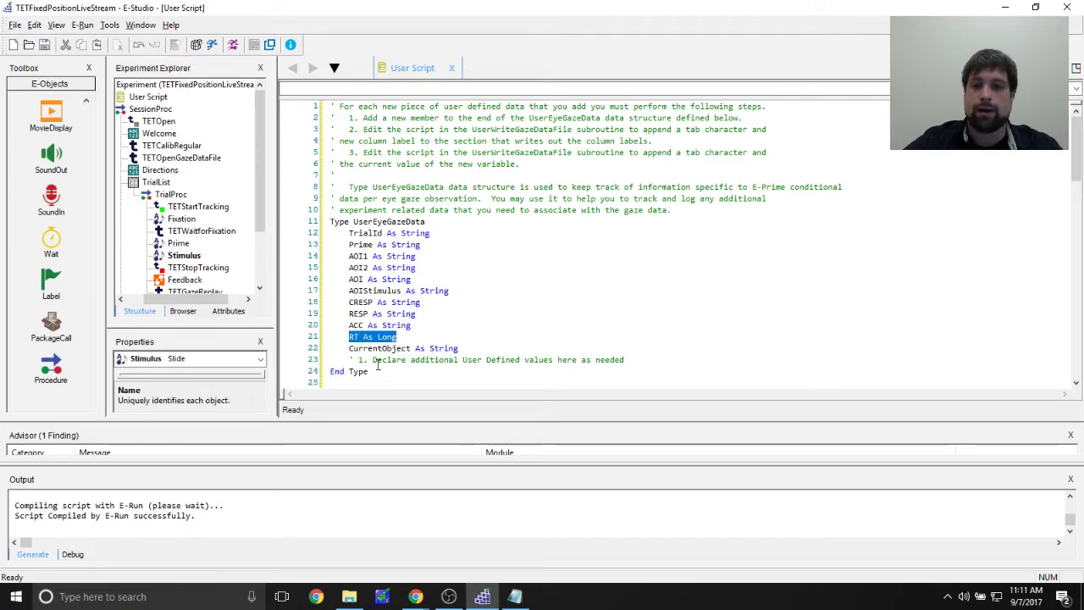
drag(348, 347, 469, 346)
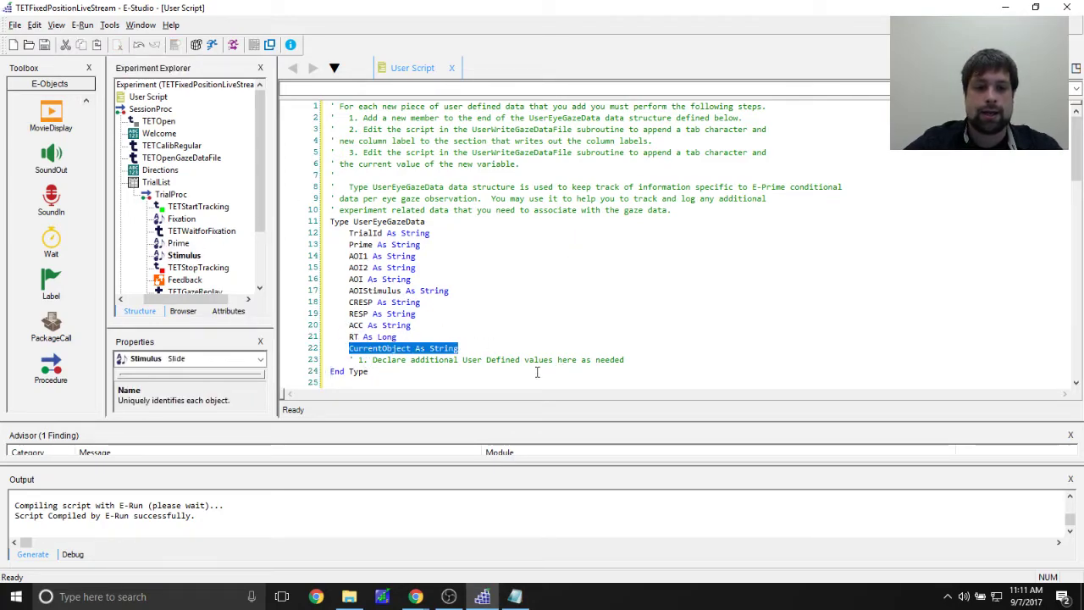
click(477, 342)
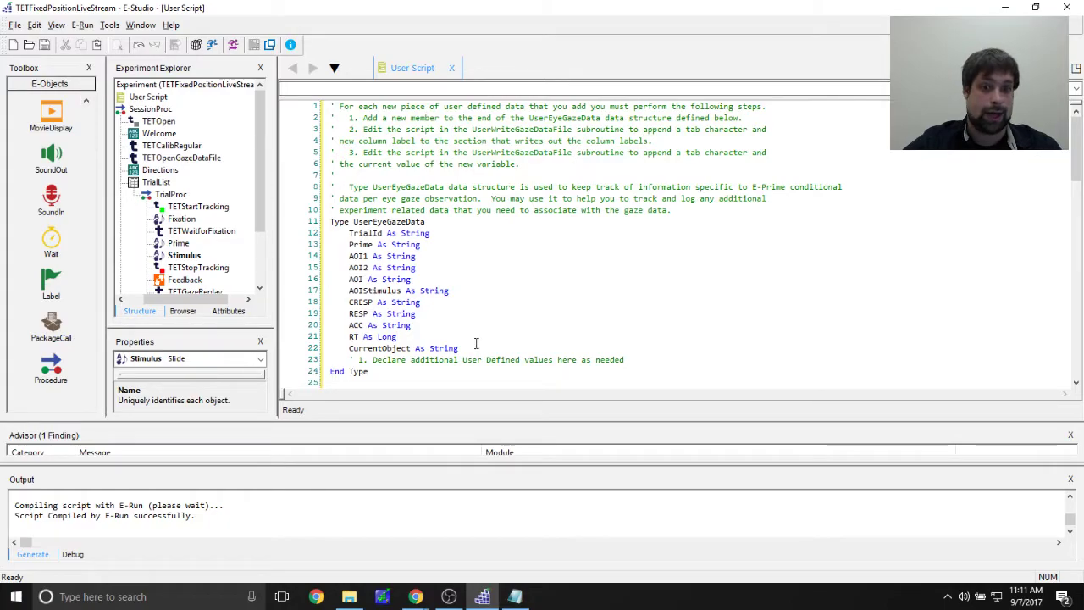
click(473, 349)
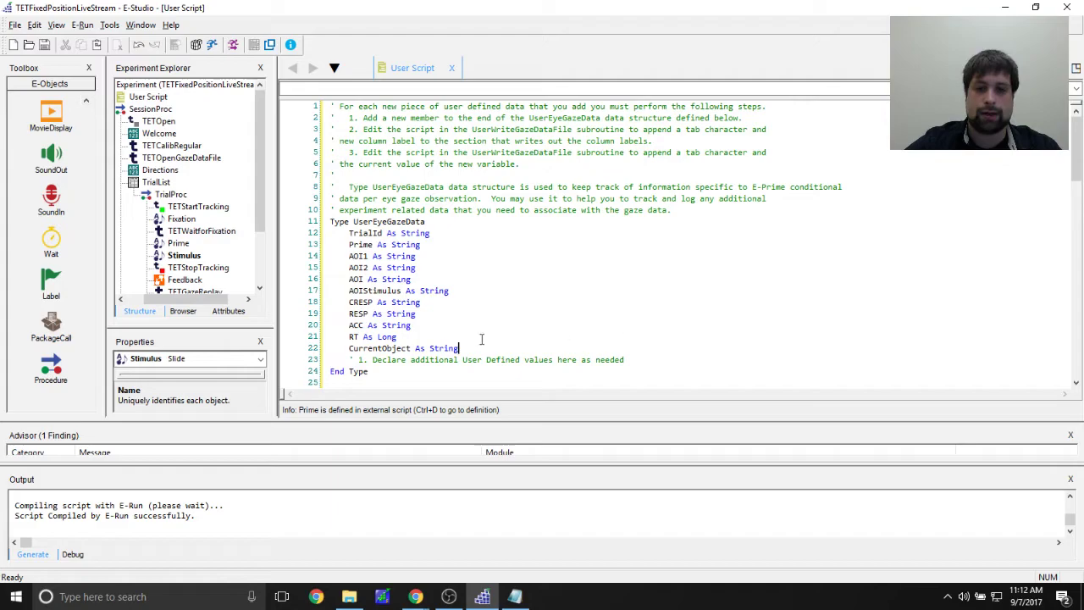
drag(349, 337, 396, 337)
click(521, 316)
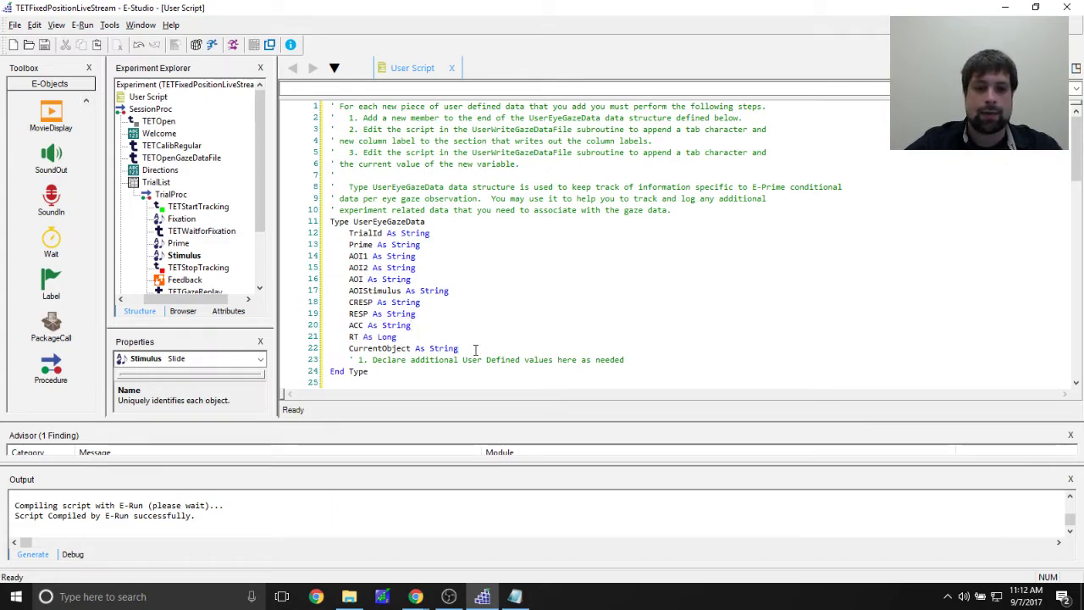
Add the members BoarderColor As String and PrimeDuration As Long after CurrentObject in the UserEyeGazeData type.
key(Return)
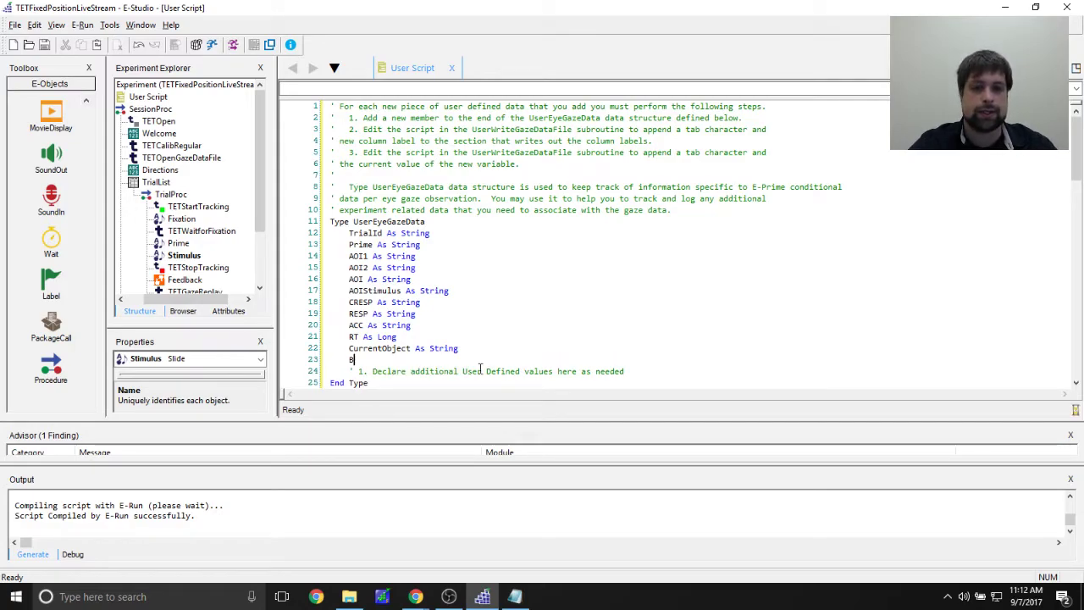
text(BoarderColor As String)
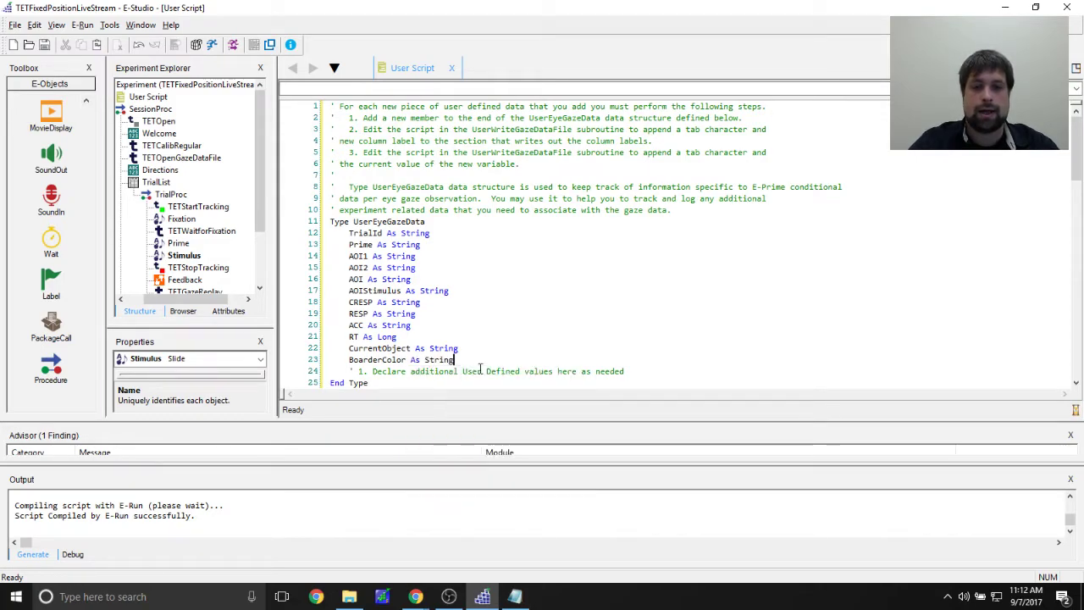
key(Return)
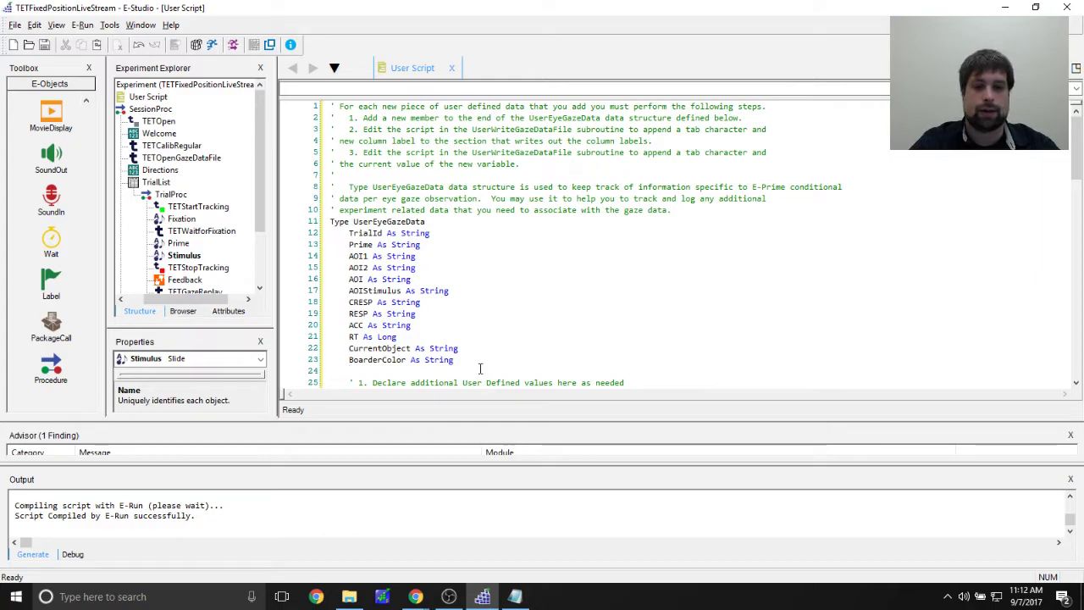
text(Primedurati)
key(BackSpace)
key(BackSpace)
key(BackSpace)
key(BackSpace)
key(BackSpace)
key(BackSpace)
key(BackSpace)
text(As Long)
key(Return)
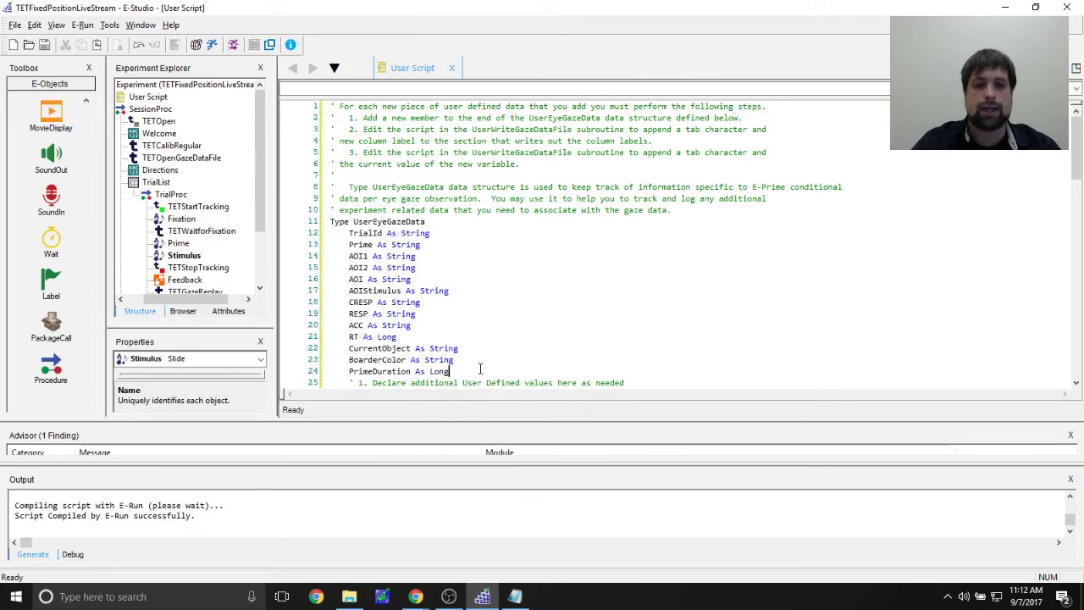
Delete the BoarderColor and PrimeDuration declarations from the UserEyeGazeData type.
scroll(442, 275, down, 3)
click(434, 155)
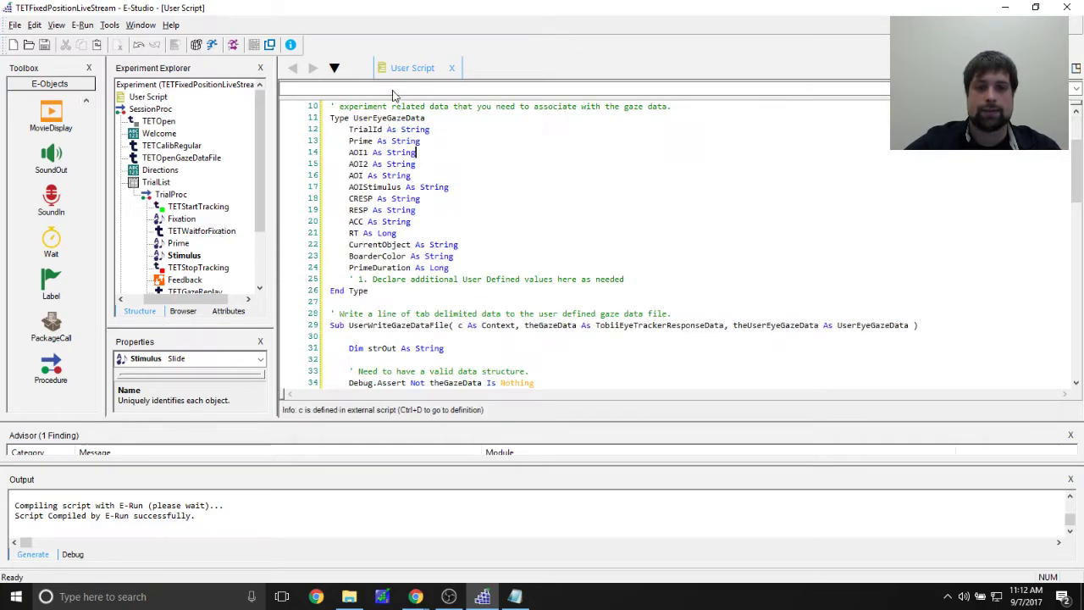
drag(457, 266, 330, 256)
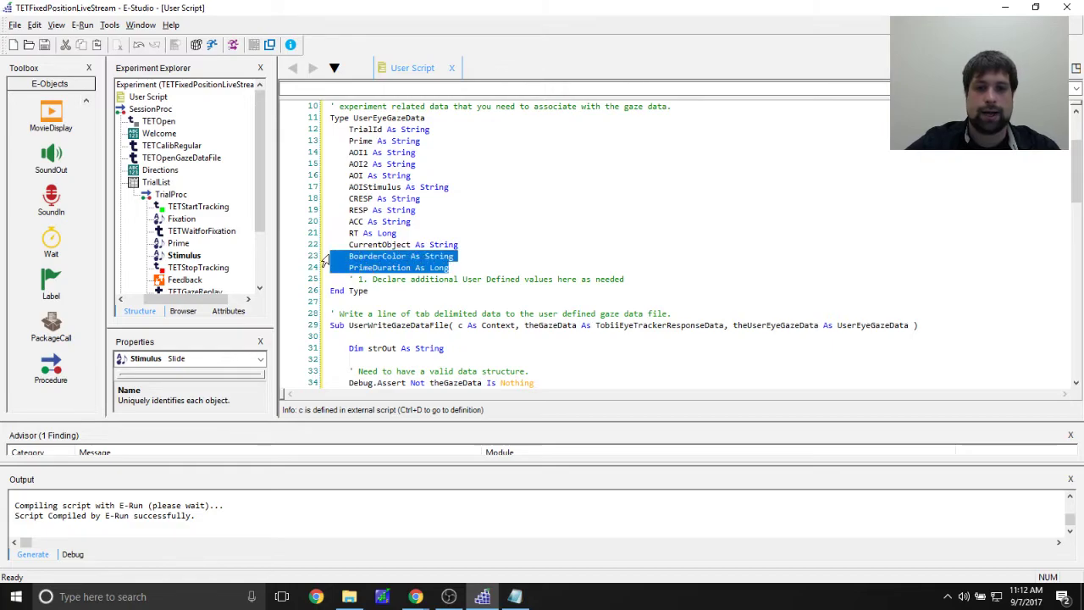
key(BackSpace)
key(BackSpace)
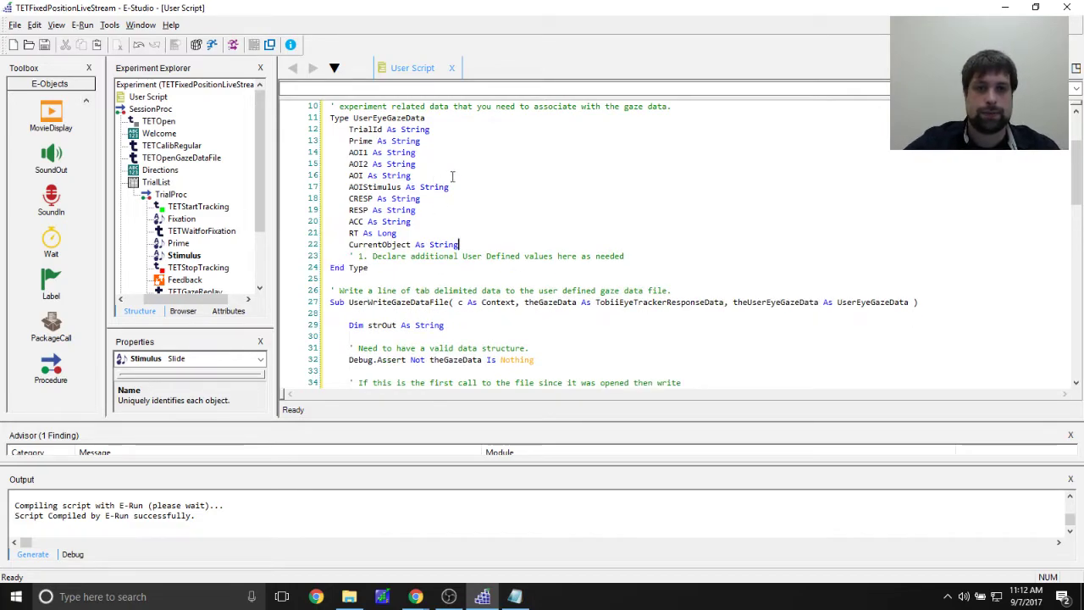
Examine the UserWriteGazeDataFile subroutine, including its common prefix and the standard TET column headers for both eyes.
scroll(639, 233, down, 3)
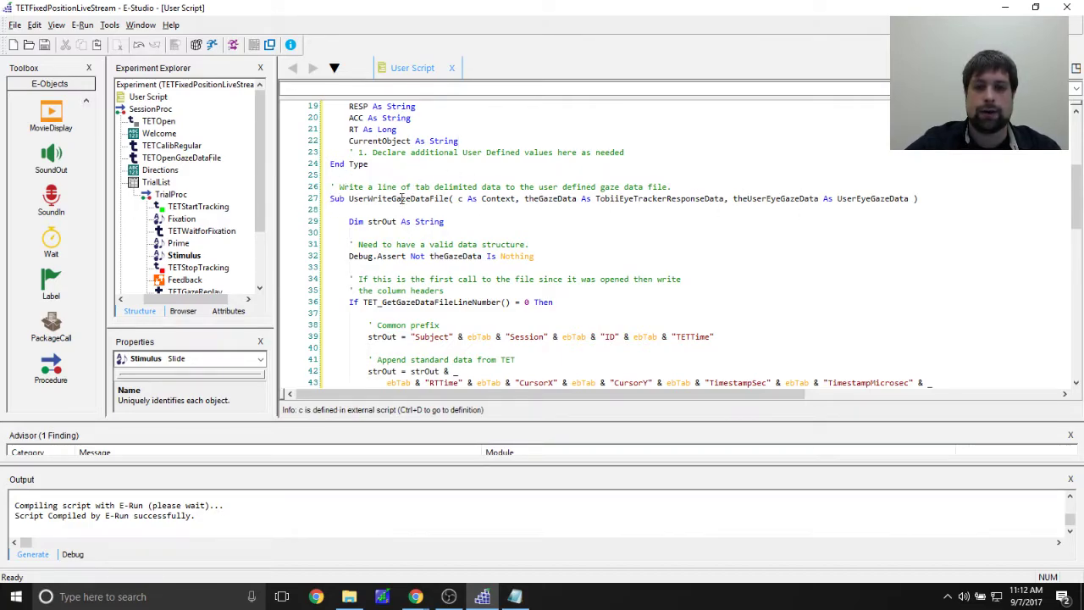
click(347, 198)
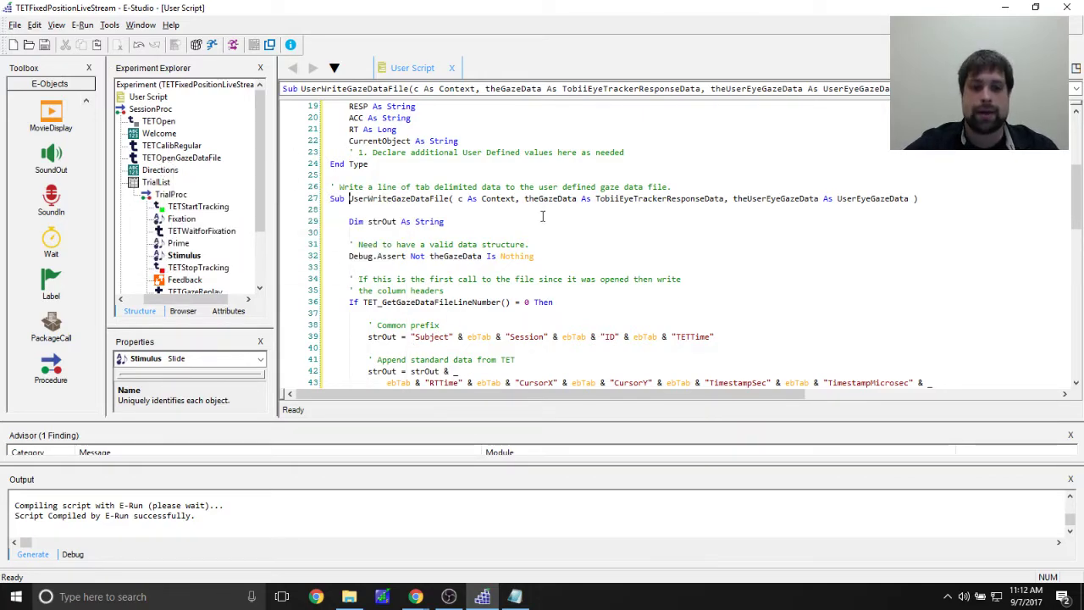
scroll(439, 187, down, 4)
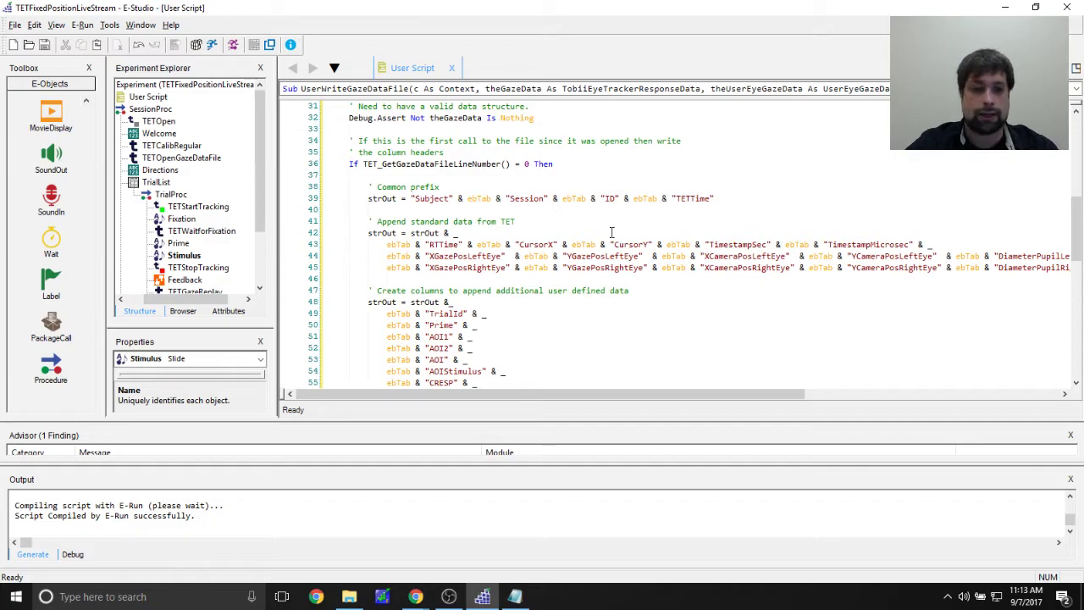
scroll(578, 206, up, 2)
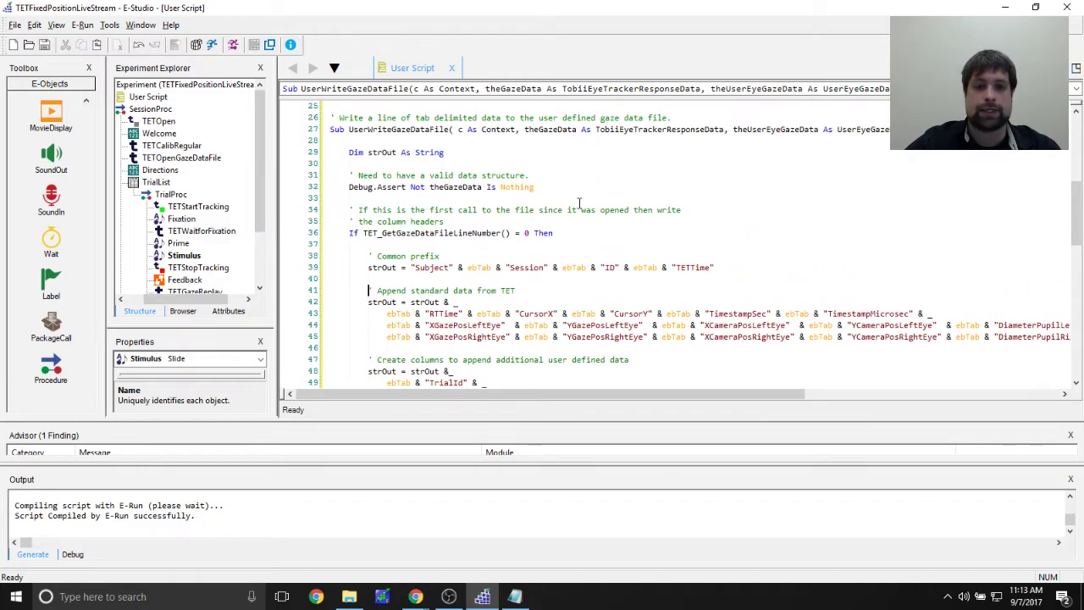
scroll(576, 208, down, 1)
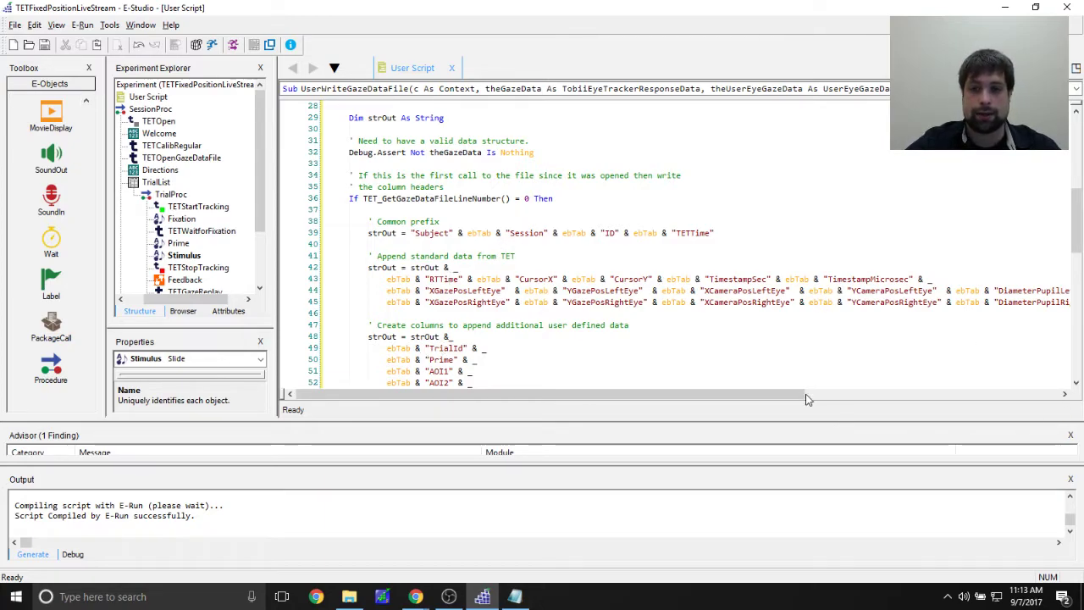
drag(773, 393, 823, 393)
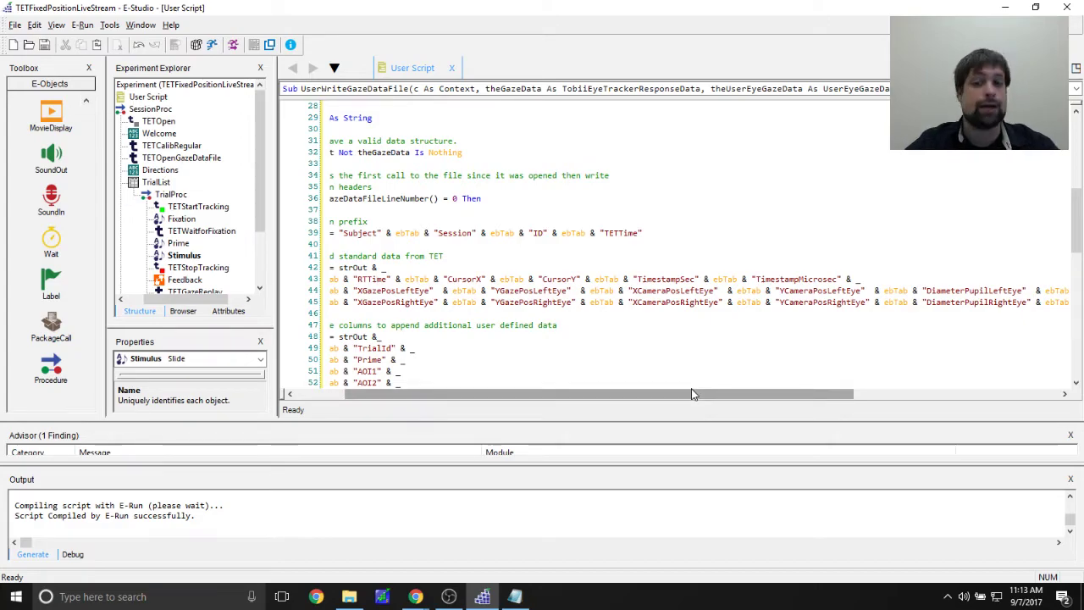
drag(766, 394, 753, 395)
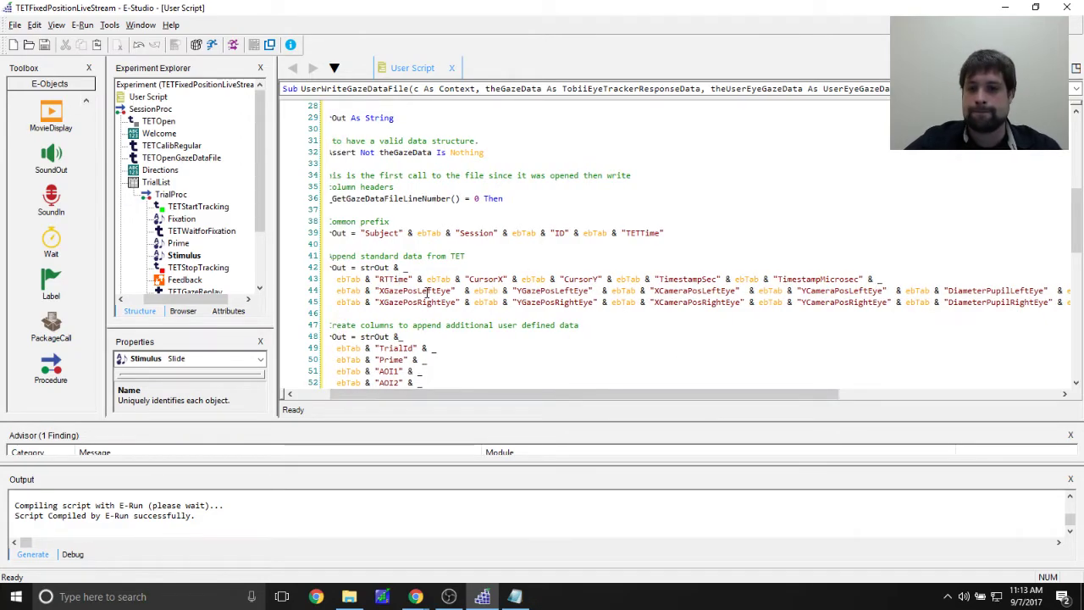
drag(611, 395, 834, 391)
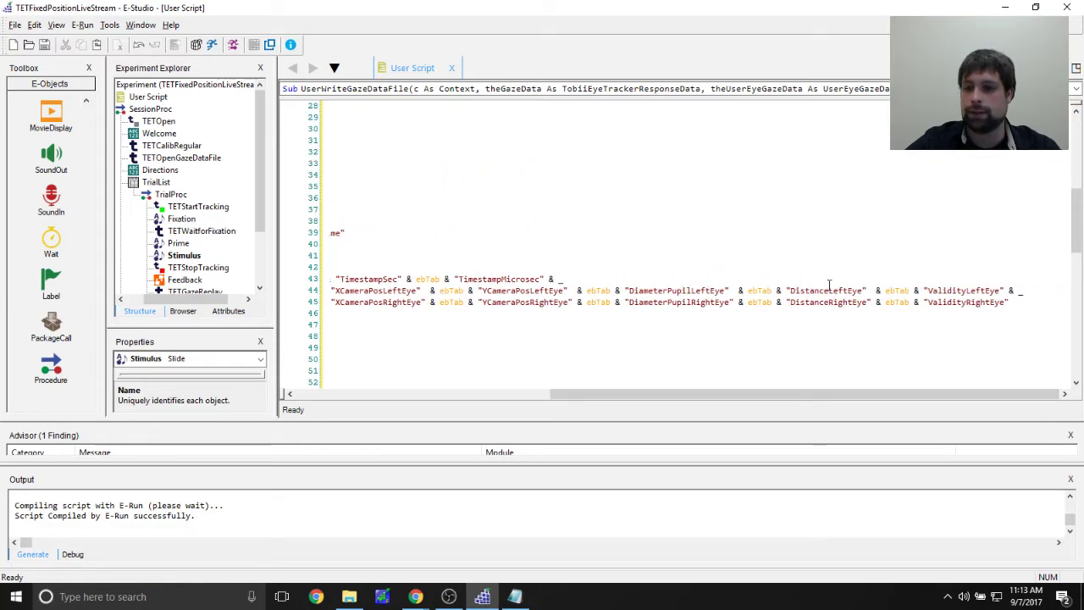
double_click(927, 287)
click(920, 291)
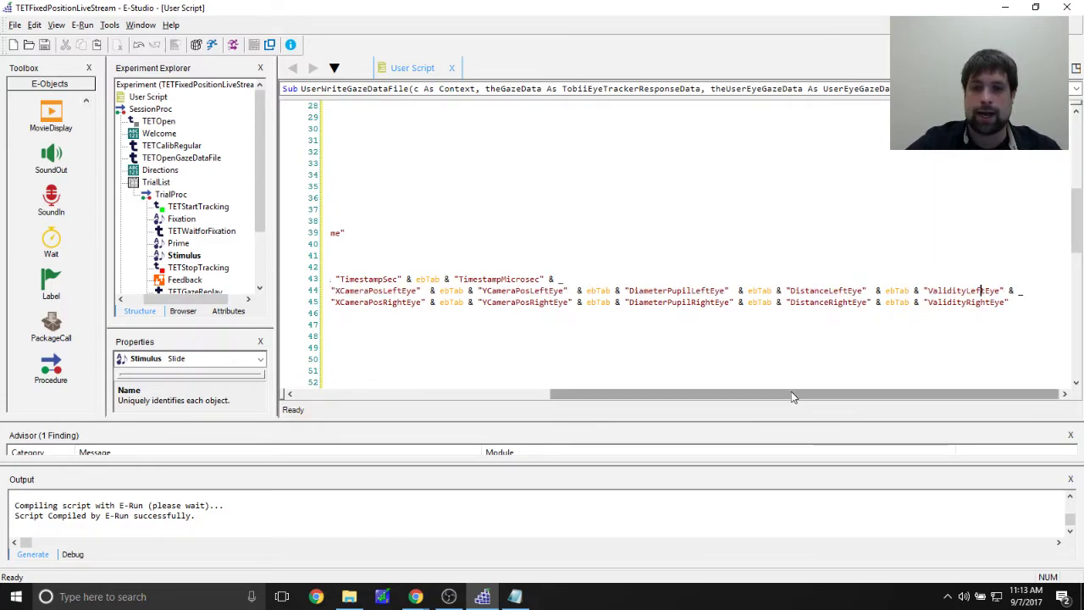
drag(791, 391, 690, 395)
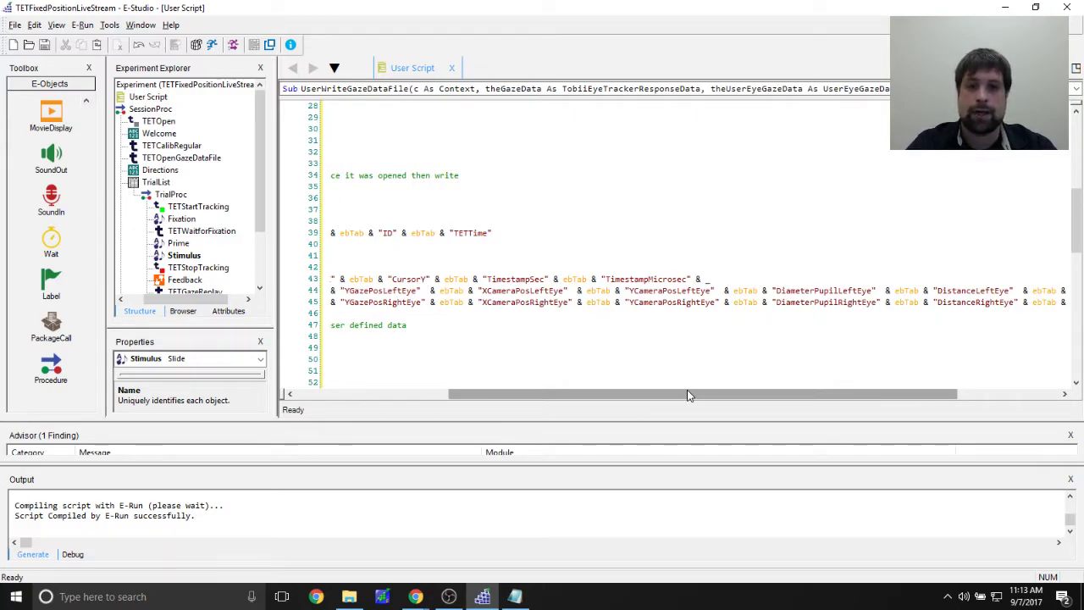
Compare the user-defined column labels, TrialId through CurrentObject, with the members declared in the UserEyeGazeData type.
drag(688, 396, 534, 395)
click(606, 307)
scroll(607, 306, down, 4)
scroll(607, 307, up, 4)
scroll(609, 311, down, 4)
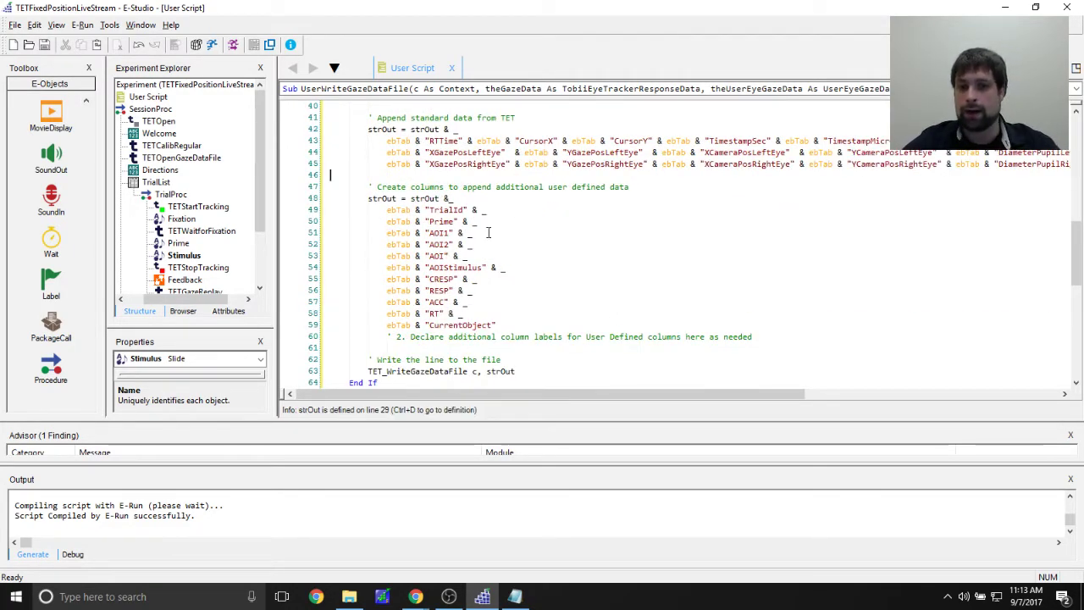
drag(387, 209, 546, 319)
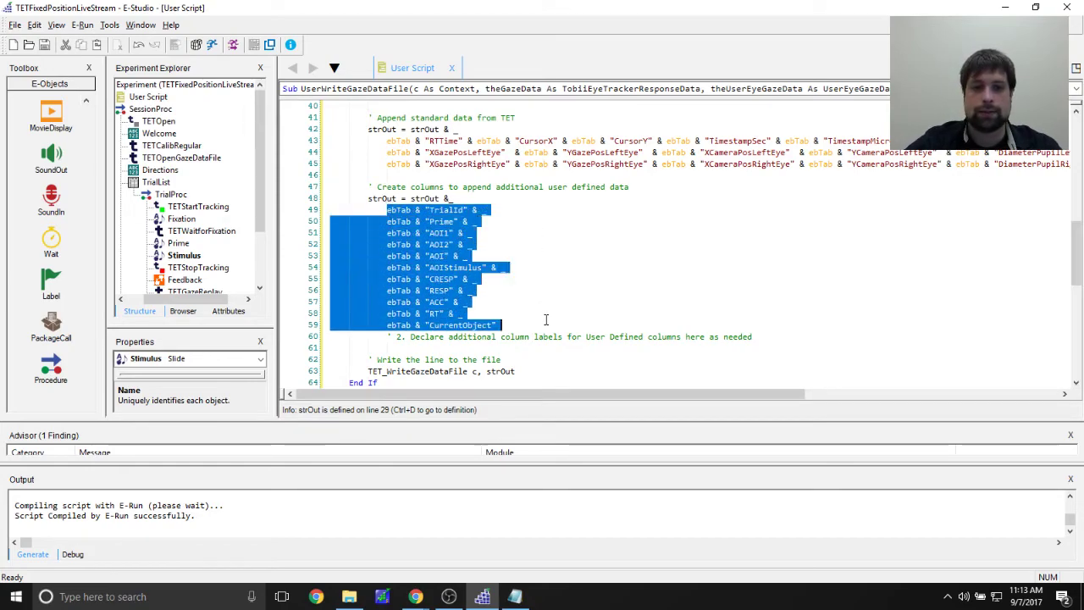
click(545, 319)
scroll(534, 307, up, 11)
drag(338, 159, 462, 281)
click(626, 244)
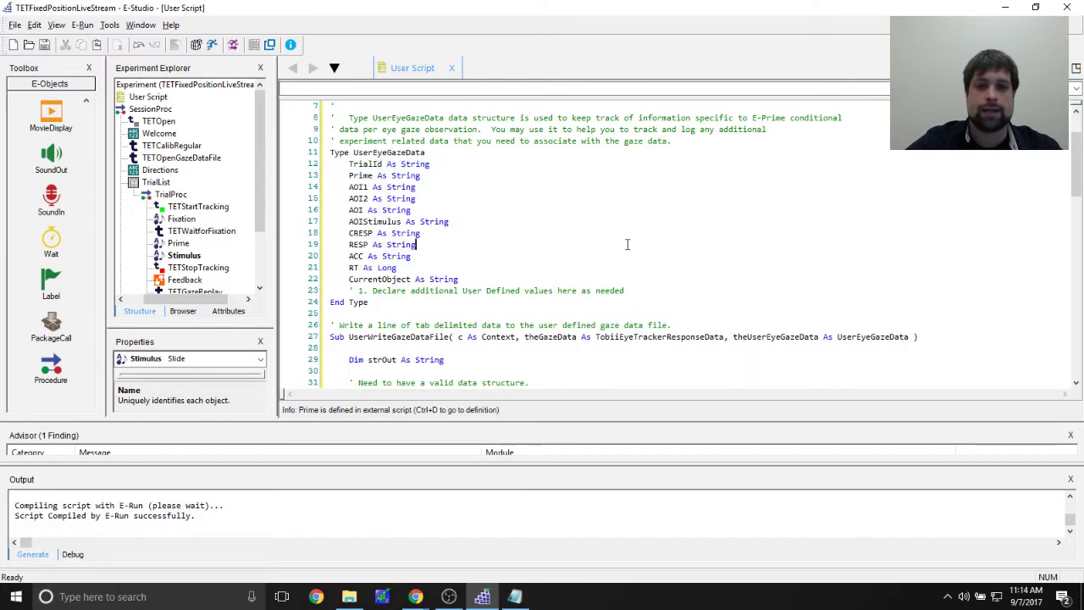
scroll(626, 246, down, 14)
drag(506, 220, 332, 198)
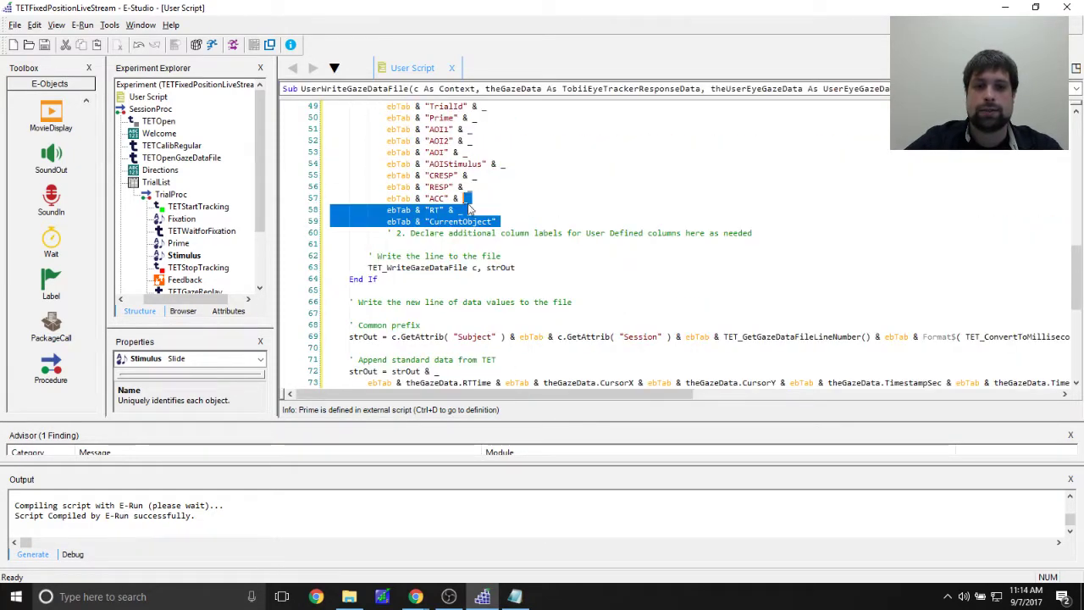
scroll(332, 198, up, 2)
click(383, 175)
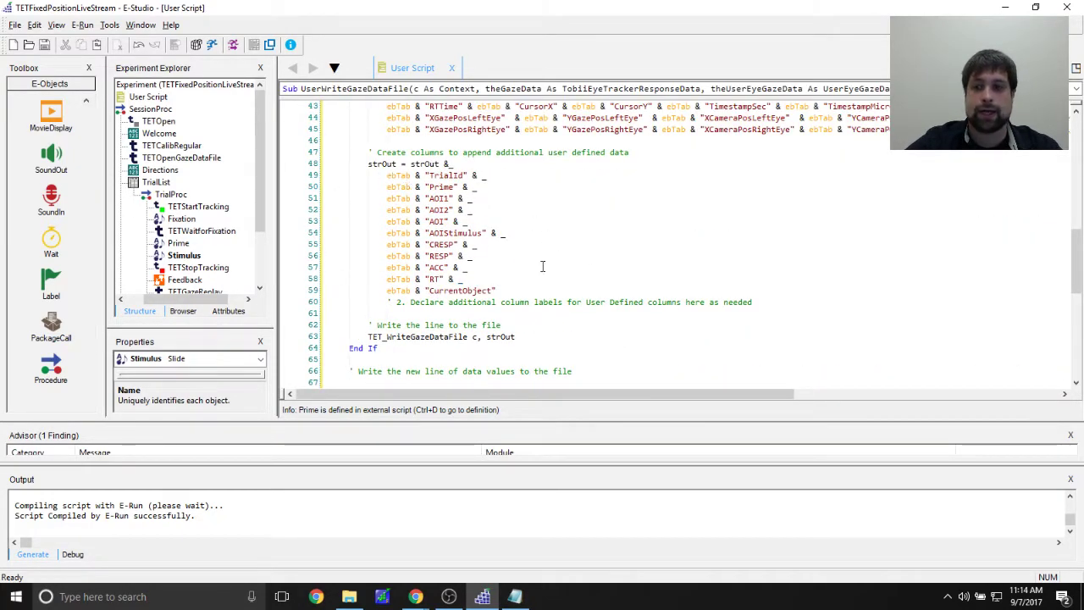
Examine the section that writes each data line, covering the standard TET values and the theUserEyeGazeData values for user-defined columns.
scroll(528, 247, down, 6)
scroll(528, 246, down, 1)
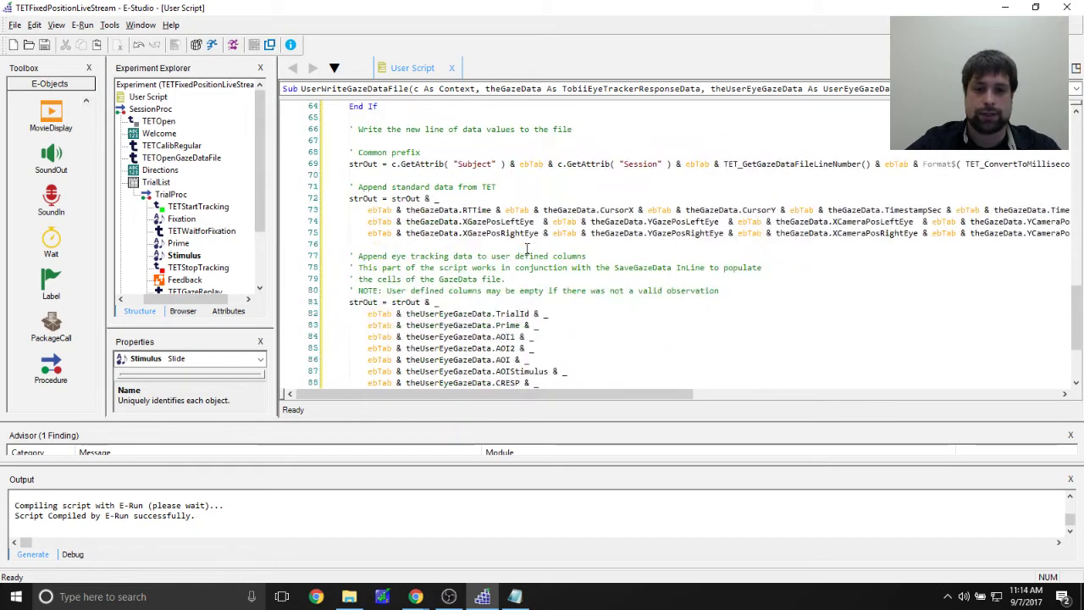
drag(353, 186, 496, 188)
click(355, 210)
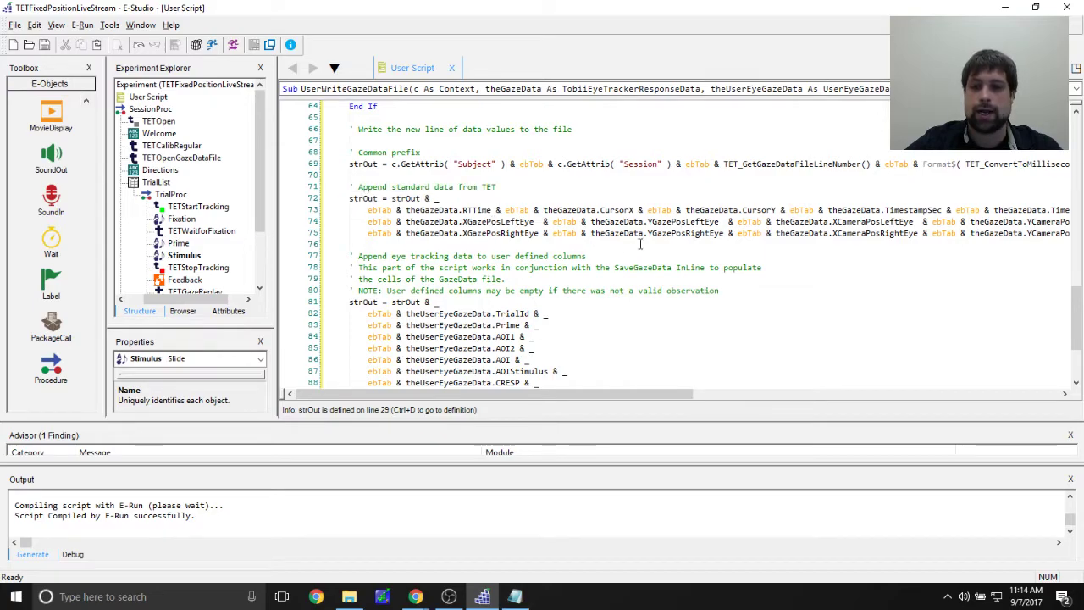
scroll(625, 249, up, 9)
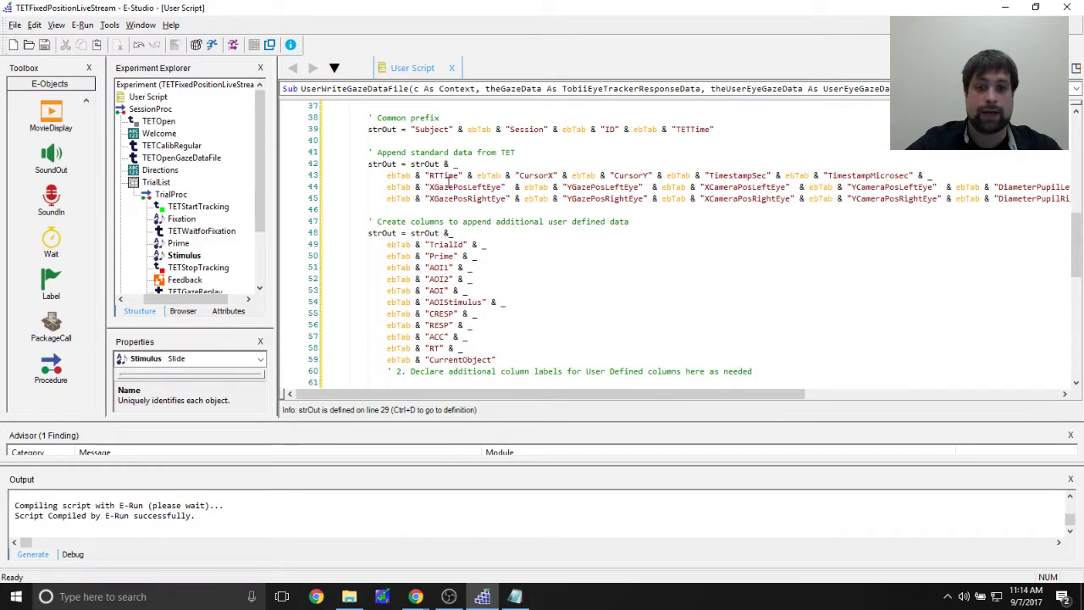
scroll(447, 174, down, 12)
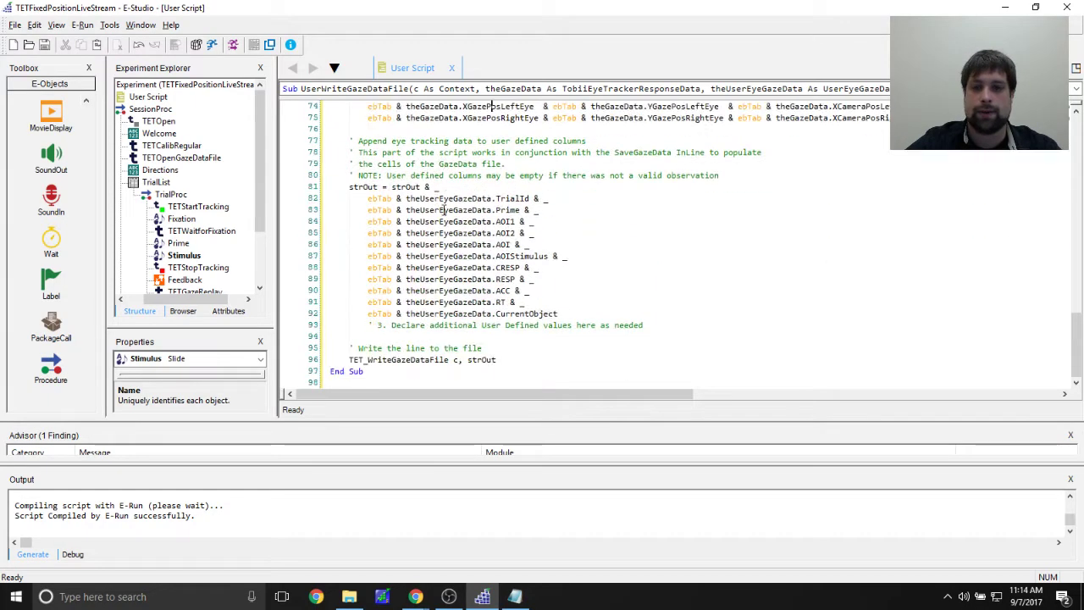
drag(367, 198, 567, 302)
click(567, 301)
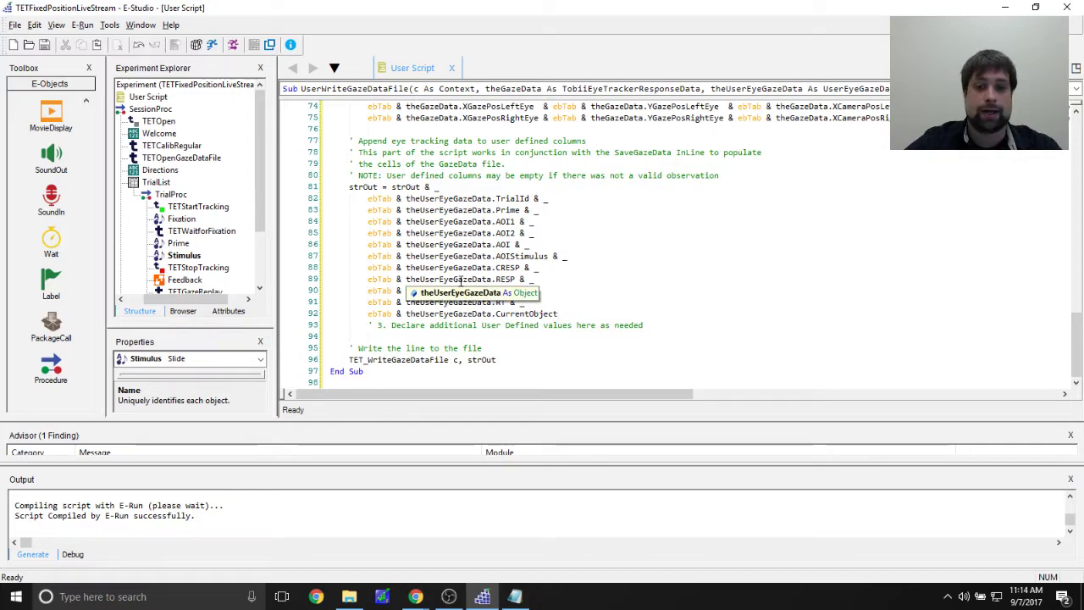
Review the three numbered places in the User Script where additional user-defined values and column labels are declared.
scroll(461, 280, up, 20)
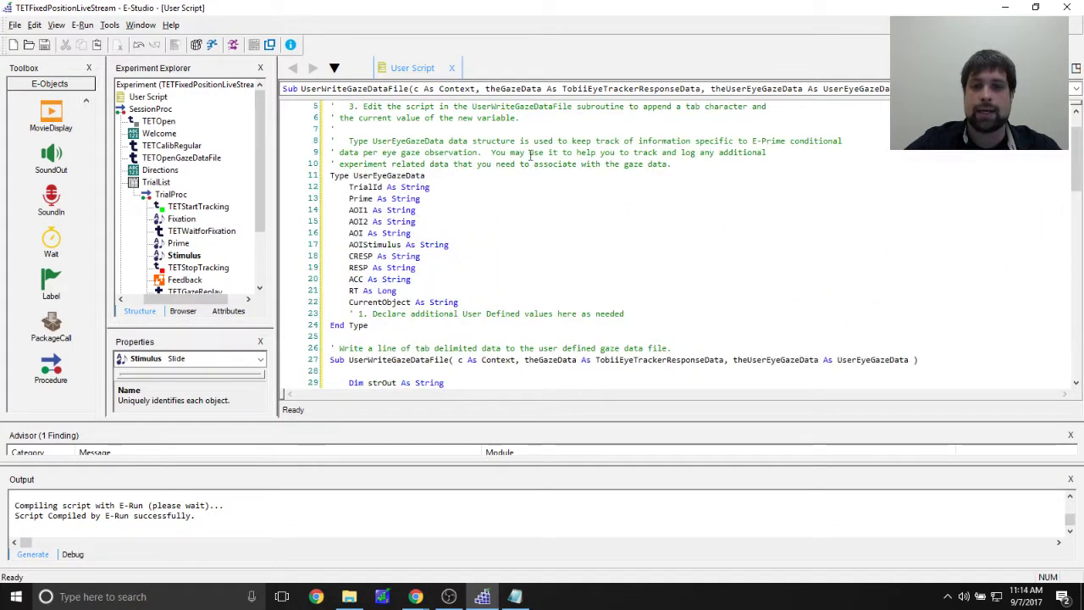
click(462, 301)
scroll(502, 286, down, 5)
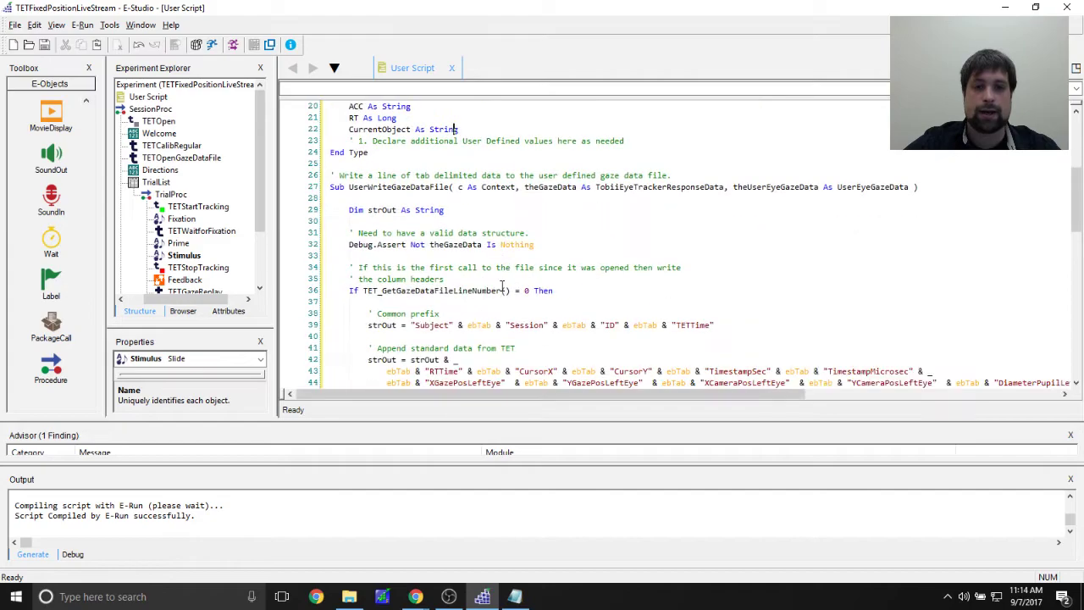
scroll(502, 285, down, 5)
scroll(487, 207, down, 3)
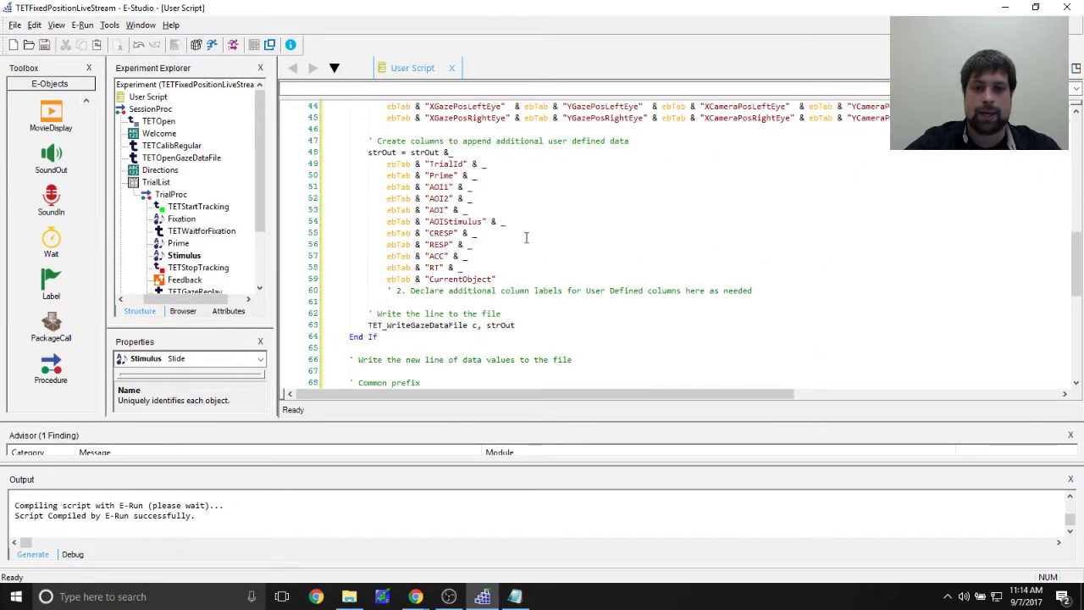
scroll(543, 240, down, 10)
scroll(508, 286, up, 12)
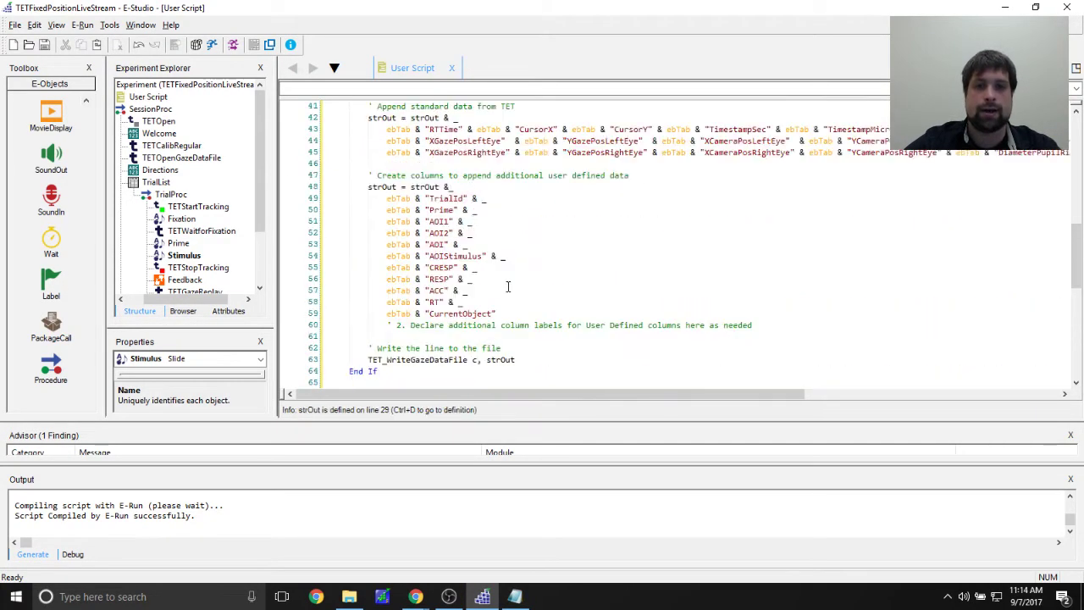
scroll(508, 286, up, 13)
scroll(499, 274, down, 1)
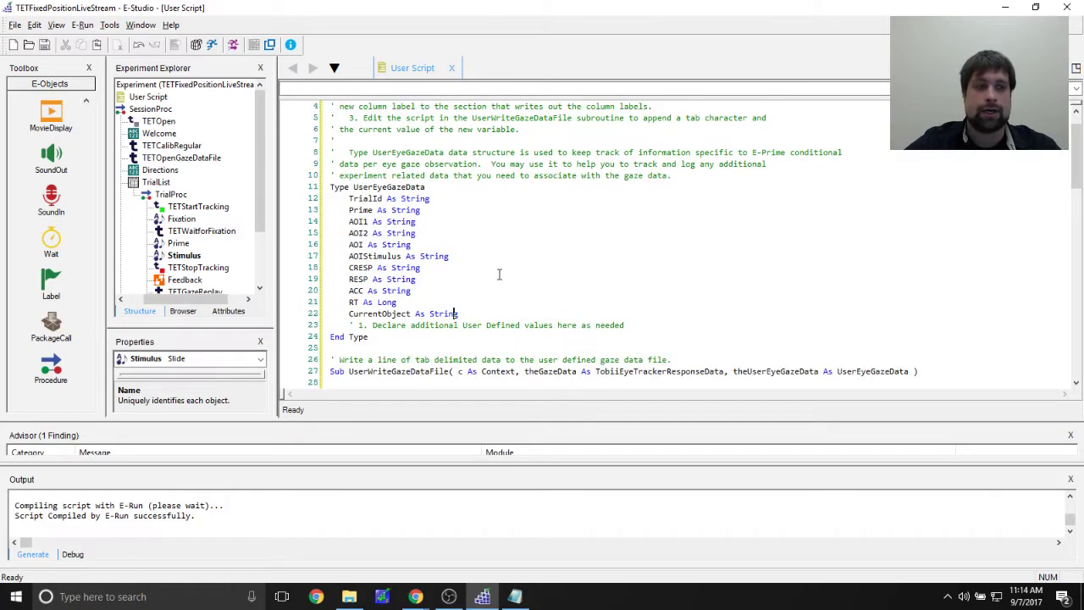
scroll(496, 273, down, 11)
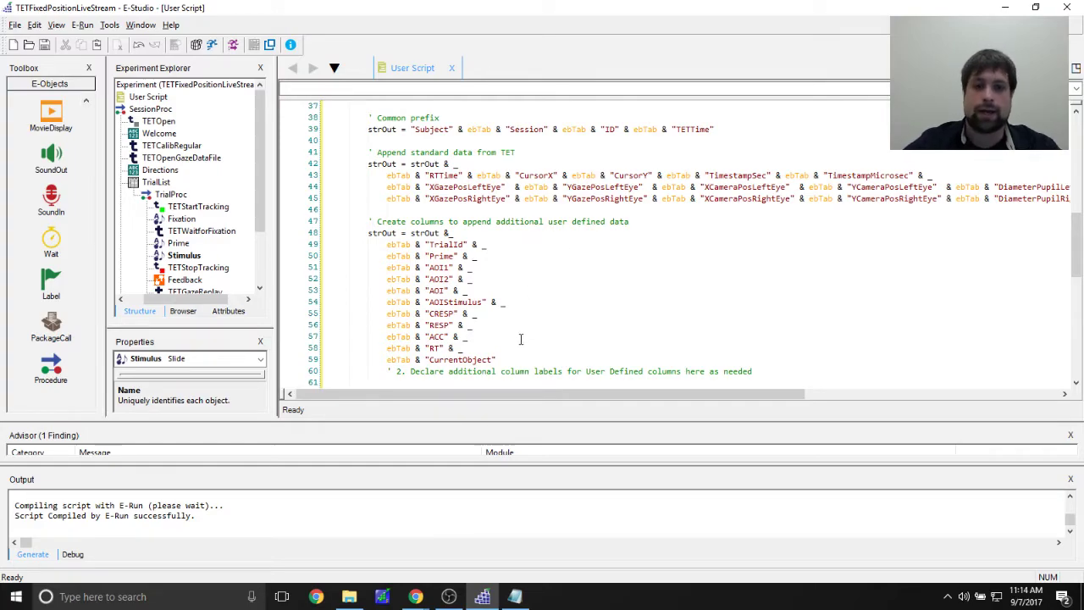
scroll(550, 339, down, 12)
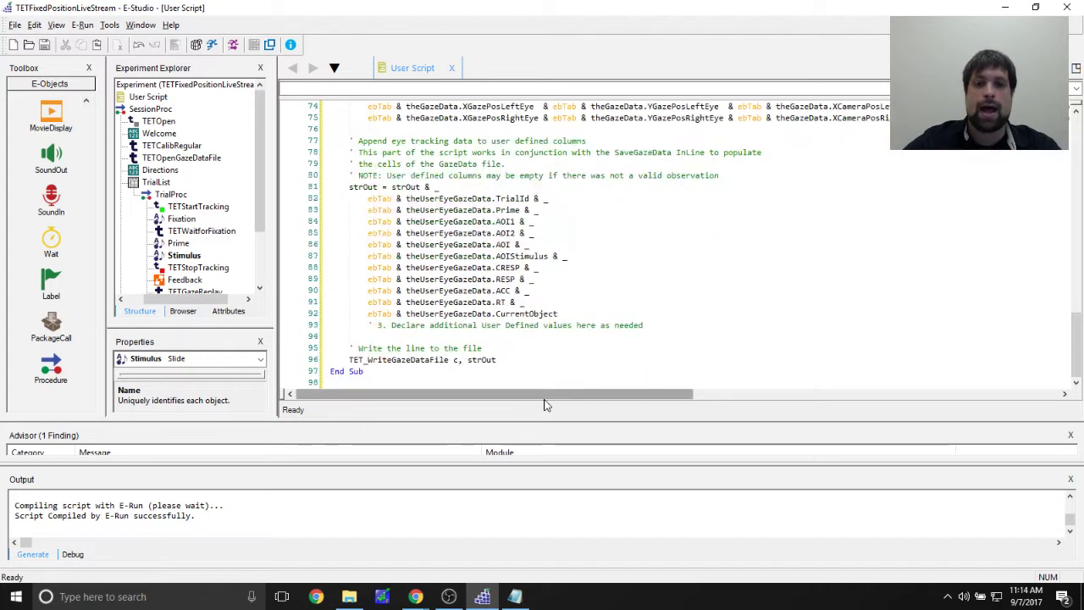
click(588, 315)
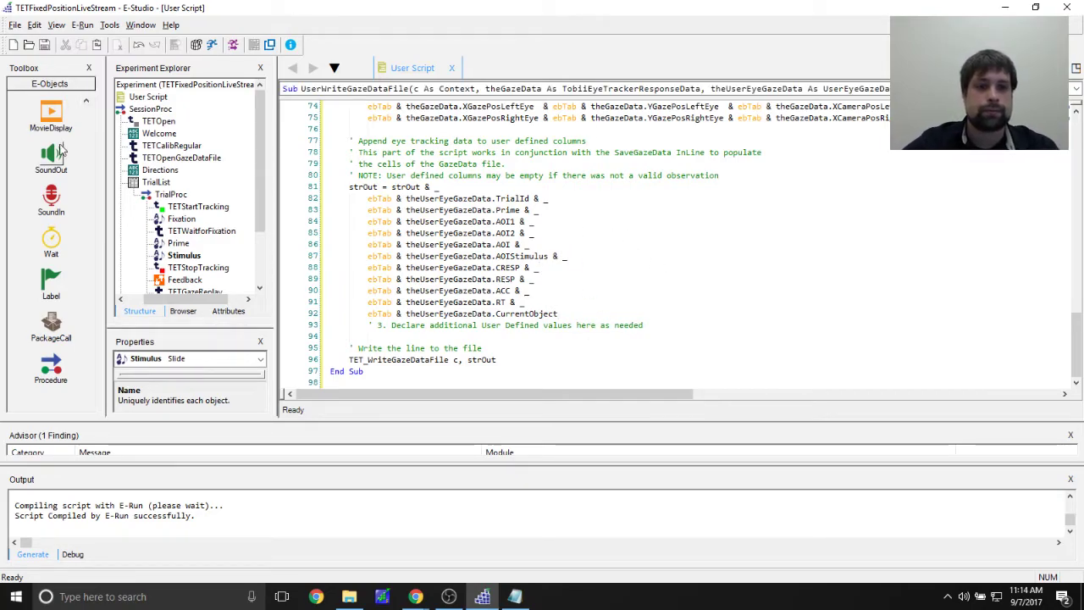
Add an InLine object to TrialProc between TETStopTracking and Feedback.
click(184, 255)
scroll(186, 220, down, 2)
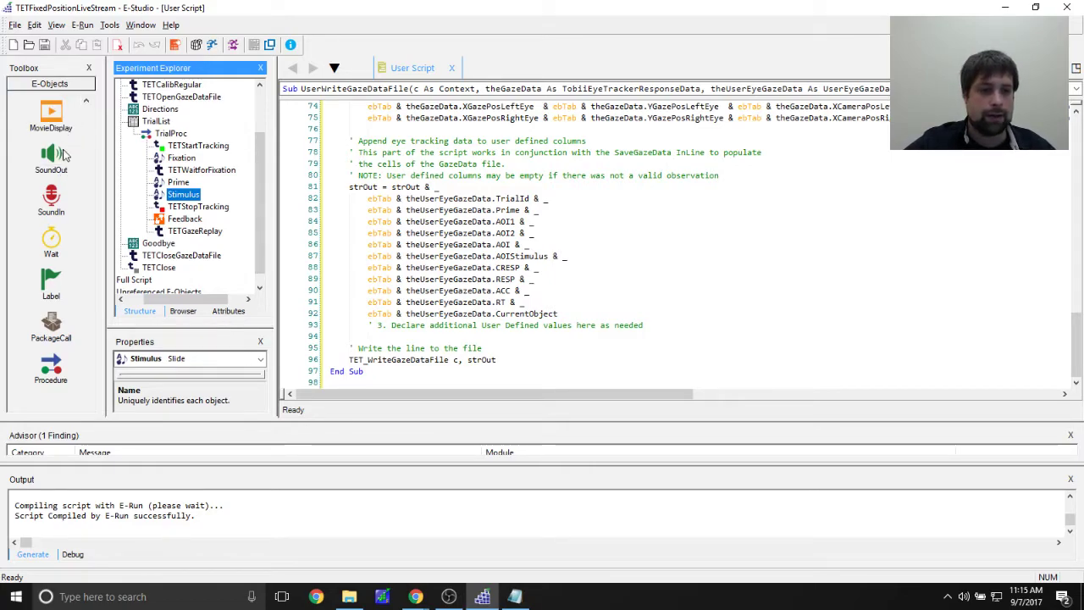
click(85, 101)
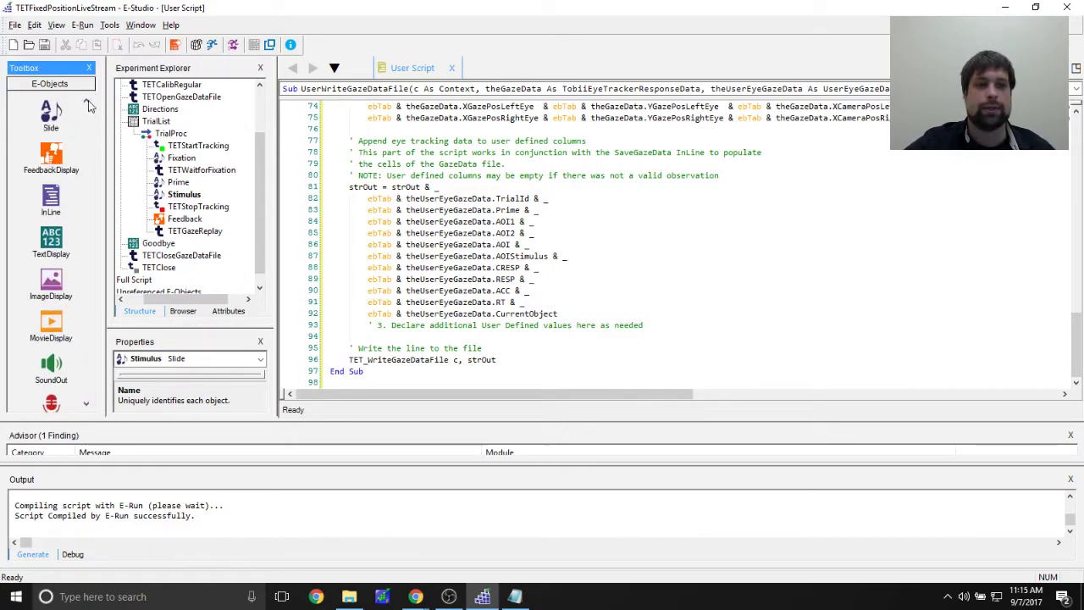
drag(49, 205, 236, 201)
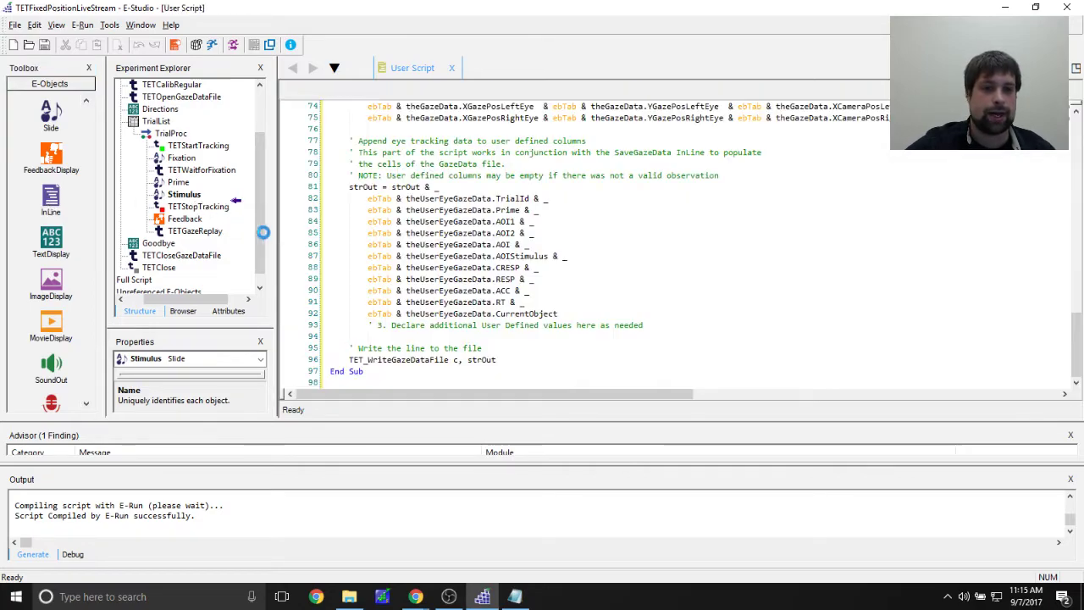
drag(179, 182, 215, 211)
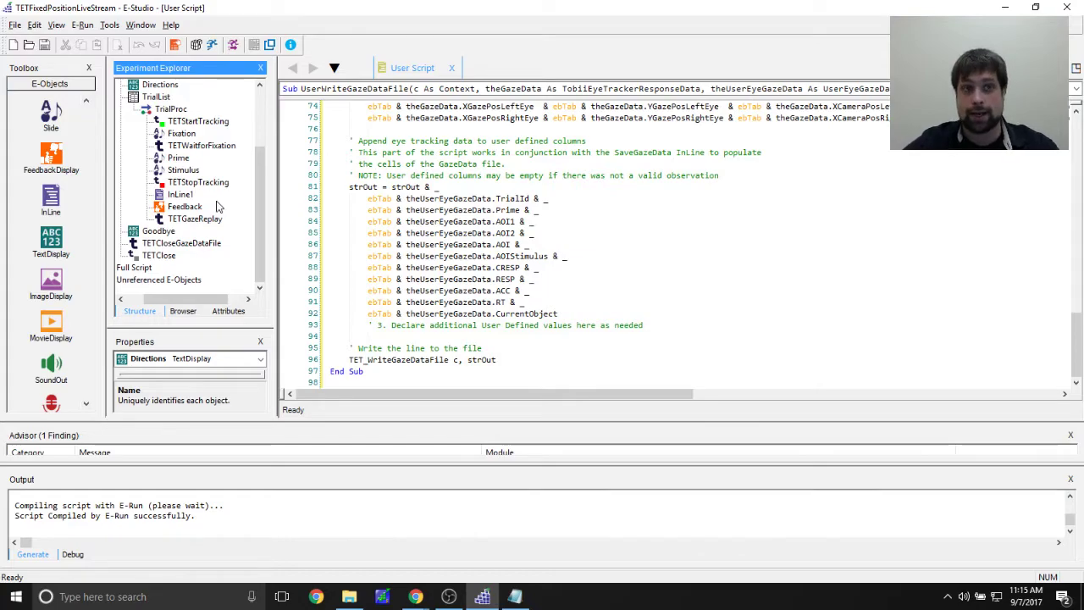
Copy the entire script from the SaveGazeData text file in the EET 3 folder into the new InLine object.
double_click(180, 194)
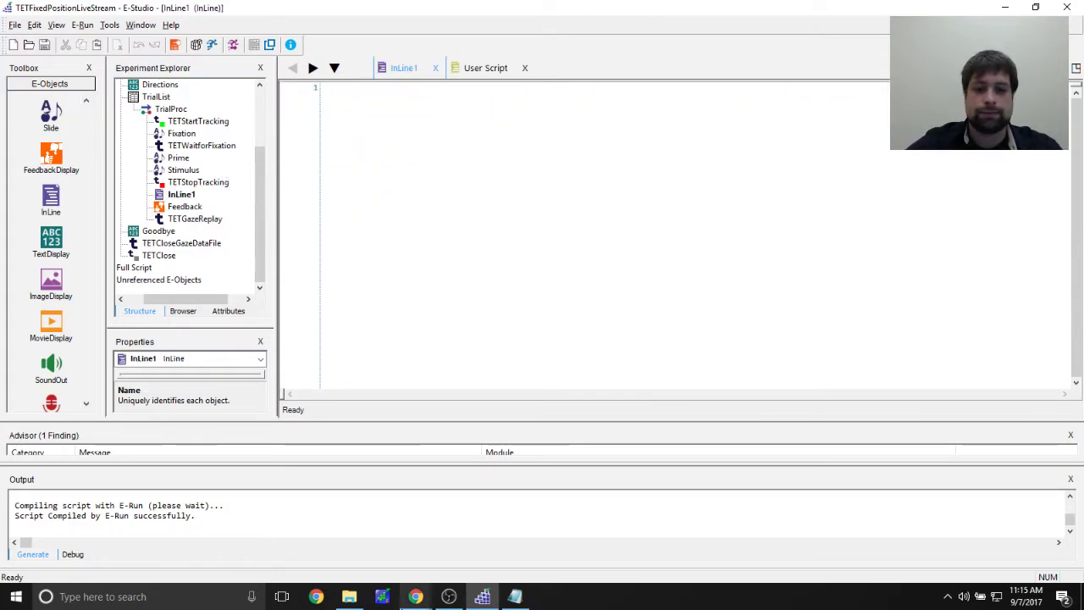
click(349, 596)
click(347, 220)
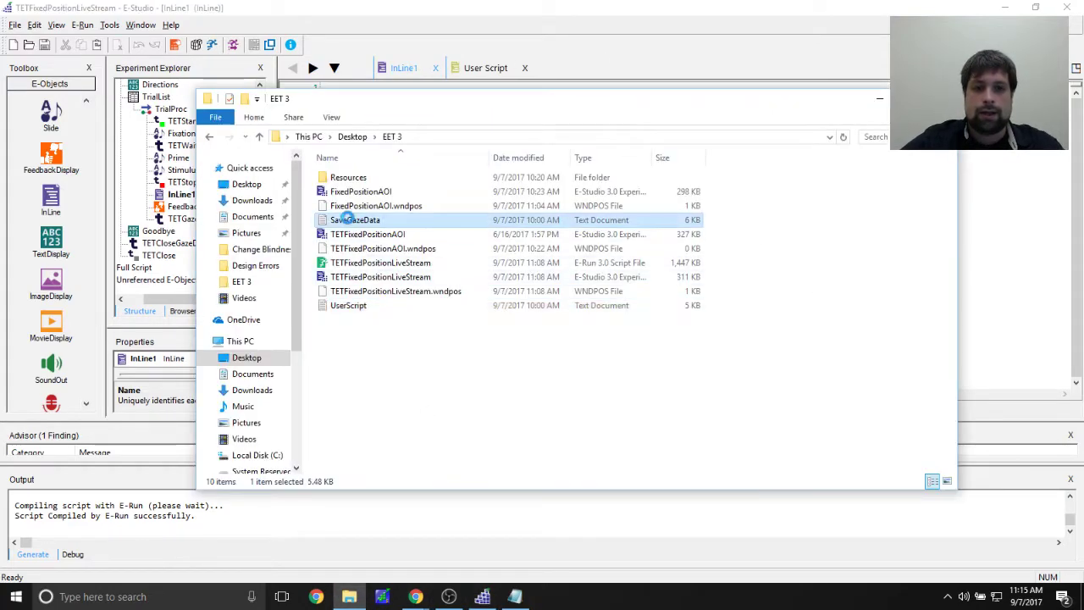
double_click(347, 219)
key(ctrl+a)
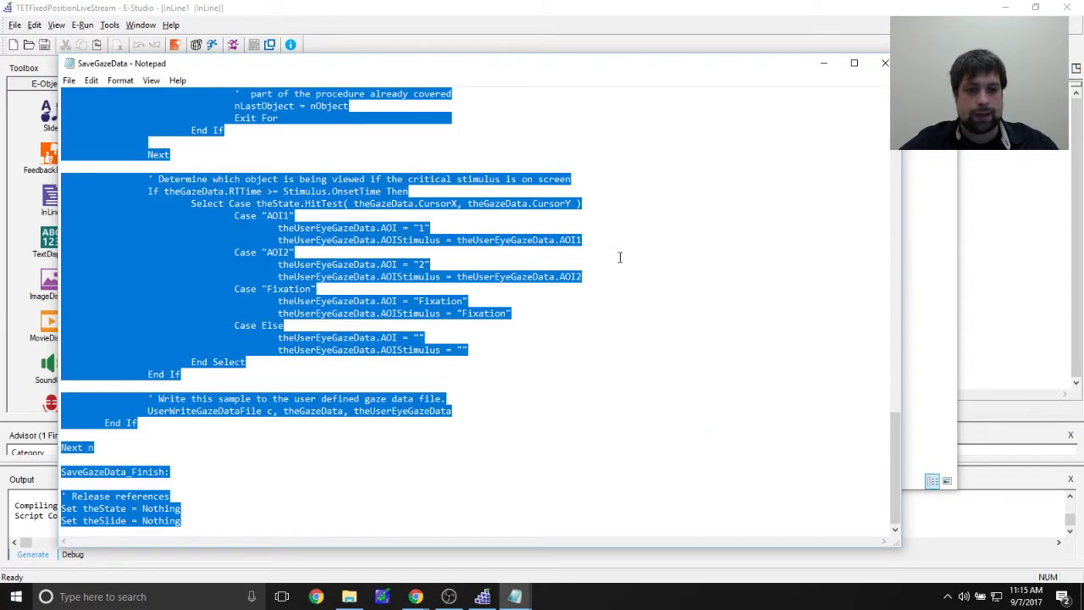
click(942, 205)
key(ctrl+v)
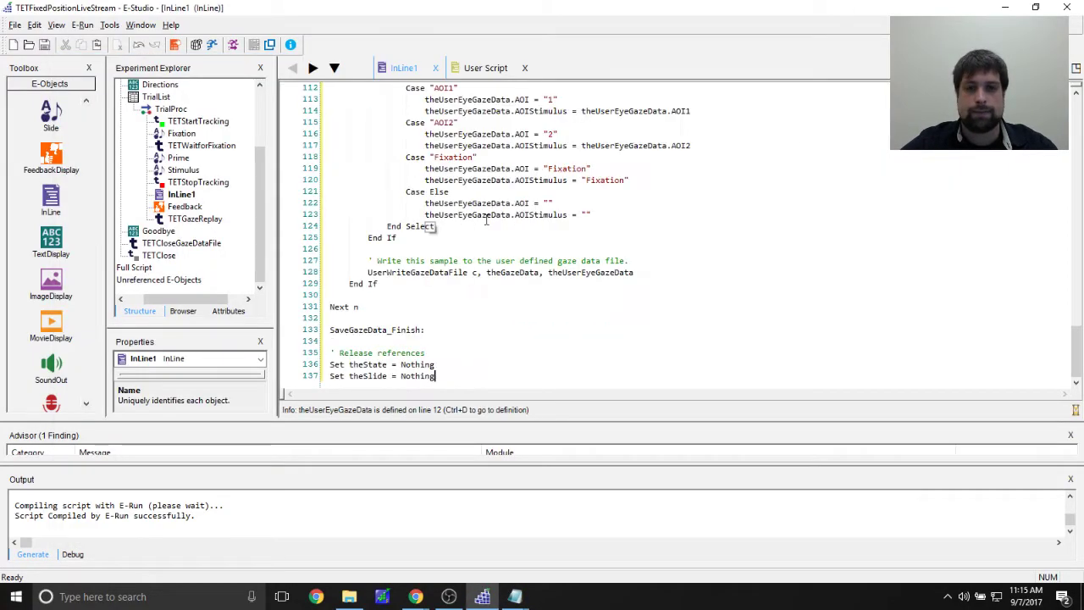
Examine the opening checks of the pasted script that skip to SaveGazeData_Finish depending on exit state and TET device status.
scroll(747, 277, up, 20)
scroll(746, 277, up, 15)
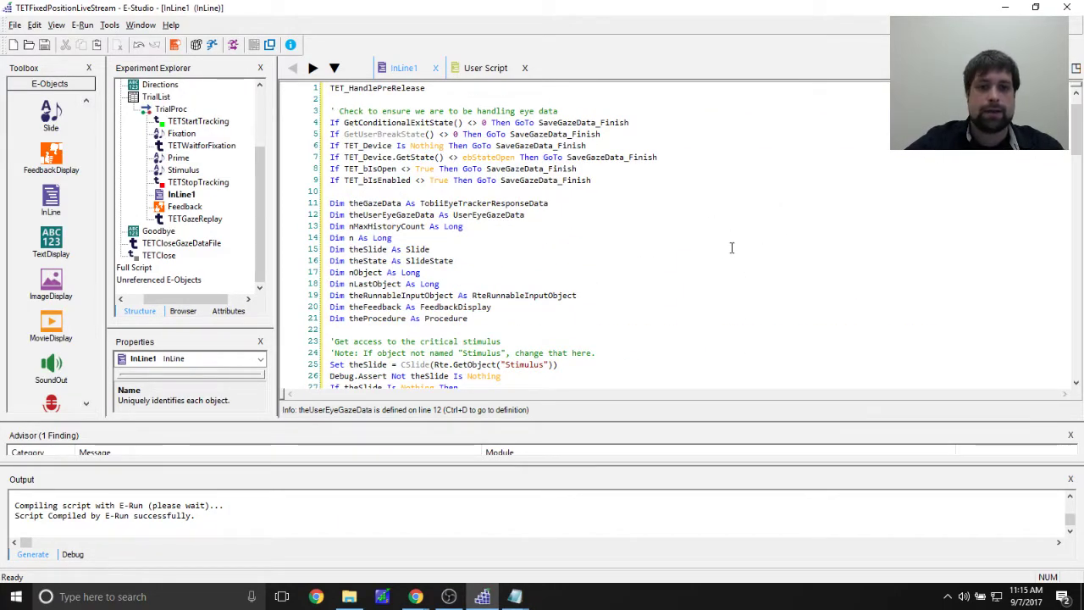
scroll(732, 247, down, 6)
scroll(731, 250, up, 6)
scroll(731, 250, down, 3)
scroll(729, 250, up, 3)
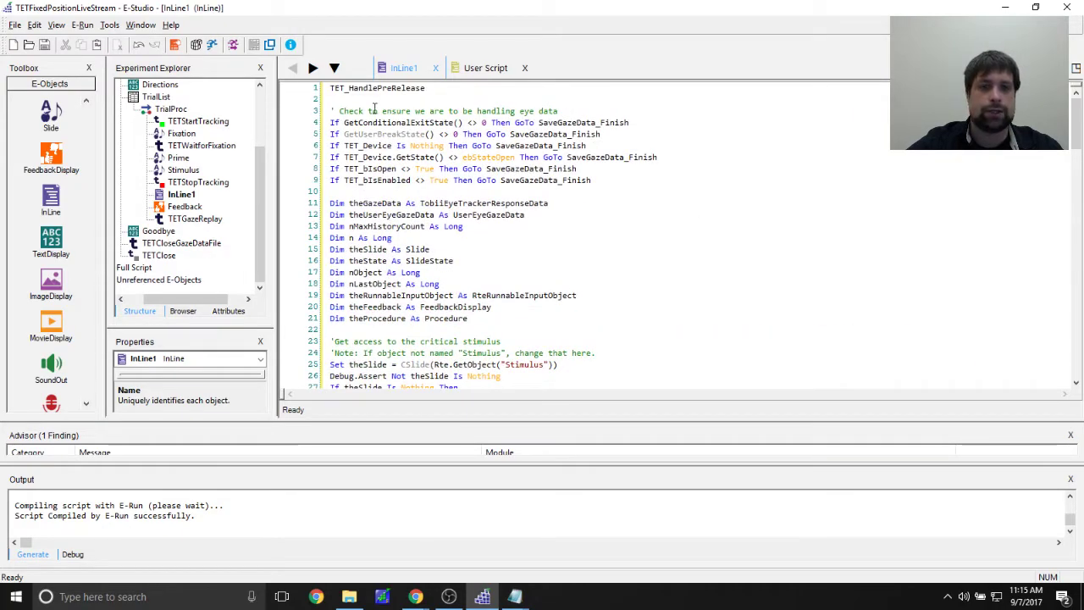
drag(592, 180, 558, 111)
key(Right)
click(394, 238)
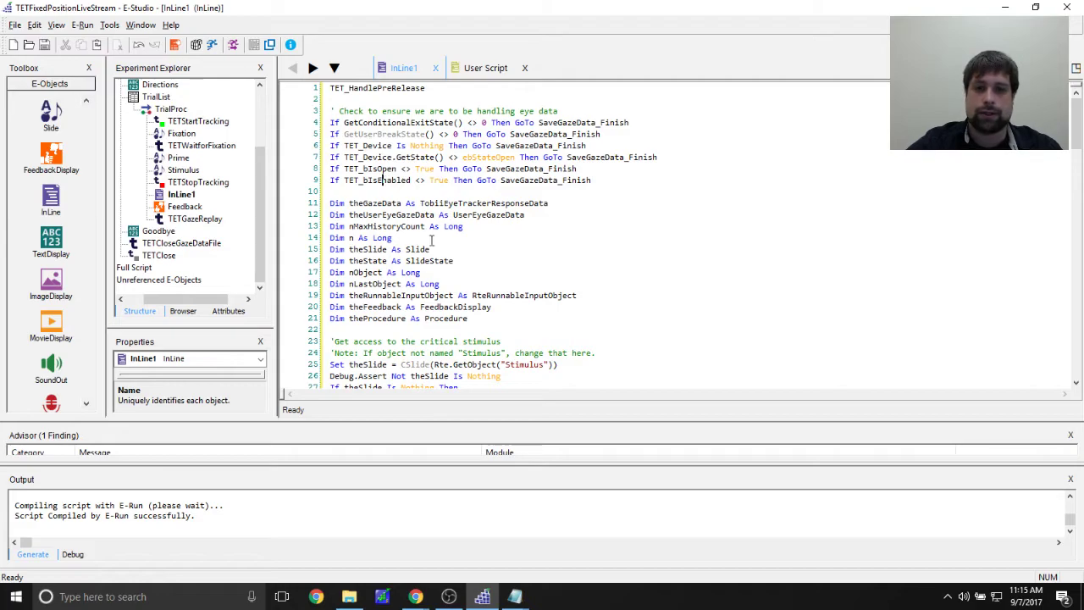
drag(330, 146, 661, 161)
click(359, 120)
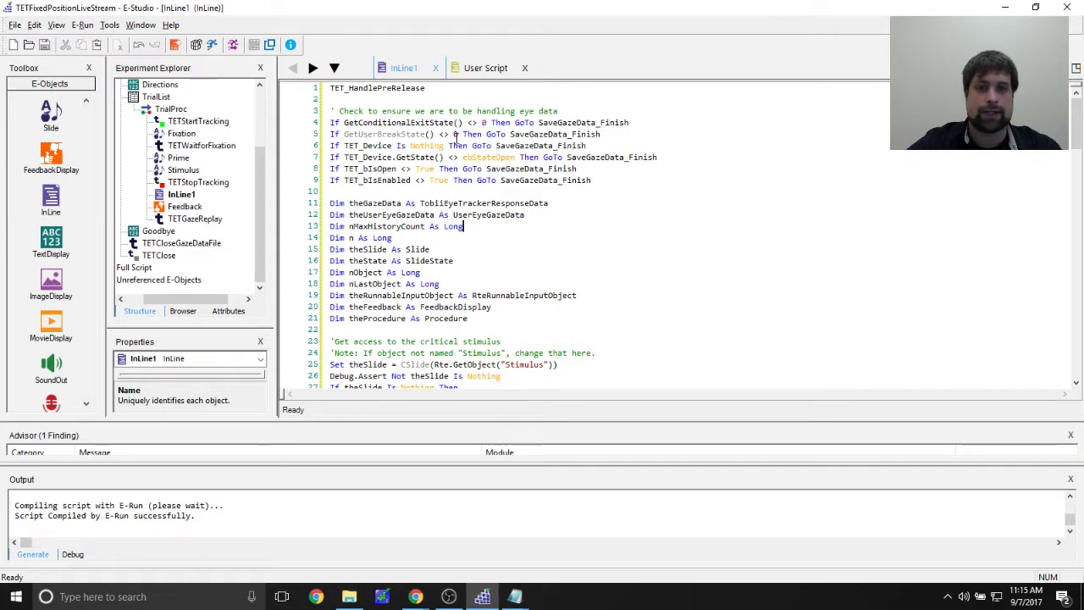
drag(359, 120, 692, 121)
click(595, 168)
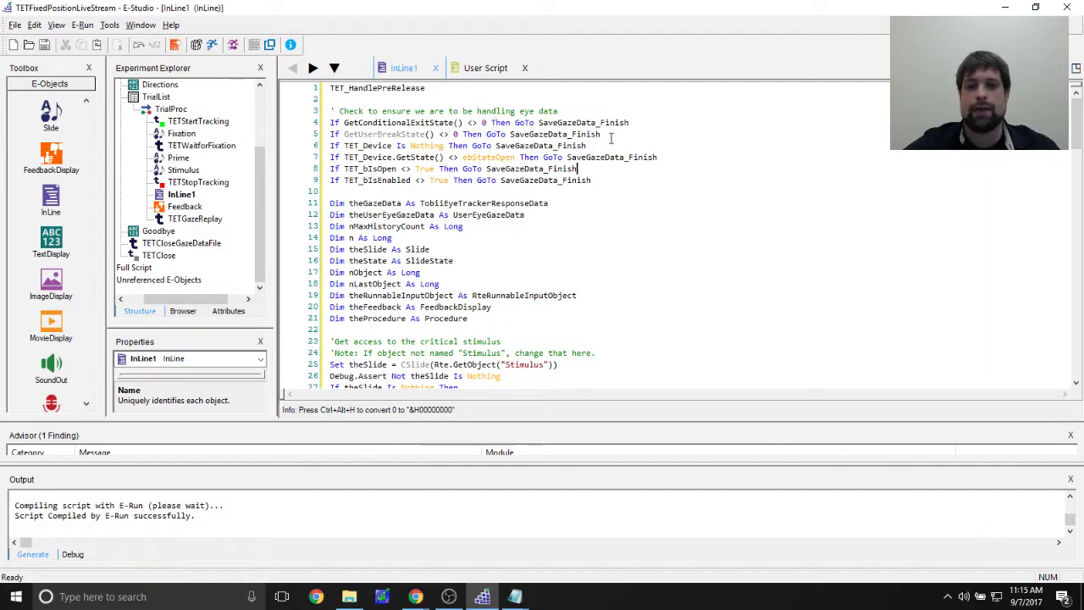
click(658, 146)
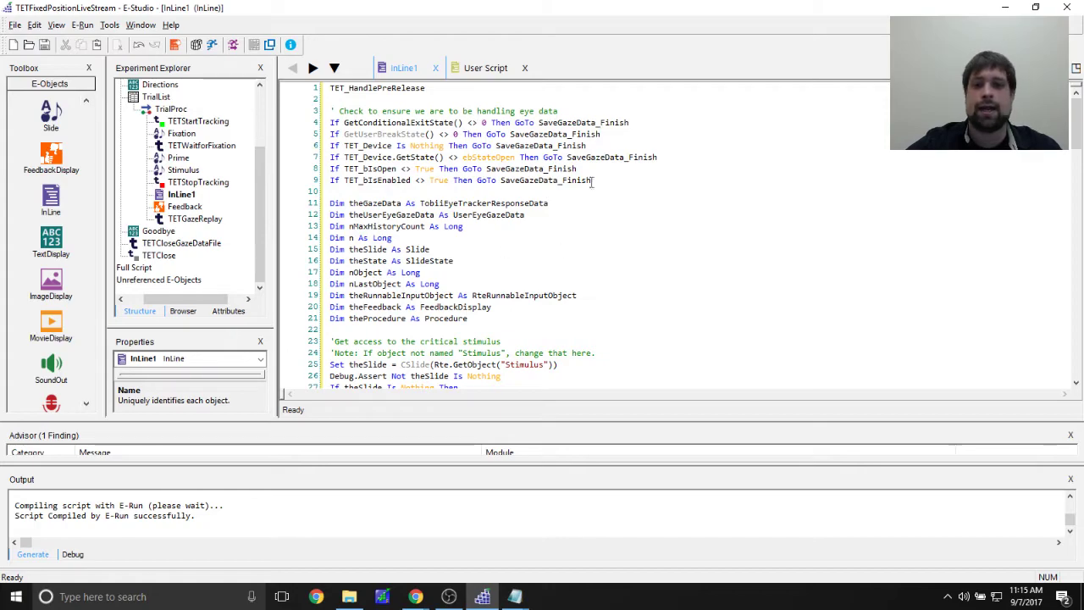
Examine the variable declarations, the Stimulus slide access and the theUserEyeGazeData assignments in the InLine script.
scroll(610, 178, down, 2)
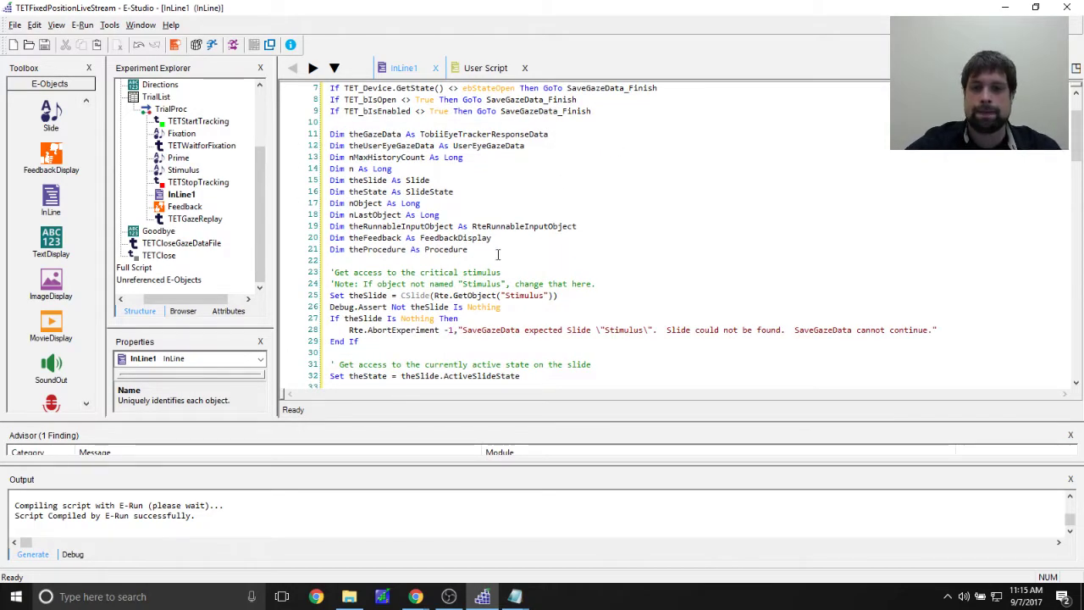
scroll(593, 237, down, 8)
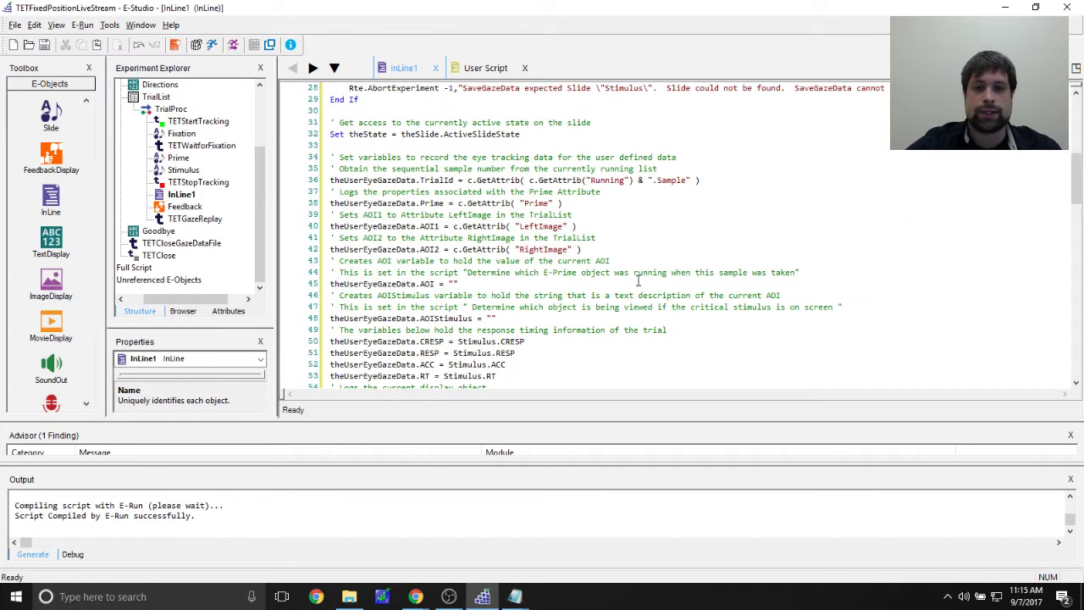
drag(332, 122, 677, 182)
click(692, 183)
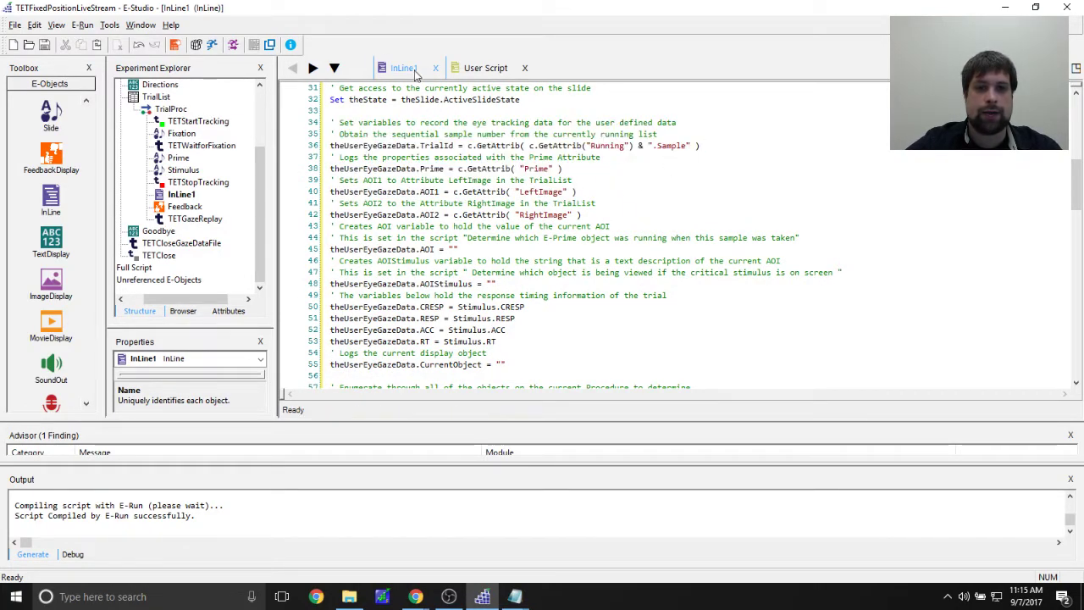
Review the fields declared in the UserEyeGazeData type of the User Script, then return to the InLine script.
click(478, 68)
scroll(511, 221, up, 20)
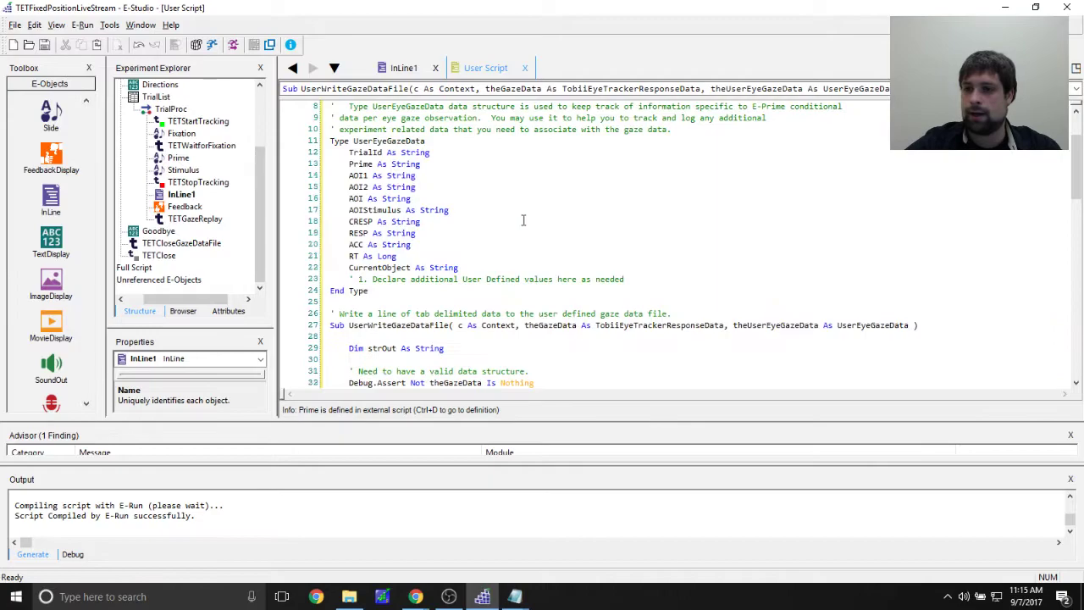
drag(464, 278, 349, 164)
click(489, 207)
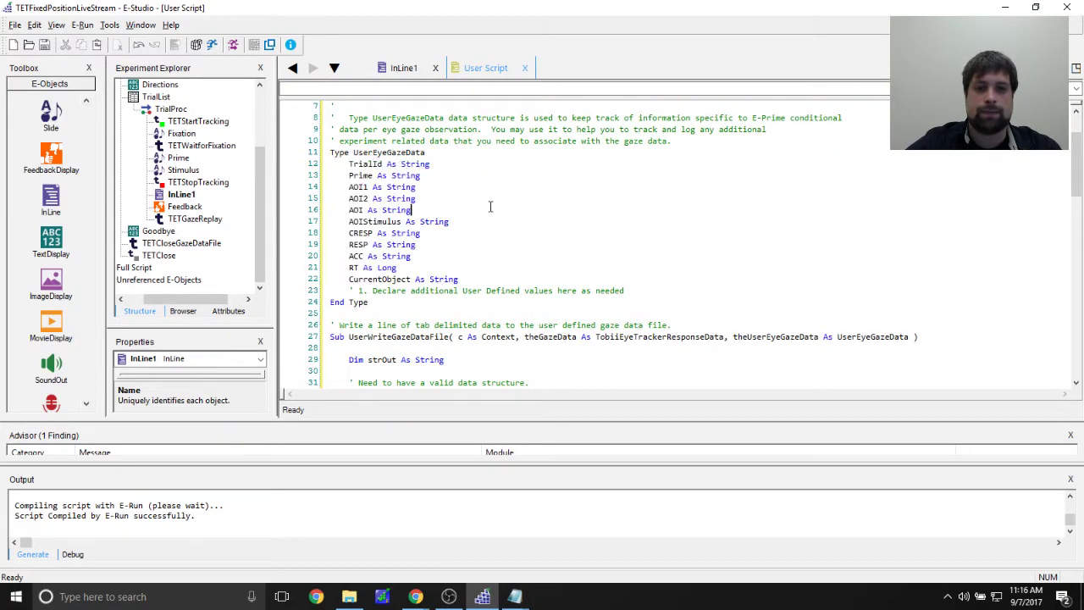
click(401, 66)
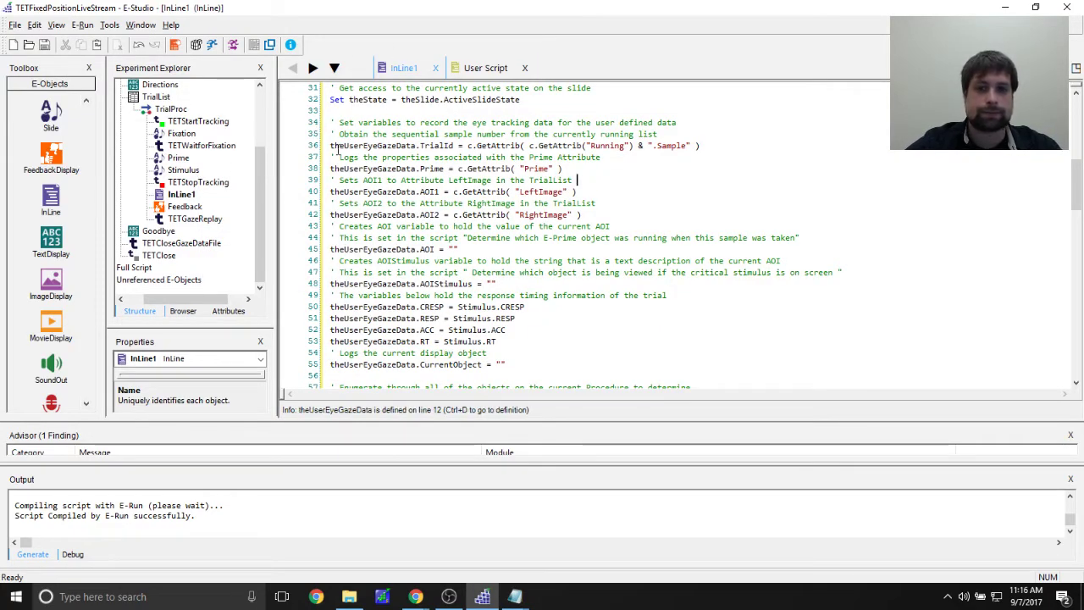
Examine the InLine assignments for TrialId, Prime, the AOI variables, AOIStimulus, CurrentObject and the Stimulus response properties.
click(713, 145)
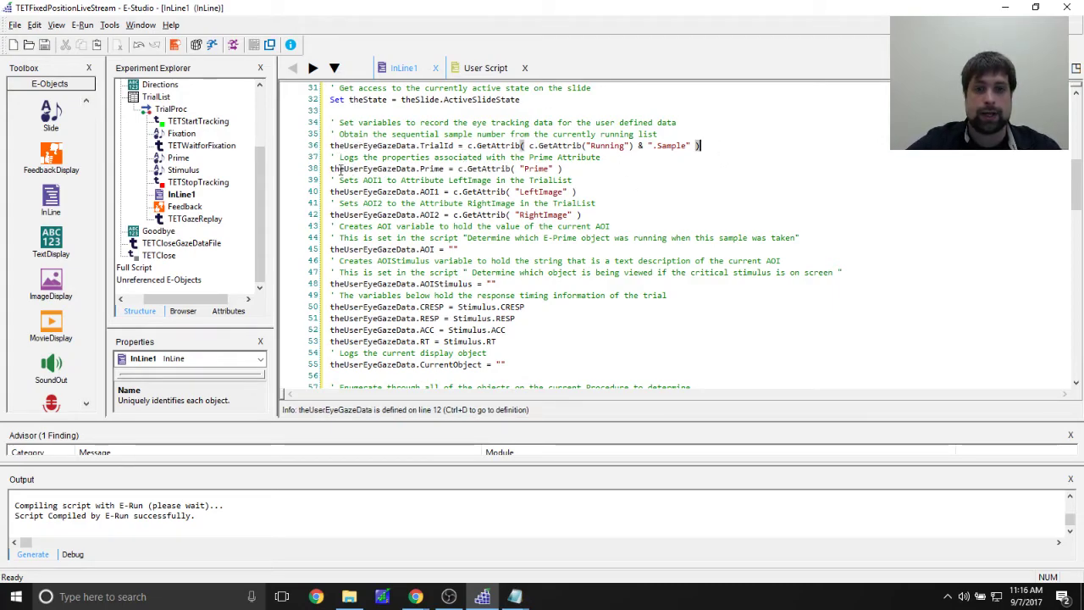
click(554, 169)
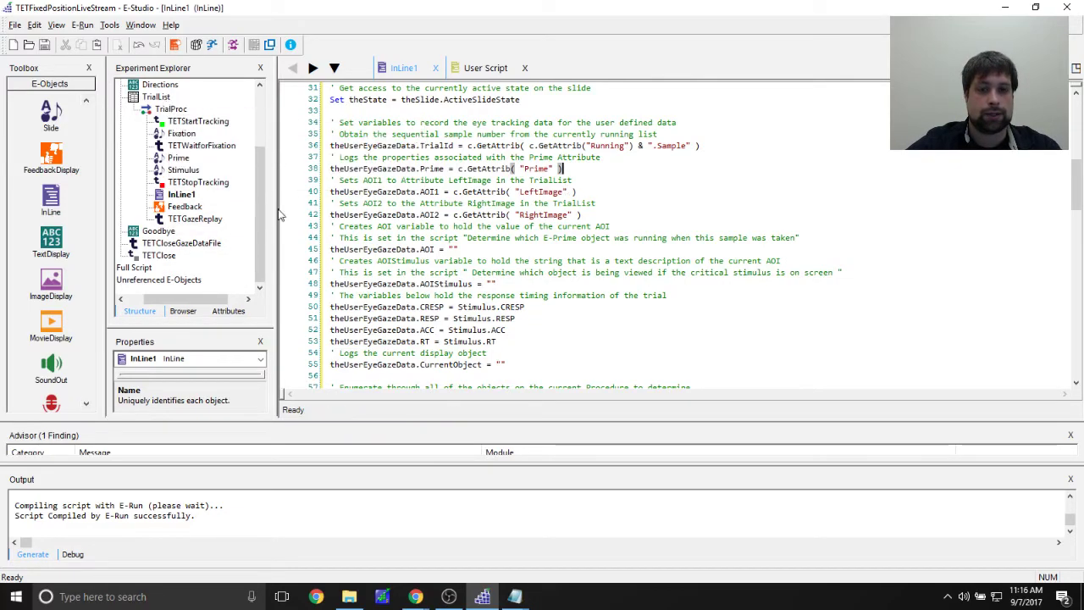
scroll(508, 305, down, 3)
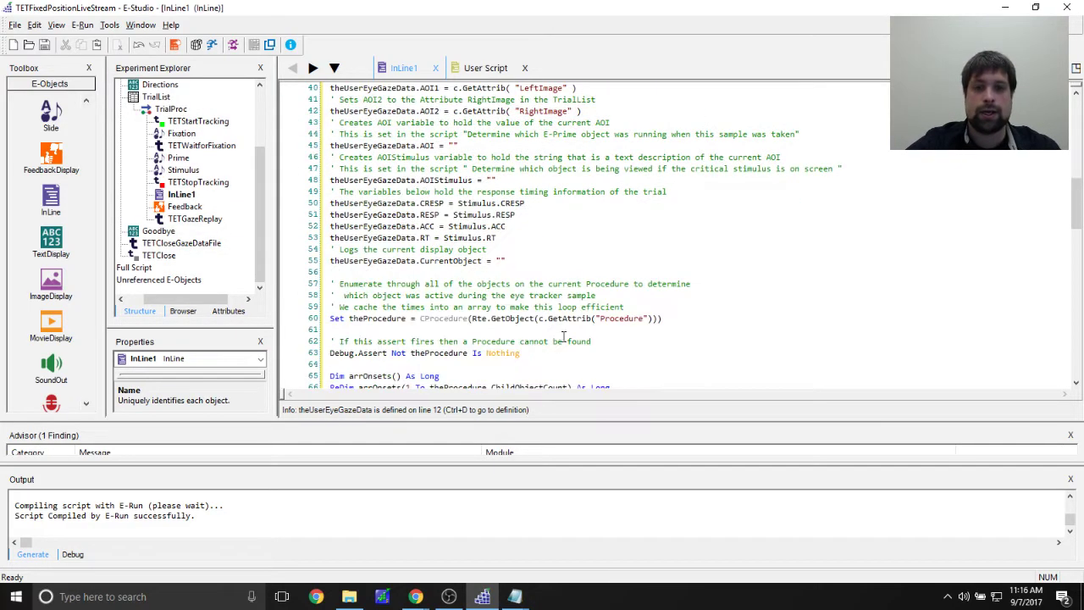
scroll(561, 317, up, 1)
click(517, 179)
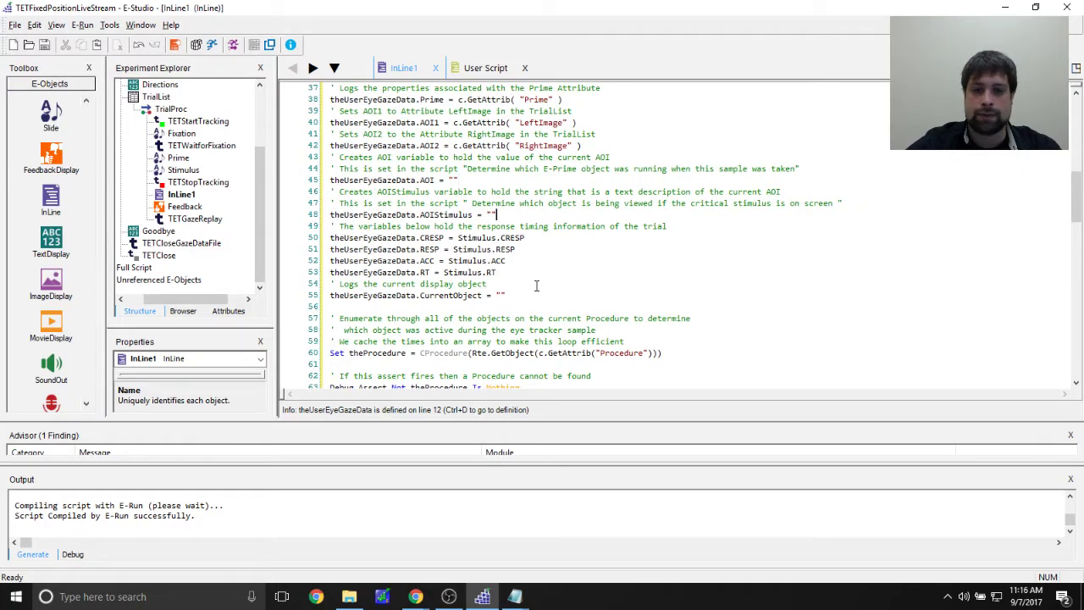
click(473, 172)
click(529, 214)
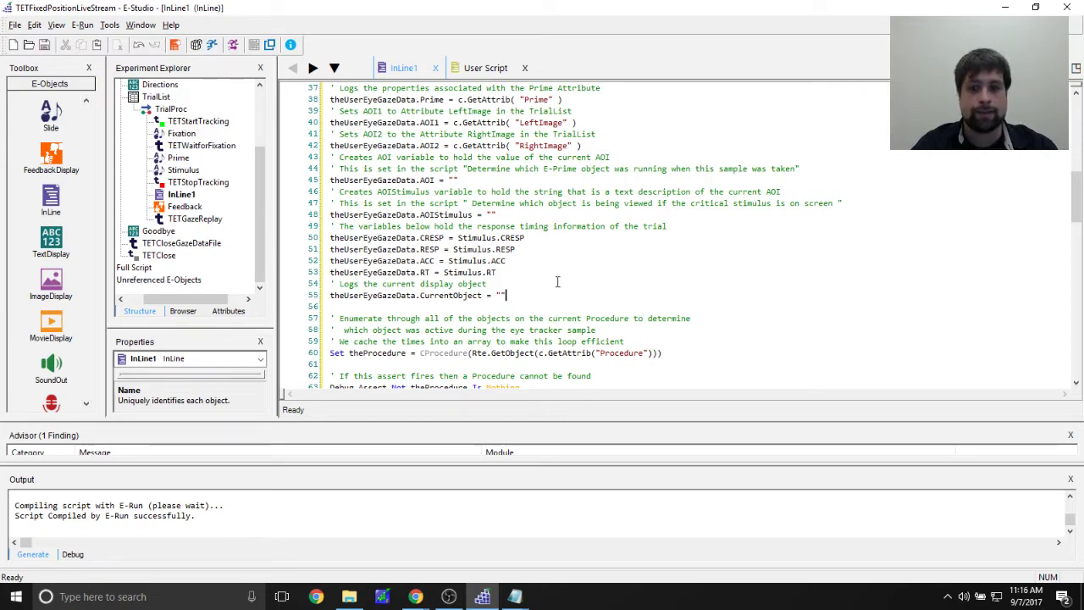
scroll(555, 249, down, 2)
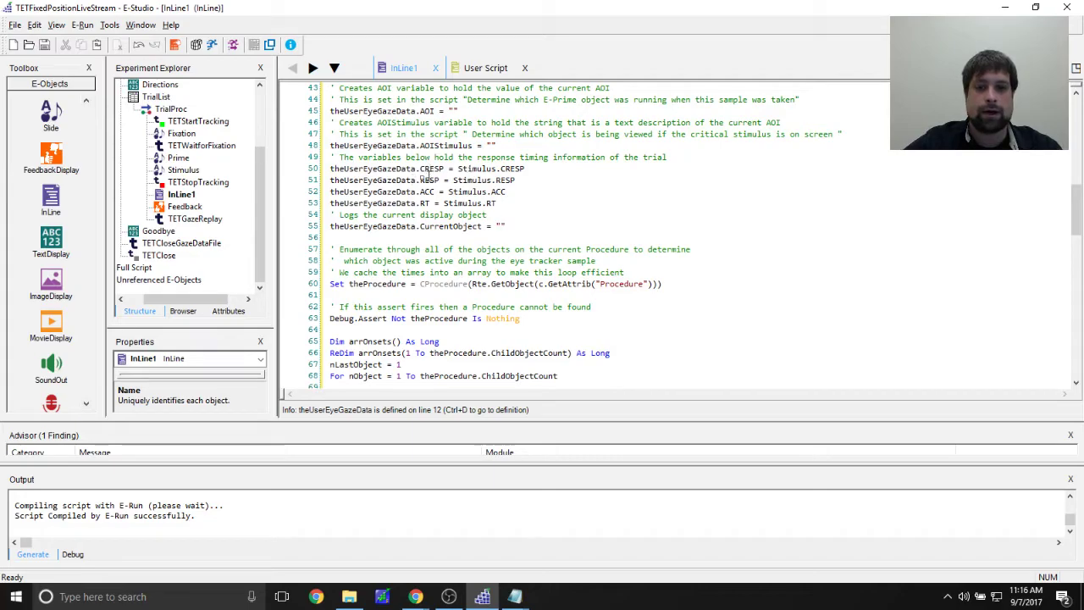
drag(506, 206, 504, 193)
click(487, 169)
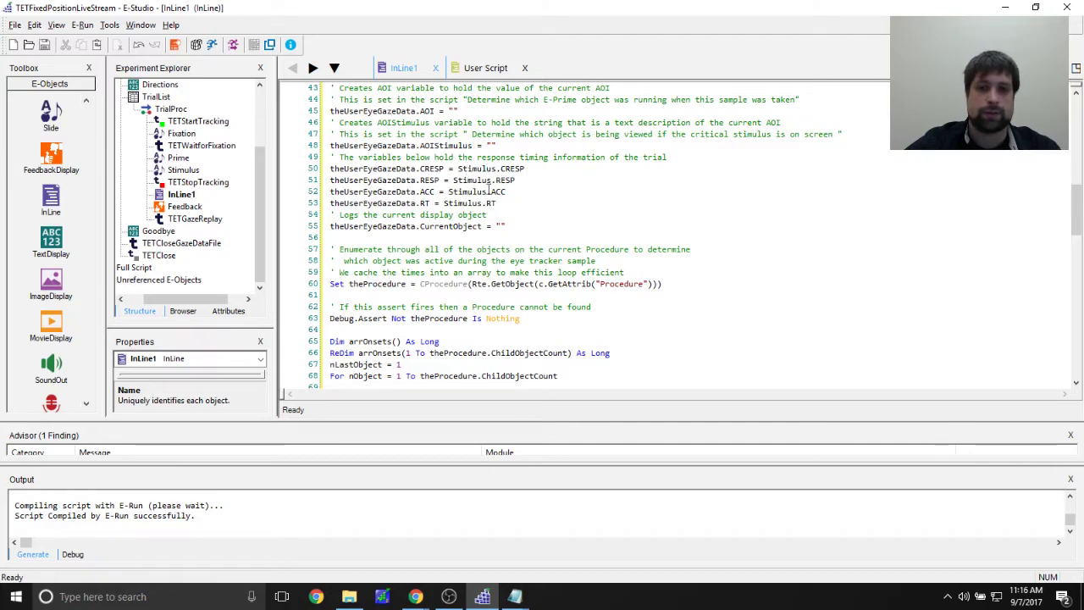
click(542, 193)
Examine the procedure object enumeration and the nMaxHistoryCount loop that writes out the accumulated gaze data.
scroll(545, 196, down, 3)
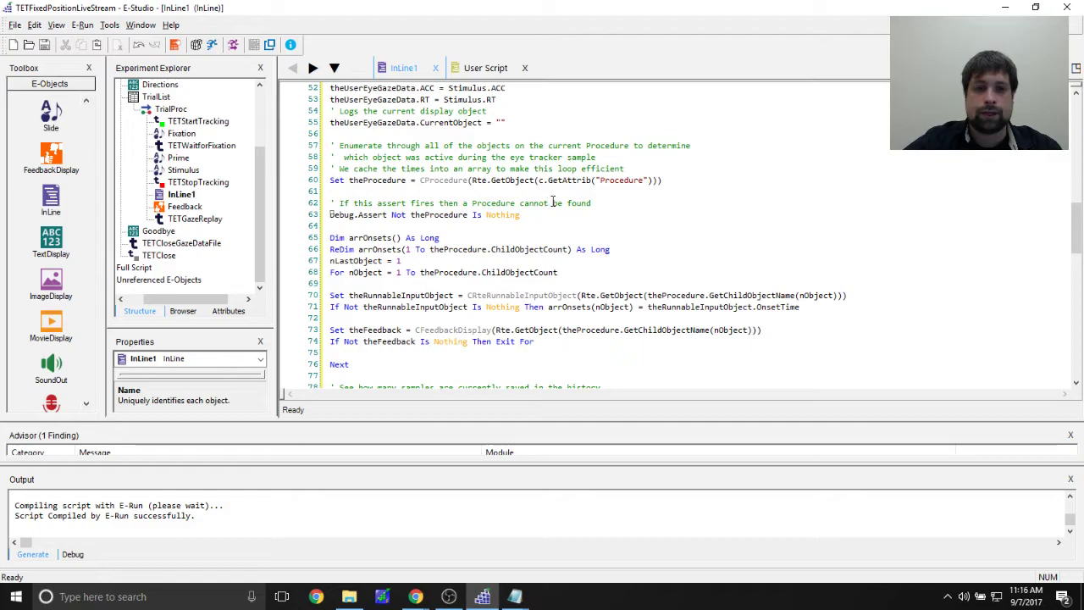
scroll(551, 200, down, 1)
scroll(552, 200, down, 4)
scroll(552, 200, down, 4)
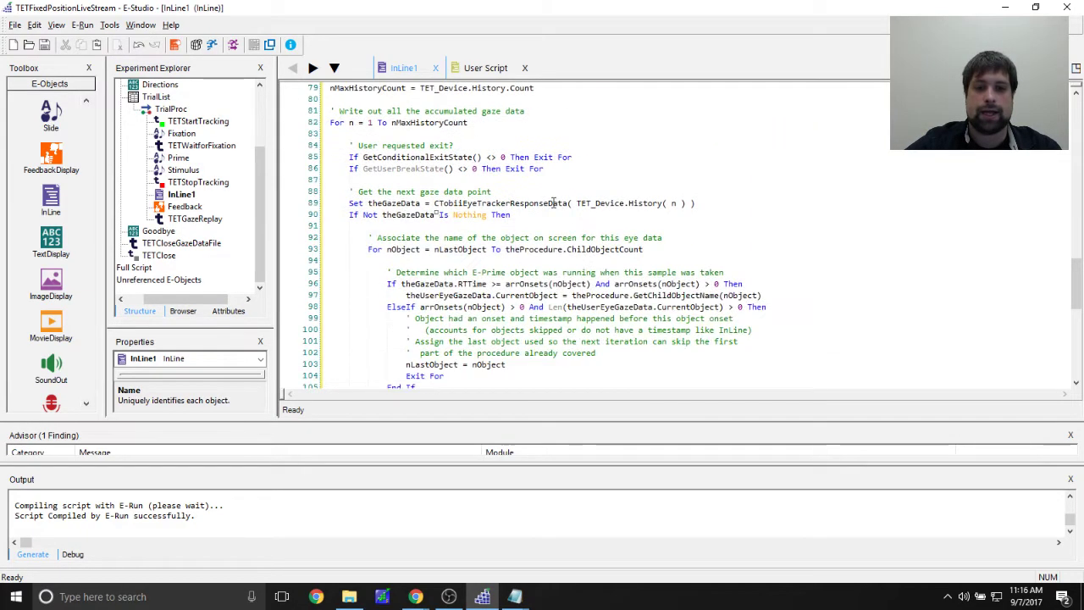
scroll(567, 186, up, 14)
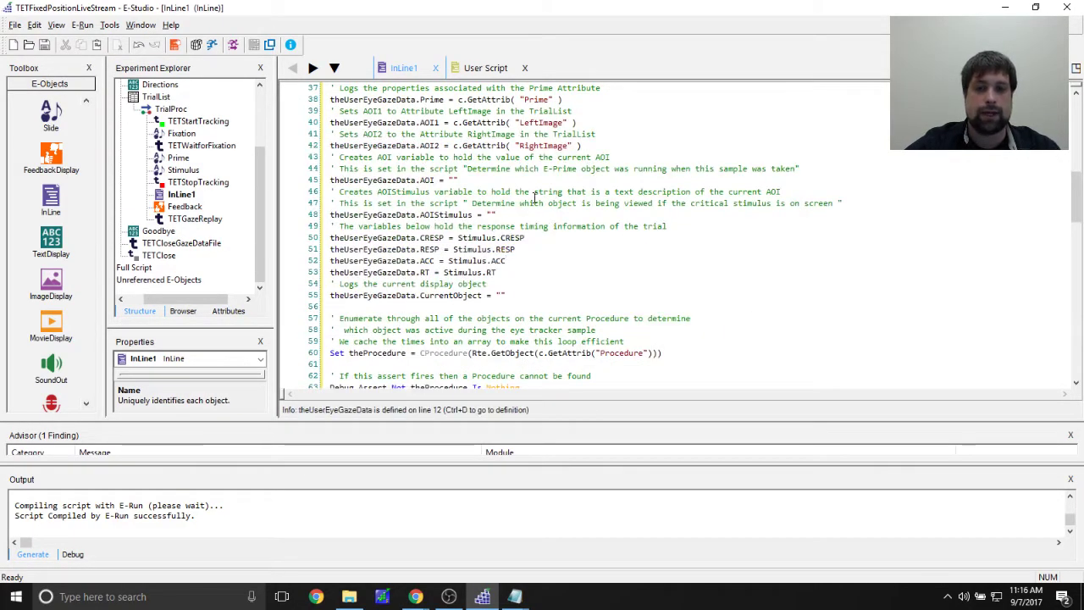
scroll(736, 271, down, 10)
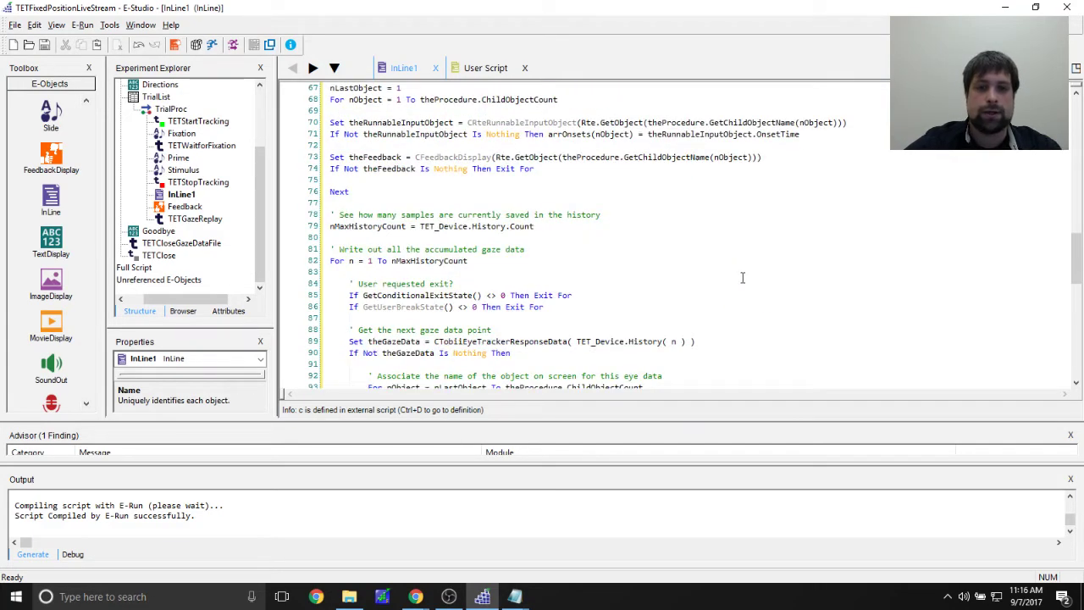
scroll(743, 278, down, 3)
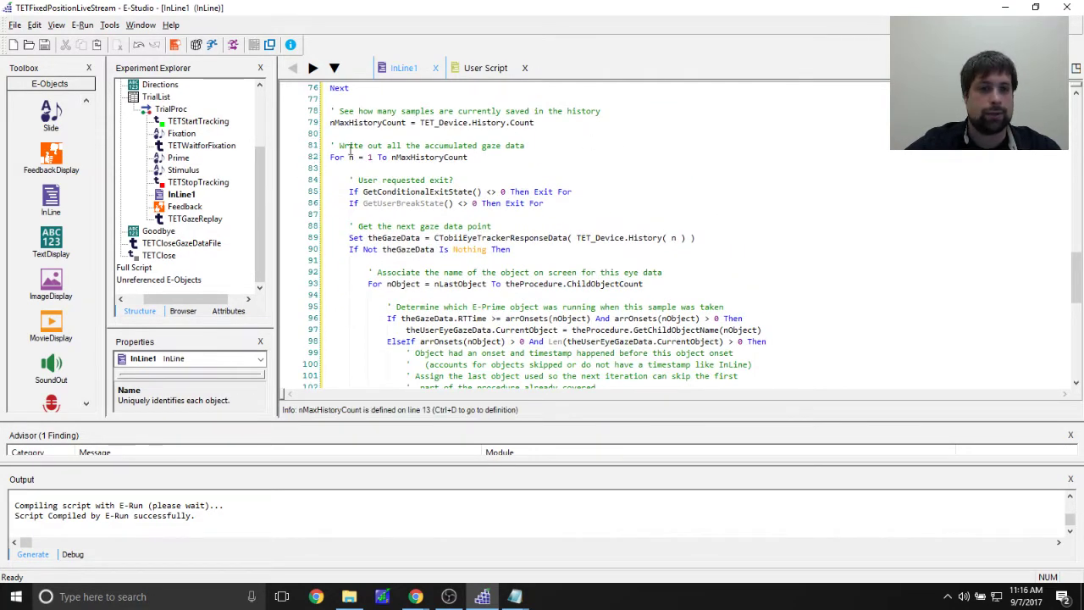
click(356, 127)
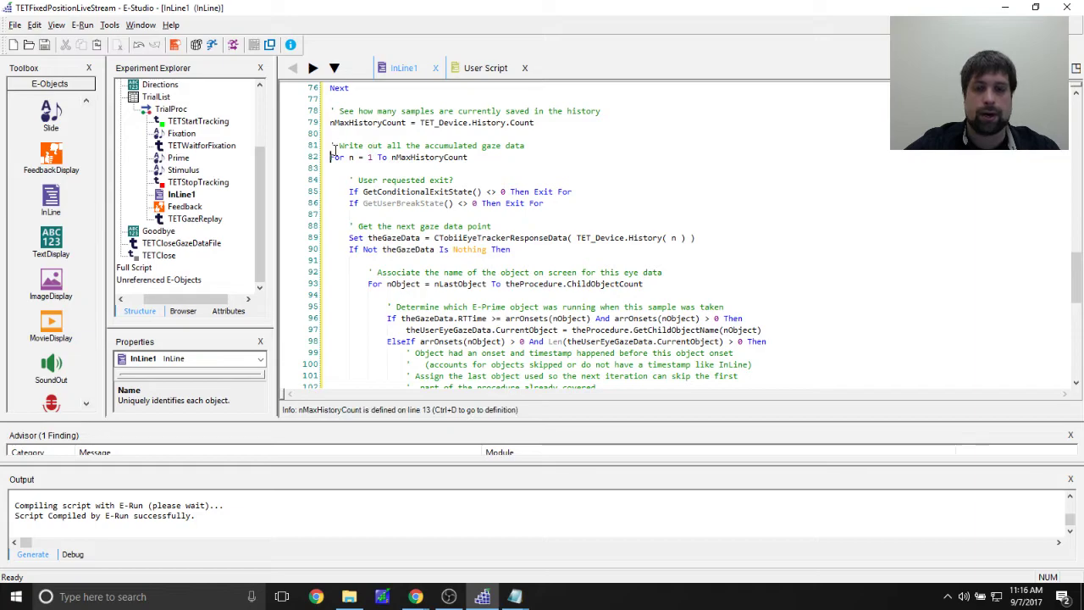
key(Down)
key(Down)
key(Down)
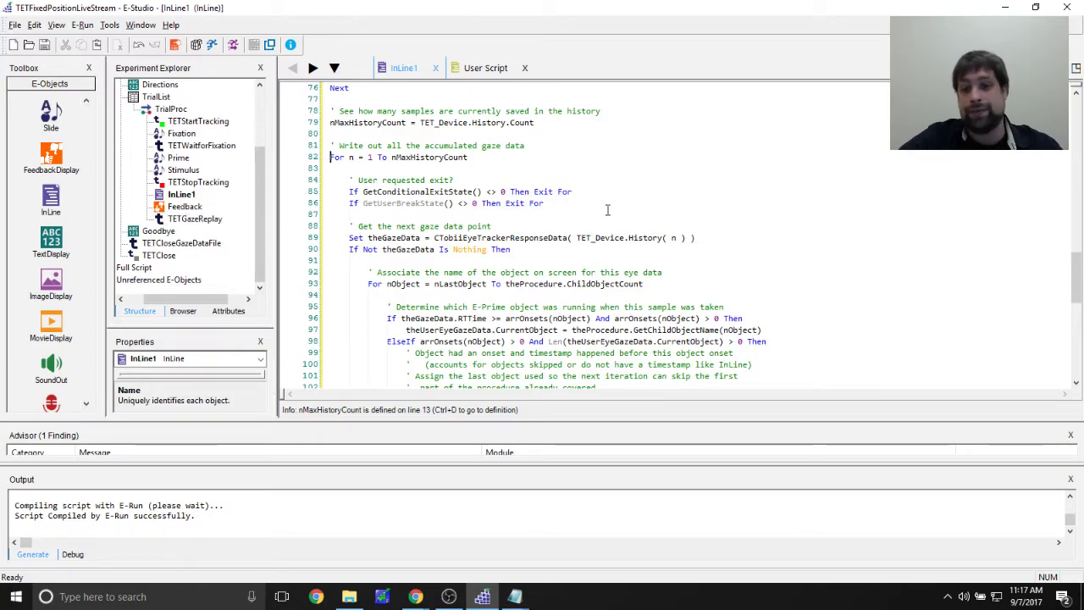
Examine the code determining the running object and the condition comparing theGazeData.RTTime with Stimulus.OnsetTime.
scroll(607, 210, down, 2)
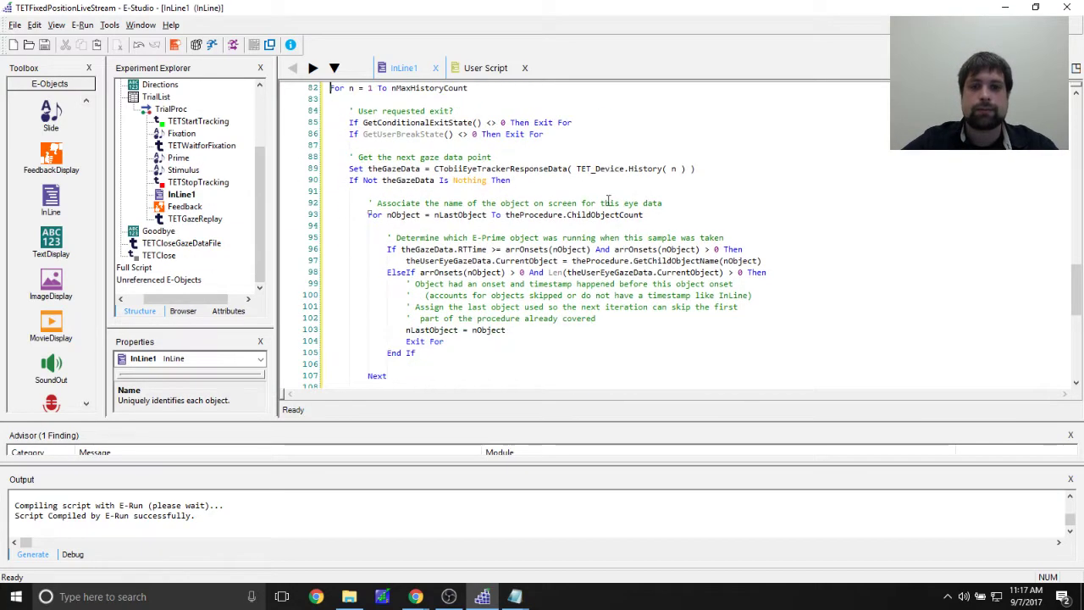
scroll(610, 195, down, 5)
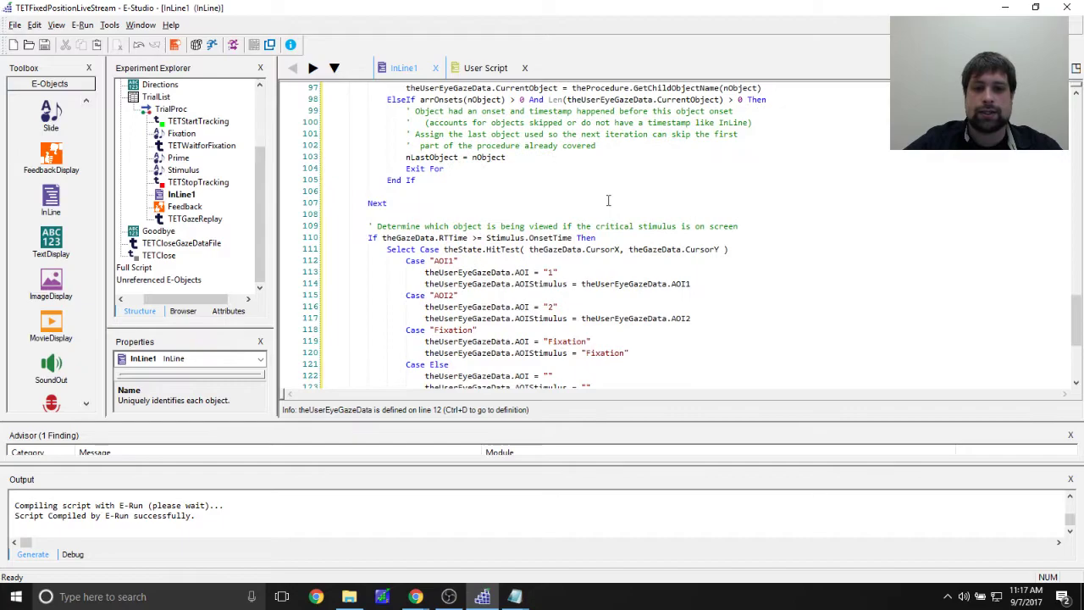
scroll(613, 185, up, 1)
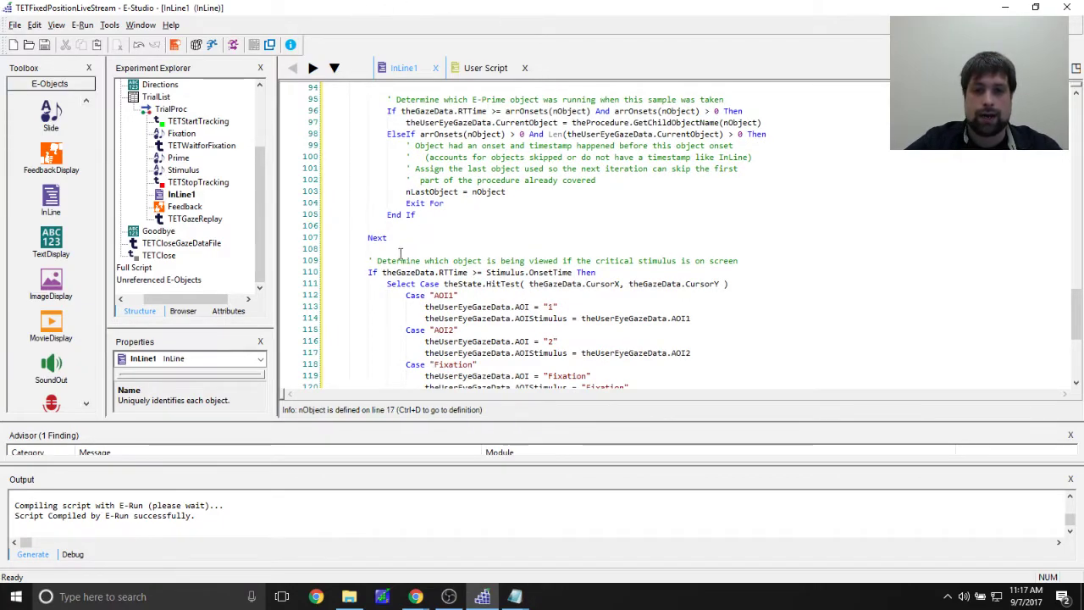
drag(392, 272, 572, 273)
click(486, 271)
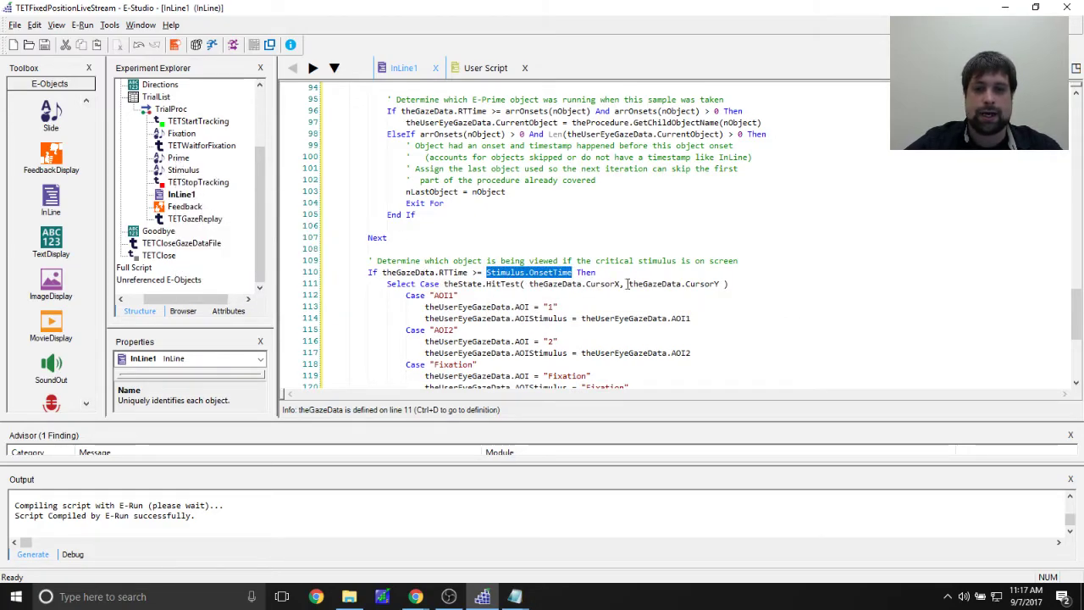
right_click(183, 169)
key(Escape)
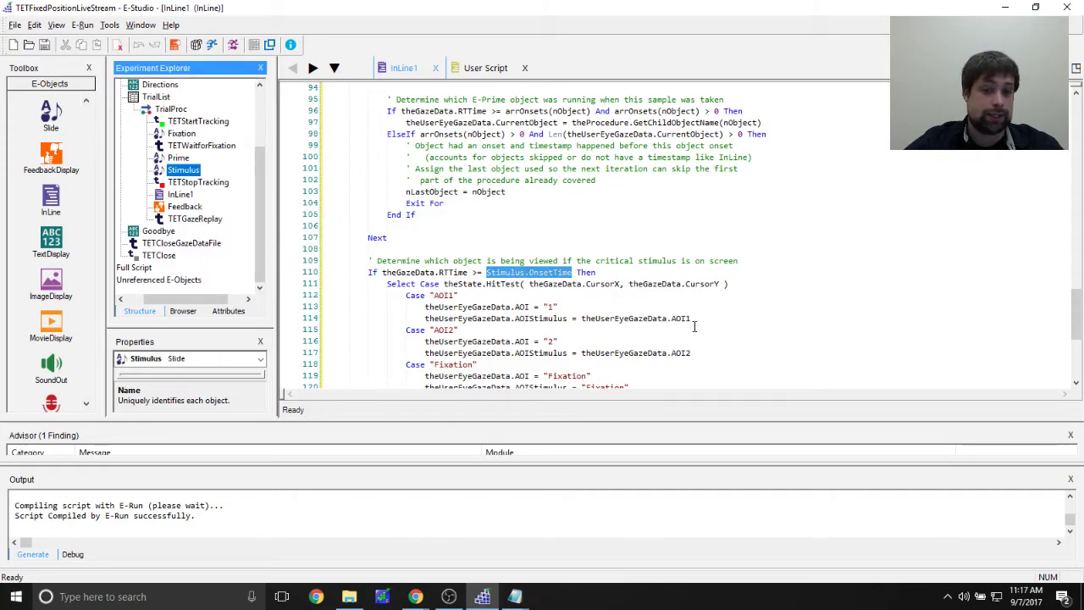
Examine the Select Case block that uses theState.HitTest with the CursorX and CursorY gaze coordinates.
scroll(539, 288, down, 3)
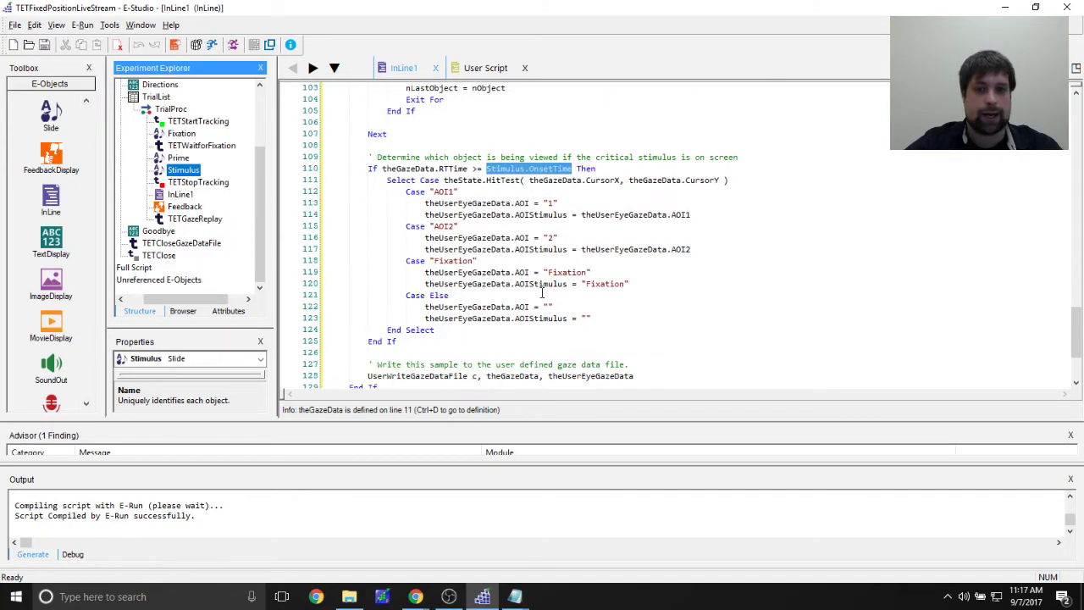
double_click(504, 180)
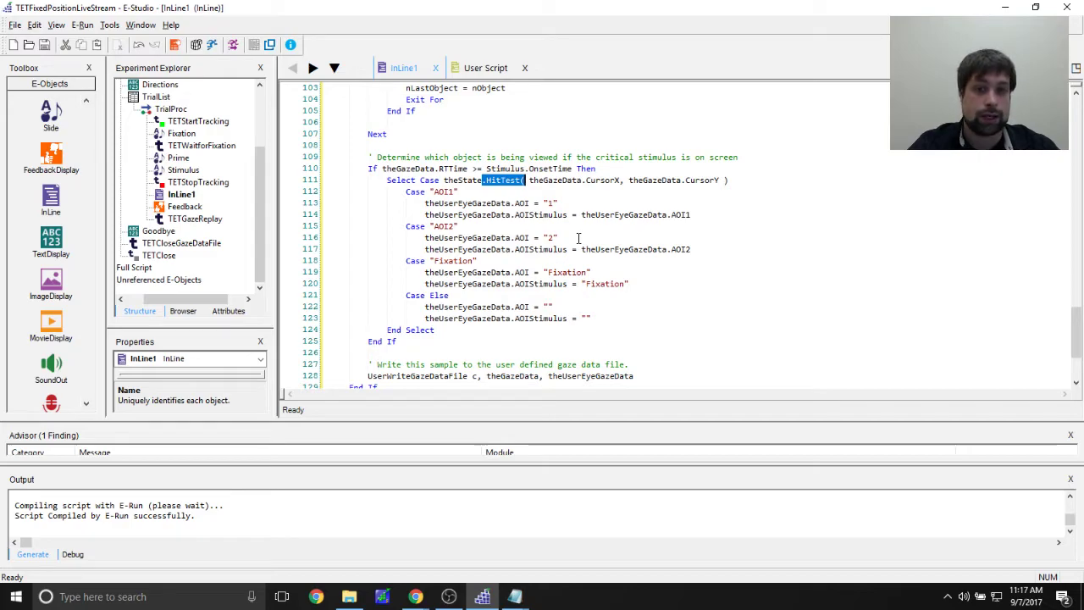
click(436, 208)
click(476, 194)
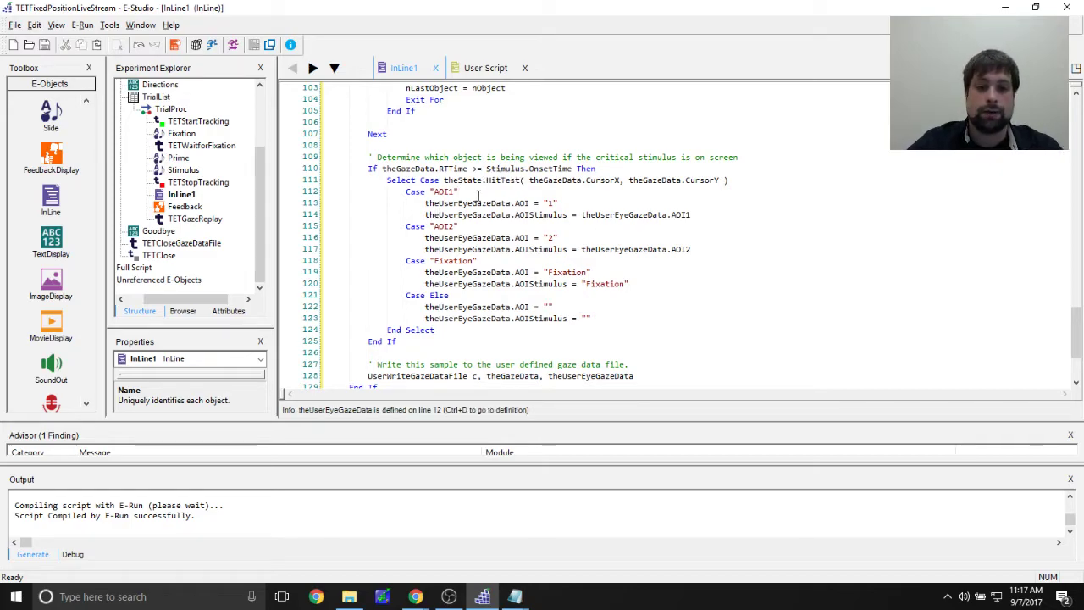
click(546, 180)
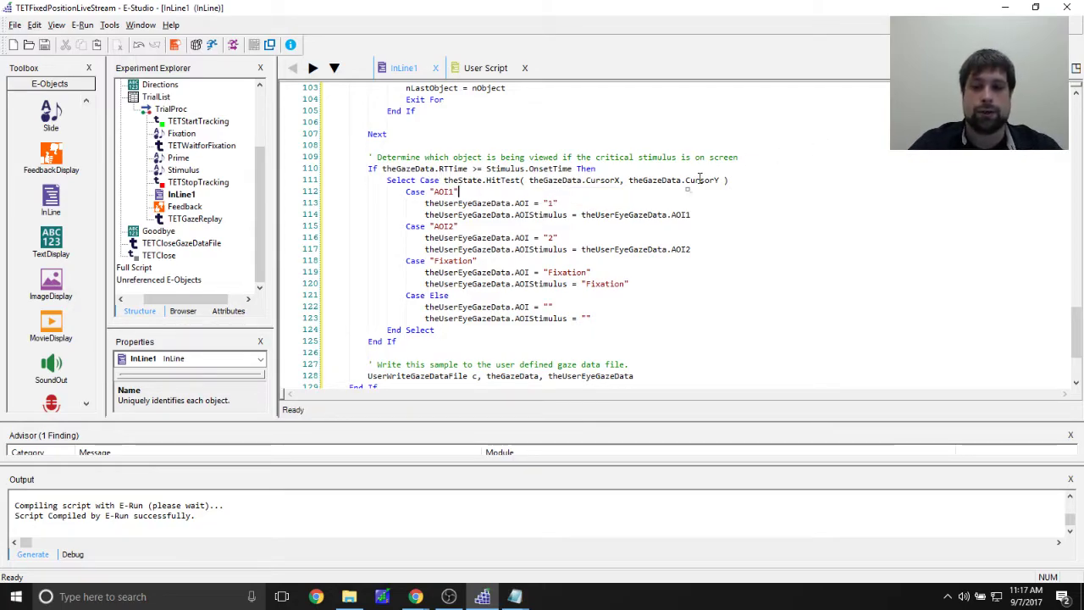
click(445, 179)
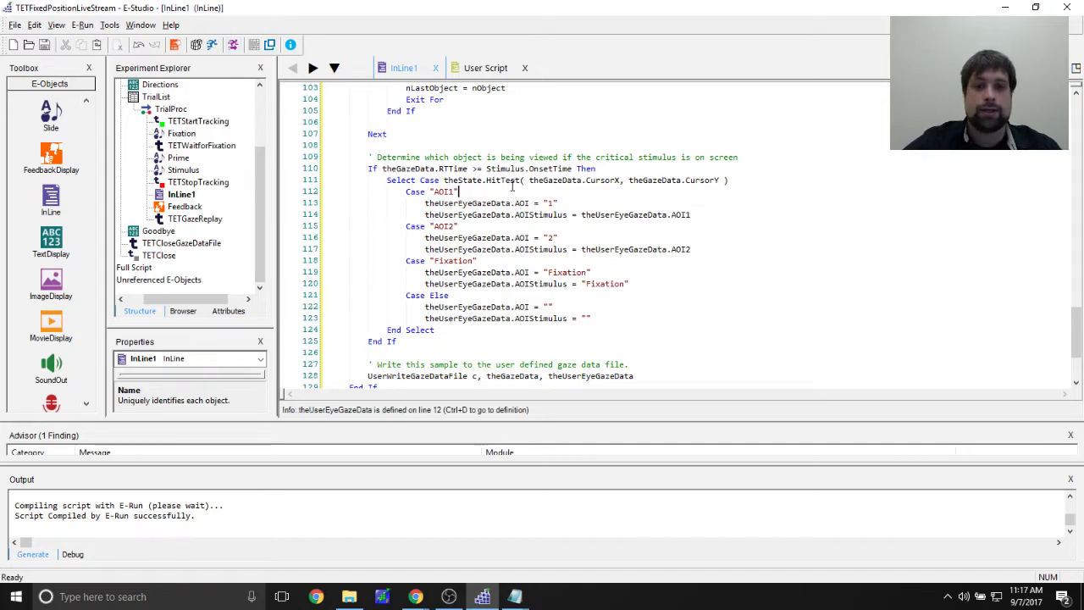
click(458, 191)
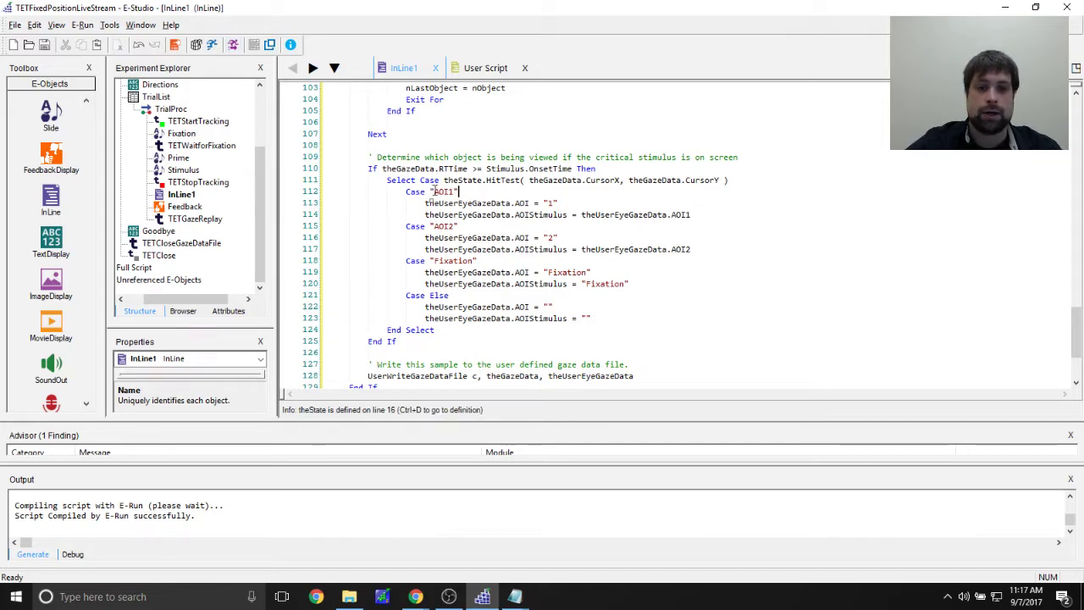
Compare the AOI1 image name on the Stimulus slide with the AOI1, AOI2 and Fixation cases in the InLine script.
double_click(183, 170)
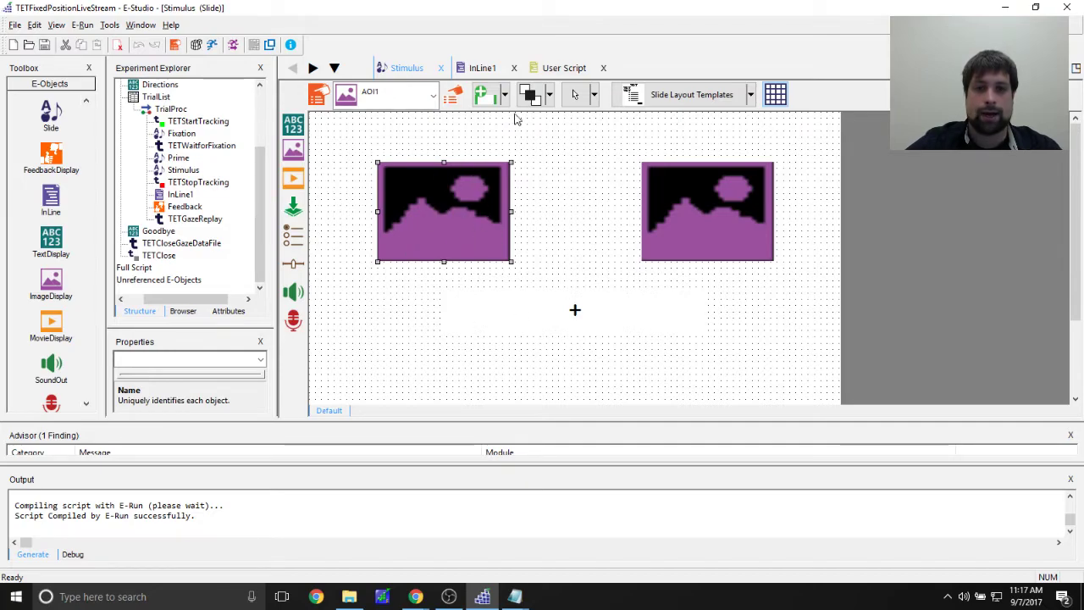
double_click(181, 194)
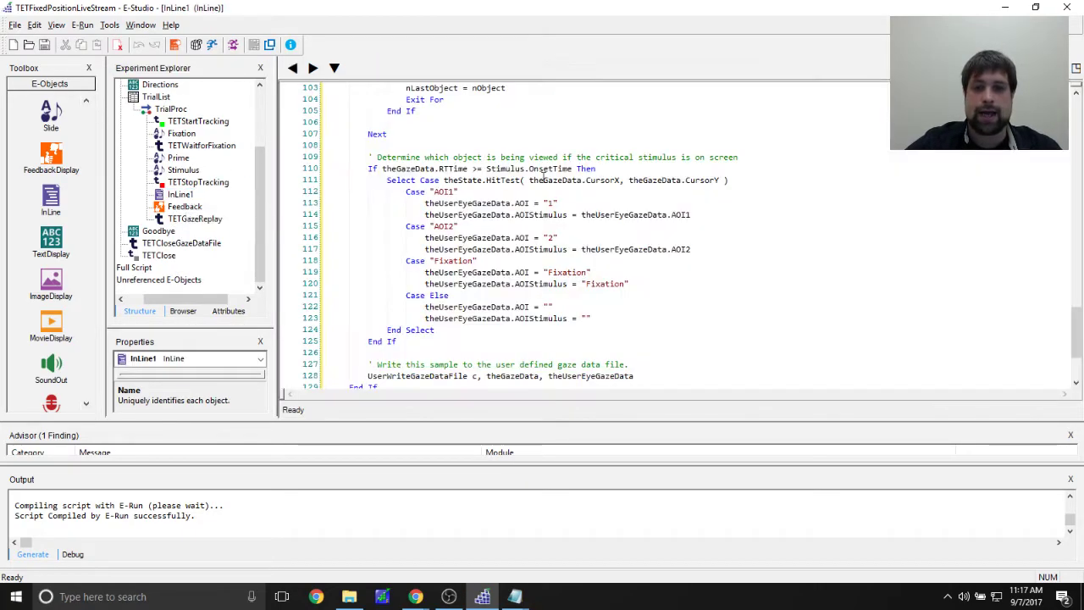
drag(407, 191, 330, 203)
click(455, 206)
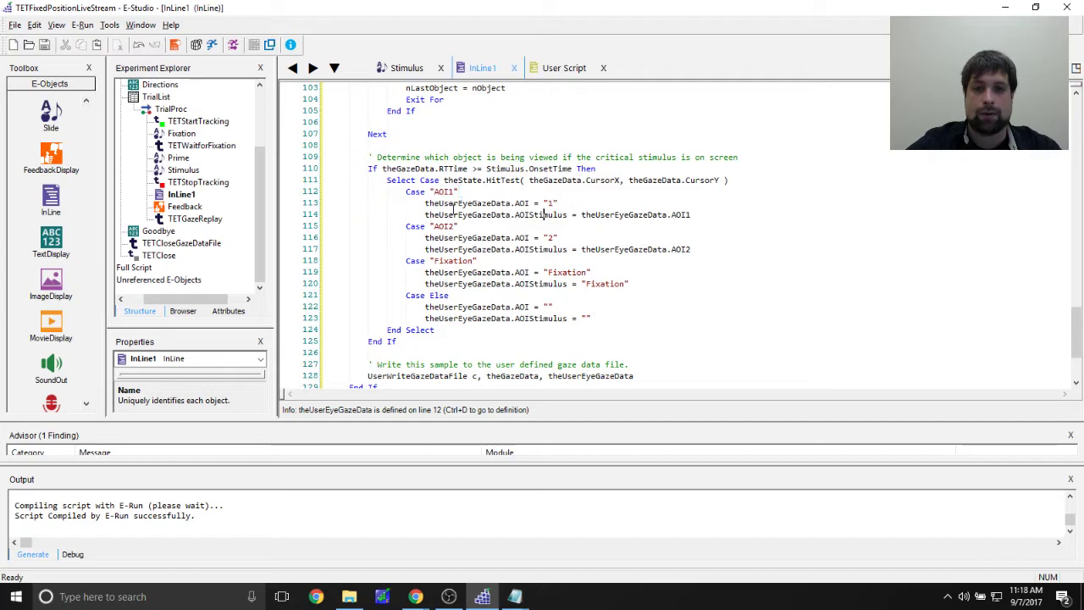
mouse_move(425, 203)
mouse_down()
mouse_move(557, 204)
mouse_move(425, 215)
mouse_up()
click(425, 215)
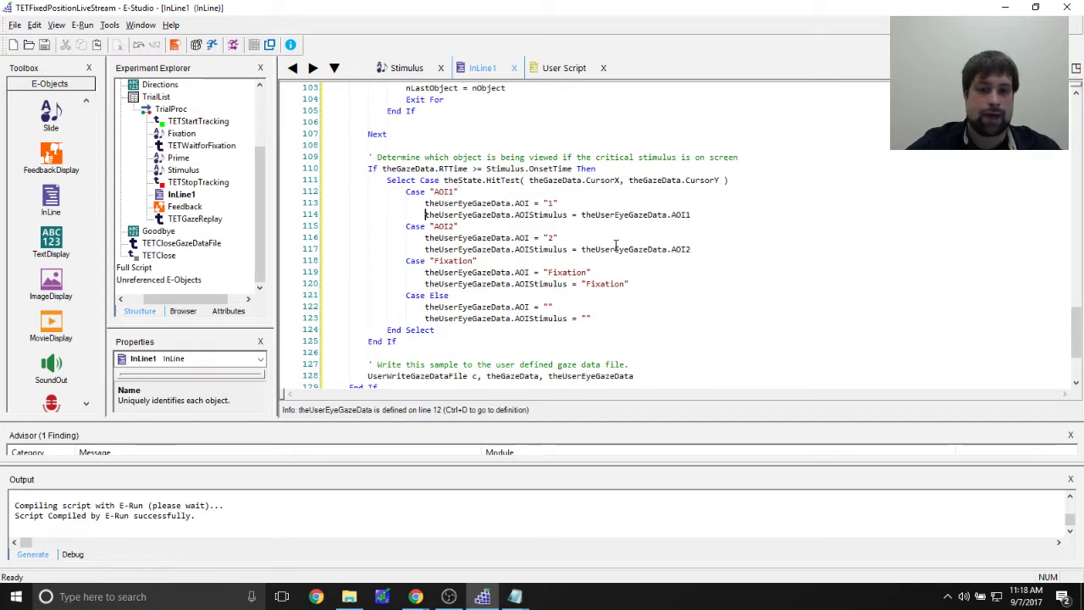
click(468, 227)
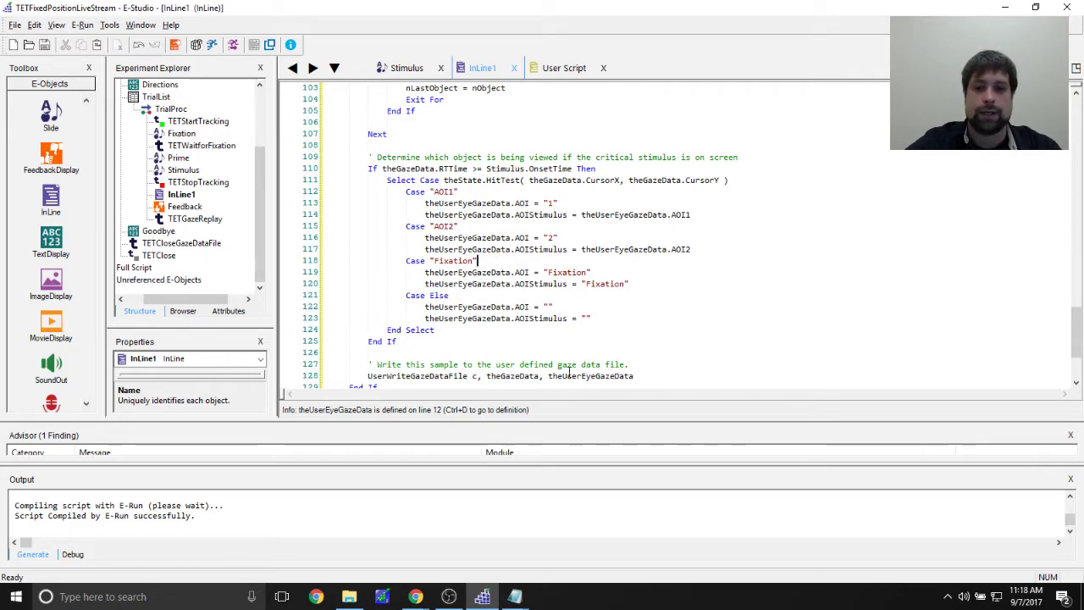
Add a text object reading "Center" between the two images on the Stimulus slide.
double_click(193, 170)
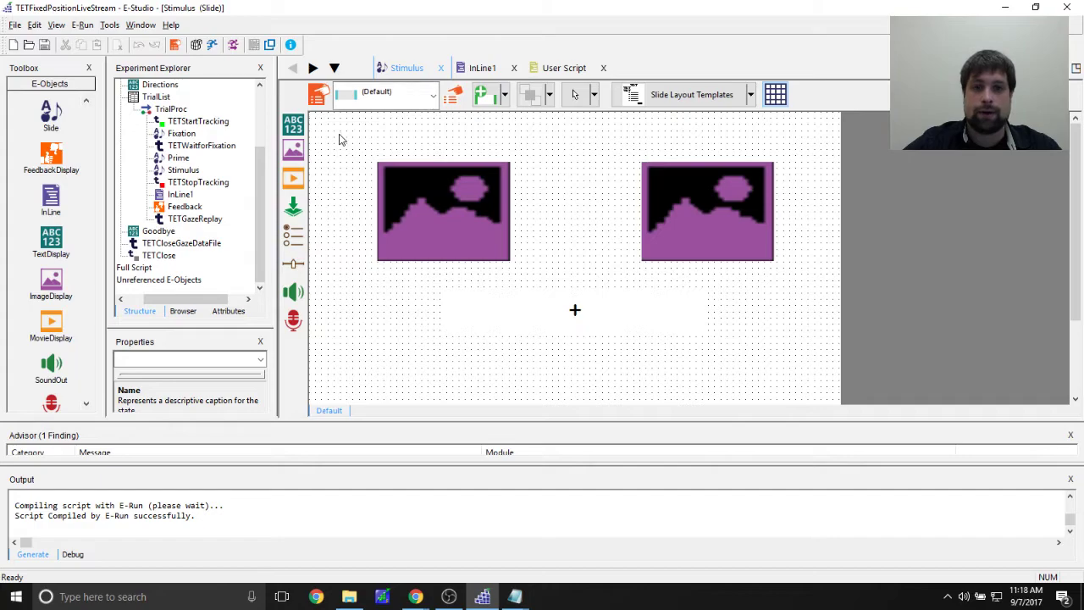
click(293, 125)
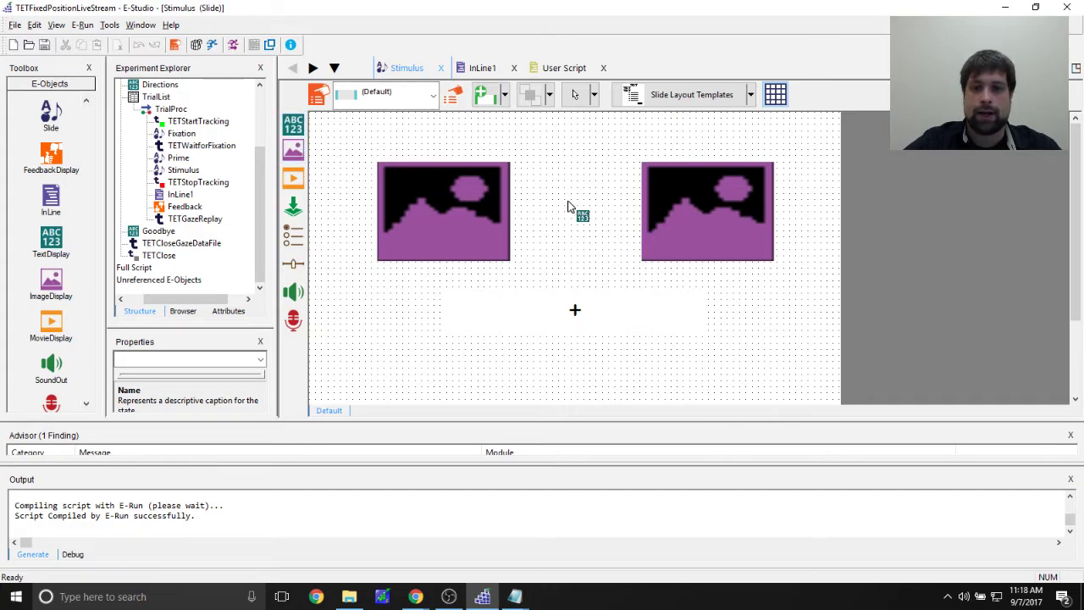
click(575, 211)
double_click(575, 217)
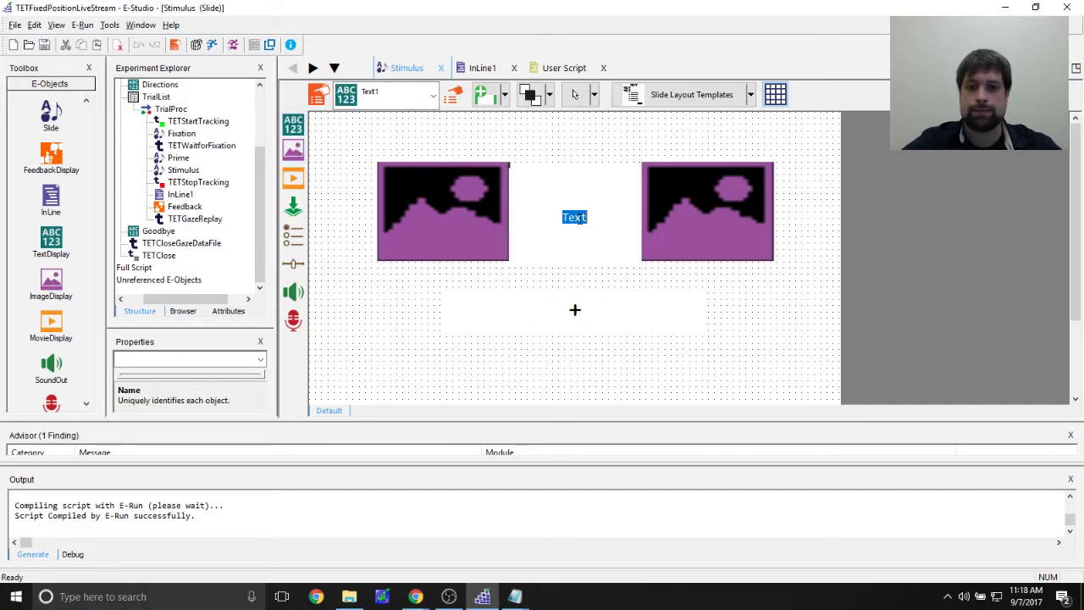
text(Center)
key(Return)
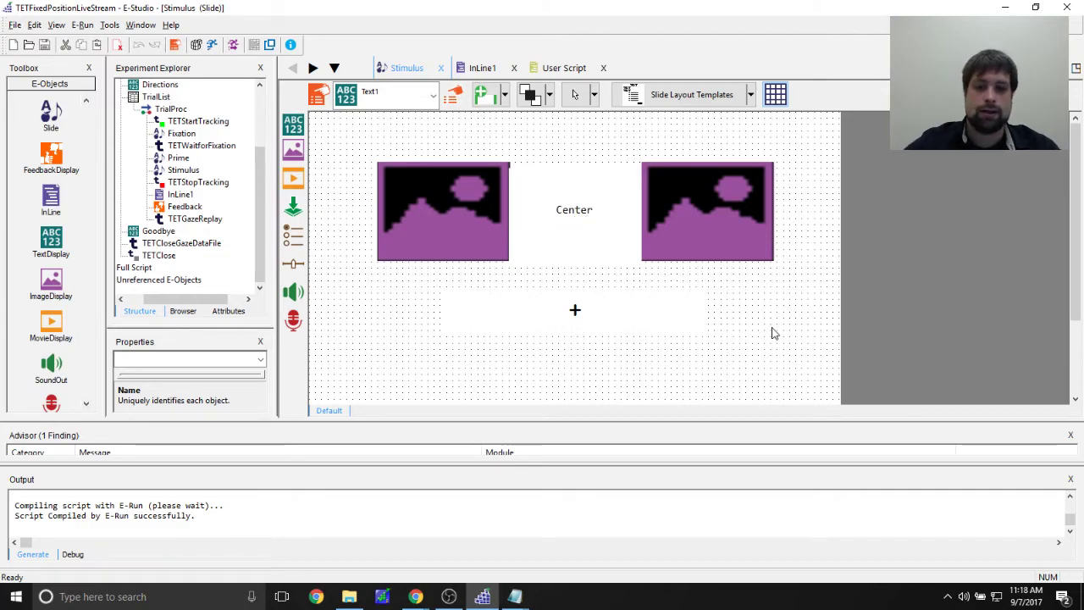
key(BackSpace)
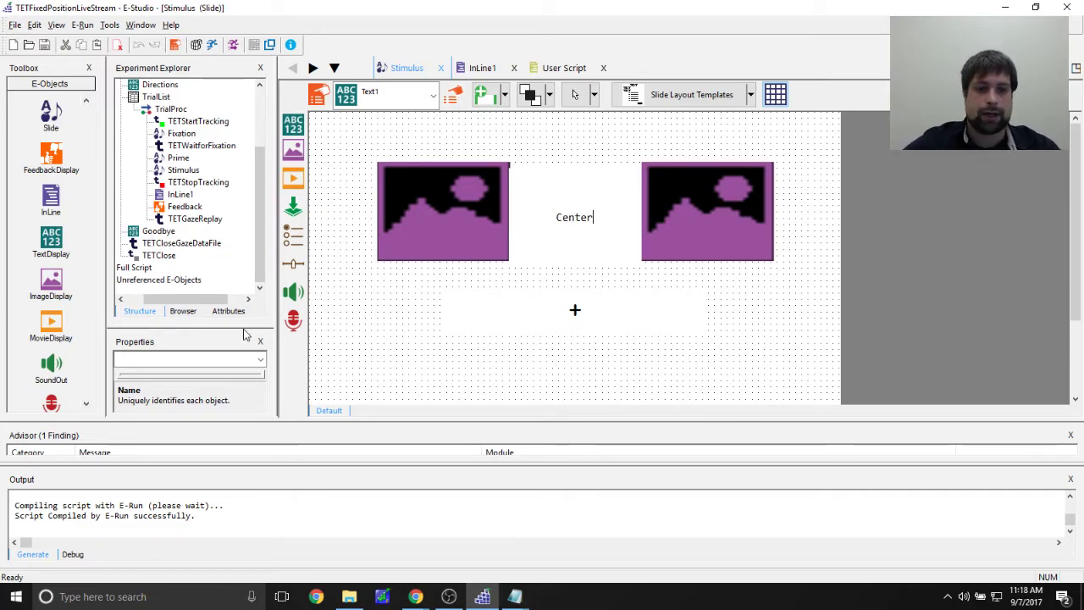
drag(245, 325, 245, 290)
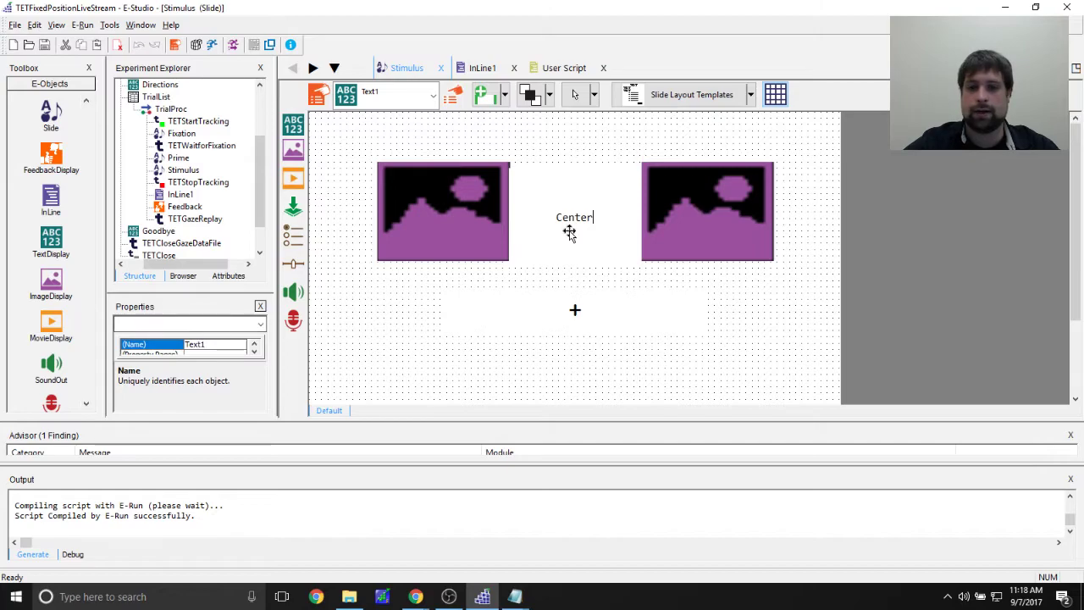
click(328, 303)
Duplicate the three-line "Fixation" case in the InLine1 script, placing the copy just above Case Else.
double_click(180, 194)
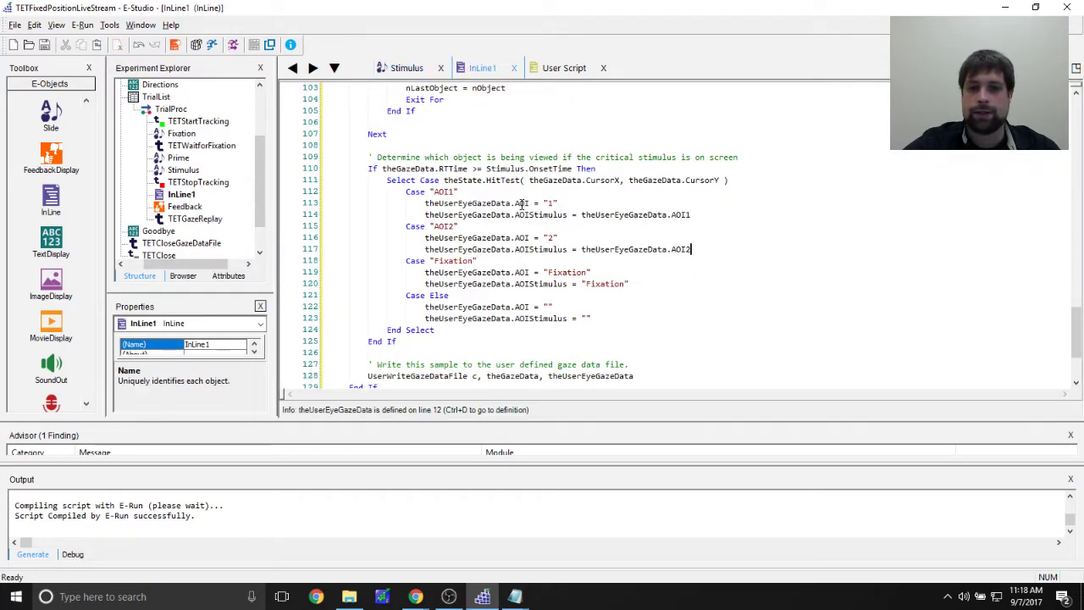
drag(405, 259, 630, 283)
key(ctrl+c)
click(655, 290)
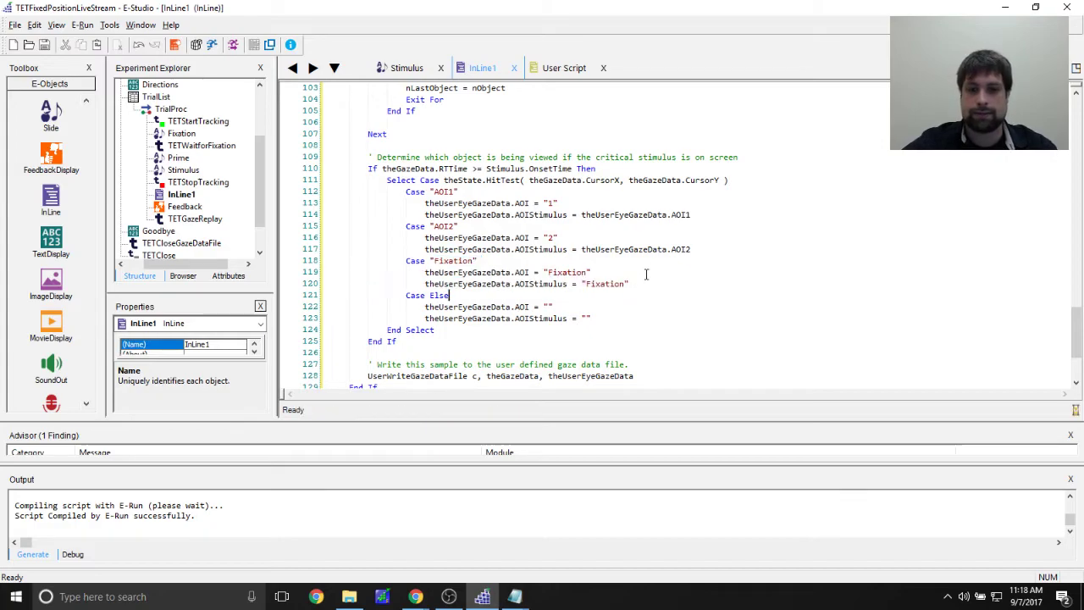
click(641, 284)
key(Return)
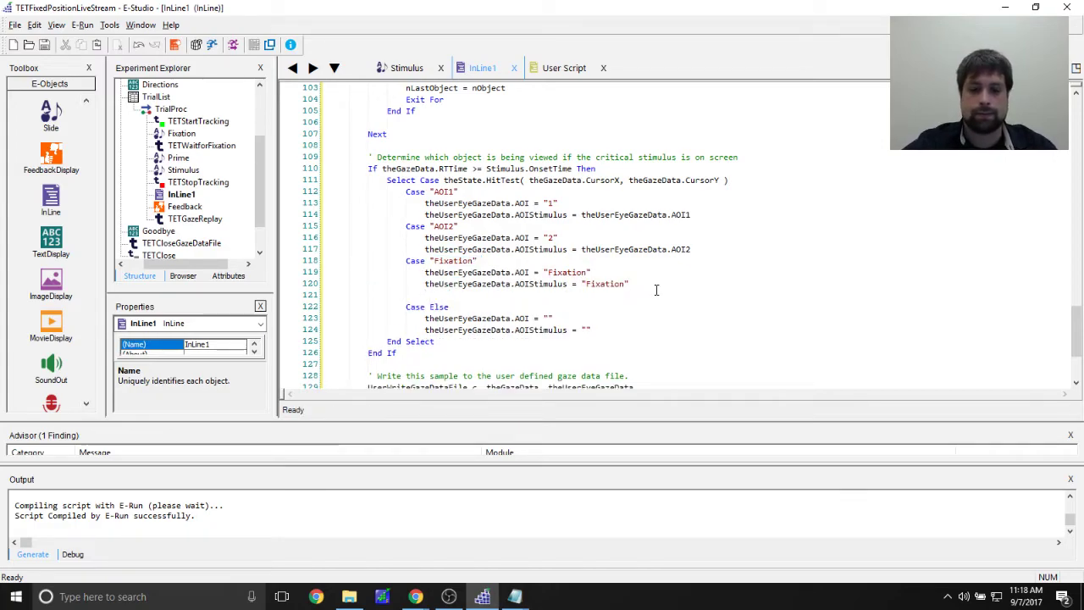
key(ctrl+v)
Change the copied case's name and its theUserEyeGazeData.AOI value to "TextDisplay1".
click(474, 295)
key(ctrl+shift+Left)
text(Ti)
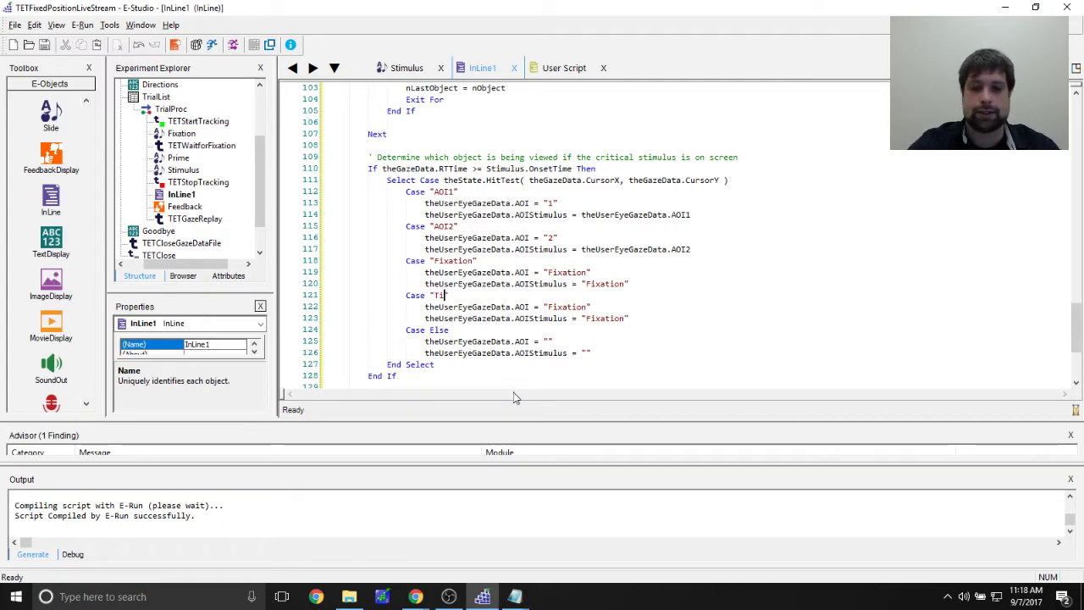
text(xtDisplay1)
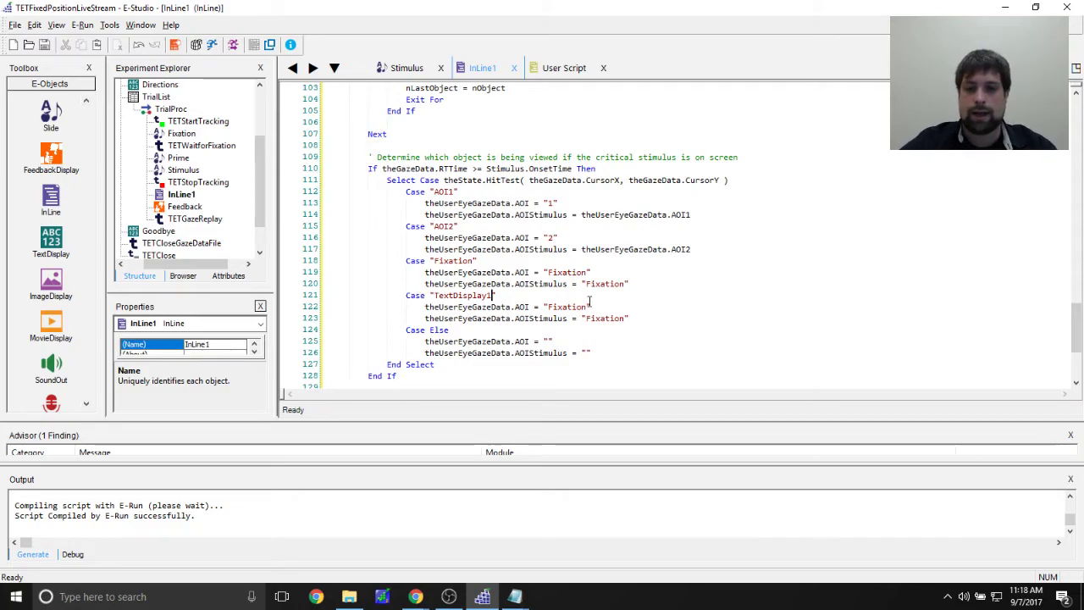
key(Down)
key(End)
key(Left)
key(ctrl+shift+Left)
text(TextDisplay1)
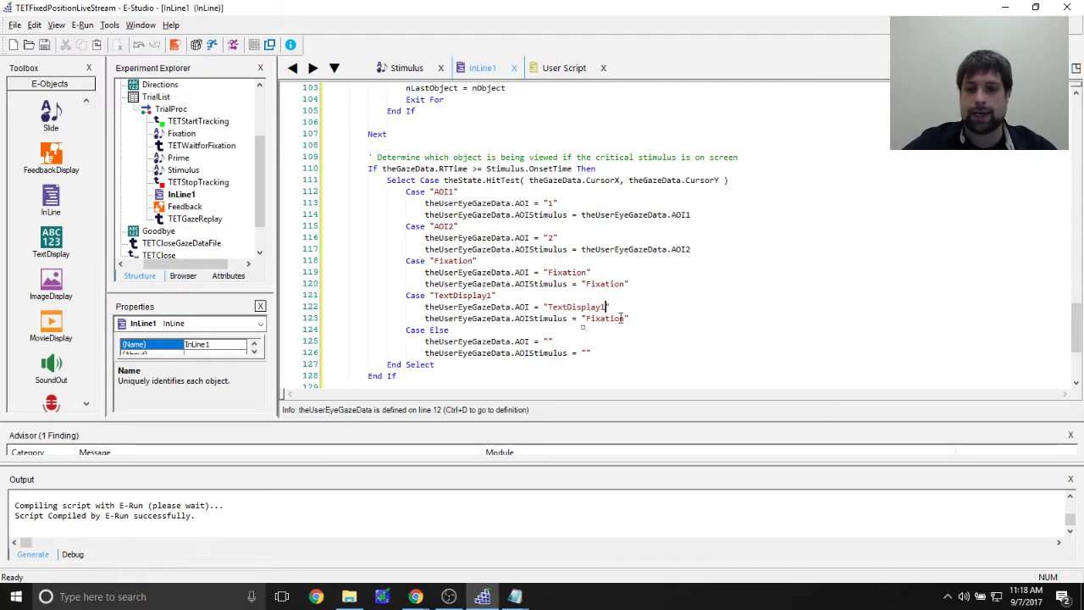
Set theUserEyeGazeData.AOIStimulus in the TextDisplay1 case to "Center".
key(Down)
key(End)
key(Left)
key(ctrl+shift+Left)
text(Center)
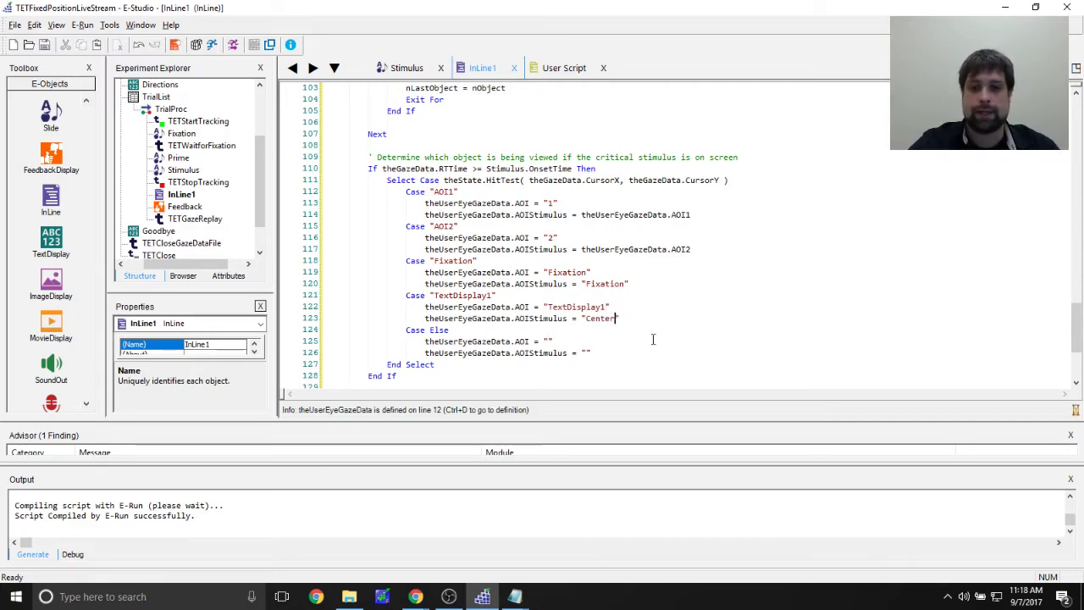
Compare the TextDisplay1 case in the InLine script with the Center text object on the Stimulus slide.
drag(620, 318, 406, 295)
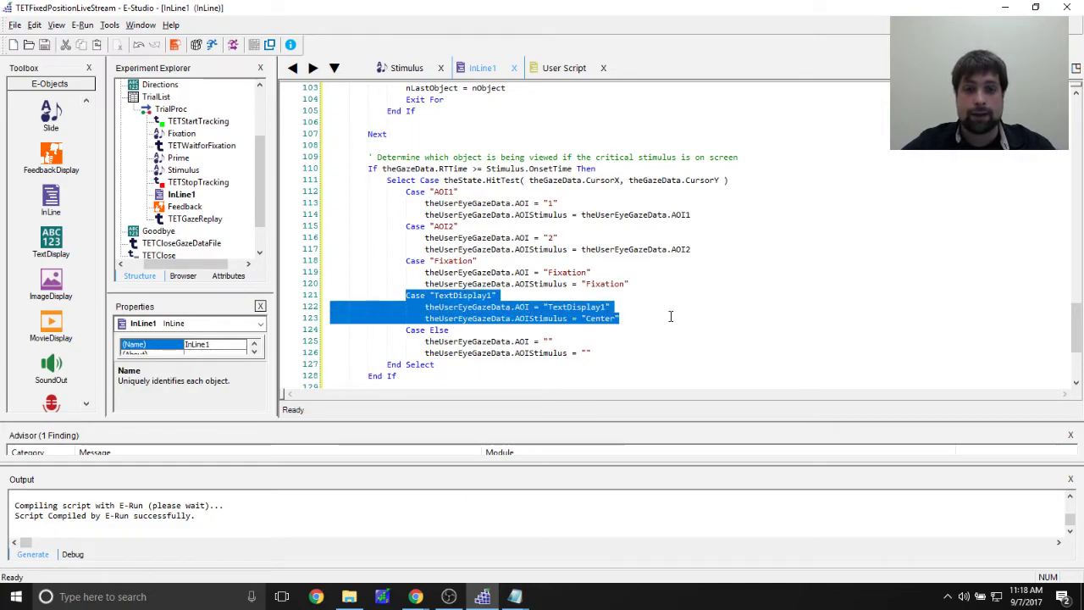
click(185, 172)
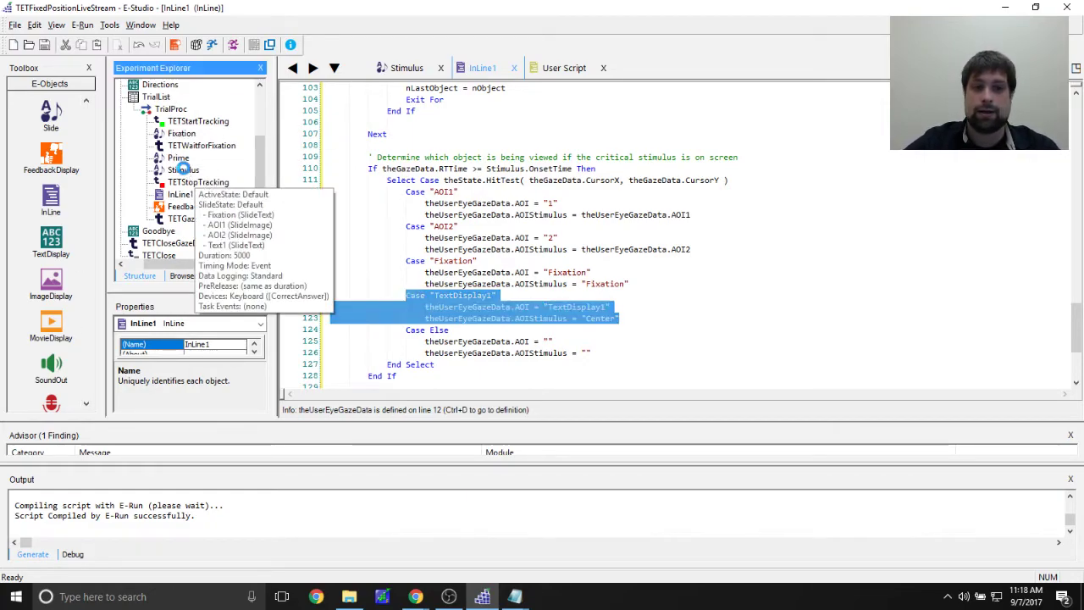
double_click(184, 172)
click(556, 188)
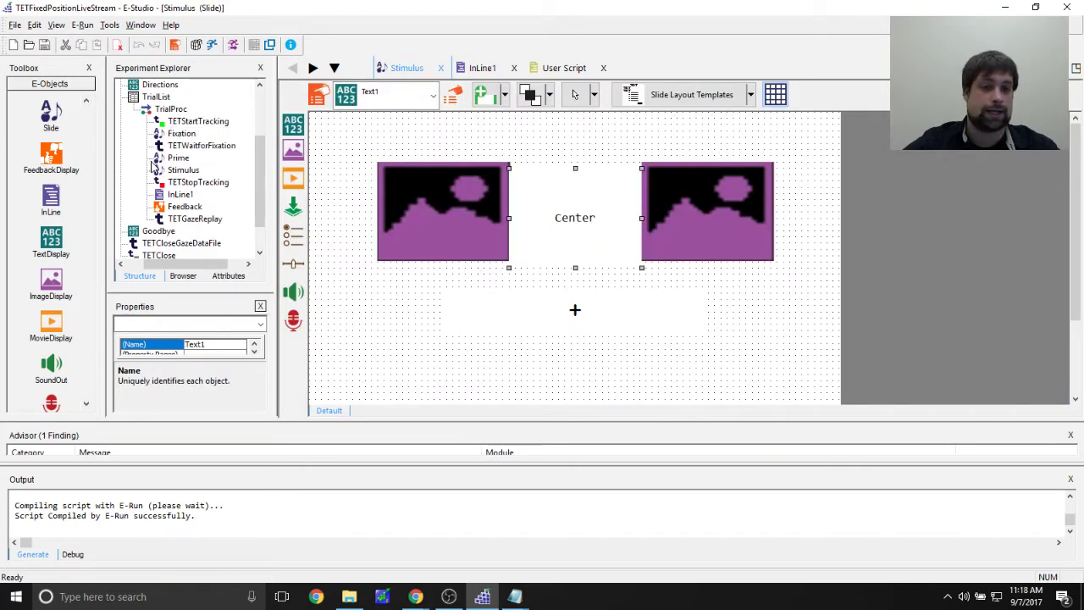
click(180, 194)
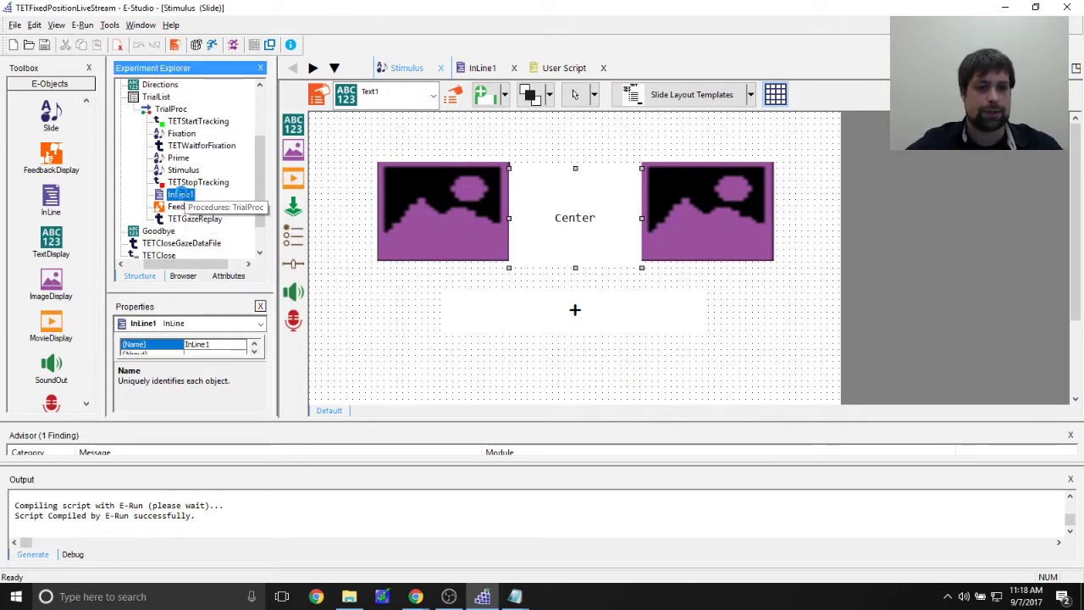
double_click(181, 194)
click(703, 316)
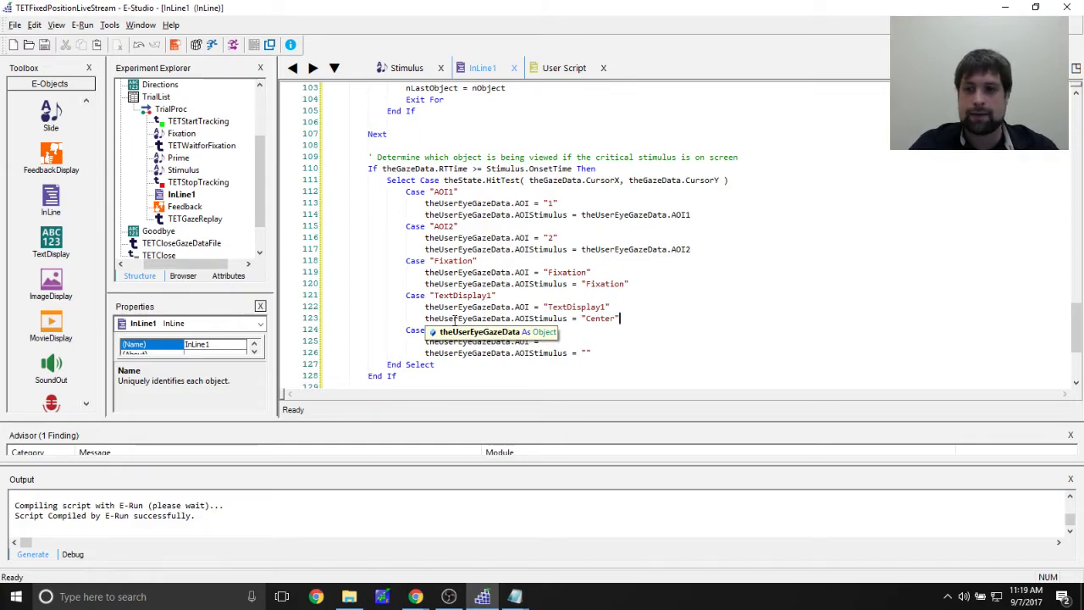
Examine the AOI1 and AOI2 cases and the UserWriteGazeDataFile call that writes each sample.
scroll(734, 200, down, 2)
scroll(702, 271, up, 2)
drag(408, 197, 458, 193)
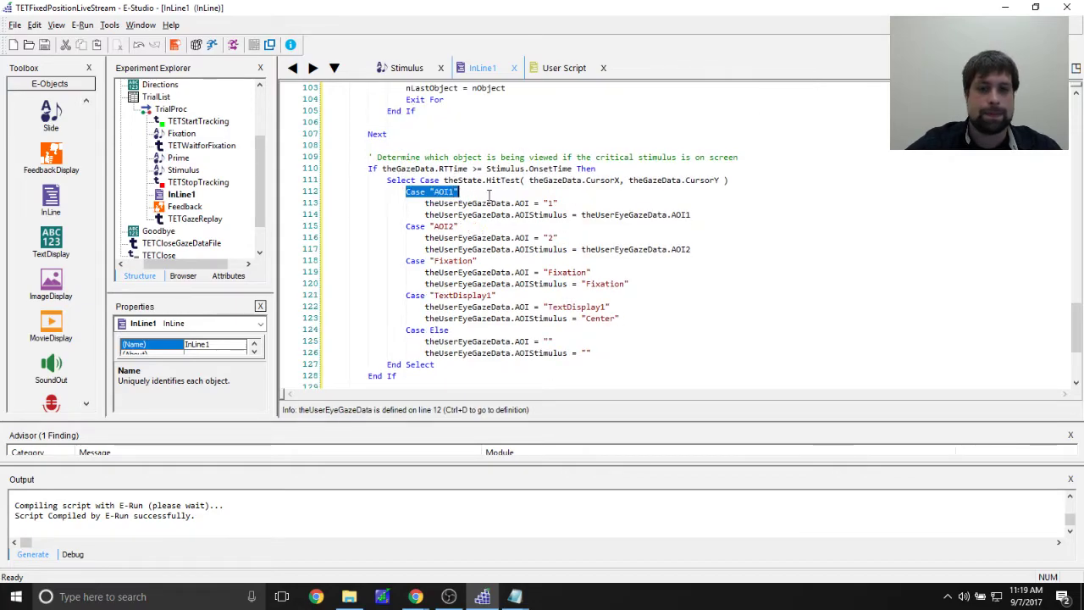
drag(407, 239, 466, 226)
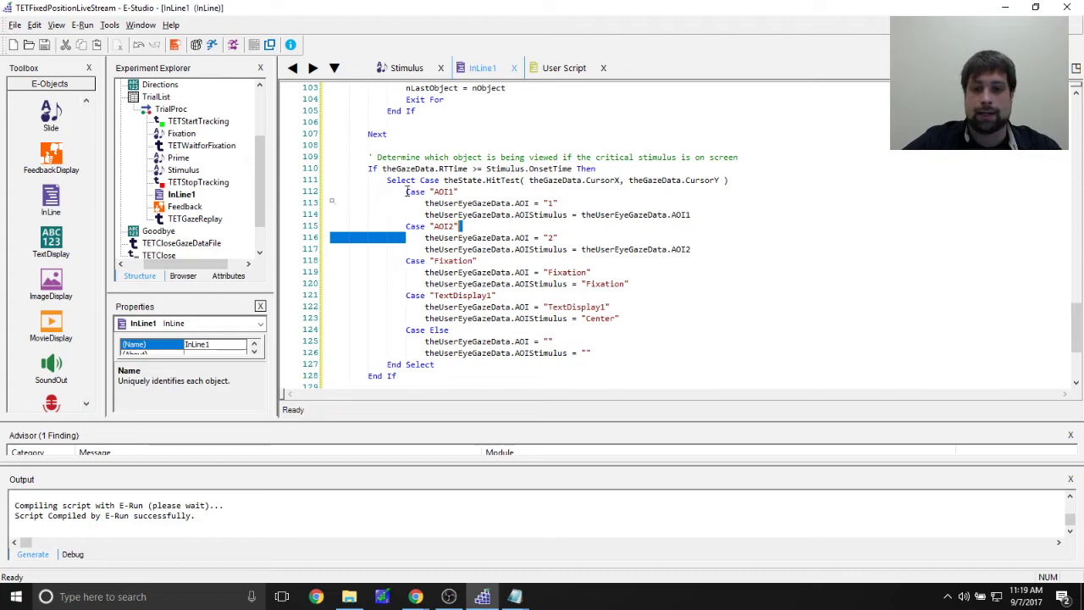
scroll(500, 337, down, 4)
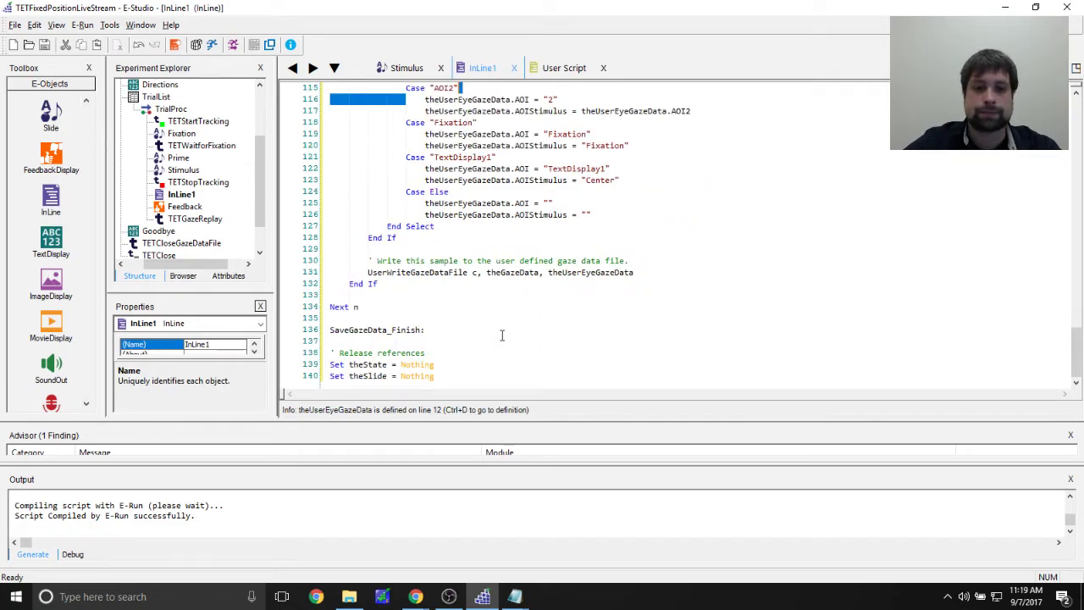
drag(369, 272, 635, 272)
click(624, 319)
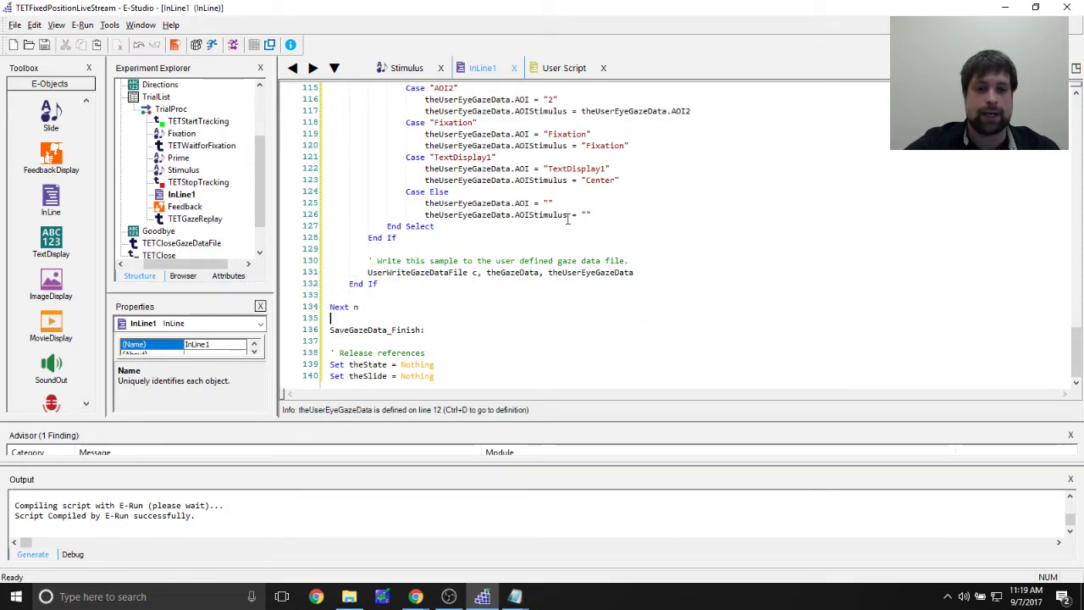
Examine the SaveGazeData_Finish label and the lines that release the theState and theSlide references.
scroll(471, 328, up, 6)
scroll(534, 338, up, 7)
scroll(534, 338, down, 13)
drag(534, 330, 287, 329)
click(447, 365)
drag(447, 377, 329, 364)
click(508, 365)
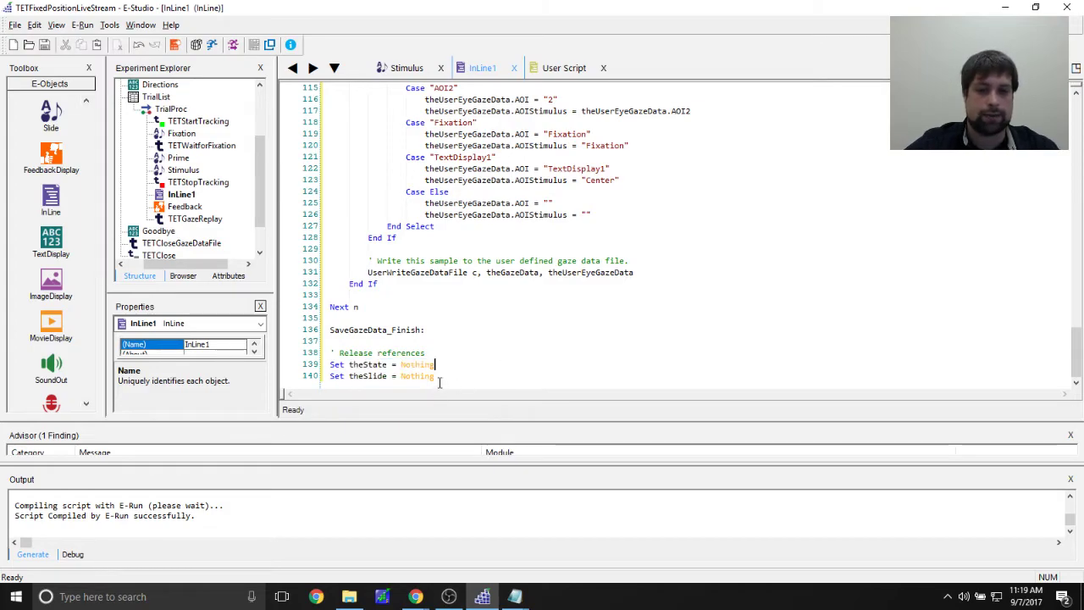
mouse_move(394, 324)
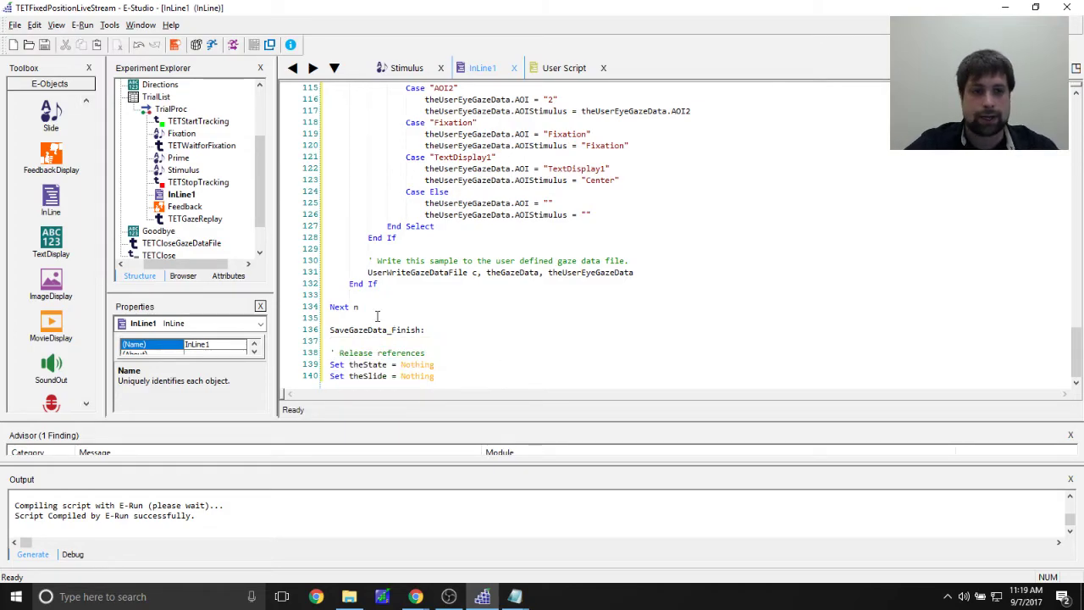
Rename the InLine1 object as SaveGazeDataFile.
click(180, 194)
right_click(178, 197)
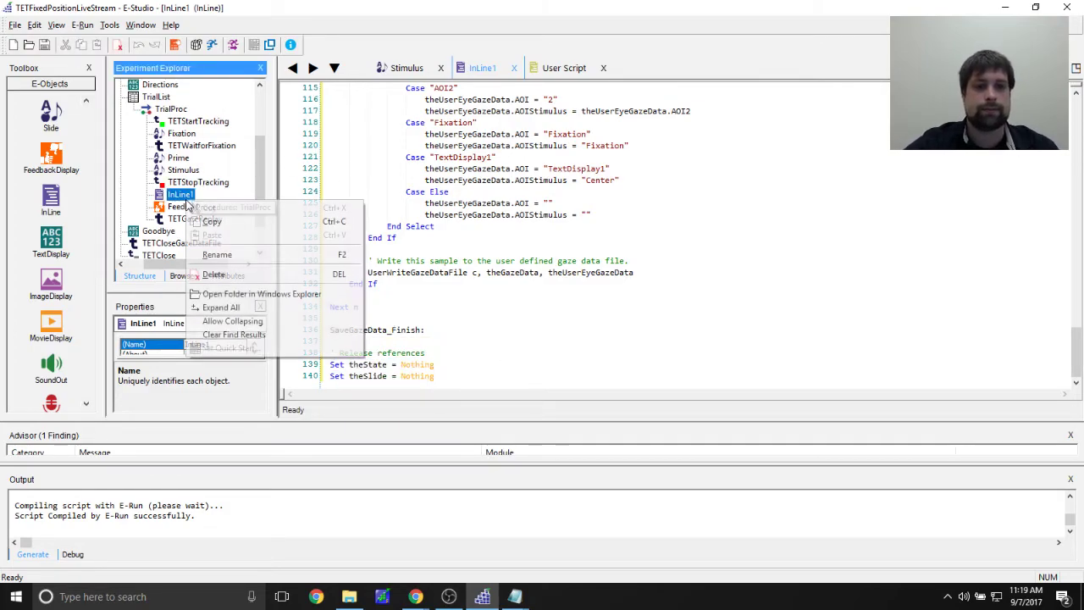
click(251, 255)
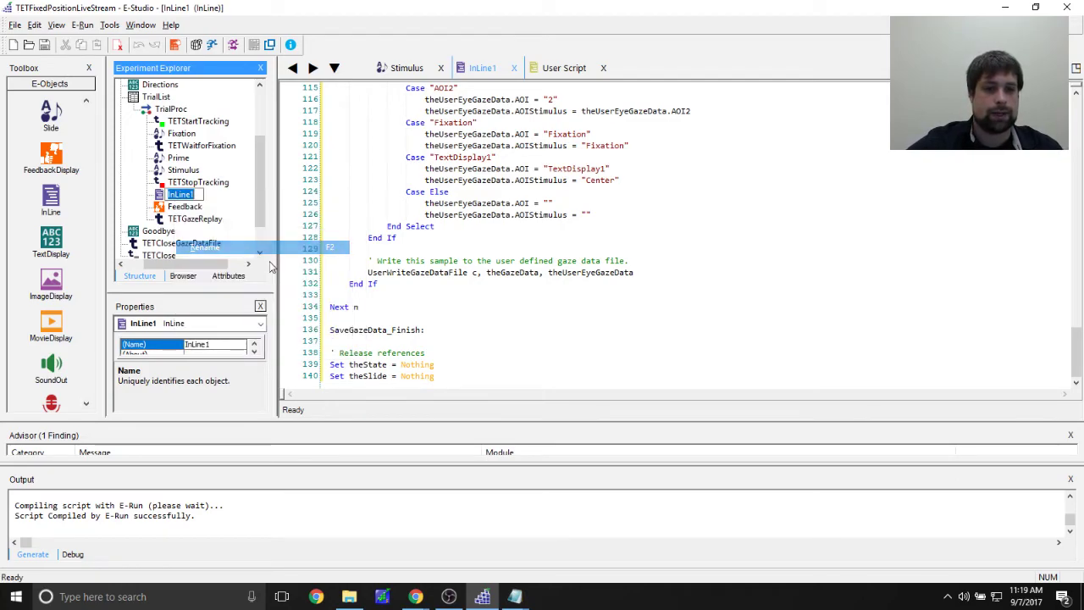
text(SaveGazeDataFile)
key(Return)
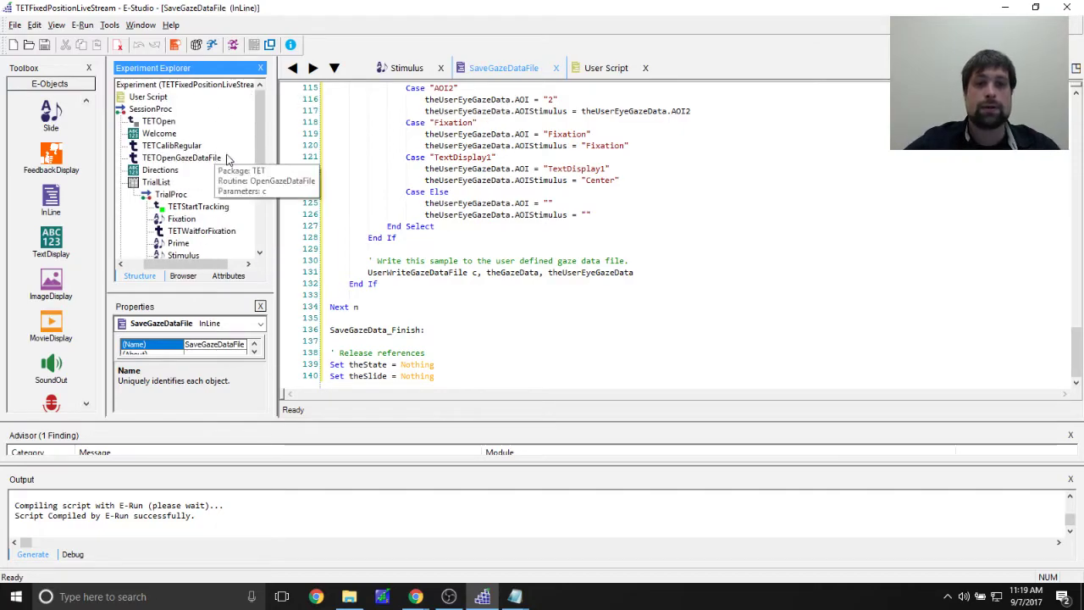
Save the experiment and generate its script.
drag(260, 121, 265, 202)
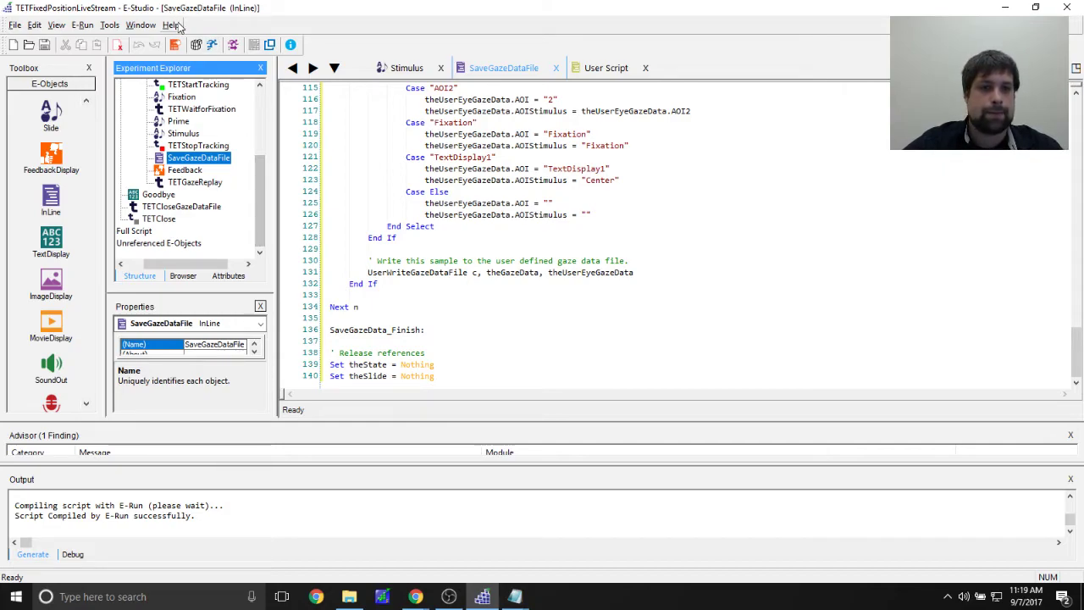
click(46, 44)
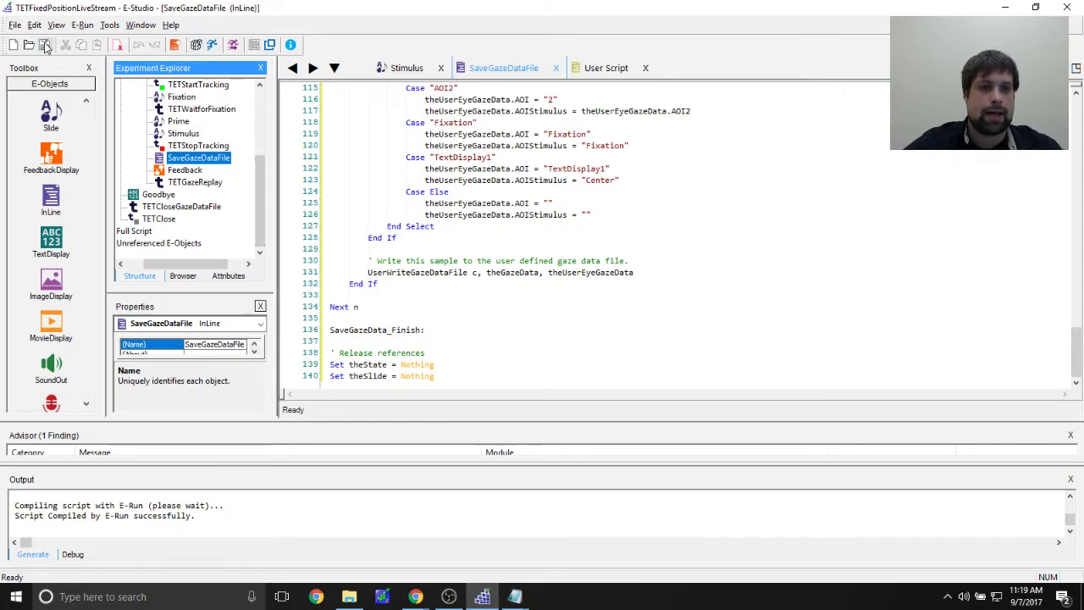
click(195, 45)
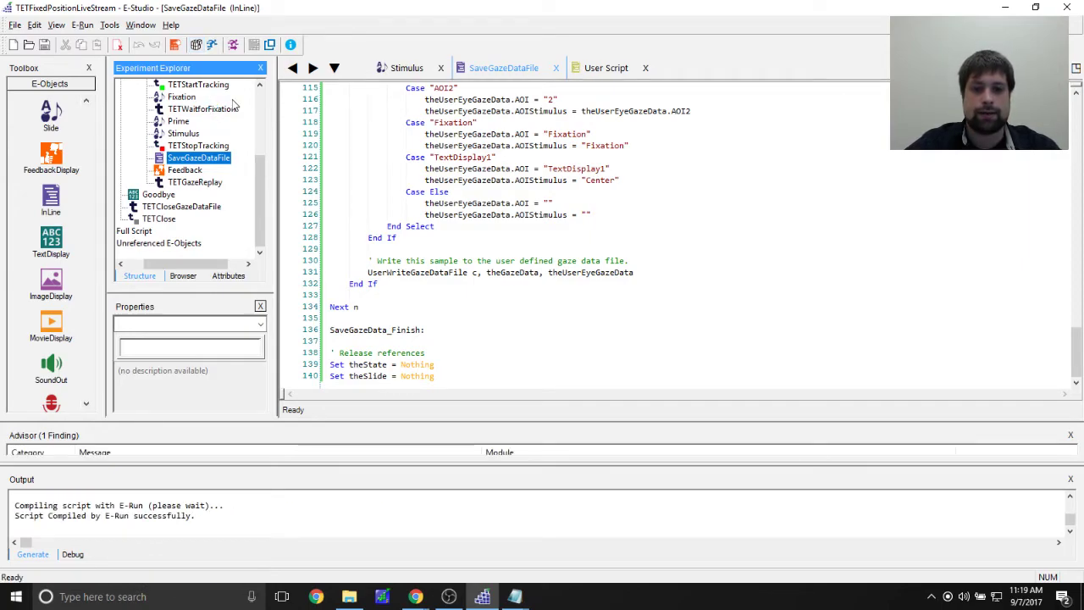
Close all open object windows in the workspace.
drag(261, 203, 264, 125)
click(516, 194)
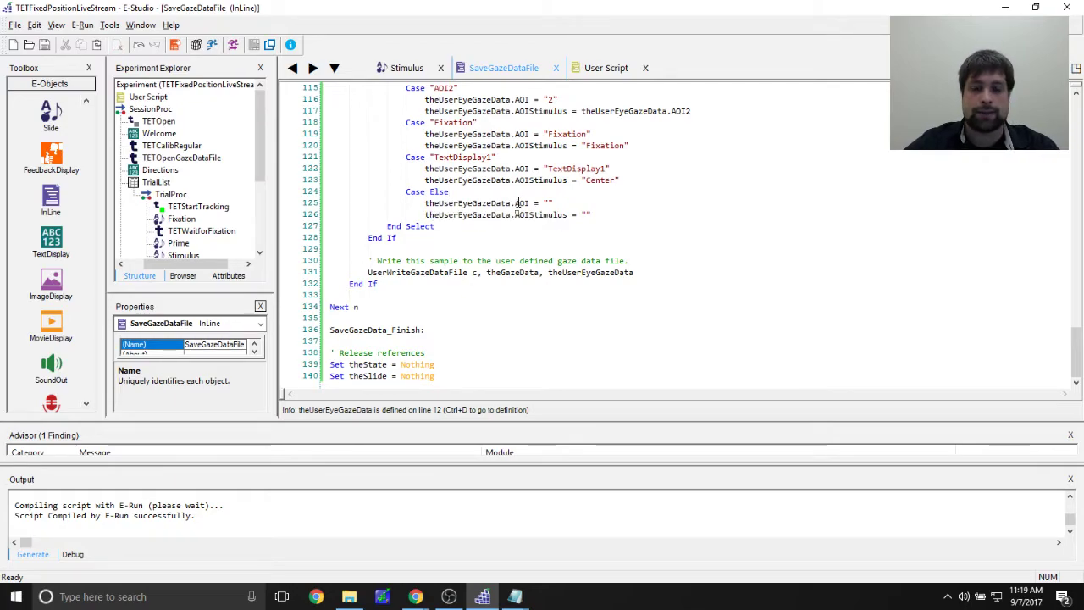
click(141, 24)
click(155, 86)
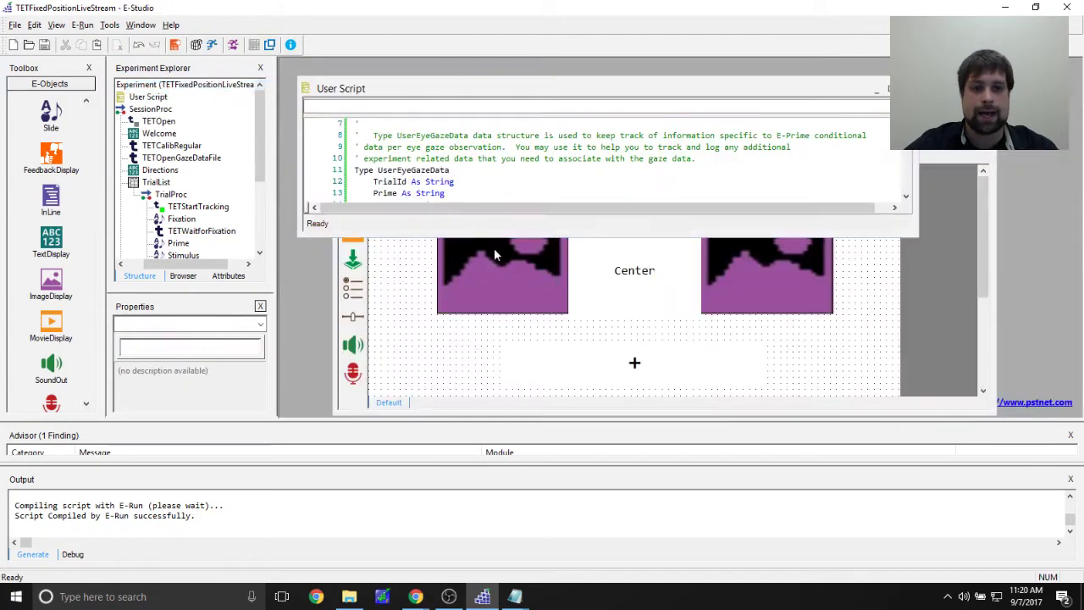
View the EET 3 folder in File Explorer, then return to E-Studio and close the Advisor pane.
click(349, 598)
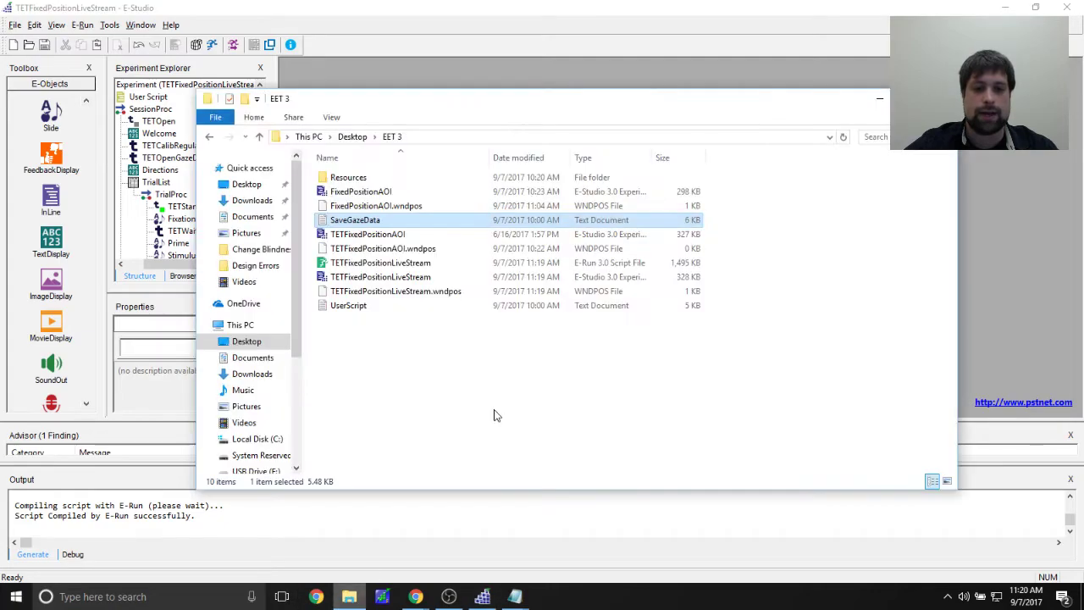
click(647, 60)
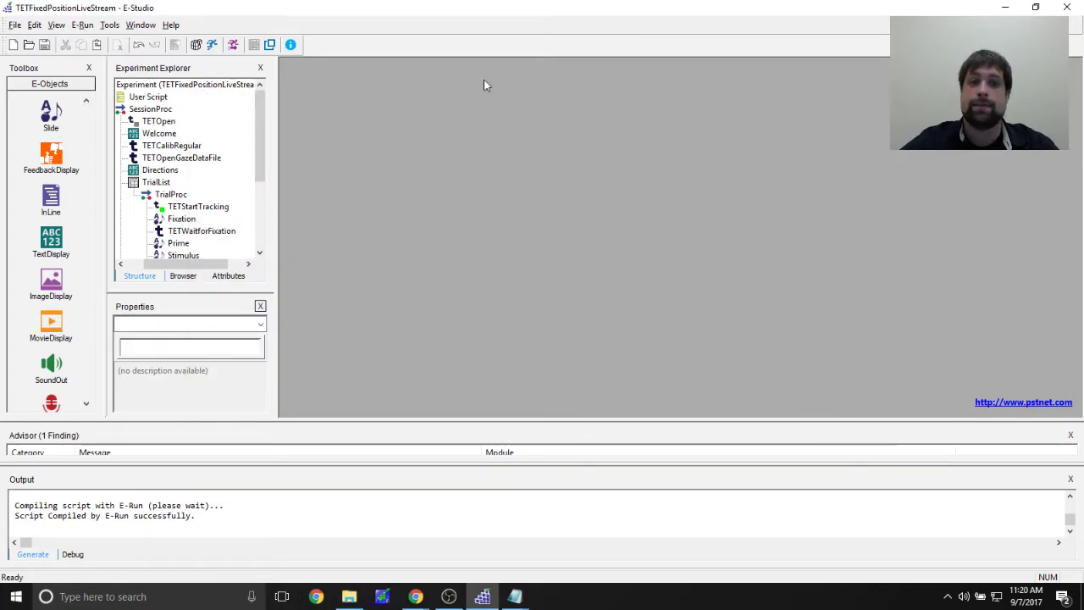
click(1070, 435)
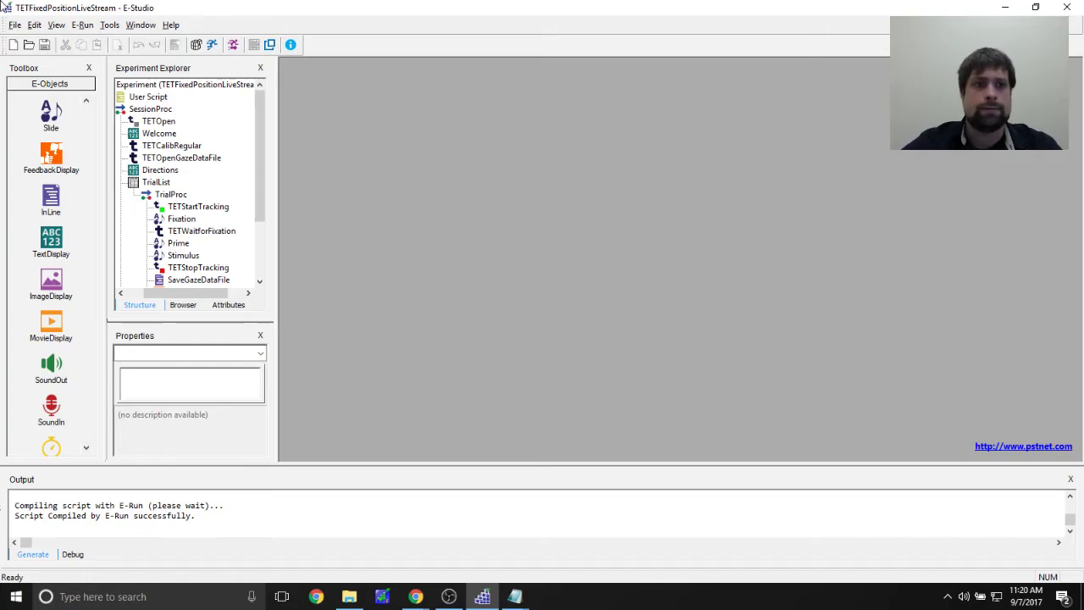
drag(262, 115, 290, 332)
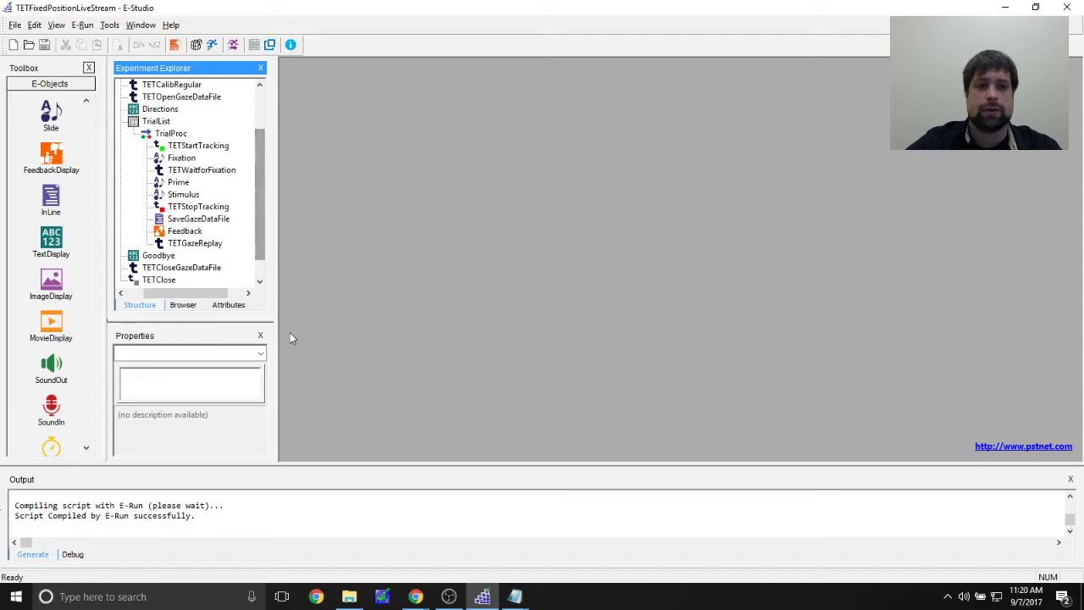
double_click(183, 194)
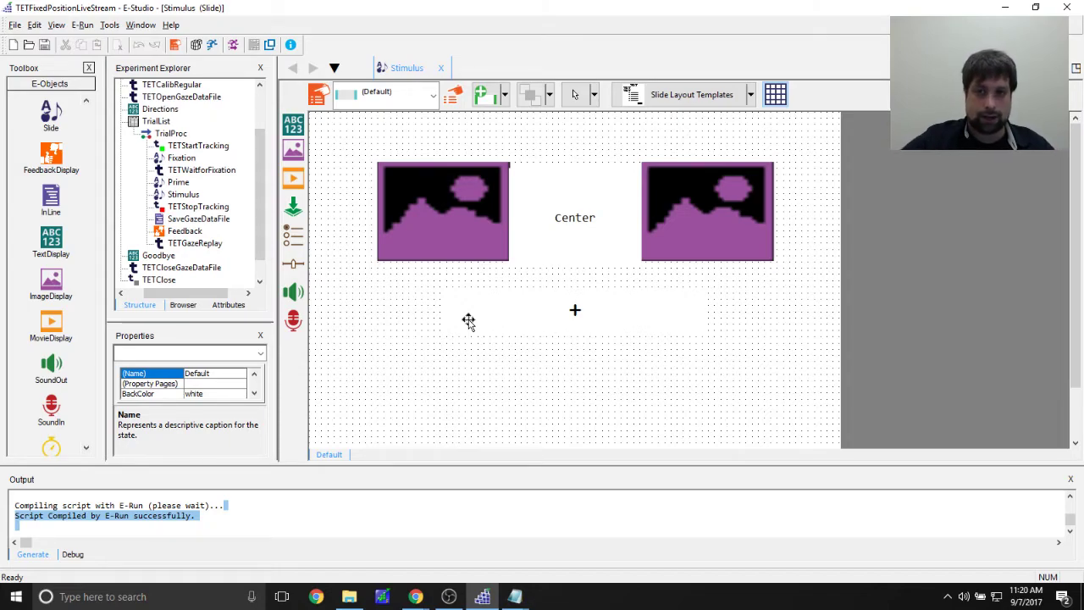
click(141, 25)
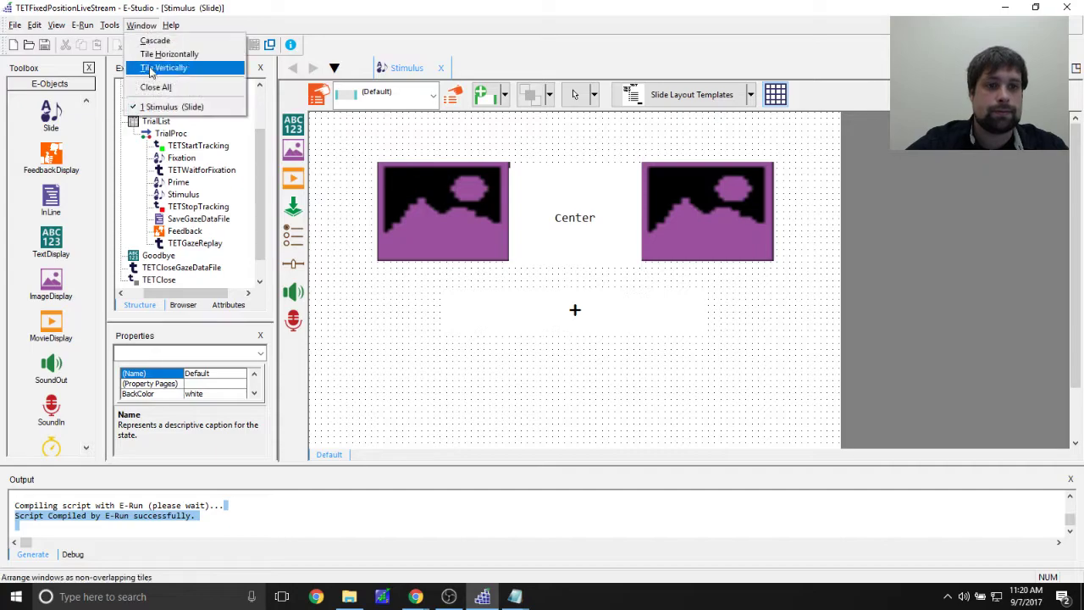
click(153, 88)
Add the ClearView package to the experiment alongside TET and accept the experiment properties.
drag(256, 160, 256, 122)
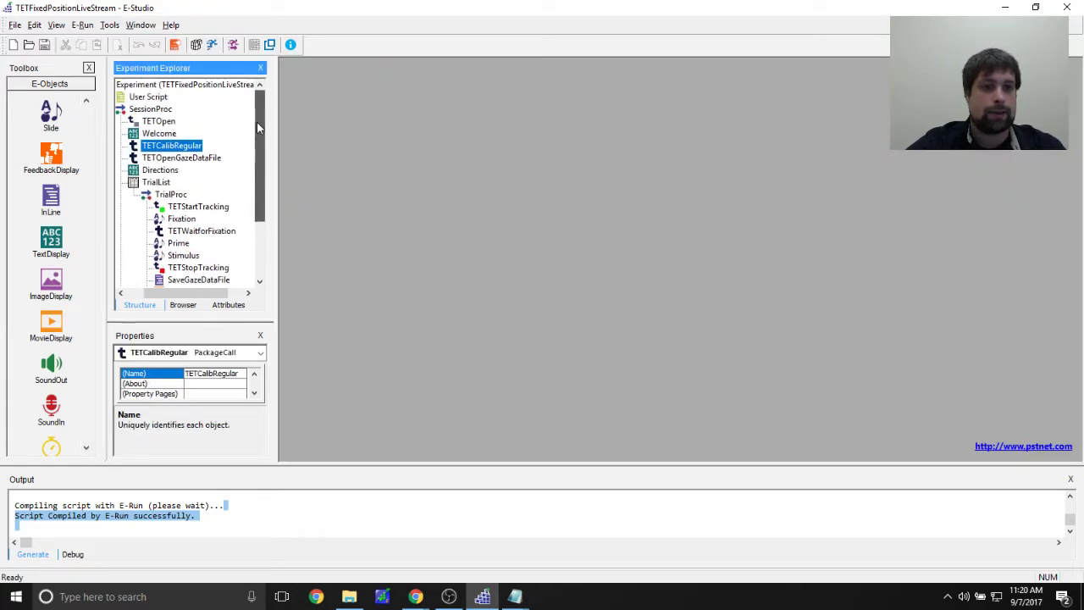
double_click(224, 85)
click(665, 137)
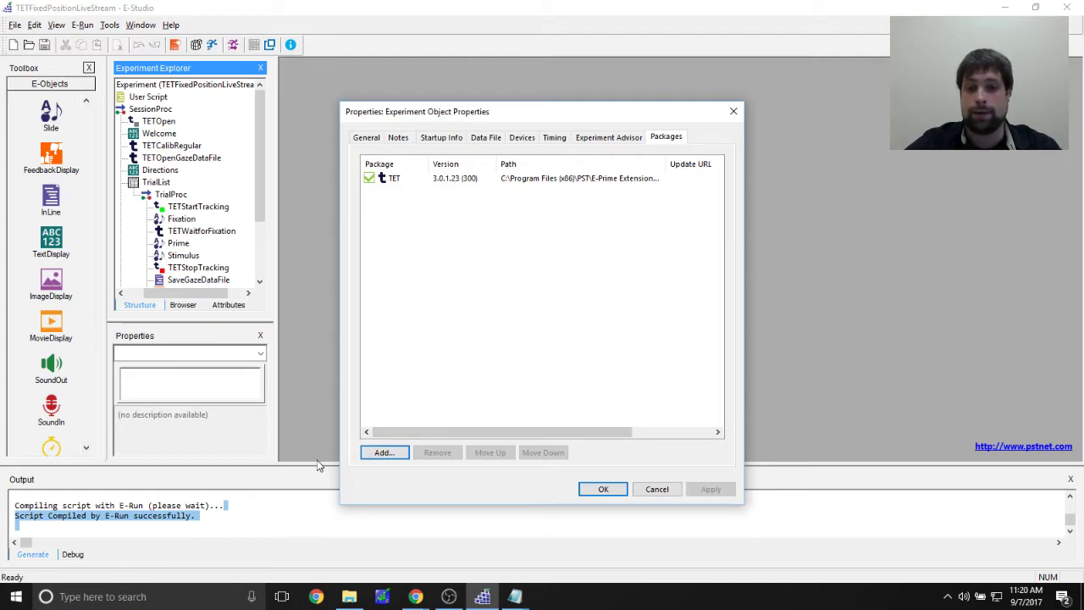
click(384, 453)
click(408, 292)
click(641, 375)
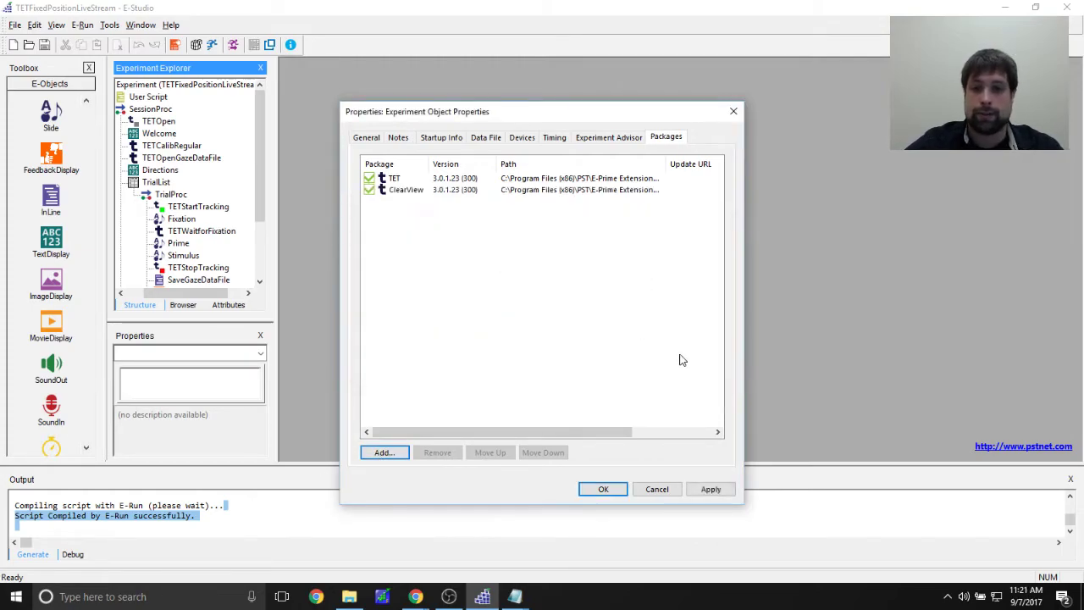
click(710, 489)
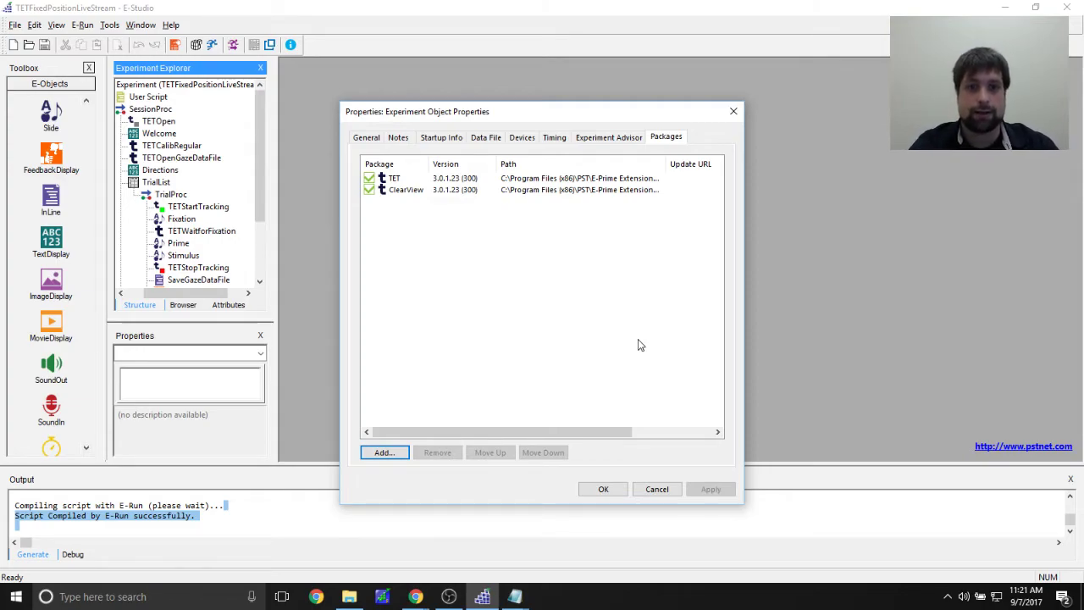
click(404, 192)
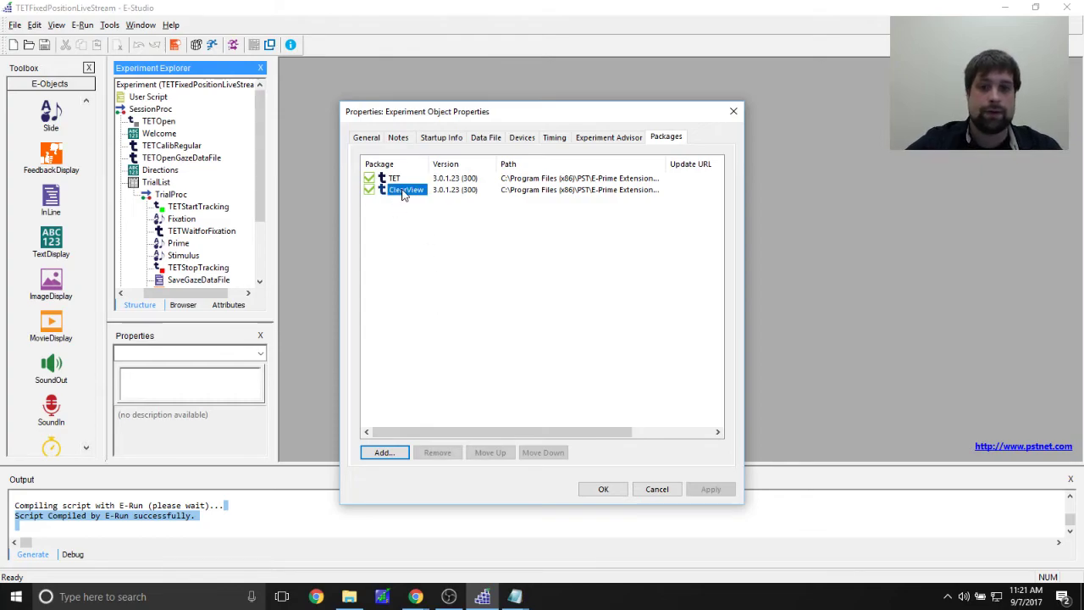
click(394, 178)
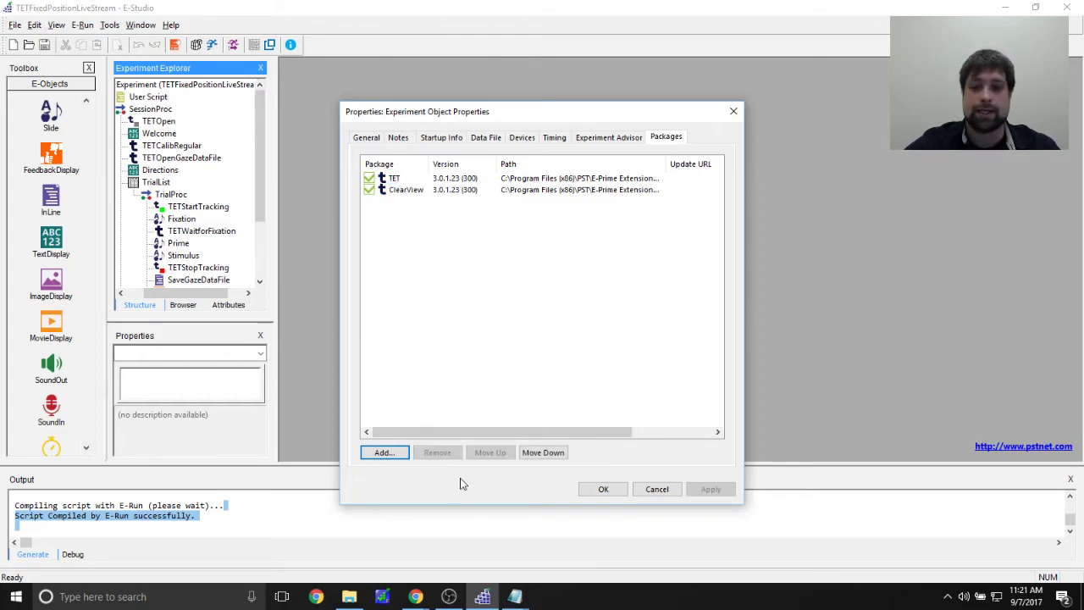
click(603, 490)
Add a ClearView device to the experiment's device list and apply the change.
double_click(211, 85)
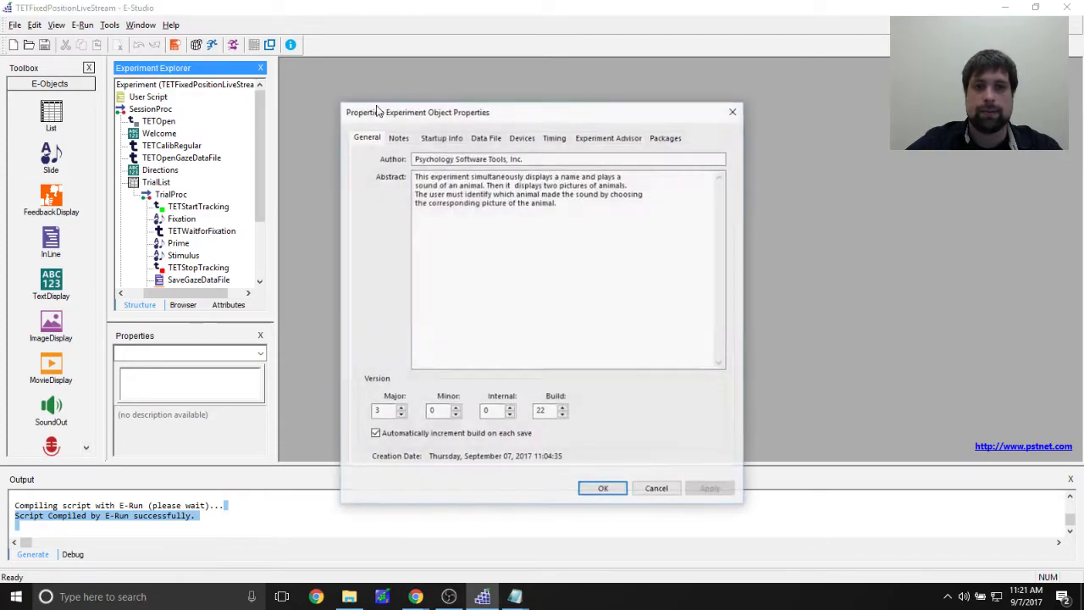
click(522, 138)
click(385, 452)
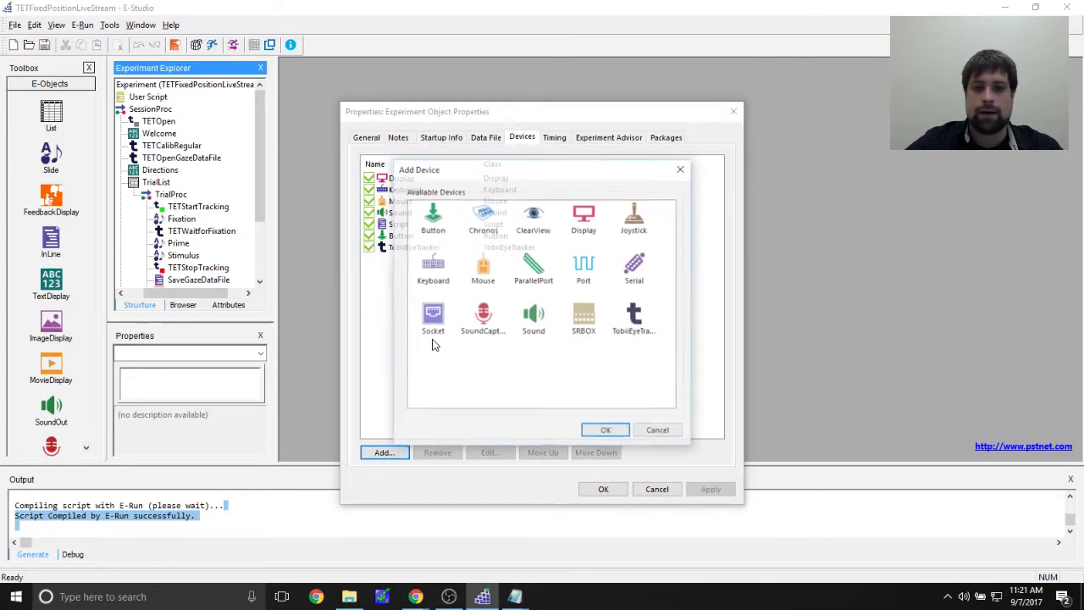
double_click(541, 220)
click(703, 489)
Examine the ClearView device's IP address, port number and log file settings, then close them.
double_click(410, 259)
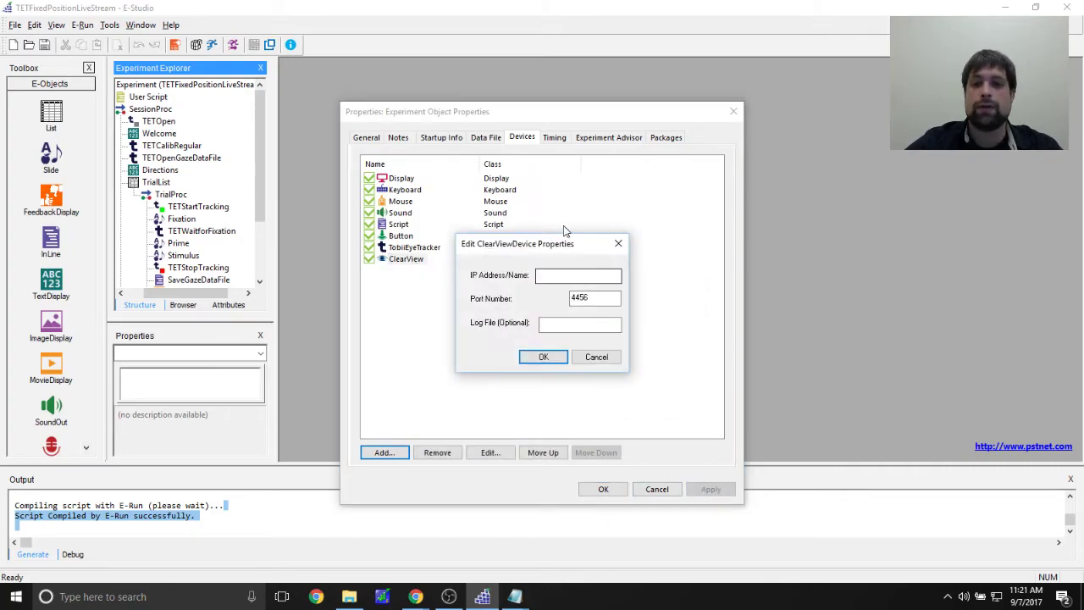
drag(558, 246, 584, 202)
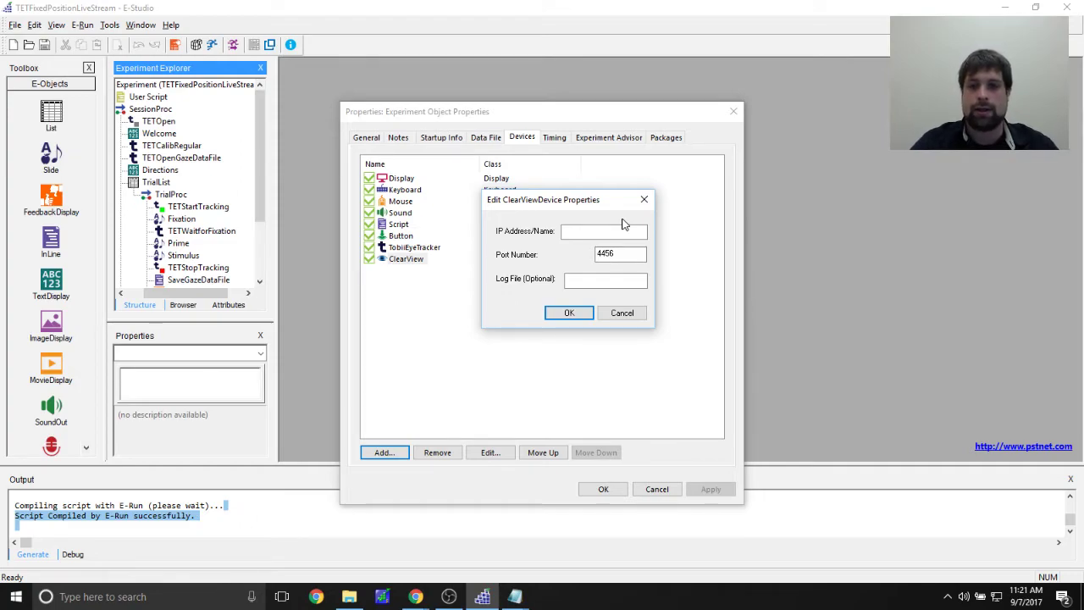
click(584, 234)
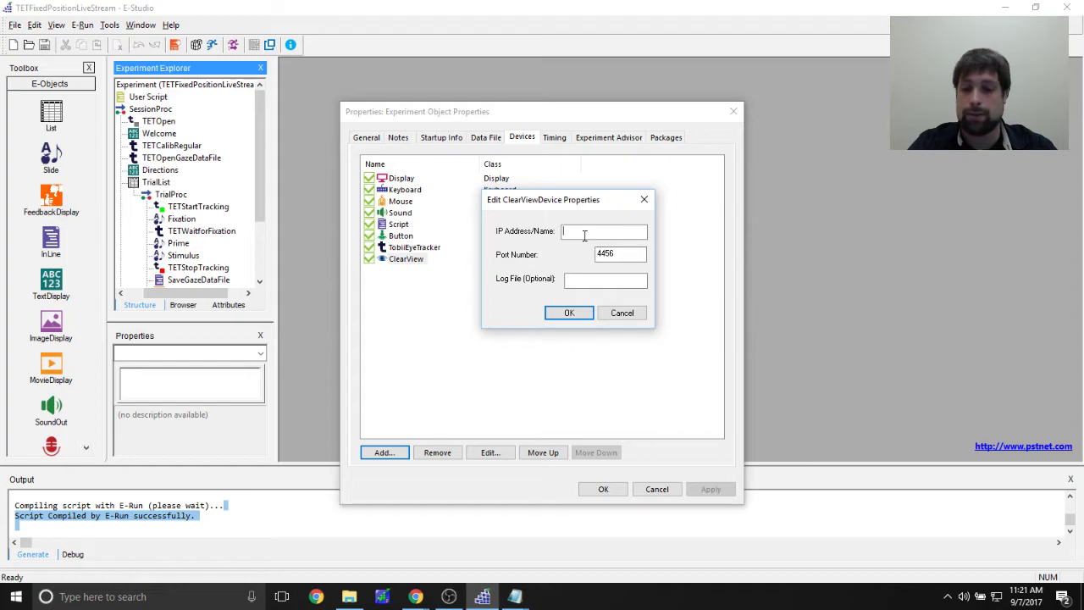
drag(560, 201, 568, 184)
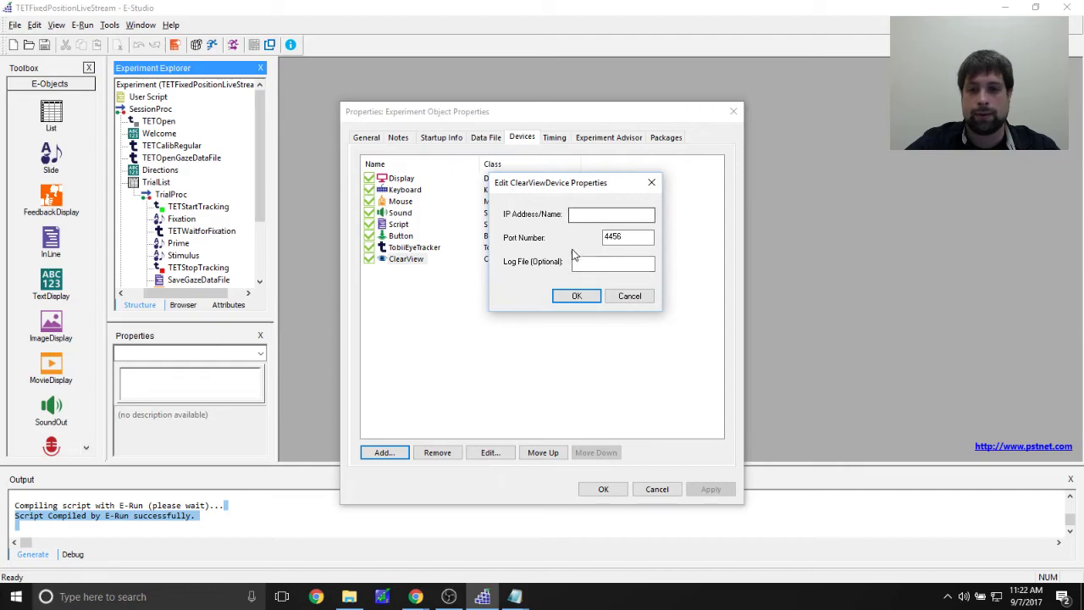
click(651, 182)
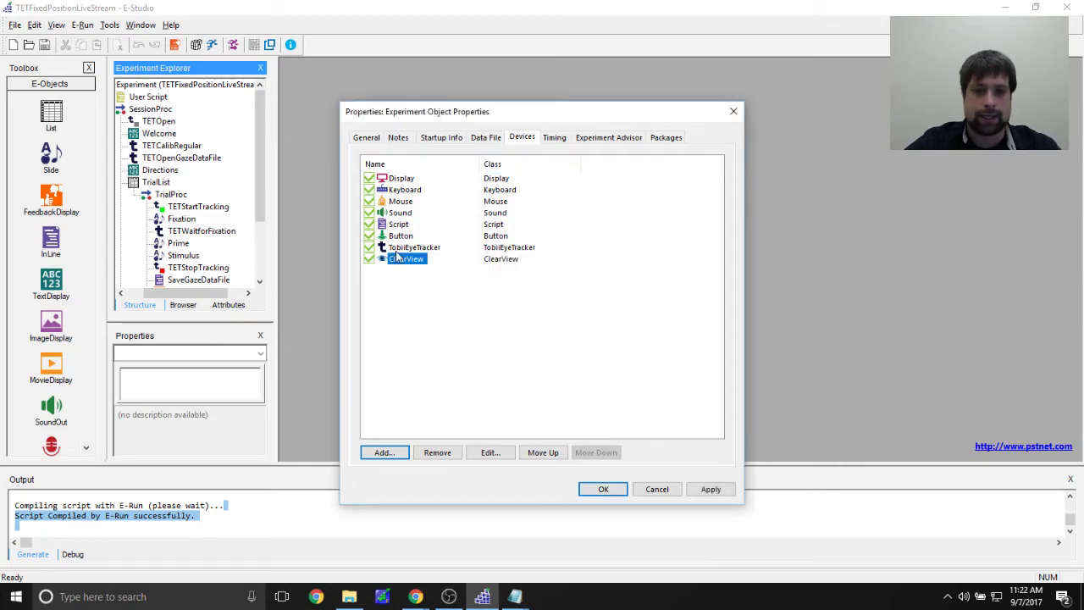
Compare the port numbers of the TobiiEyeTracker and ClearView devices, then accept the experiment properties.
double_click(414, 246)
click(592, 271)
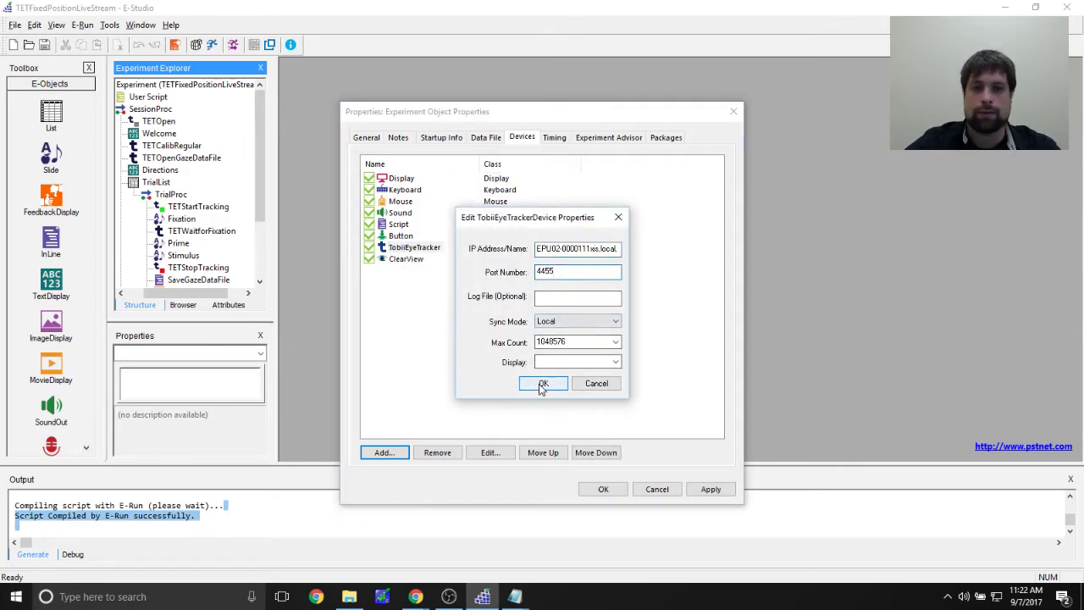
click(543, 382)
double_click(407, 258)
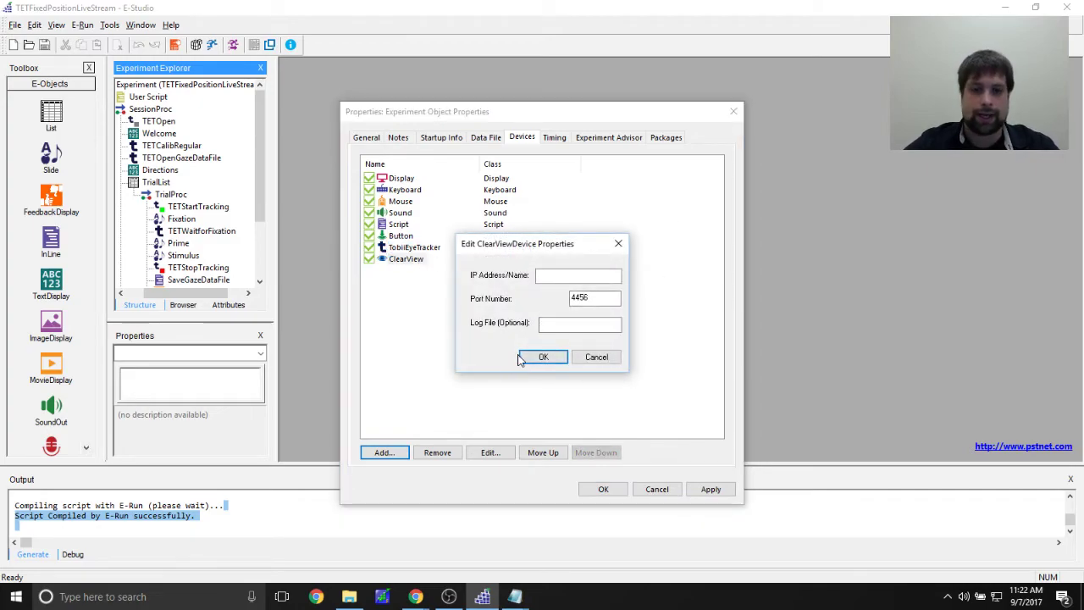
click(525, 357)
click(503, 291)
click(709, 489)
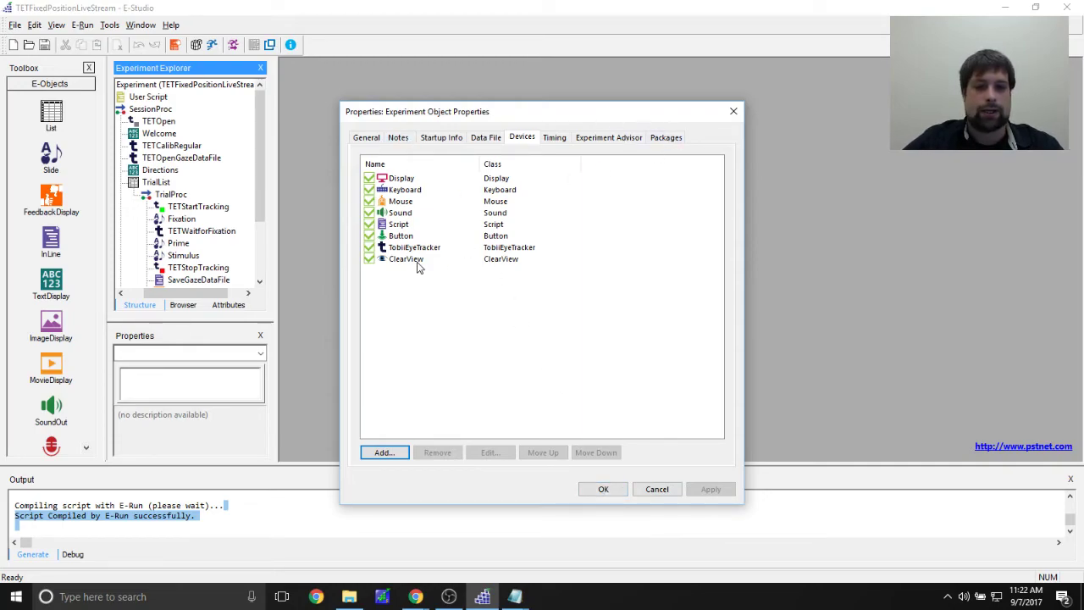
click(604, 489)
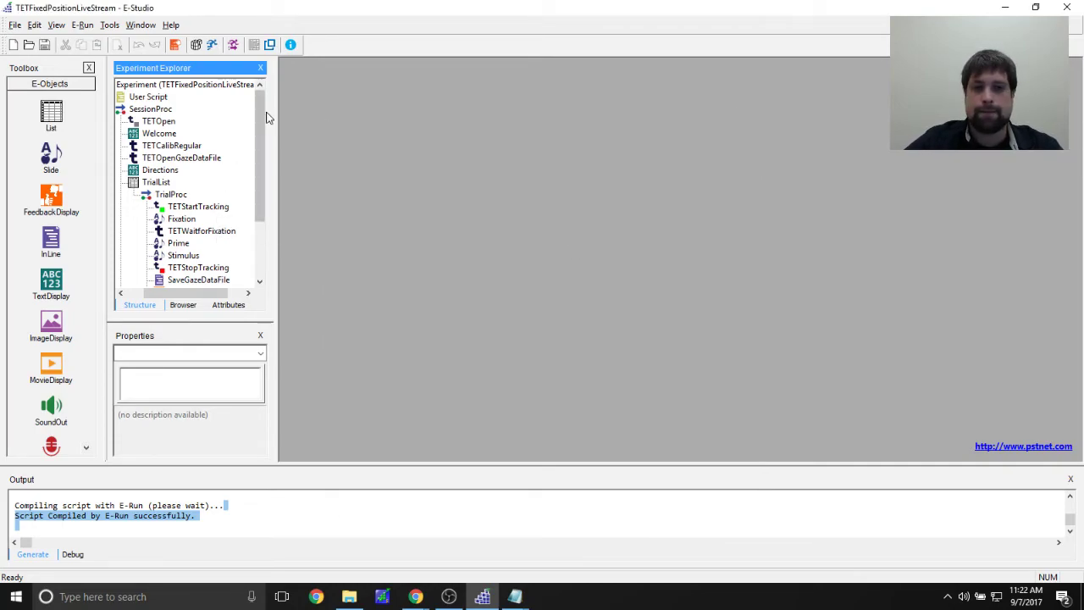
Add a Stimulus.OnsetTime task event to the Stimulus slide's properties.
scroll(259, 121, down, 2)
click(184, 182)
double_click(184, 182)
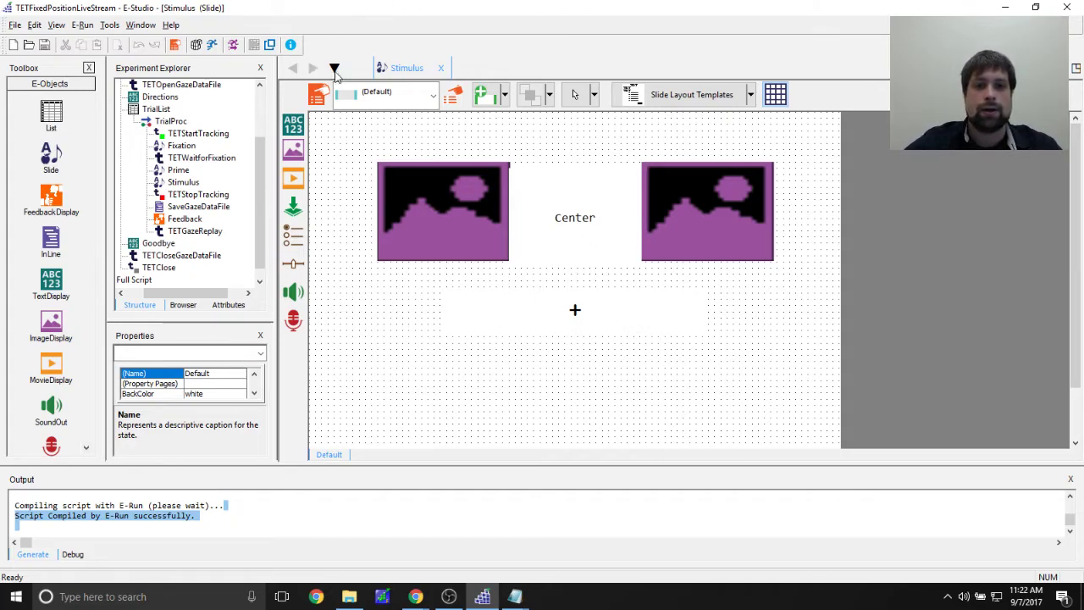
click(318, 96)
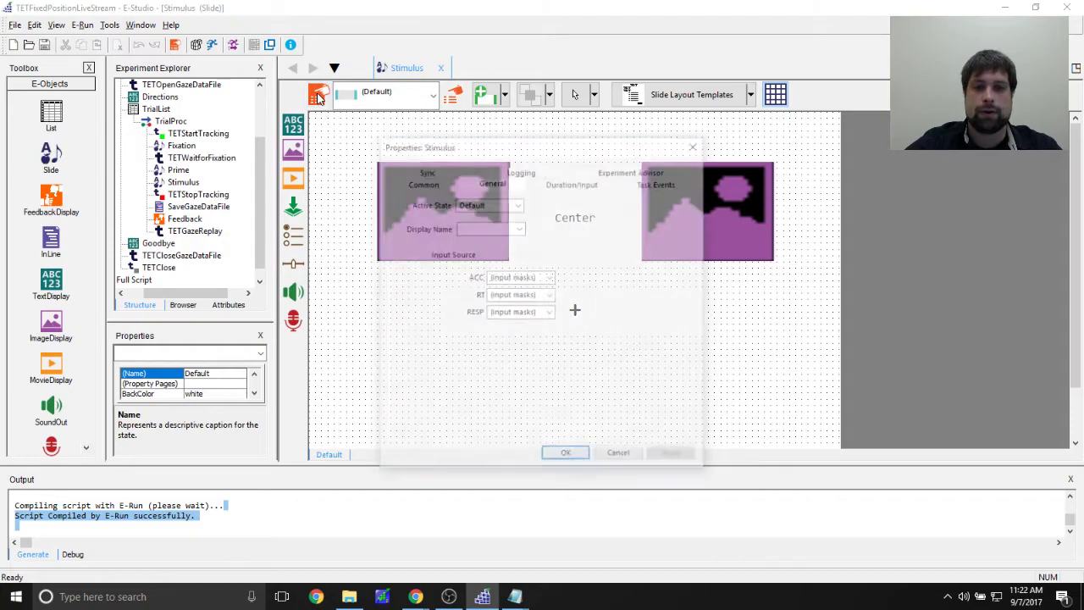
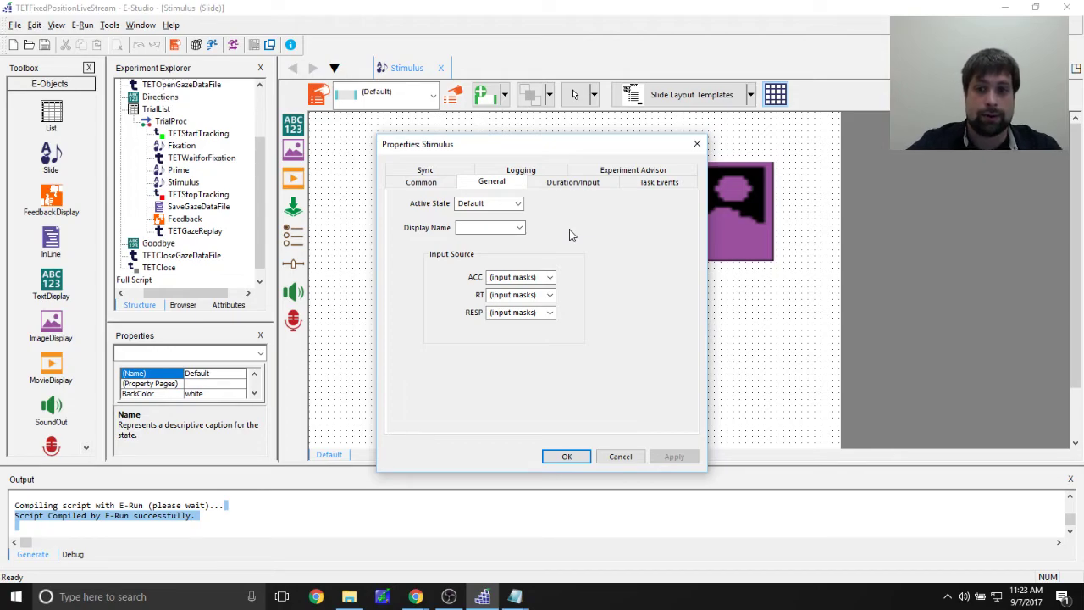
click(652, 184)
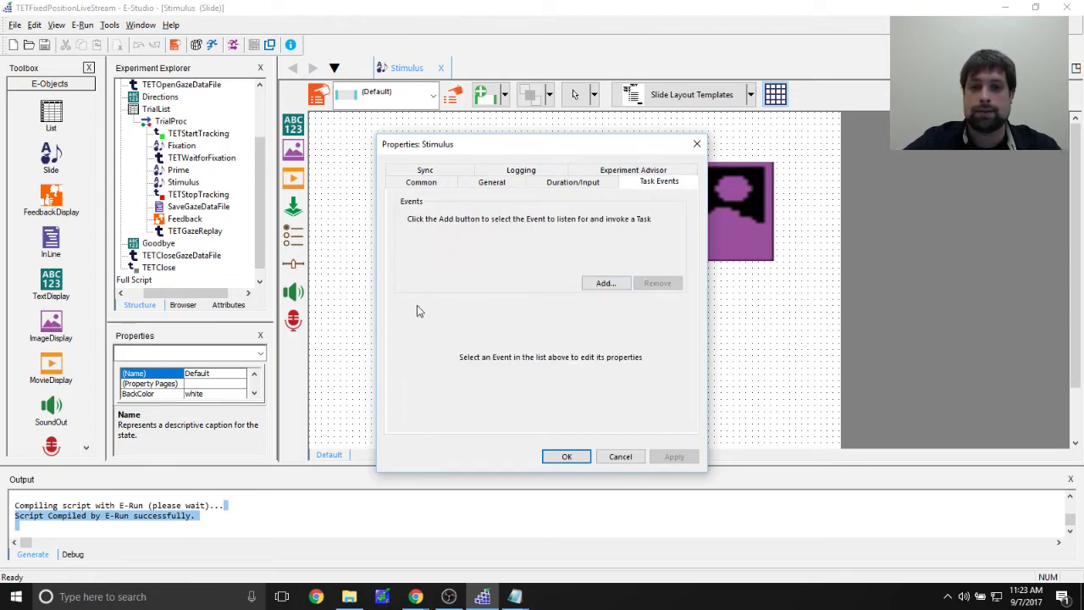
click(603, 282)
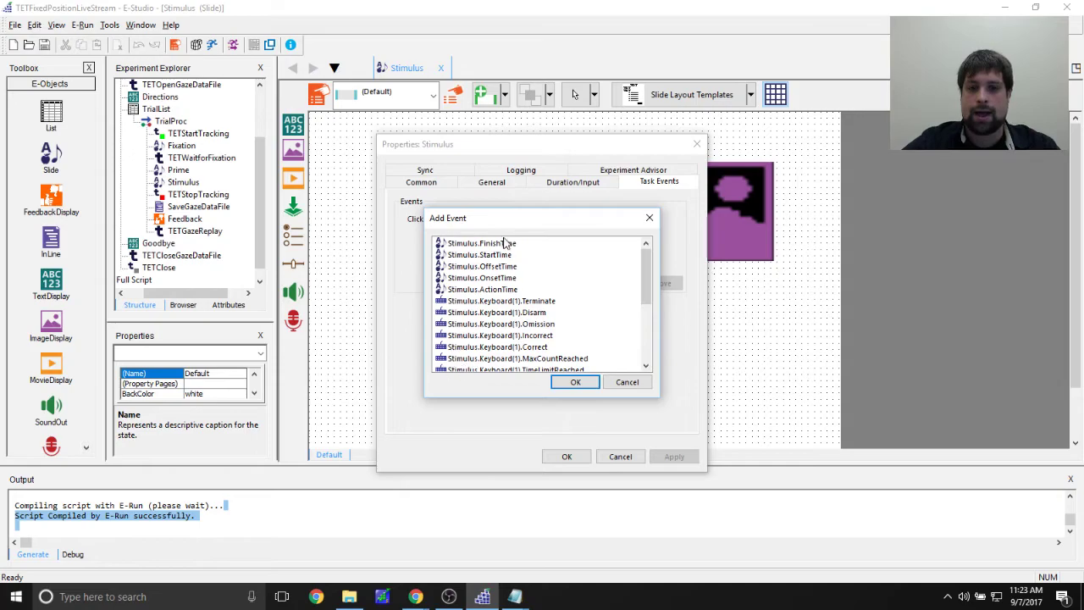
double_click(491, 277)
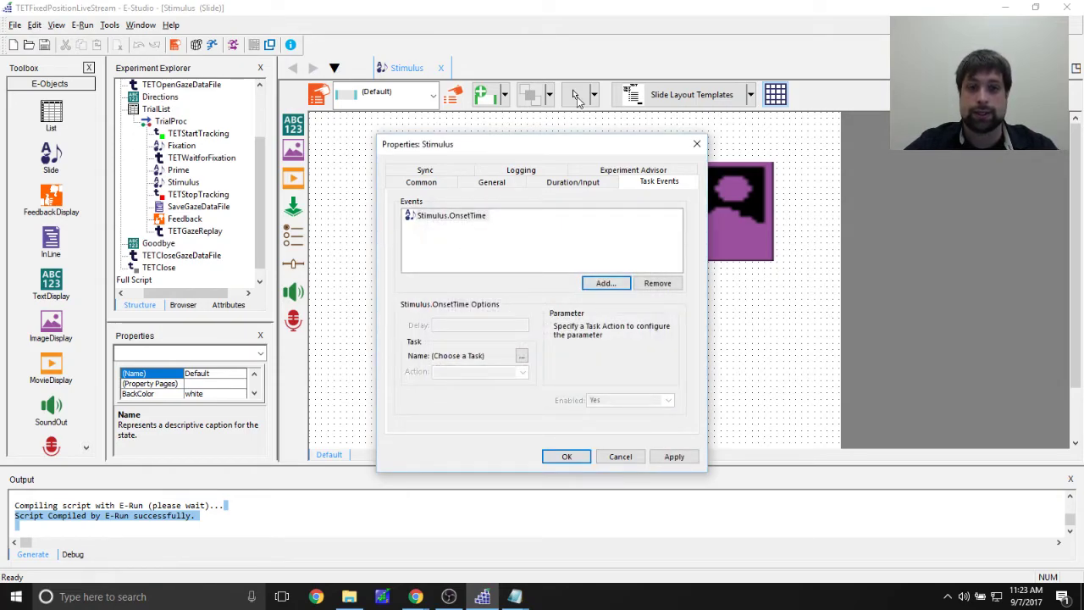
Assign the ClearView task with the SceneStart action to the Stimulus.OnsetTime event.
click(521, 356)
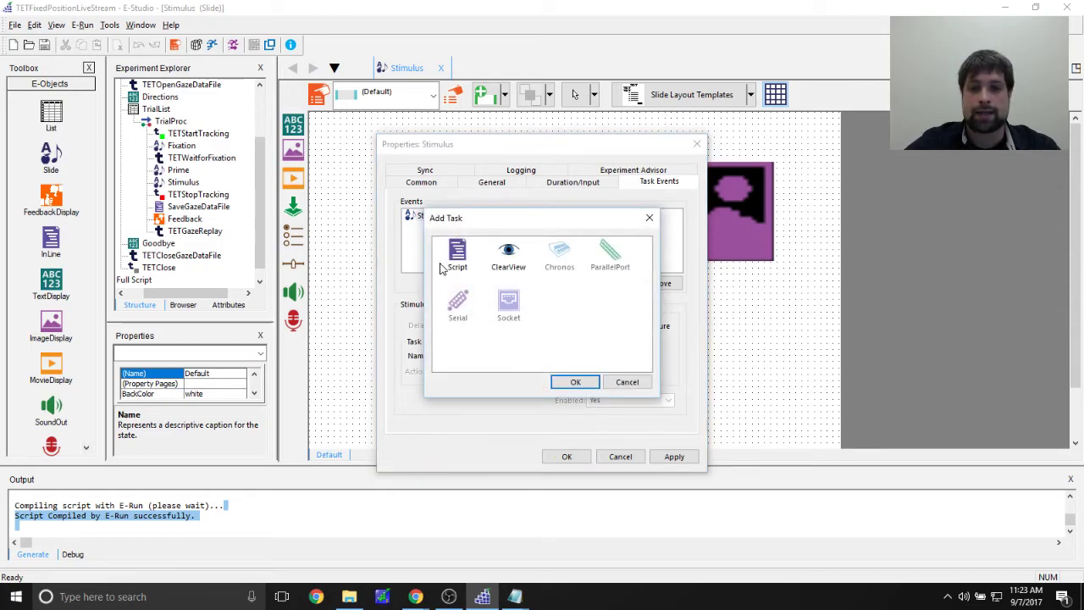
double_click(511, 258)
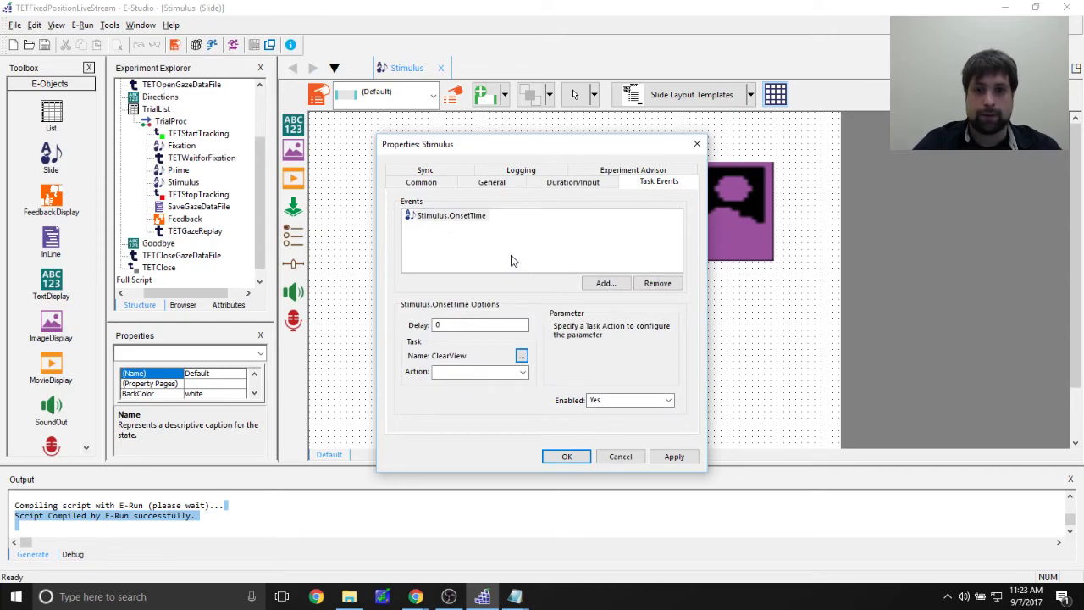
click(523, 372)
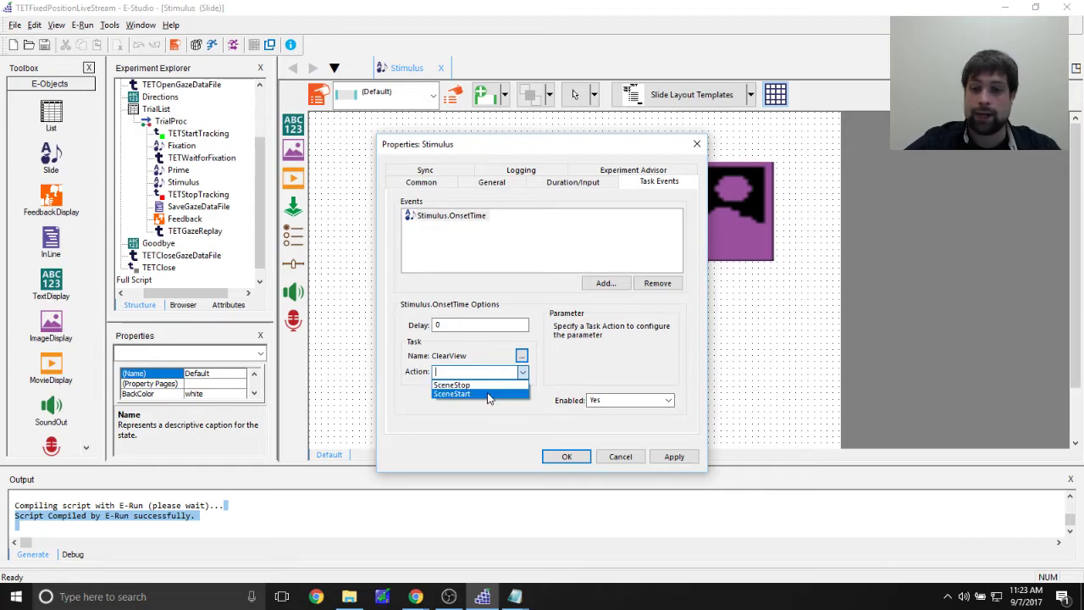
click(486, 394)
click(493, 407)
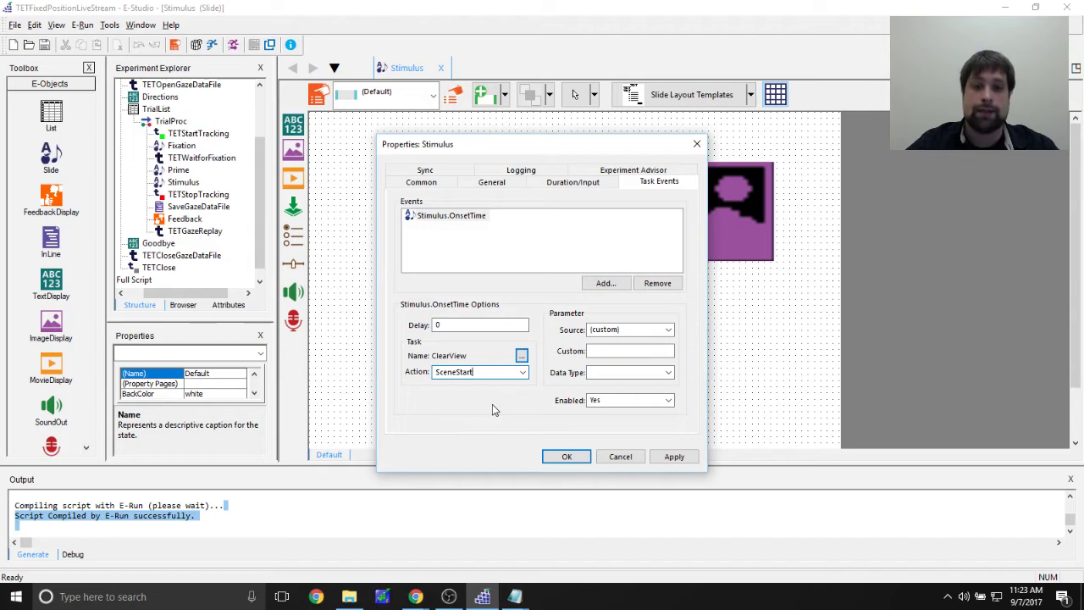
Set the SceneStart parameter to the custom value Stimulus with data type String, and apply it.
click(659, 329)
click(628, 342)
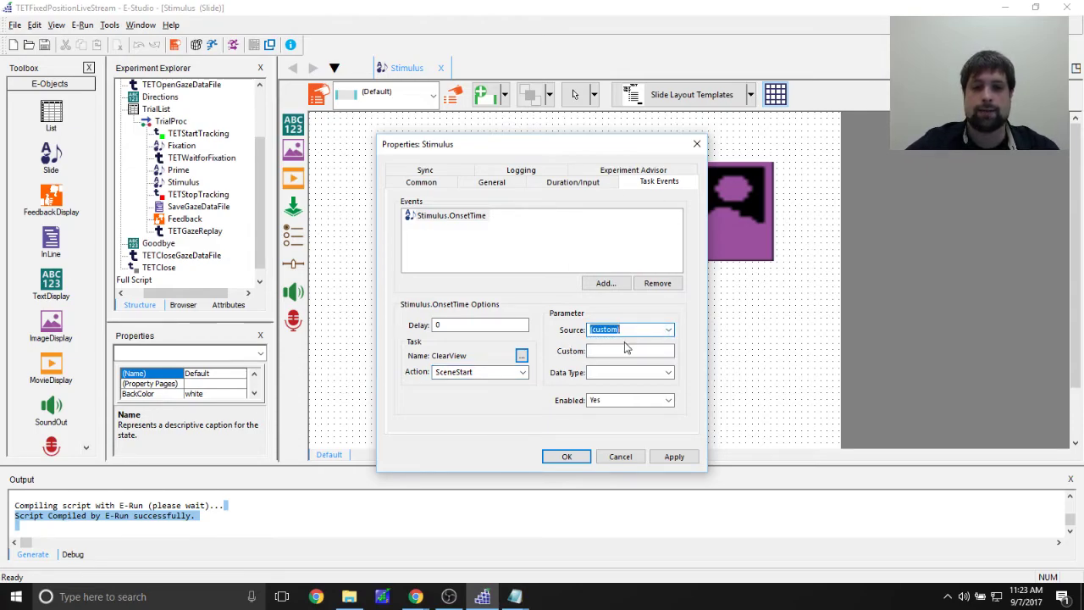
click(599, 350)
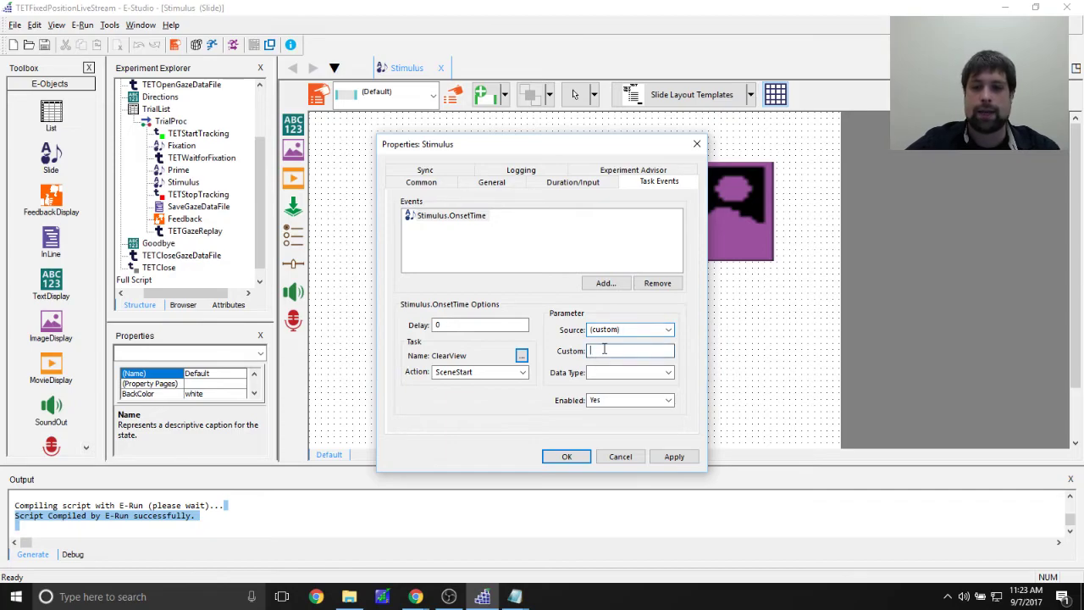
text(Stimulus)
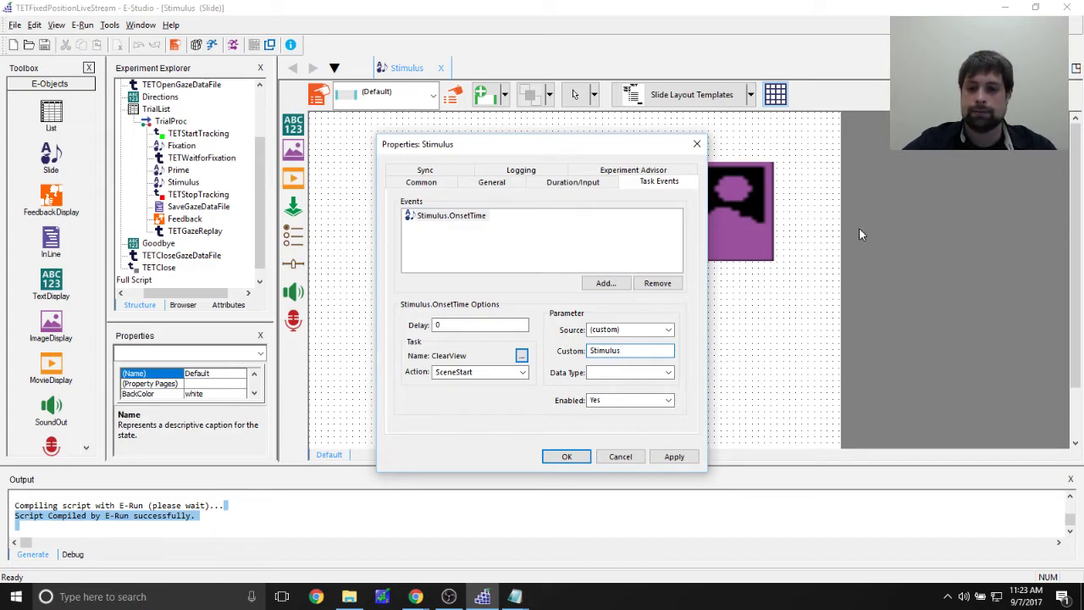
click(668, 373)
click(662, 388)
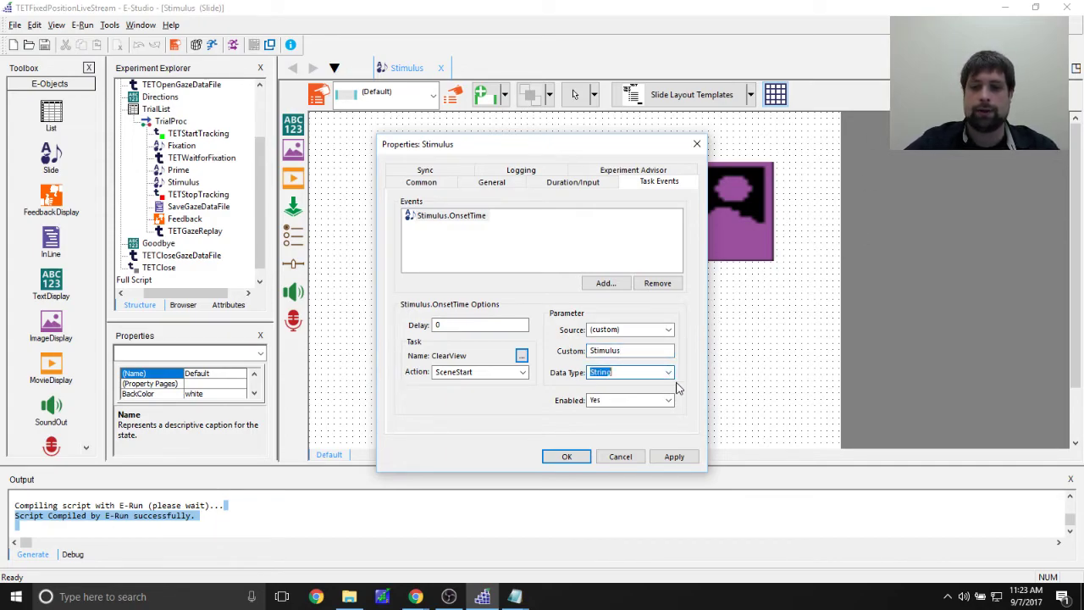
click(683, 457)
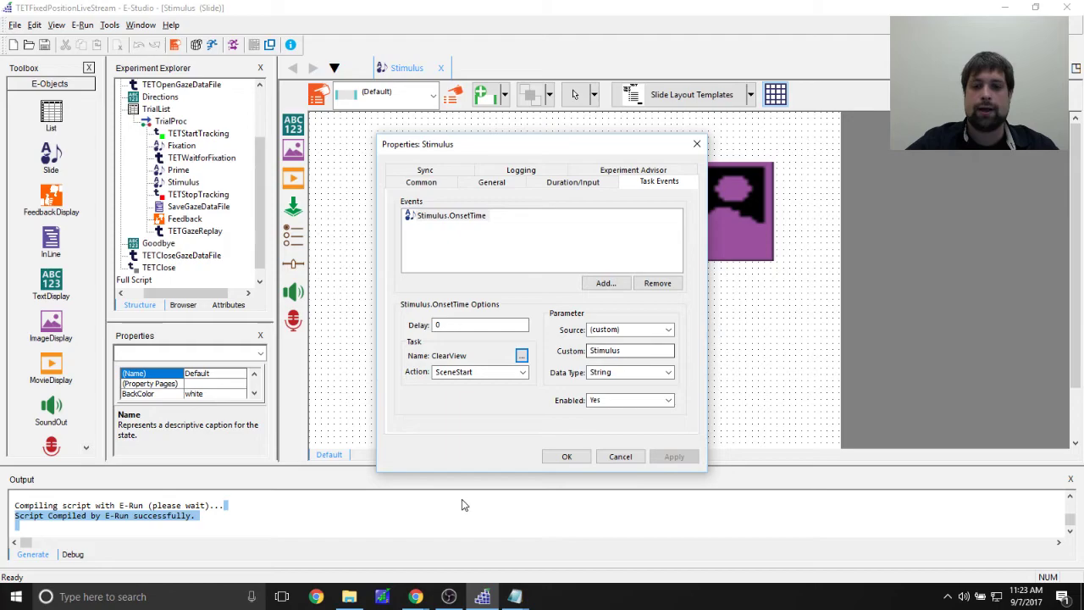
Accept the Stimulus task event settings, and review the slide's duration and PreRelease settings in its properties.
click(575, 461)
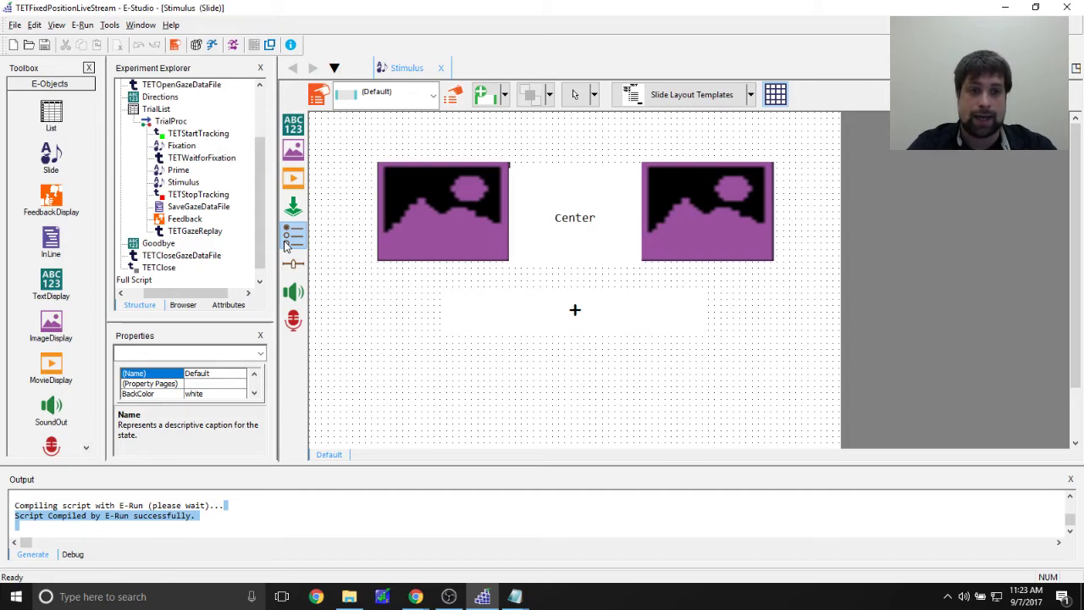
mouse_move(188, 188)
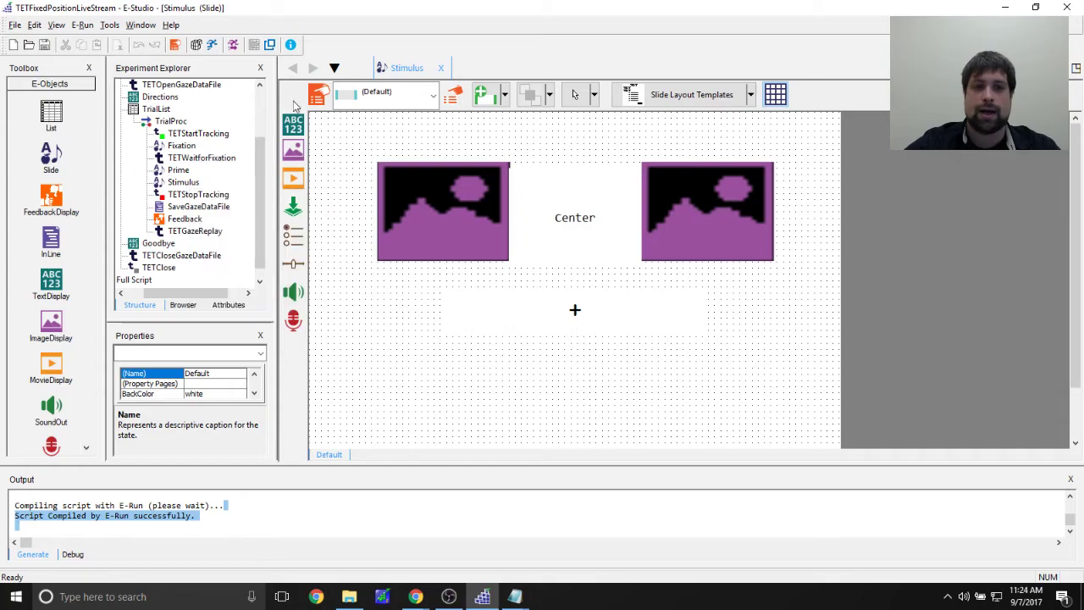
click(317, 94)
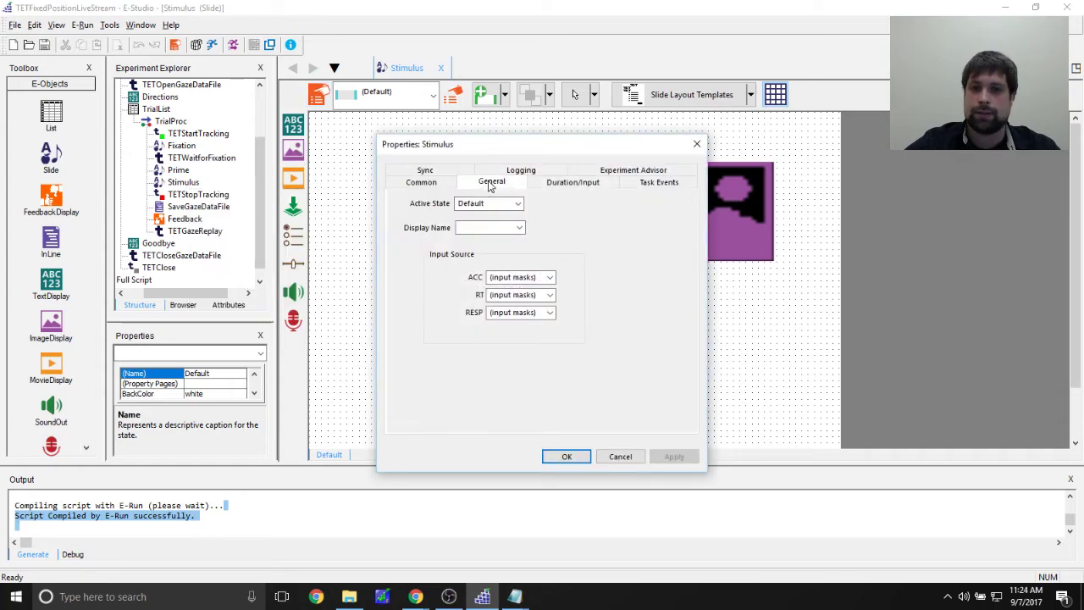
click(559, 182)
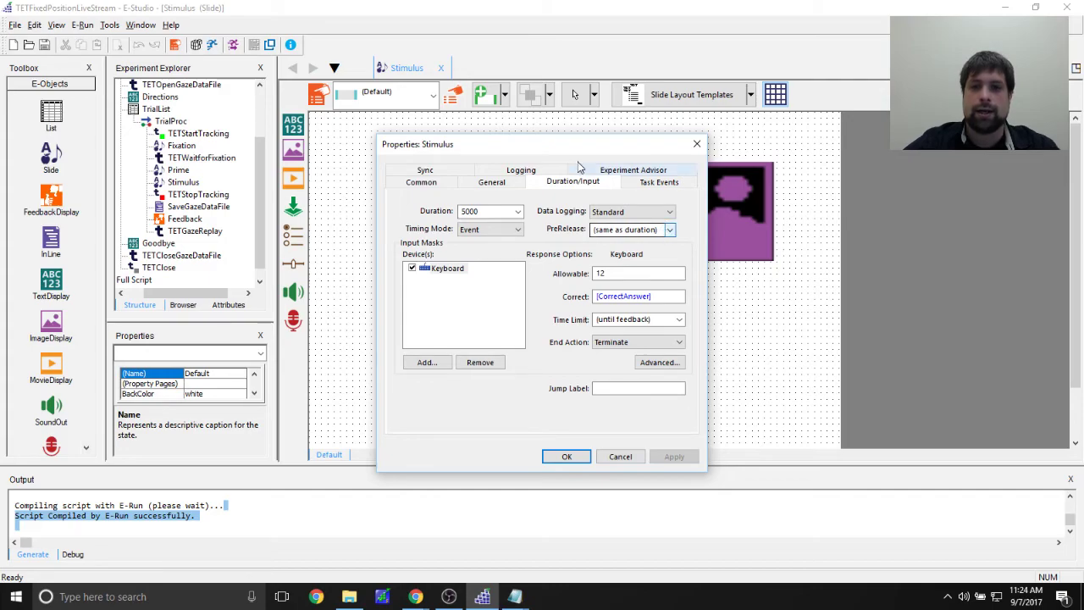
drag(563, 148, 568, 133)
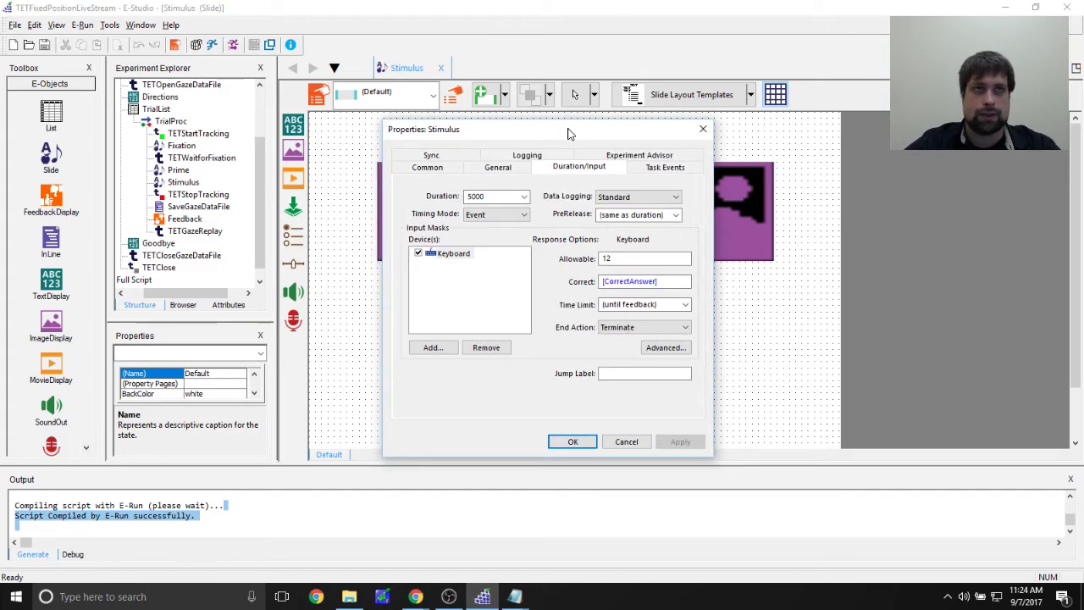
drag(648, 133, 641, 119)
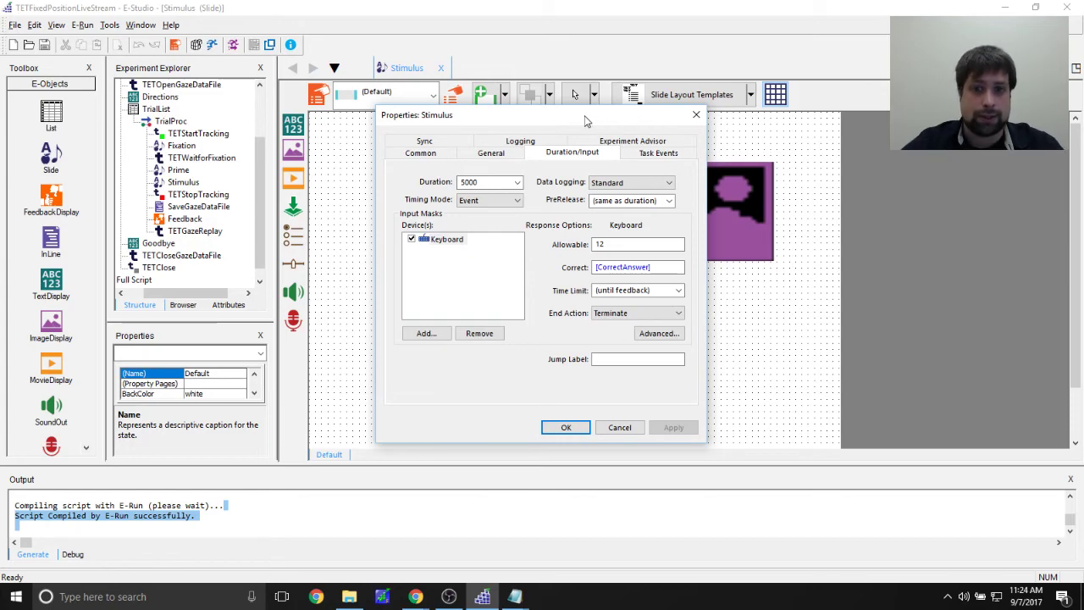
drag(508, 124, 512, 110)
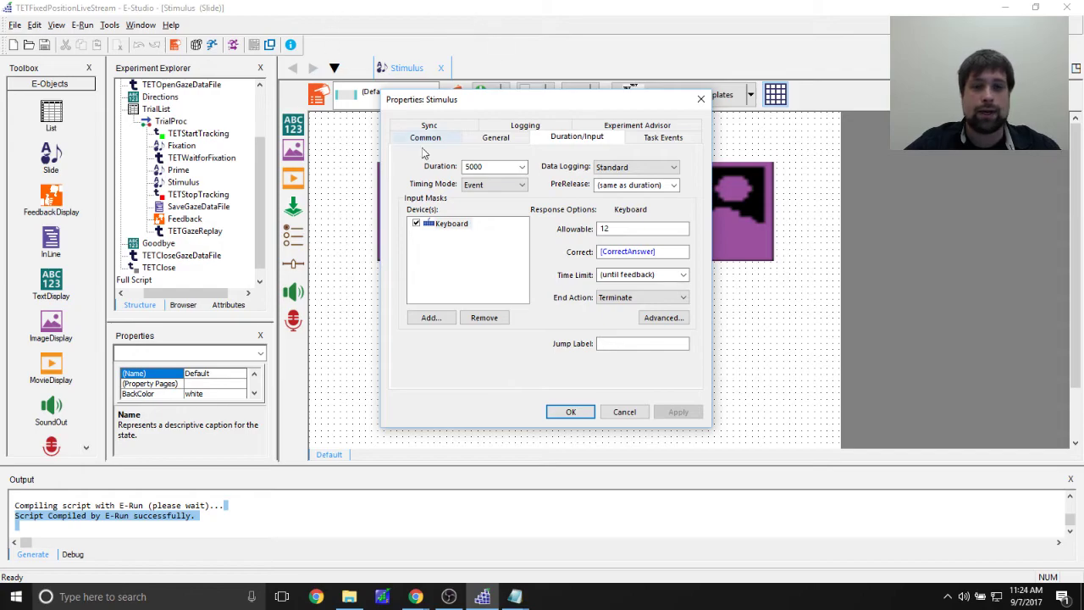
click(675, 186)
click(640, 182)
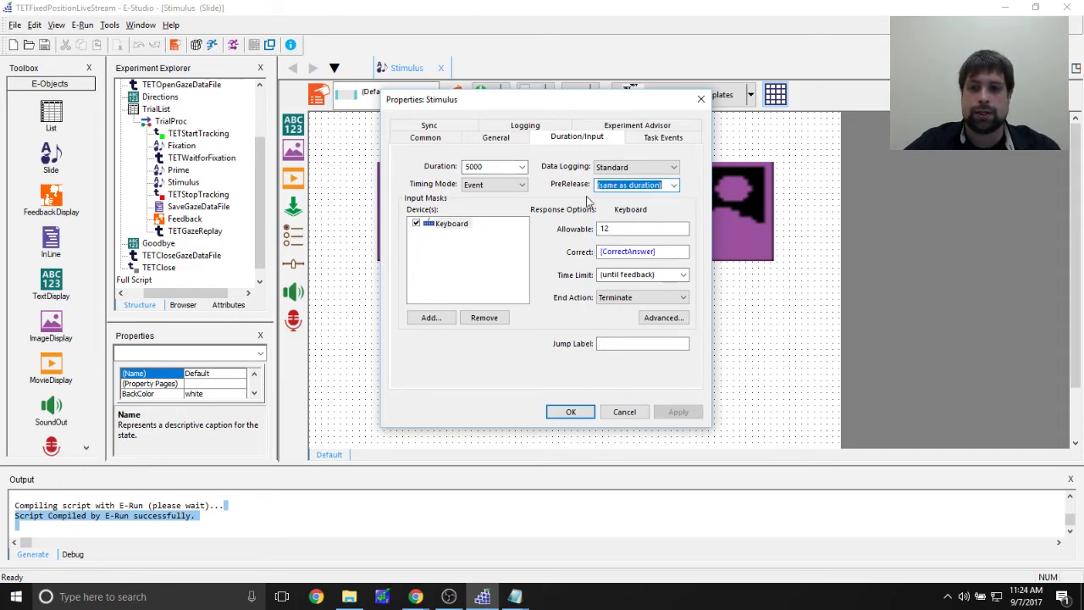
click(568, 412)
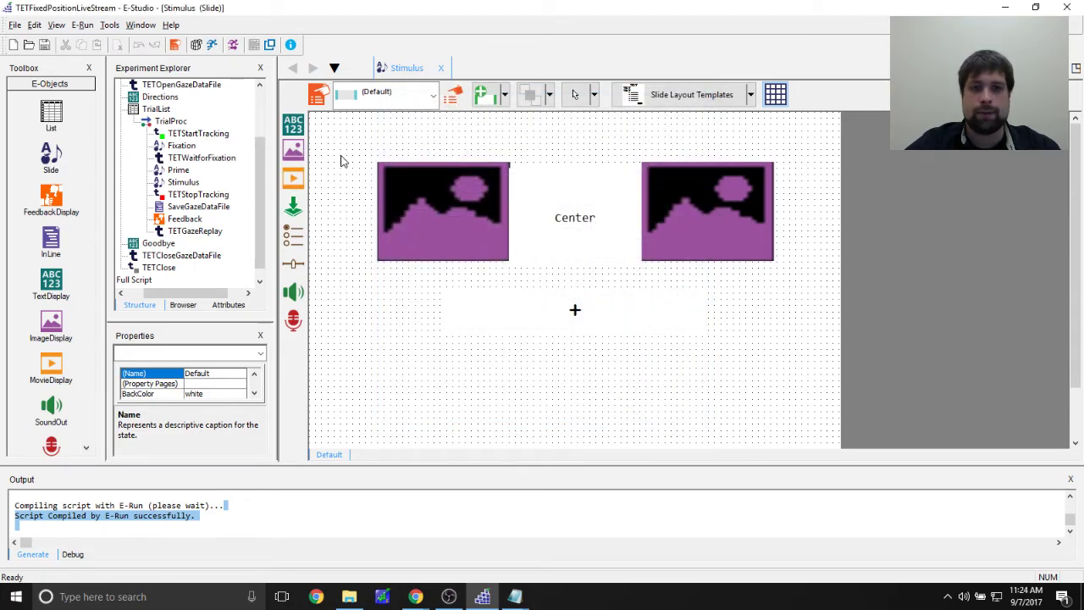
Open the Feedback object in TrialProc and add a Feedback.OnsetTime task event to its properties.
click(184, 217)
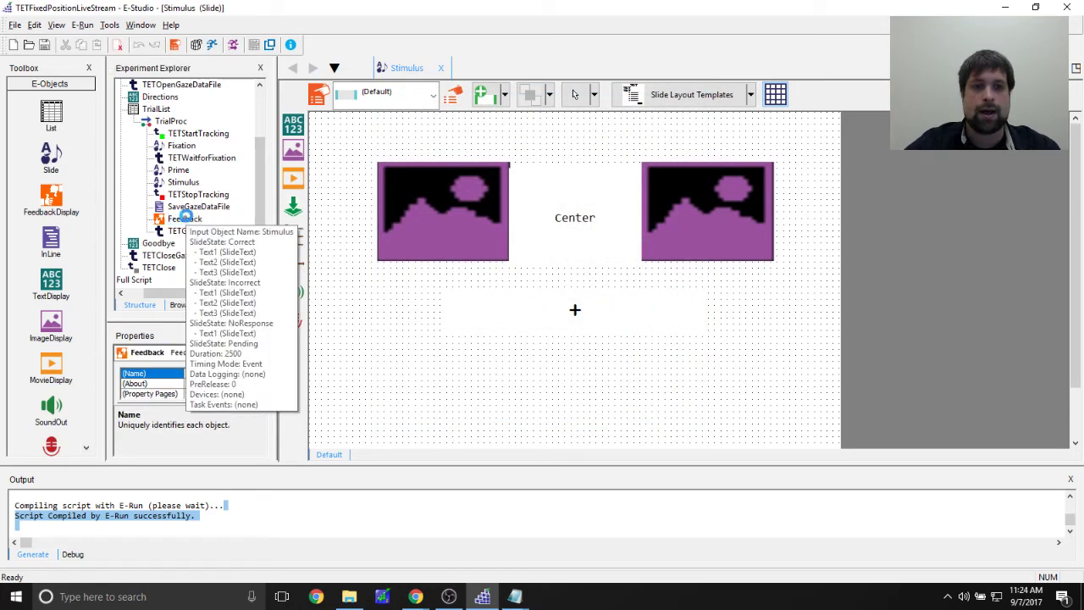
double_click(185, 218)
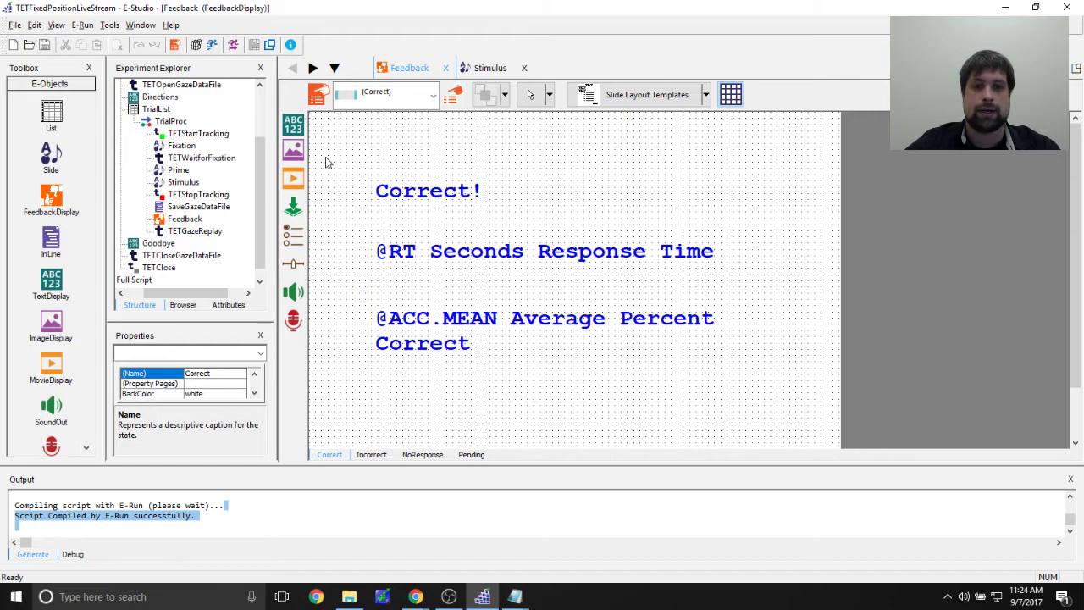
click(185, 218)
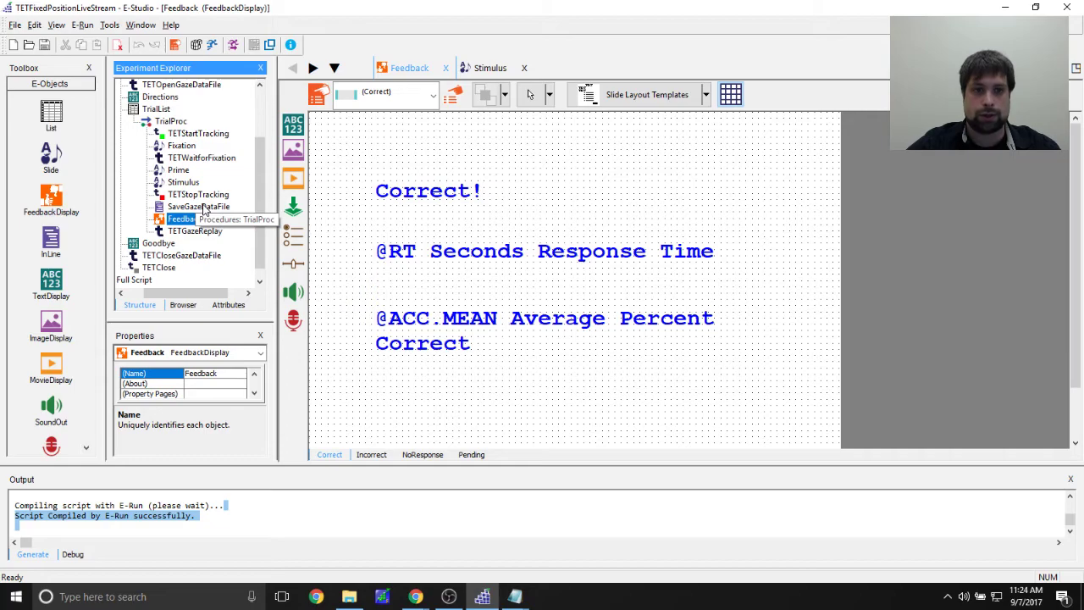
click(664, 191)
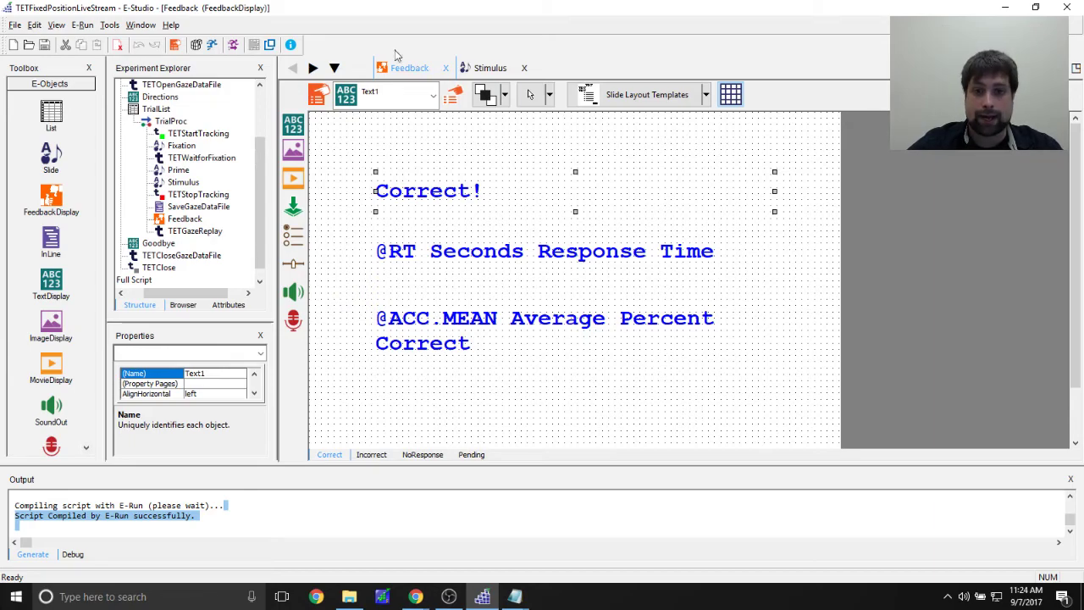
key(Escape)
click(326, 95)
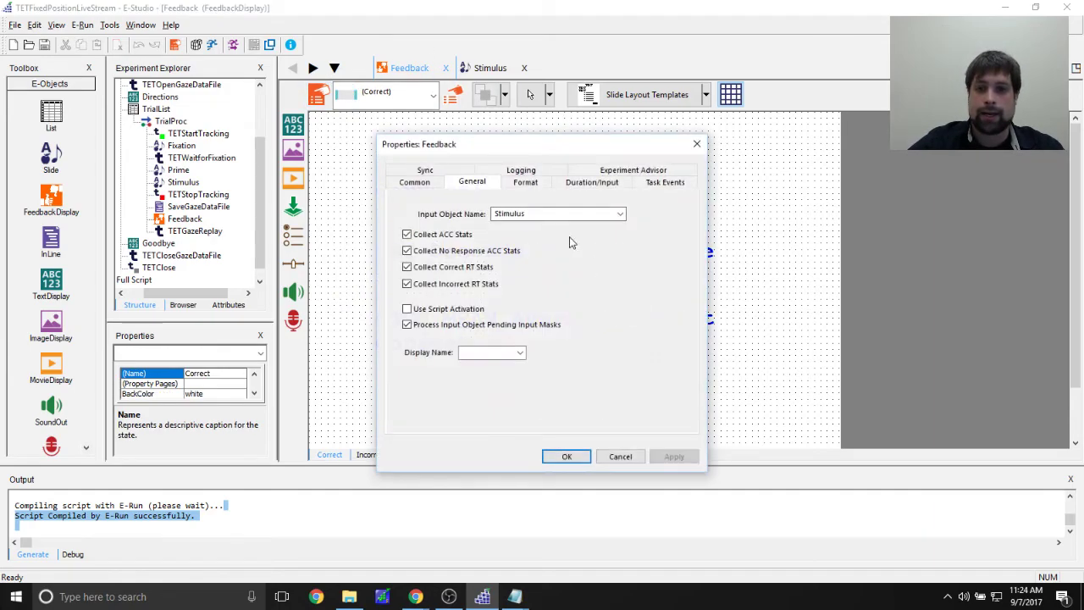
click(665, 181)
click(597, 282)
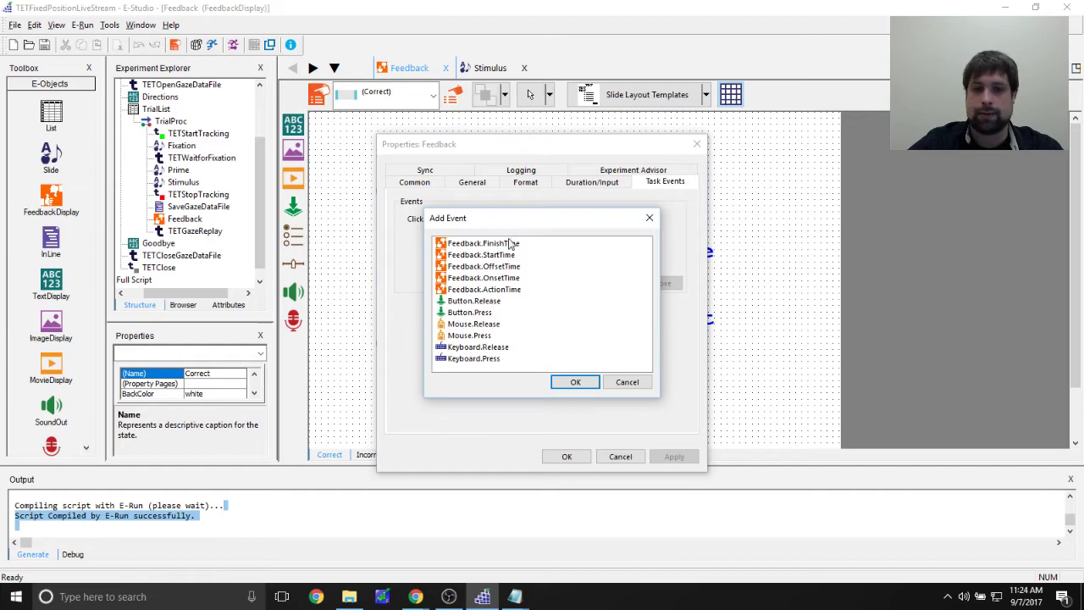
double_click(501, 279)
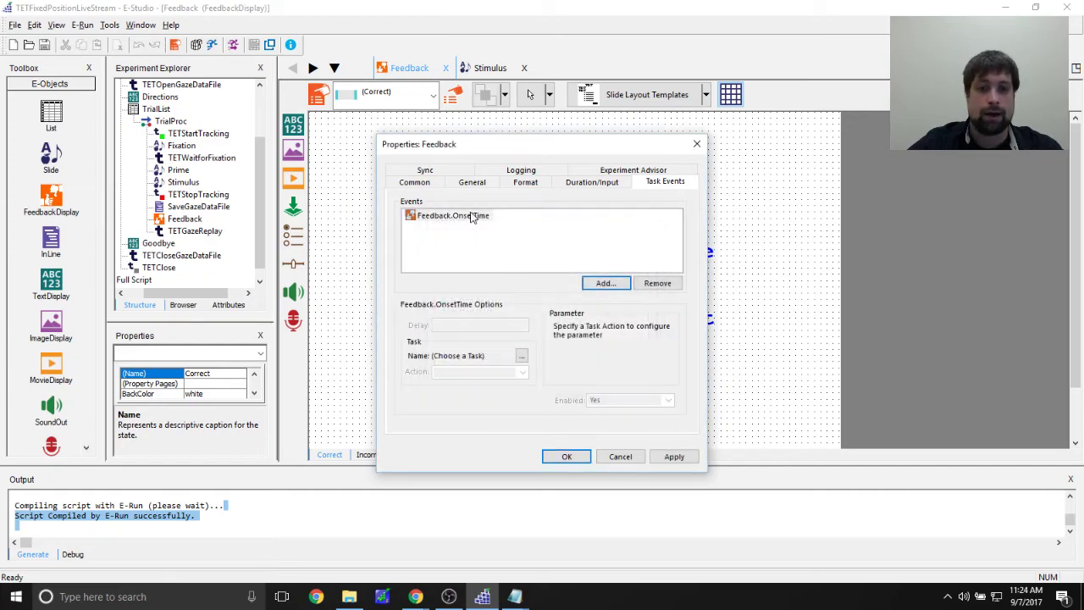
click(576, 263)
Assign the ClearView task with the SceneStop action to the Feedback.OnsetTime event.
click(487, 218)
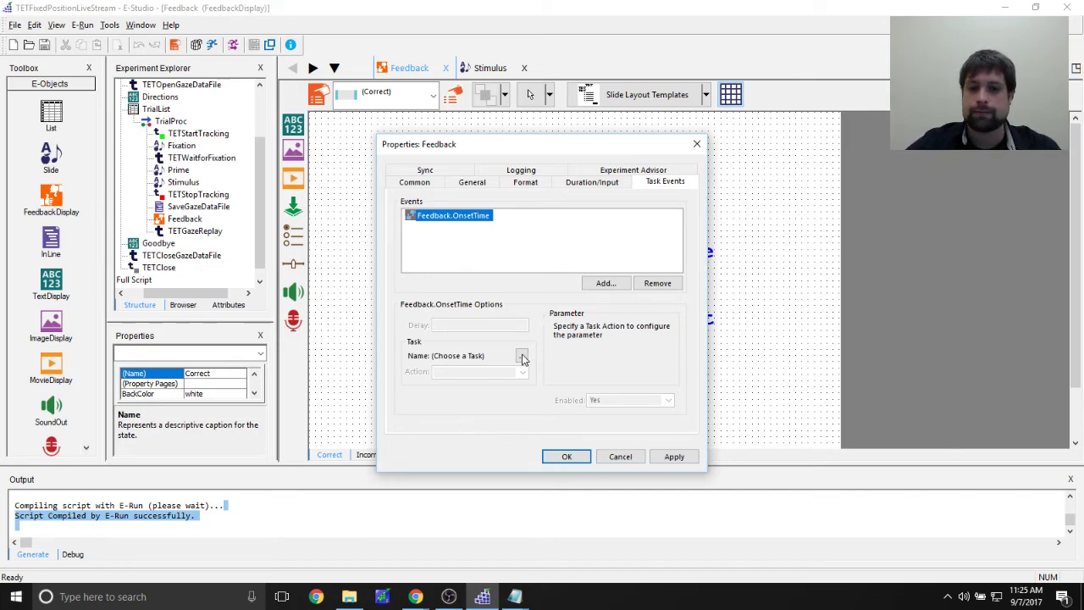
click(522, 356)
double_click(506, 259)
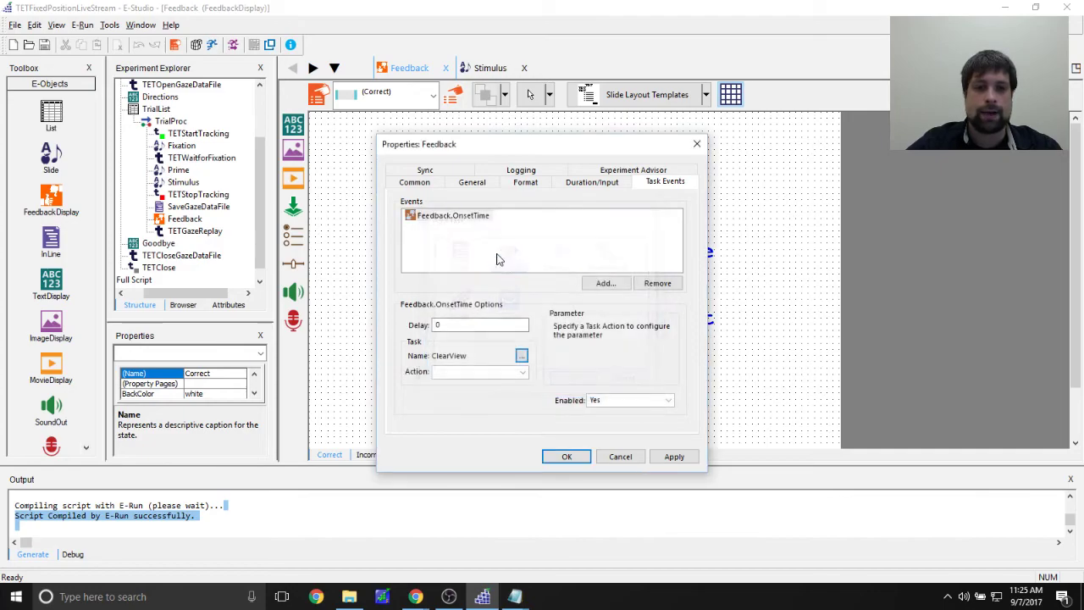
click(523, 372)
click(470, 383)
click(522, 373)
click(518, 395)
Set the SceneStop parameter to the custom value Stimulus, choose its data type, and accept the Feedback properties.
click(615, 350)
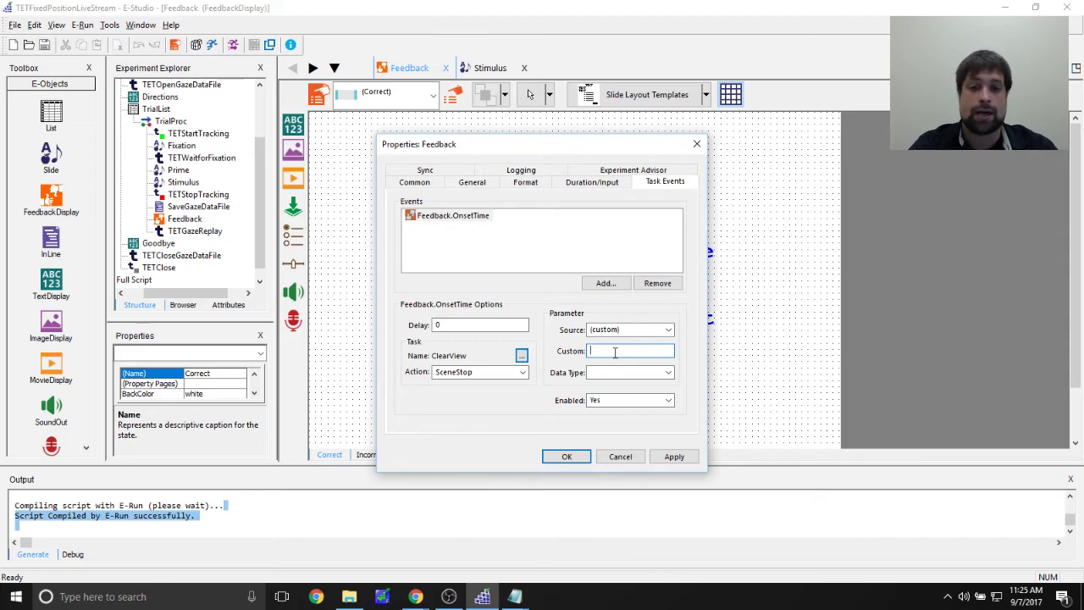
text(Stimulus)
click(667, 373)
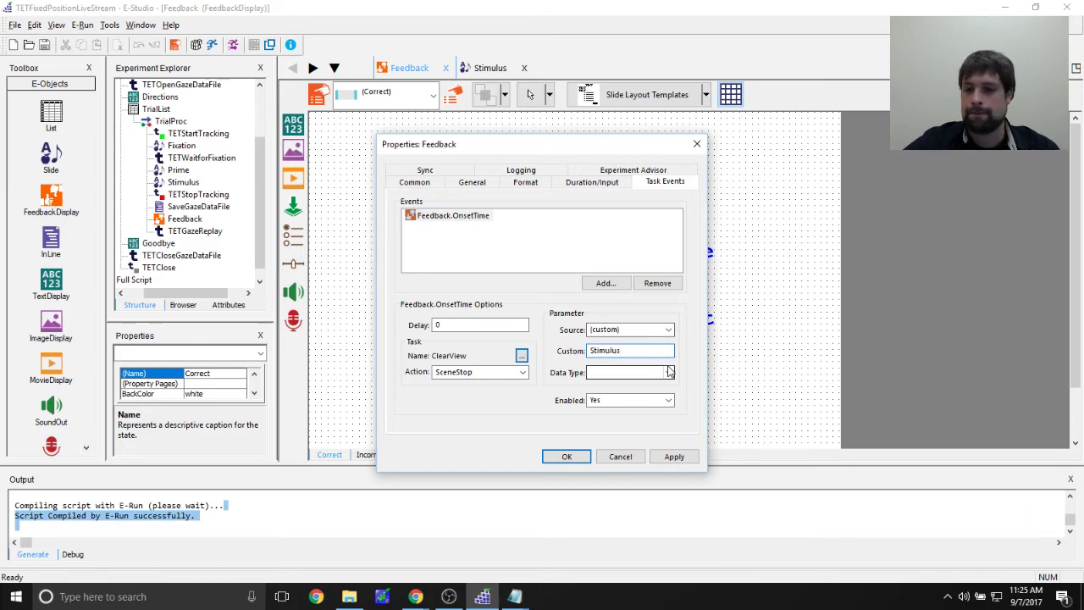
click(667, 384)
click(575, 458)
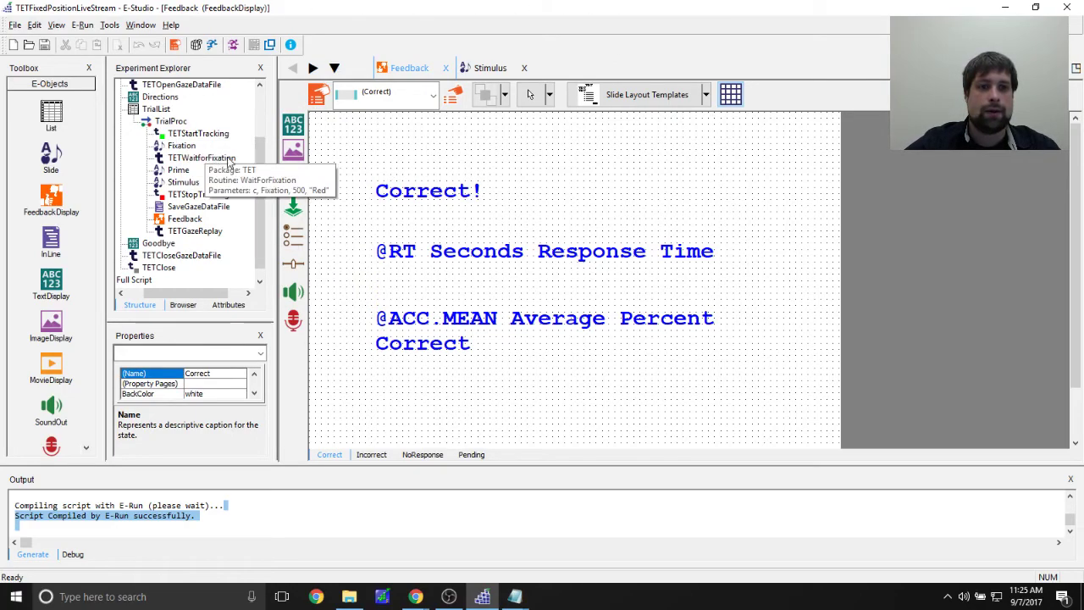
drag(261, 157, 265, 128)
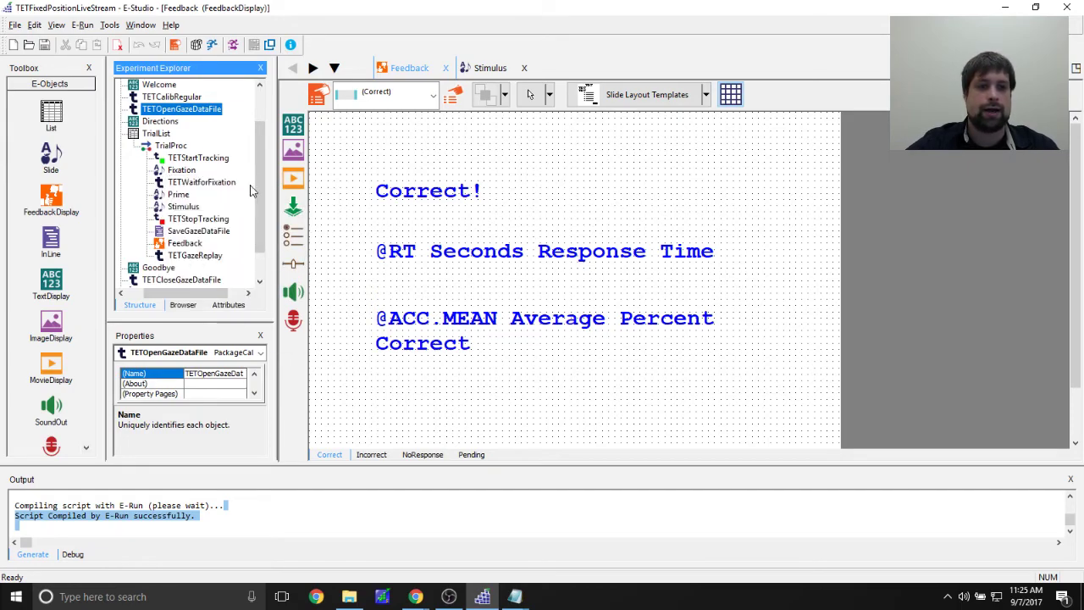
drag(263, 166, 263, 178)
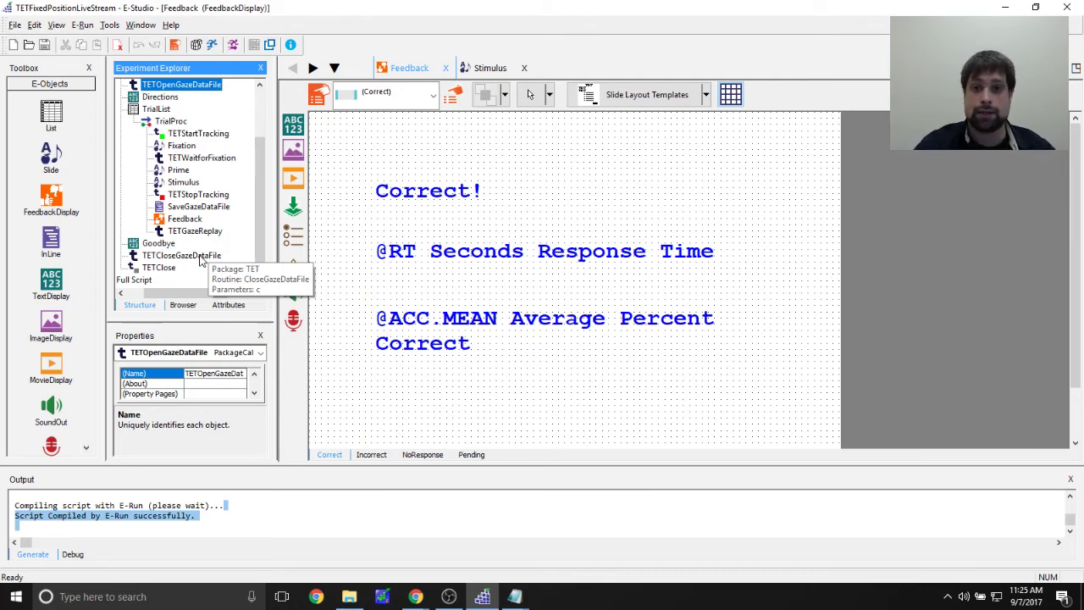
click(633, 172)
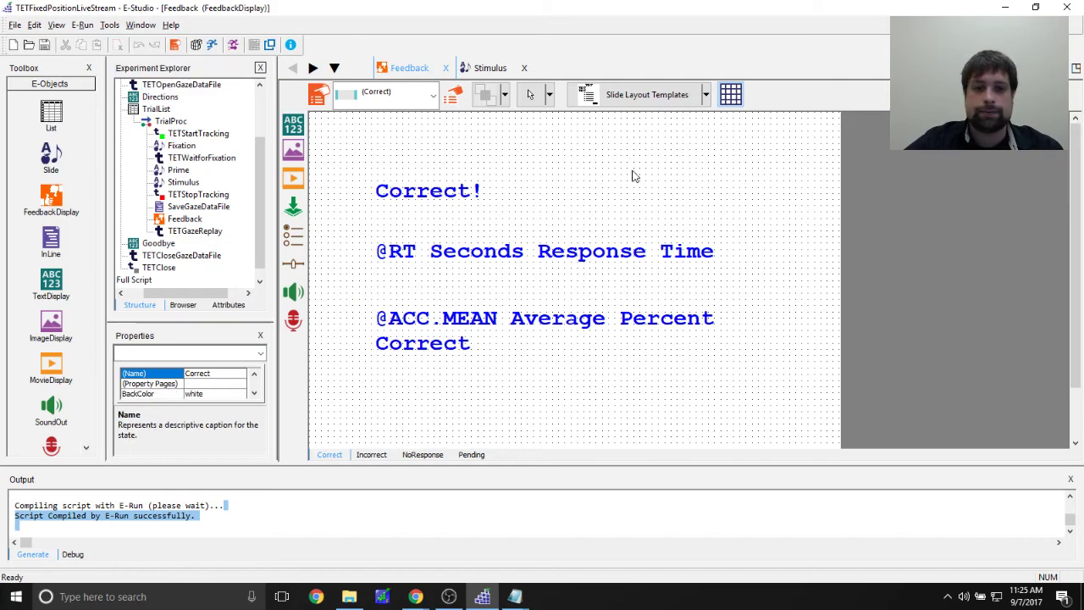
drag(261, 163, 266, 114)
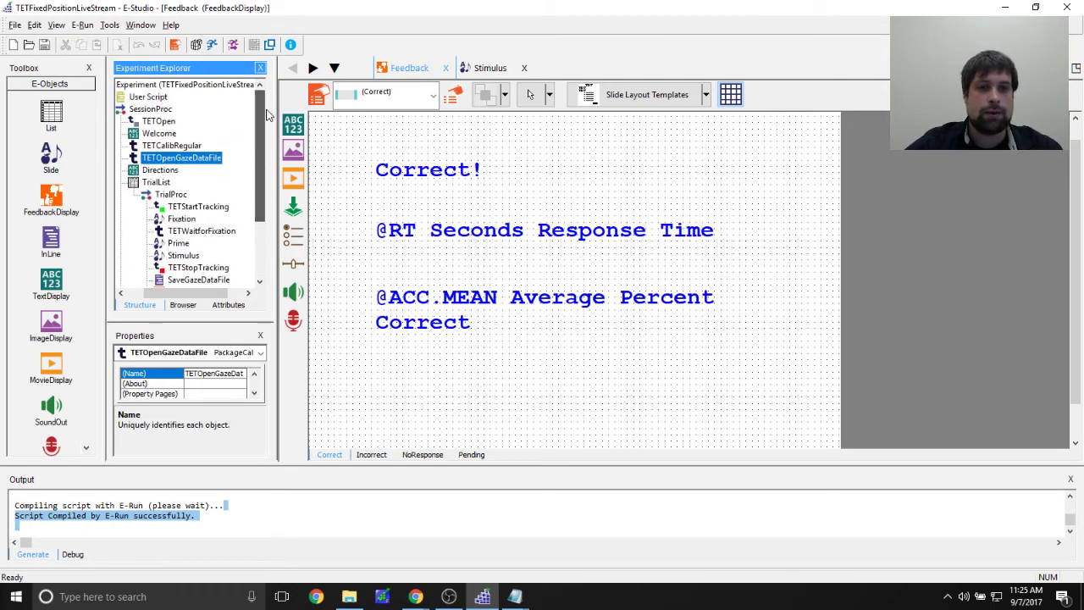
click(614, 164)
click(545, 338)
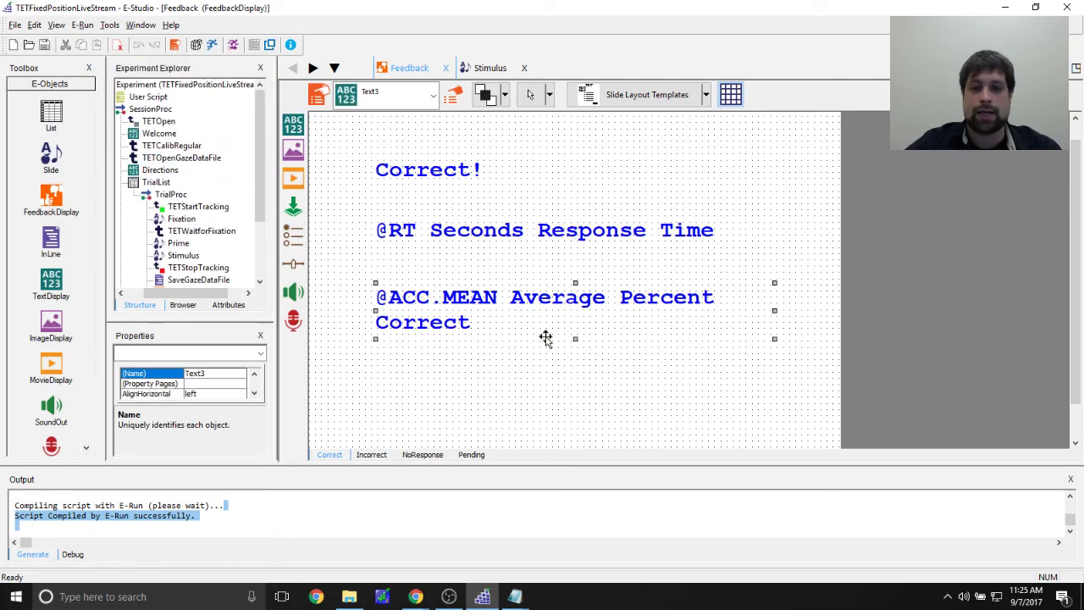
click(542, 391)
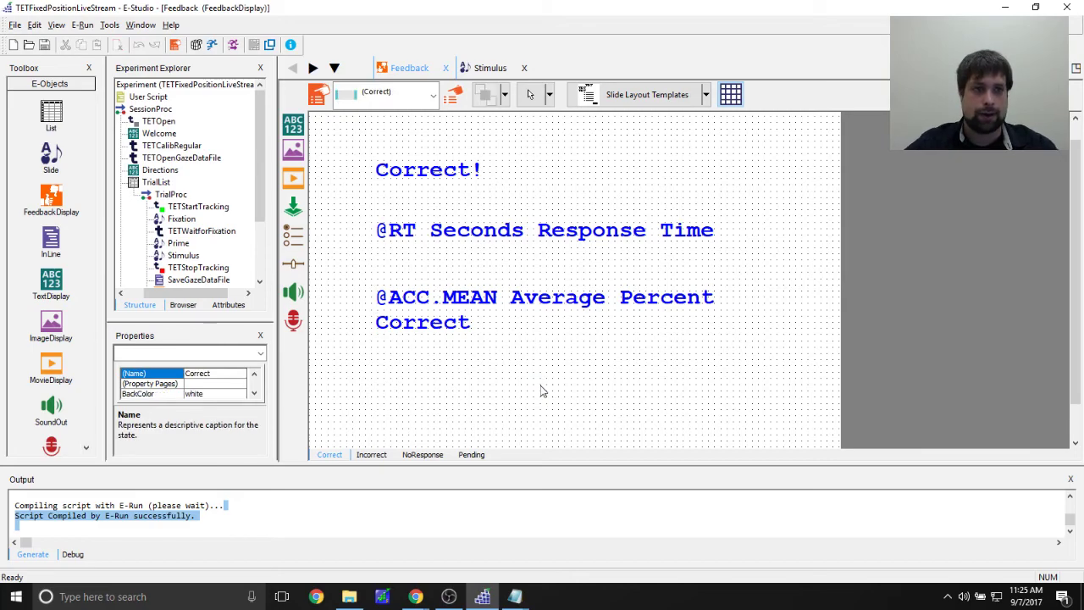